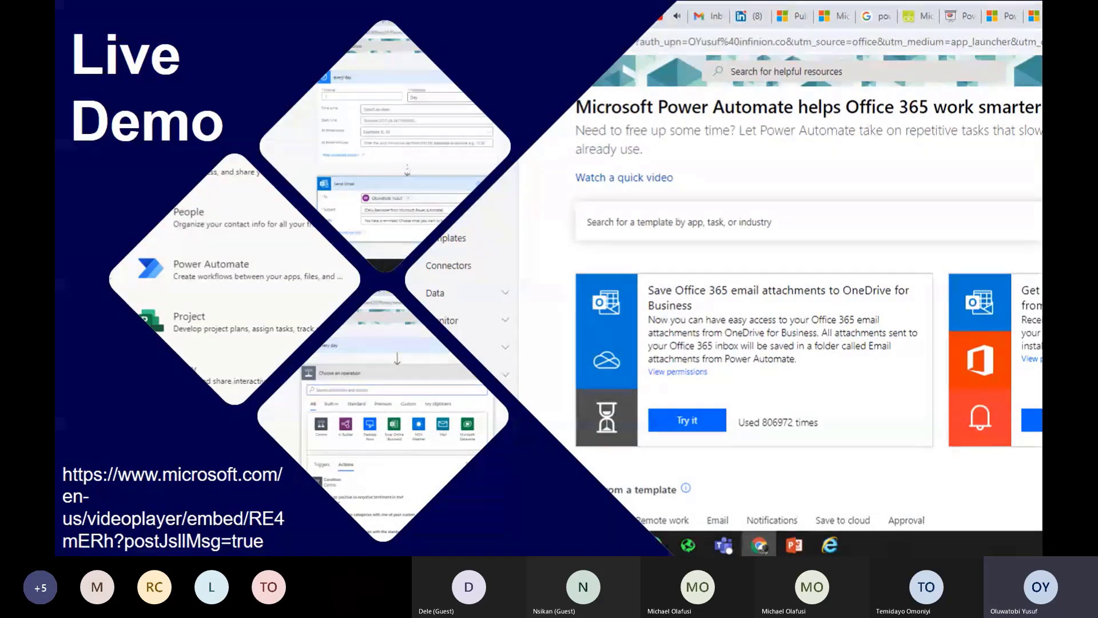
Bring the Chrome window with a blank new tab to the front from the Windows taskbar
key(super)
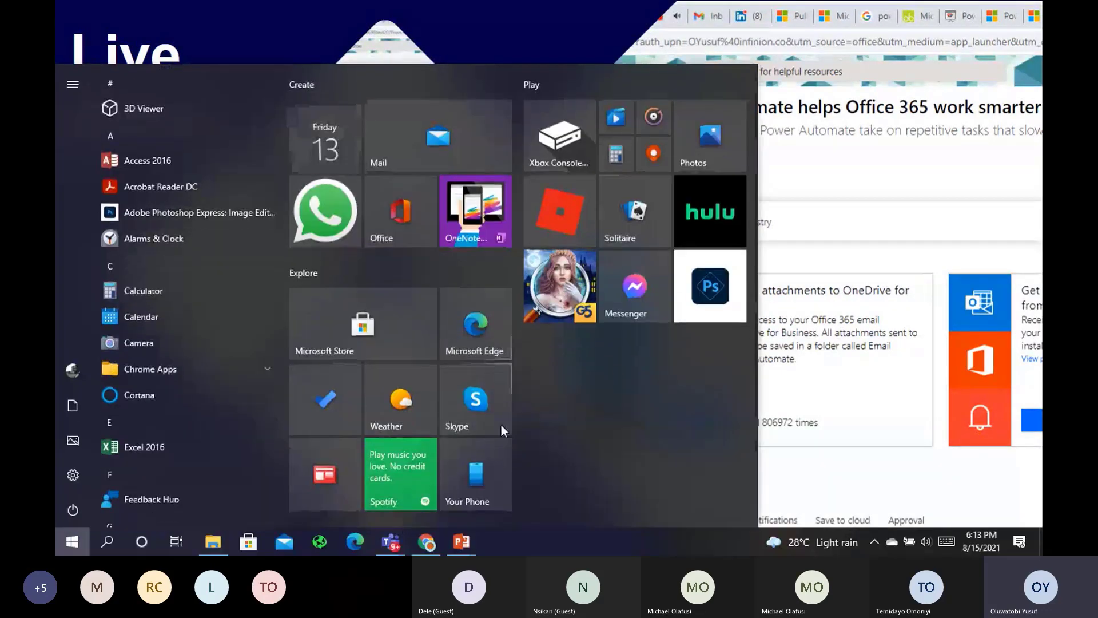
click(426, 542)
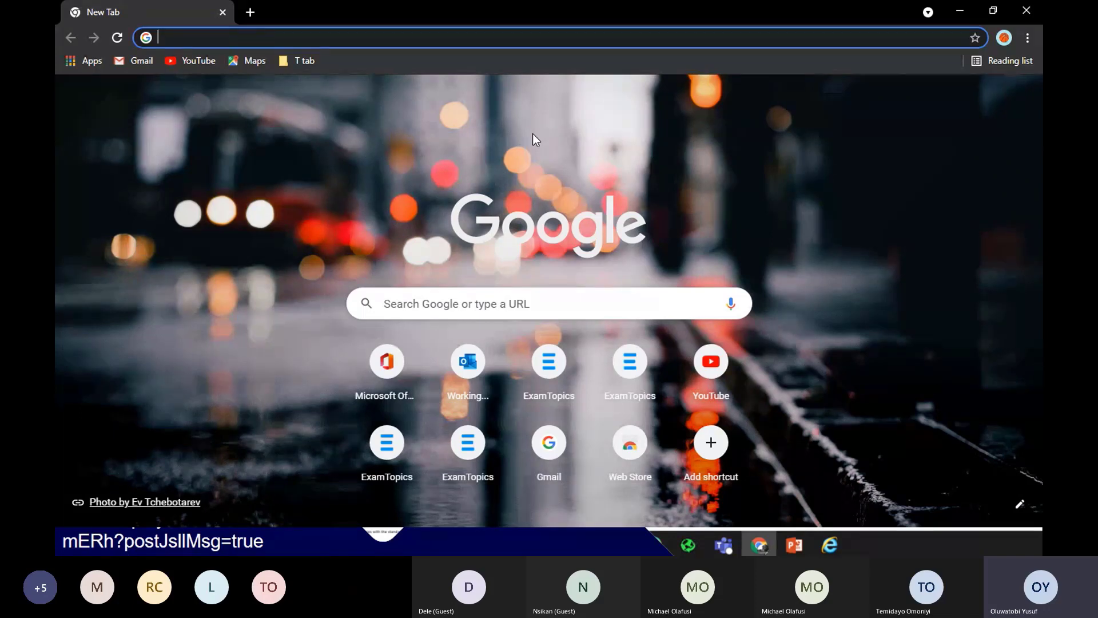
Go to the office.com/apps?auth=2 suggestion offered for 'off' in the address bar
text(of)
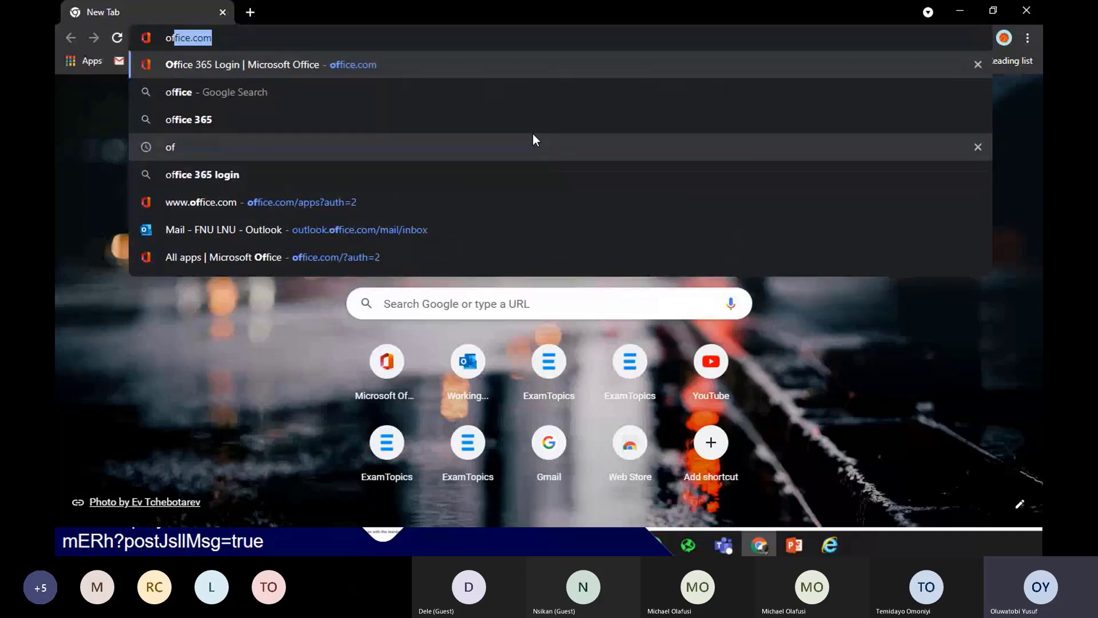
text(fice.com)
key(Return)
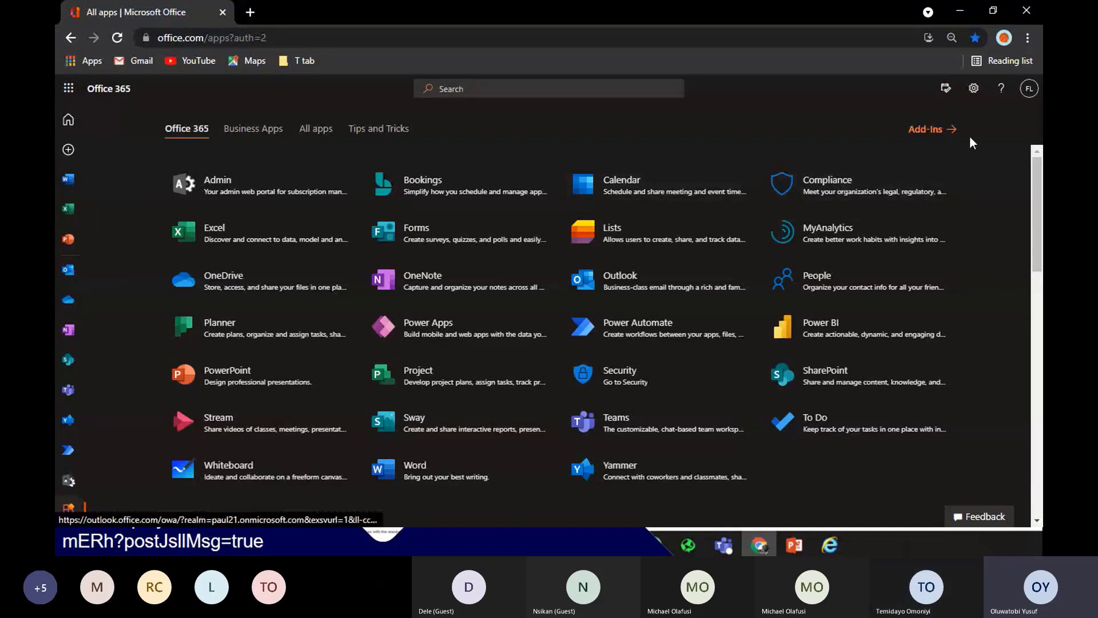
Zoom the Office apps page in two steps so it displays larger
key(ctrl+plus)
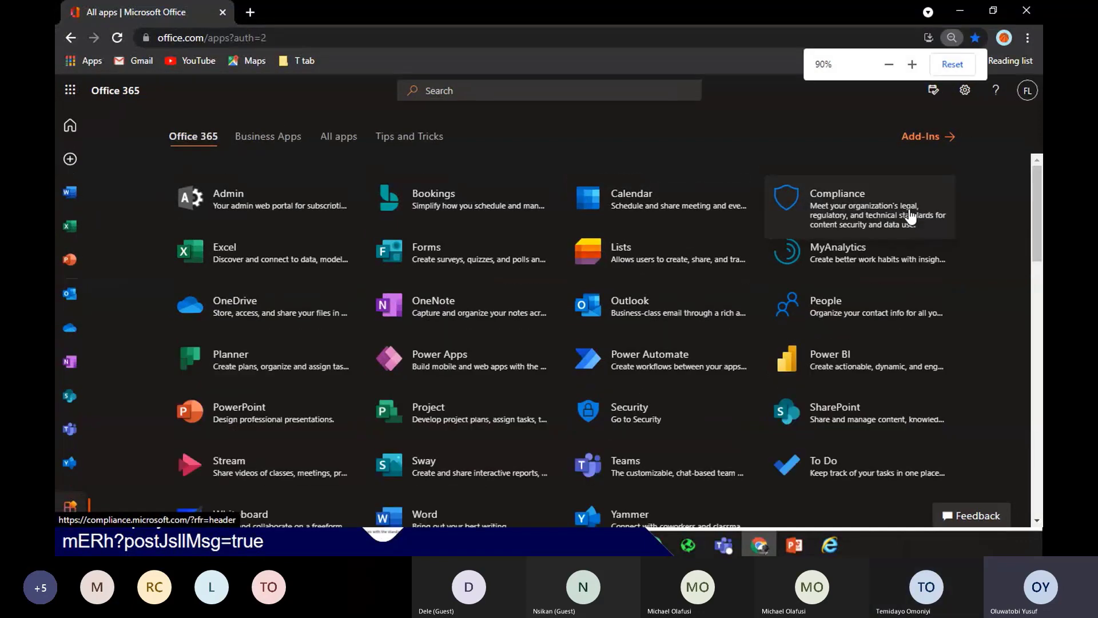
key(ctrl+plus)
key(ctrl+plus)
key(ctrl+plus)
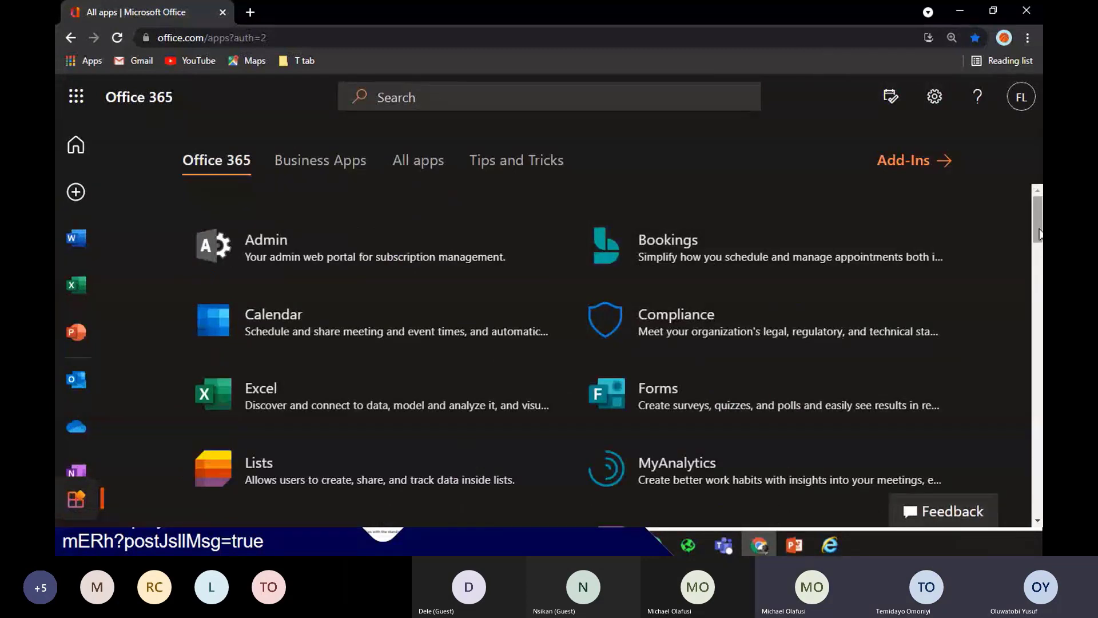
drag(1038, 225, 1031, 189)
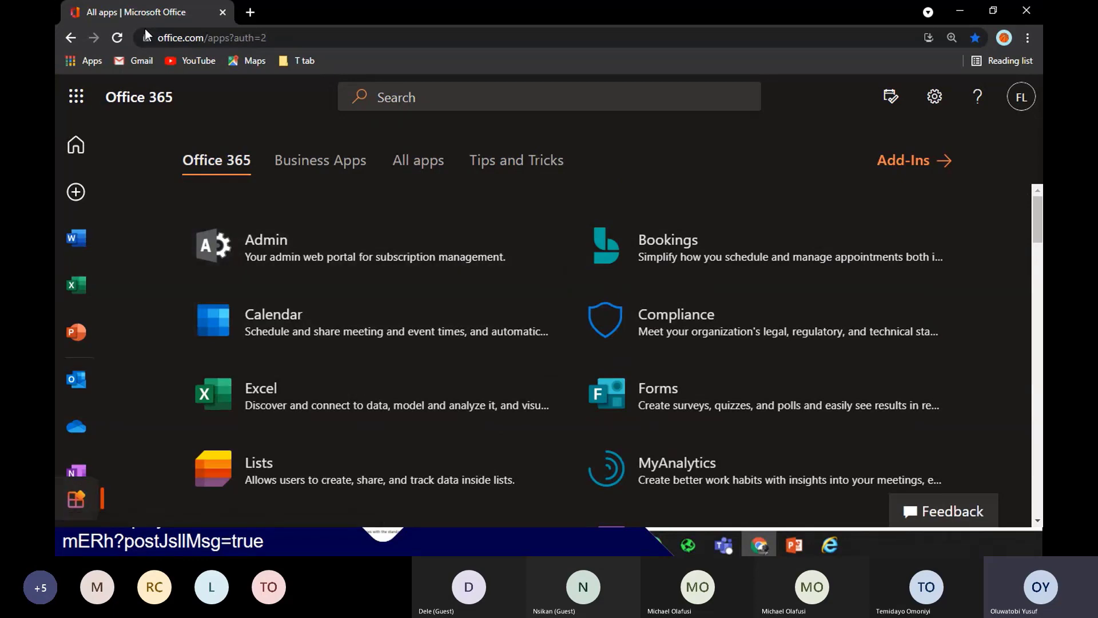
Reload office.com and return to the All apps list in two wide columns
click(281, 38)
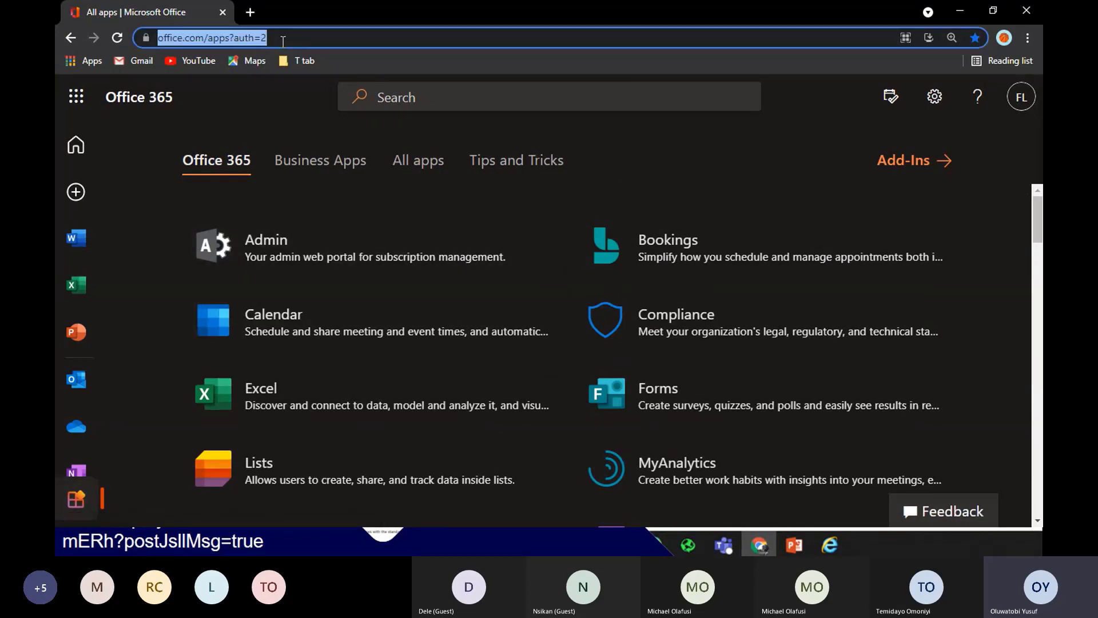
text(office.com)
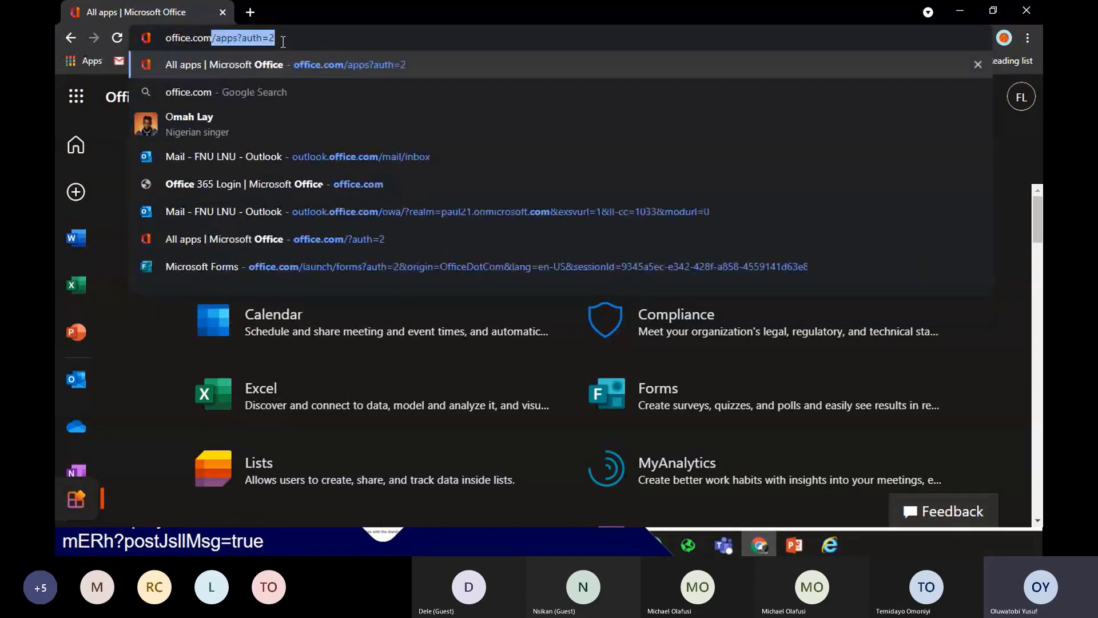
key(Delete)
key(Return)
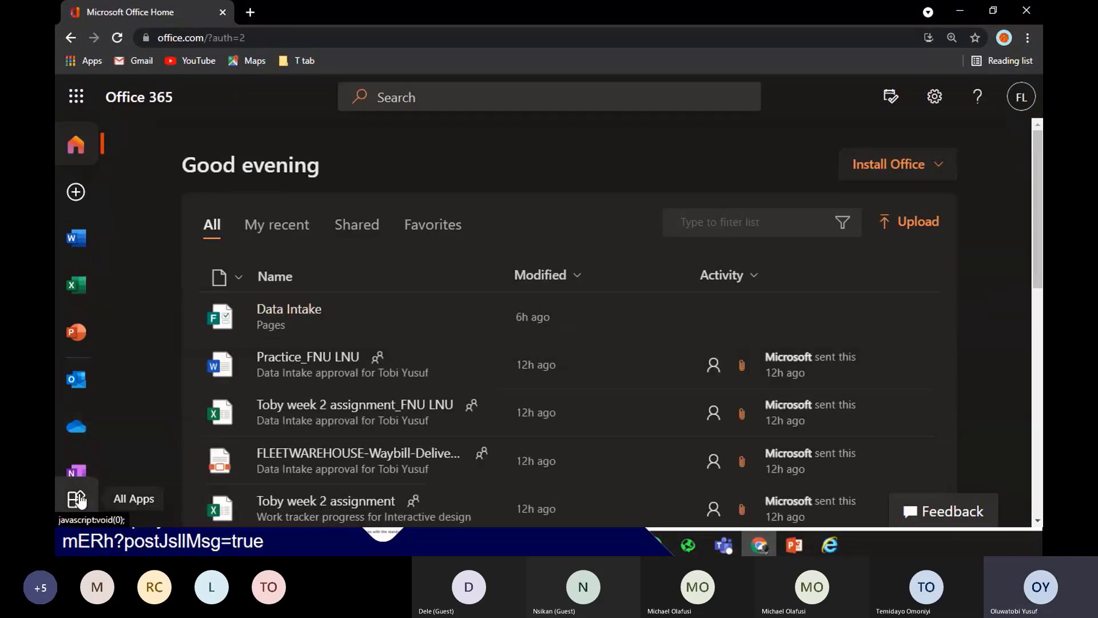
click(78, 500)
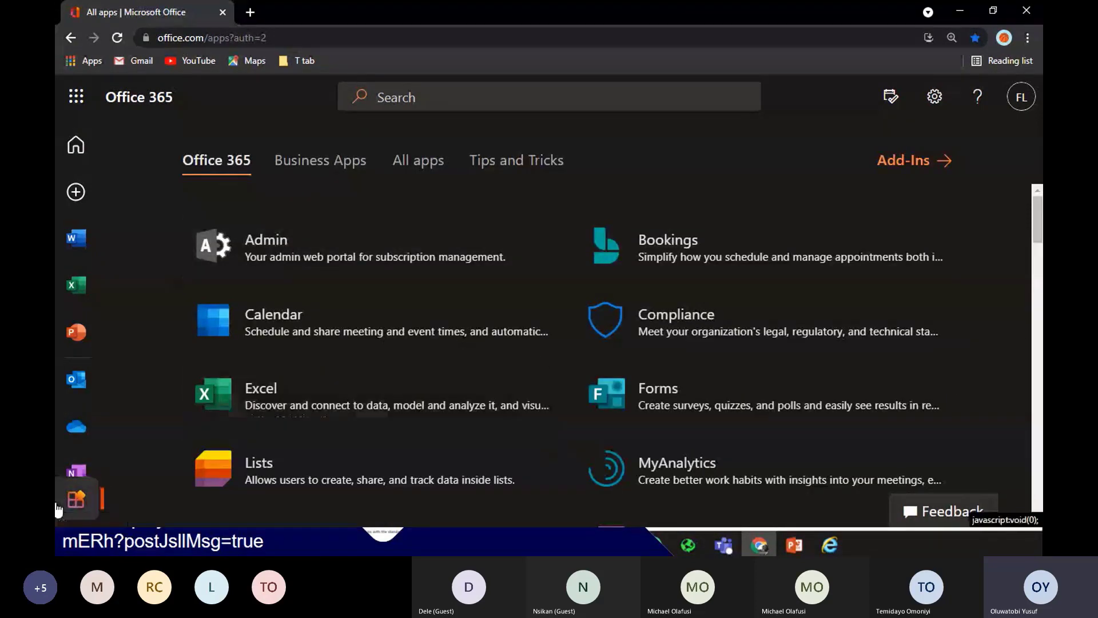
Scroll the apps list and open Power Automate in a new tab
scroll(1039, 232, down, 2)
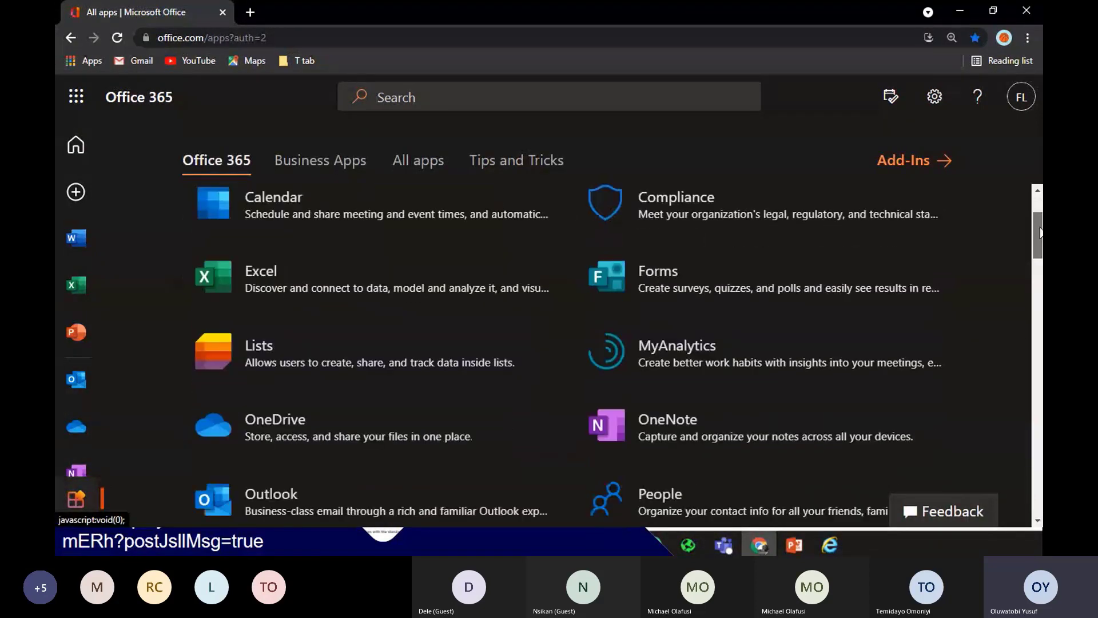
mouse_move(1040, 232)
mouse_down()
mouse_move(1037, 254)
mouse_move(1034, 227)
mouse_move(1035, 238)
mouse_up()
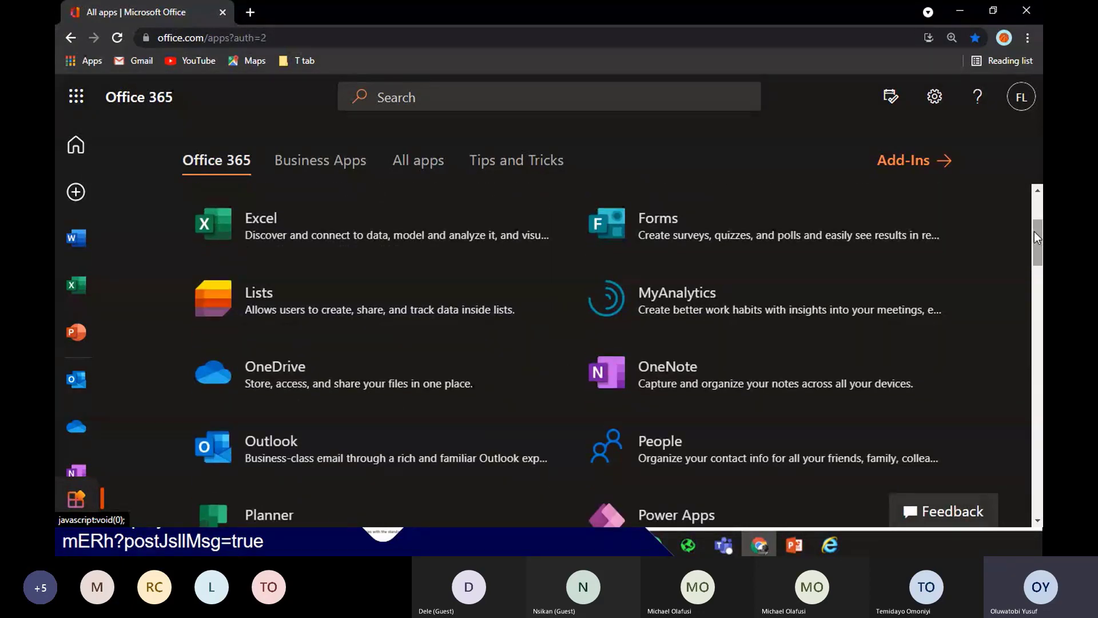
drag(1034, 231, 1039, 277)
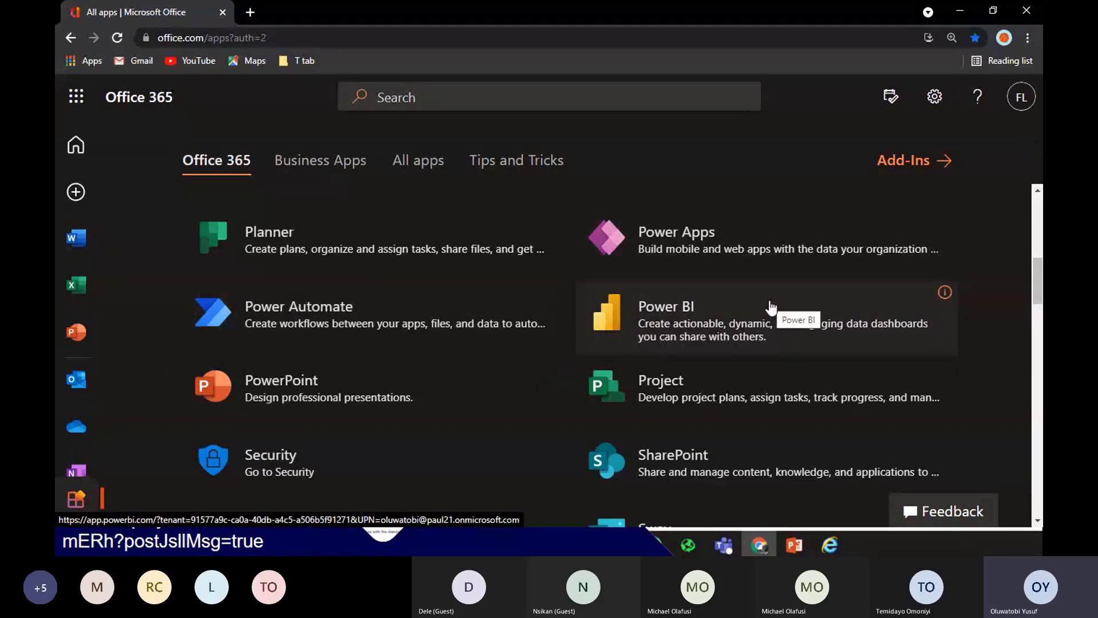
scroll(770, 307, down, 2)
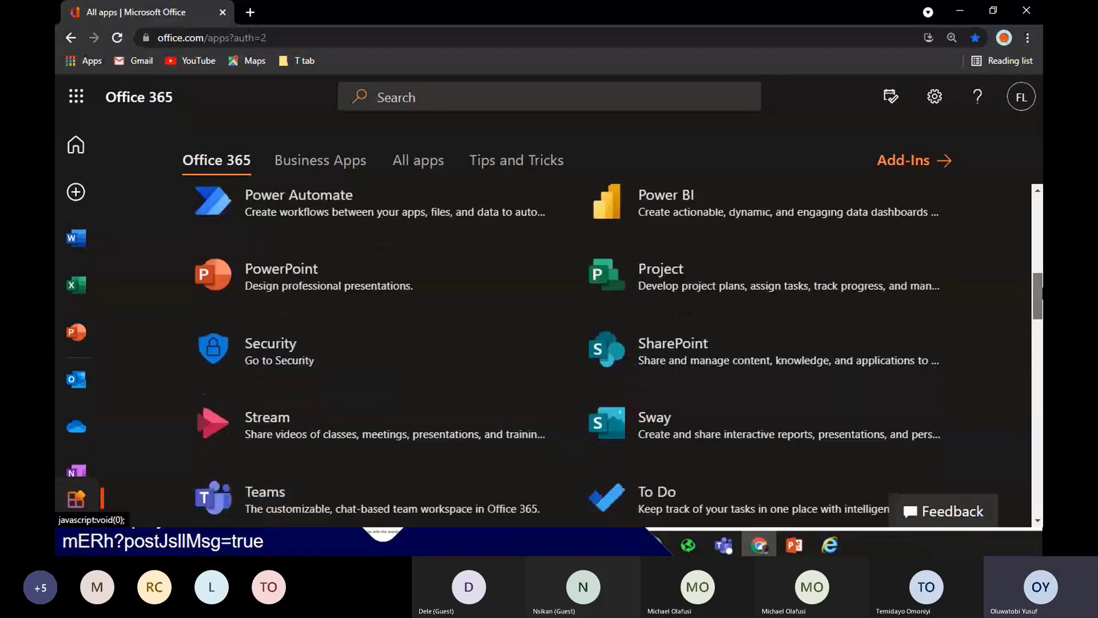
scroll(618, 355, up, 3)
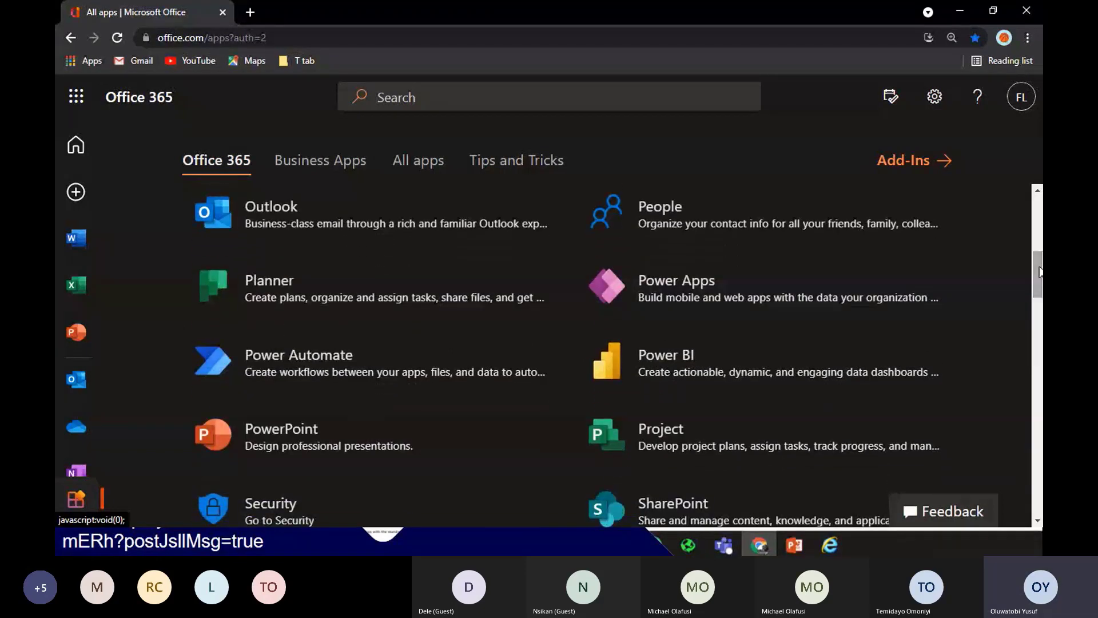
scroll(1040, 273, down, 1)
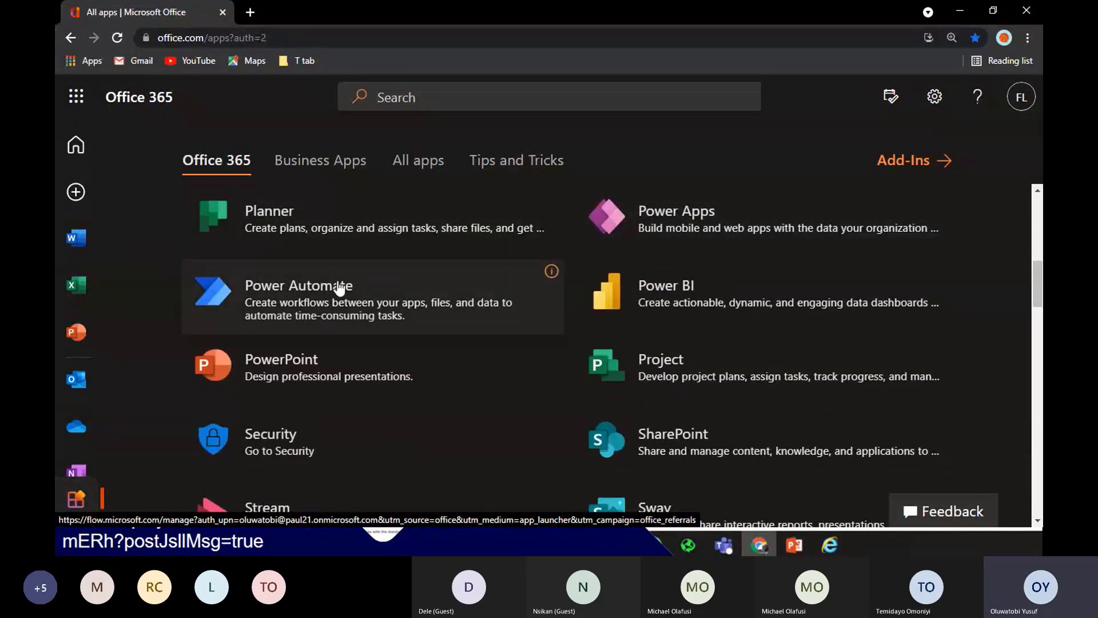
right_click(339, 288)
click(409, 291)
Open SharePoint in a new tab and show the Power Automate home page
right_click(722, 441)
click(780, 326)
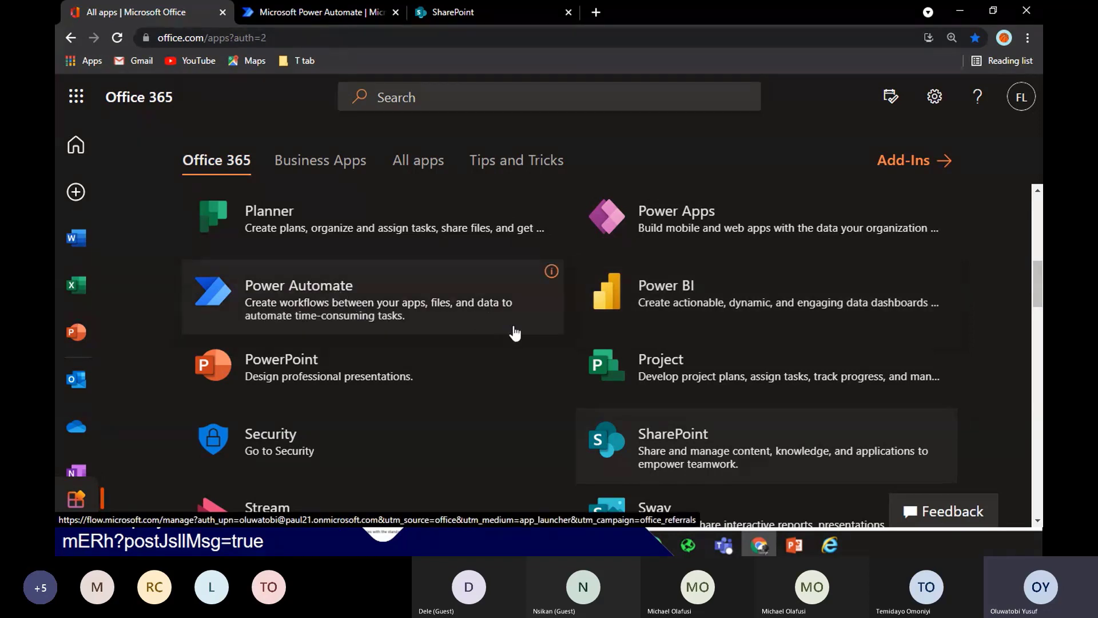
click(334, 10)
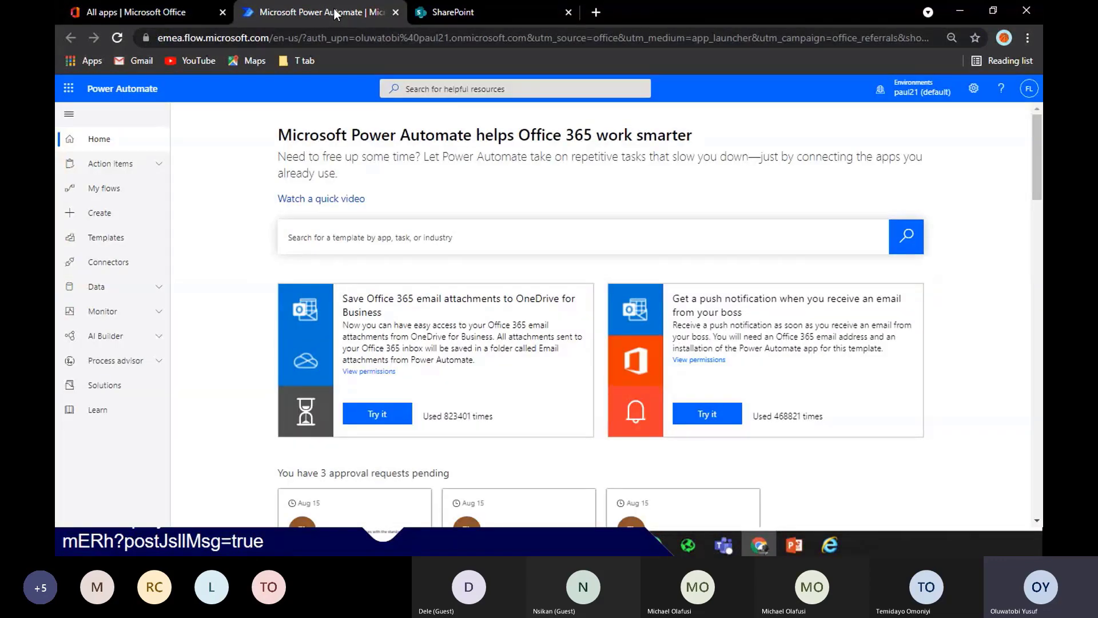
Move between the SharePoint and Power Automate tabs, ending on SharePoint's start page with Communication site
click(449, 12)
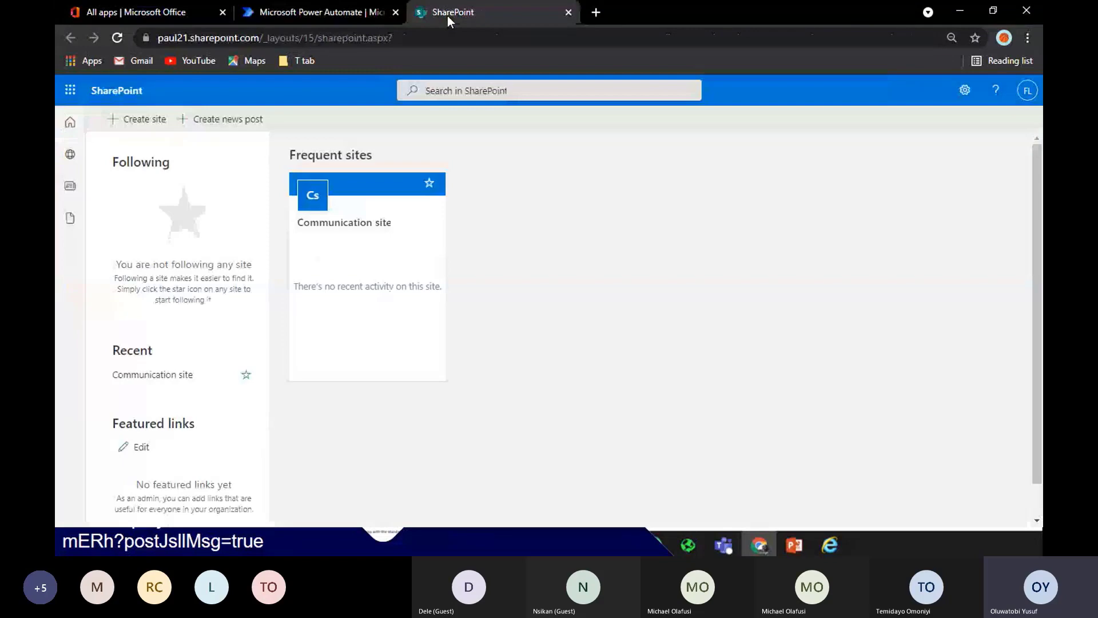
click(304, 12)
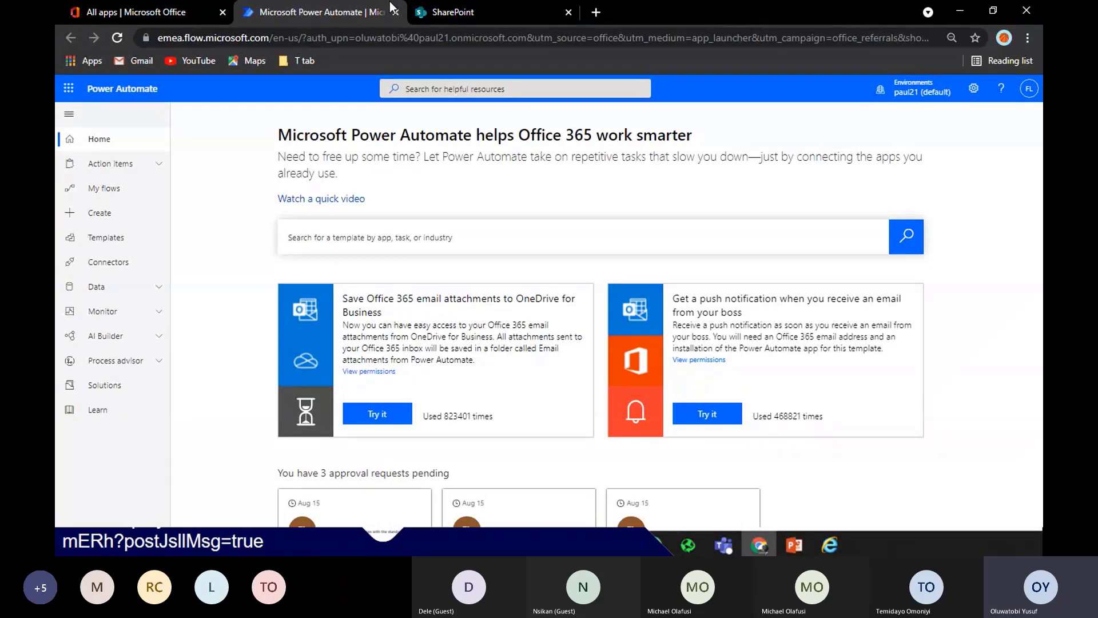
click(452, 17)
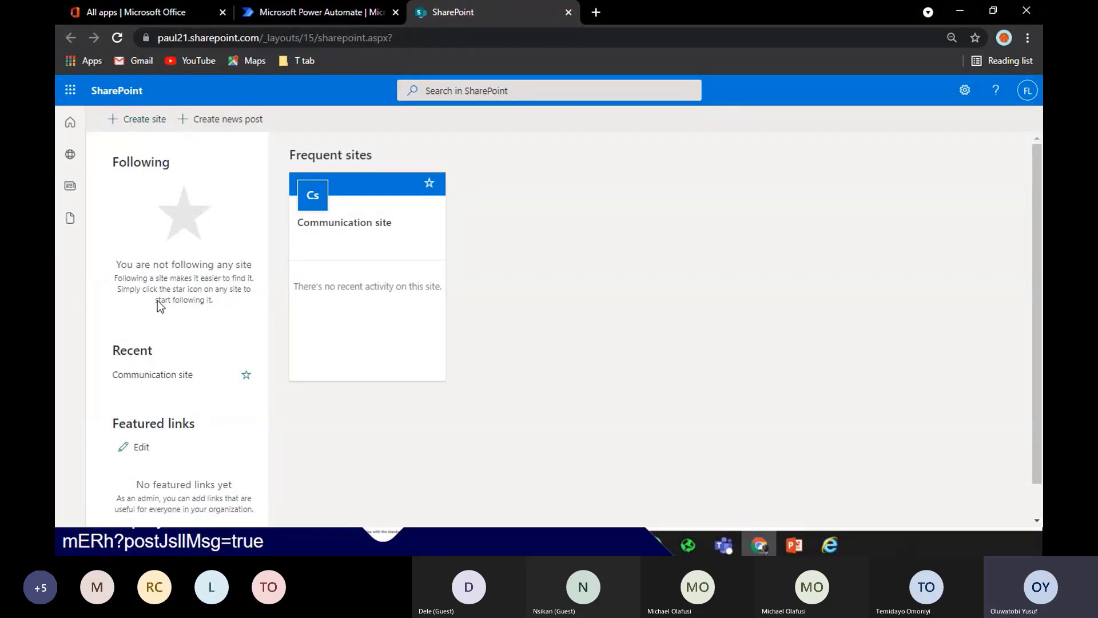
On the Communication site, start a new document library named 'Waybil Approval'
click(366, 213)
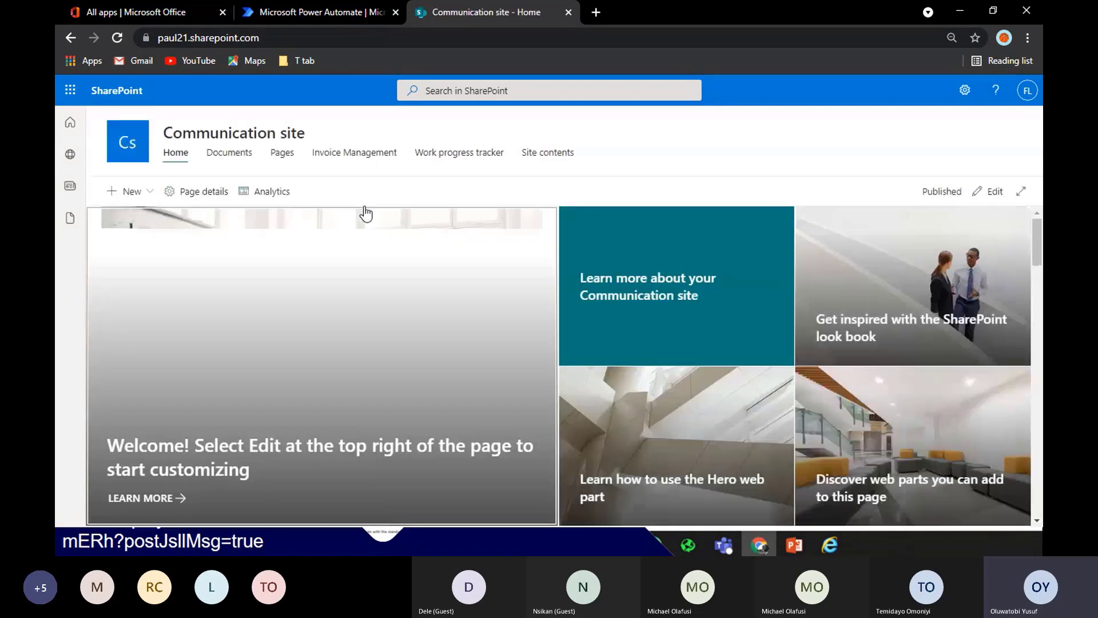
click(127, 192)
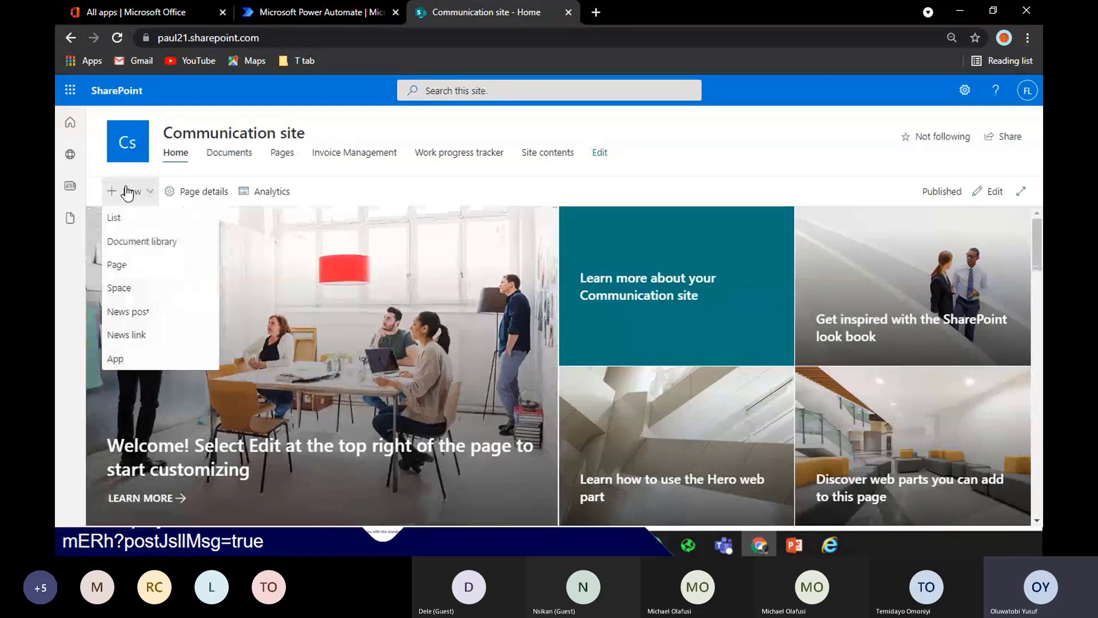
click(157, 246)
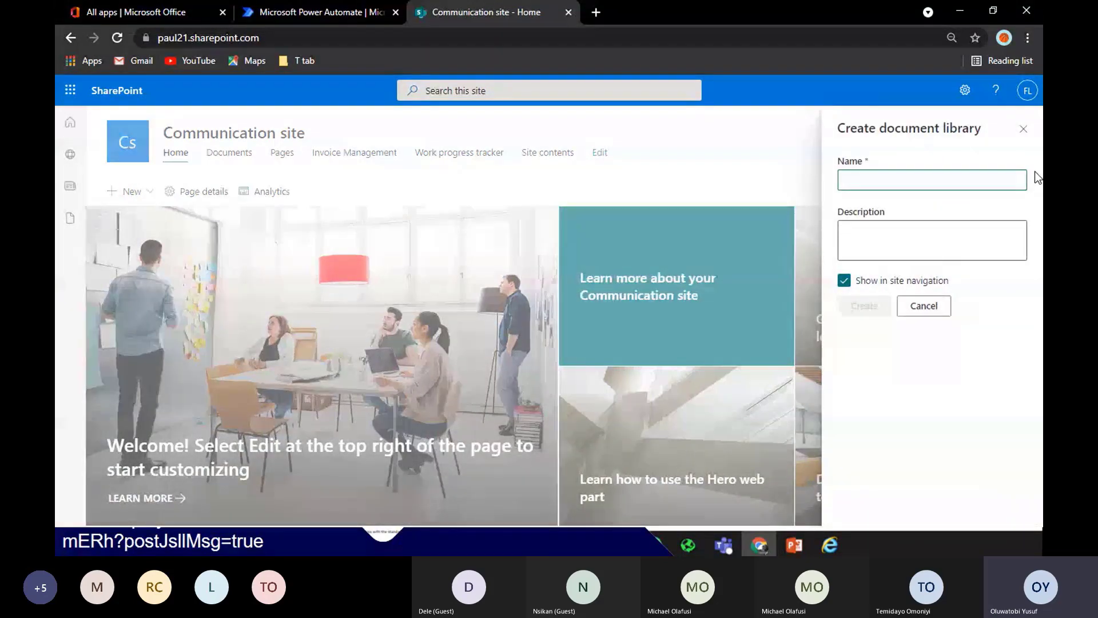
text(Waybill)
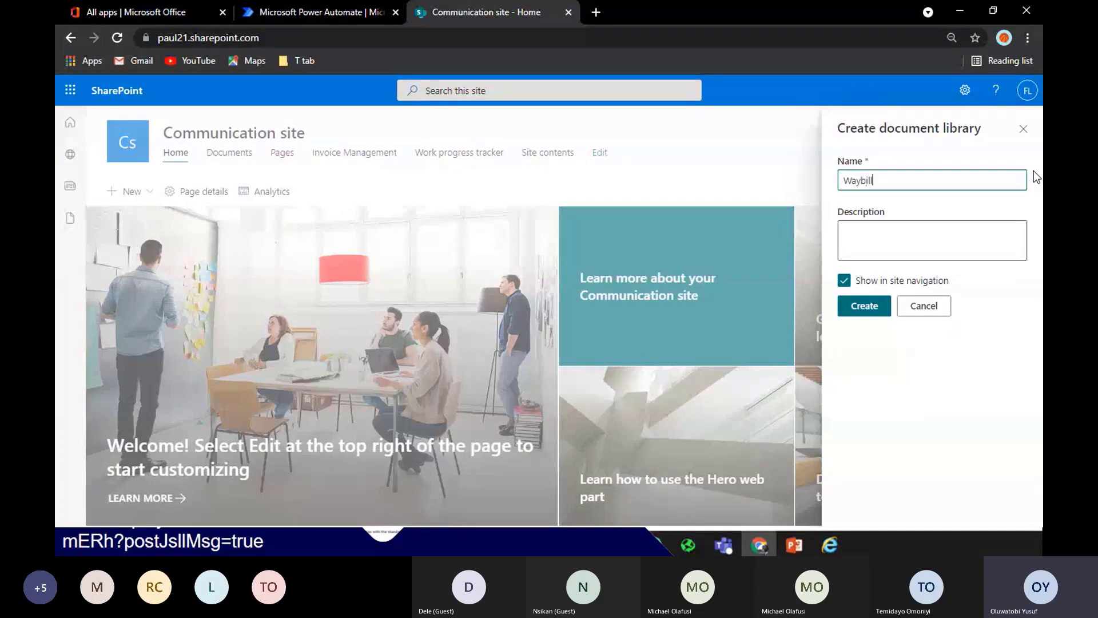
key(BackSpace)
text(Approval)
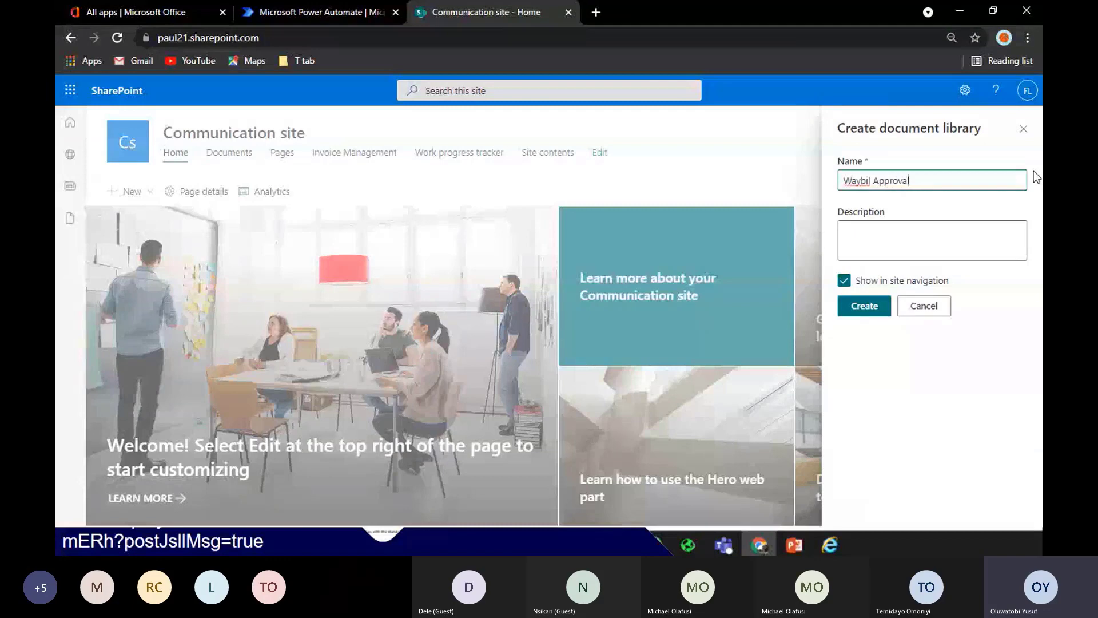
Reuse the name as the description, create the library and zoom its page to 100%
triple_click(931, 190)
key(ctrl+c)
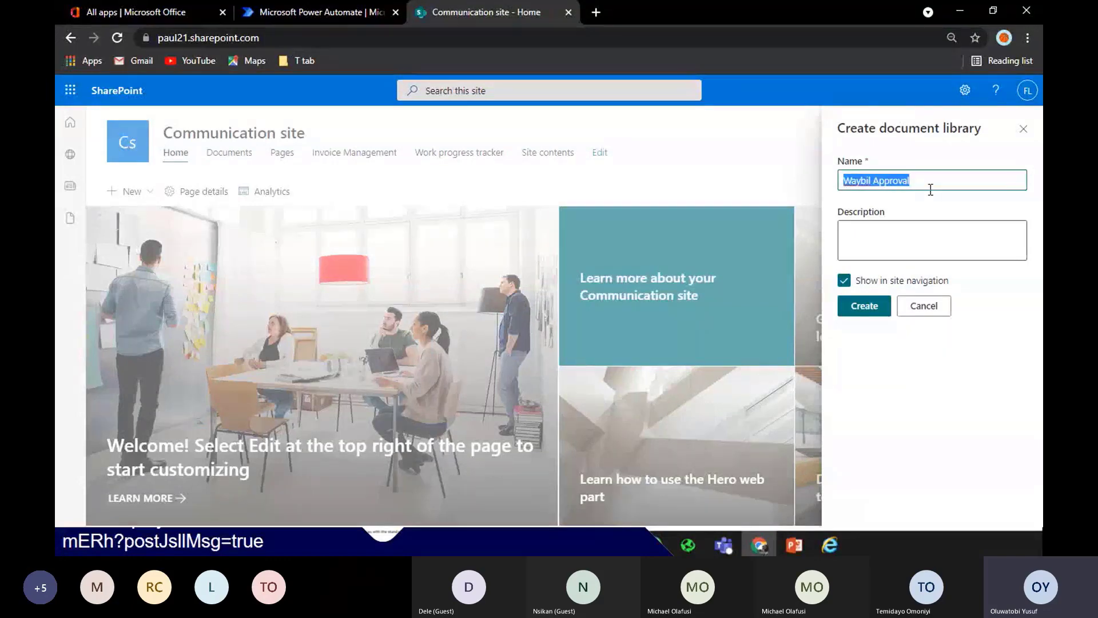
click(939, 233)
key(ctrl+v)
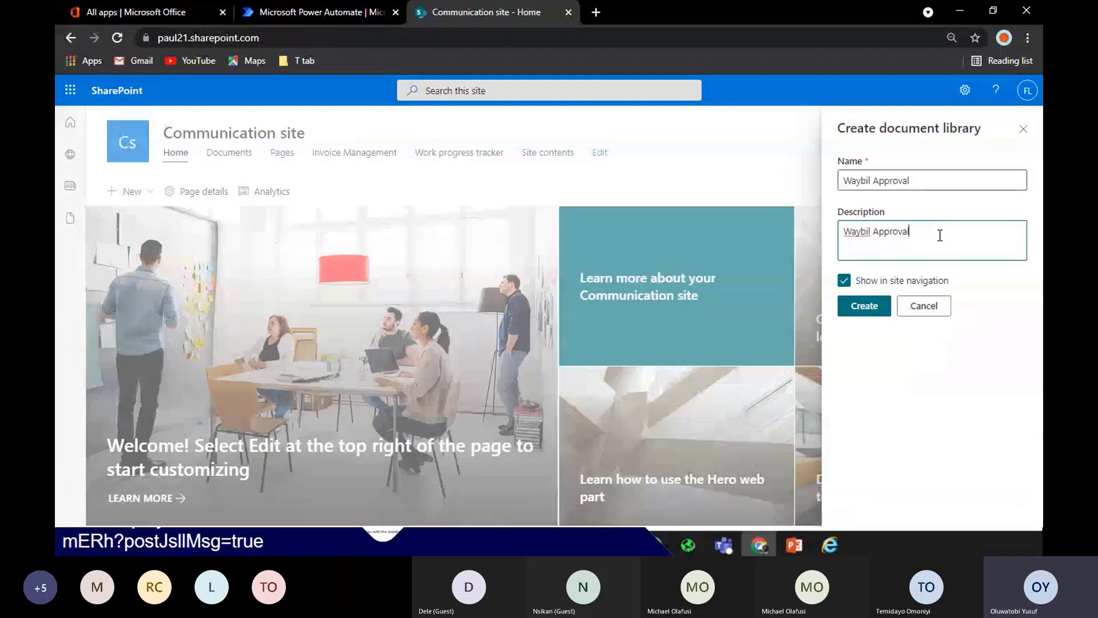
click(856, 311)
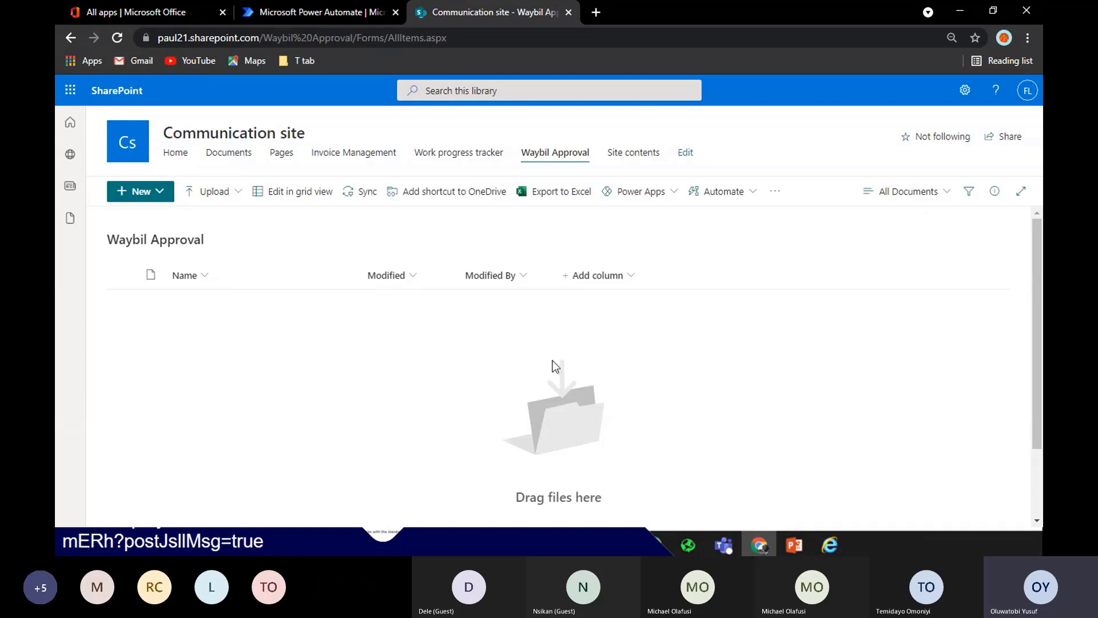
key(ctrl+plus)
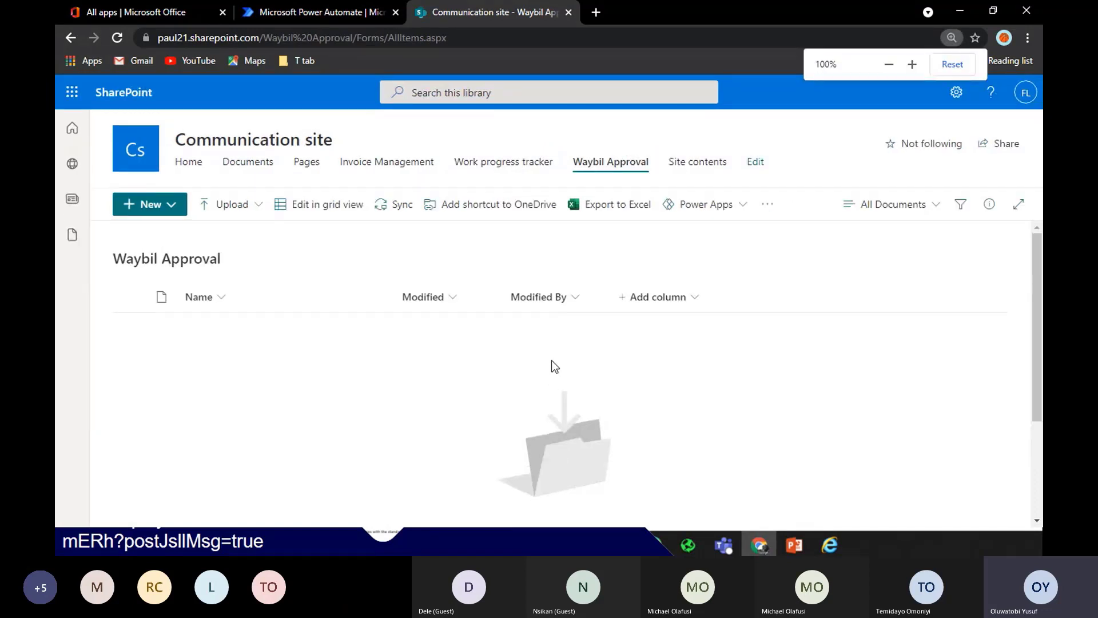
click(328, 9)
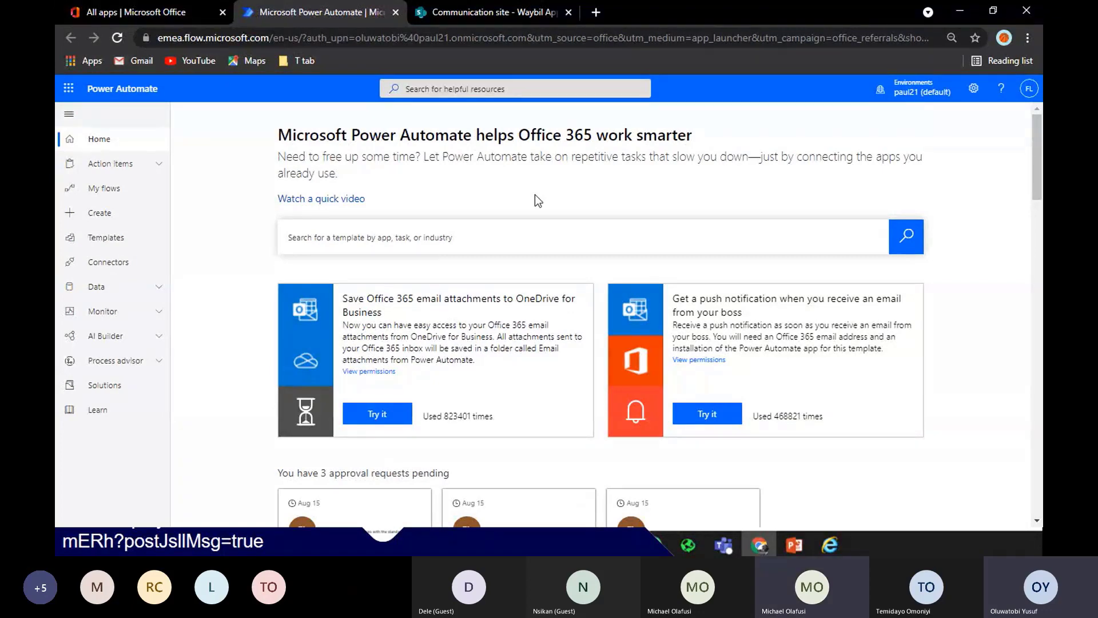
Zoom in, expand and collapse Action items, then go through My flows to Create
key(ctrl+plus)
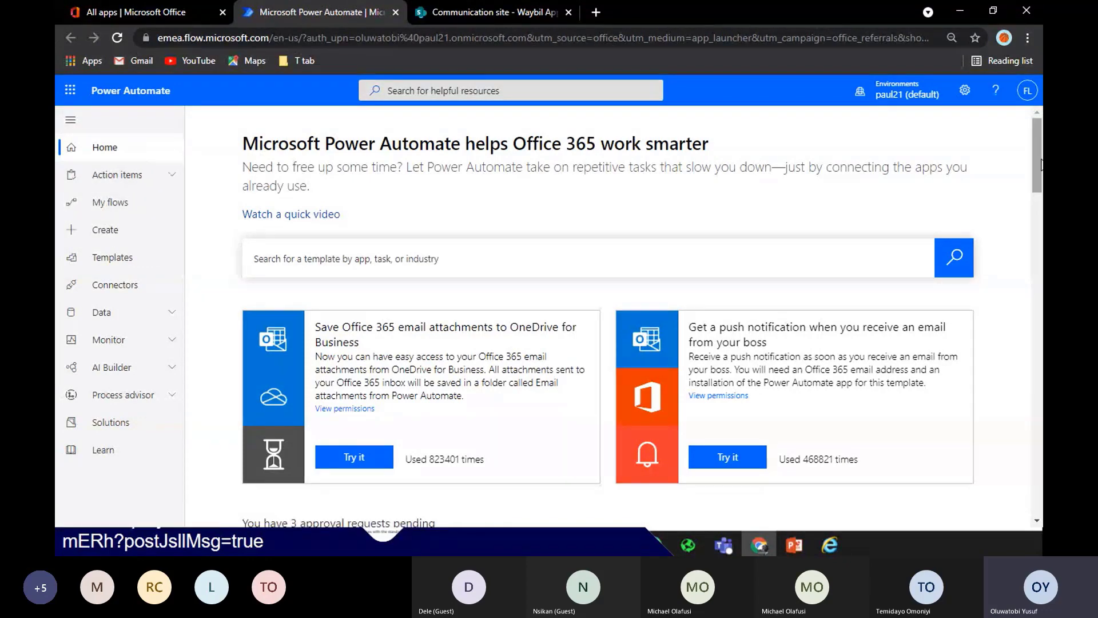
mouse_move(1041, 165)
mouse_down()
mouse_move(1038, 277)
mouse_move(1033, 156)
mouse_up()
click(155, 184)
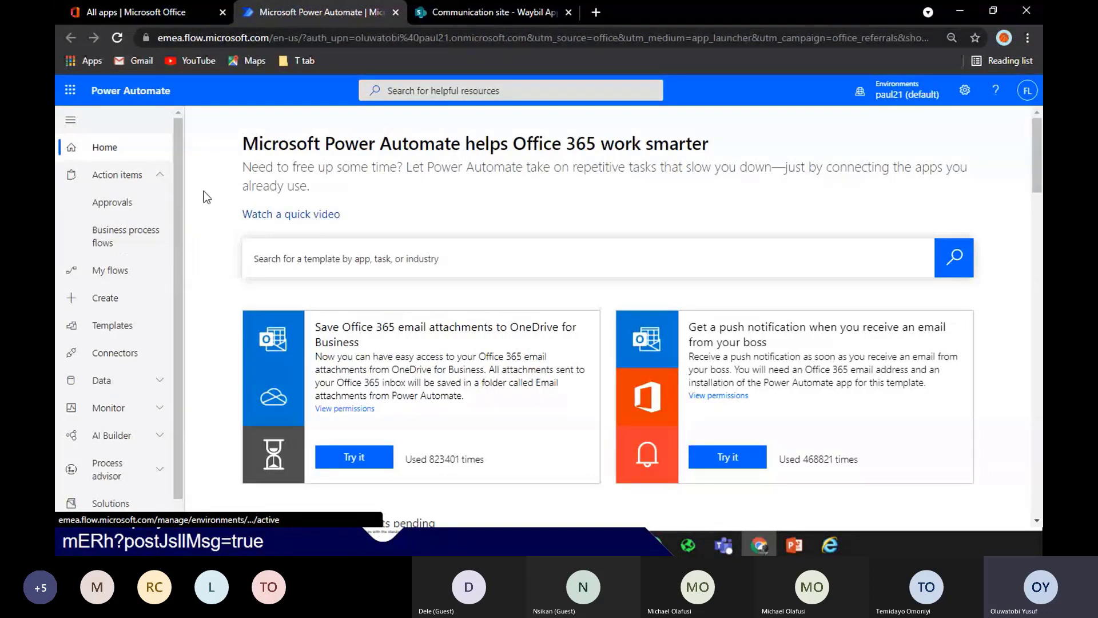
click(135, 175)
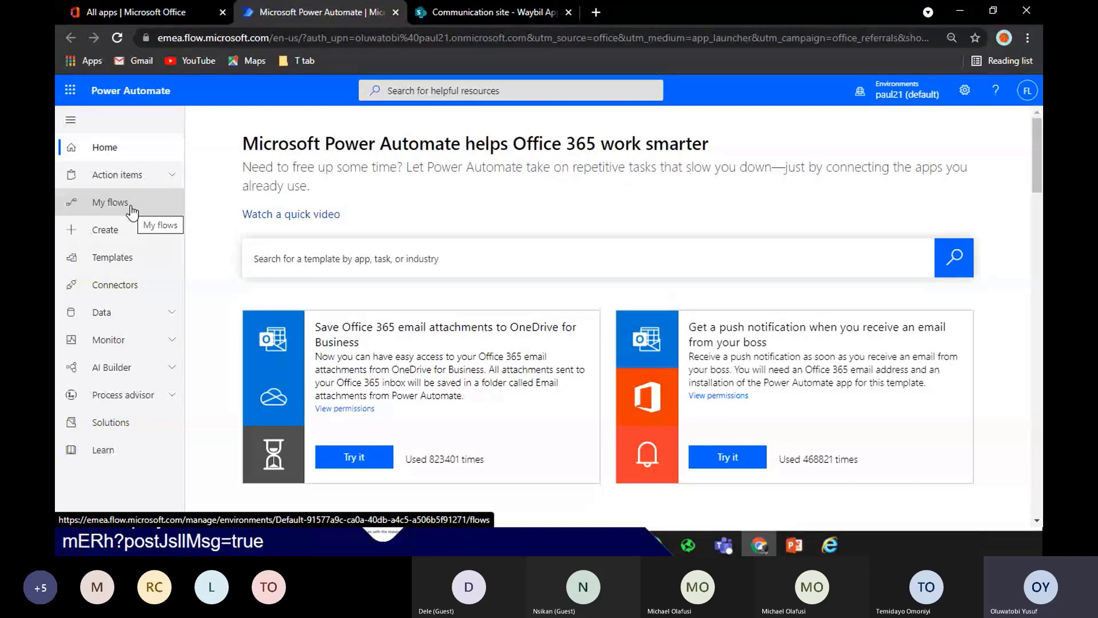
click(132, 212)
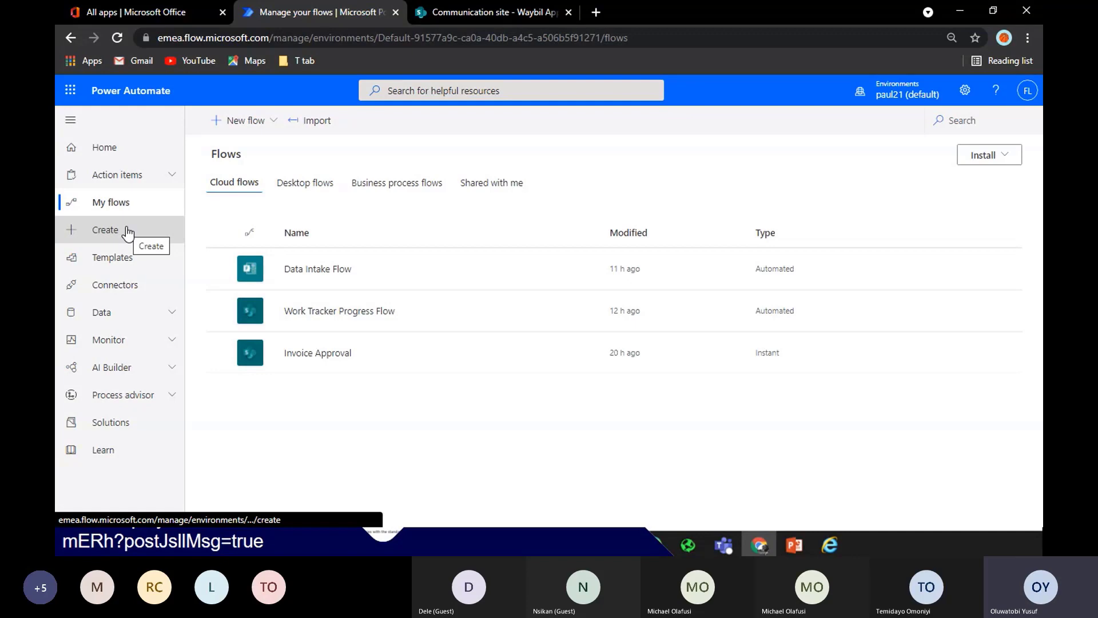
click(127, 232)
Open Templates and scroll through the All flows gallery sorted by popularity
click(124, 256)
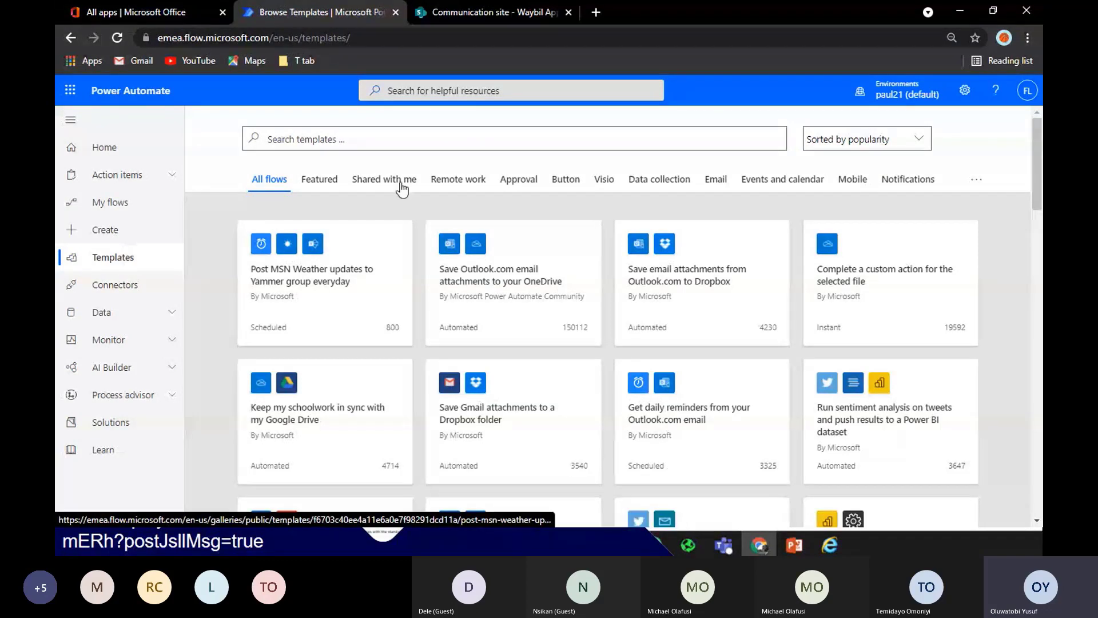
drag(1038, 161, 1030, 242)
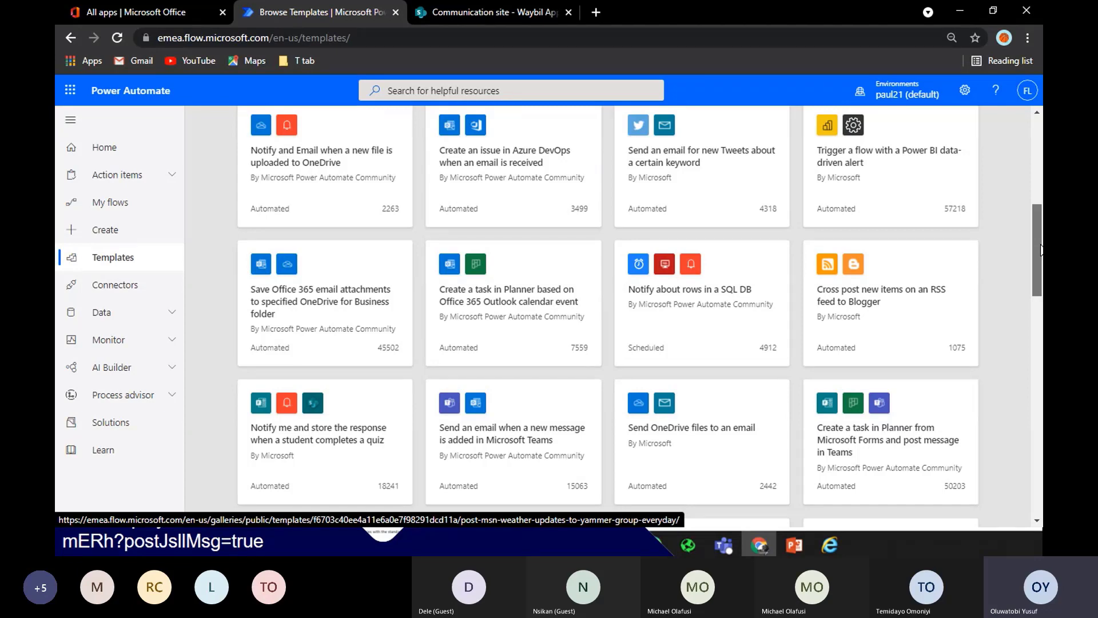
drag(1041, 249, 1042, 156)
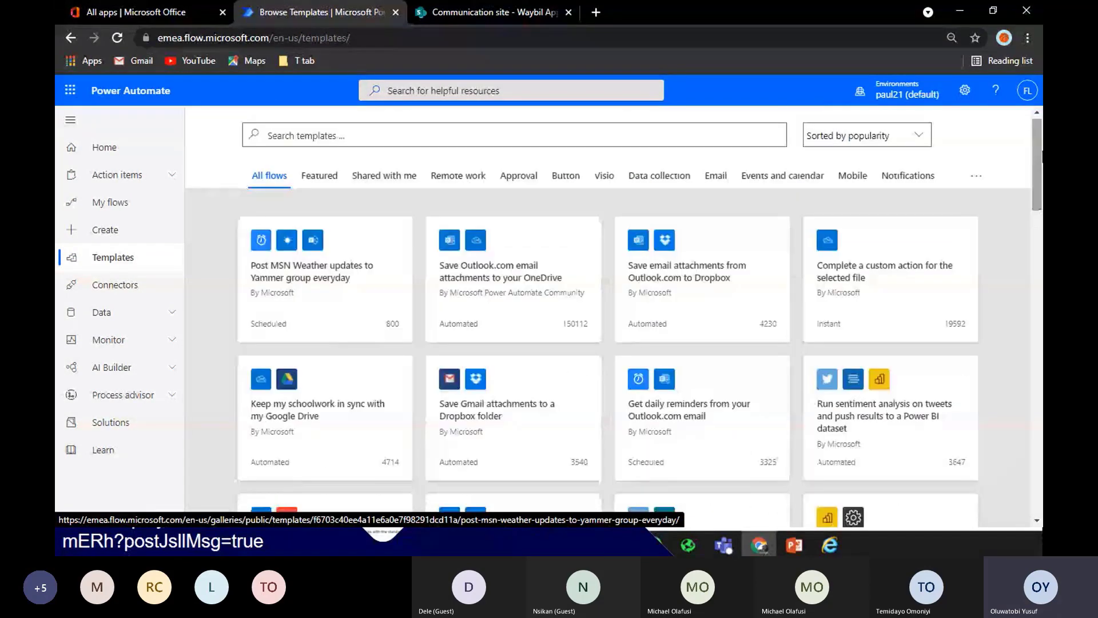
Open Connectors, then expand and collapse the Data and Monitor navigation groups
click(114, 288)
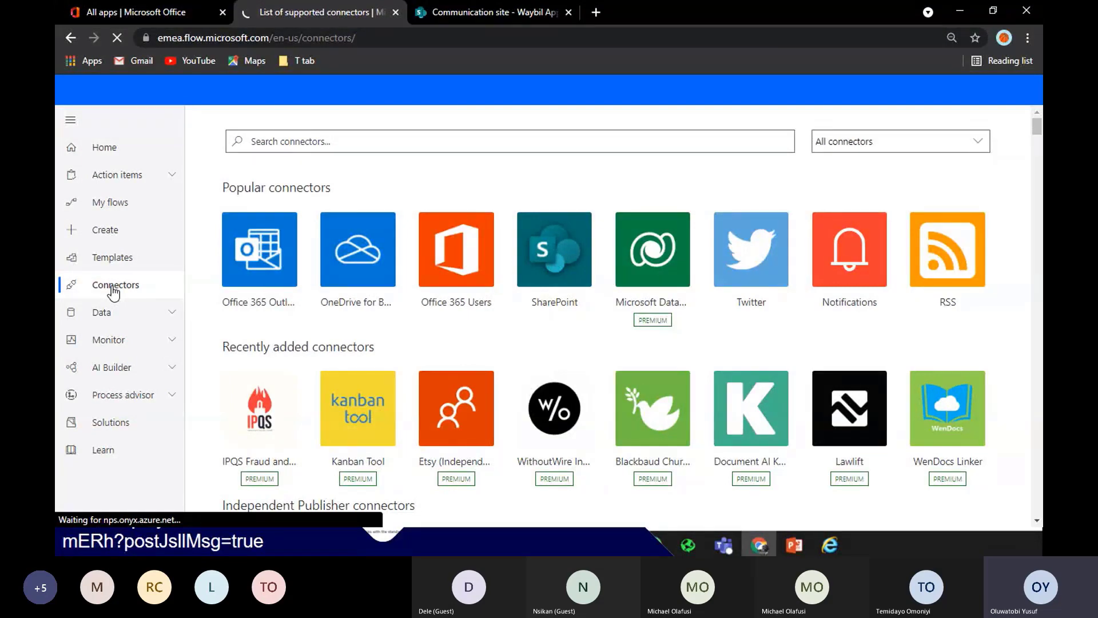
click(135, 320)
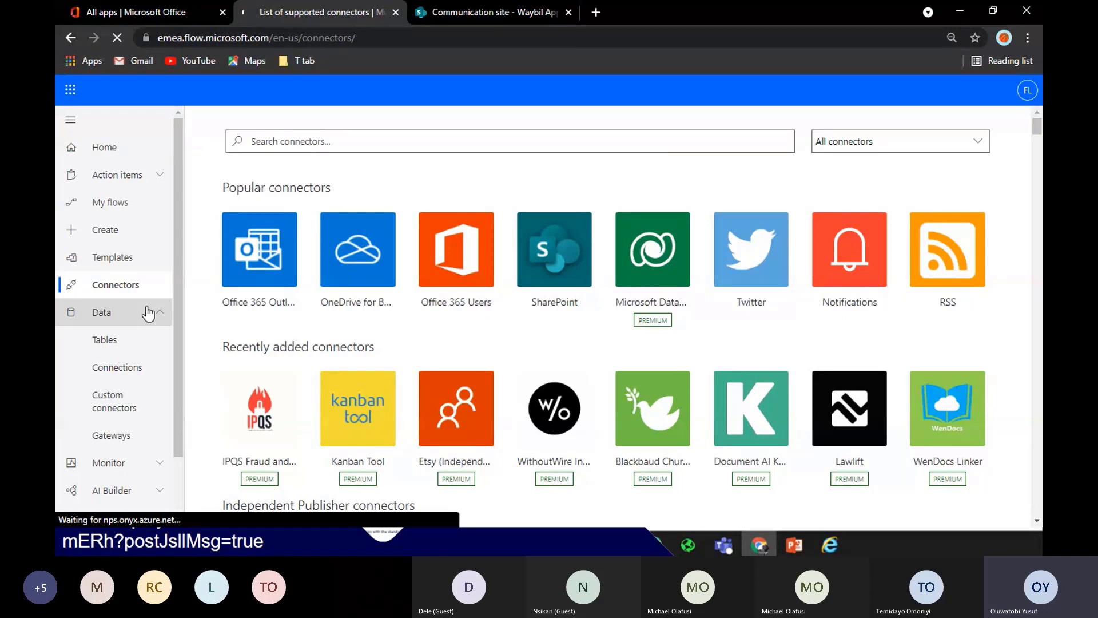
click(148, 312)
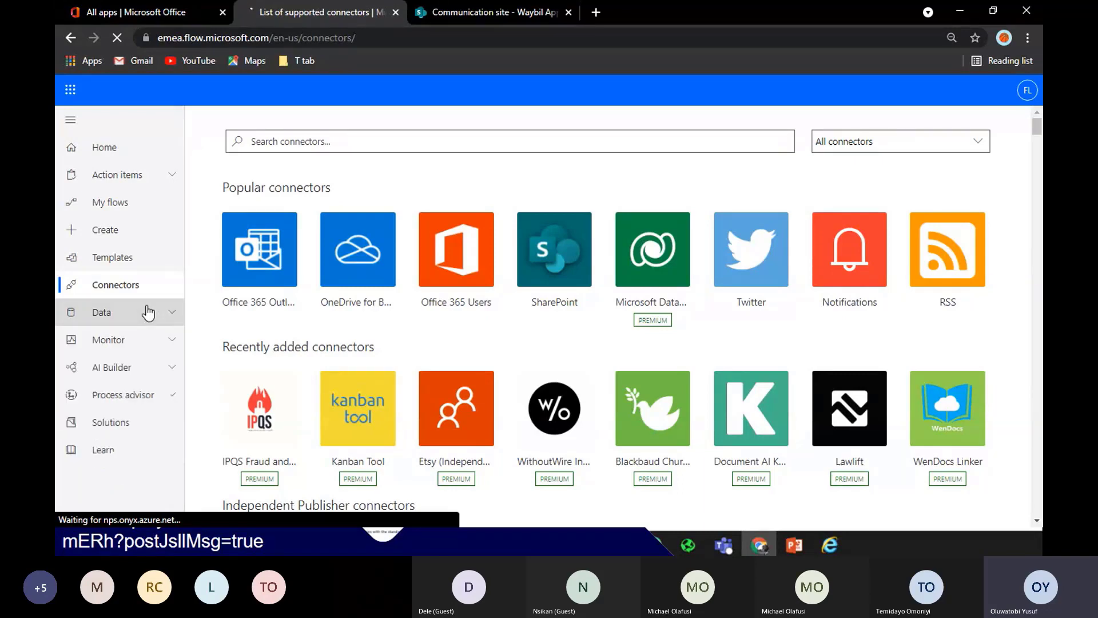
click(161, 340)
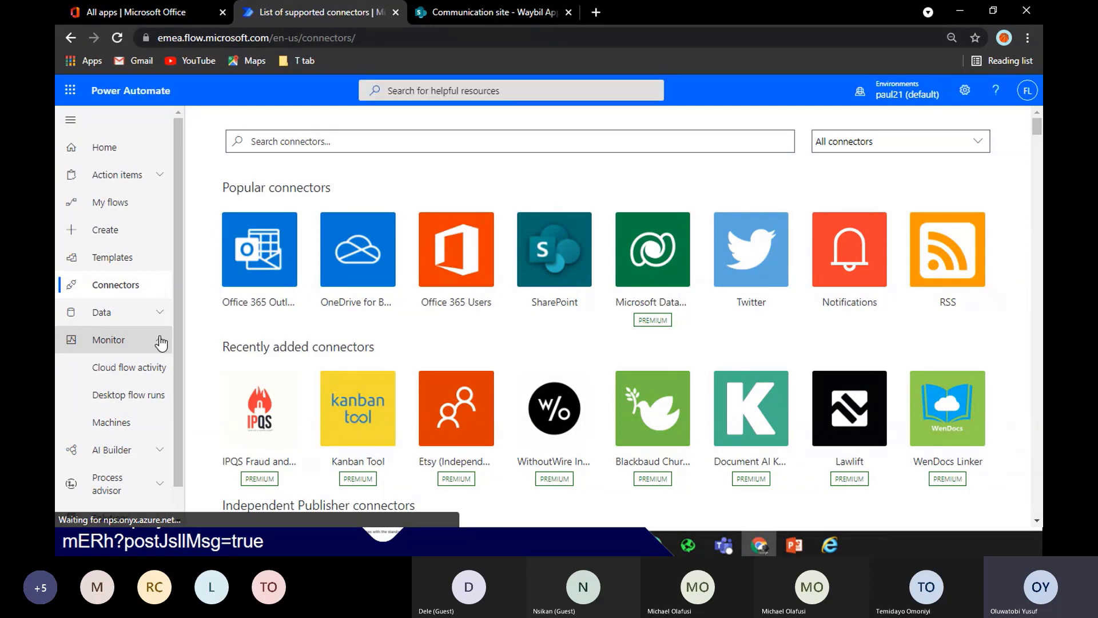
click(160, 341)
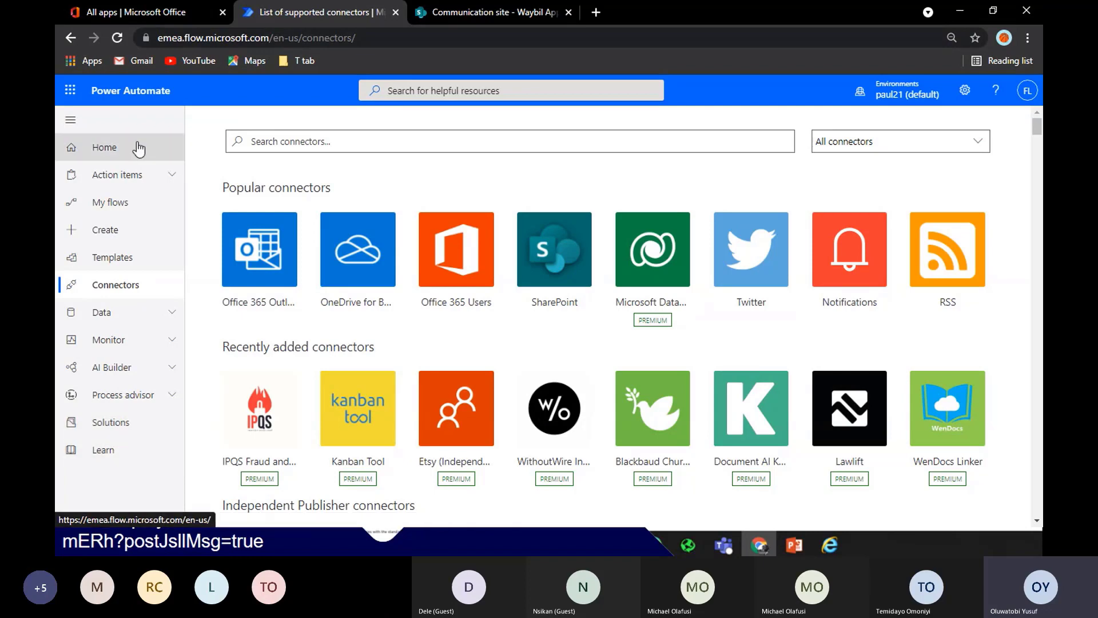
Open Create and dismiss the new-names announcement to see the three ways to make a flow
click(144, 235)
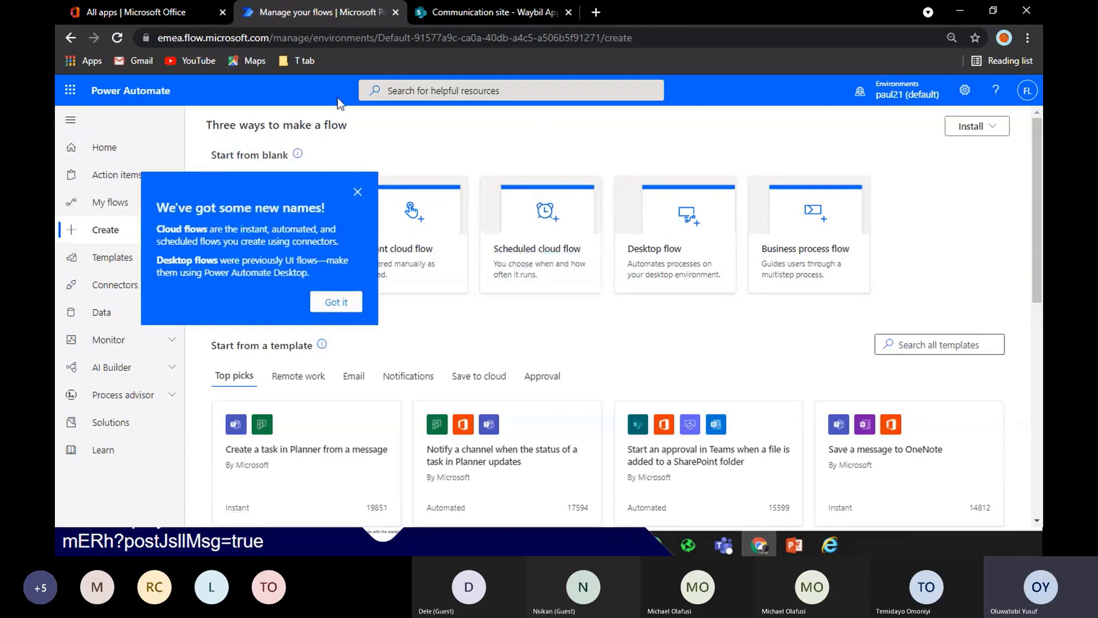
click(357, 192)
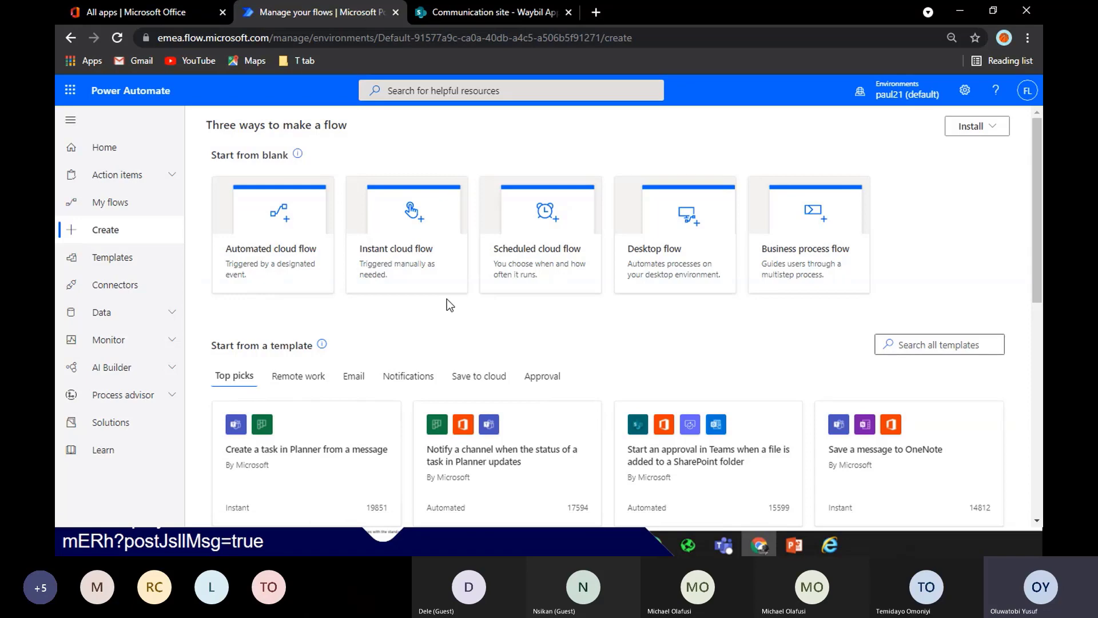
Create an instant cloud flow triggered by SharePoint 'For a selected file'
click(409, 258)
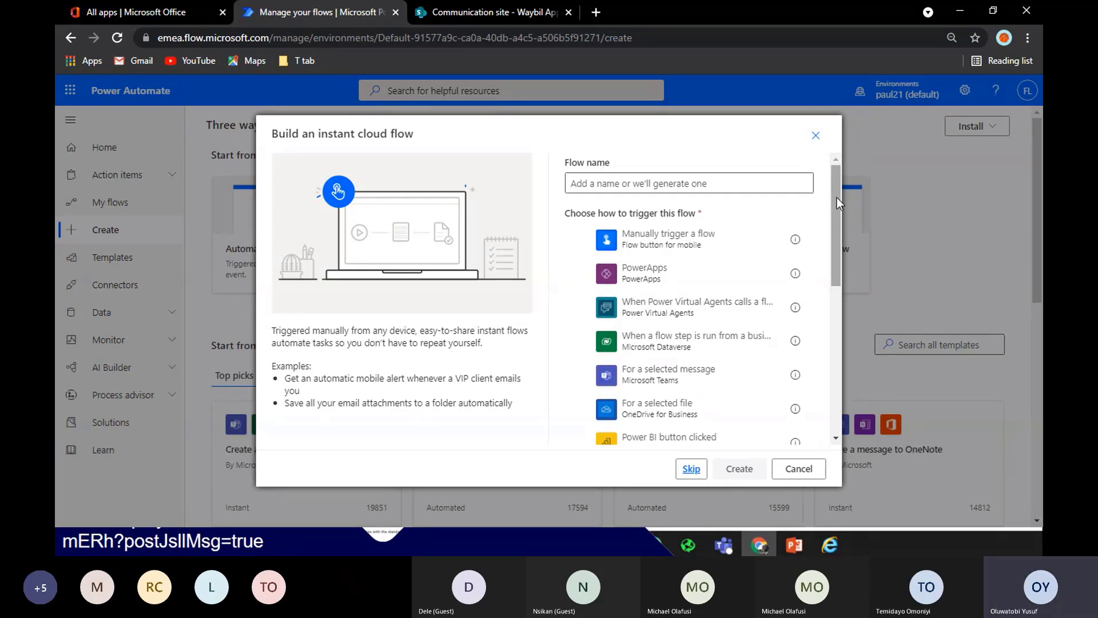
drag(836, 198, 850, 286)
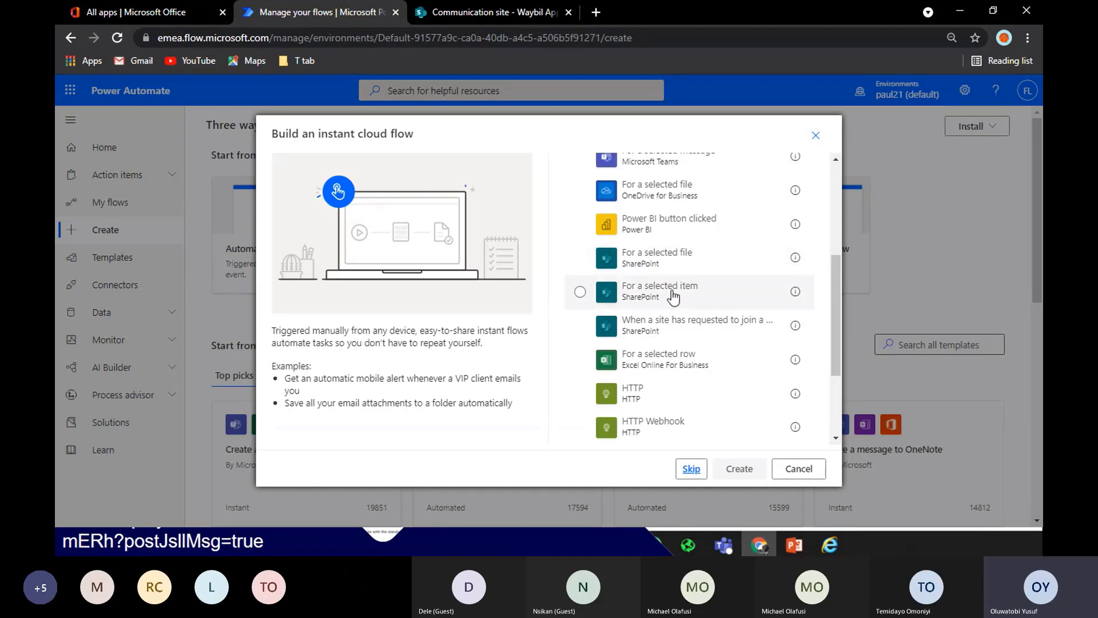
click(664, 261)
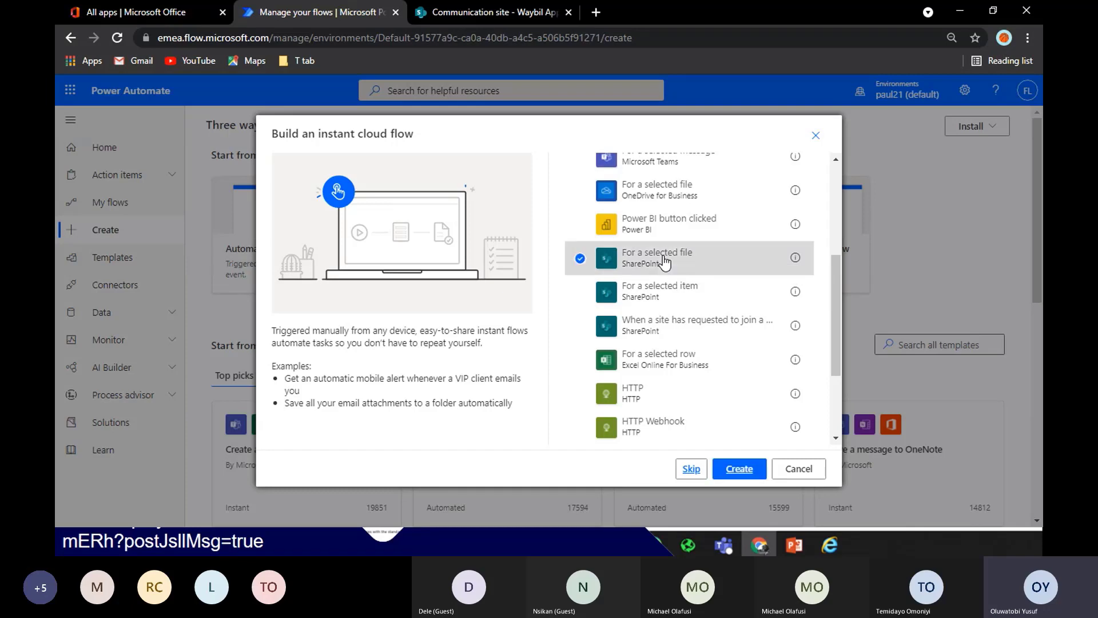
click(736, 472)
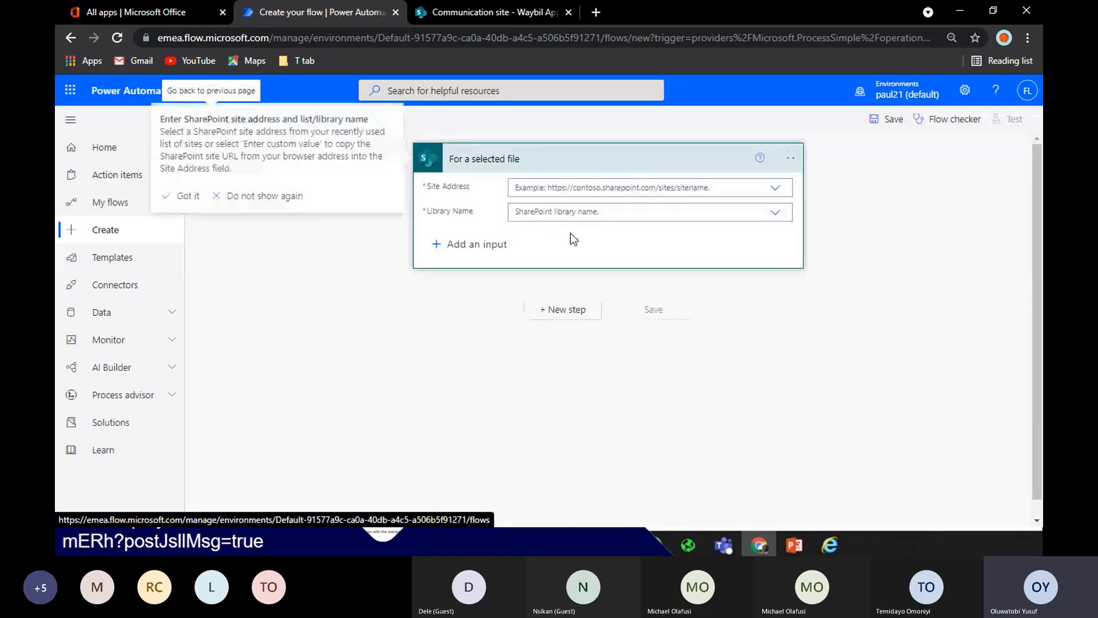
Rename the untitled flow to 'Waybill Approval'
click(188, 196)
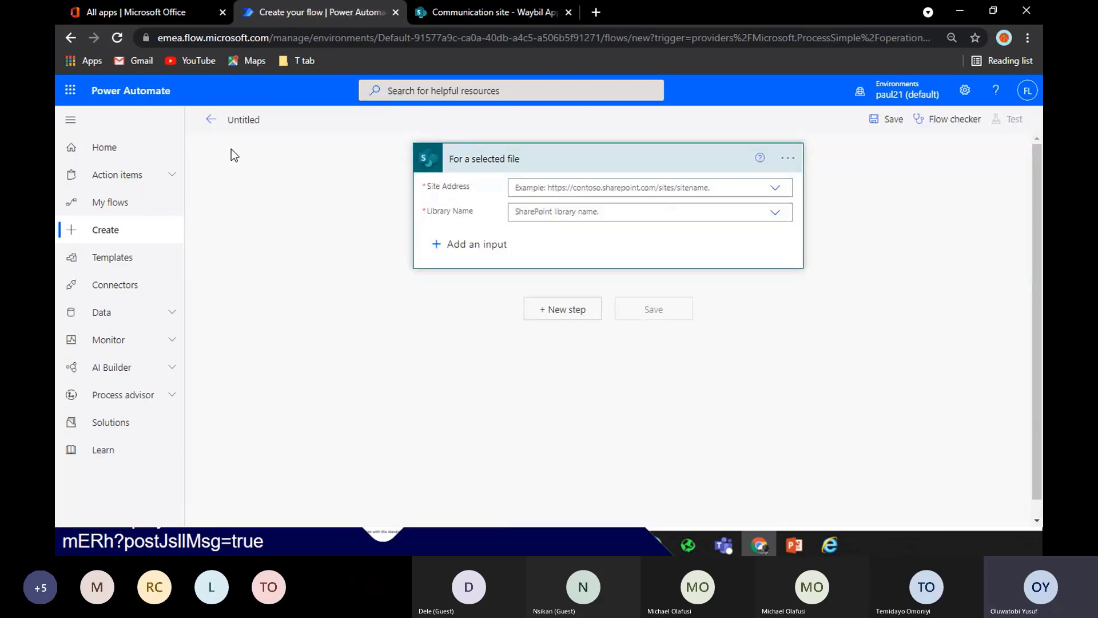
click(252, 118)
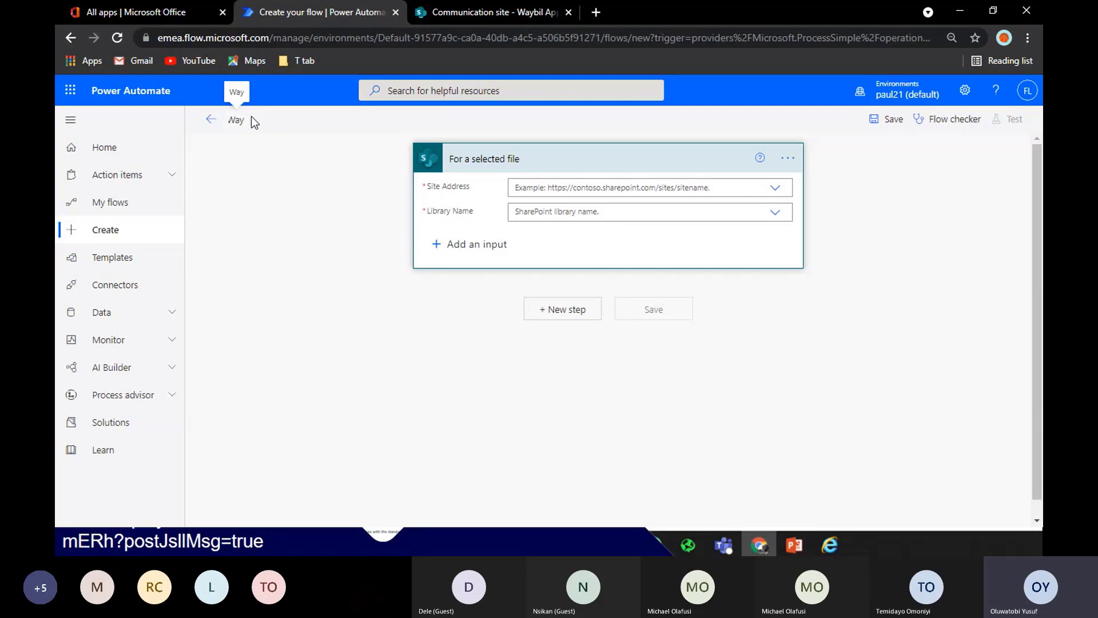
text(Waybill Appr)
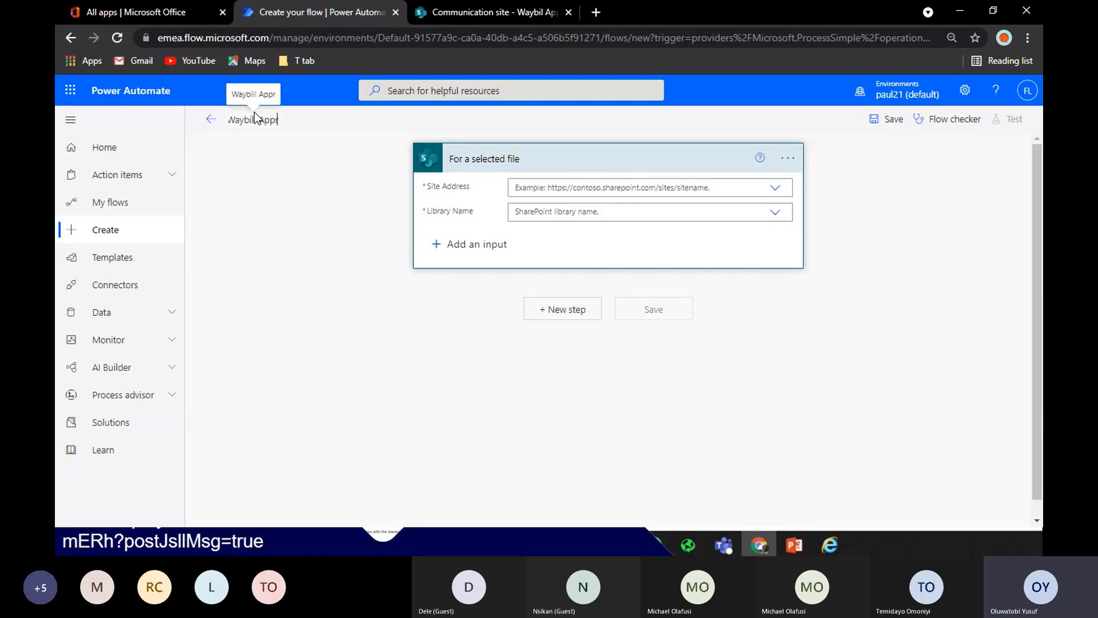
text(oval)
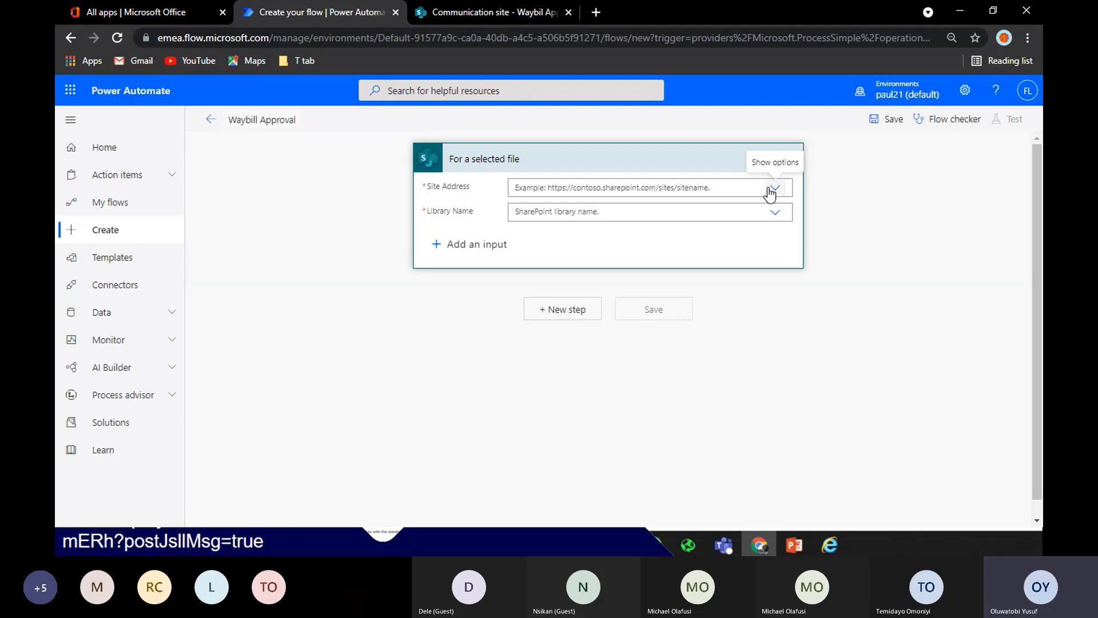
Set the trigger's Site Address to Communication site and Library Name to Waybill Approval
click(774, 188)
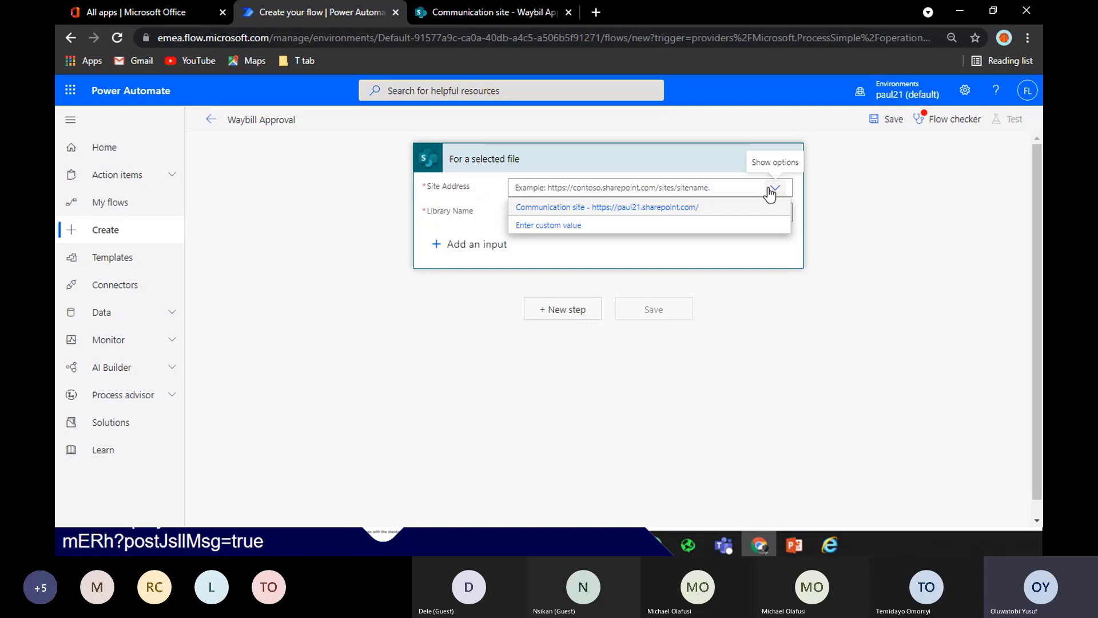
click(803, 191)
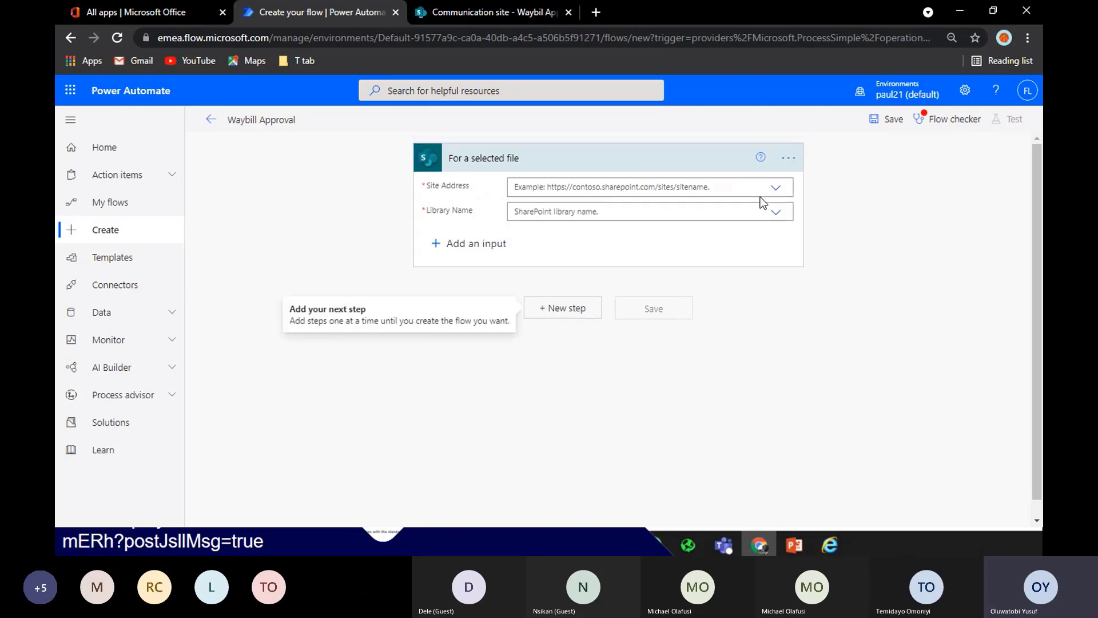
click(775, 193)
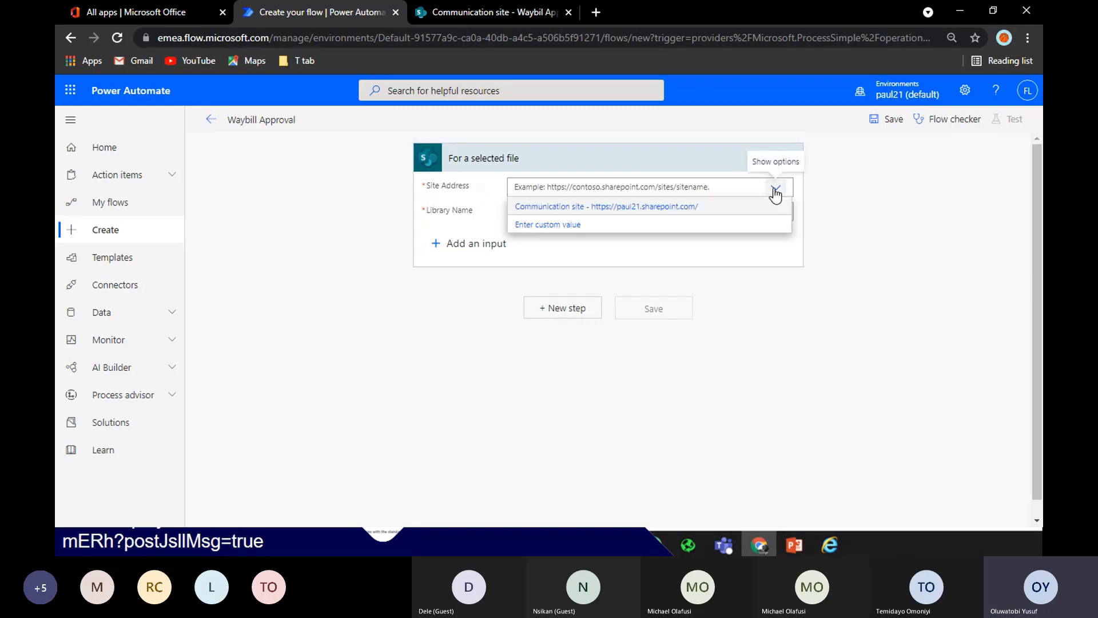
click(711, 215)
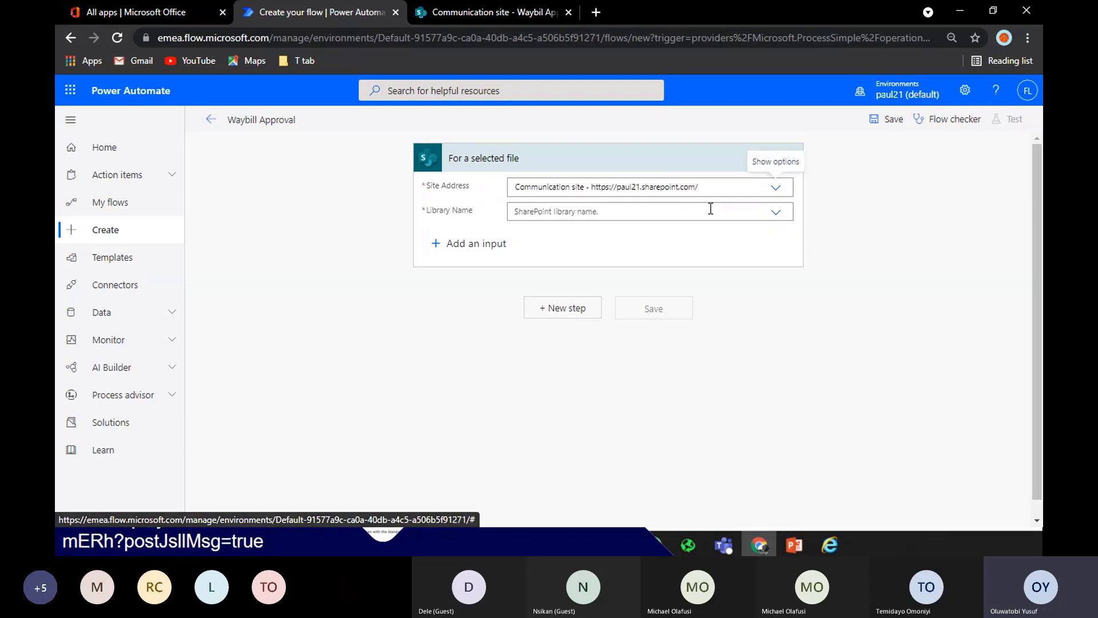
click(776, 212)
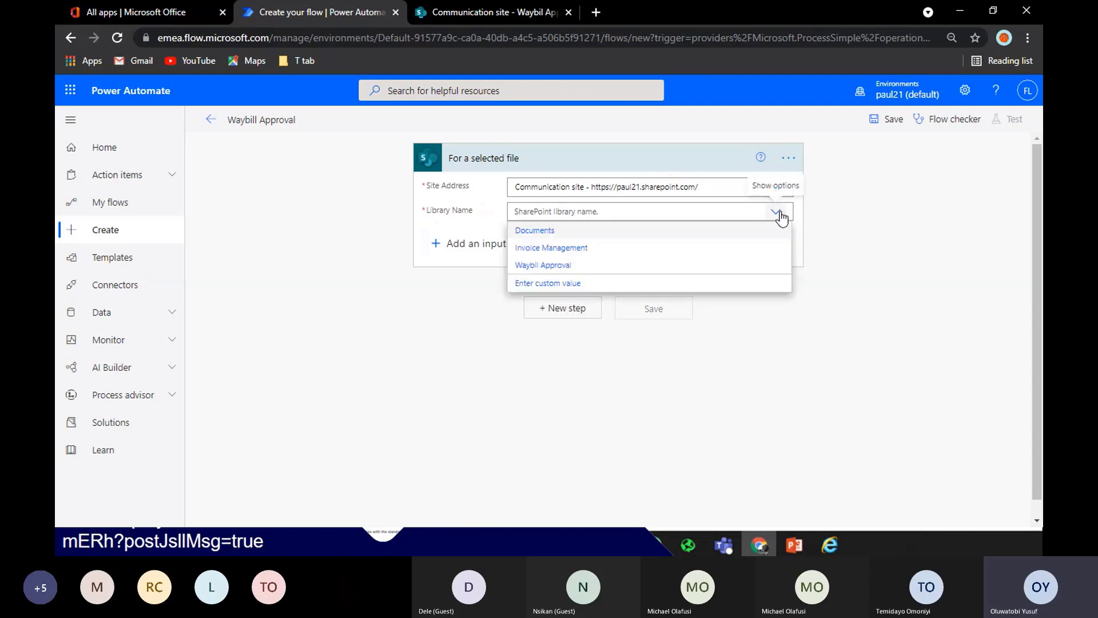
click(557, 266)
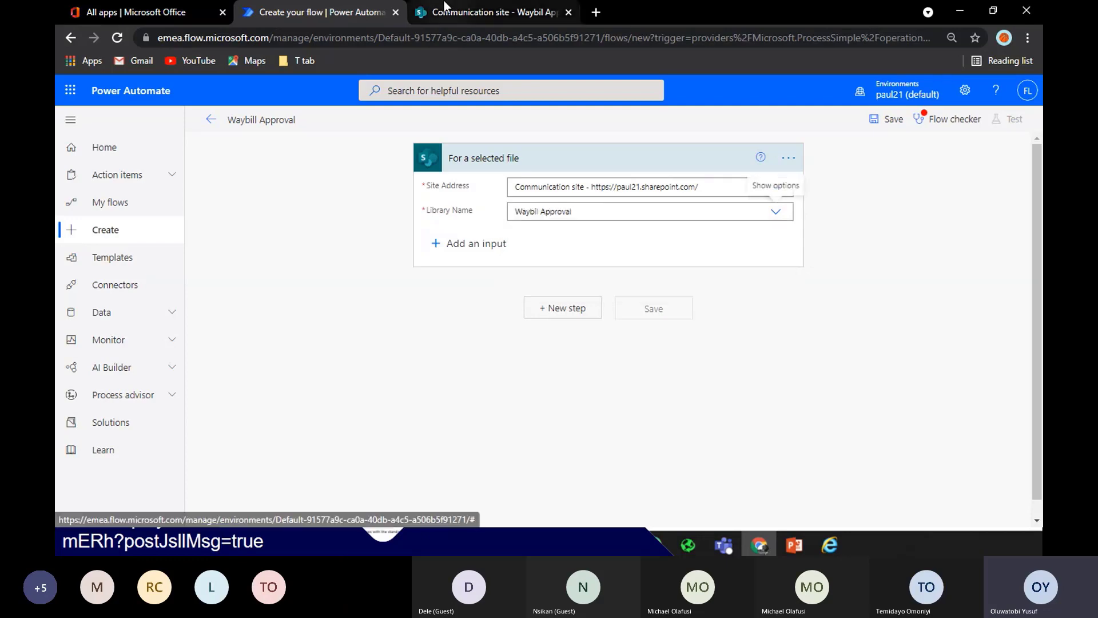
click(472, 13)
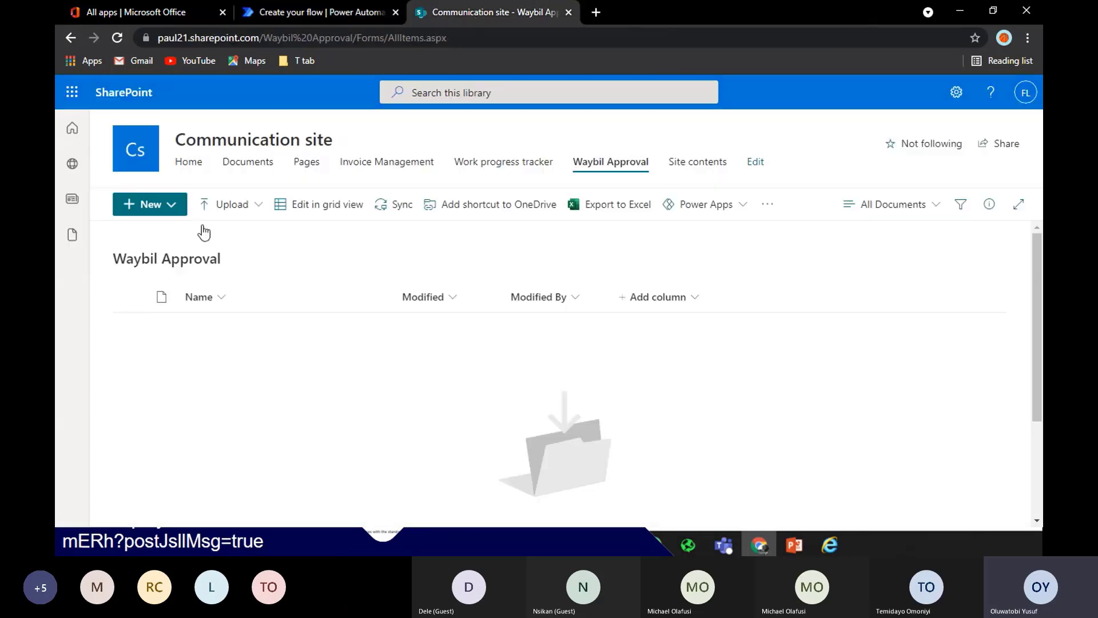
click(330, 12)
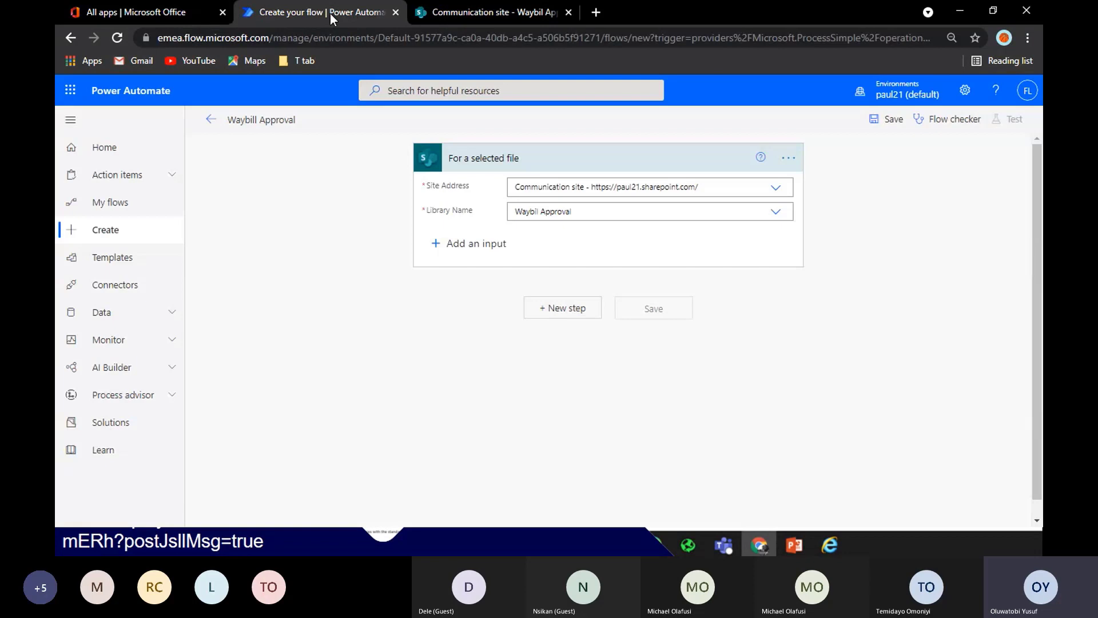
Add a new step after the trigger and pick the Approvals connector by searching 'approva'
click(576, 314)
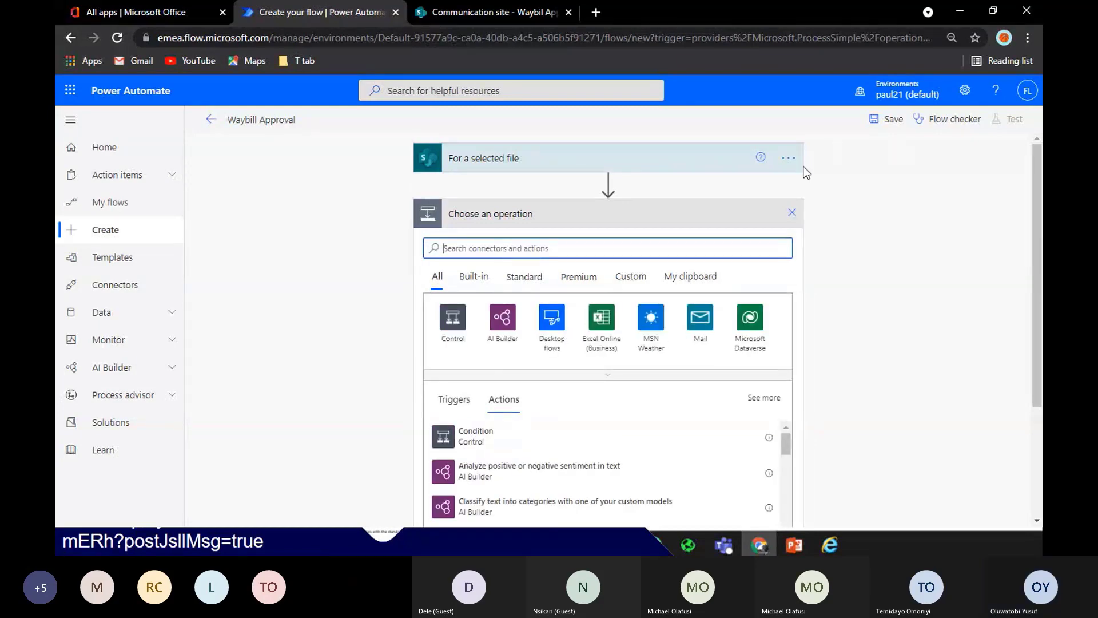
click(792, 207)
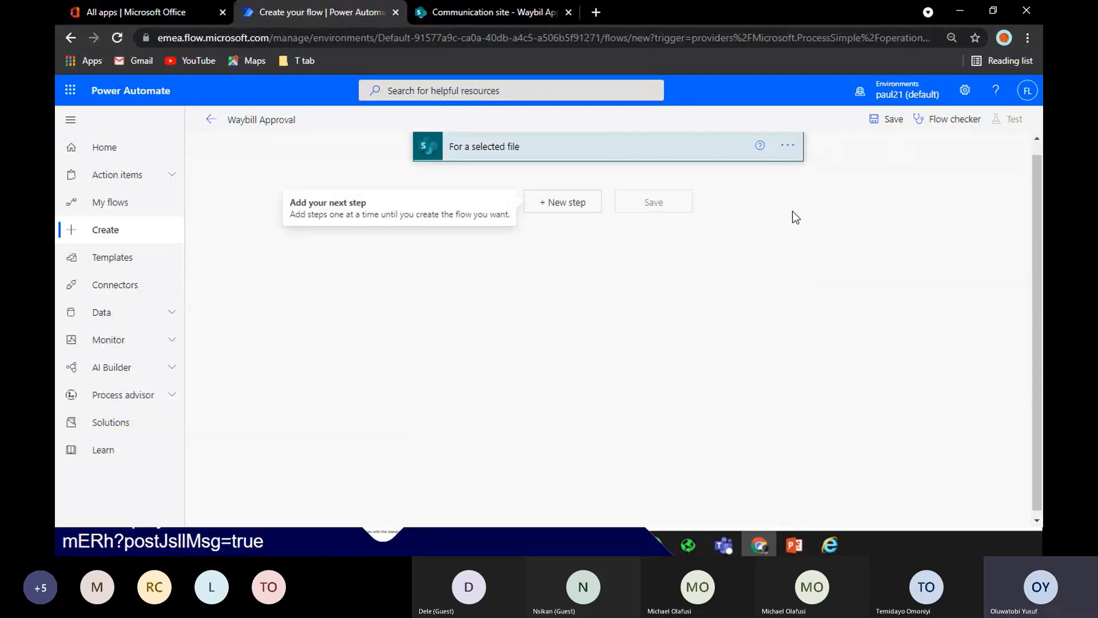
click(566, 203)
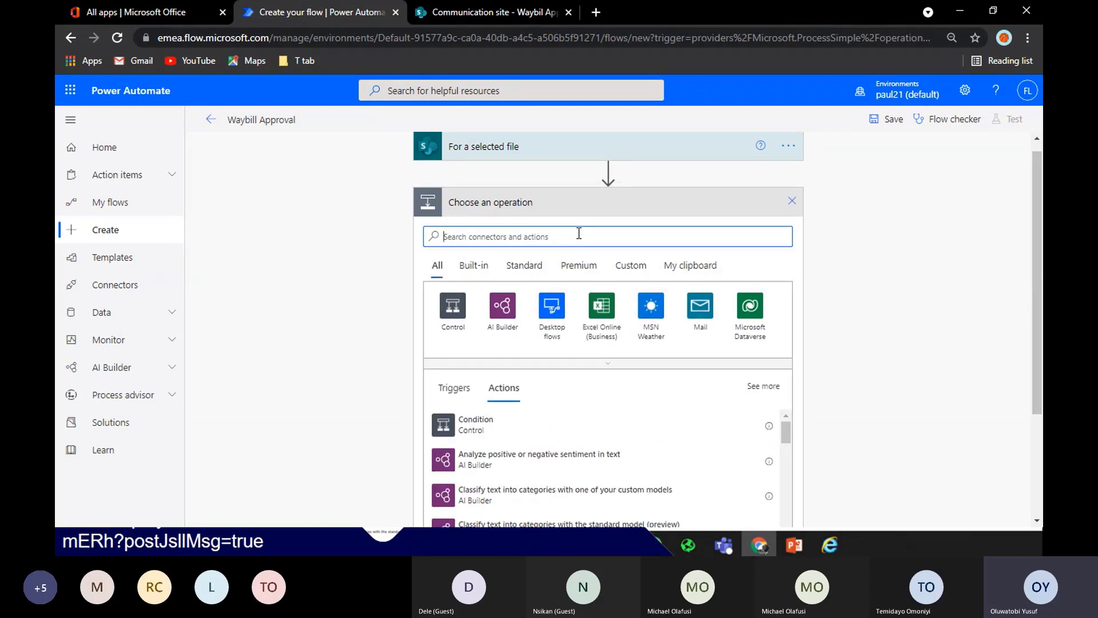
text(approv)
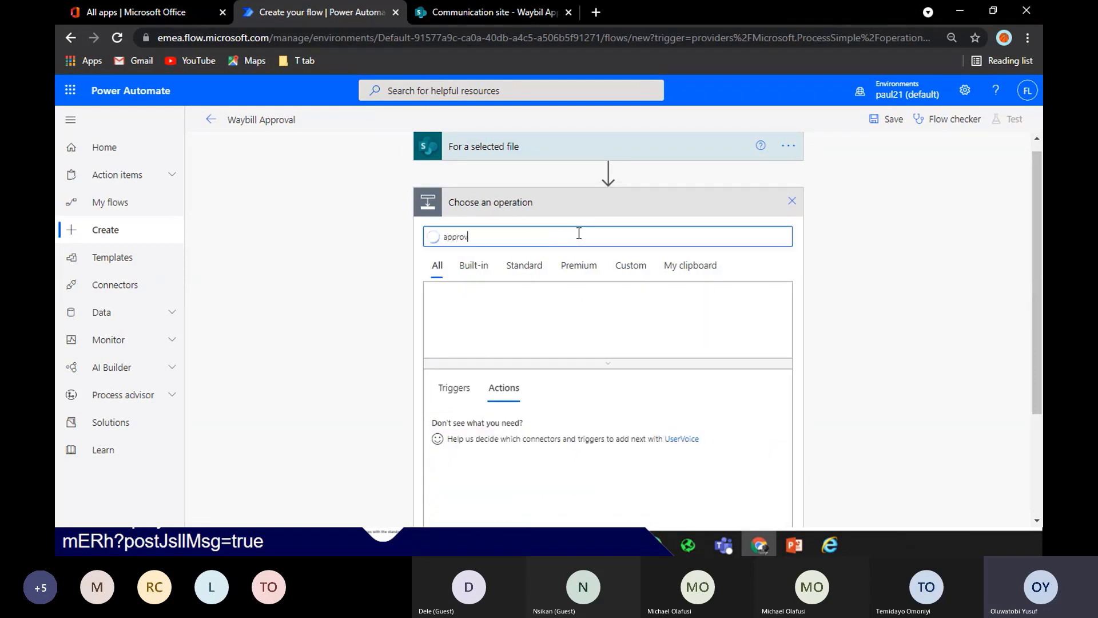
text(a)
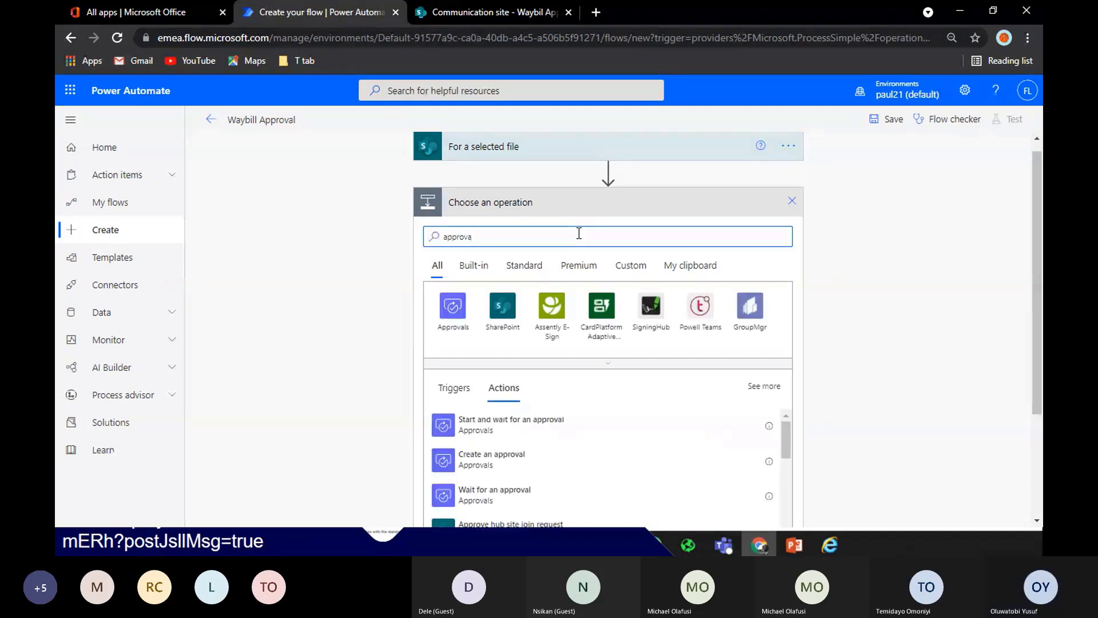
click(446, 312)
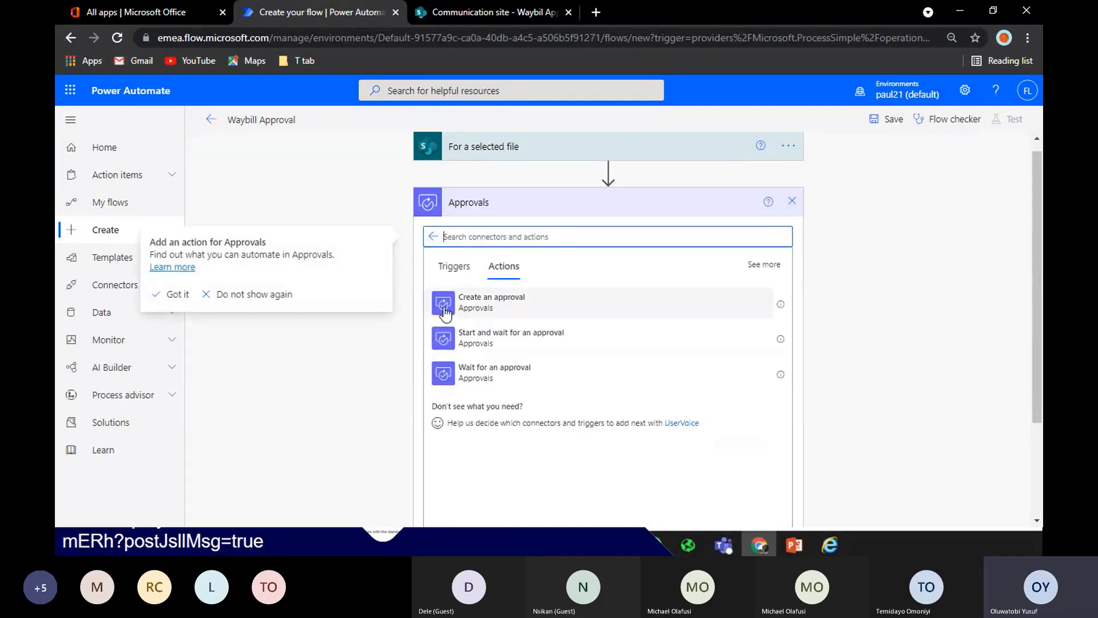
Add 'Start and wait for an approval' with type Approve/Reject - First to respond
click(508, 342)
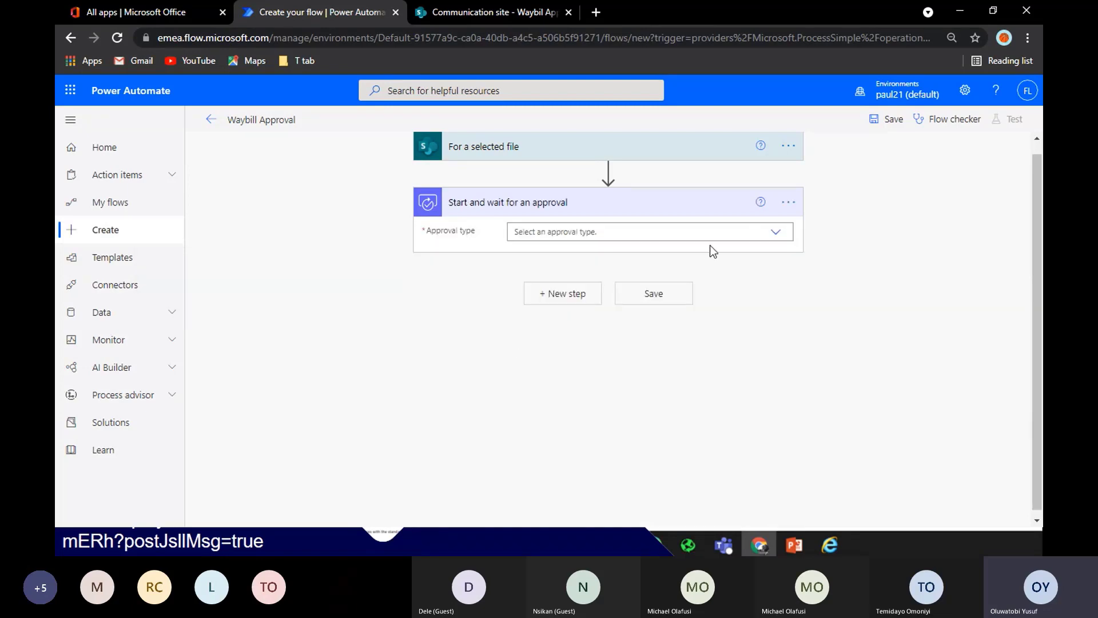
click(776, 239)
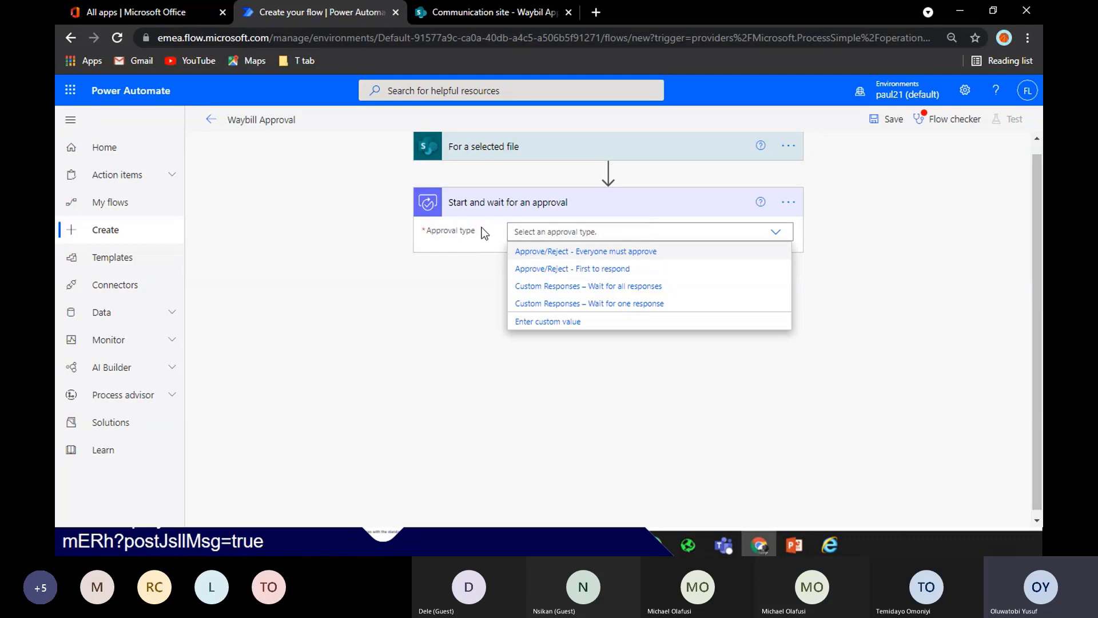
mouse_move(581, 206)
mouse_down()
mouse_move(626, 211)
mouse_move(588, 212)
mouse_up()
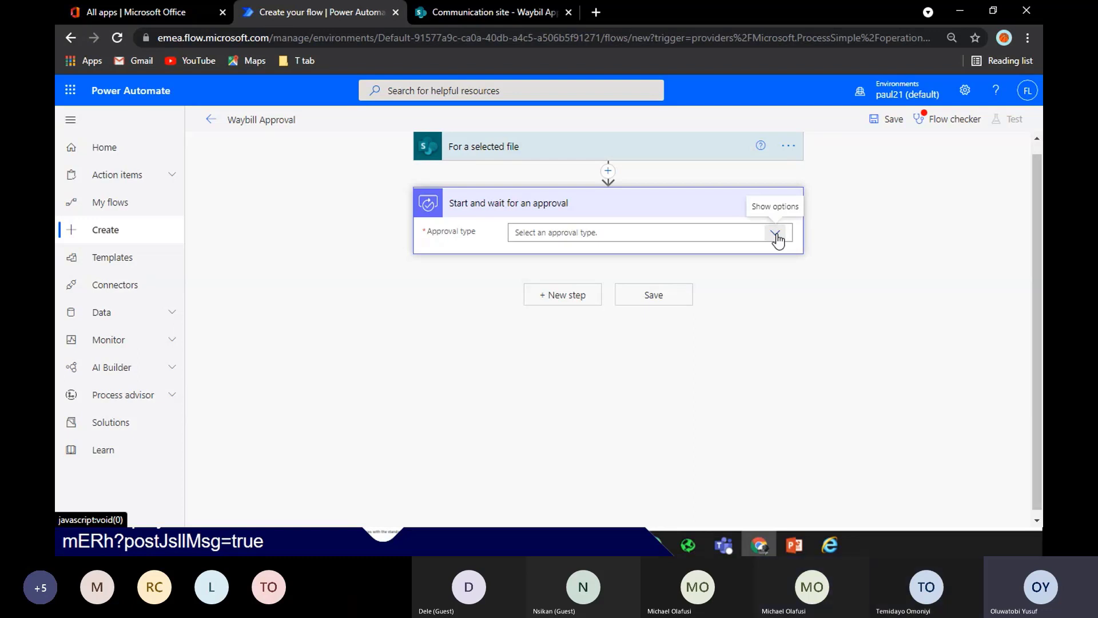
click(776, 236)
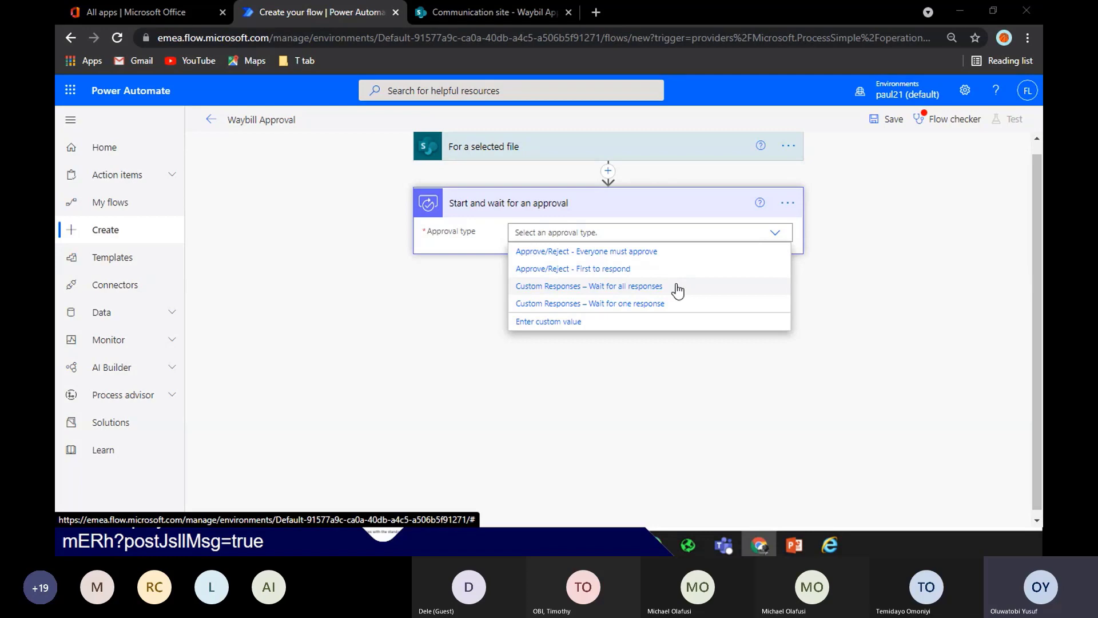
click(596, 270)
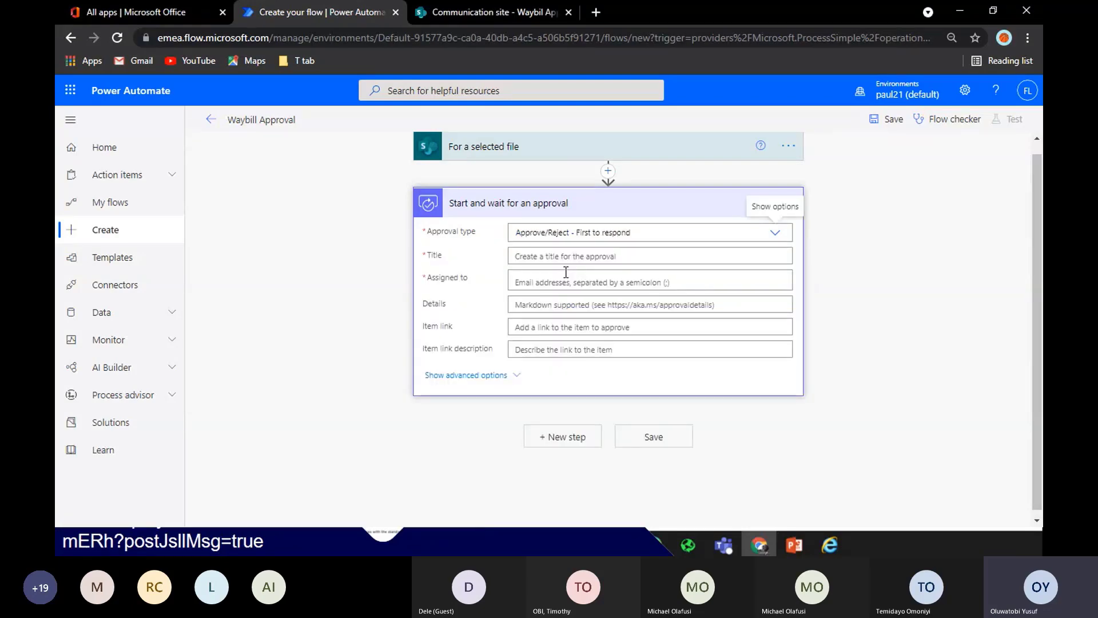
Title the approval 'Waybil Approval for' plus fileName and assign it to the suggested approver
click(567, 255)
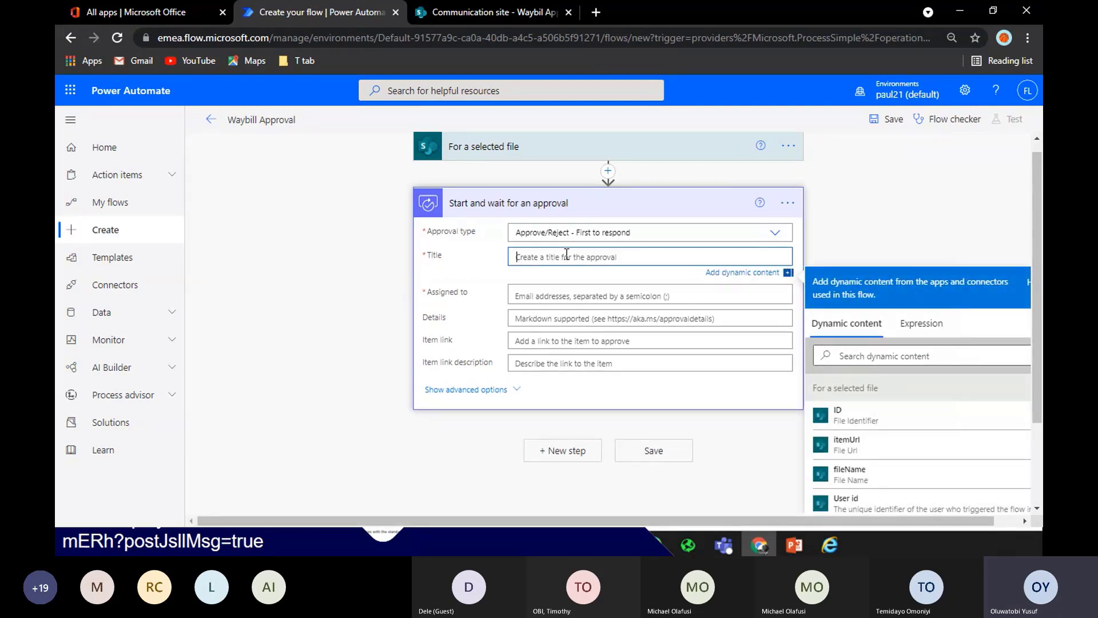
text(w)
key(BackSpace)
text(Waybil Approval for)
scroll(596, 254, down, 1)
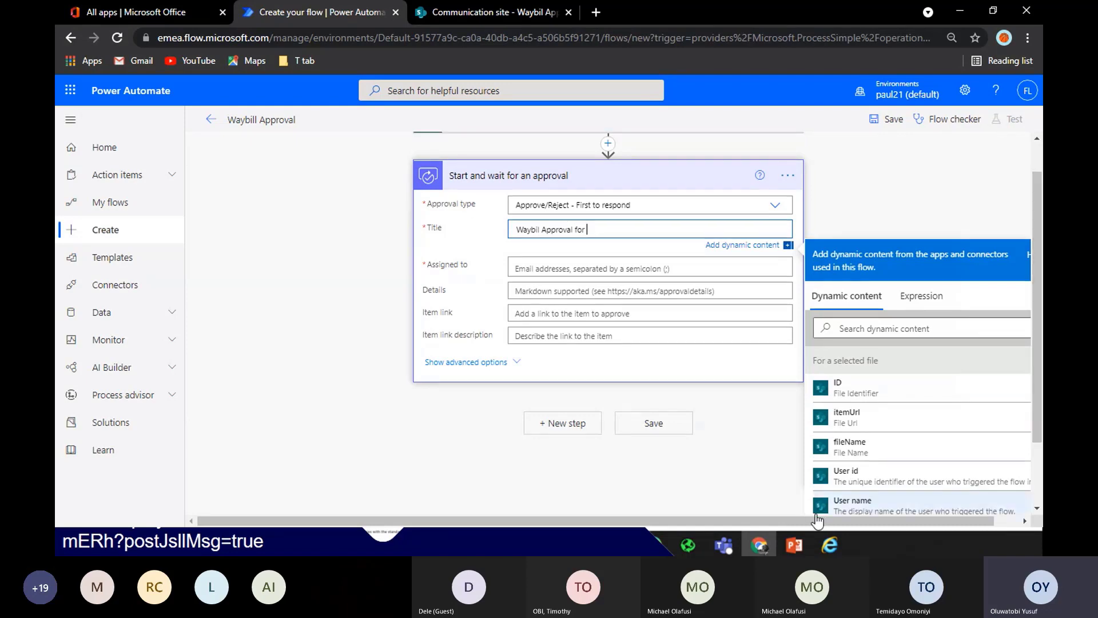
click(849, 449)
click(533, 271)
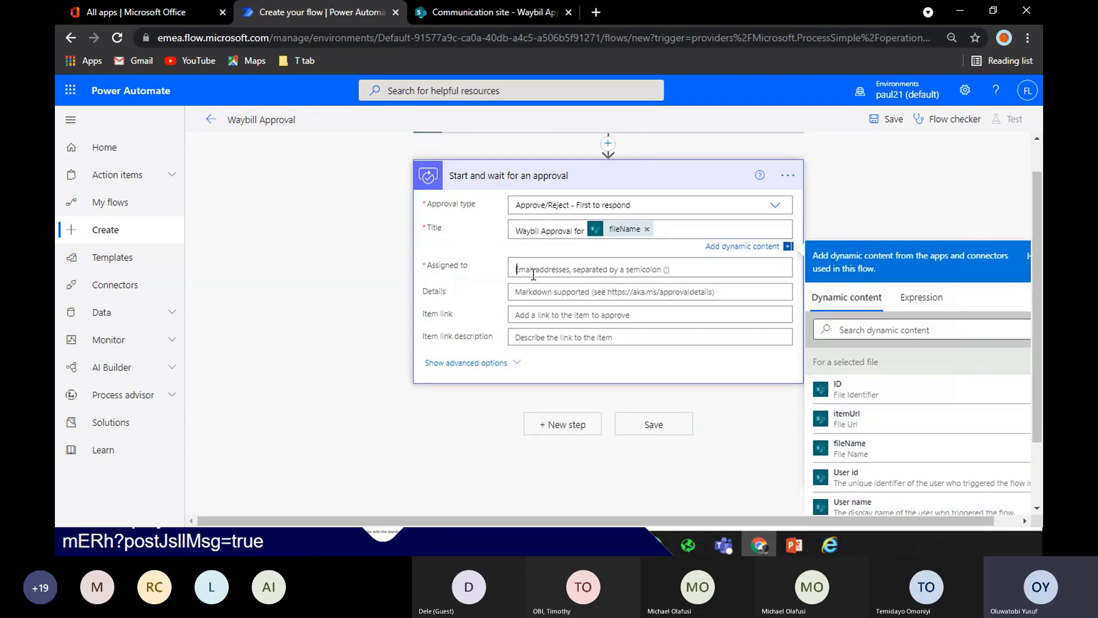
text(oluwa)
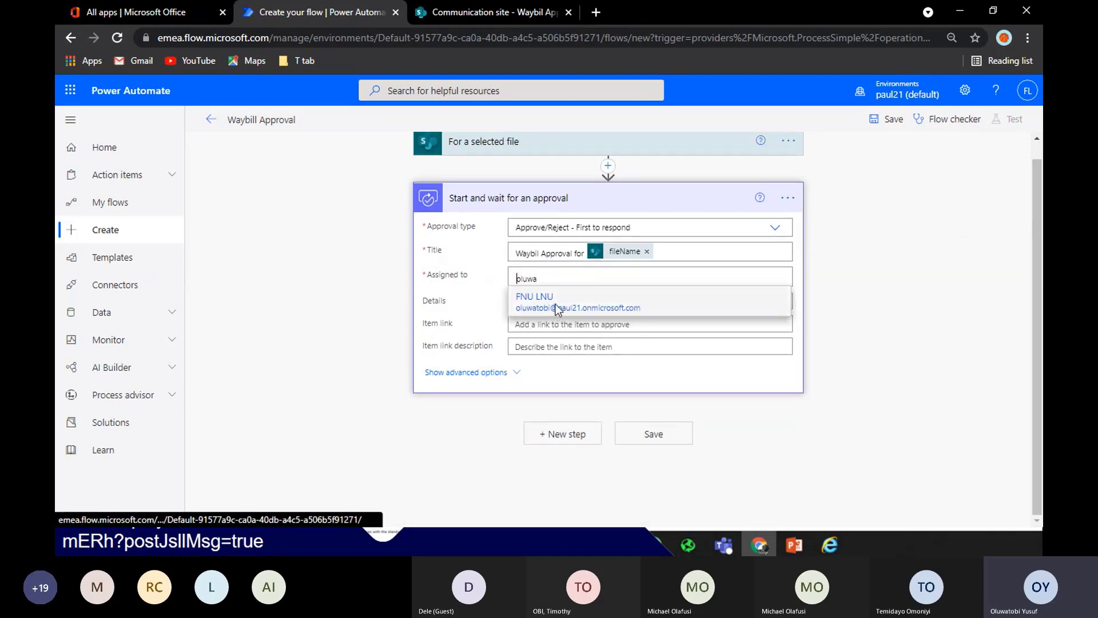
click(555, 303)
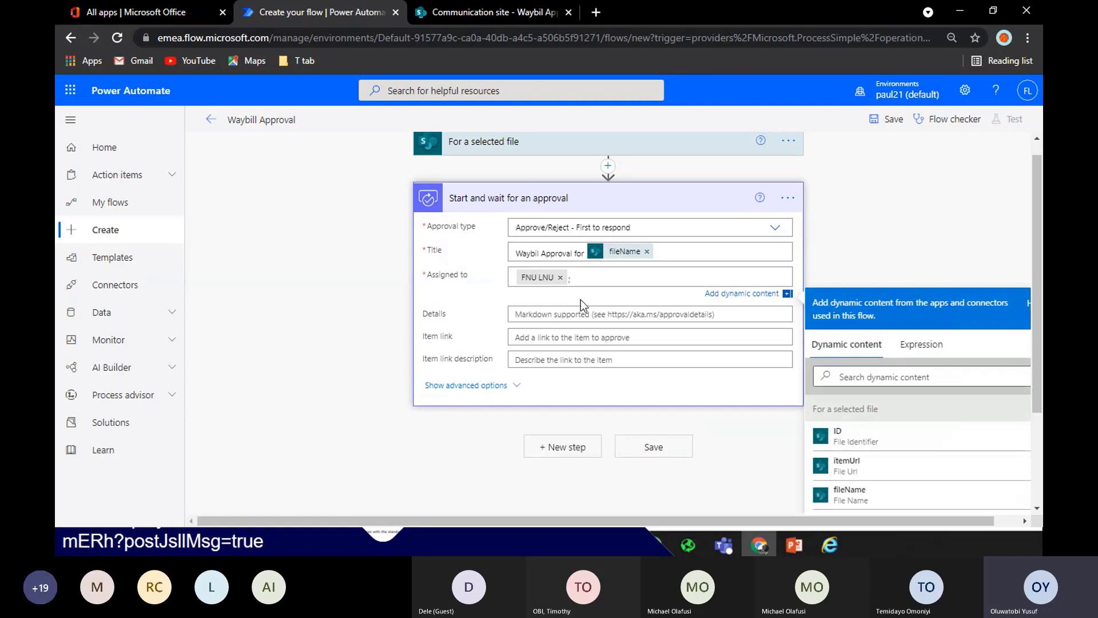
Set Item link to itemUrl and Item link description to fileName
click(636, 314)
click(637, 350)
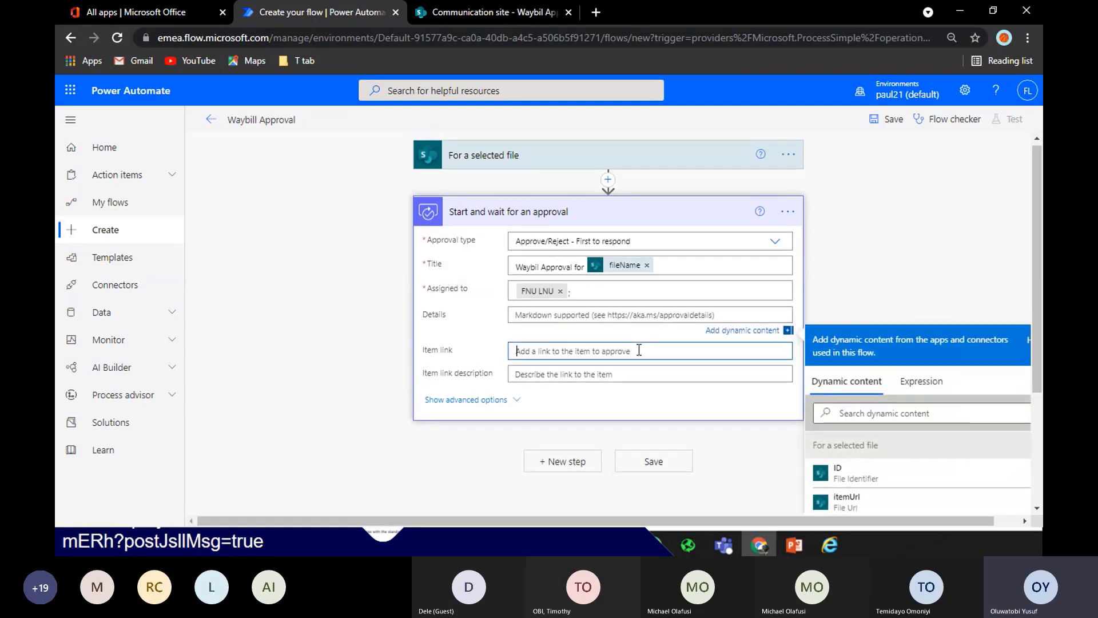
drag(1041, 327, 1038, 363)
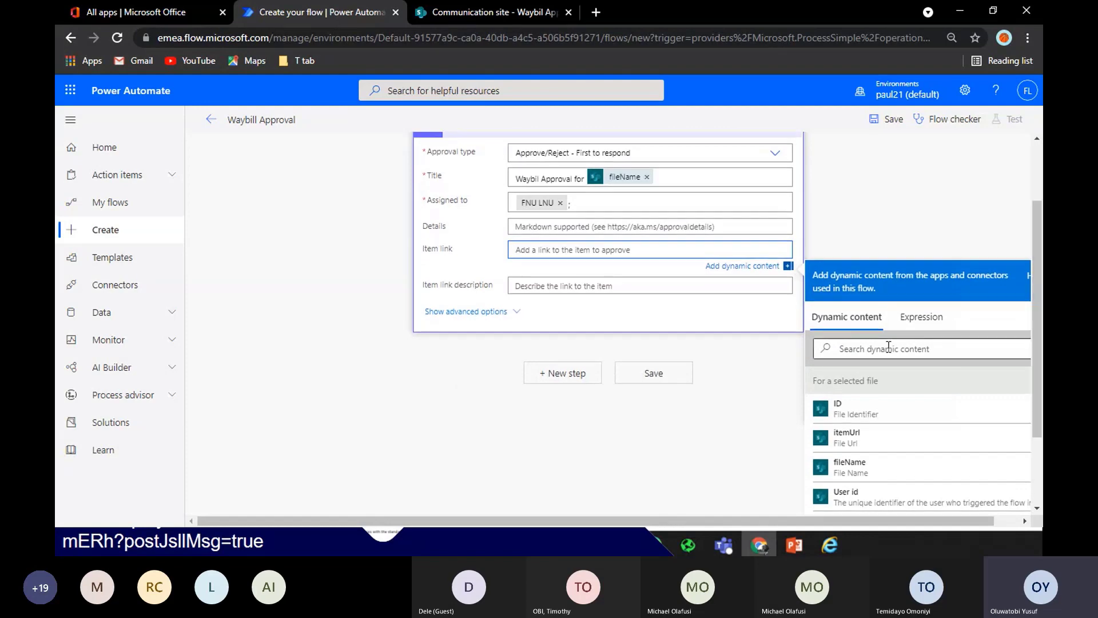
click(889, 347)
text(item)
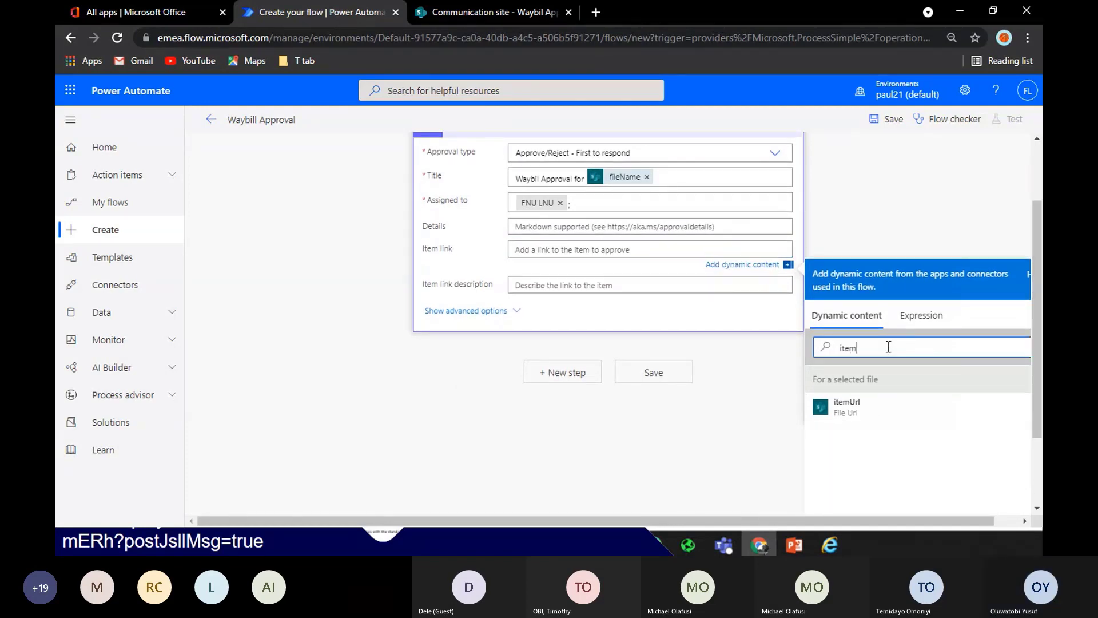
click(846, 406)
click(566, 285)
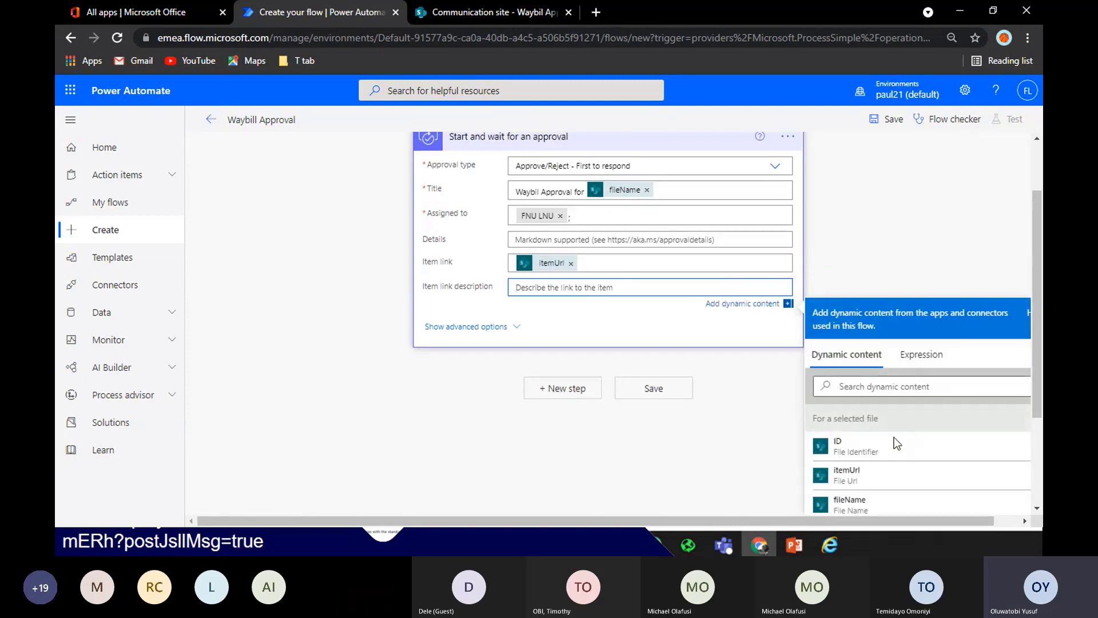
click(849, 502)
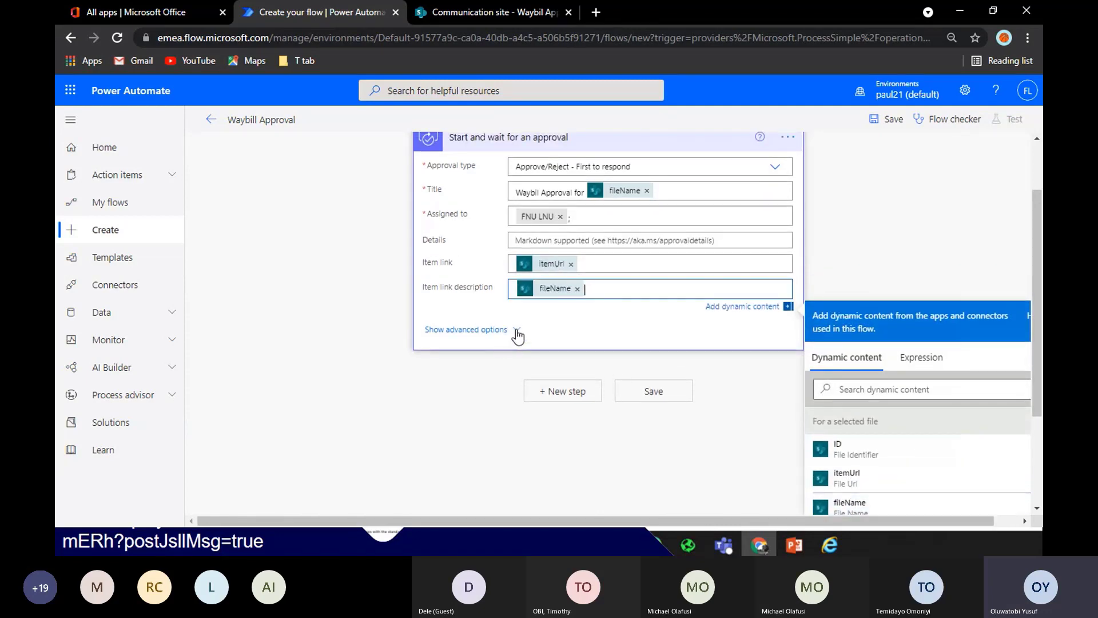
Show the approval step's advanced options
click(503, 333)
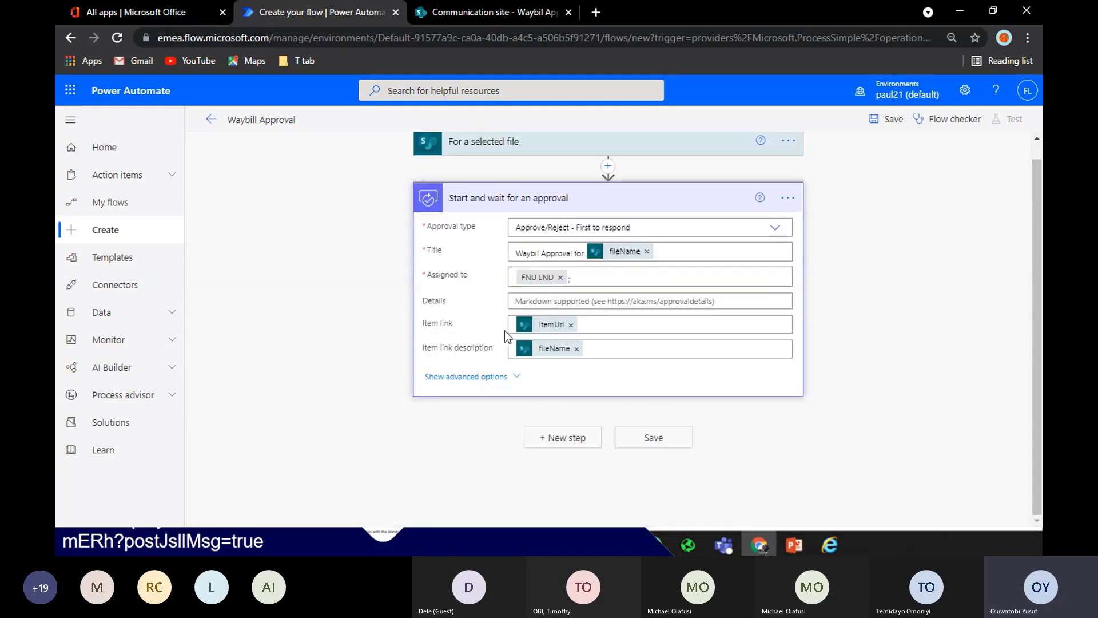
click(492, 376)
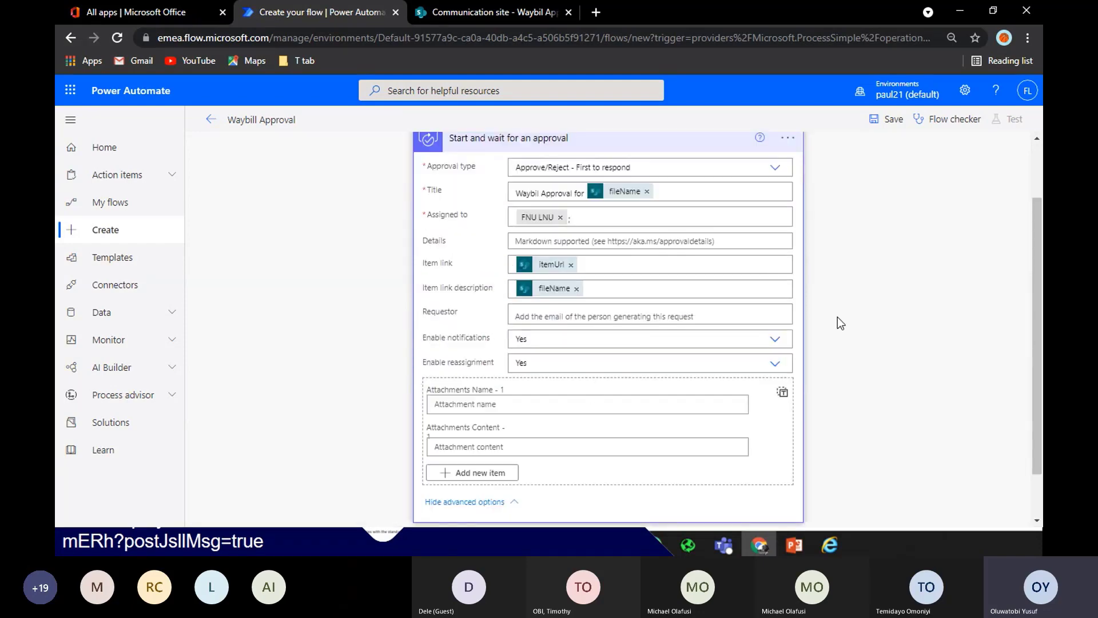
click(496, 504)
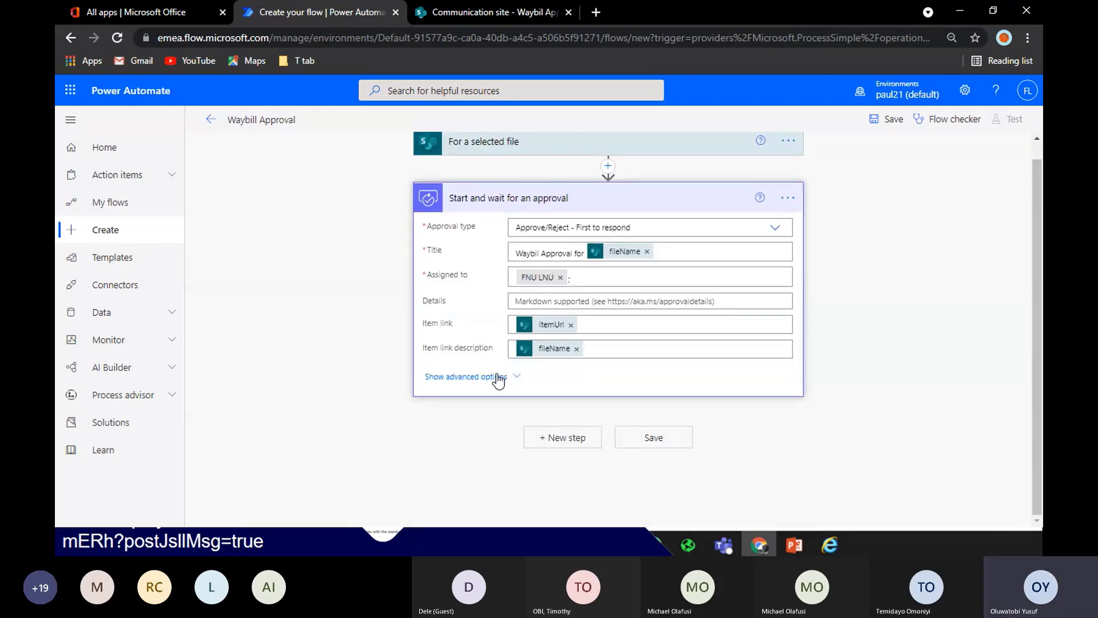
click(499, 377)
drag(1036, 194, 1036, 281)
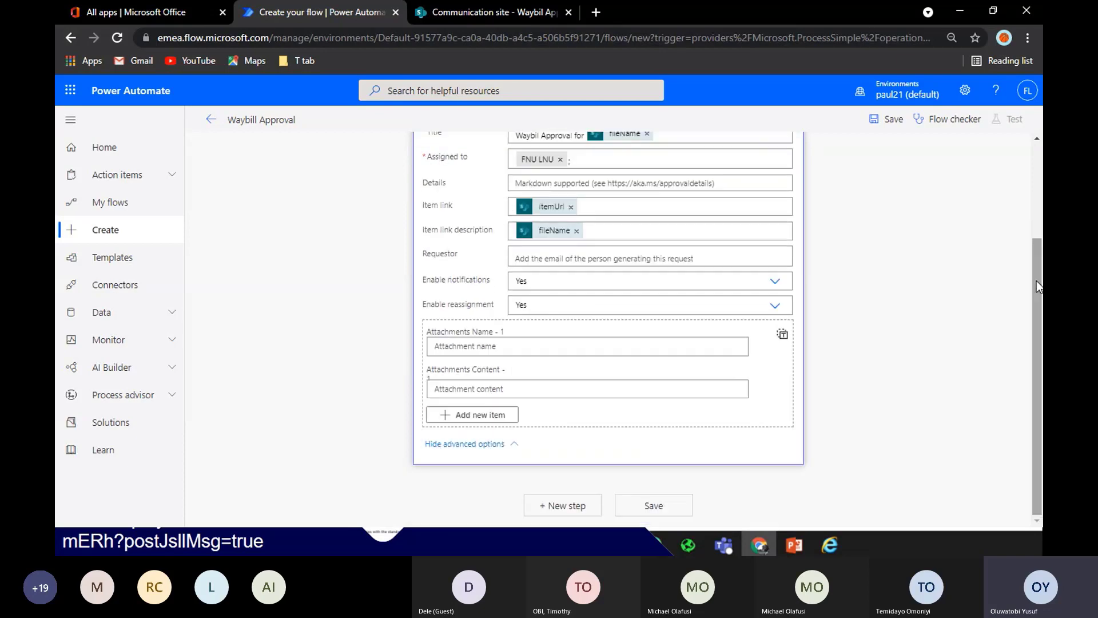
Set the first attachment name to fileName, leaving attachment content empty
click(642, 347)
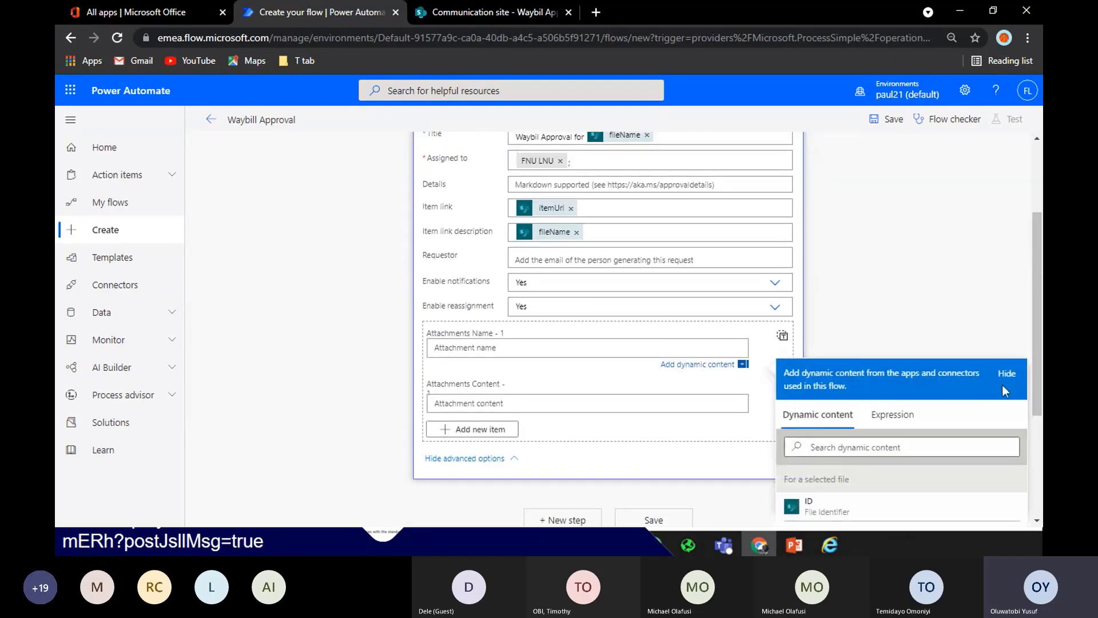
scroll(858, 423, down, 3)
click(808, 436)
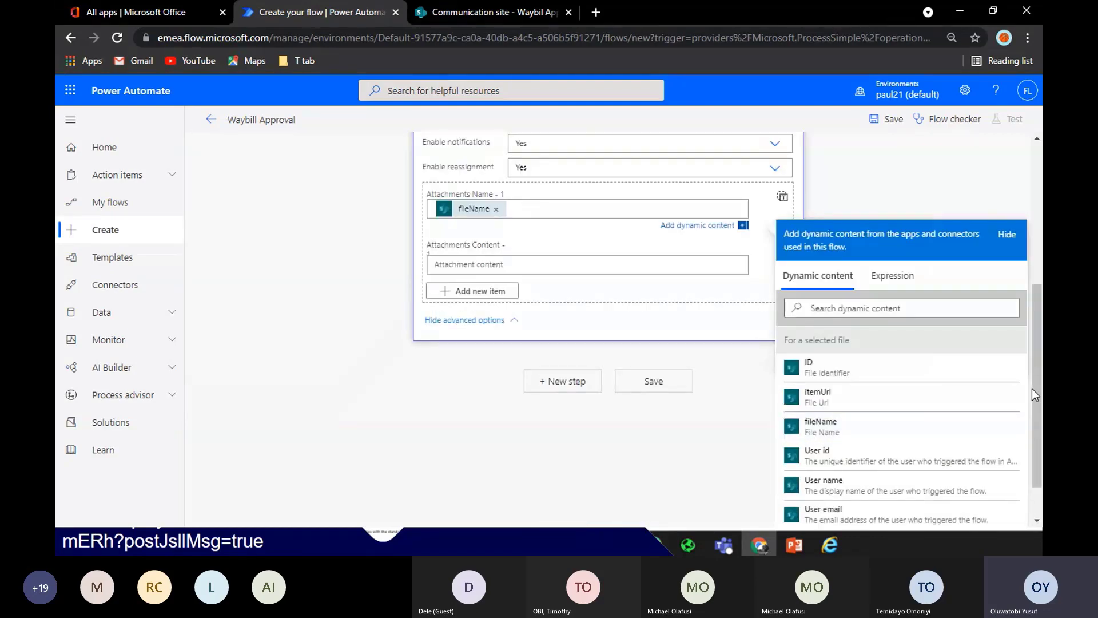
scroll(574, 257, up, 1)
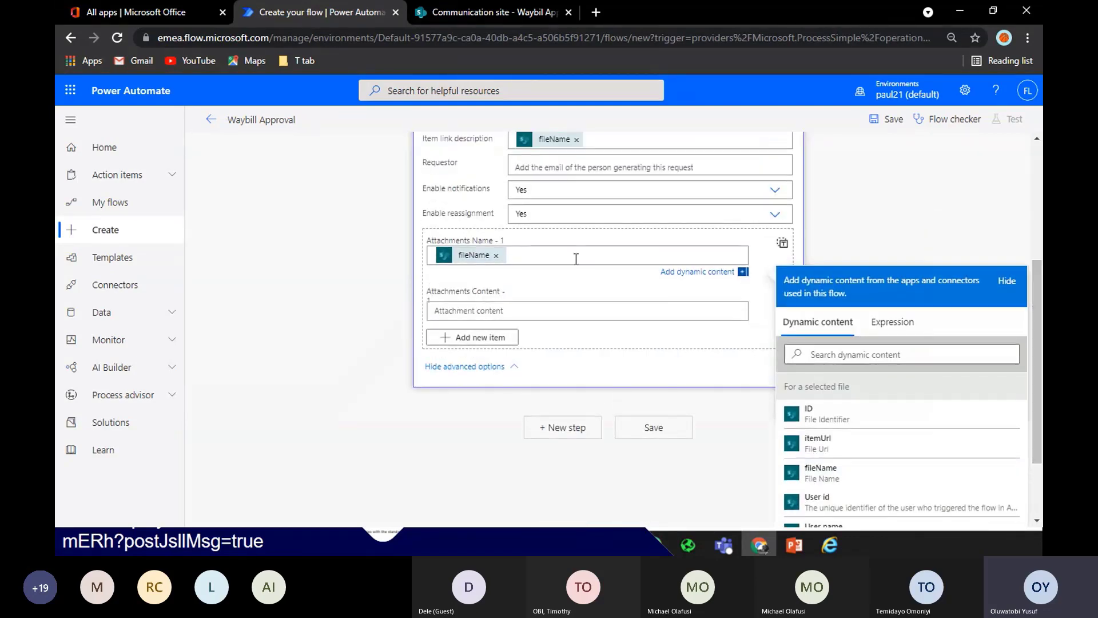
click(471, 311)
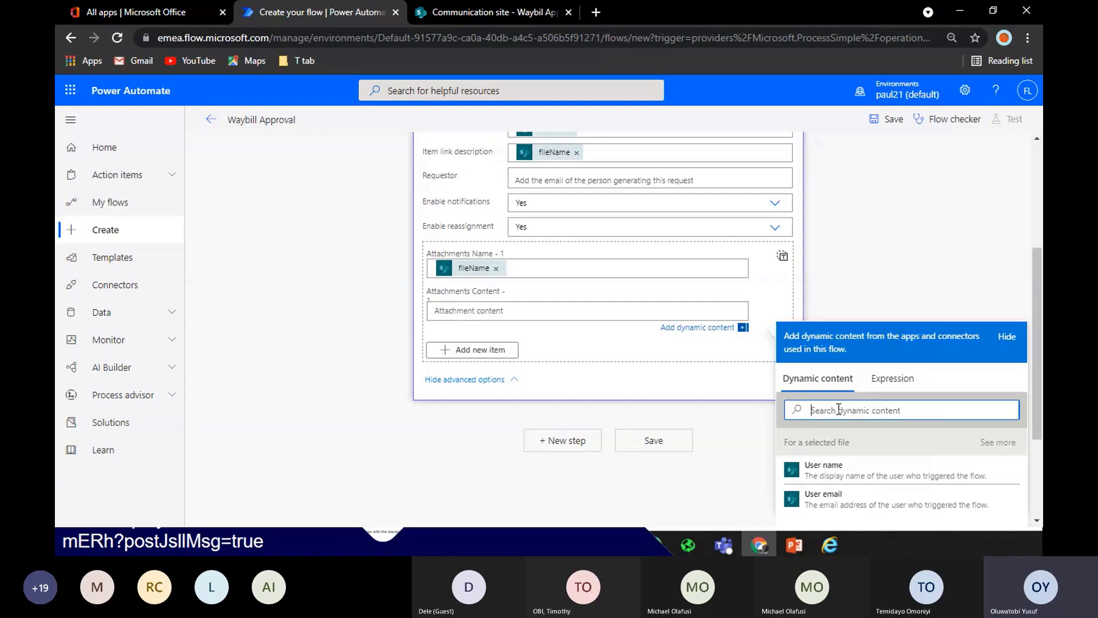
text(file)
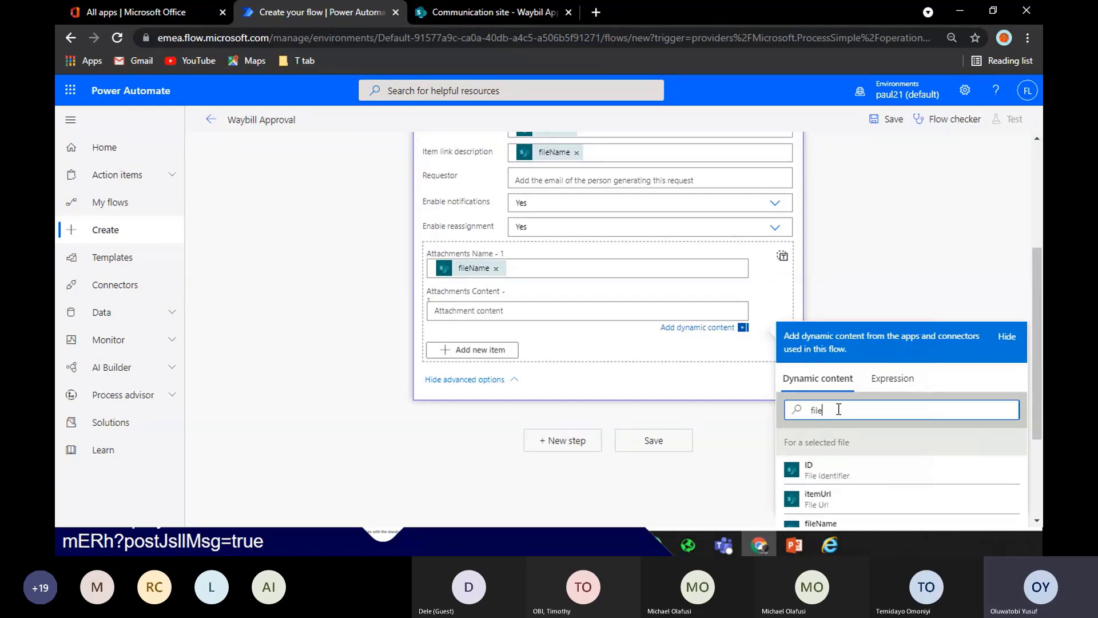
key(BackSpace)
key(BackSpace)
key(BackSpace)
key(BackSpace)
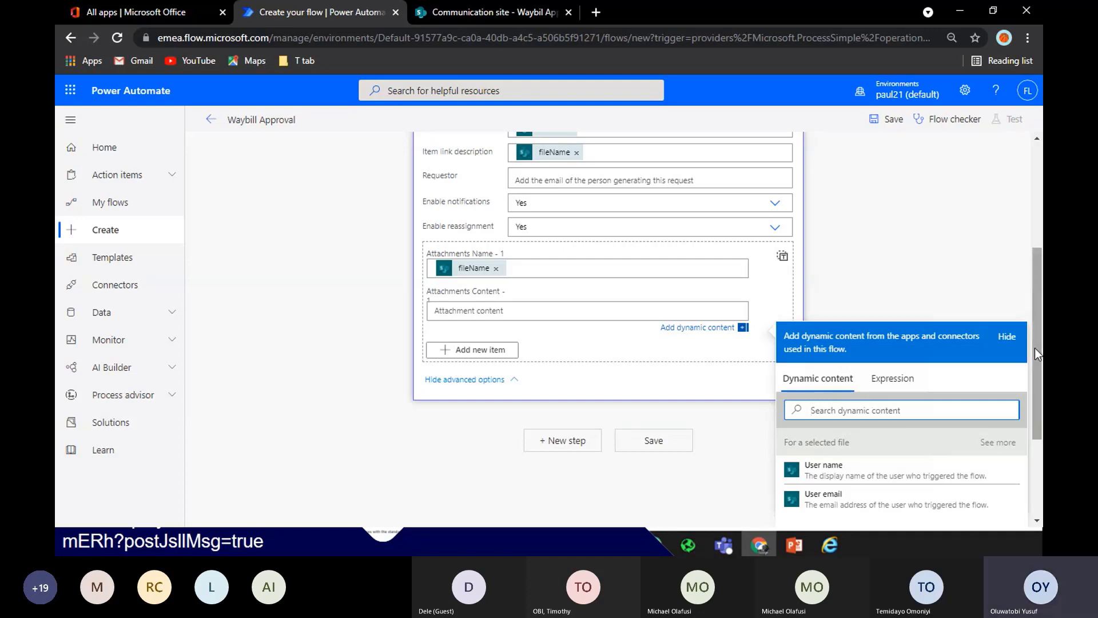
drag(1041, 337, 1028, 227)
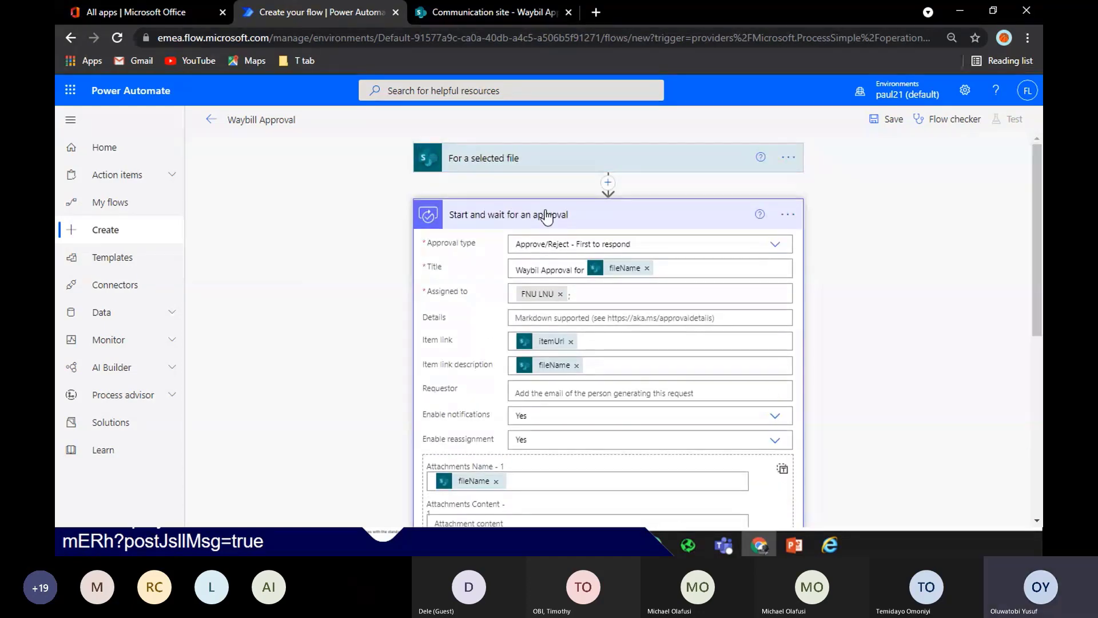
Insert a SharePoint 'Get file properties' action between the trigger and the approval
click(550, 161)
click(552, 167)
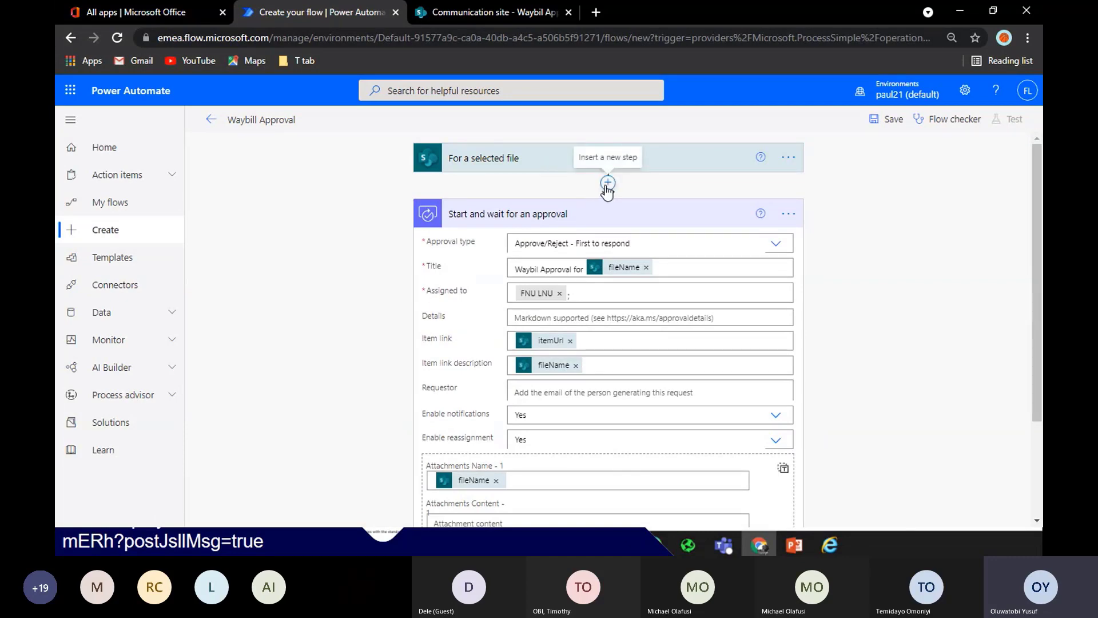
click(607, 184)
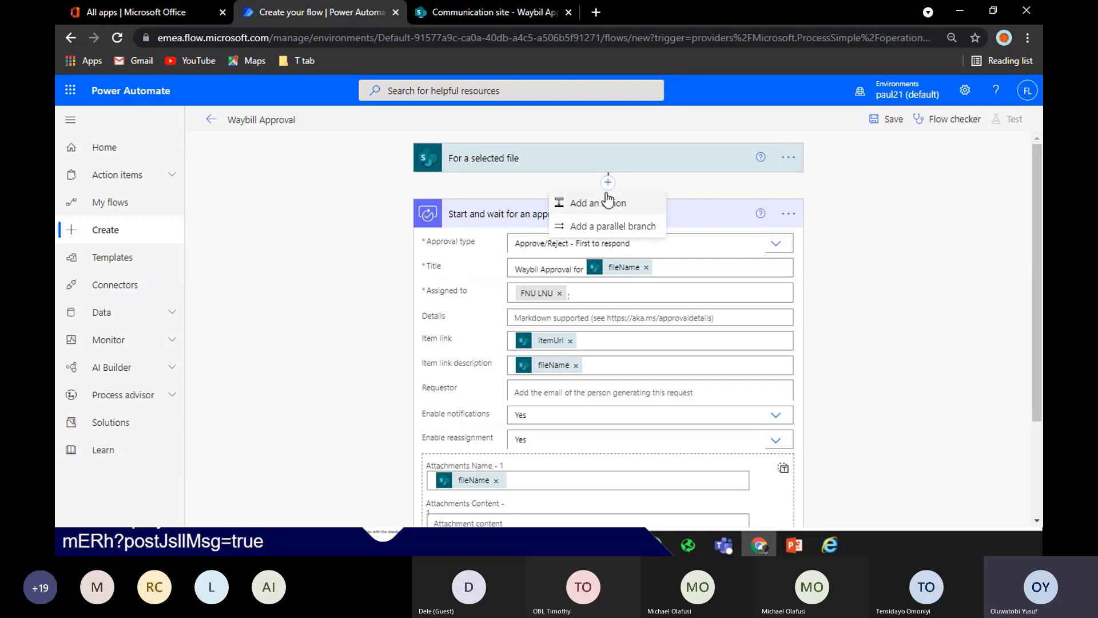
click(443, 182)
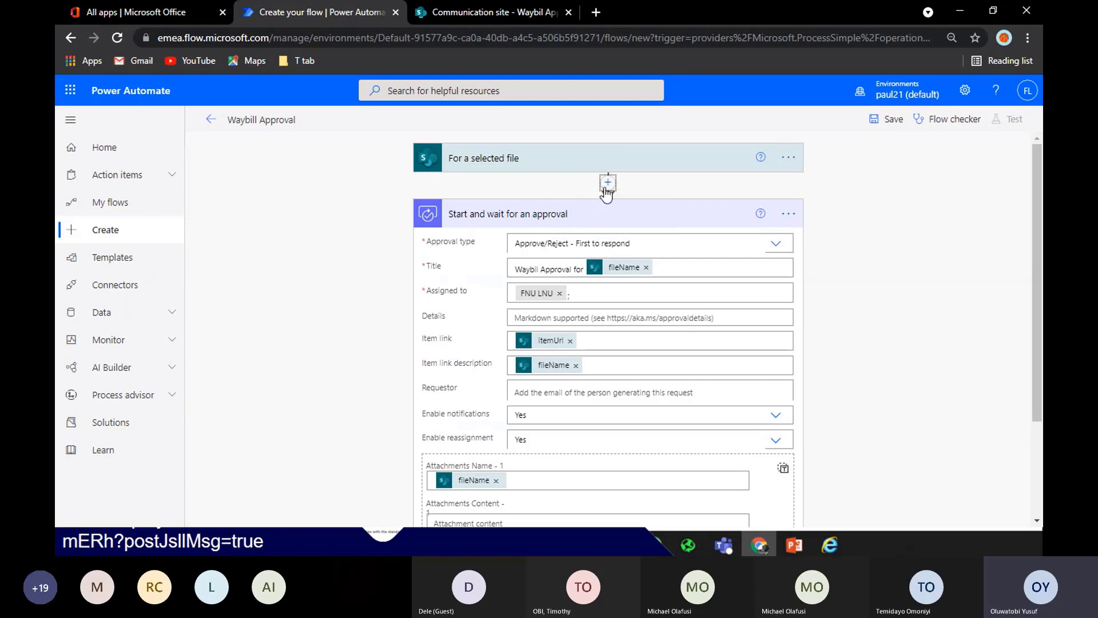
click(608, 184)
click(616, 198)
text(get)
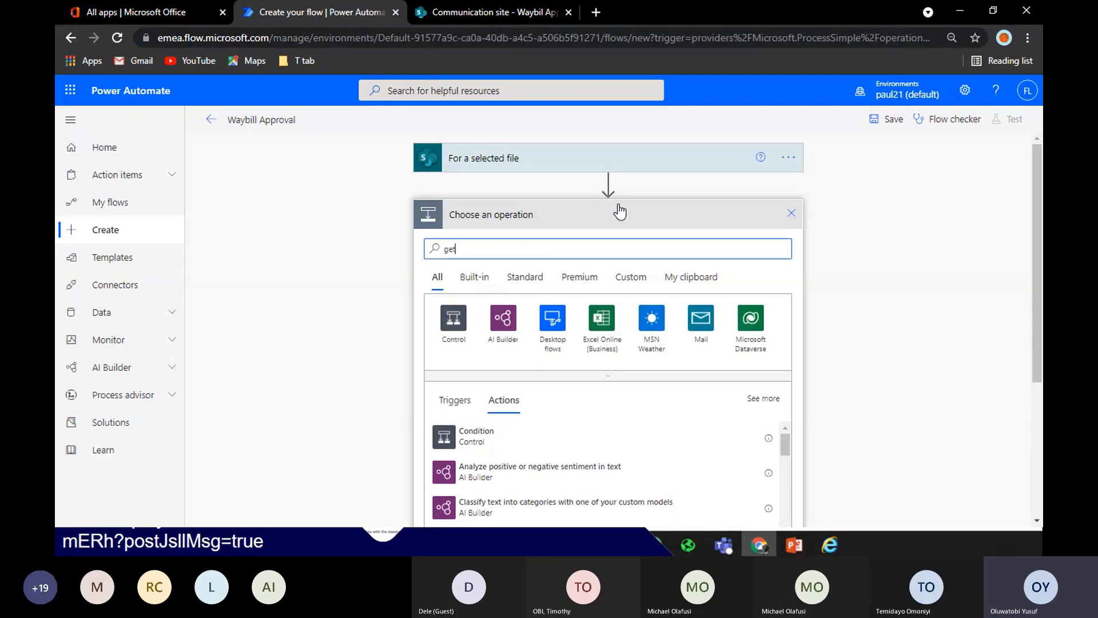
text( file p)
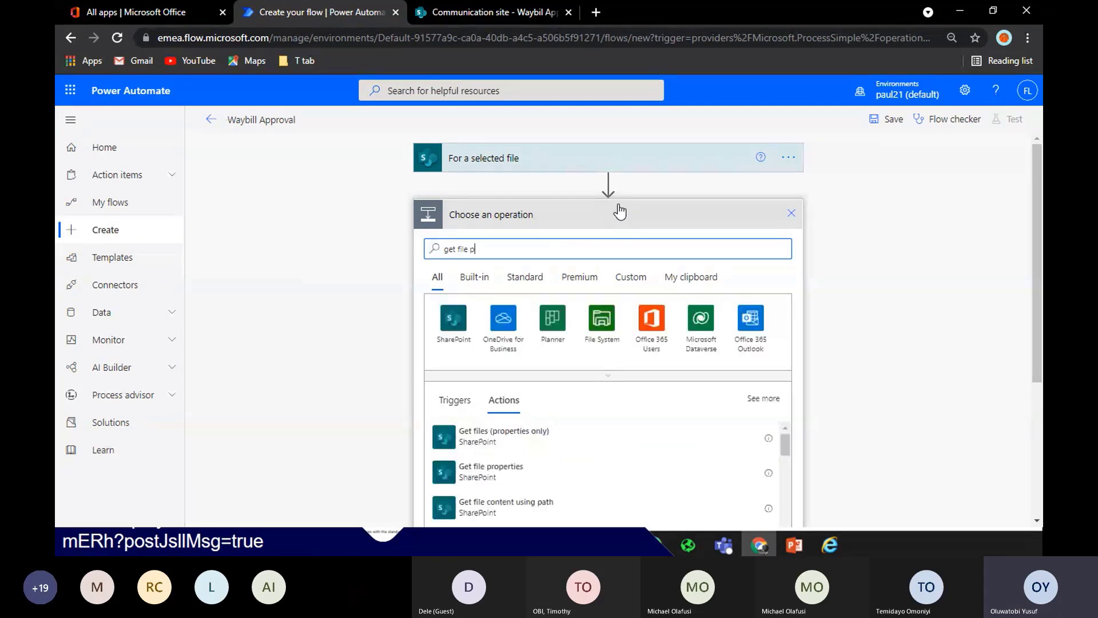
click(524, 469)
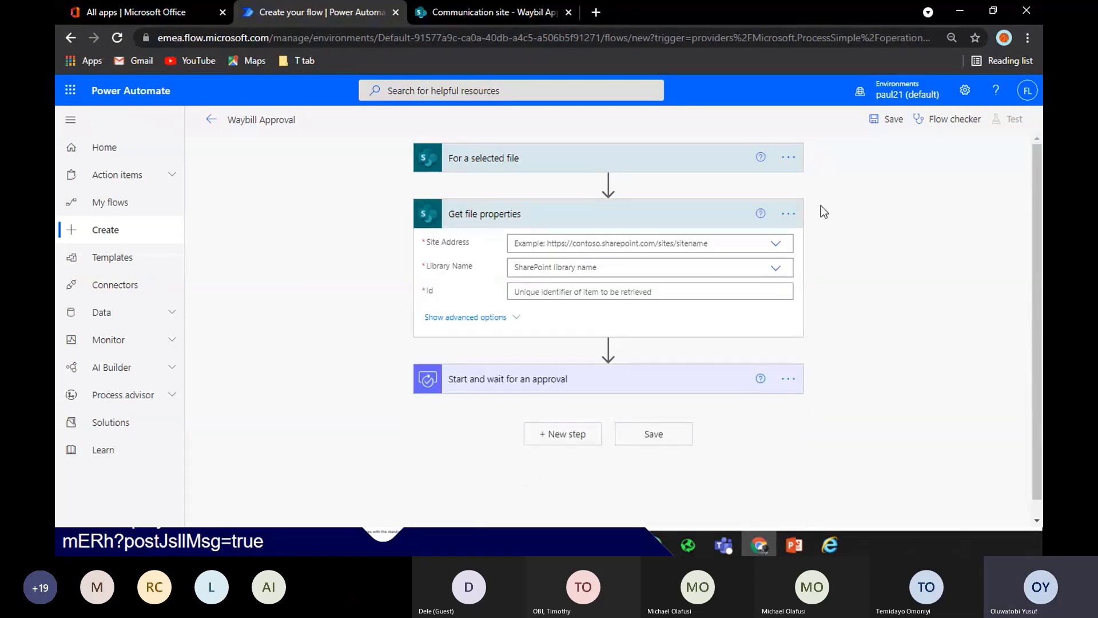
Point Get file properties at Communication site, Waybil Approval library, with the trigger's ID as Id
click(777, 245)
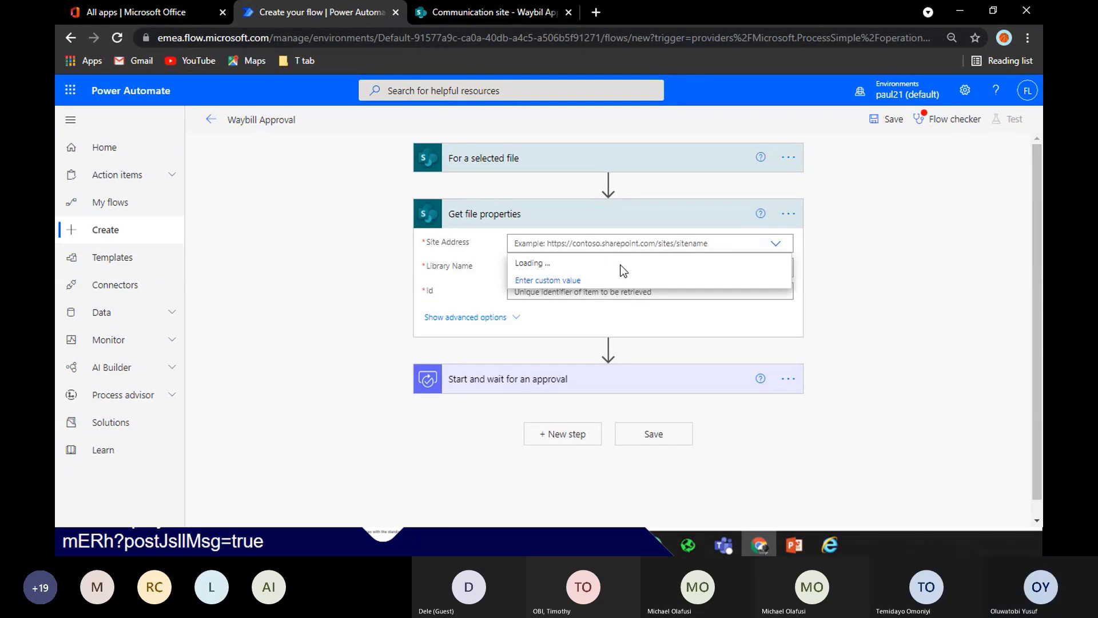
click(720, 266)
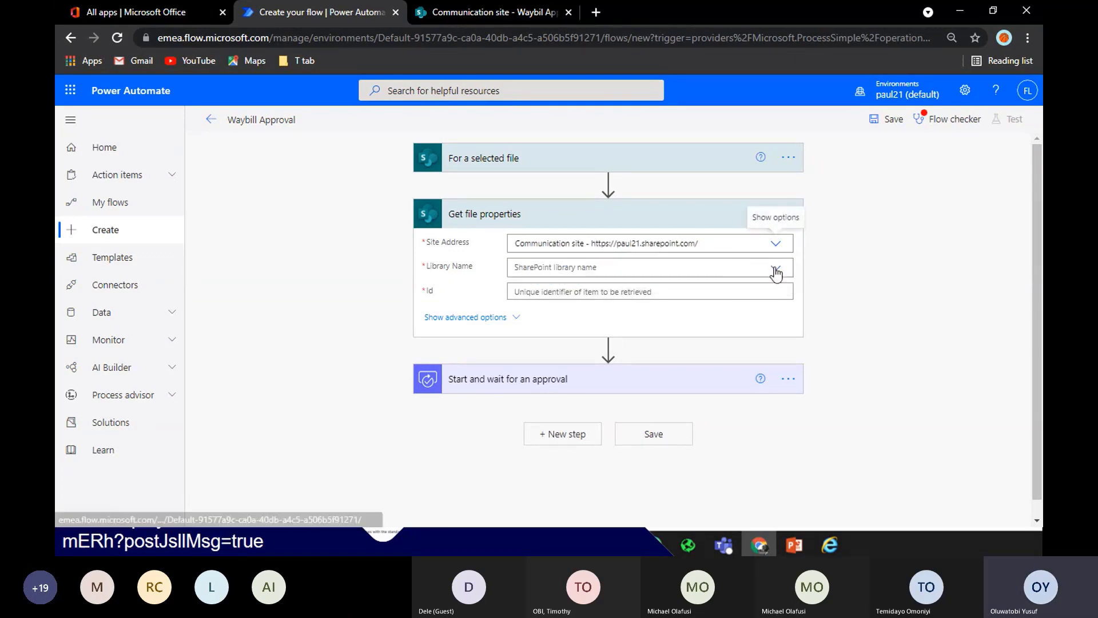
click(777, 272)
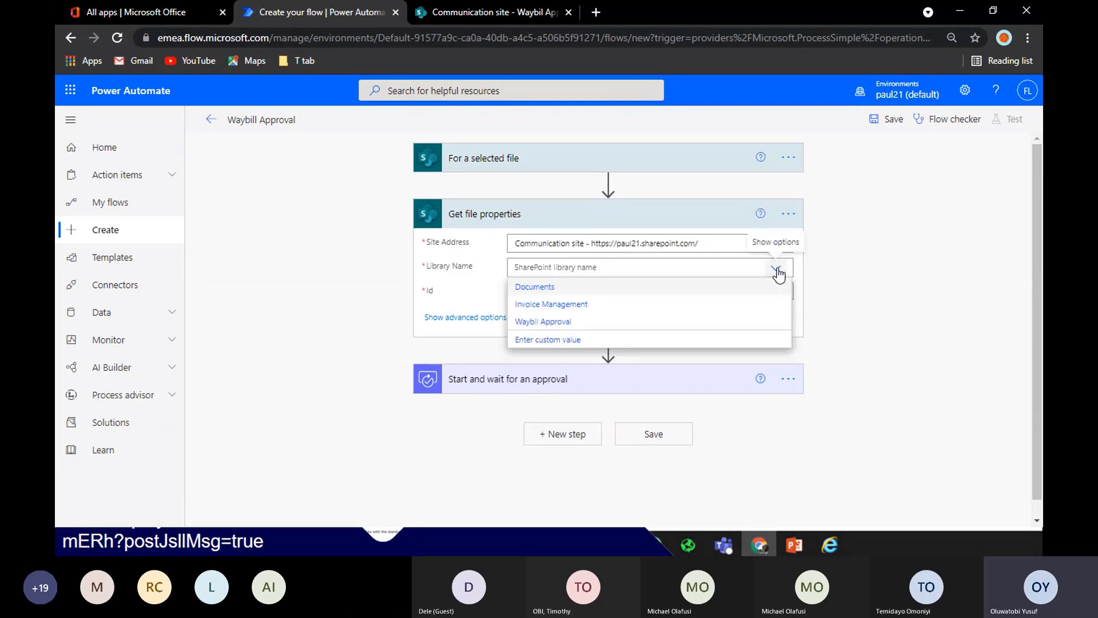
click(585, 328)
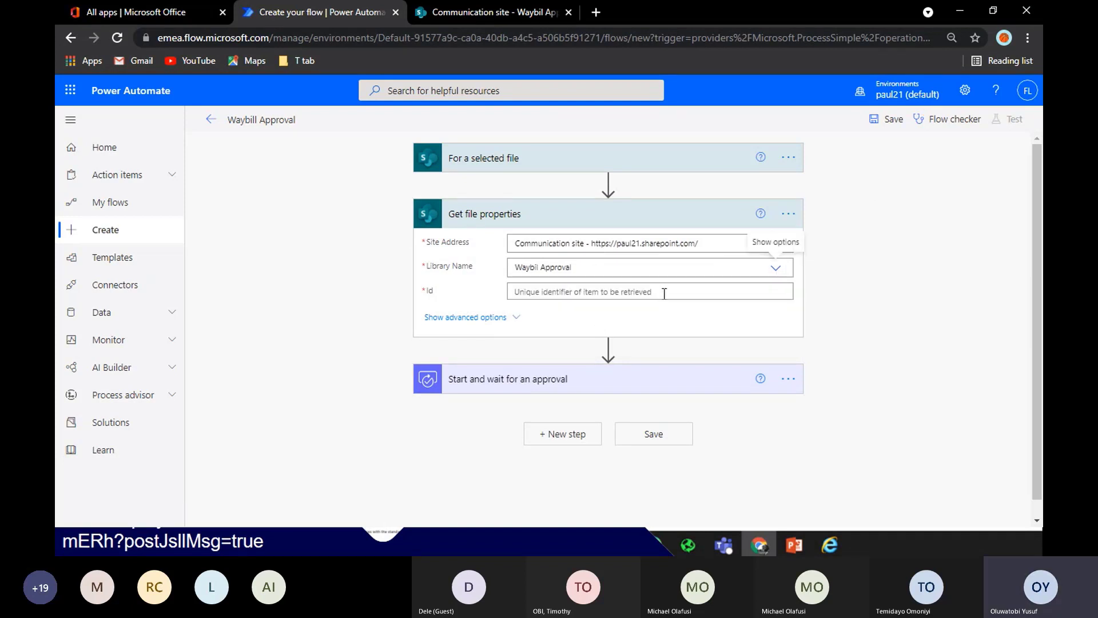
click(663, 294)
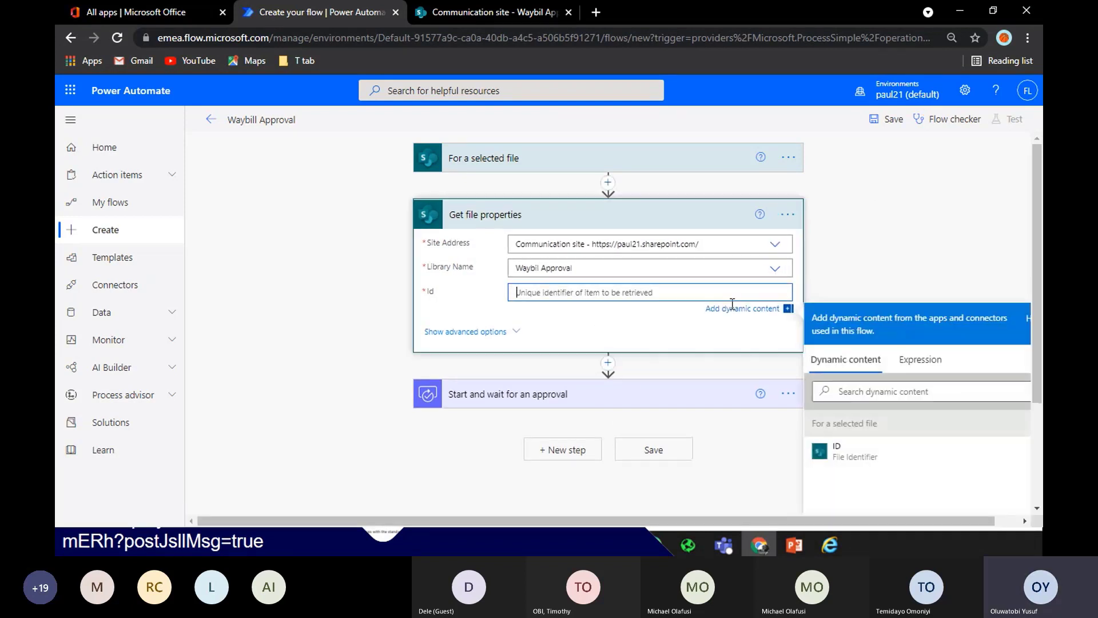
click(856, 454)
scroll(1022, 232, down, 2)
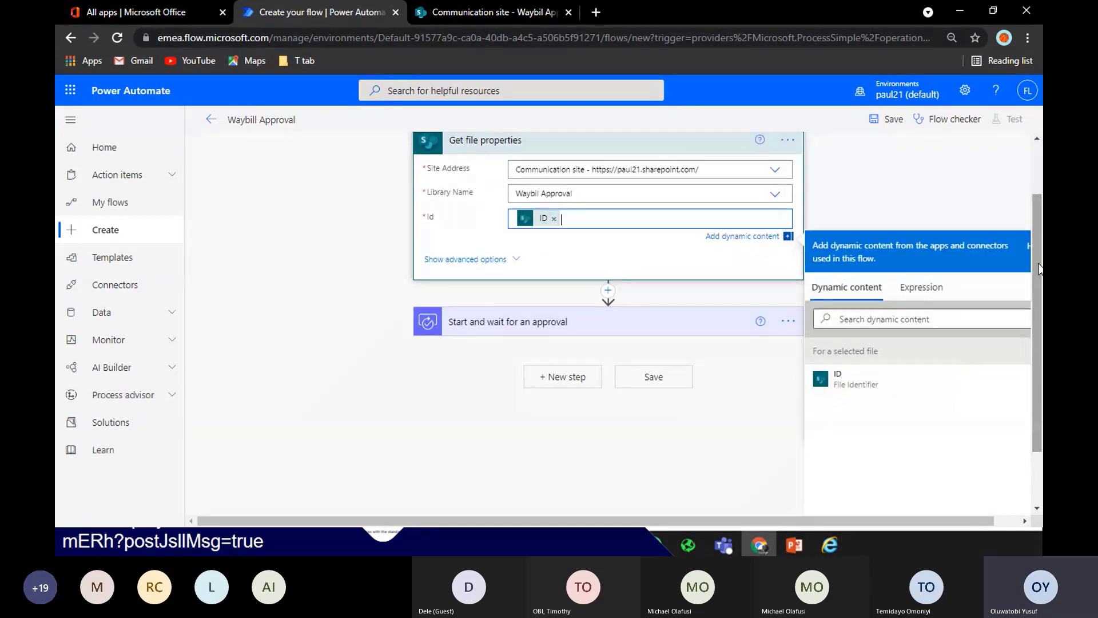
click(610, 304)
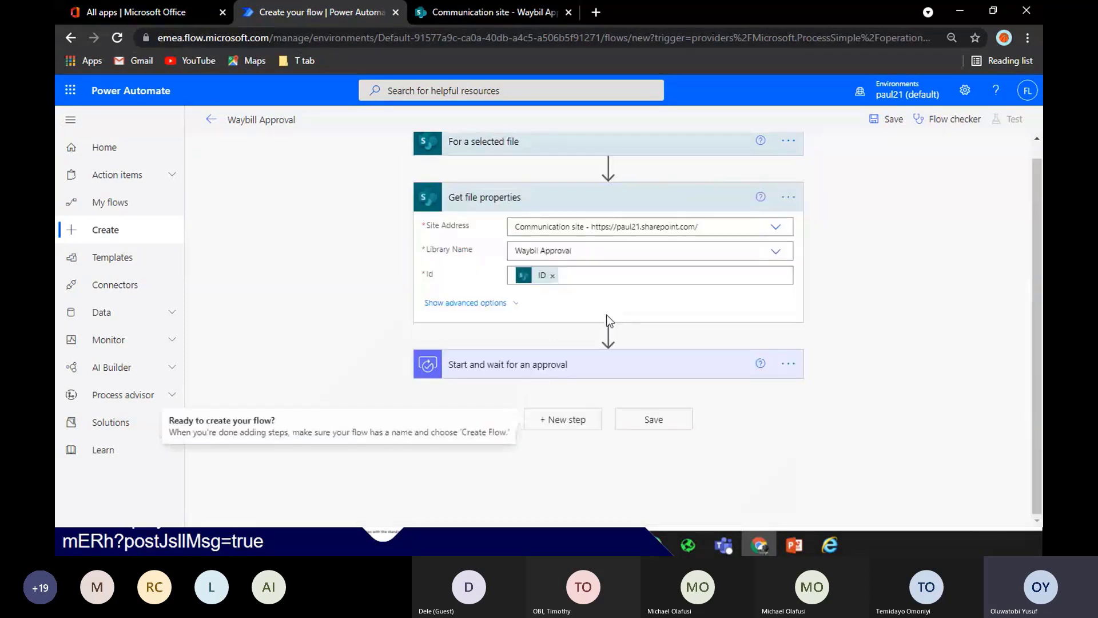
click(609, 334)
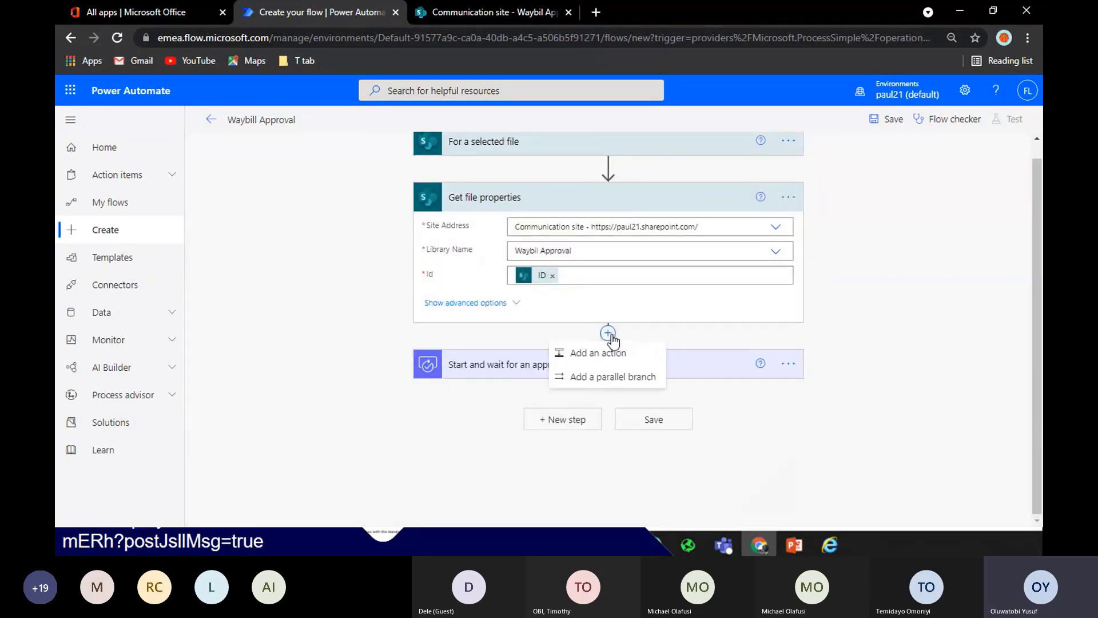
Add a SharePoint 'Get file content' action after Get file properties
click(619, 355)
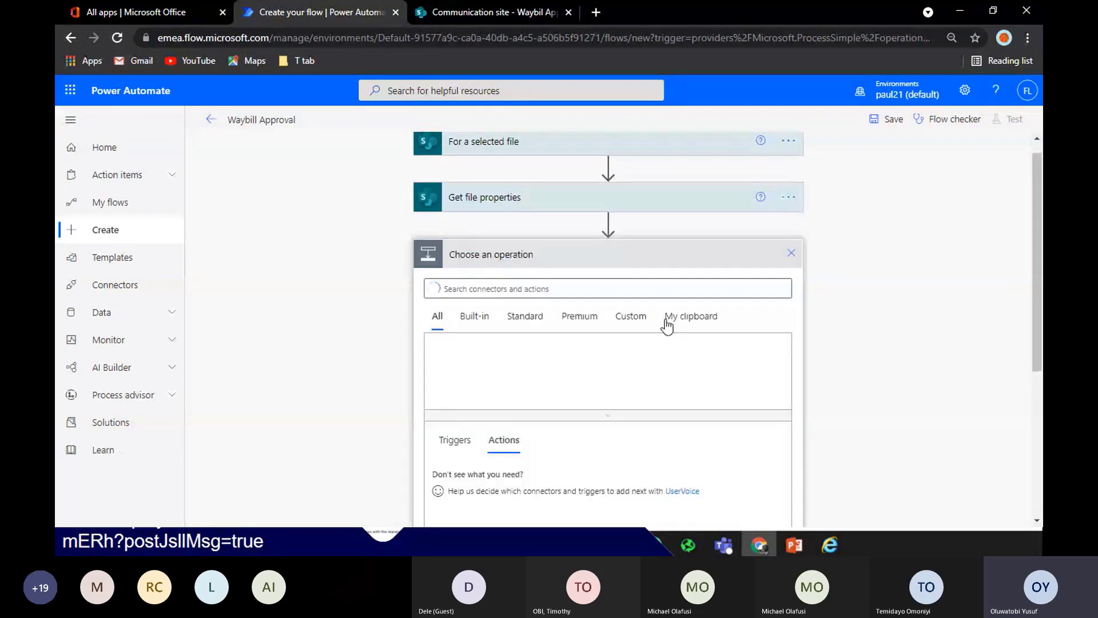
text(get f)
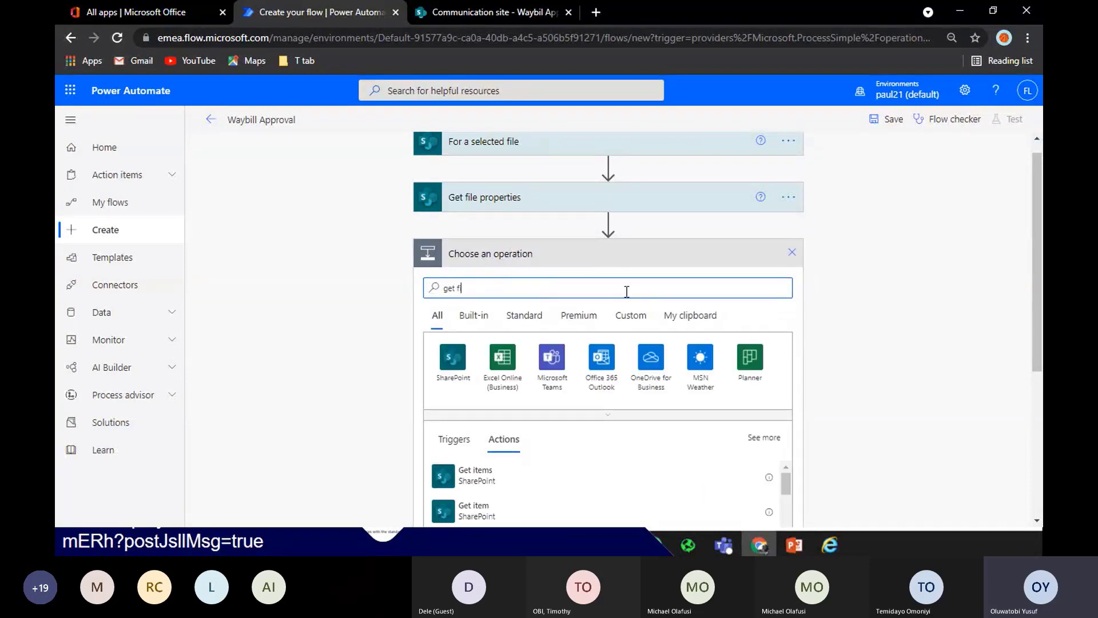
text(ile content)
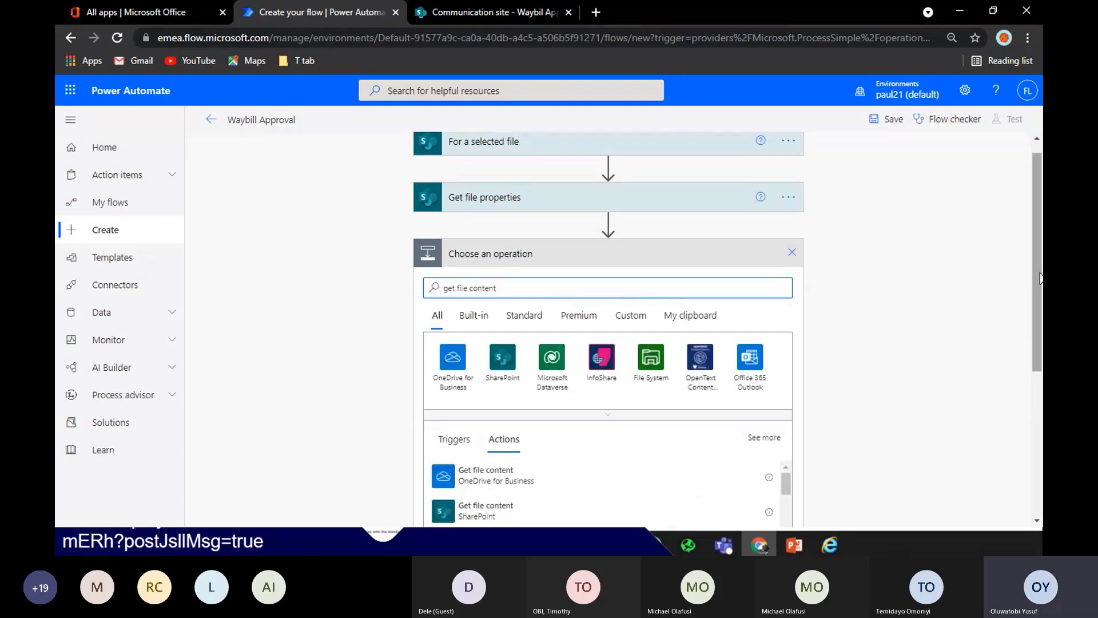
drag(1041, 282, 1040, 365)
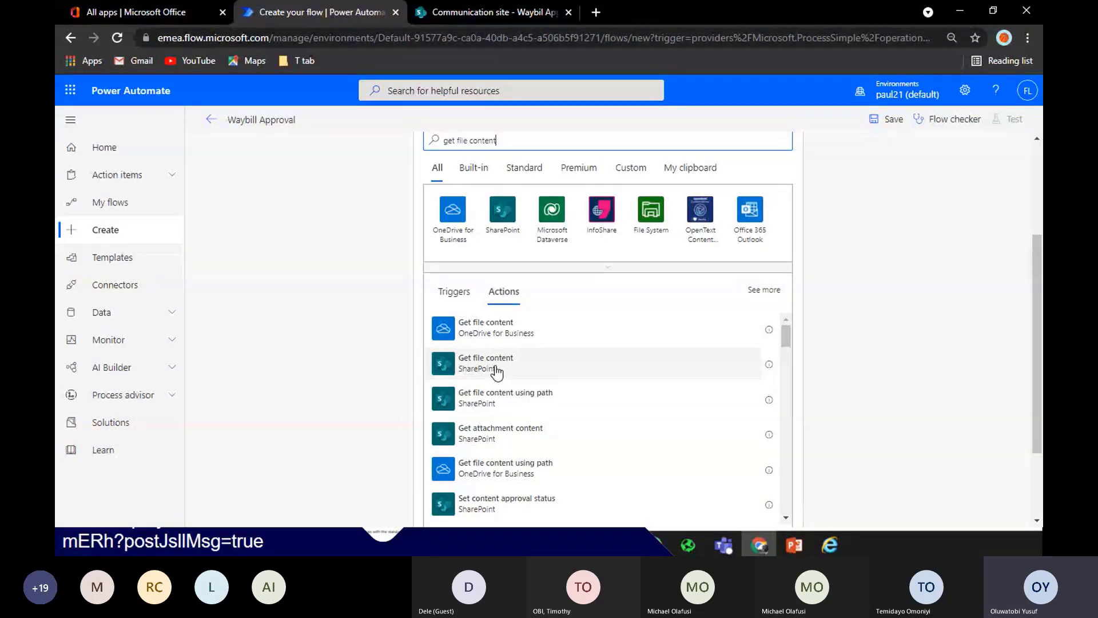
click(495, 372)
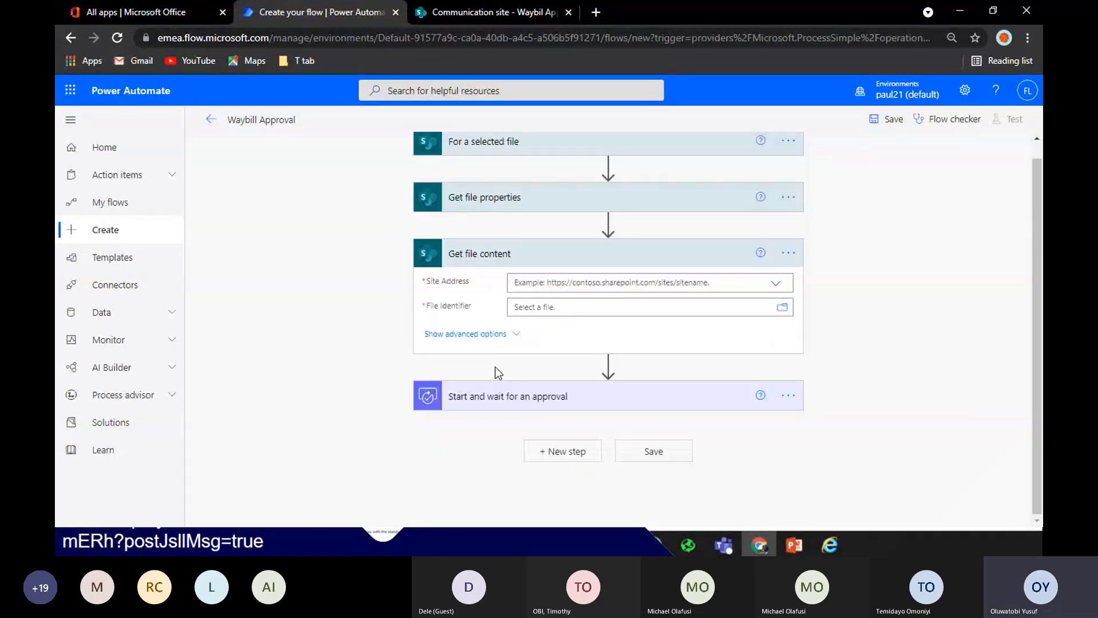
Set Get file content's site to Communication site and File Identifier to the Identifier token
click(773, 288)
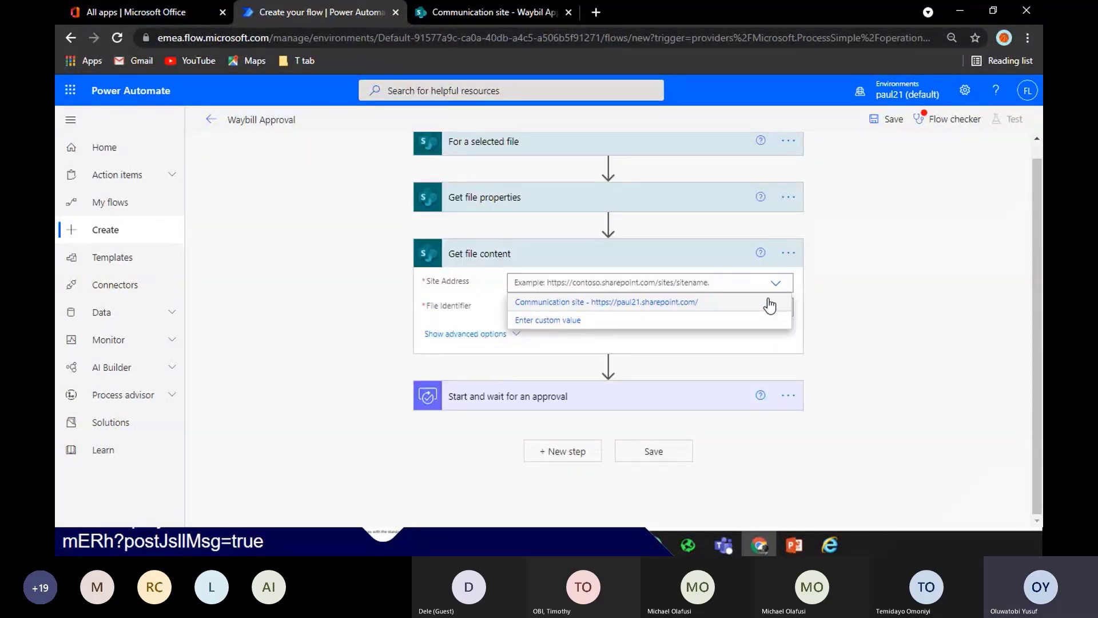
click(770, 305)
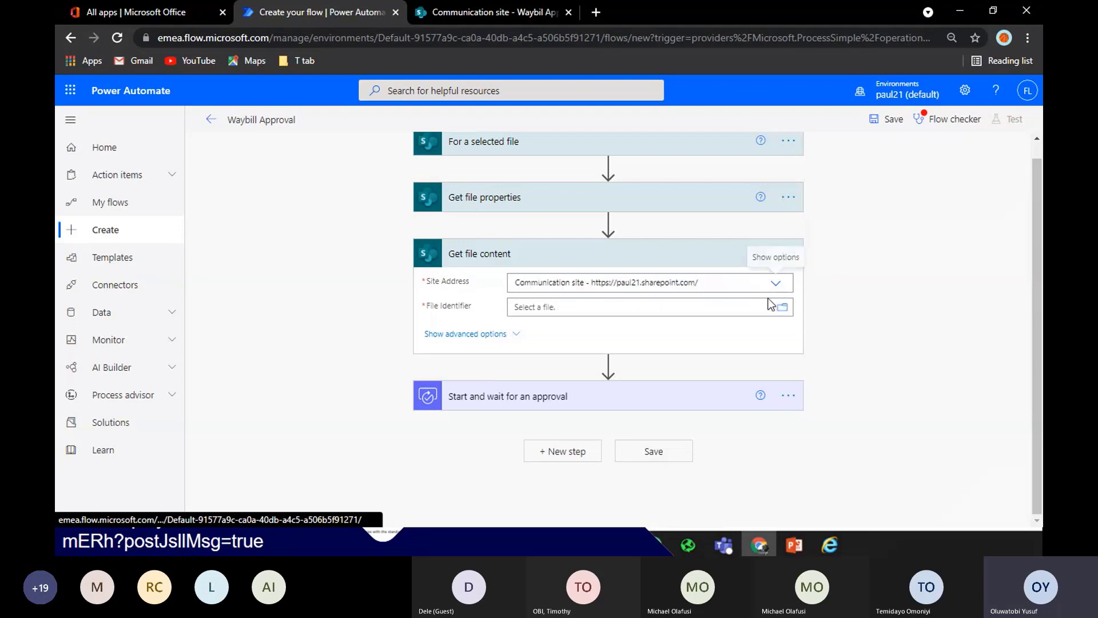
click(688, 306)
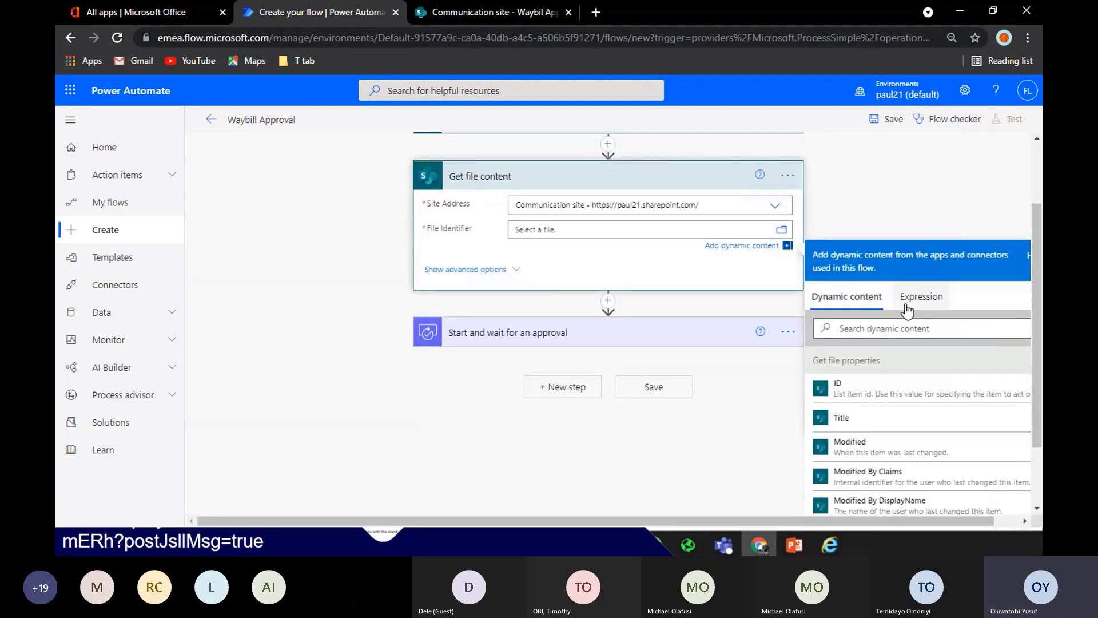
click(912, 327)
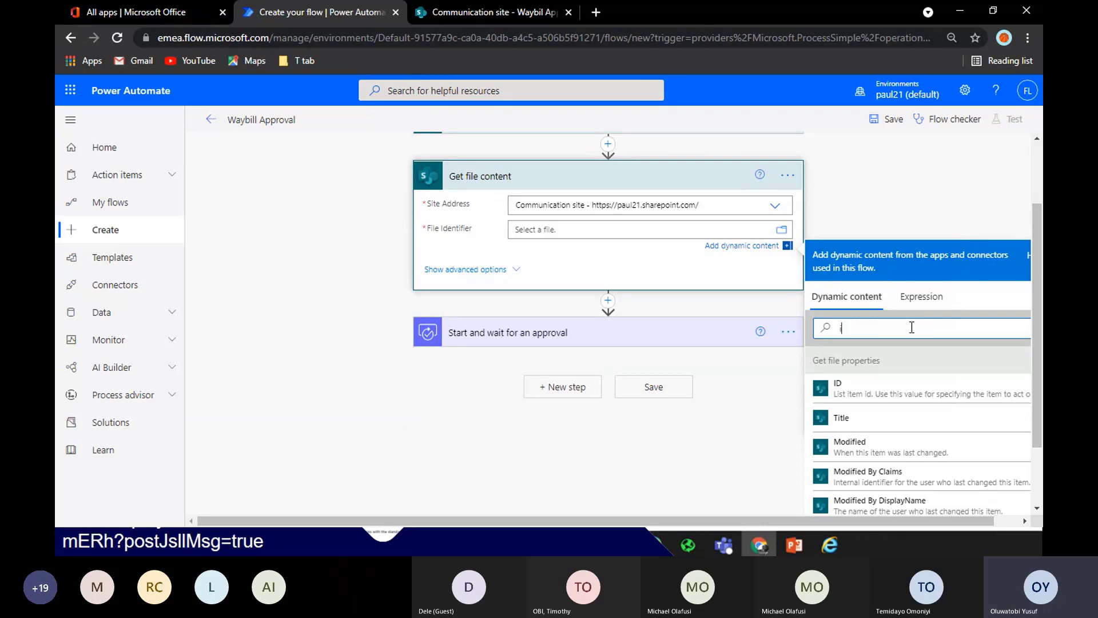
text(id)
scroll(1040, 320, down, 2)
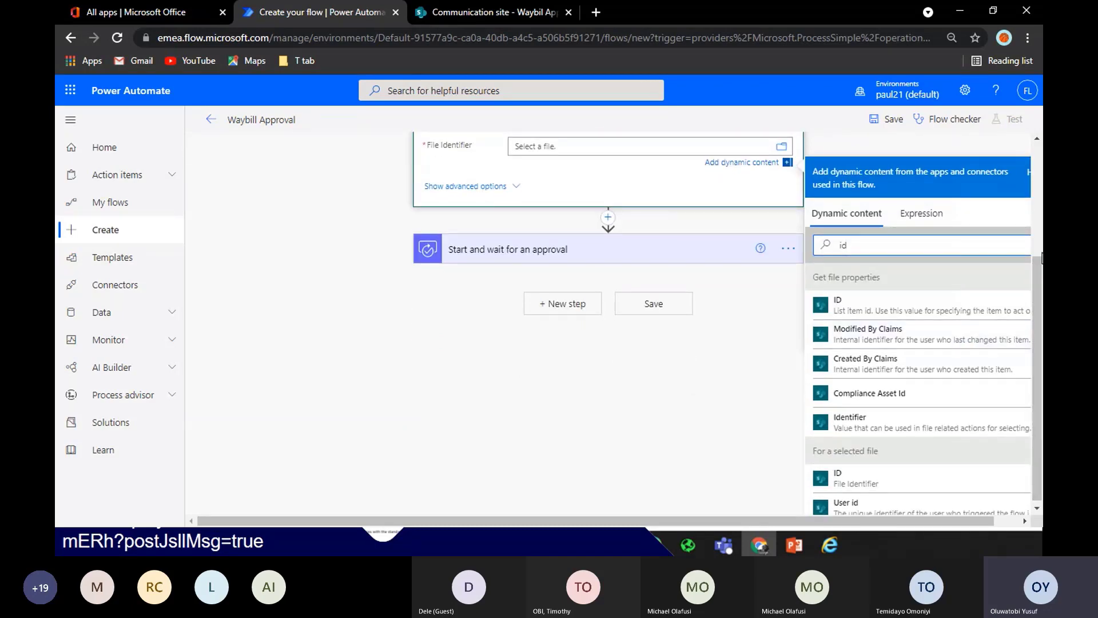
click(850, 420)
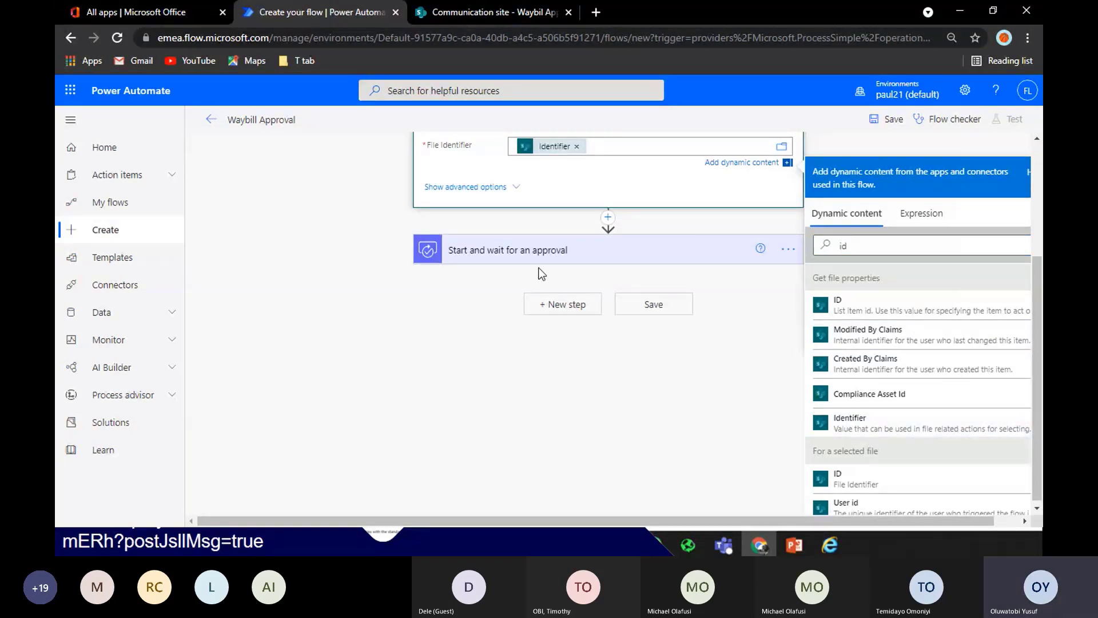
click(556, 252)
Set the approval's Attachments Content to the File Content output
scroll(607, 343, down, 3)
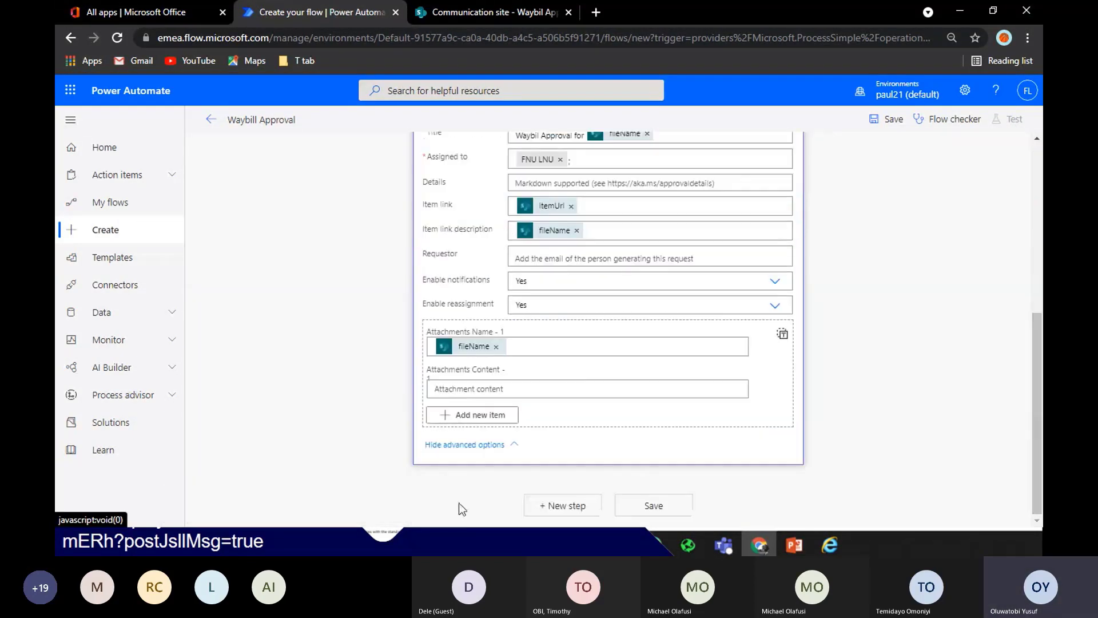
click(439, 390)
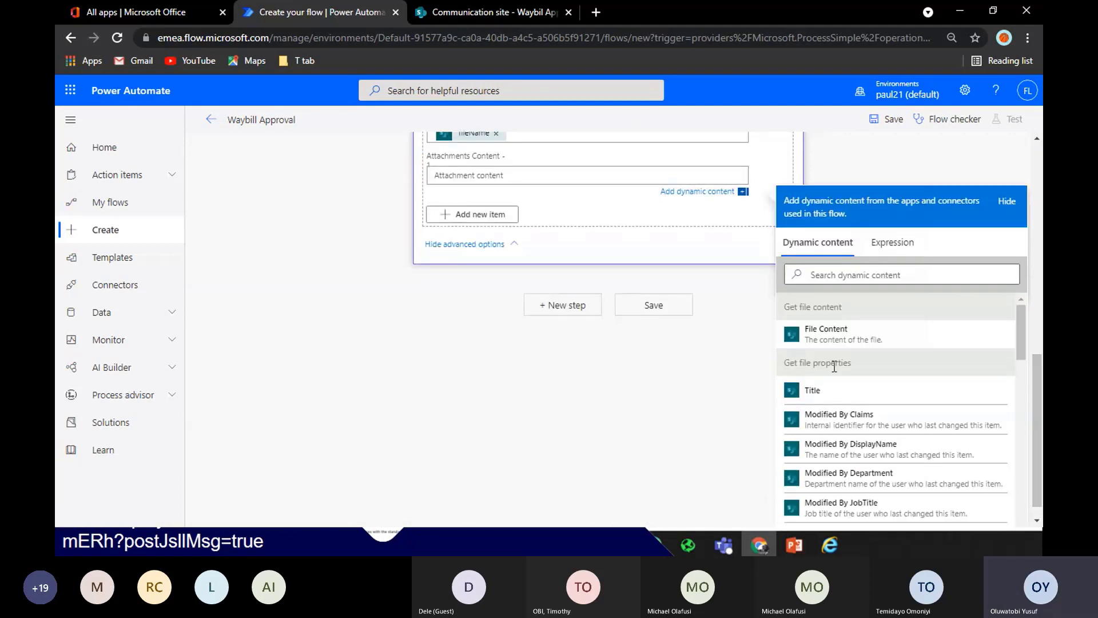
click(831, 343)
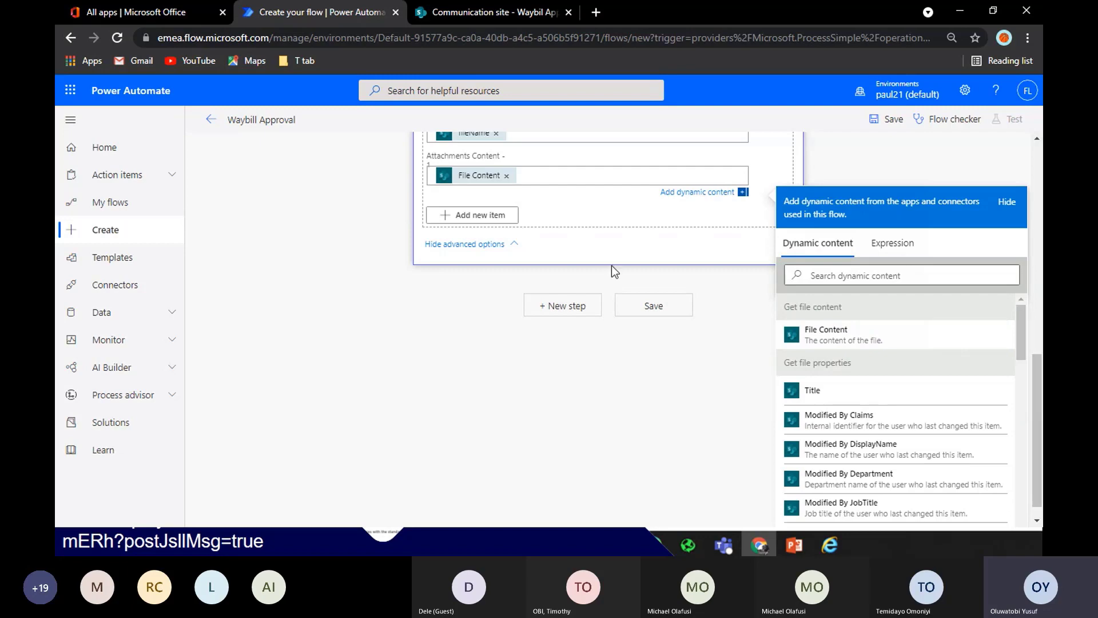
Insert a Condition action directly below the approval step, creating If yes and If no branches
click(553, 309)
key(ctrl+plus)
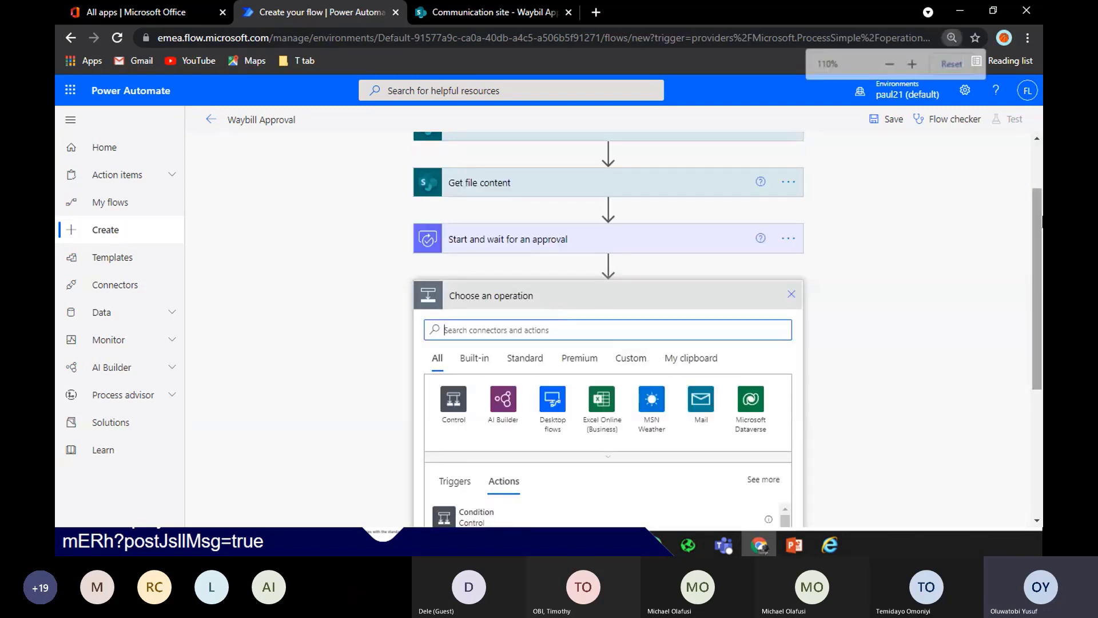
key(ctrl+plus)
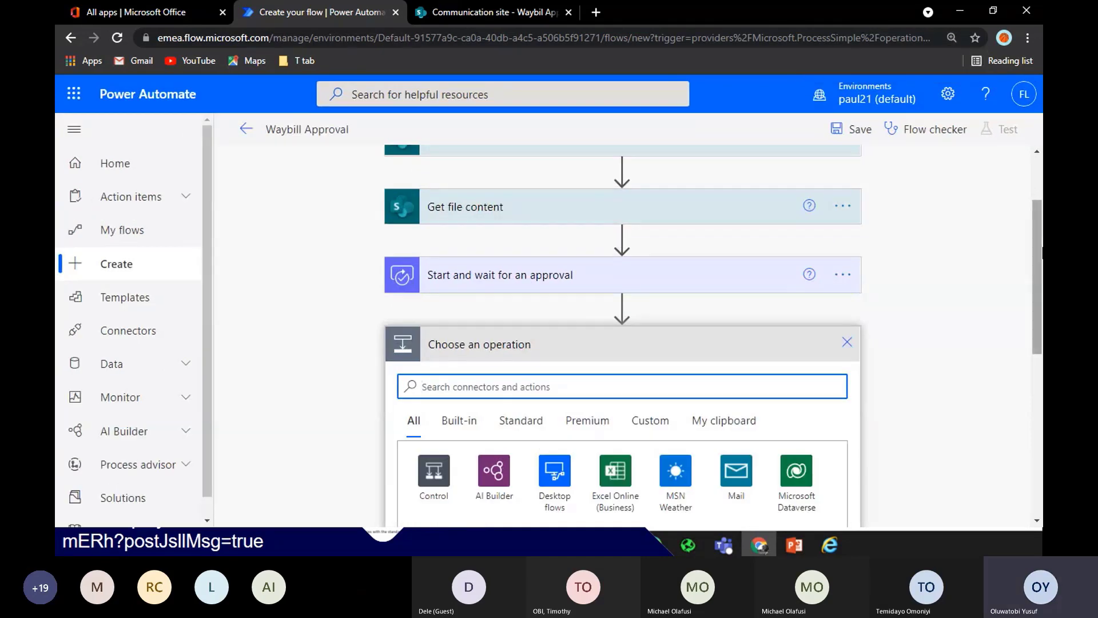
scroll(1029, 212, down, 2)
scroll(1038, 275, down, 3)
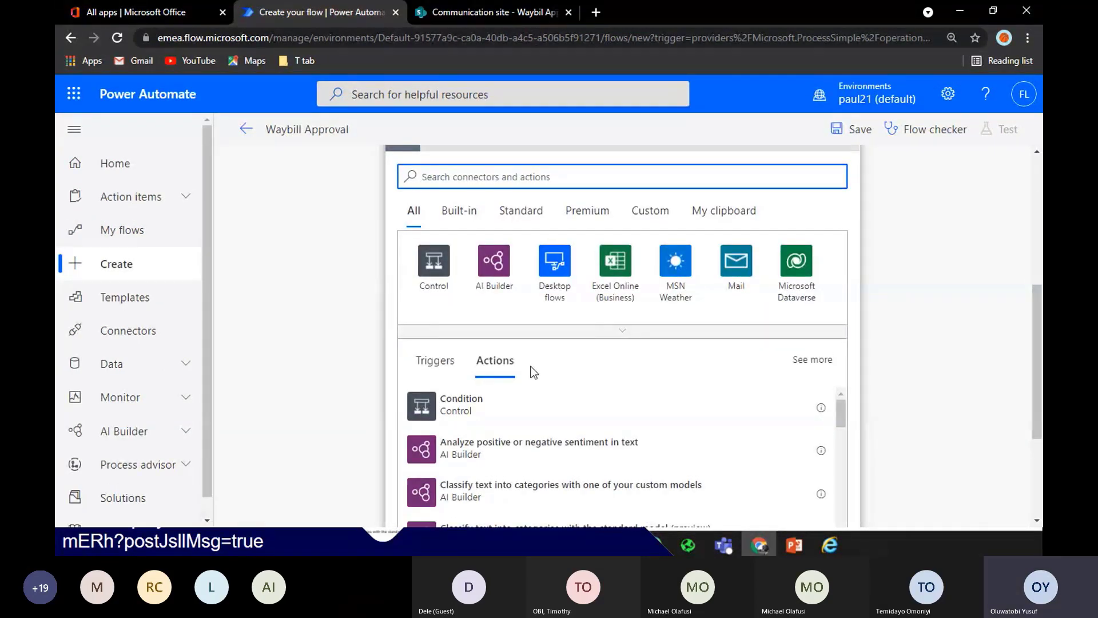
click(485, 407)
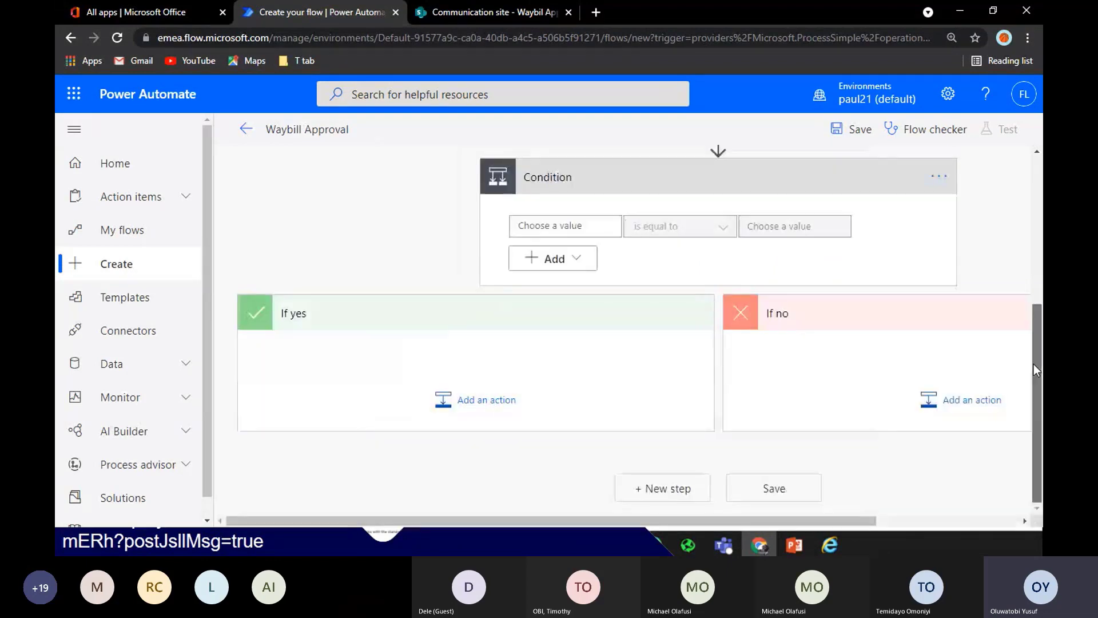
drag(1034, 363, 1037, 313)
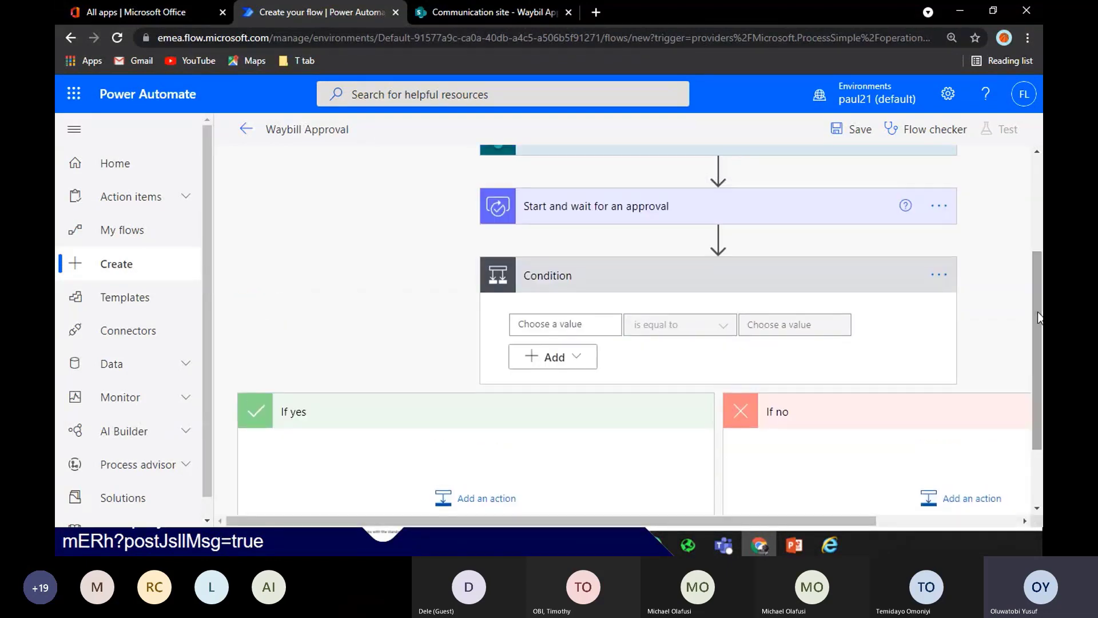
click(840, 203)
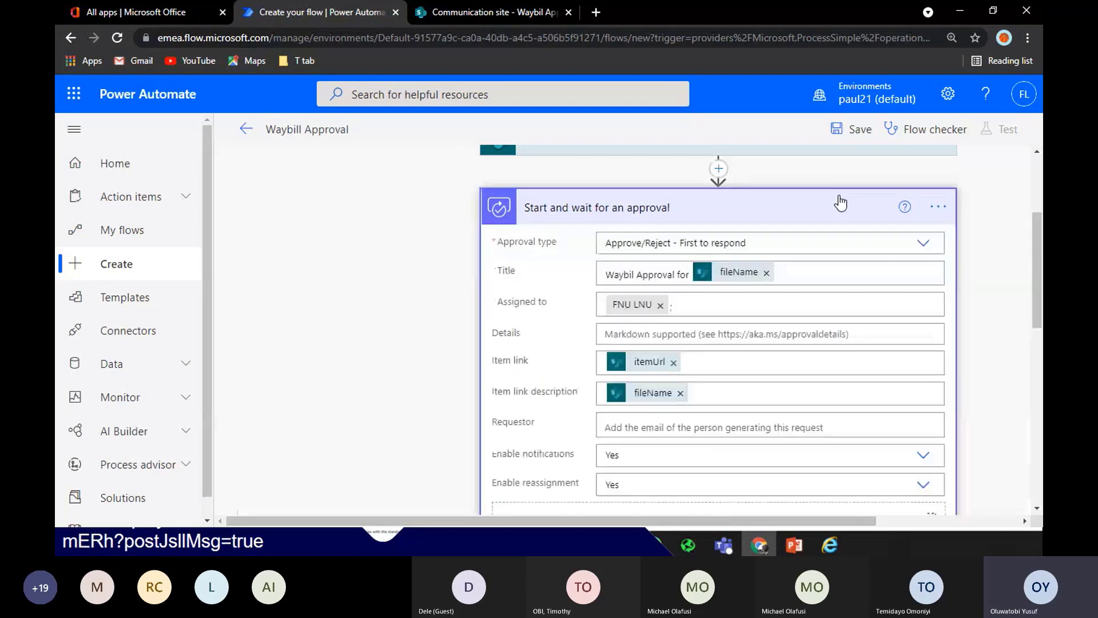
click(838, 204)
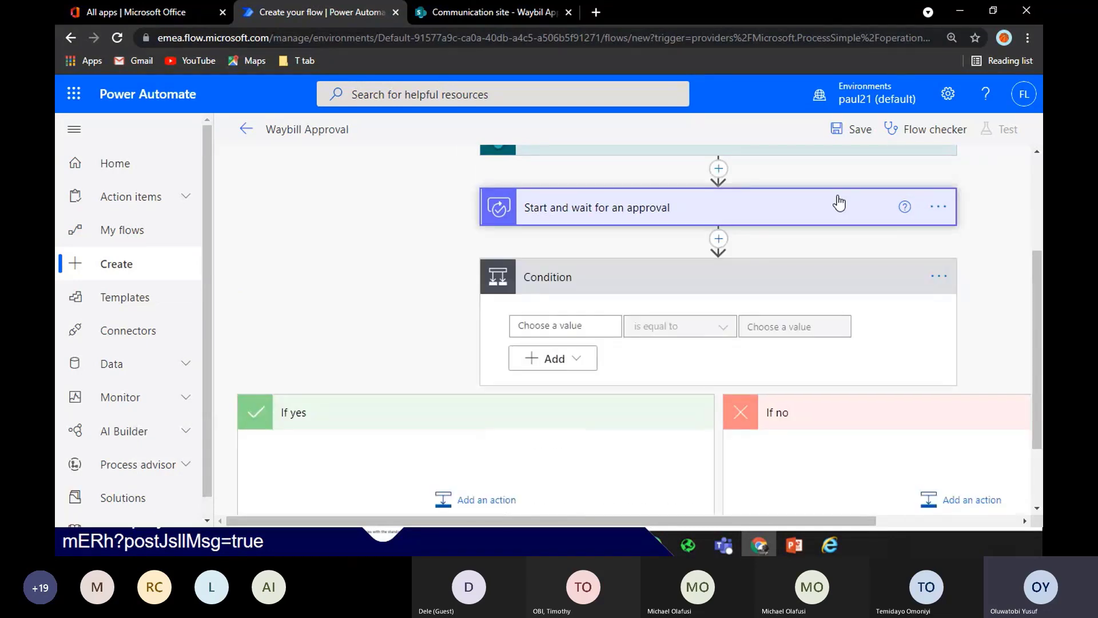
Set the Condition to check whether the approval's Outcome token is equal to 'Approve'
click(569, 318)
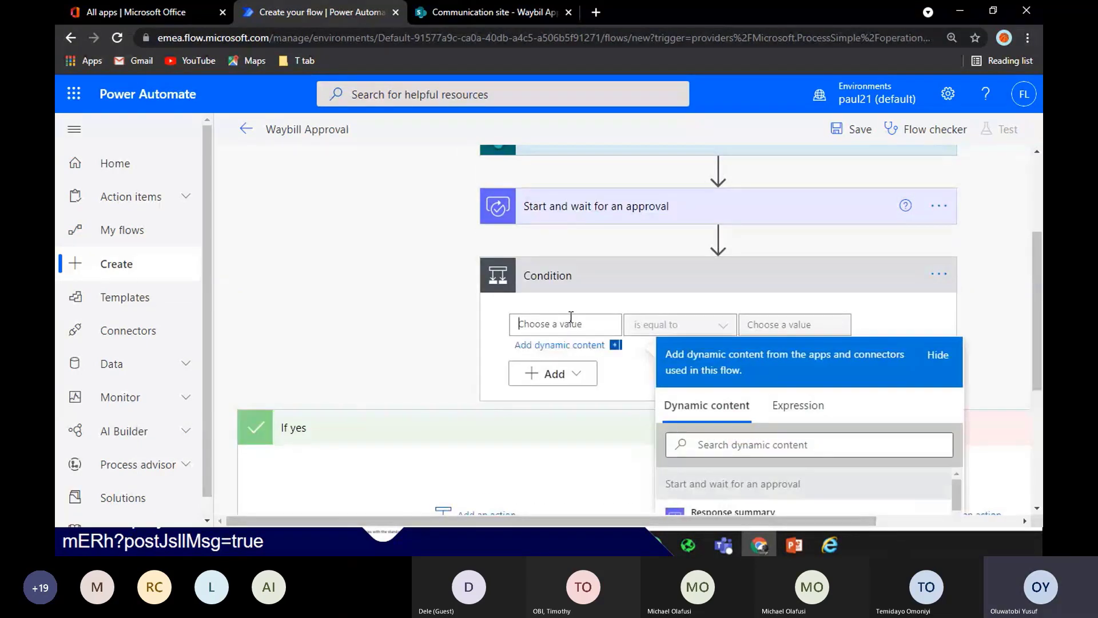
scroll(657, 400, down, 2)
click(784, 503)
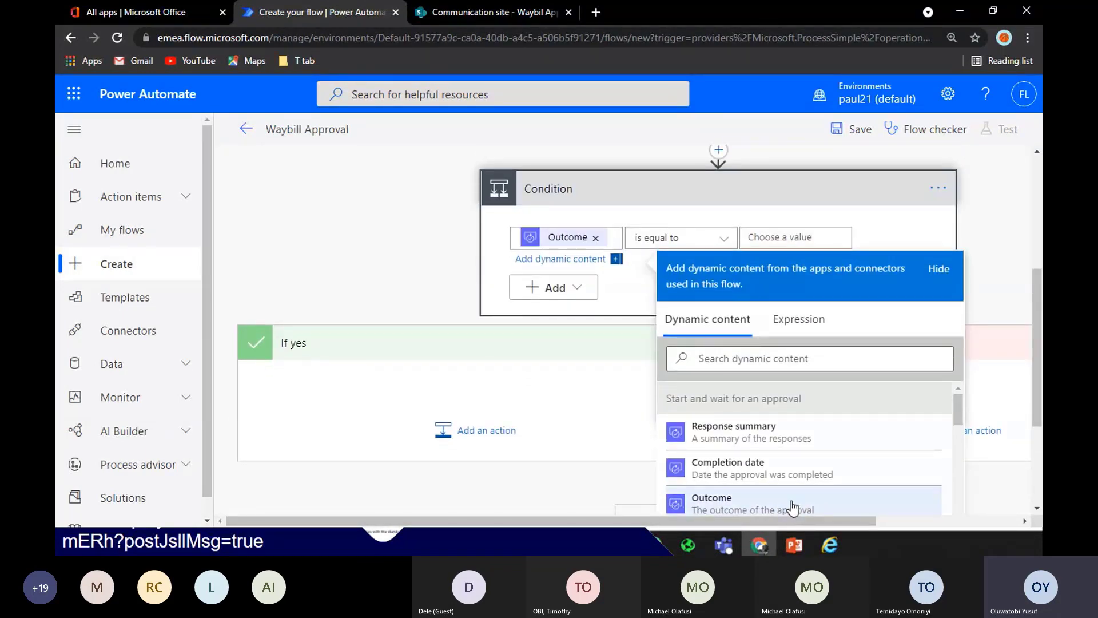
click(823, 237)
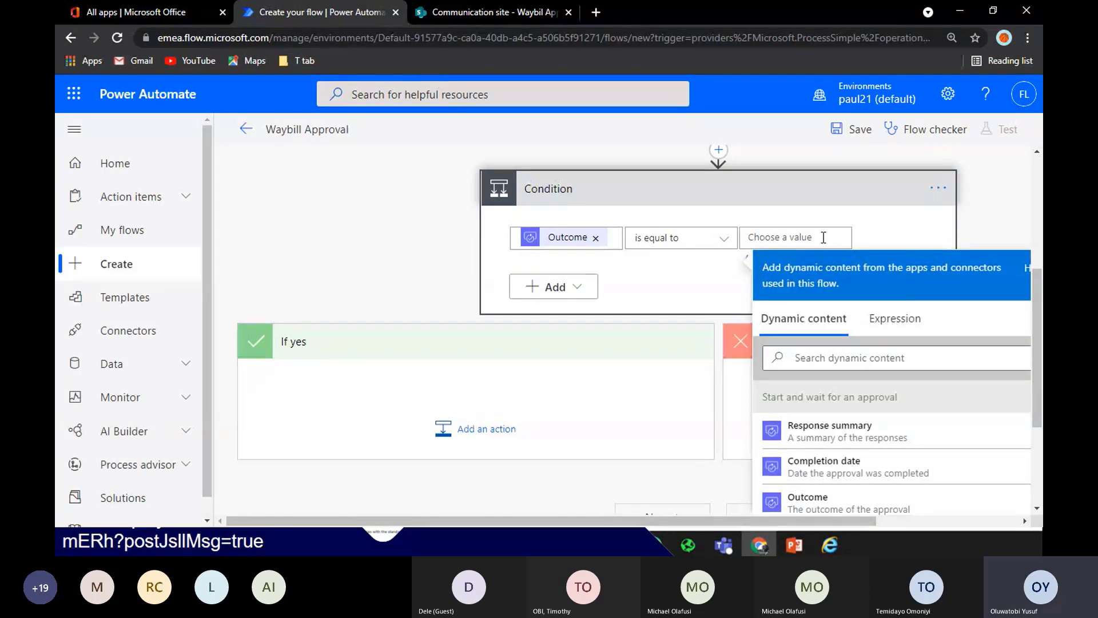
text(Approve)
click(475, 435)
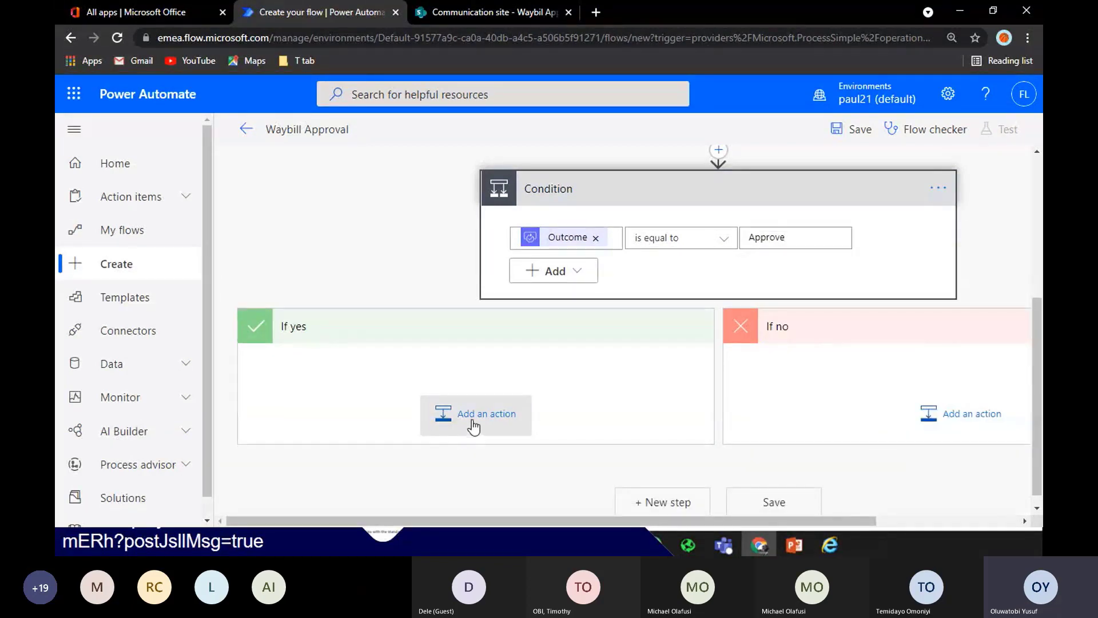
Under If yes, add a Compose (Data Operation) action with Inputs 'Approved'
click(473, 424)
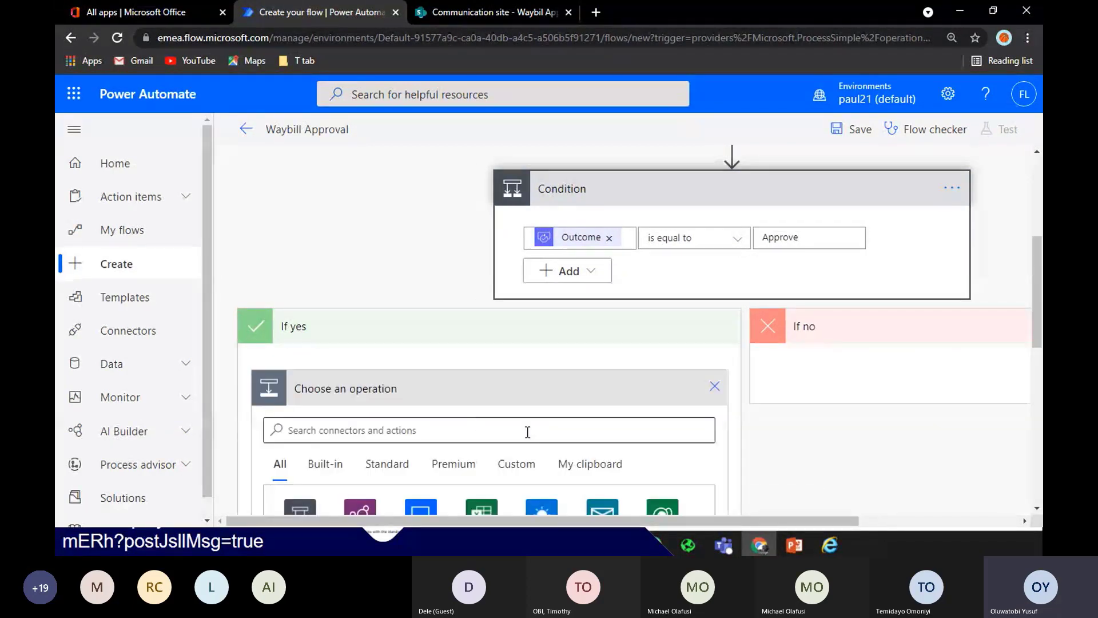
click(657, 423)
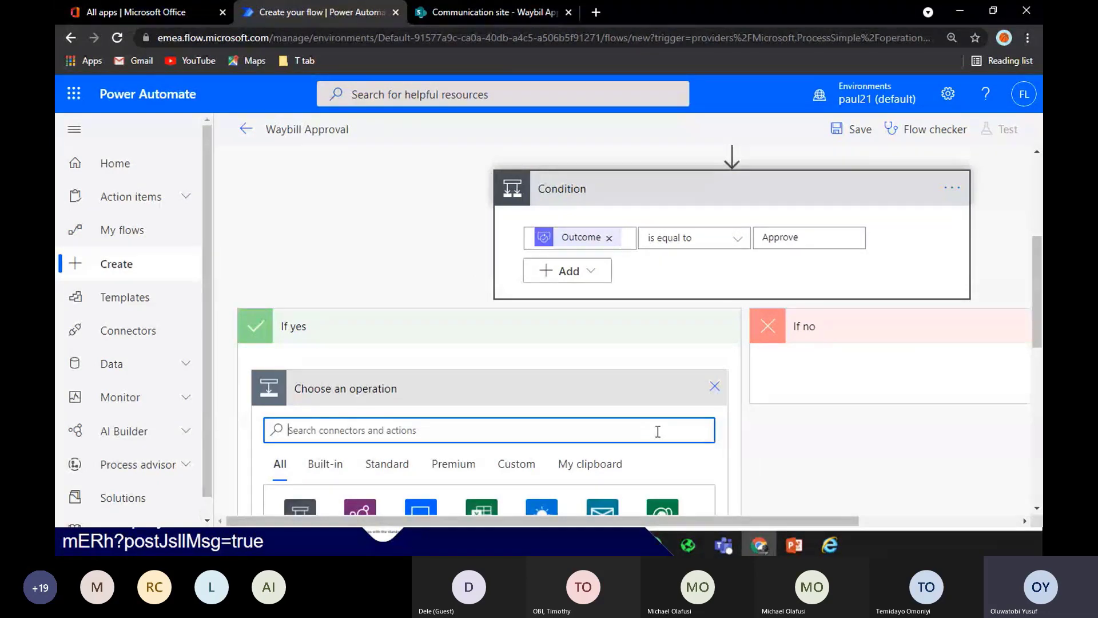
text(compose)
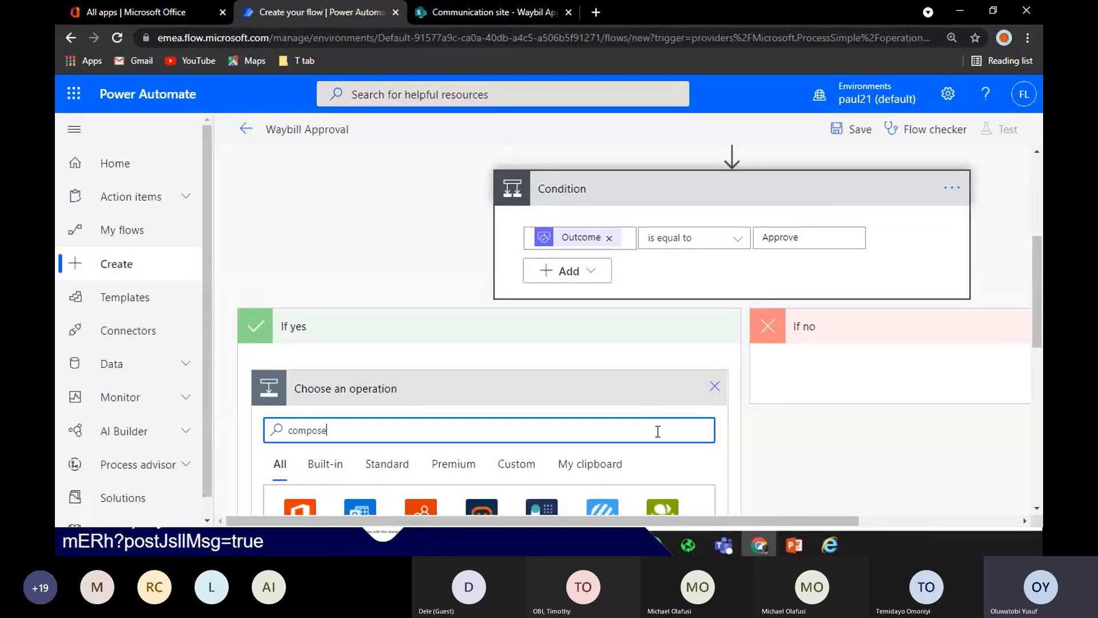
scroll(572, 400, down, 3)
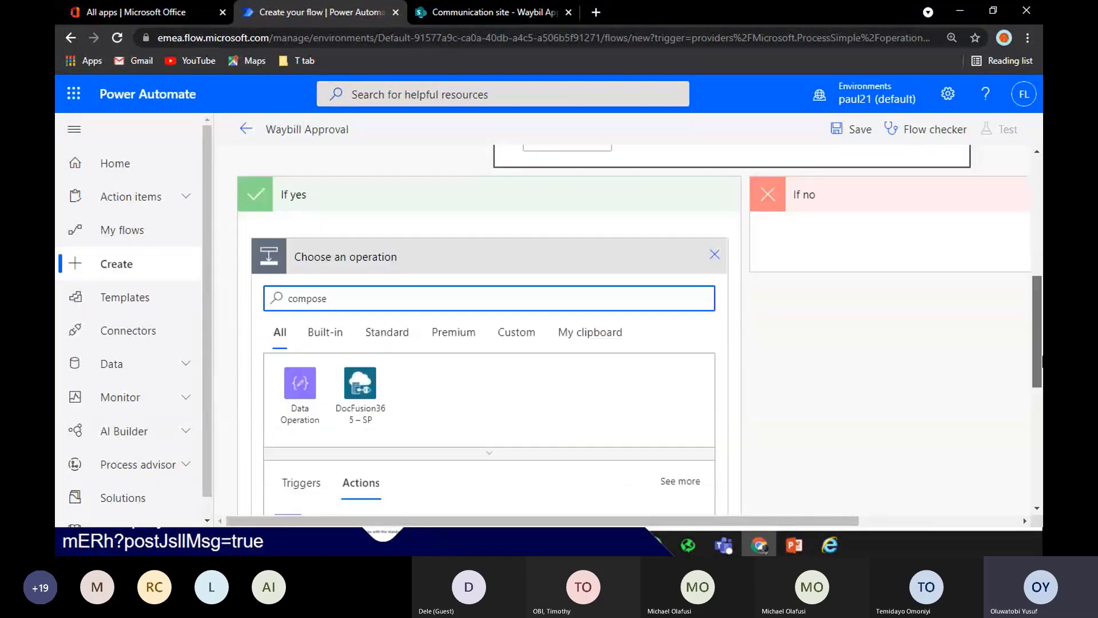
click(449, 512)
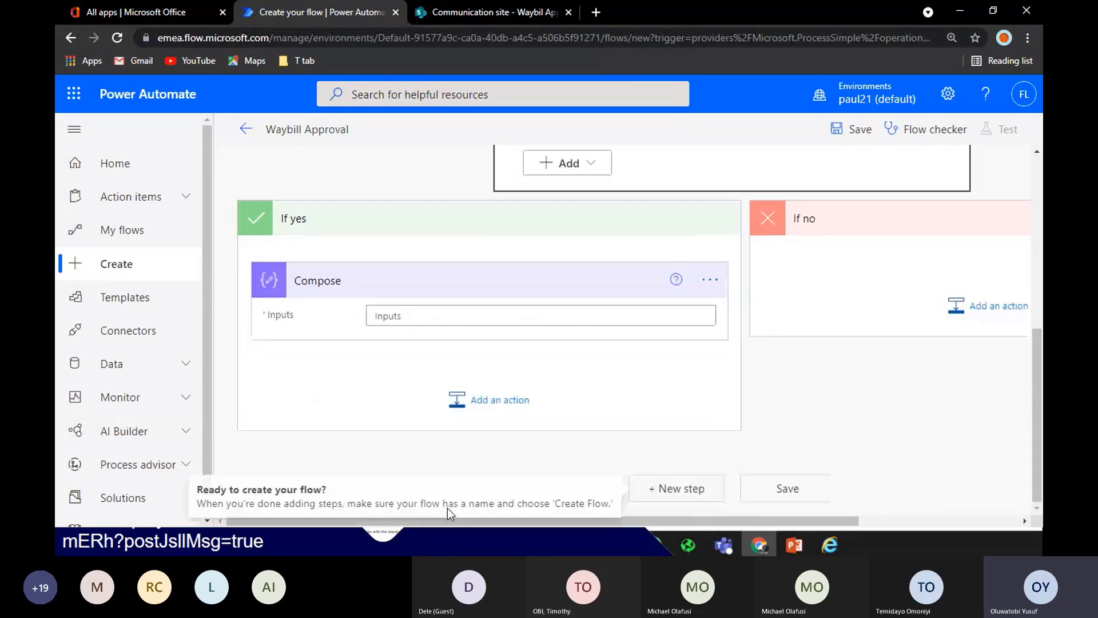
click(459, 316)
text(A)
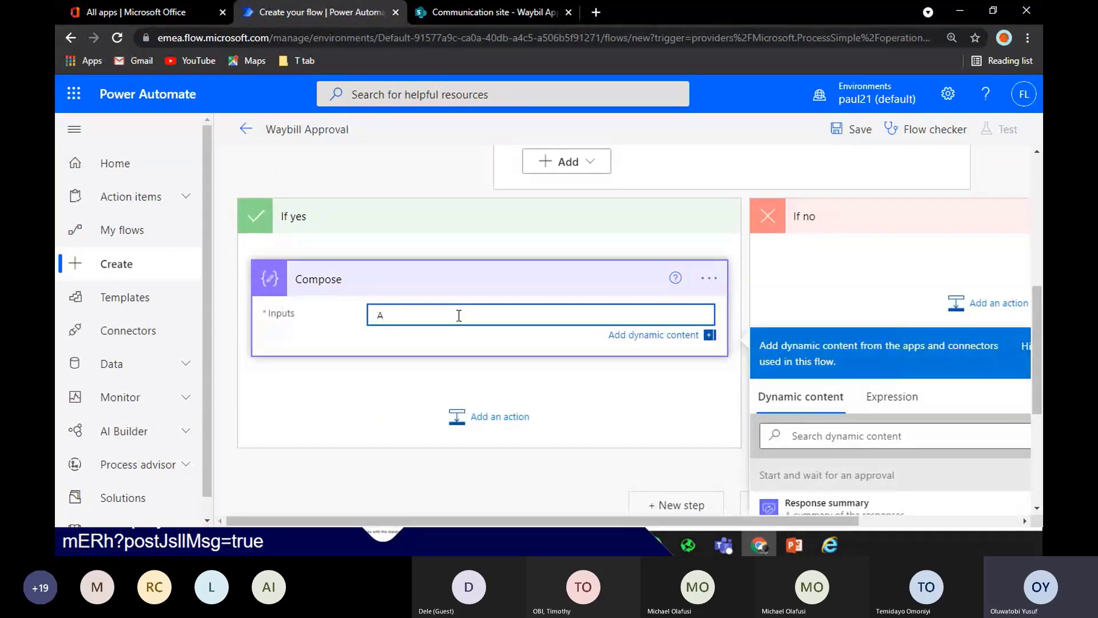
text(pproved)
click(981, 307)
Under If no, add a Compose 2 action with Inputs set to 'Declined'
click(982, 307)
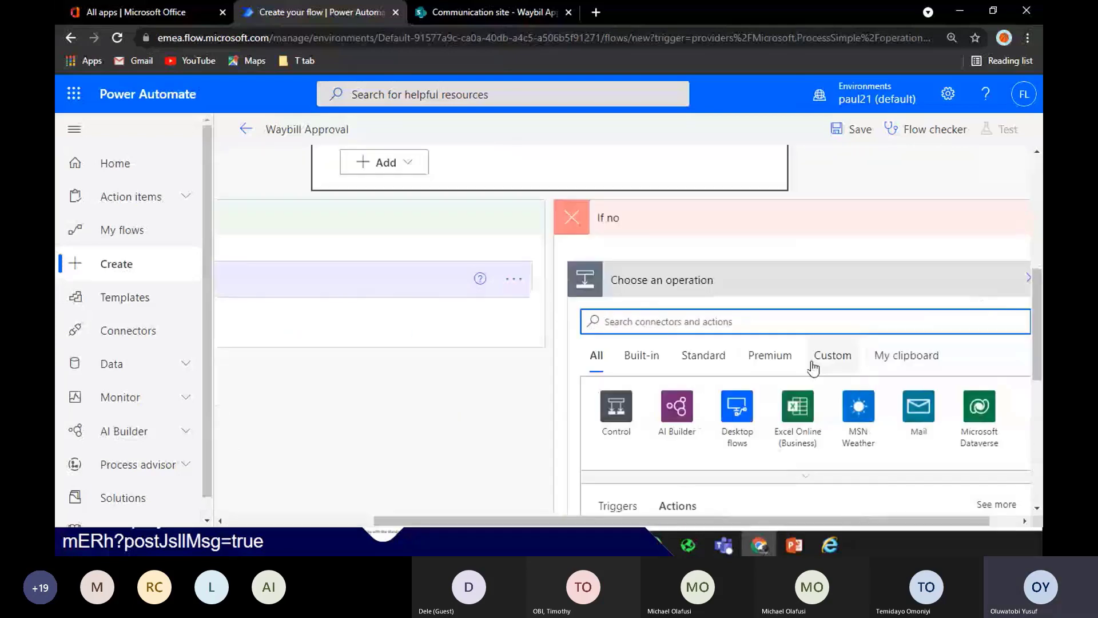
text(Declined)
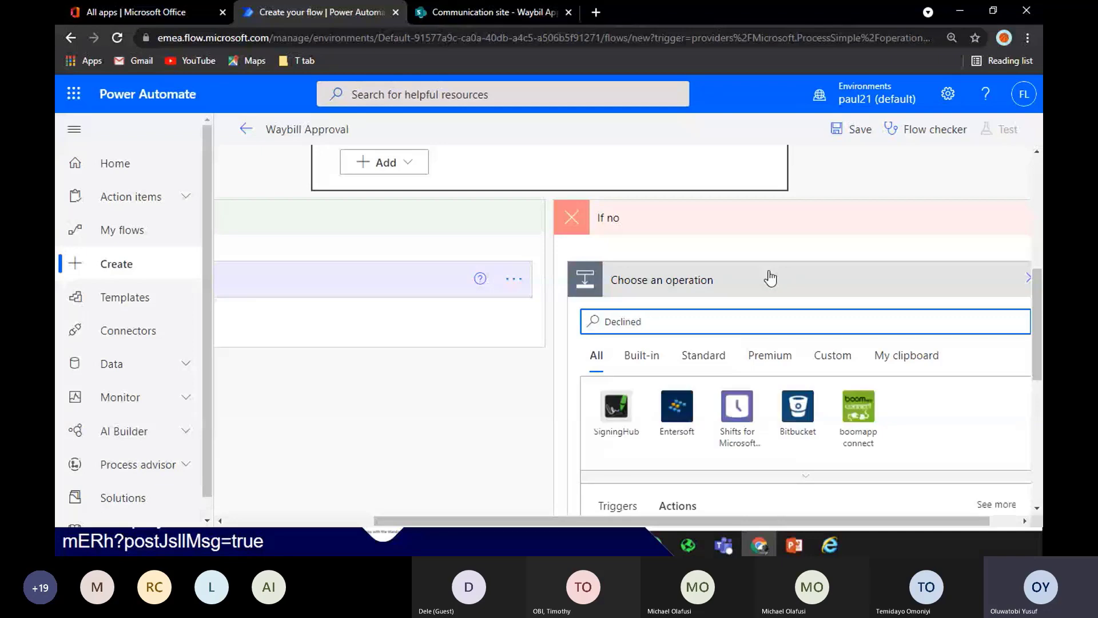
click(771, 279)
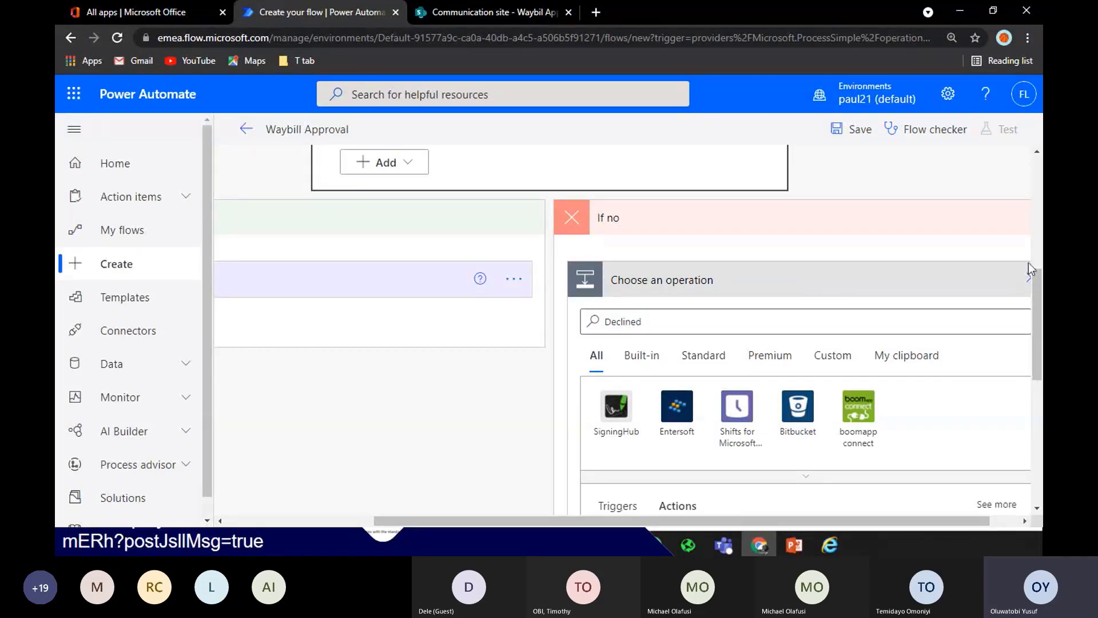
click(872, 324)
key(BackSpace)
key(BackSpace)
key(BackSpace)
key(BackSpace)
key(BackSpace)
key(BackSpace)
key(BackSpace)
key(BackSpace)
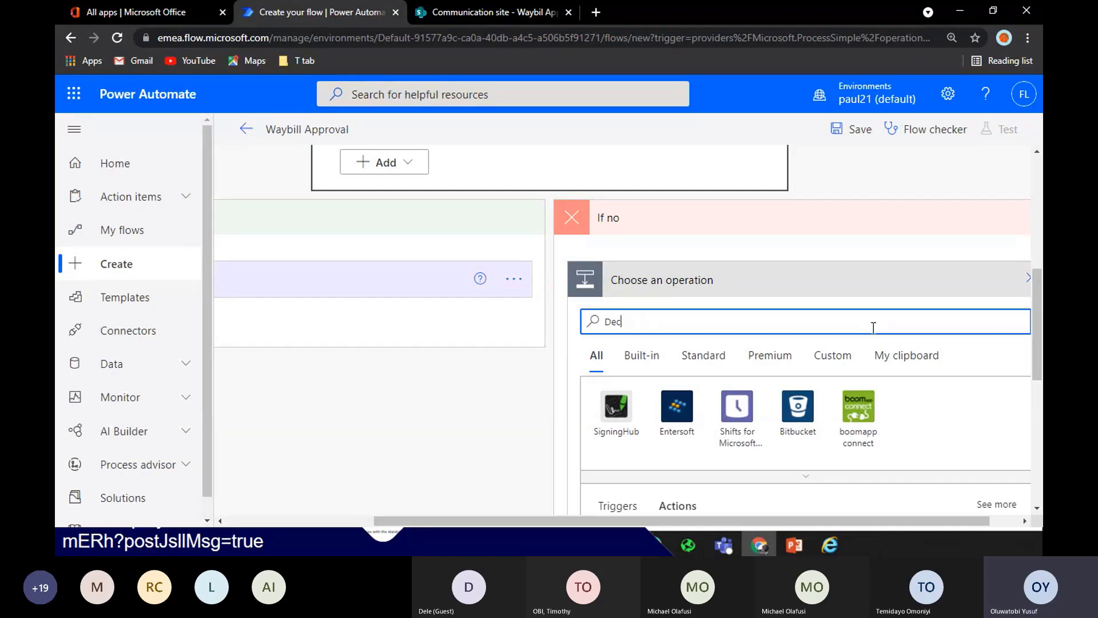
text(compose)
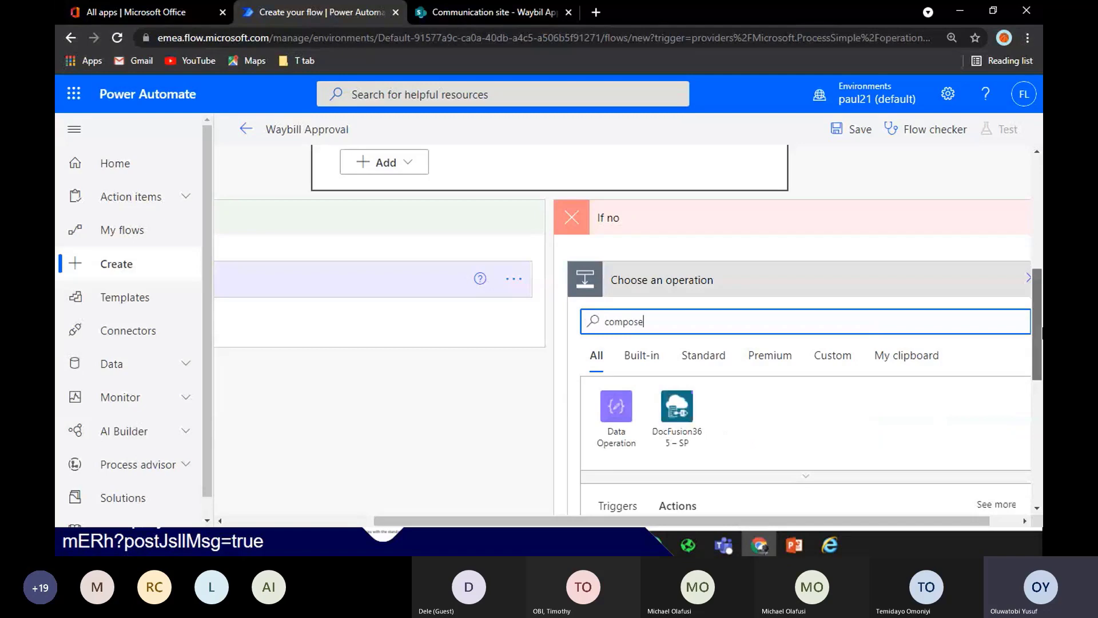
scroll(801, 332, down, 1)
scroll(637, 432, down, 1)
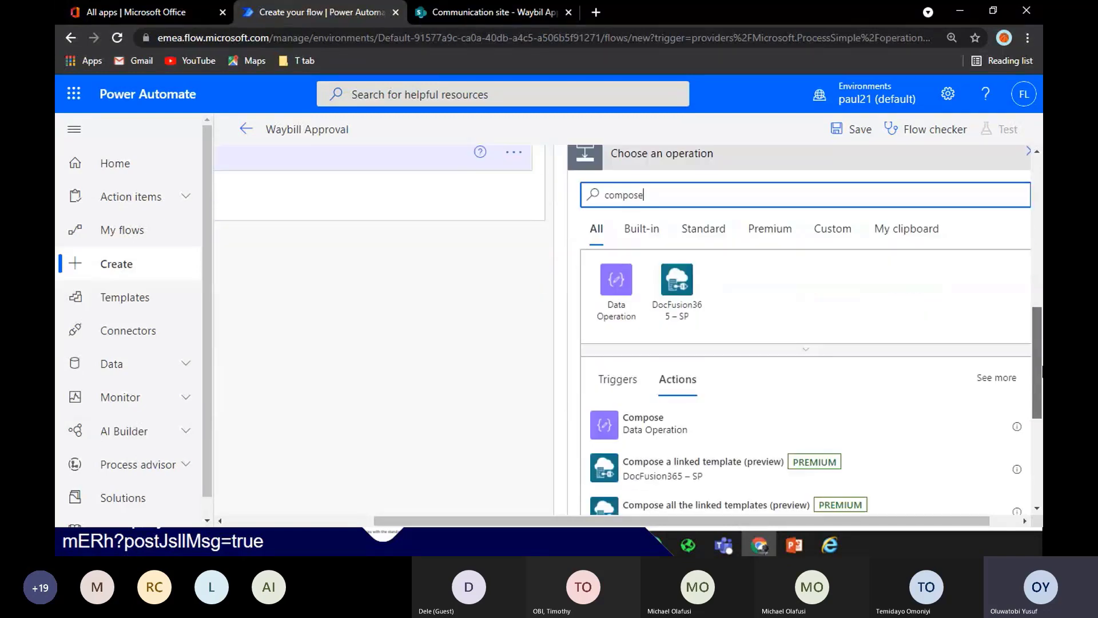
click(637, 432)
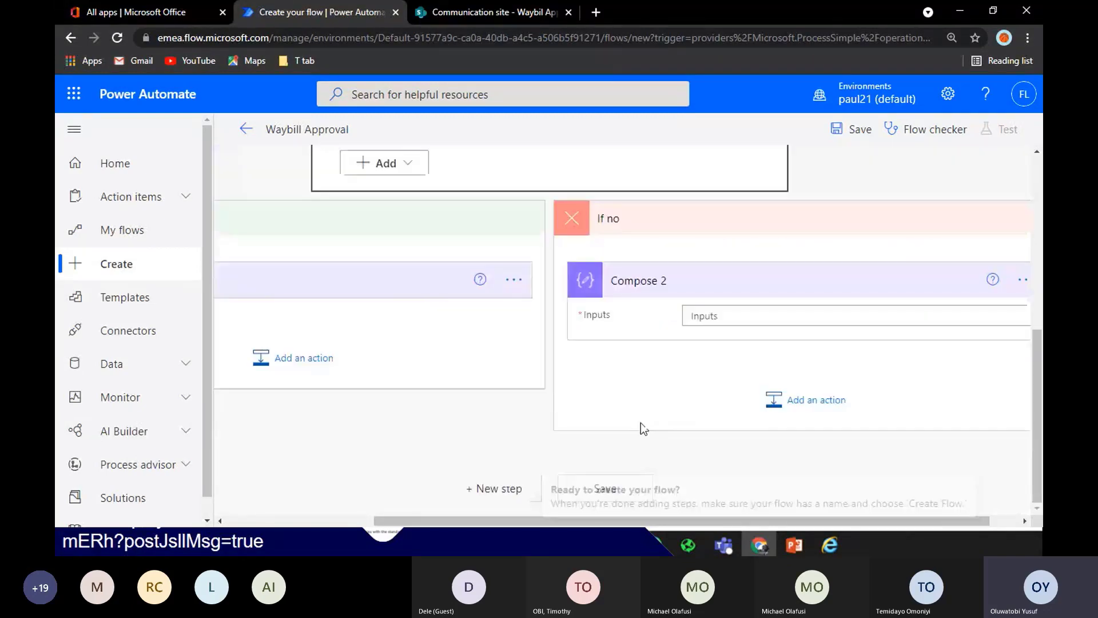
click(819, 315)
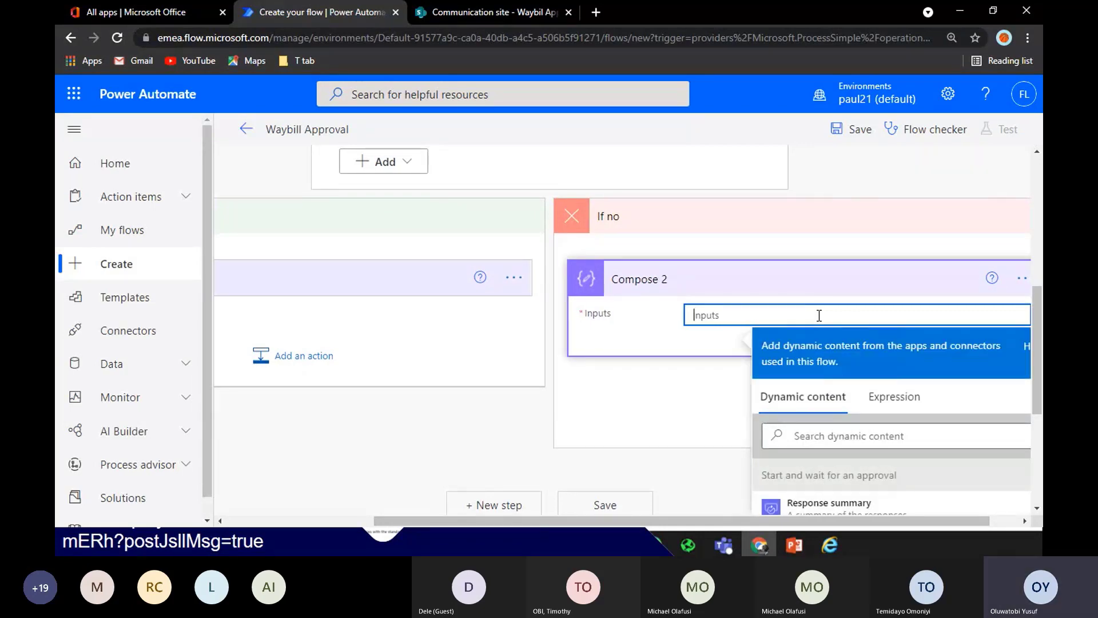
text(Declined)
click(806, 281)
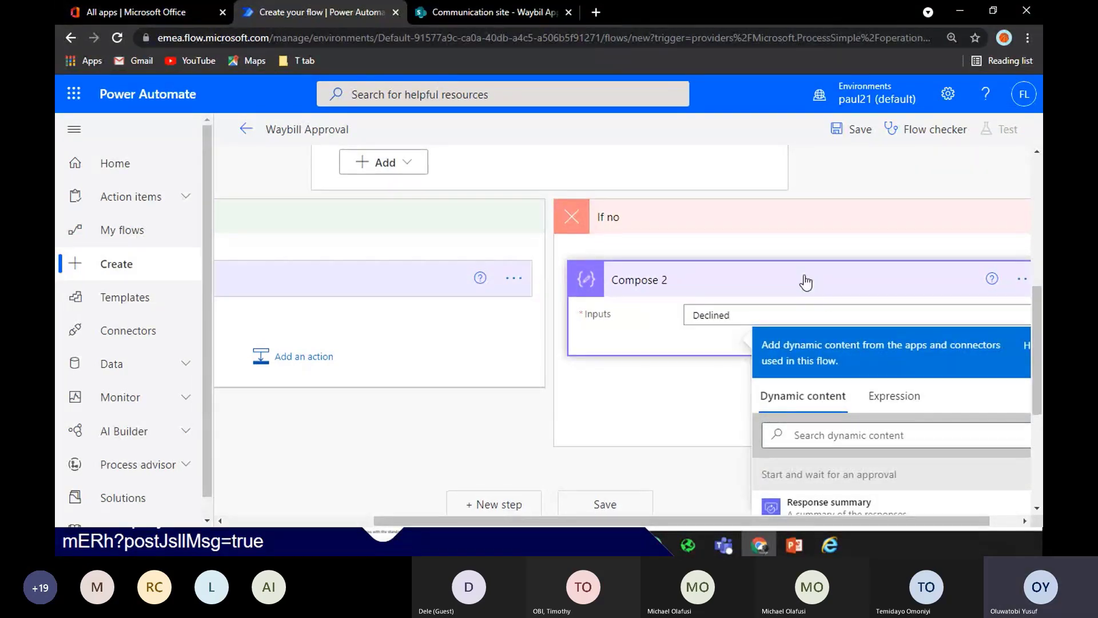
Save the Waybill Approval flow and return to the SharePoint site
key(ctrl+minus)
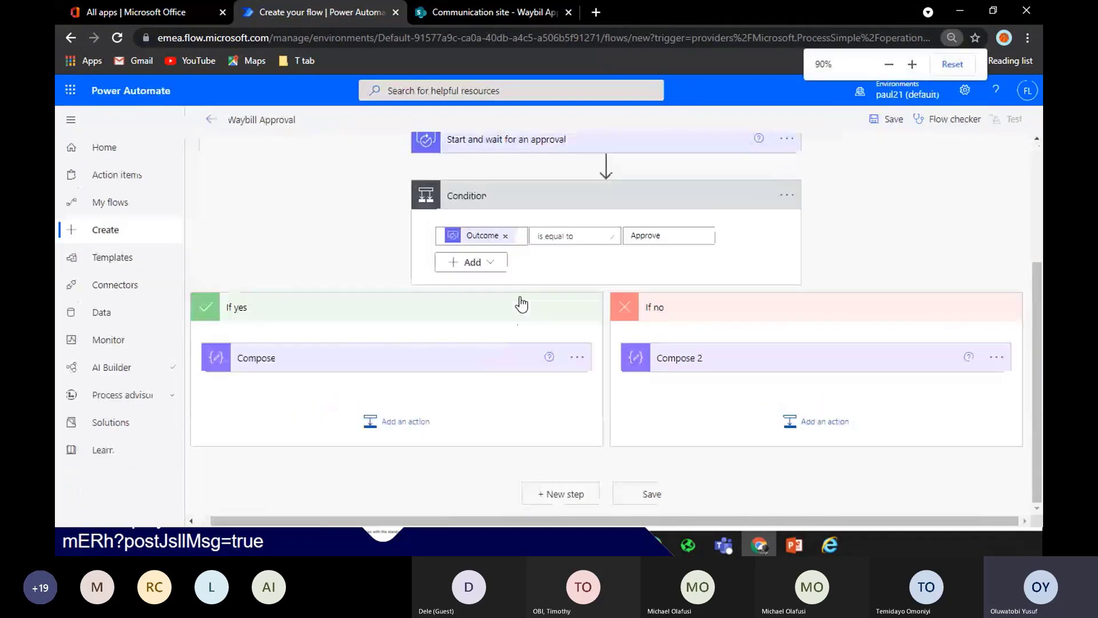
click(893, 119)
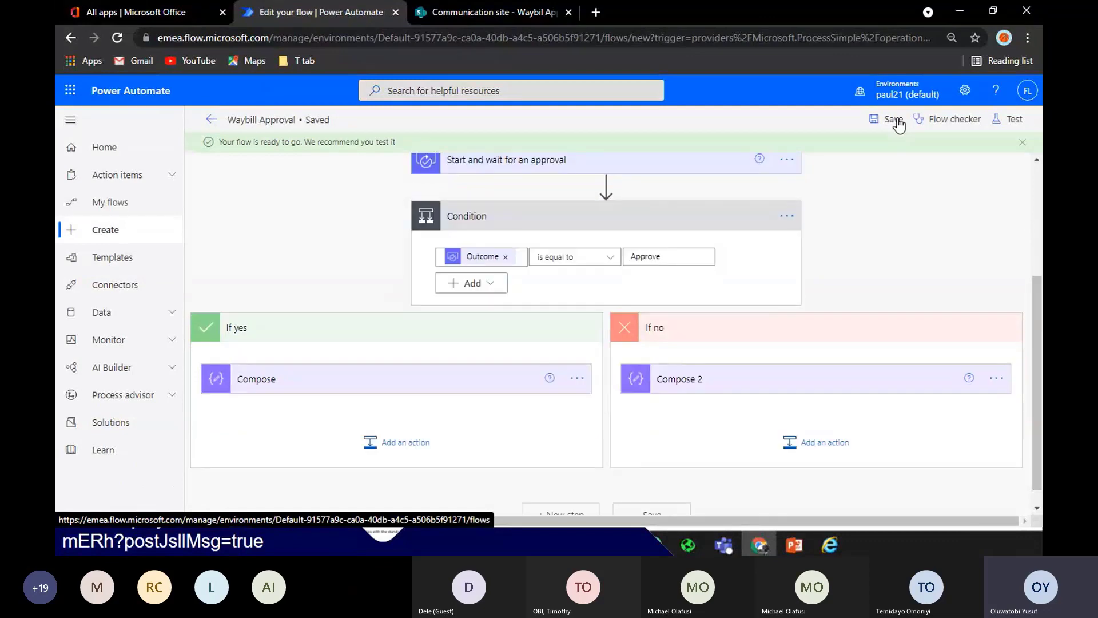
click(493, 13)
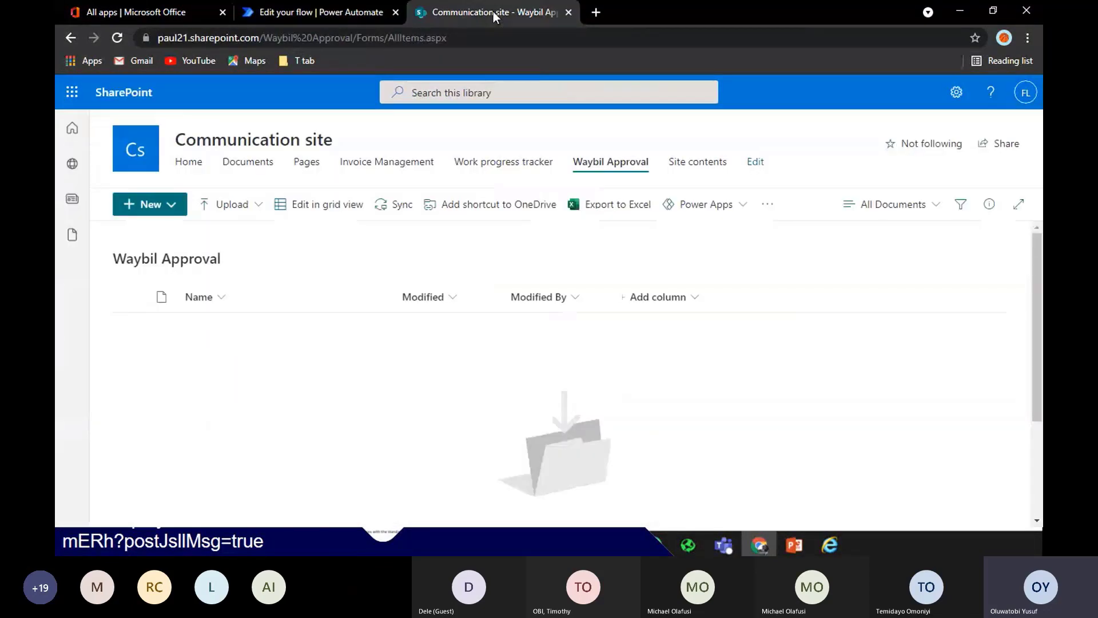
Upload FLEETWAREHOUSE-Waybill-Delivery Note-IFRC.pdf from the computer into the Waybil Approval library
click(298, 6)
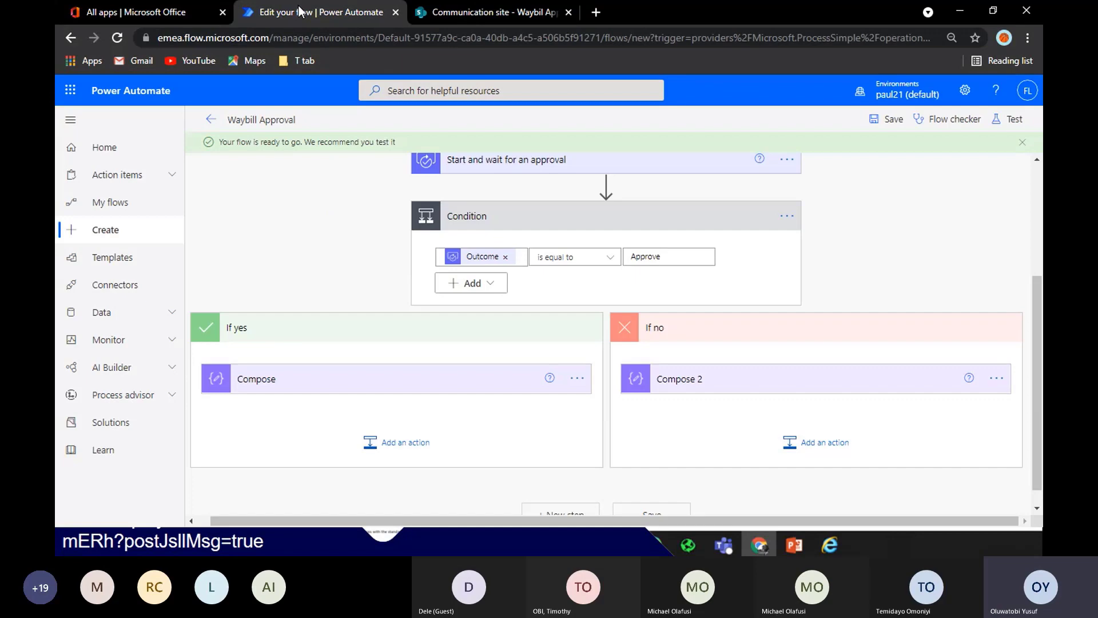
click(458, 12)
click(224, 204)
click(247, 242)
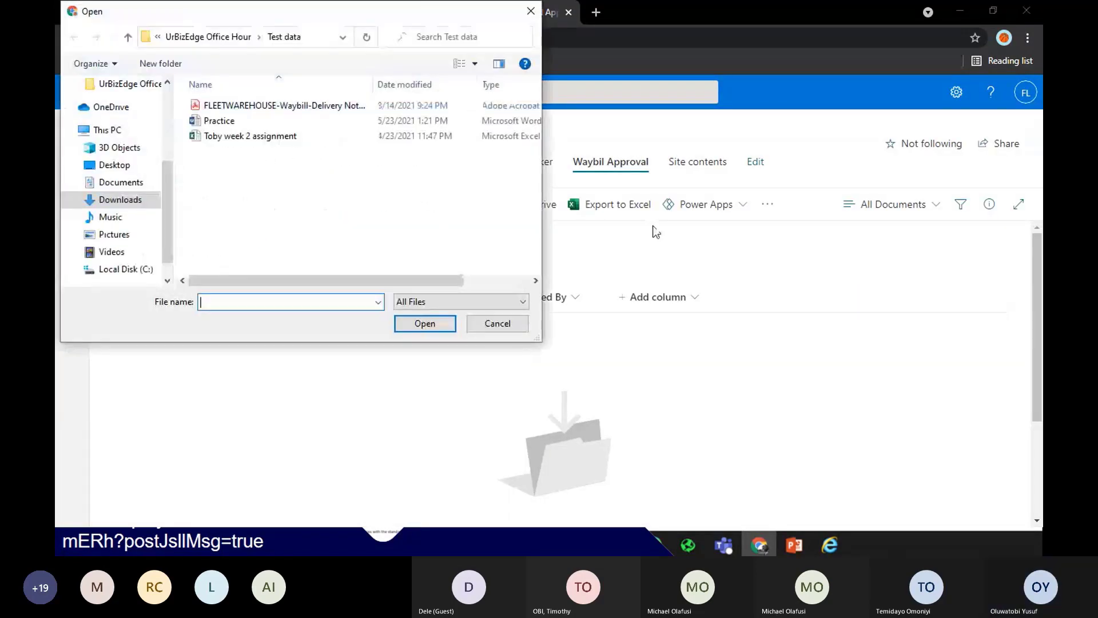
click(284, 106)
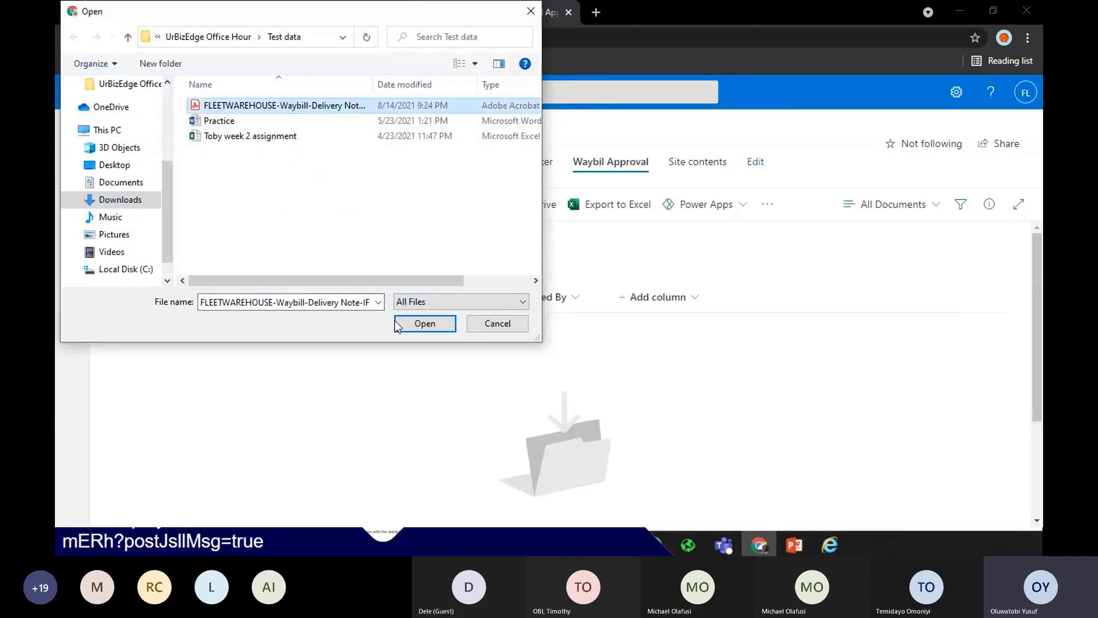
click(400, 323)
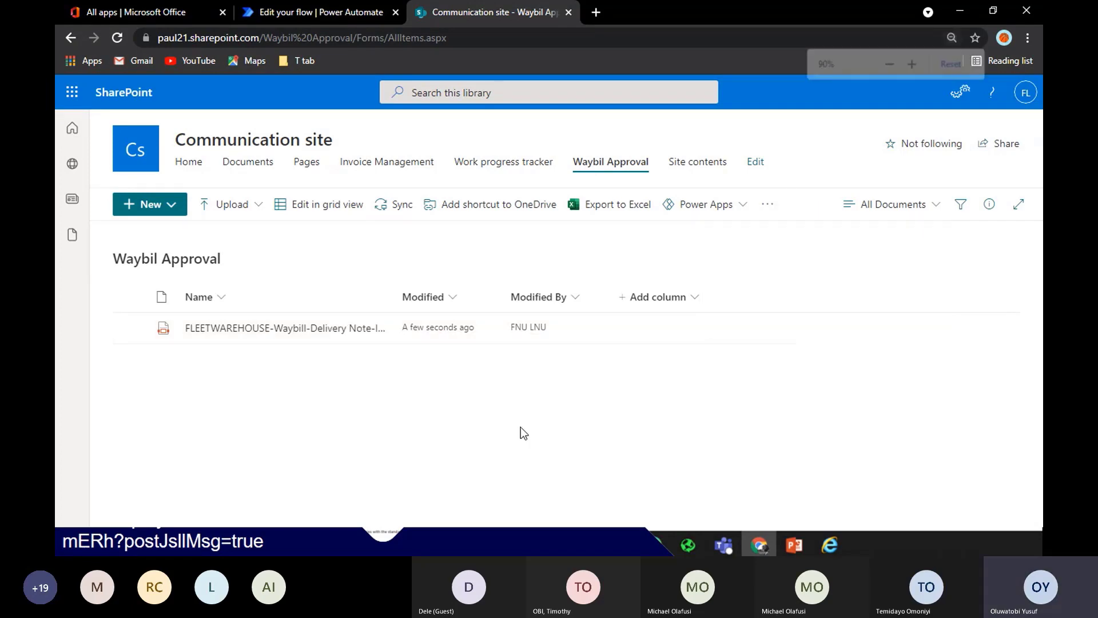
key(ctrl+minus)
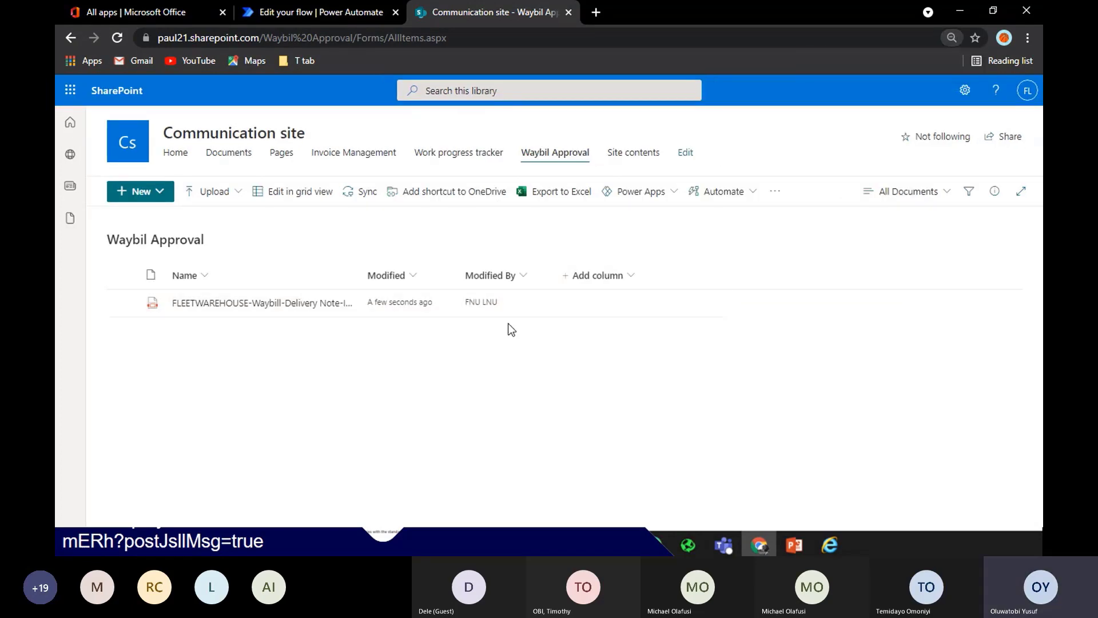
Select the uploaded waybill PDF in the Waybil Approval library
click(734, 197)
mouse_move(741, 219)
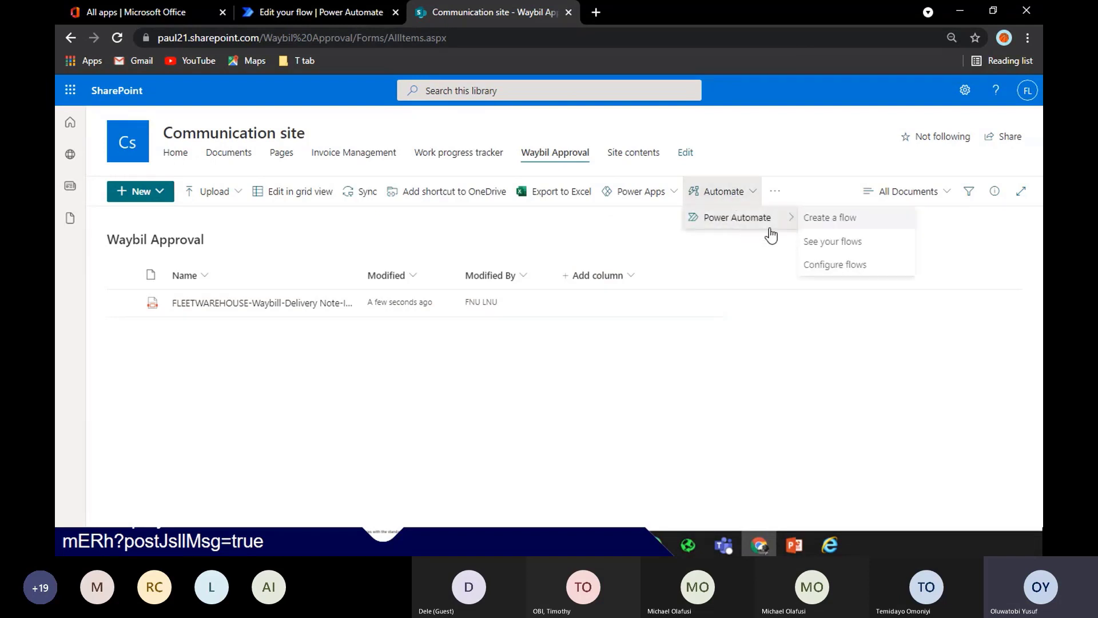
click(482, 330)
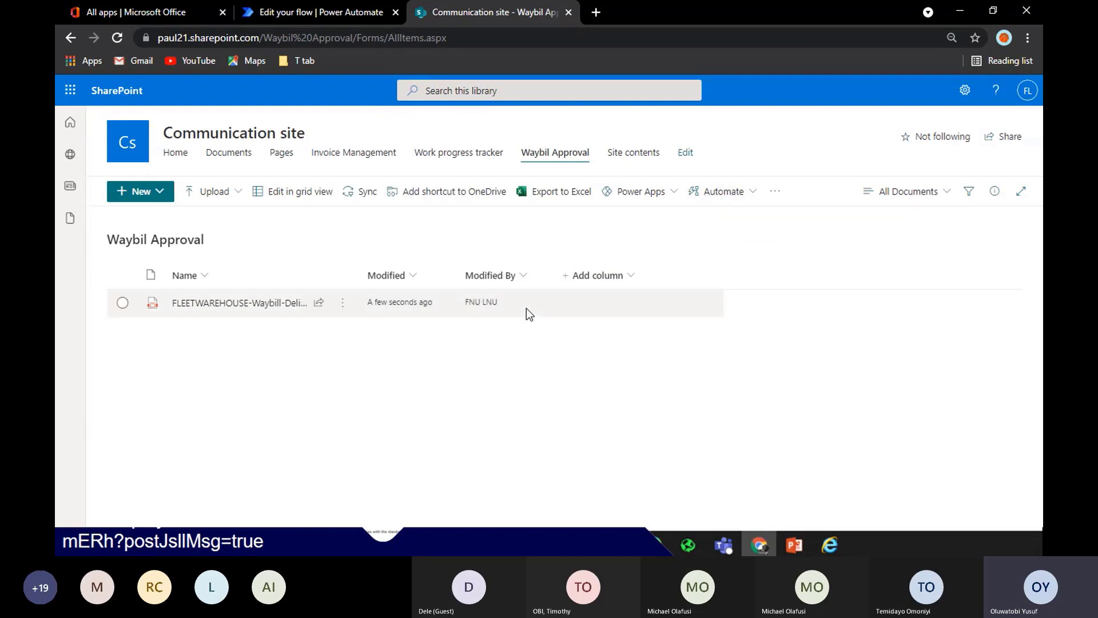
click(527, 306)
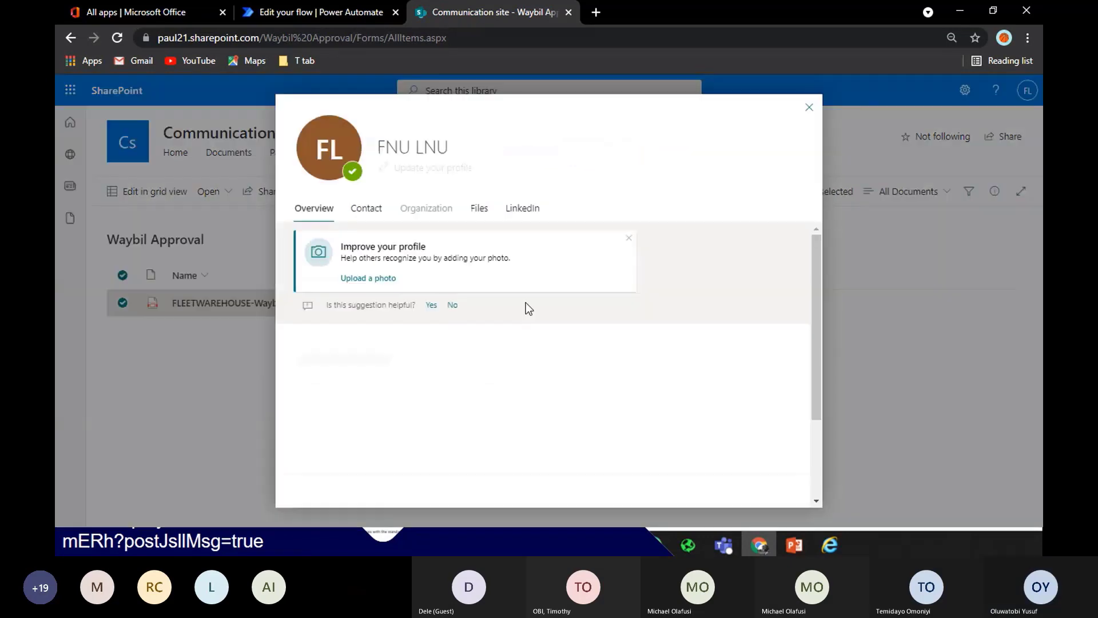
click(809, 107)
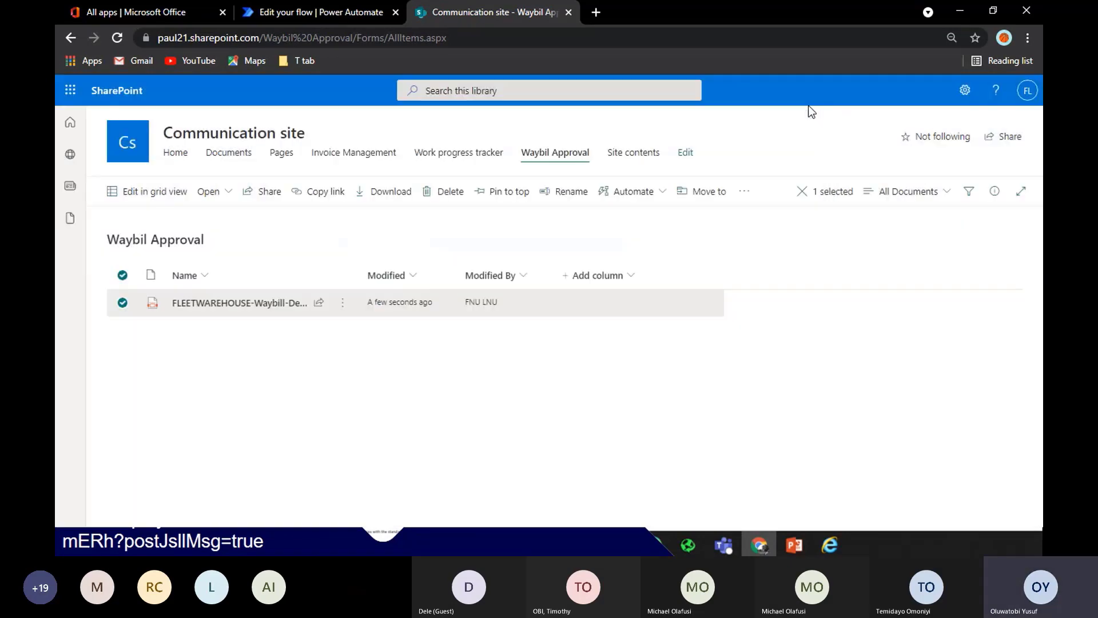
Run the Waybill Approval flow on the selected waybill PDF and confirm it starts
click(629, 191)
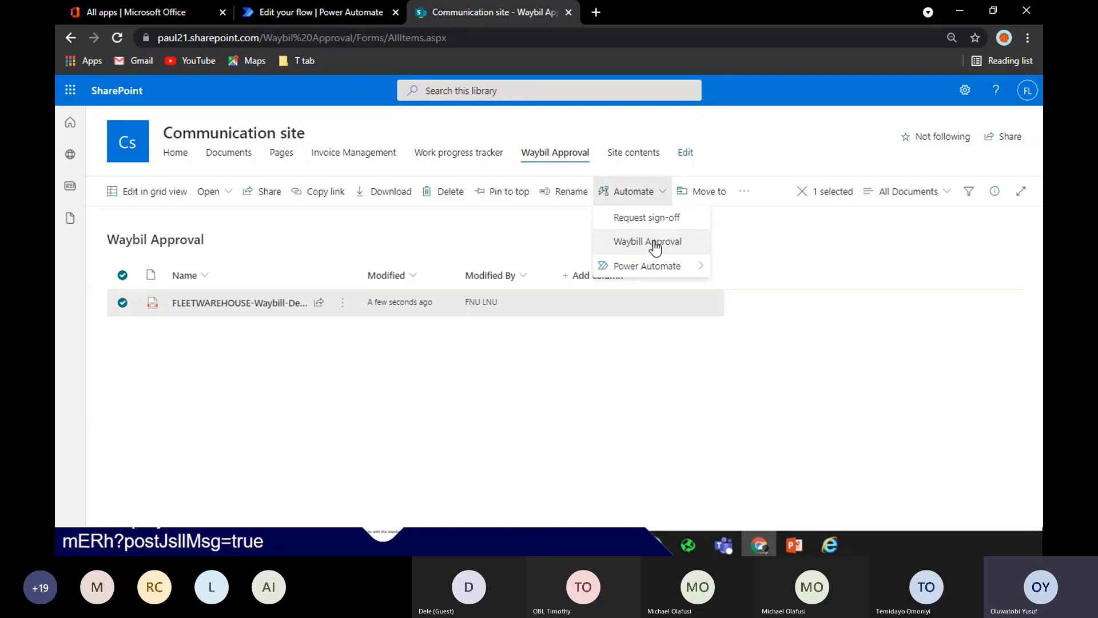
click(651, 242)
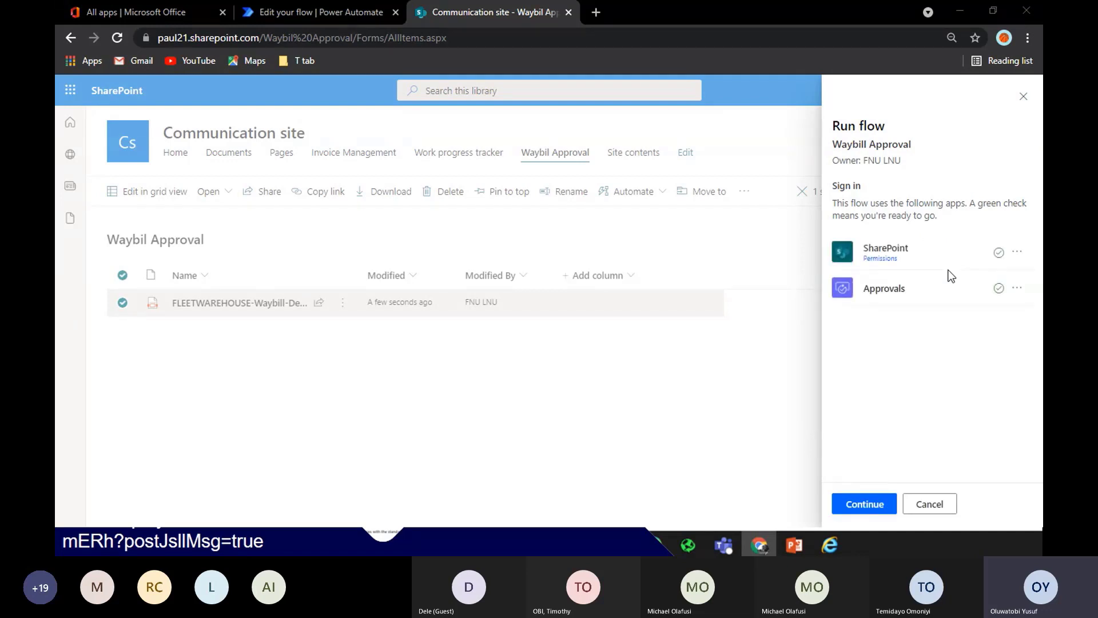
click(884, 504)
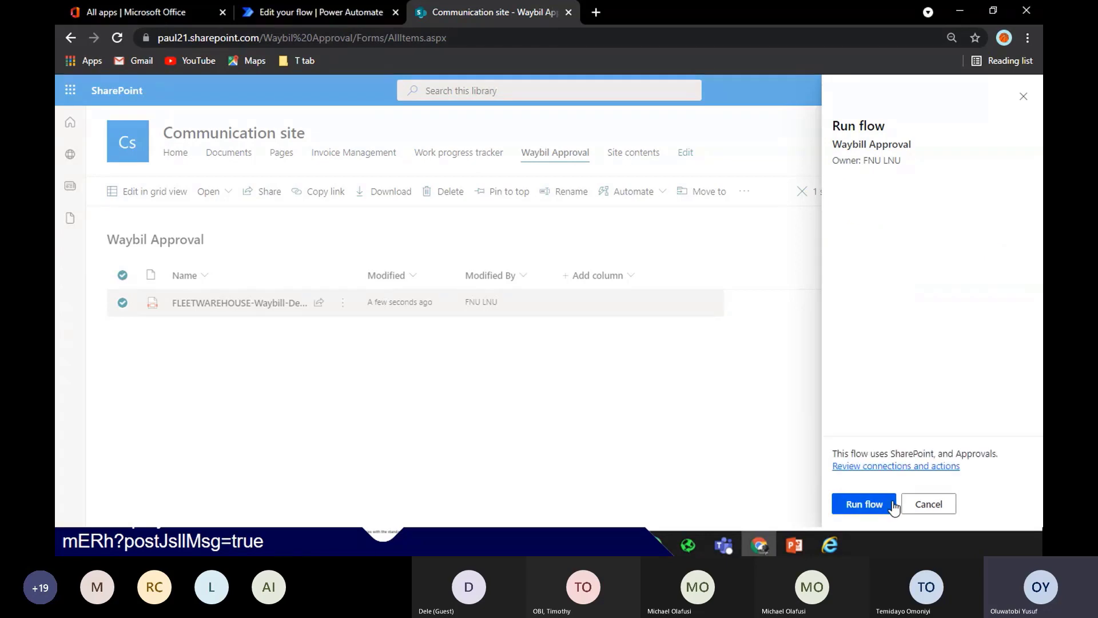
click(883, 504)
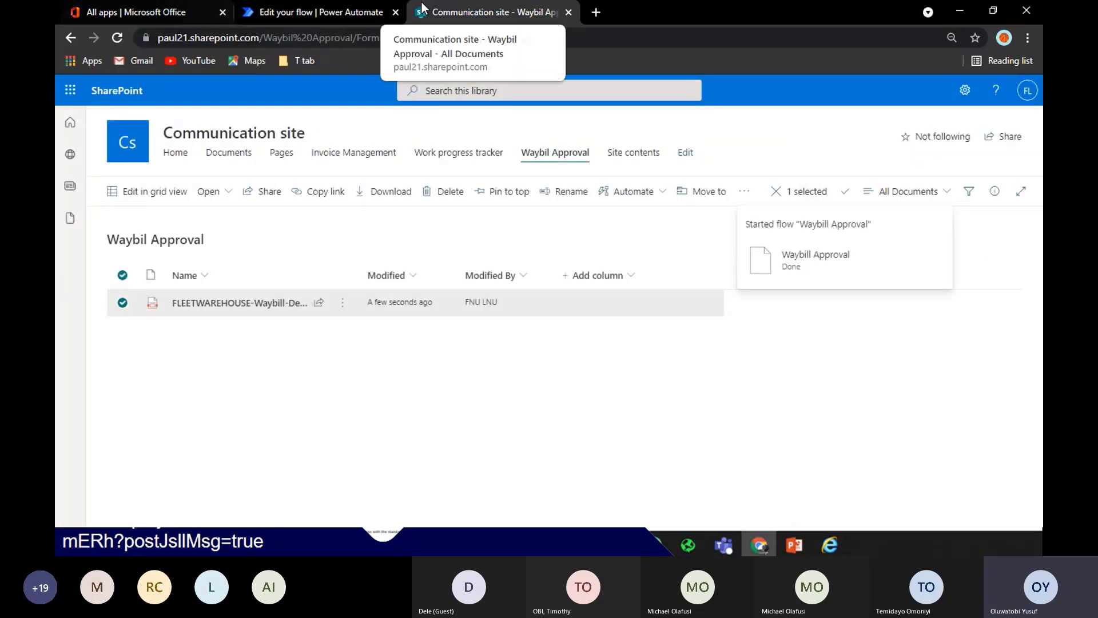
Open the latest Waybill Approval run from the 28-day run history, pending at the approval
click(332, 13)
click(212, 124)
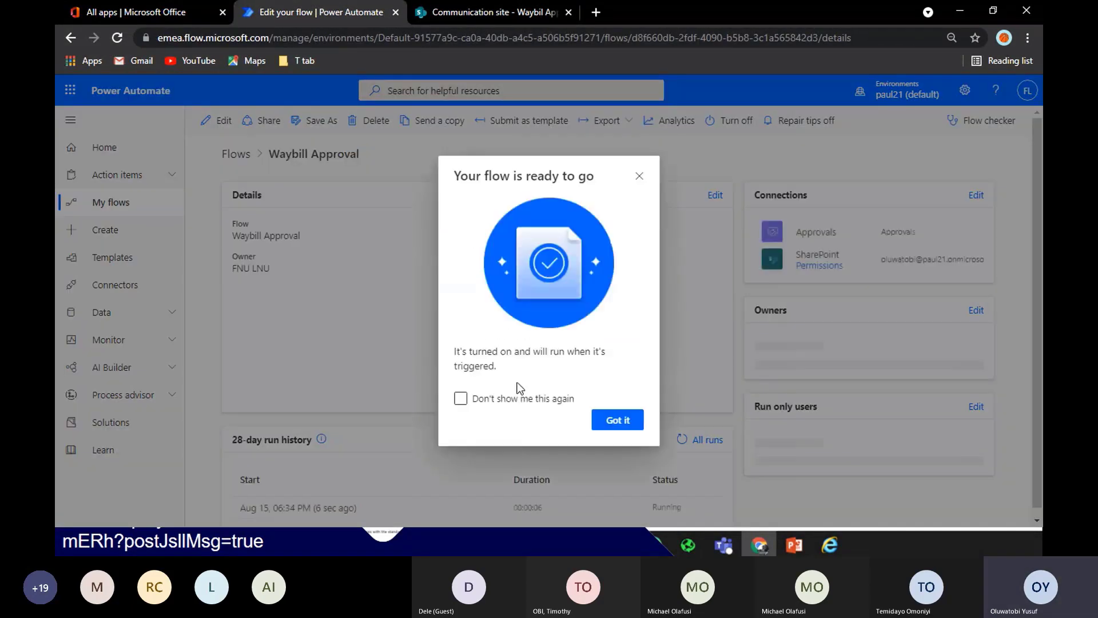
click(618, 420)
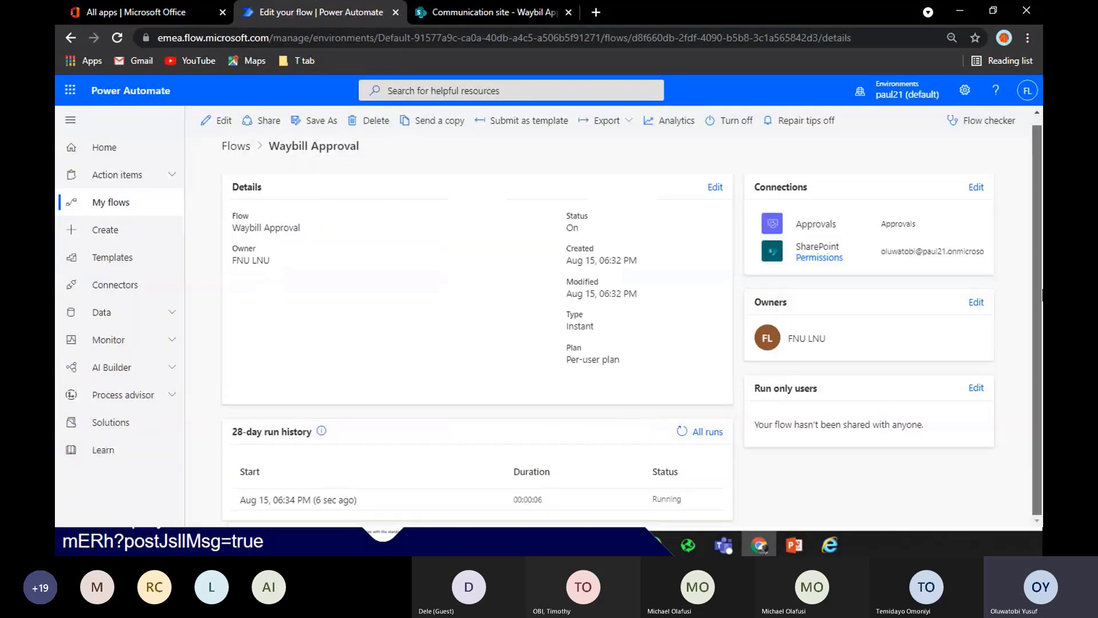
click(338, 501)
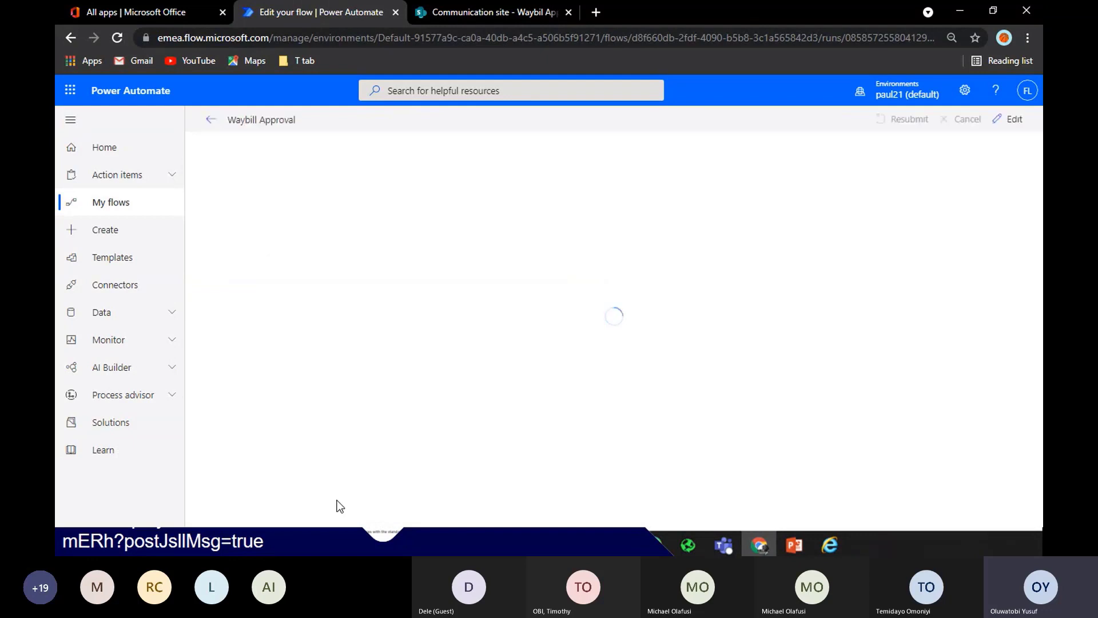
click(211, 122)
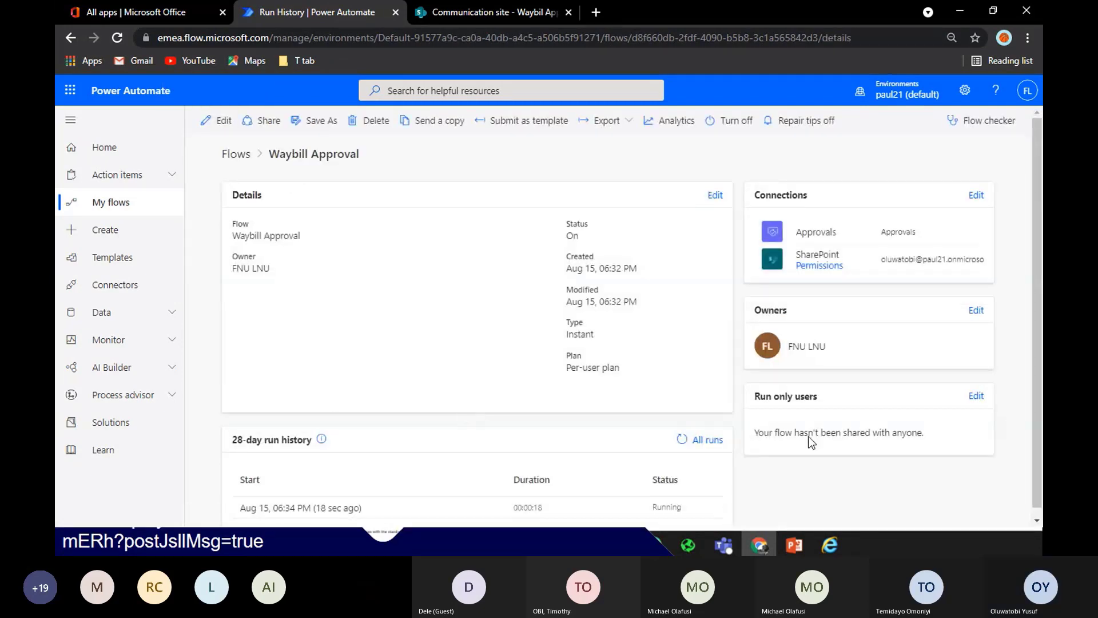
drag(1038, 400, 1039, 413)
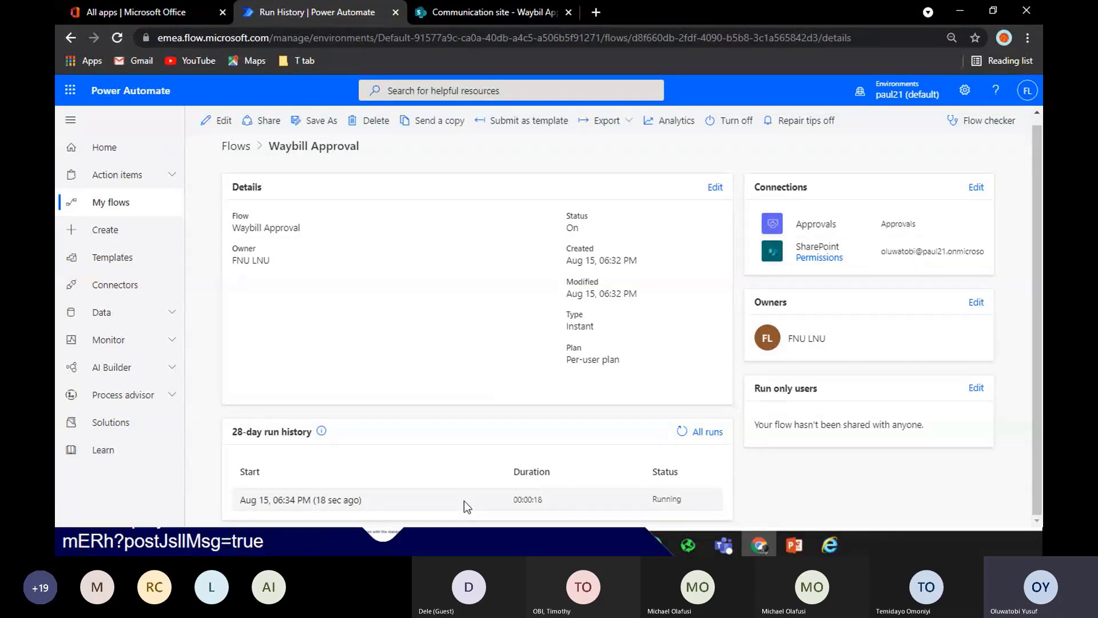
click(359, 501)
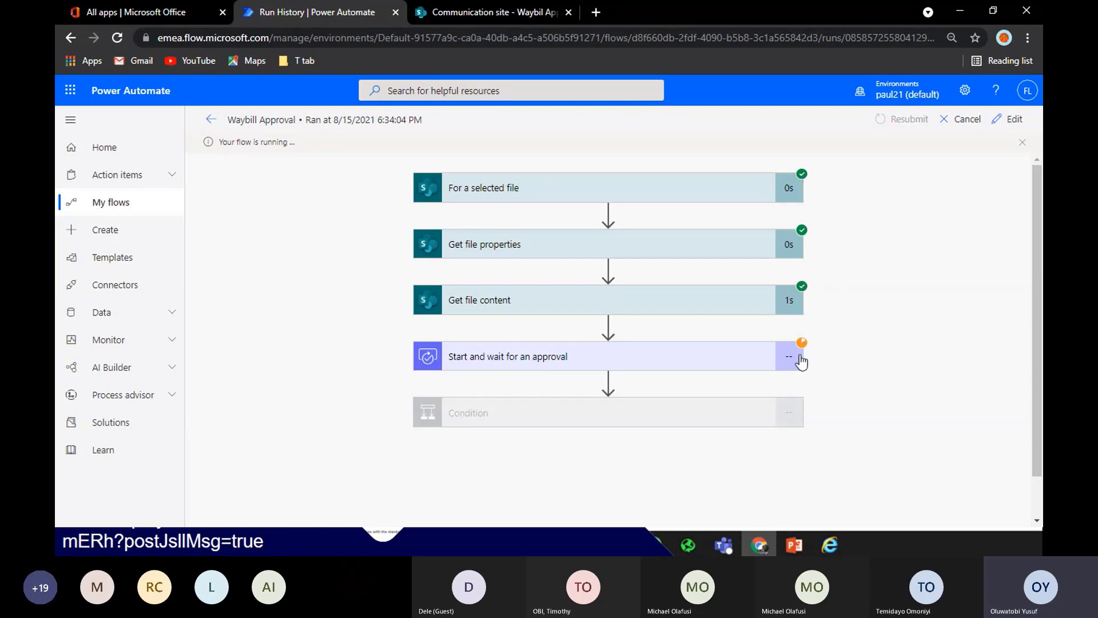
Open the 'Waybil Approval for FLEETWAREHOUSE' request email in the Outlook Inbox
click(156, 15)
click(71, 331)
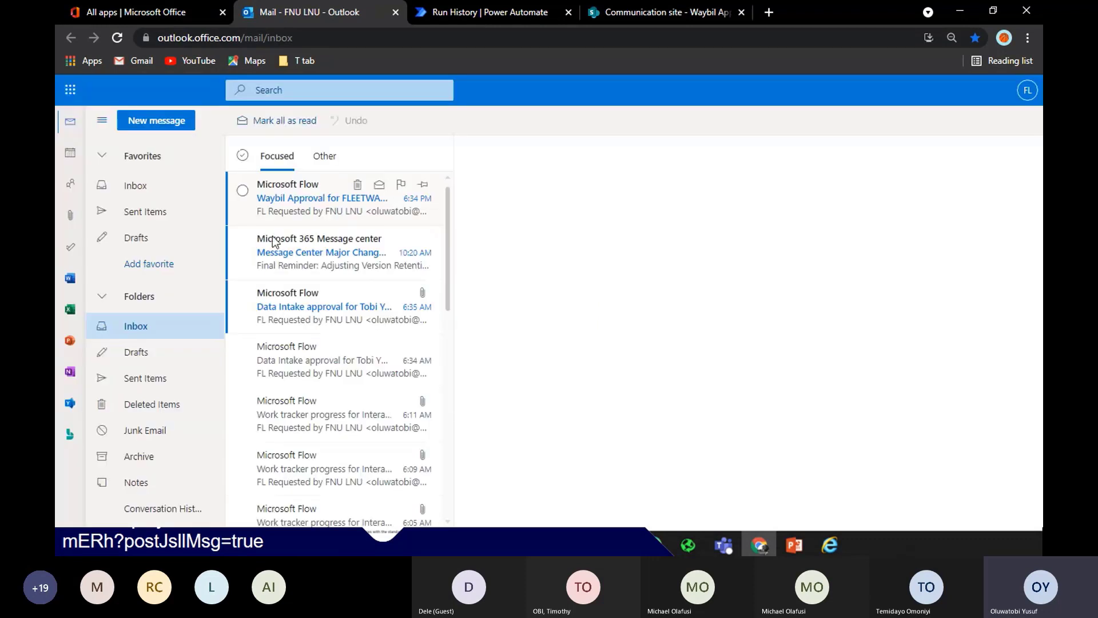
click(321, 211)
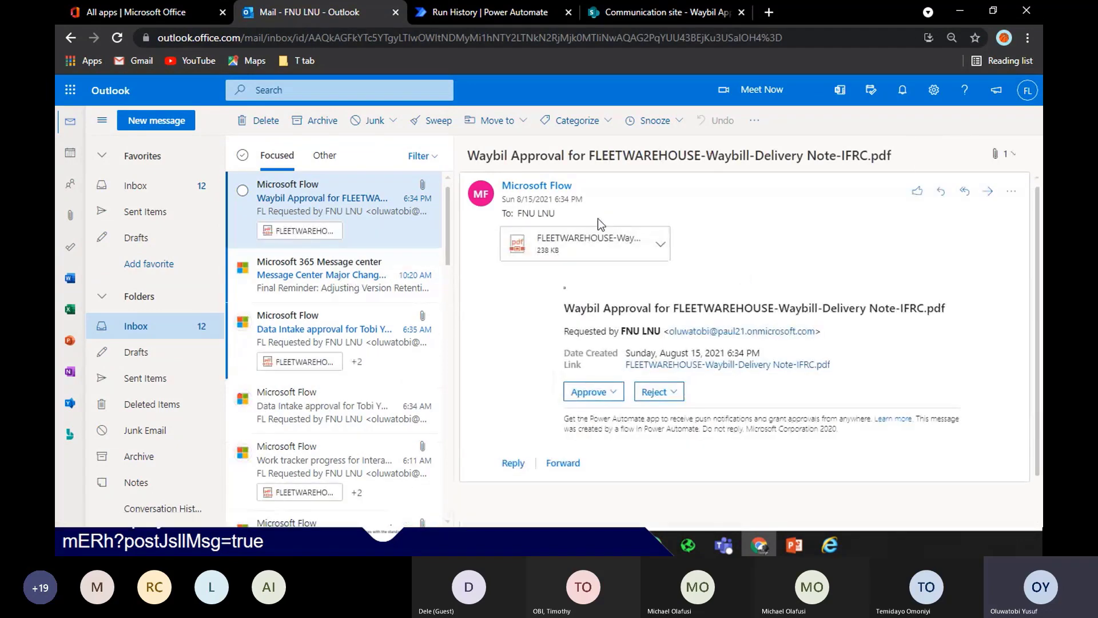
Preview the attached FLEETWAREHOUSE waybill PDF
click(566, 249)
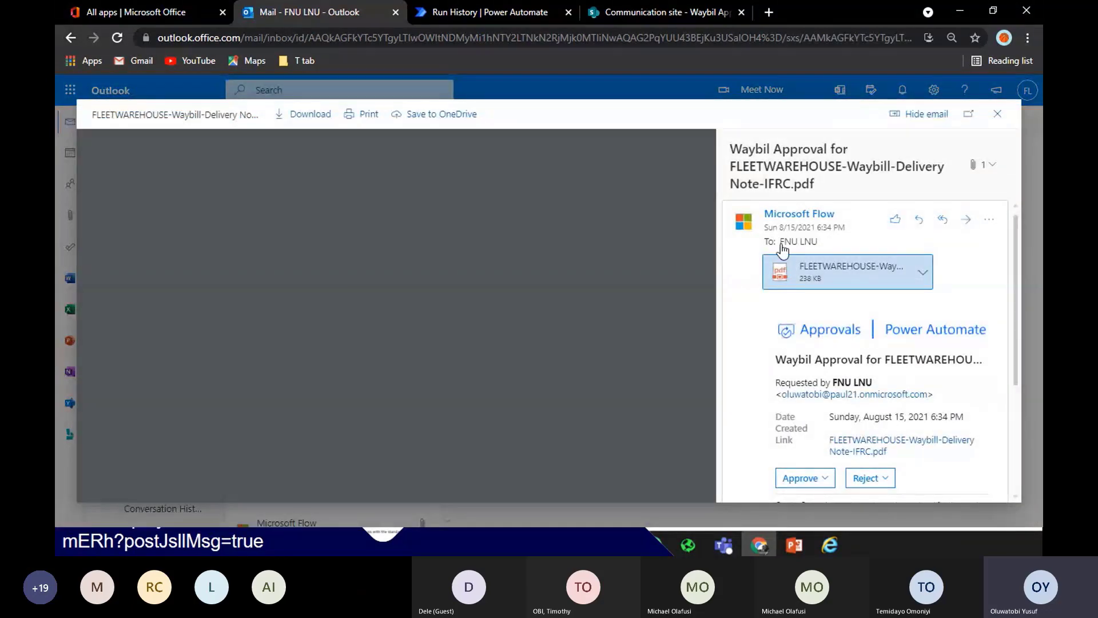
mouse_move(783, 250)
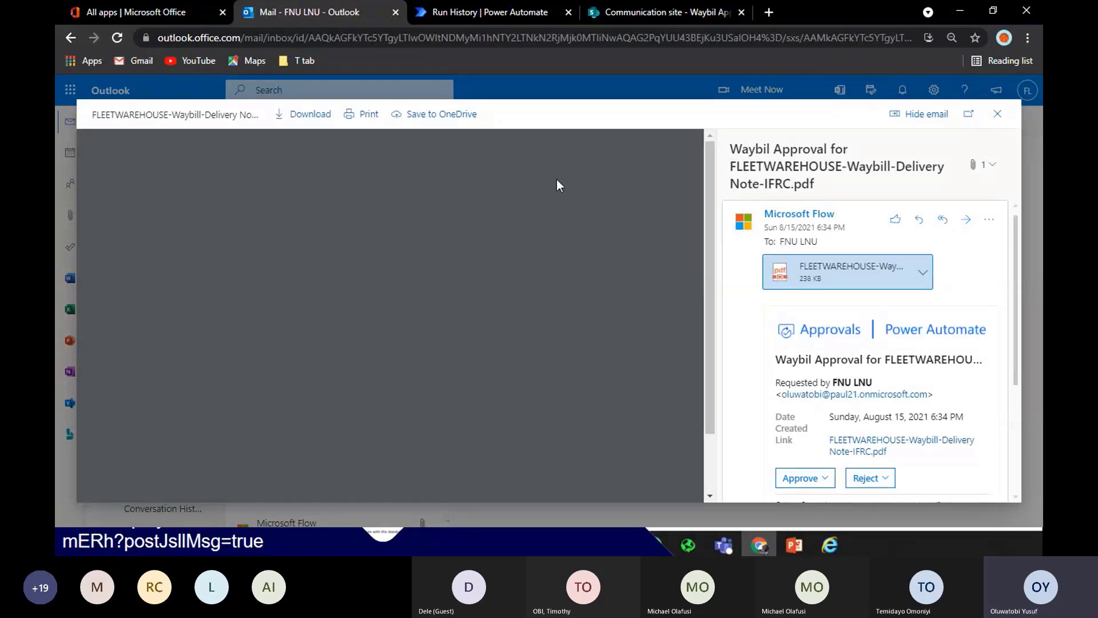
drag(709, 173, 709, 315)
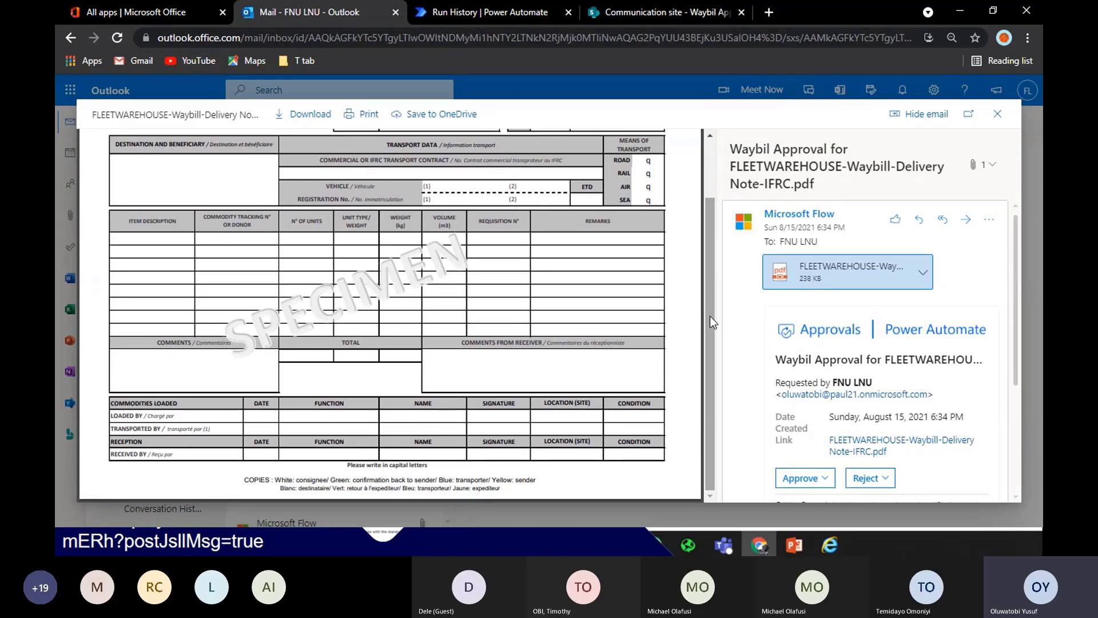
scroll(699, 215, up, 3)
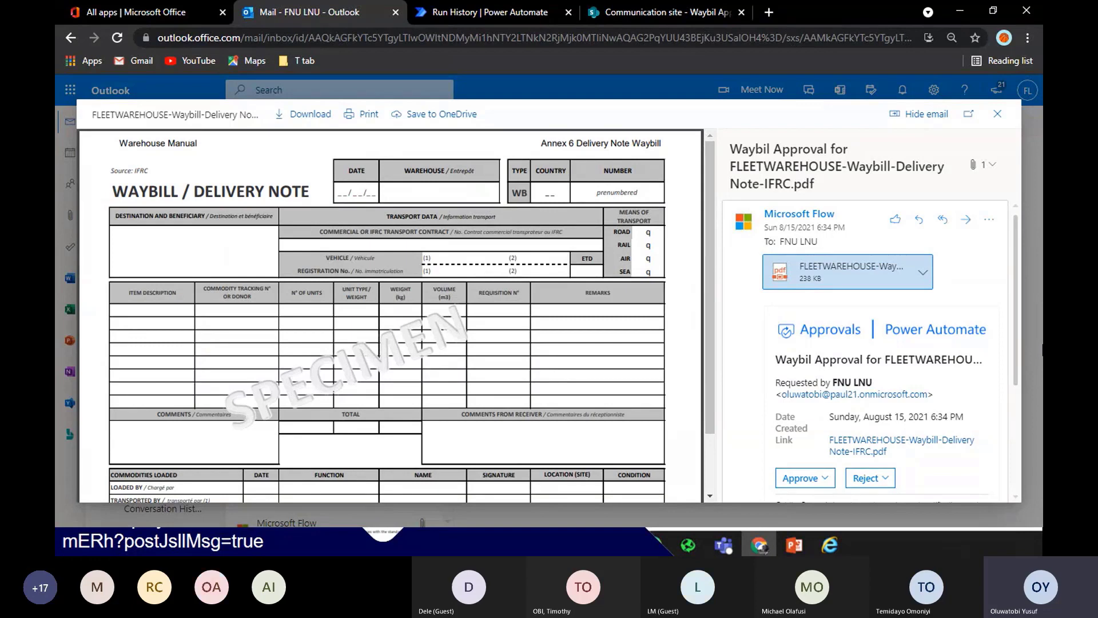
scroll(1018, 306, down, 2)
drag(1016, 370, 1018, 434)
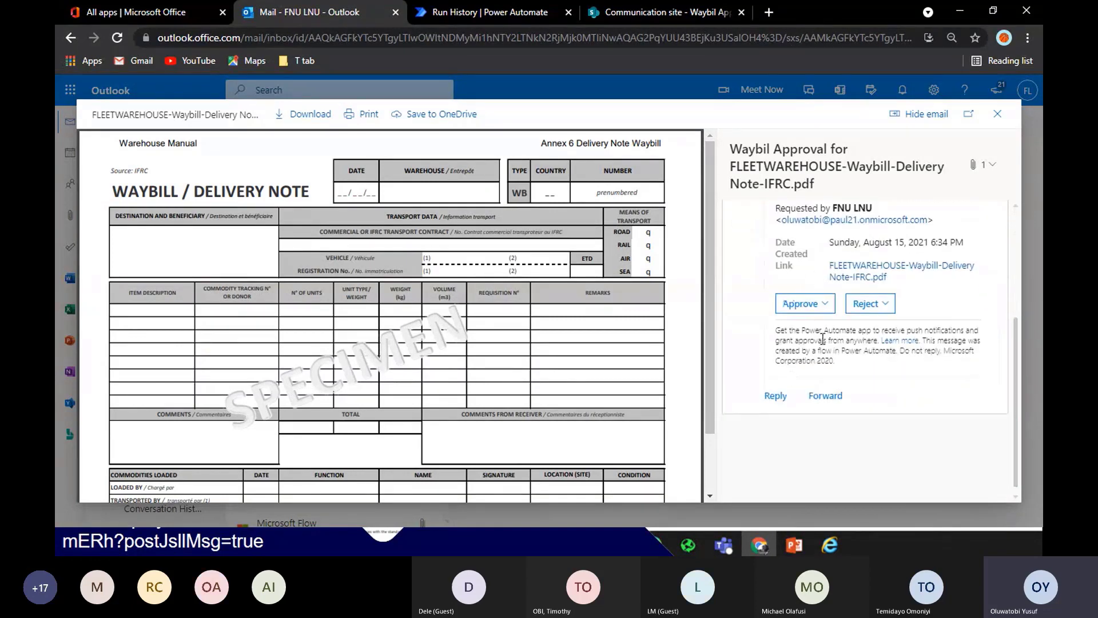
Approve the request with the comment 'Confirmed' and close the attachment preview
click(808, 304)
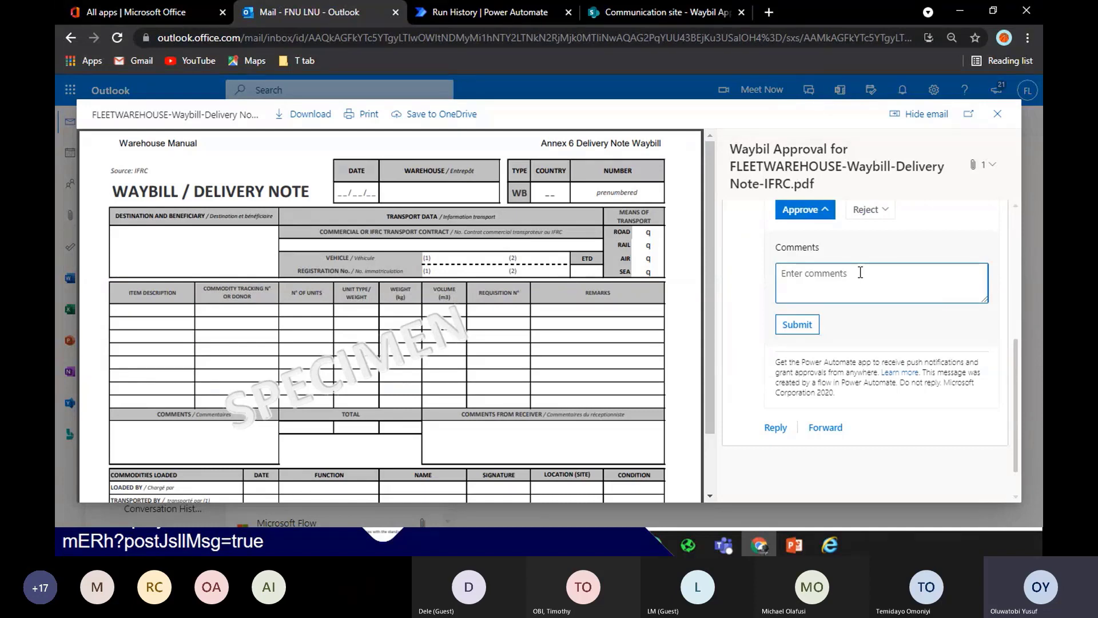
text(Confirmed)
click(794, 325)
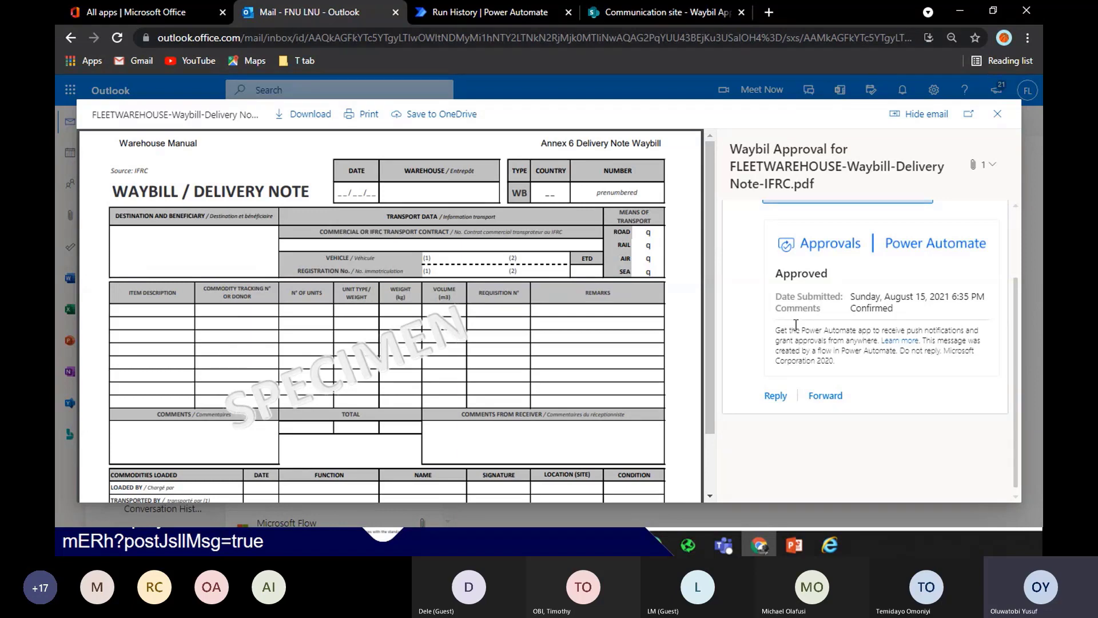
scroll(1018, 311, up, 2)
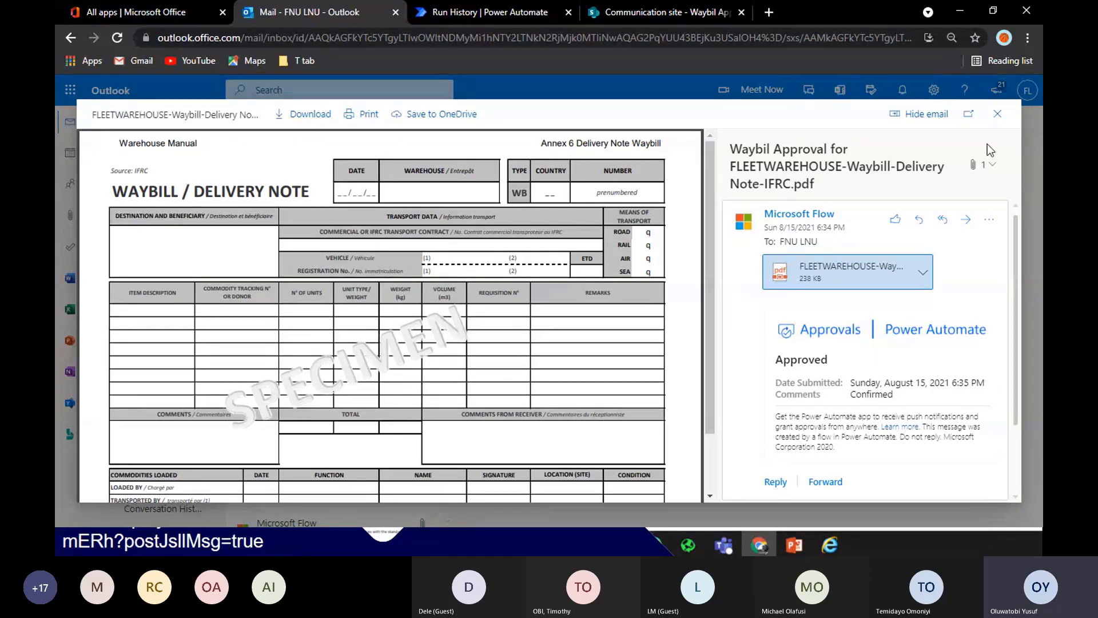
click(998, 116)
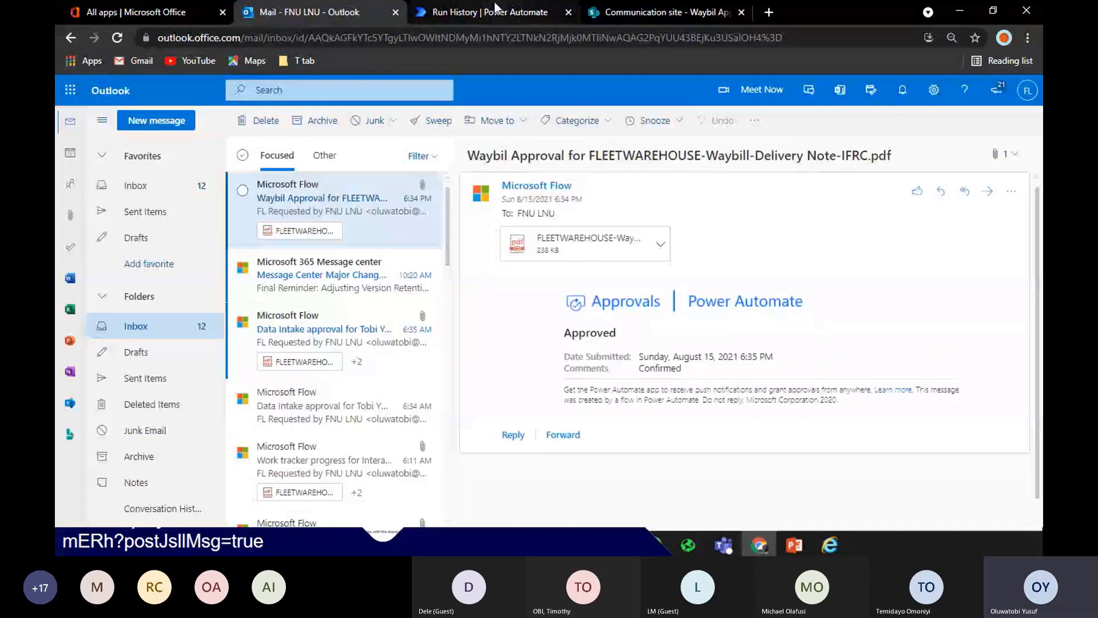
click(496, 12)
Check the run's results: Condition true, If yes Compose succeeded, Compose 2 skipped
click(749, 410)
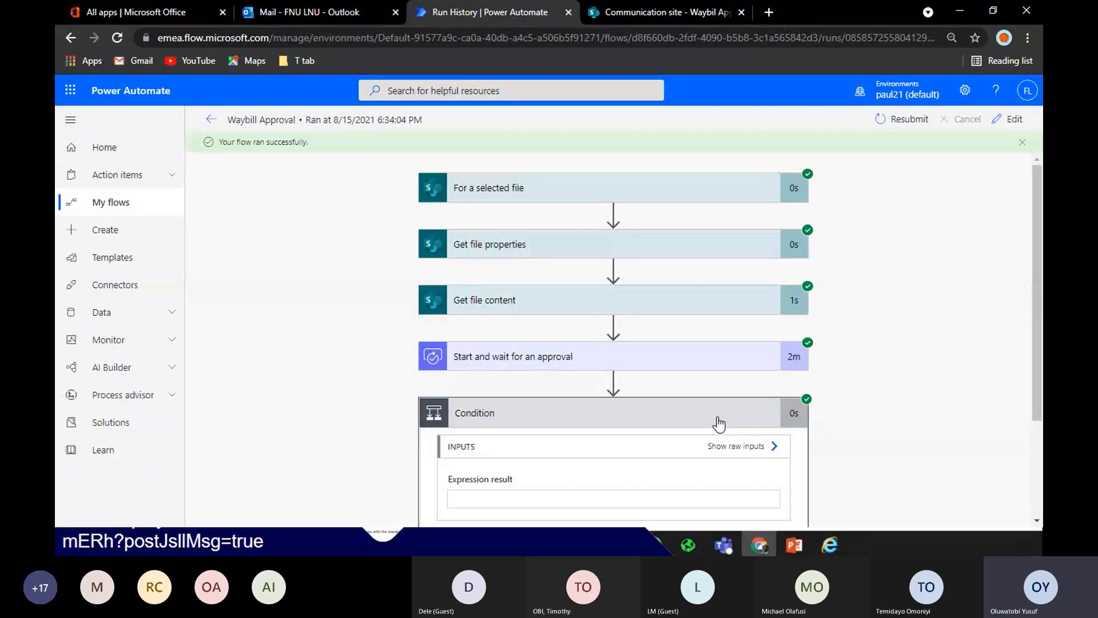
scroll(718, 421, down, 3)
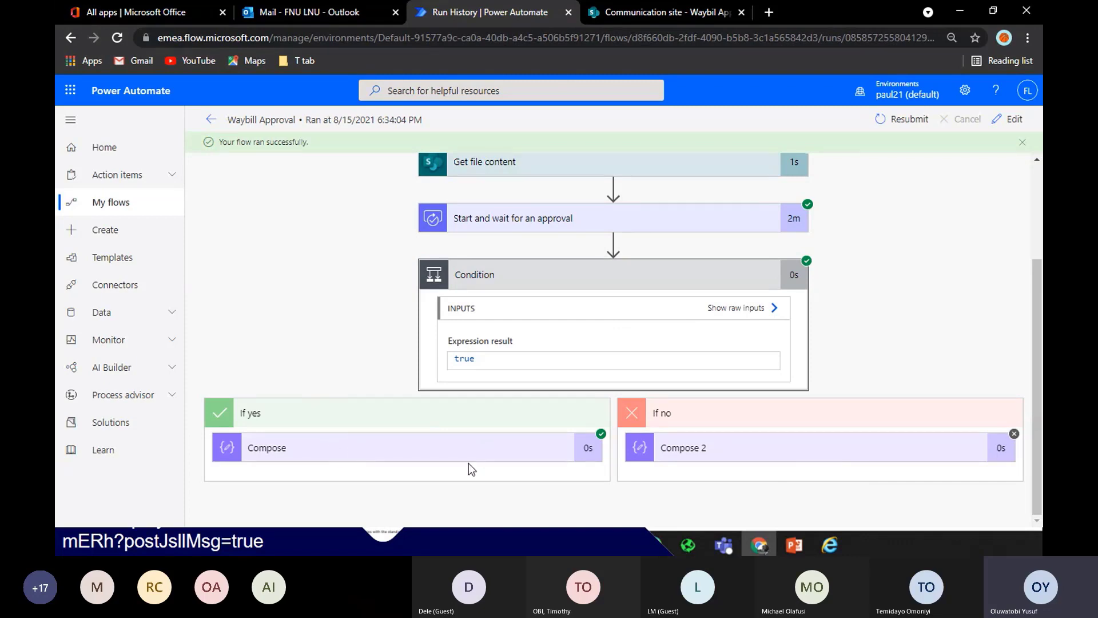
click(356, 458)
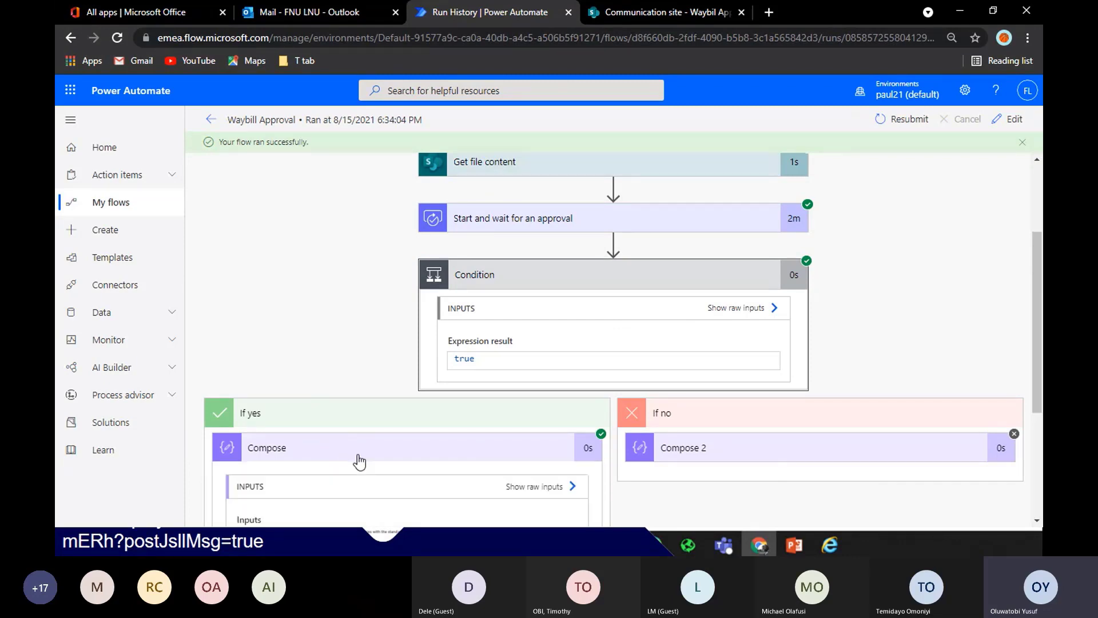
click(788, 454)
click(788, 454)
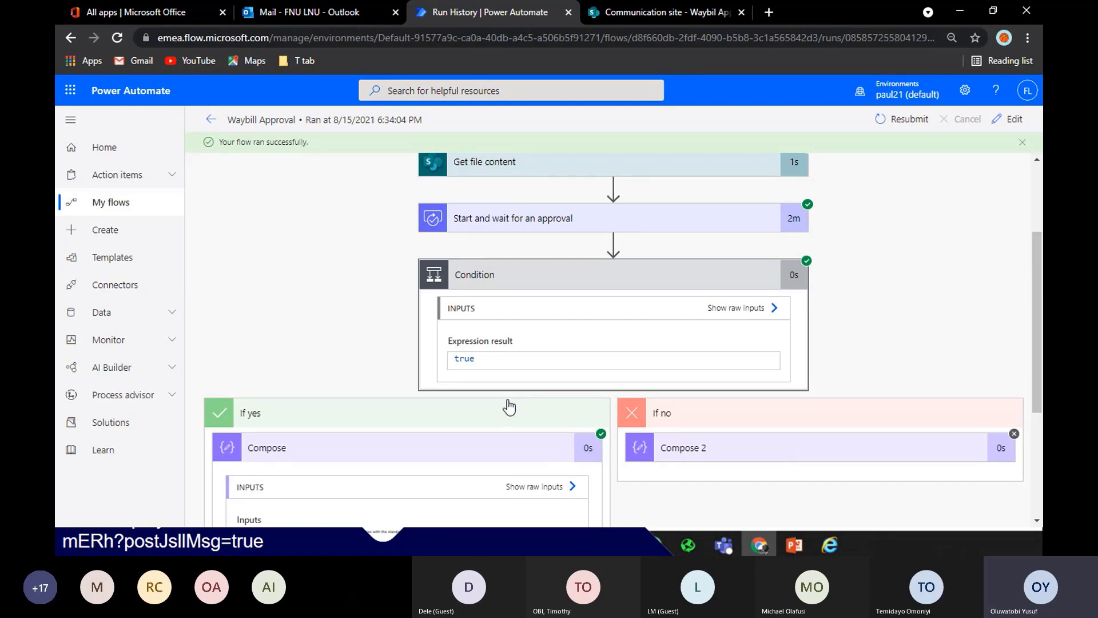
click(525, 450)
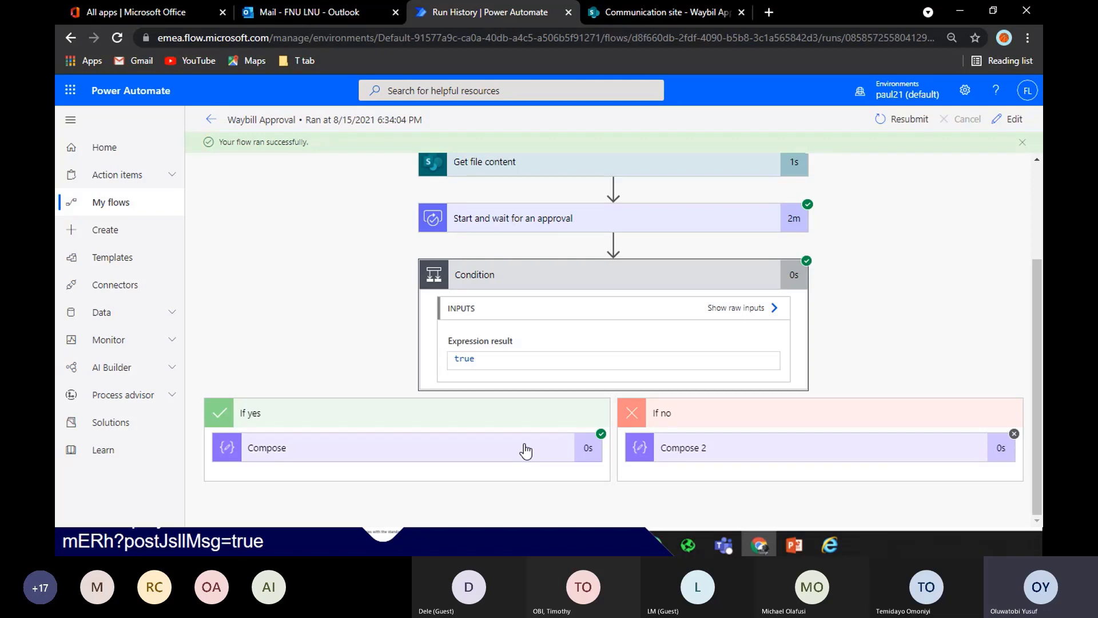
Confirm the Waybill Approval run succeeded and the approval email arrived in Outlook
click(211, 120)
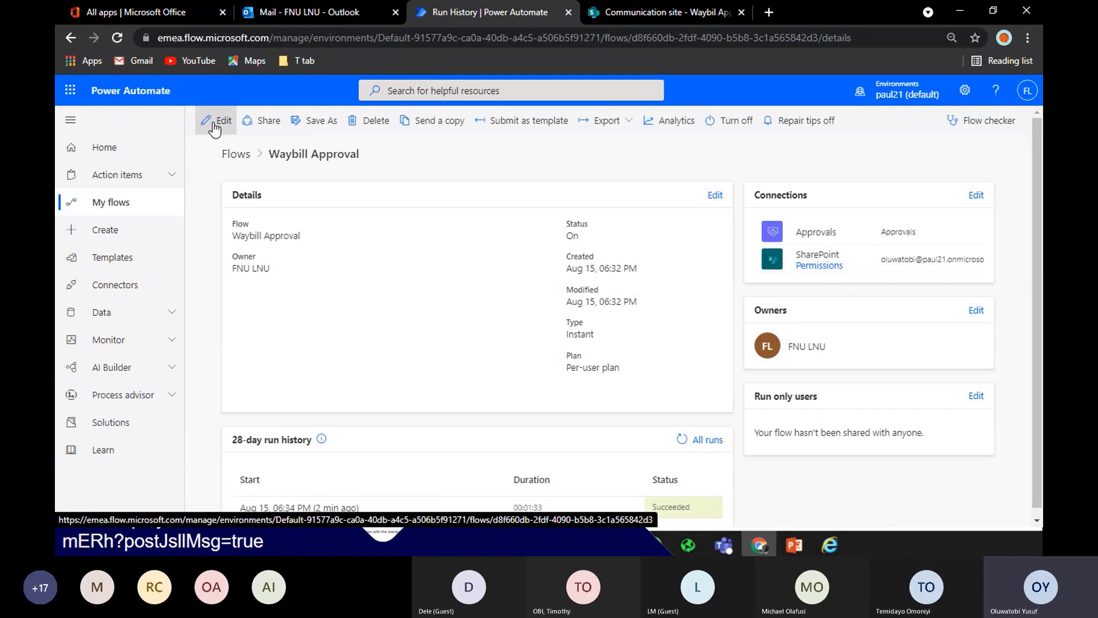
click(339, 14)
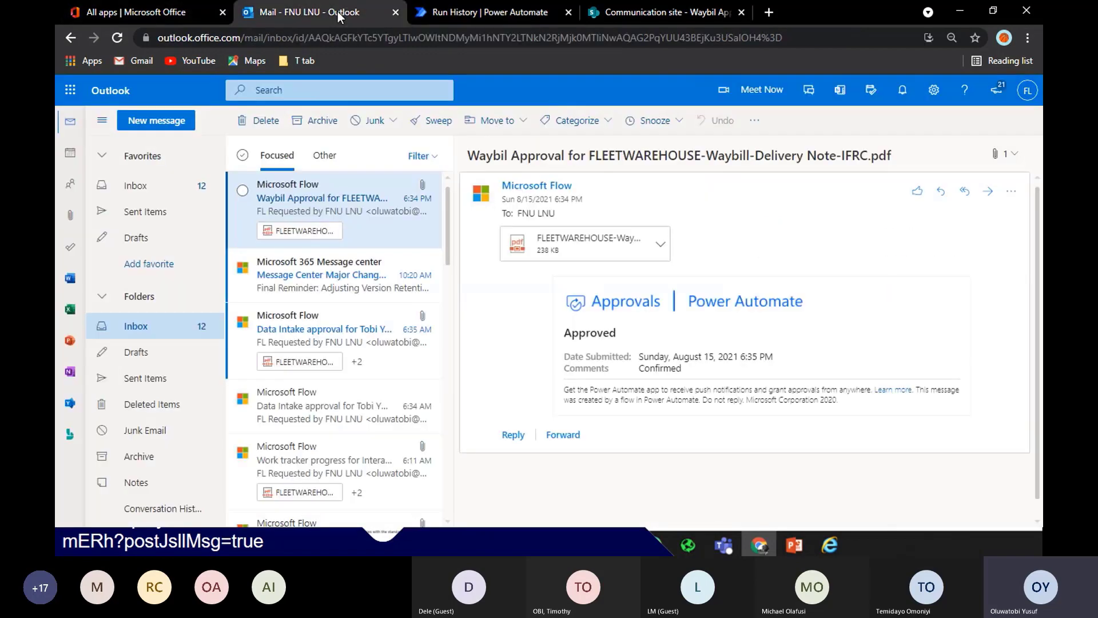
click(601, 22)
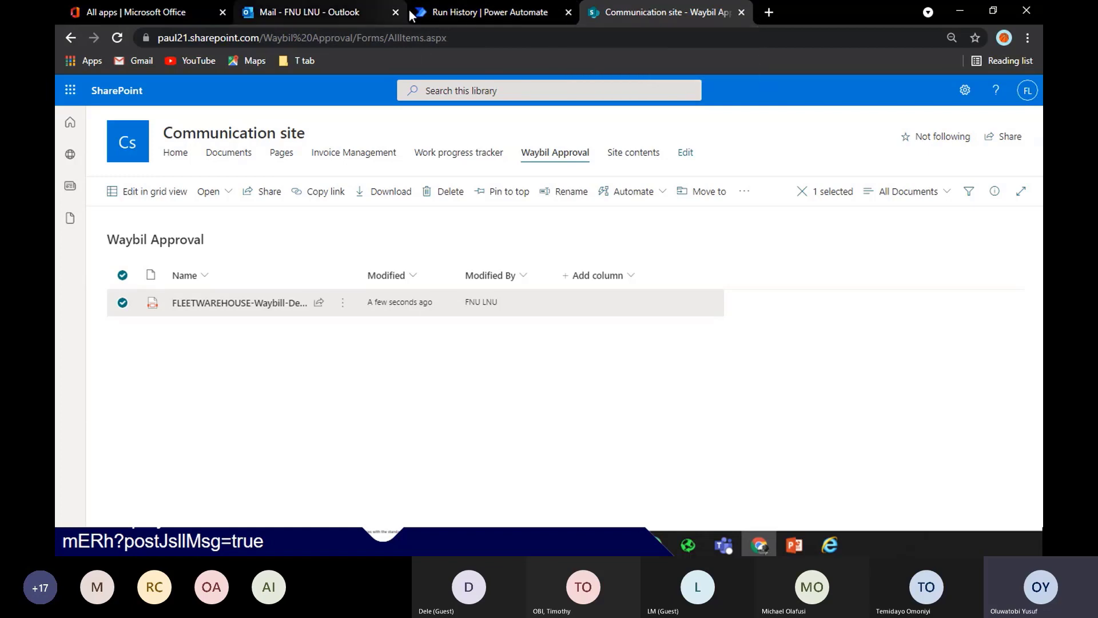
click(520, 12)
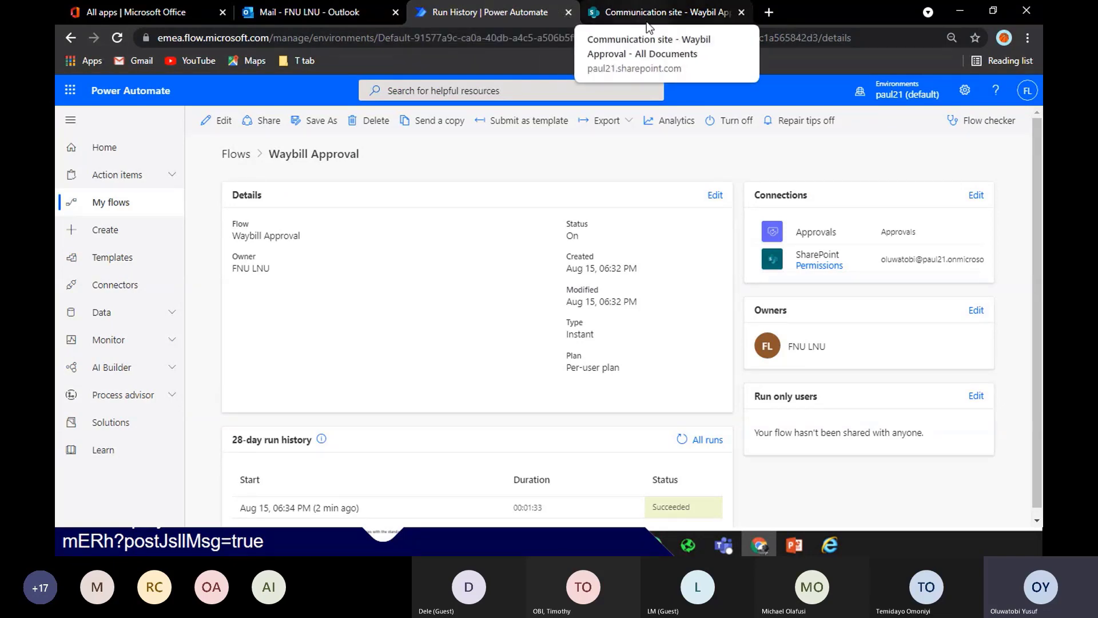
drag(506, 13, 725, 12)
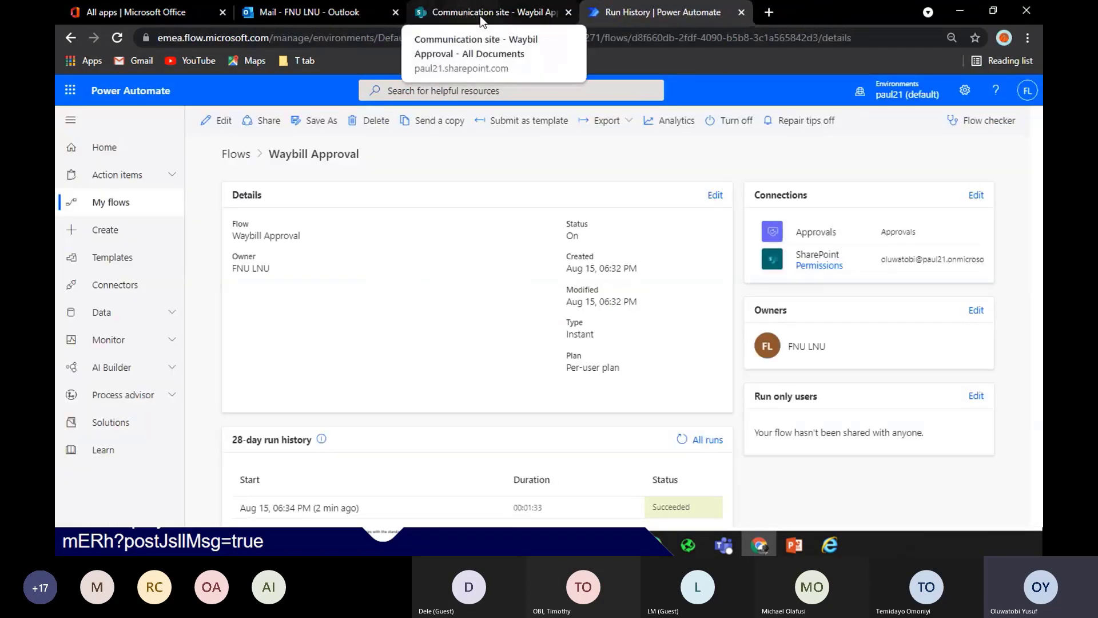
click(280, 10)
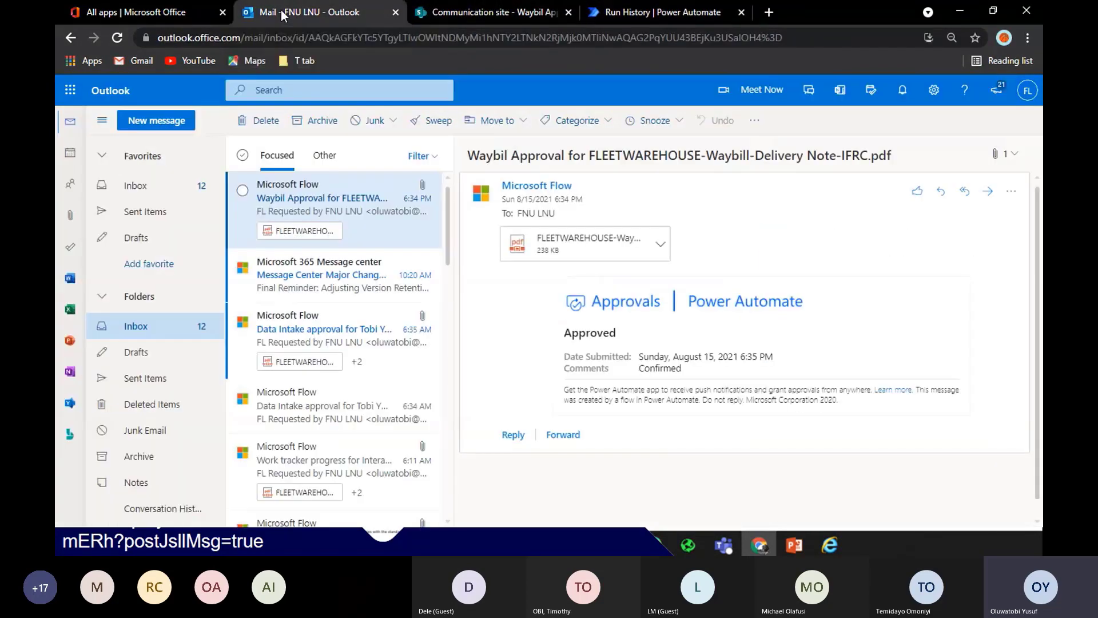
click(625, 12)
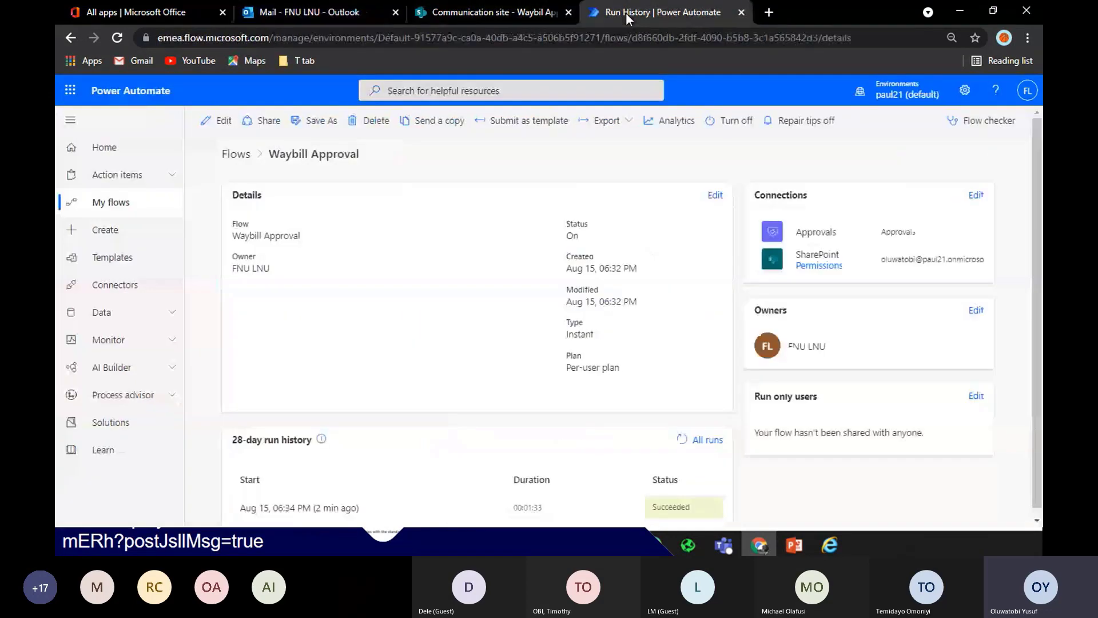
Open the My flows page in a new browser tab beside the others
right_click(136, 207)
click(188, 215)
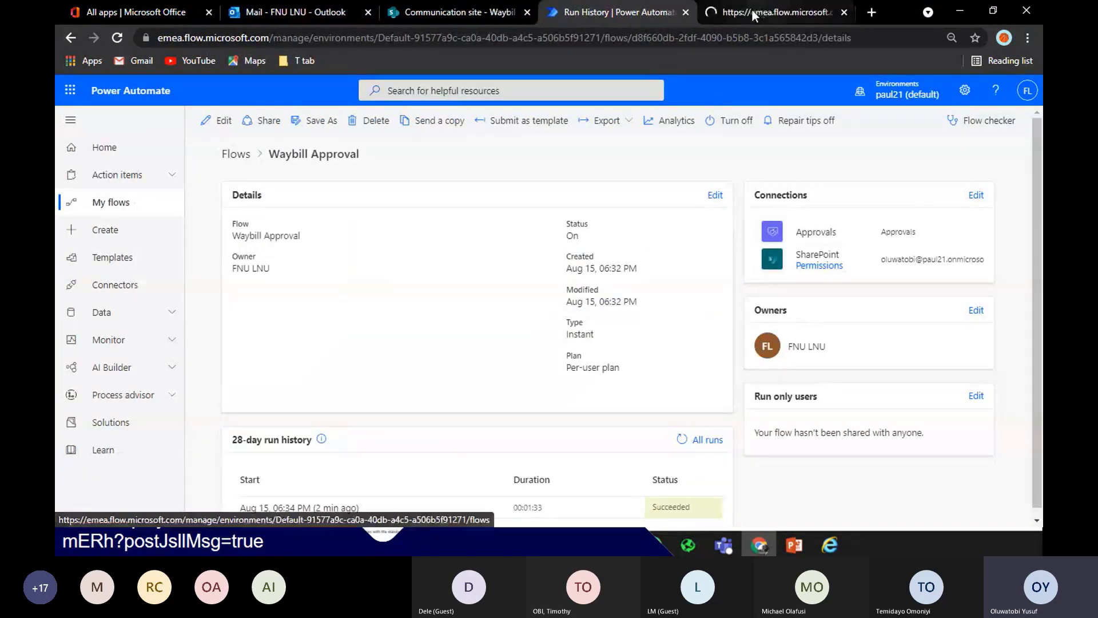
drag(751, 9, 414, 21)
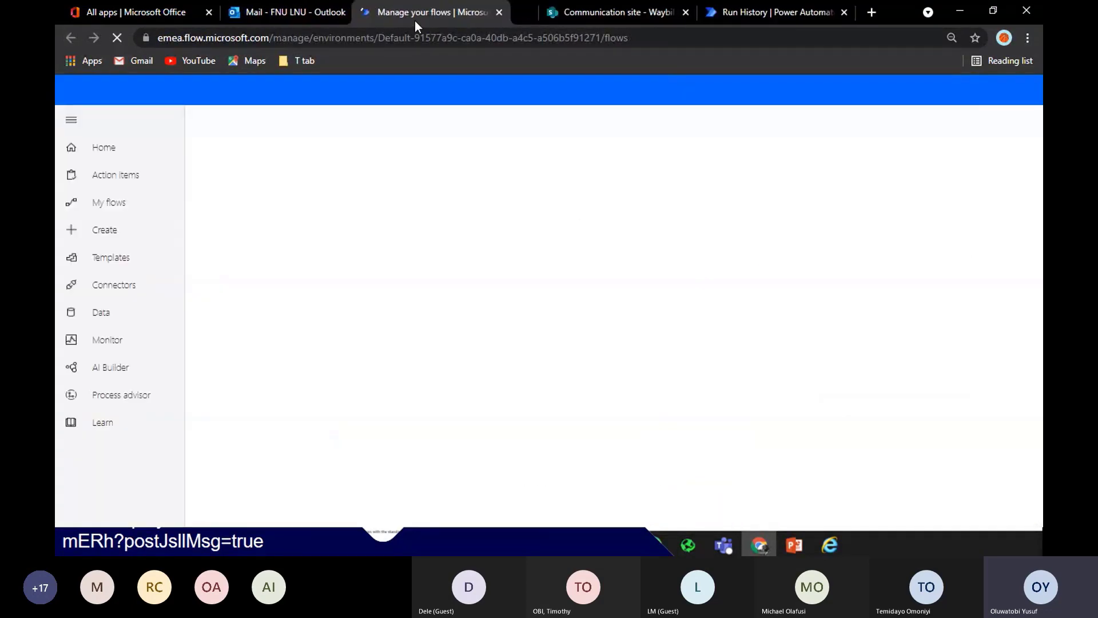
Deselect the waybill PDF and navigate to the Communication site home page
click(624, 15)
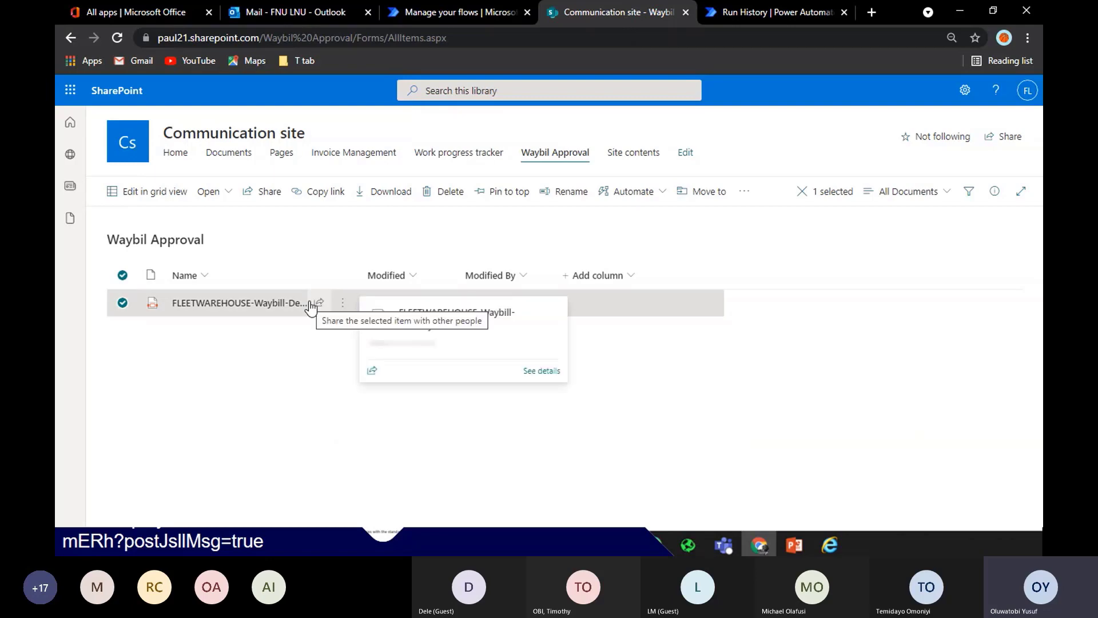
click(319, 364)
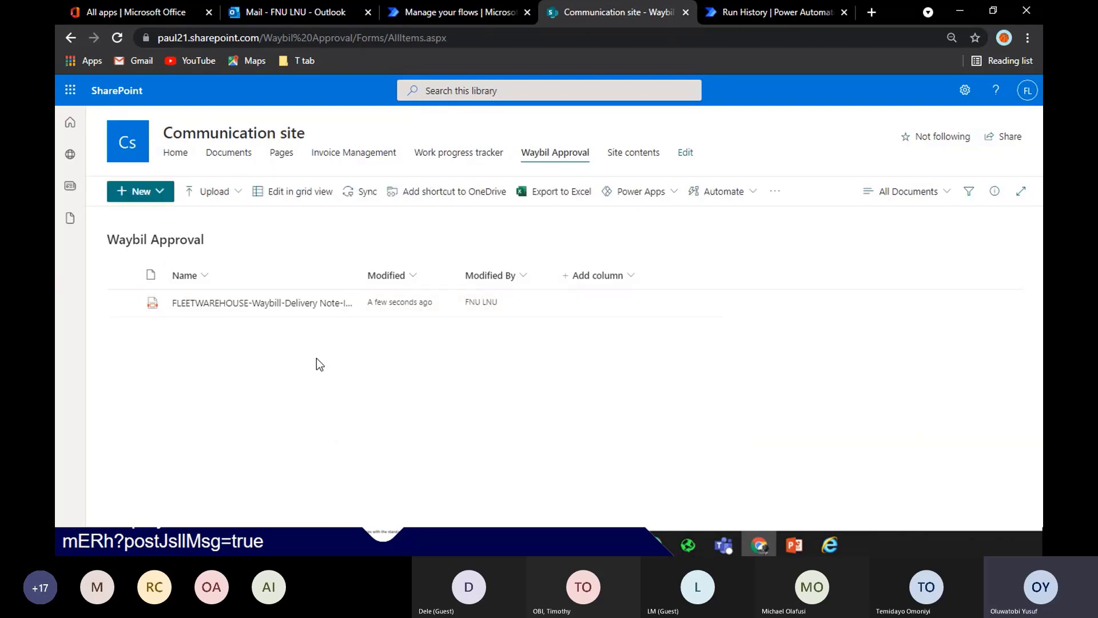
click(171, 153)
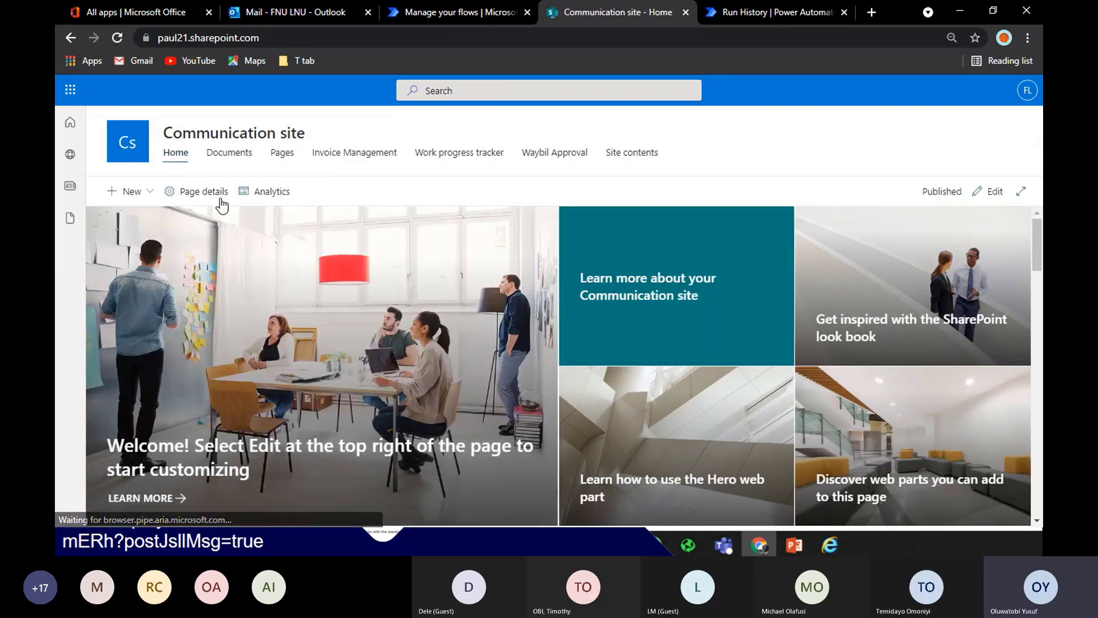
click(132, 191)
Start a new list and browse the Work progress tracker template's sample items and statuses
click(123, 218)
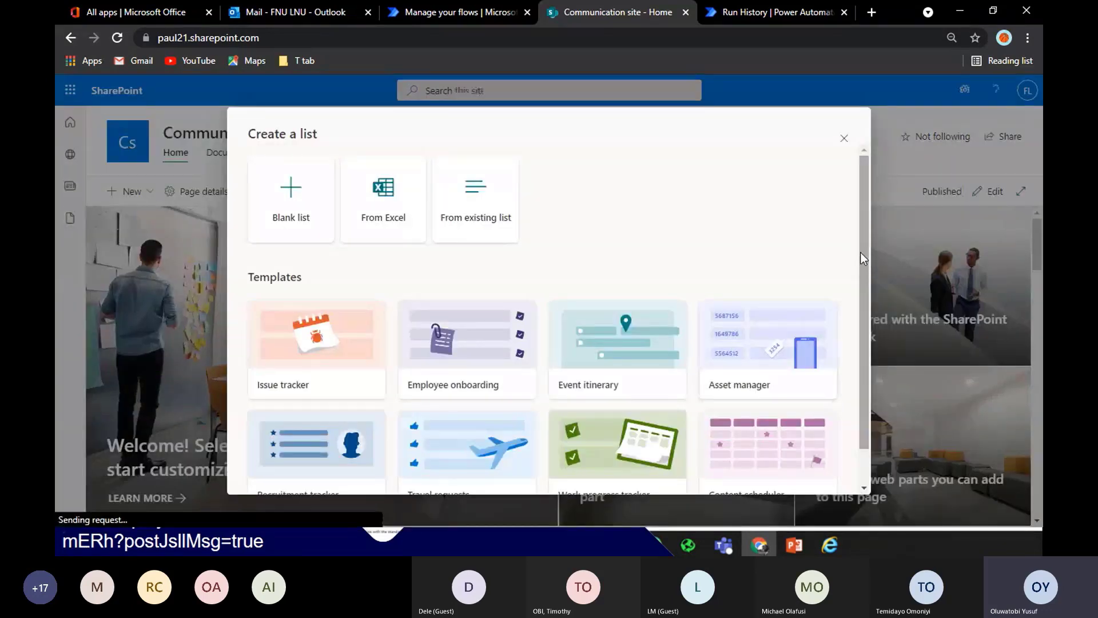
drag(862, 253, 857, 400)
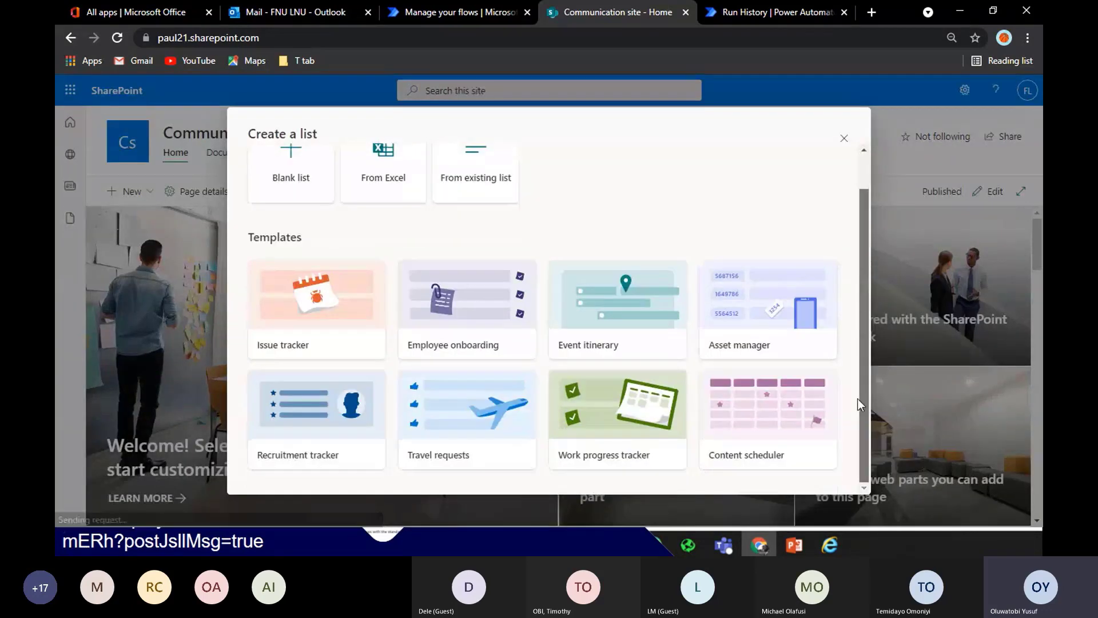
click(630, 403)
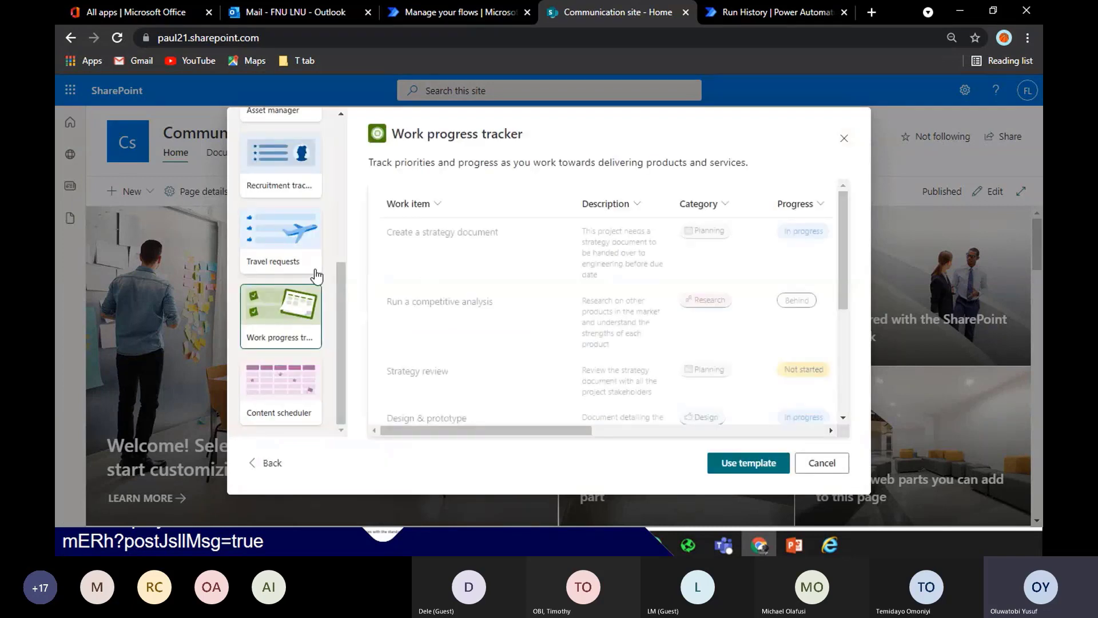
drag(342, 334, 341, 286)
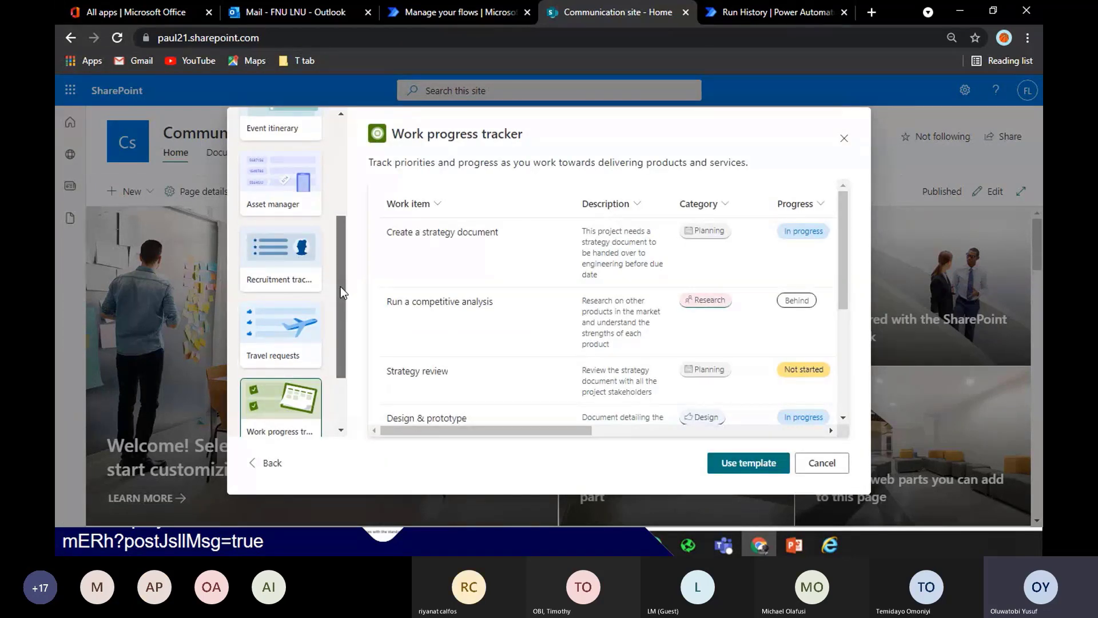
drag(341, 287, 337, 260)
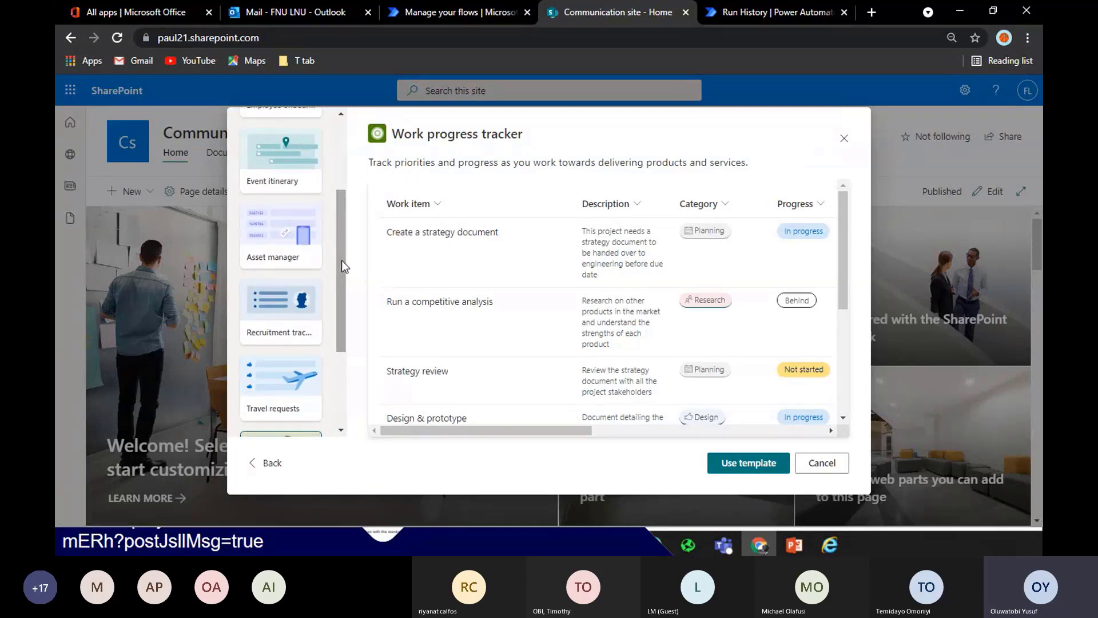
scroll(342, 259, down, 2)
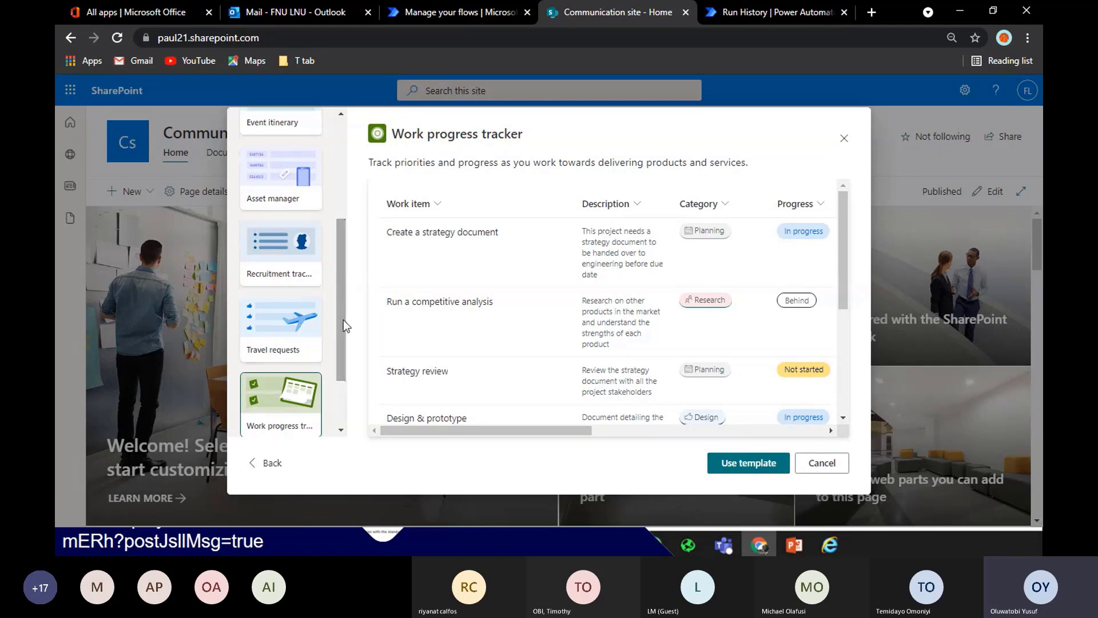
drag(343, 321, 341, 376)
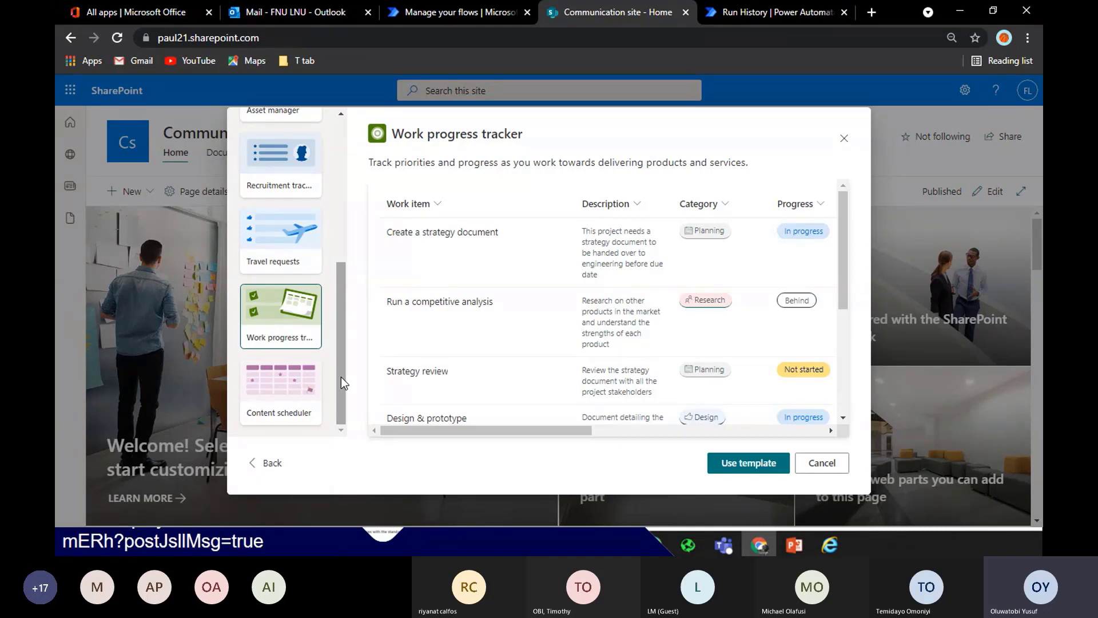
drag(341, 376, 349, 232)
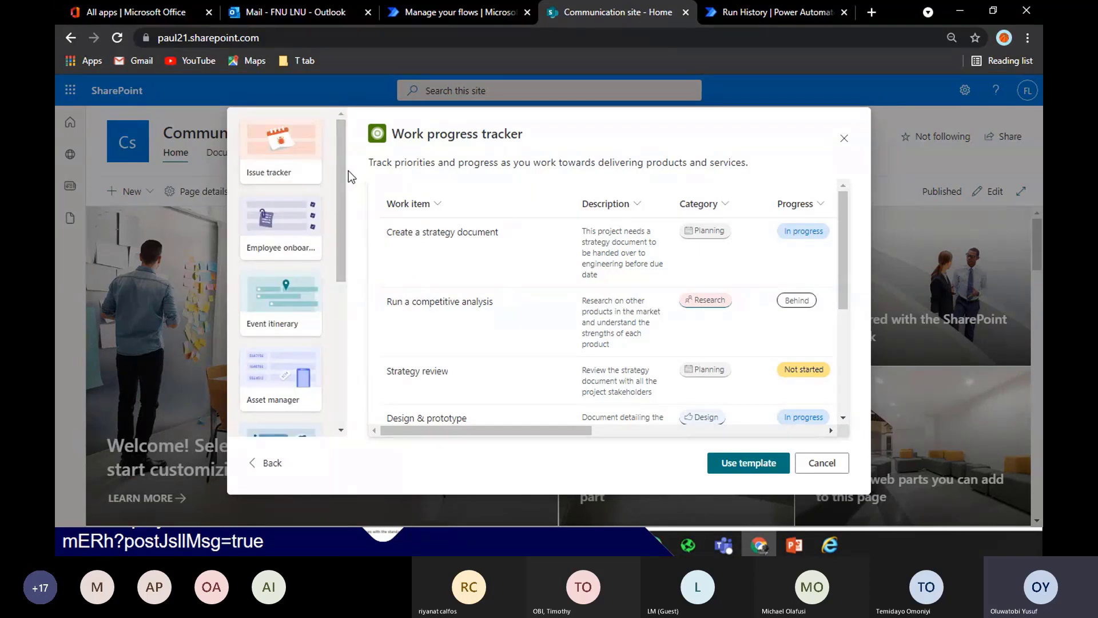
scroll(343, 167, down, 2)
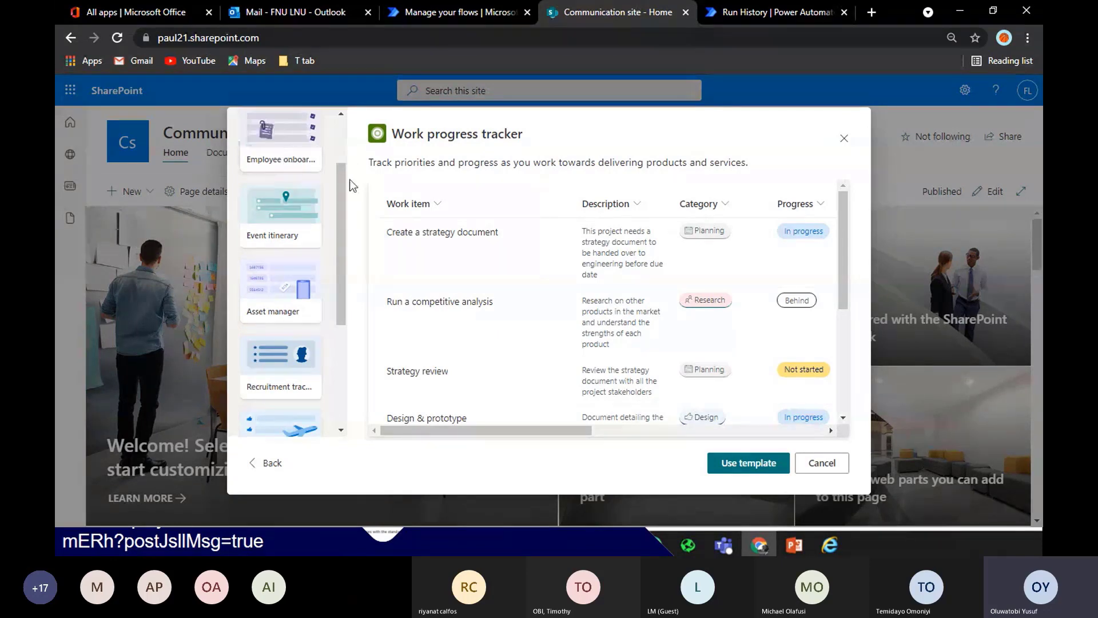
scroll(313, 355, down, 4)
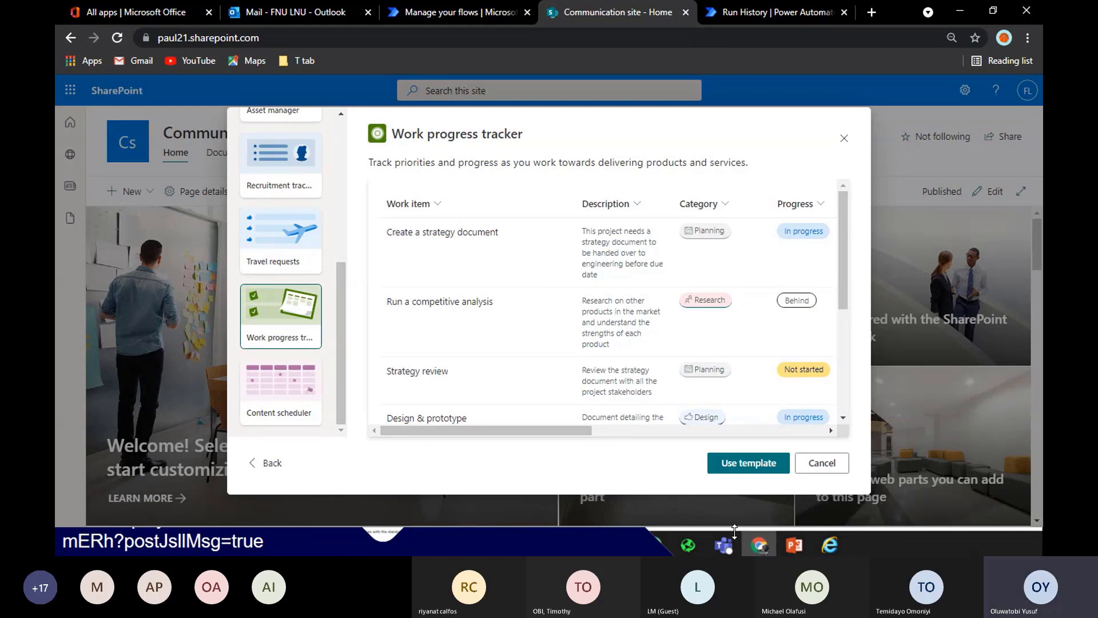
Use the template, rename the list to 'progress tracker', and create it
click(731, 475)
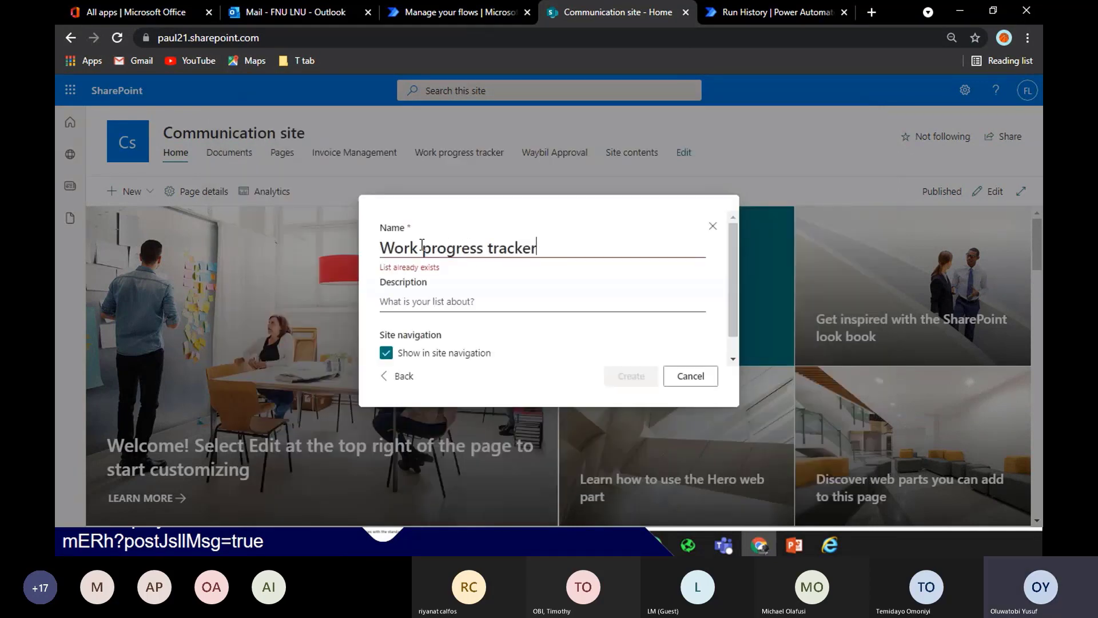
drag(424, 248, 369, 247)
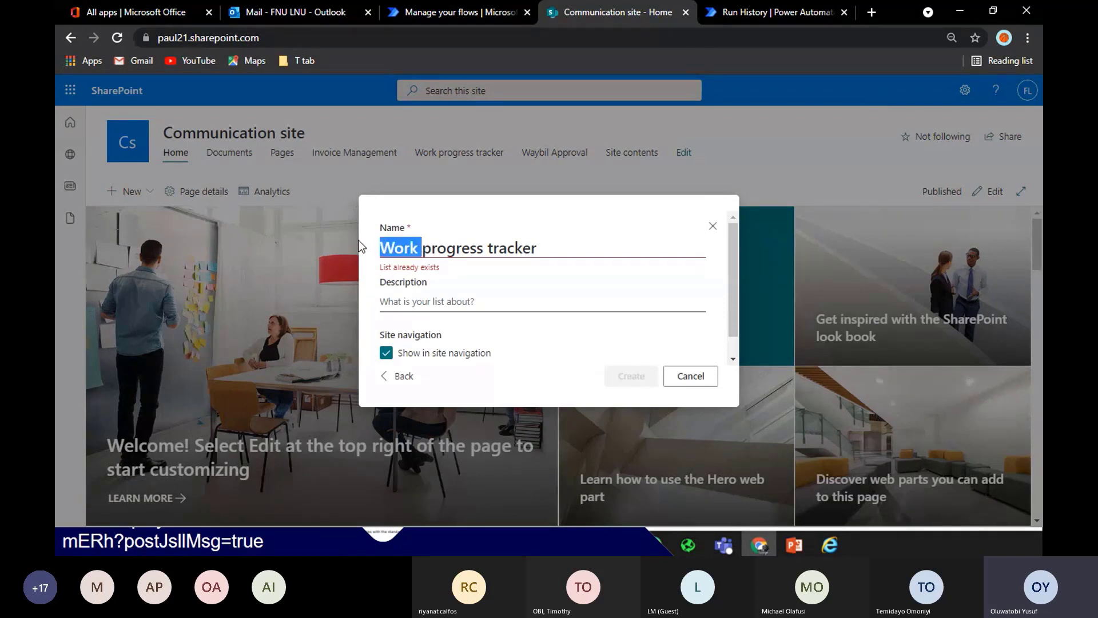
key(BackSpace)
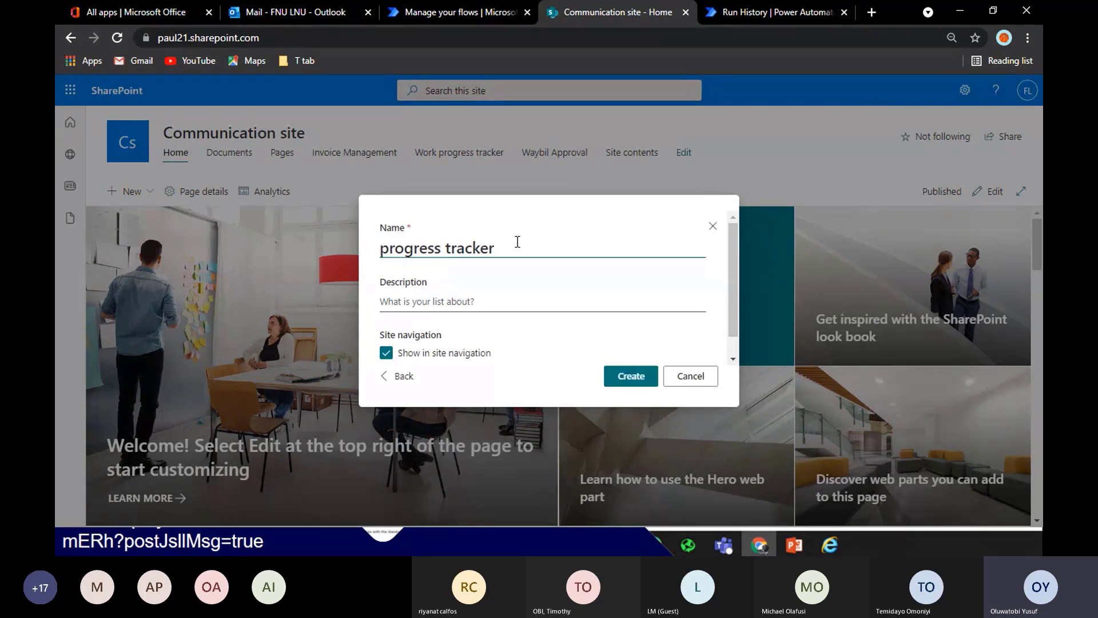
click(520, 252)
click(632, 378)
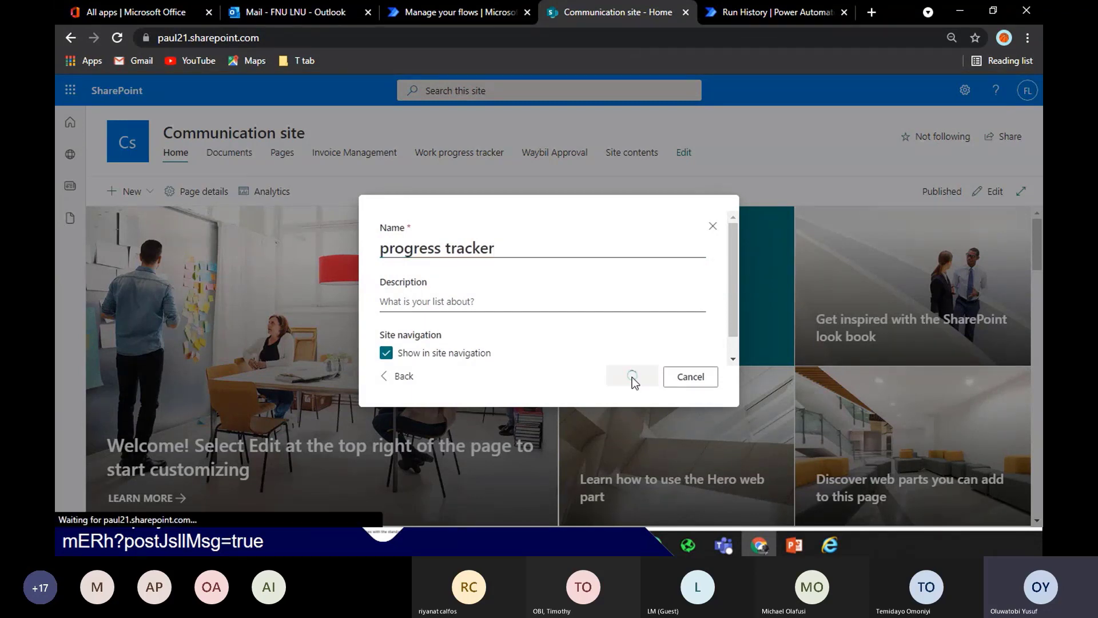
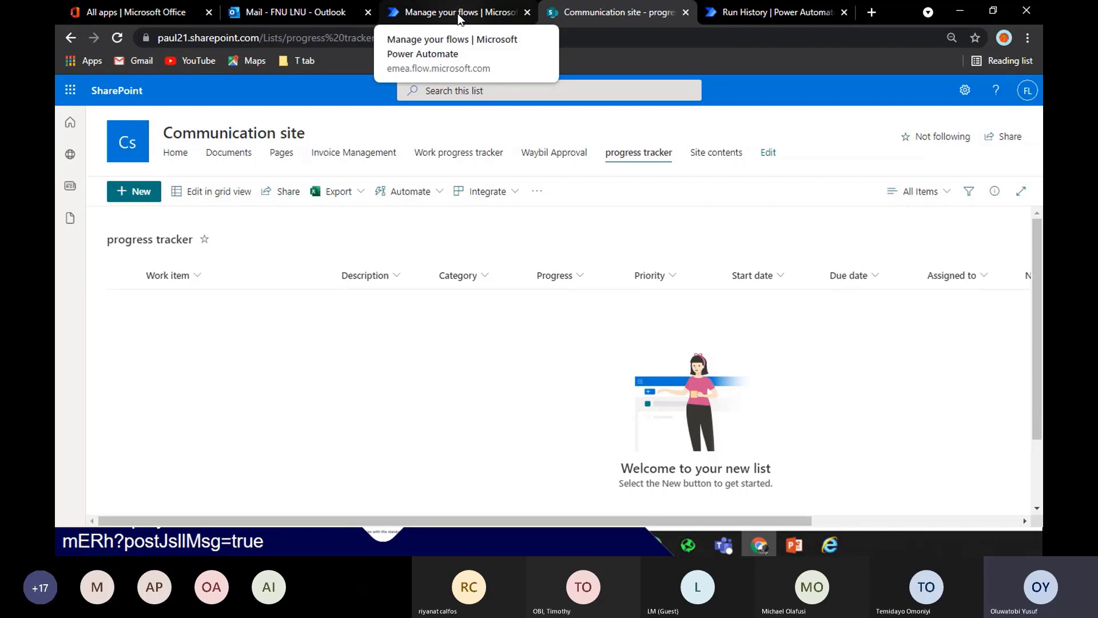
Open Power Automate's Create page, then return to the SharePoint 'progress tracker' list
click(460, 17)
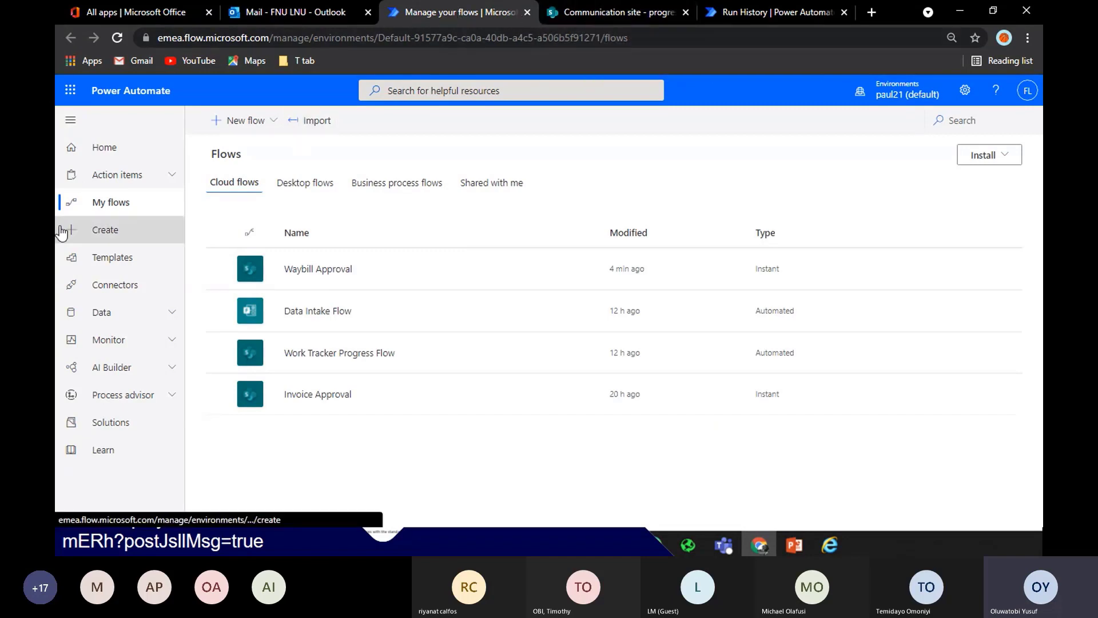
click(137, 238)
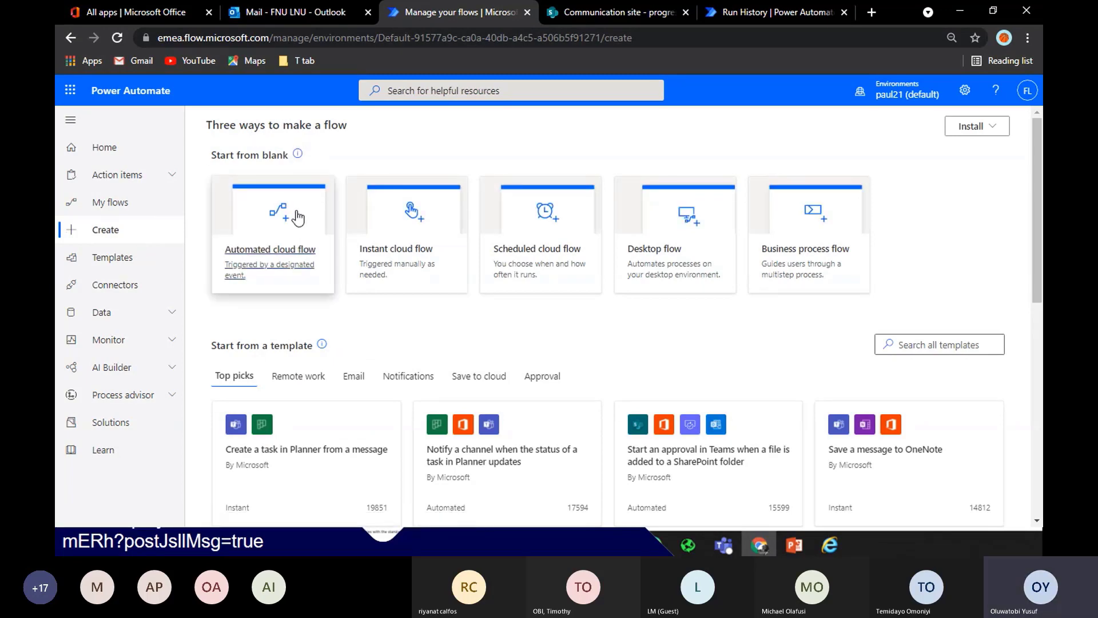
click(585, 11)
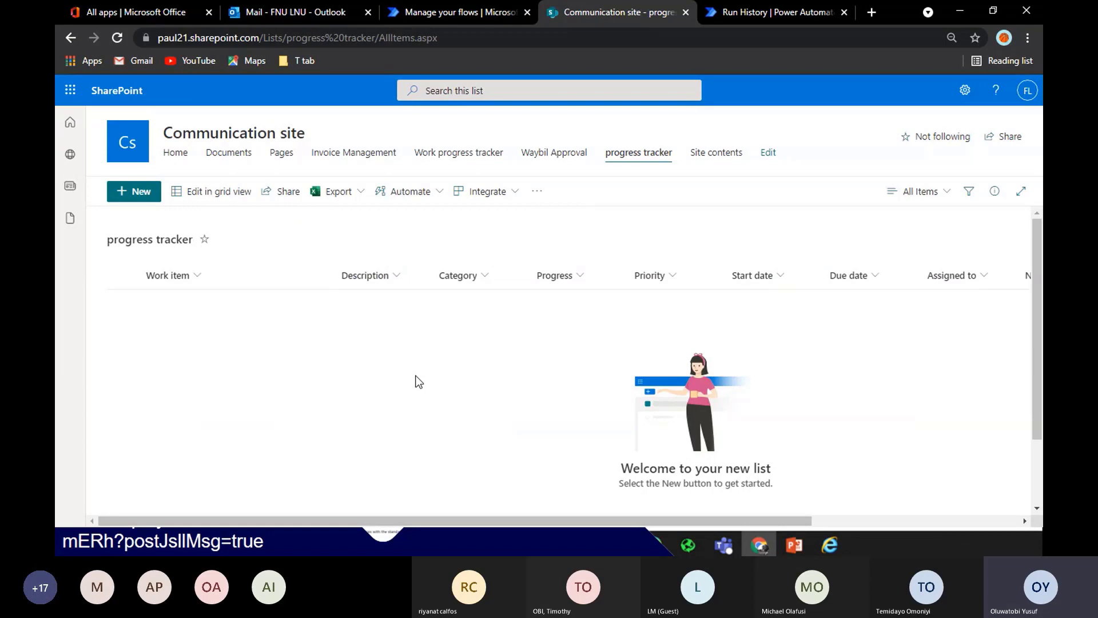
Review the progress tracker's new item form fields, then close it without saving
click(121, 193)
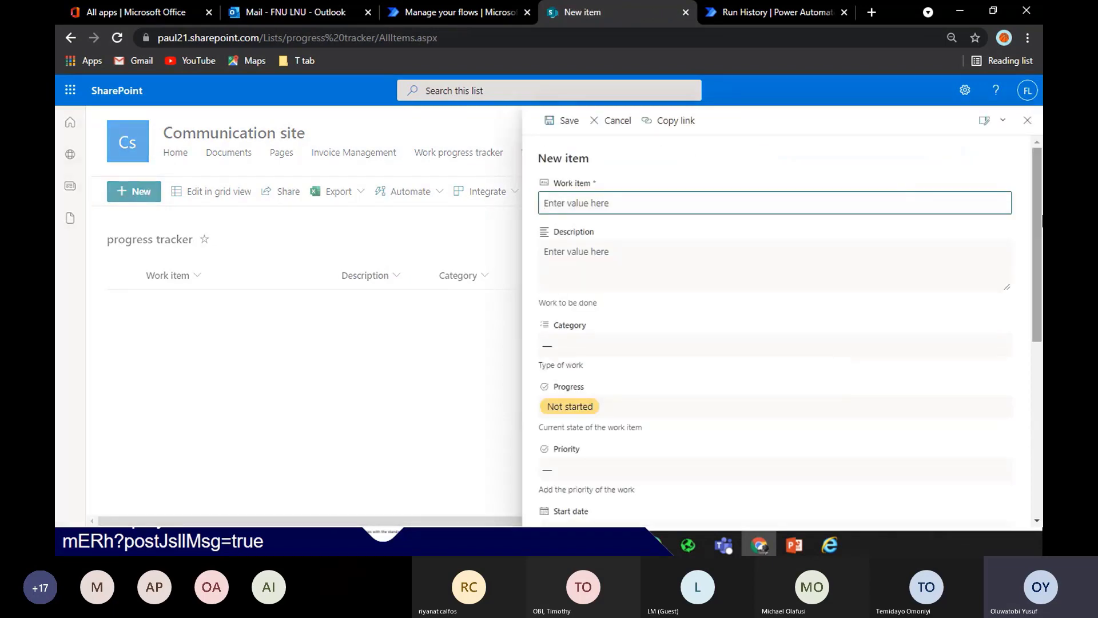
scroll(595, 461, down, 6)
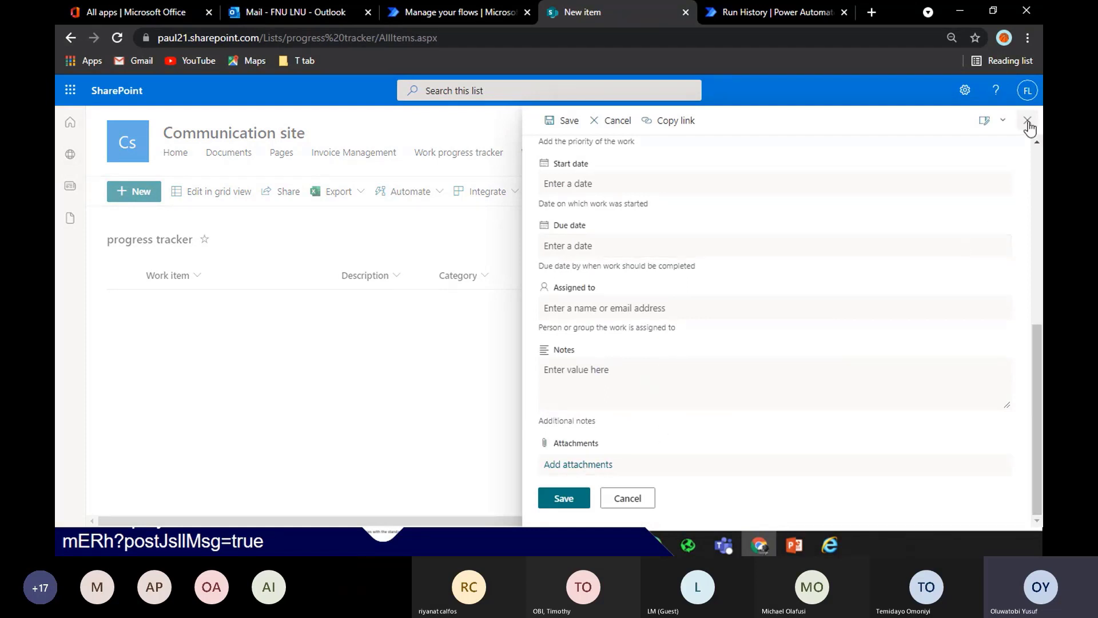
click(1028, 122)
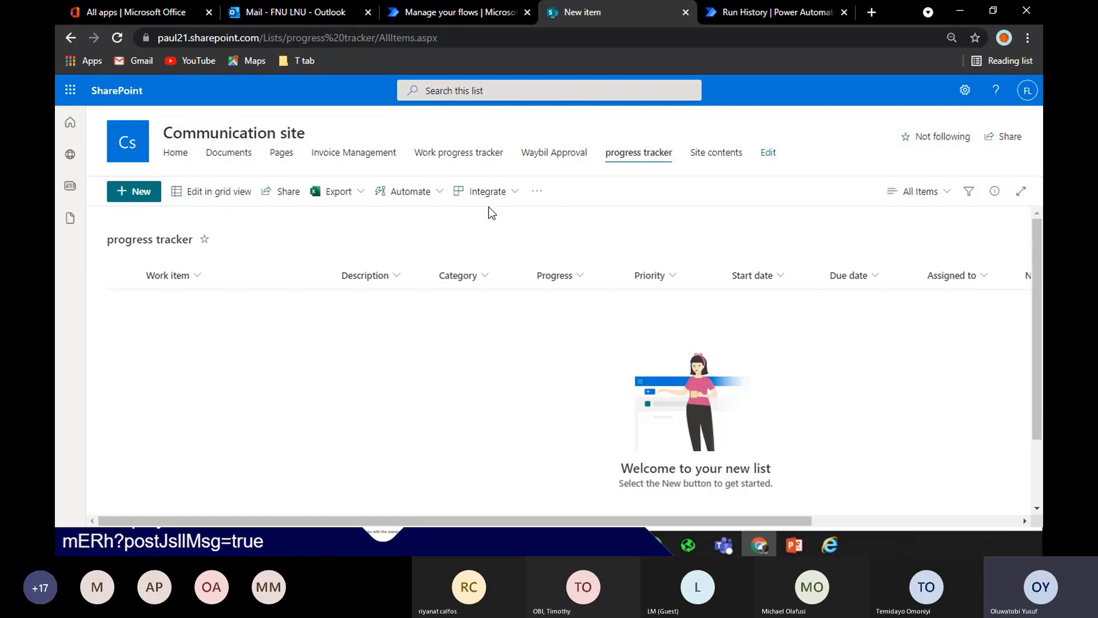
Create an automated cloud flow using the SharePoint 'When an item is created' trigger
click(456, 9)
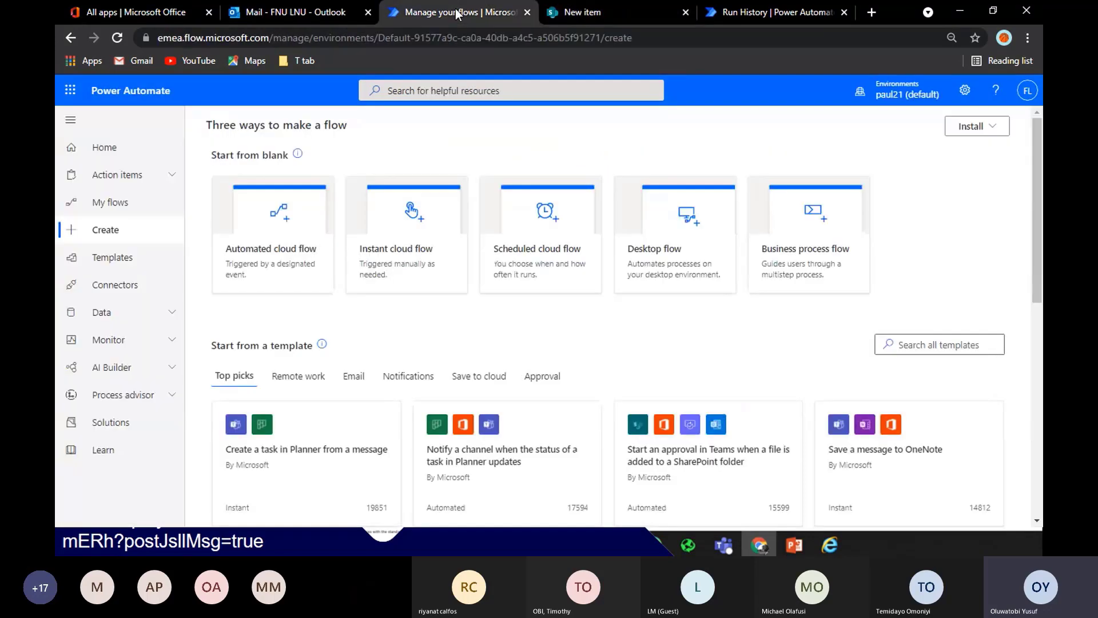
click(260, 260)
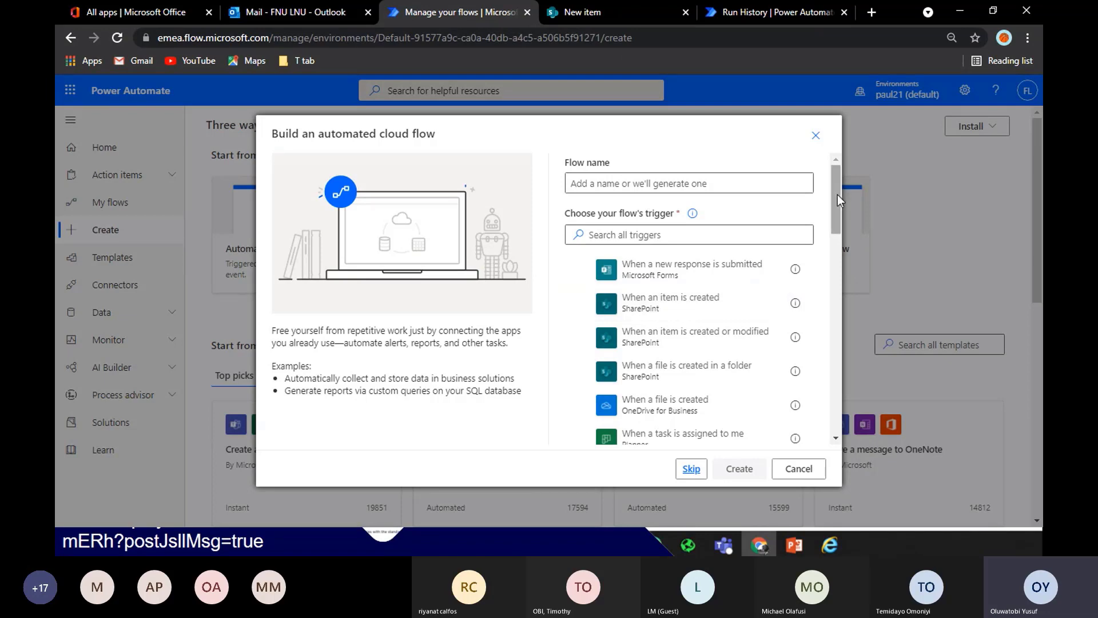
drag(837, 195, 834, 375)
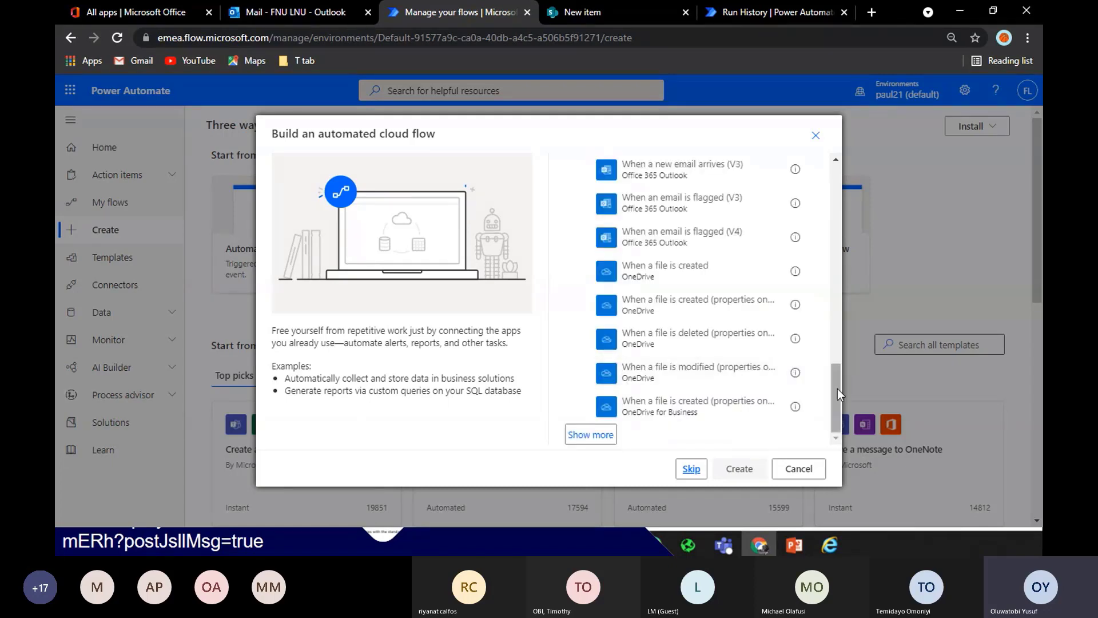
drag(837, 389, 836, 189)
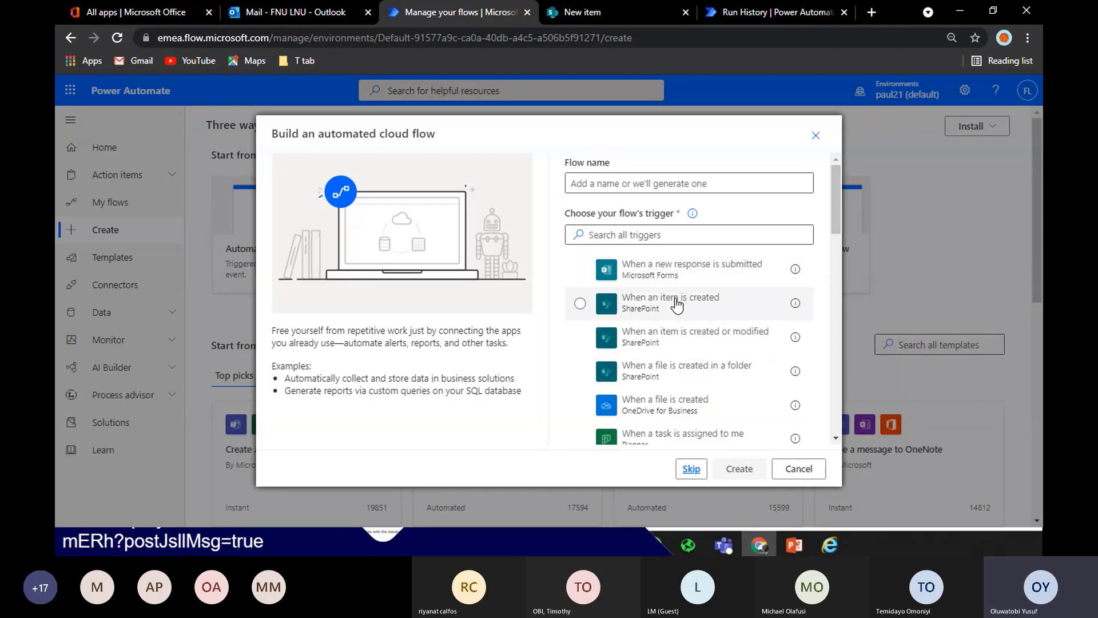
click(677, 303)
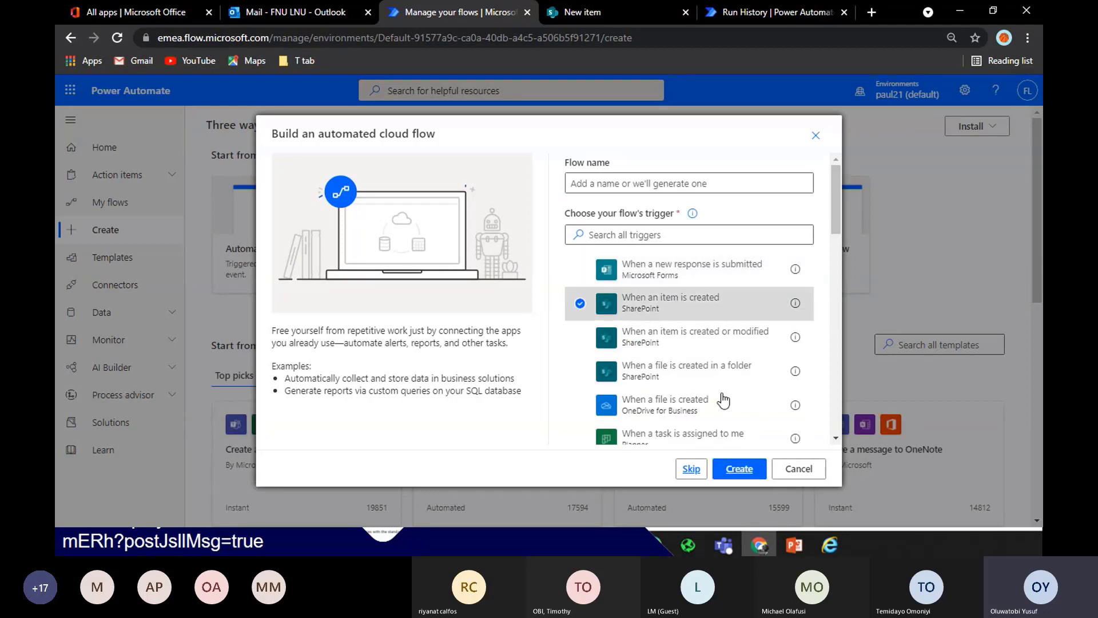
click(740, 469)
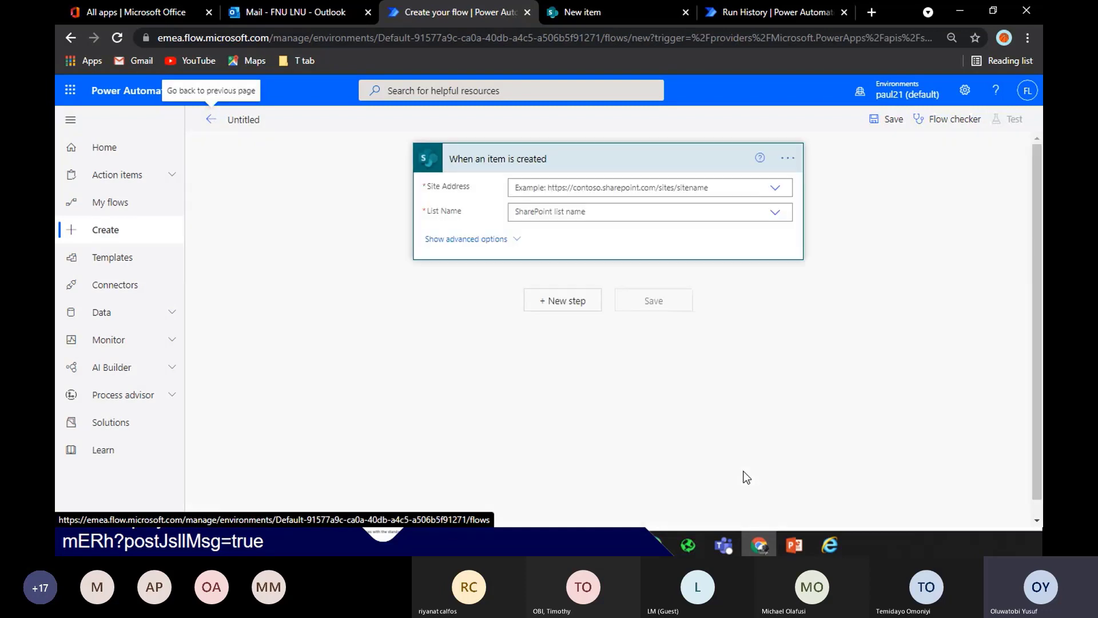
Name the flow 'Progresss Tracker Approval' and point it at the Communication site's 'progress tracker' list
click(260, 118)
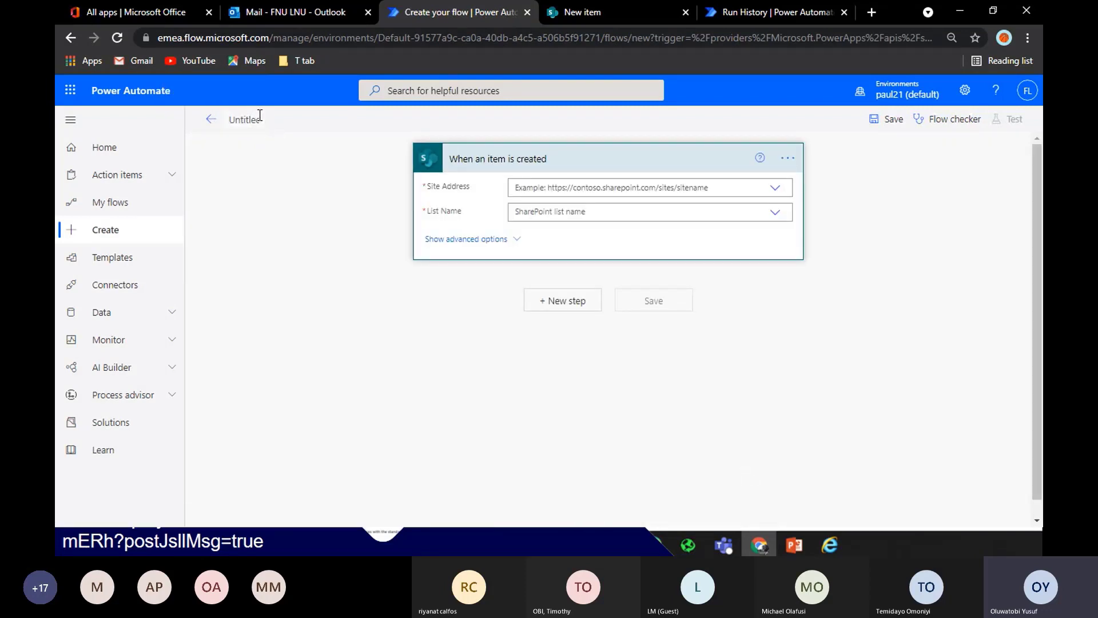
text(Progresss Tr)
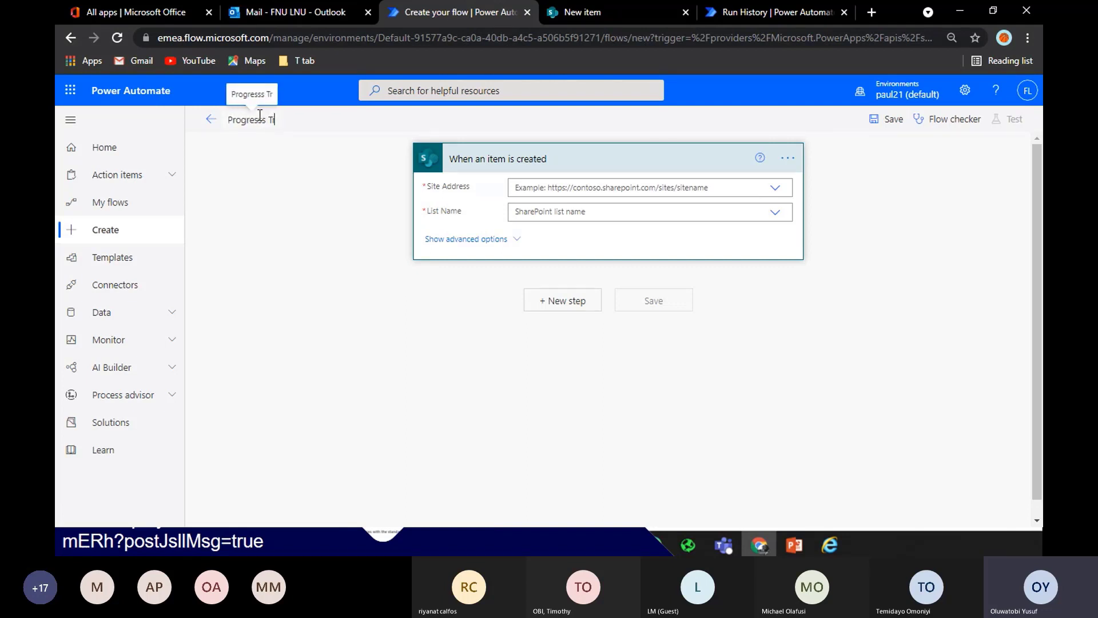
text(acker)
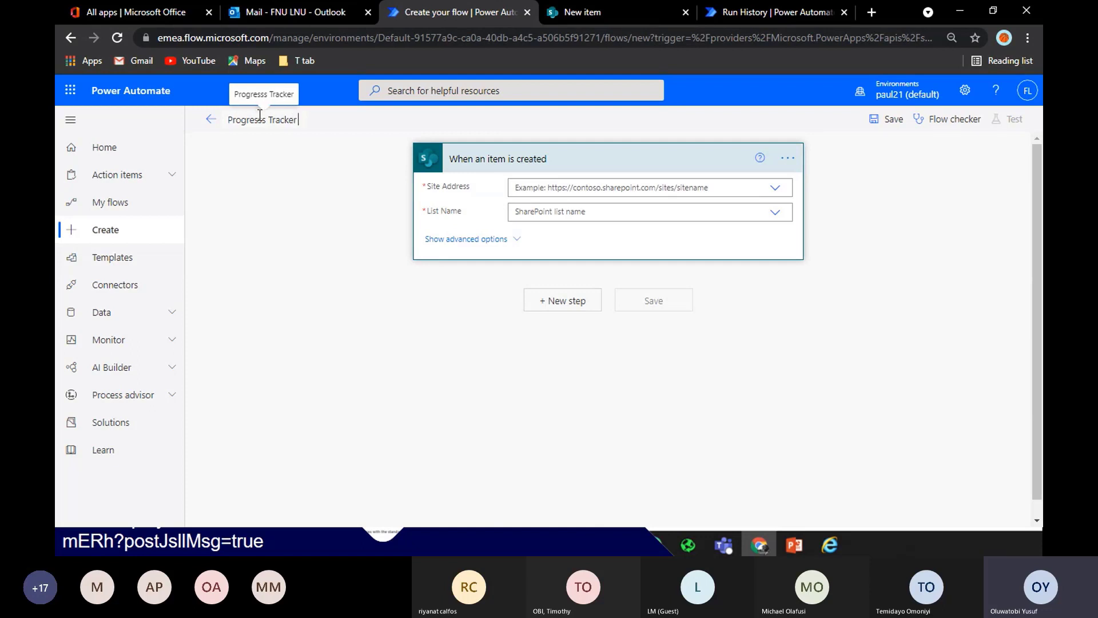
text( Appr)
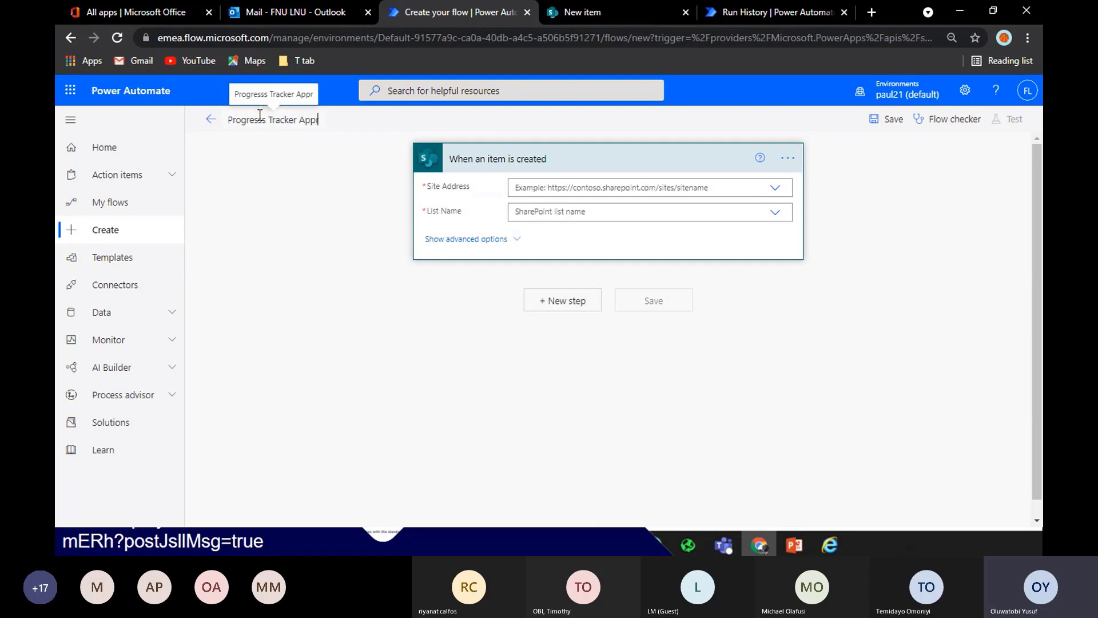
text(oval)
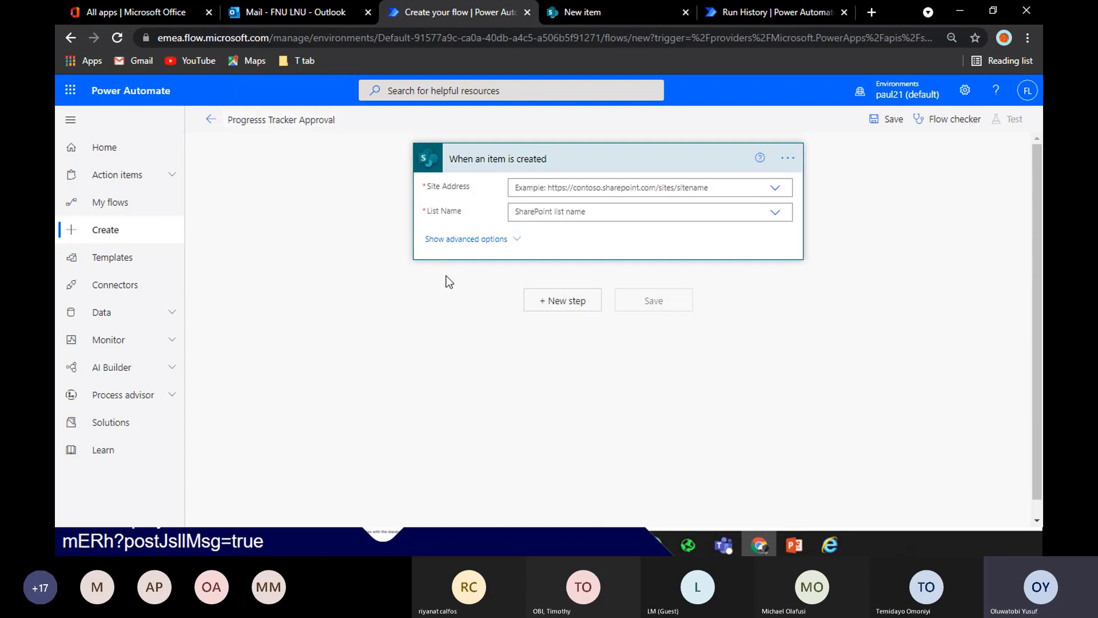
click(775, 189)
click(730, 204)
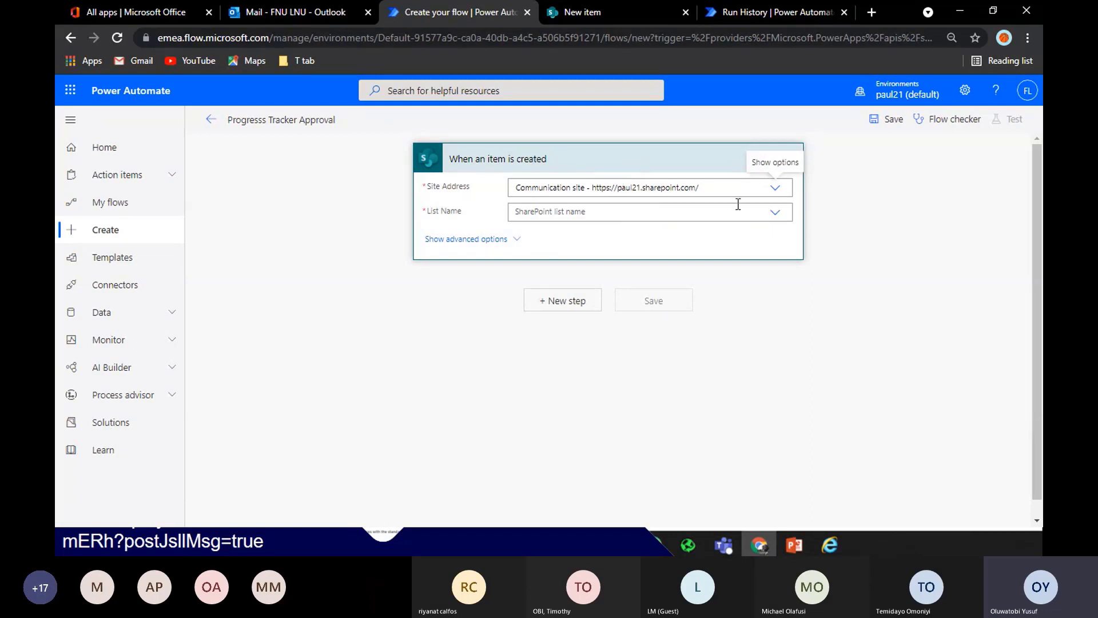
click(776, 213)
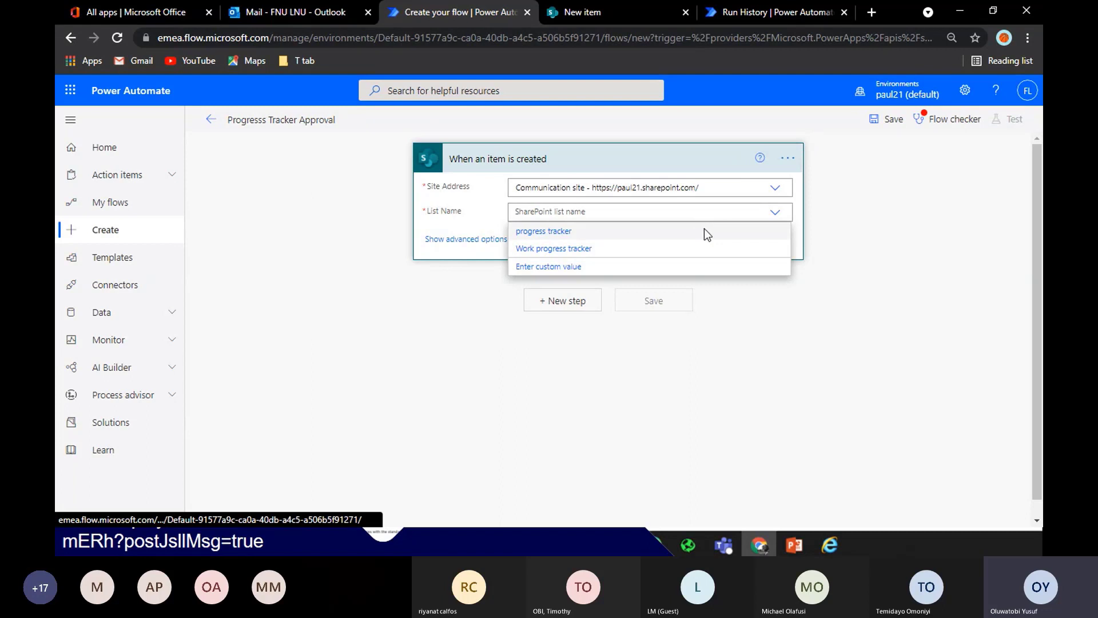
click(704, 229)
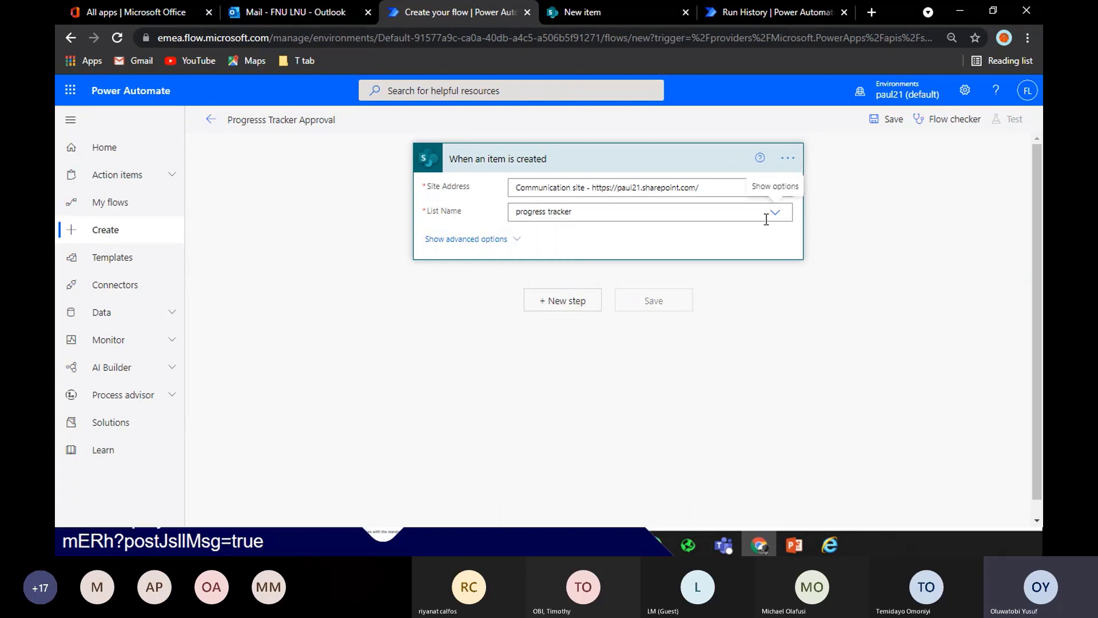
click(573, 305)
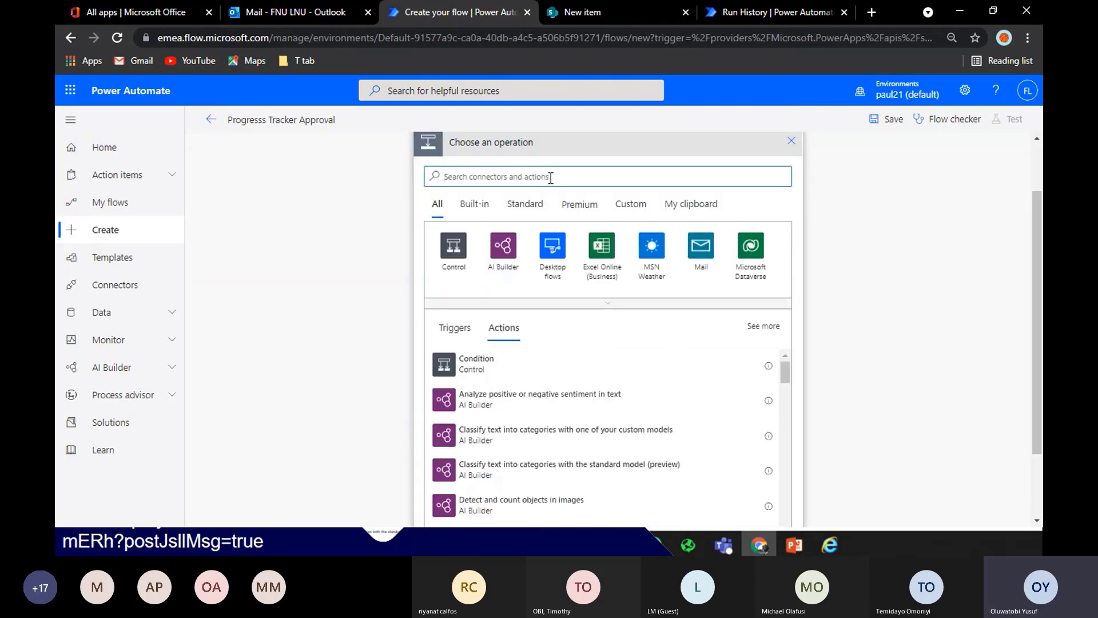
Add a Start and wait for an approval step, Approve/Reject - First to respond, titled 'Progress'
text(star)
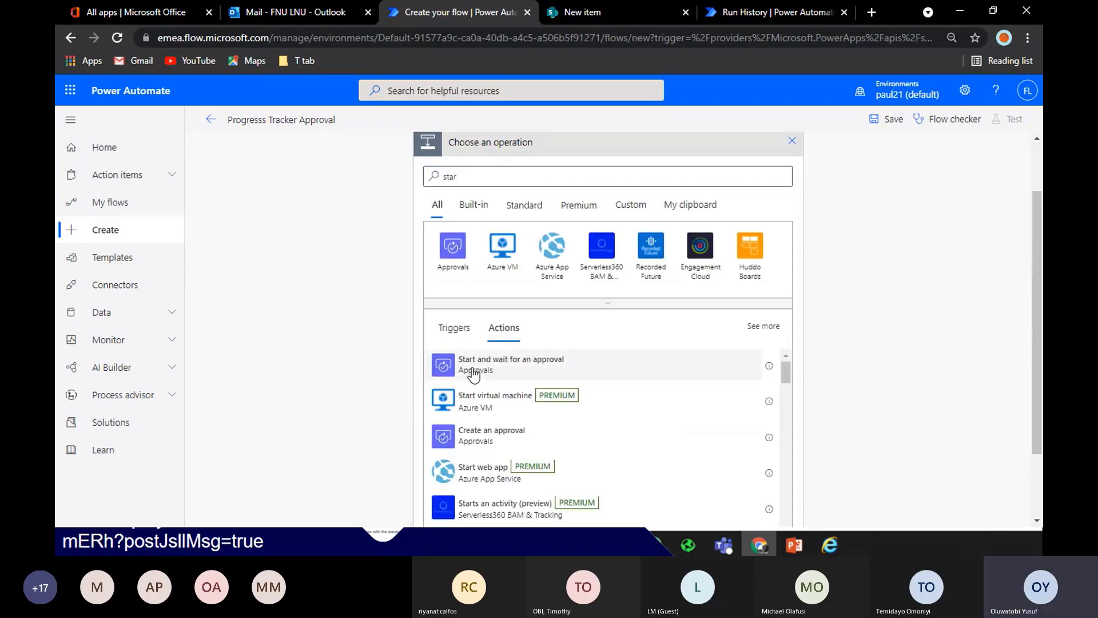
click(473, 373)
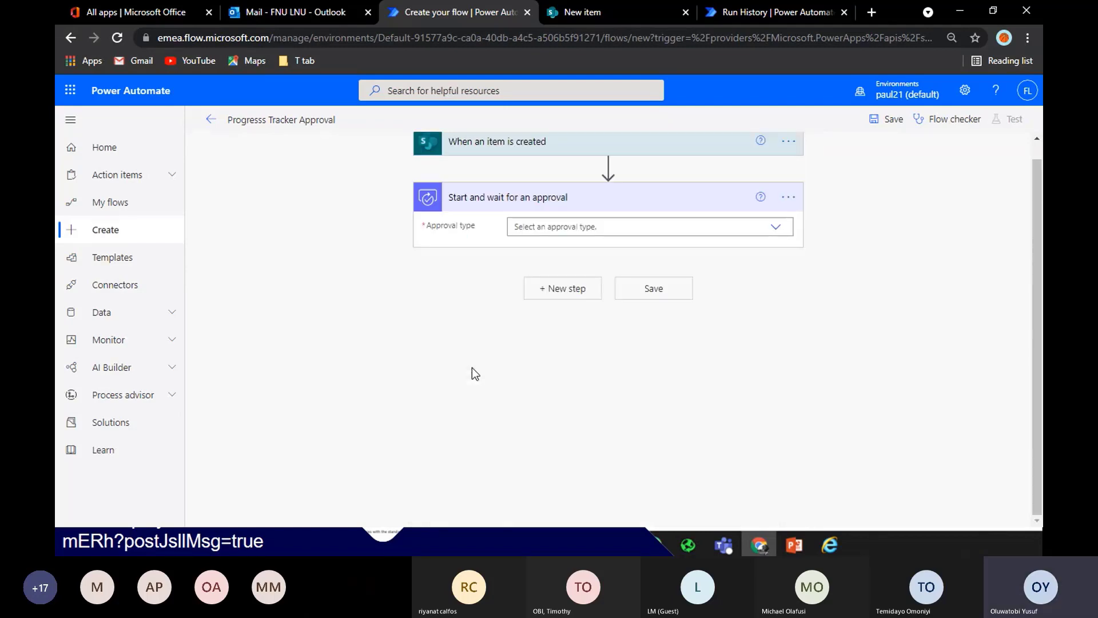
click(785, 237)
click(616, 261)
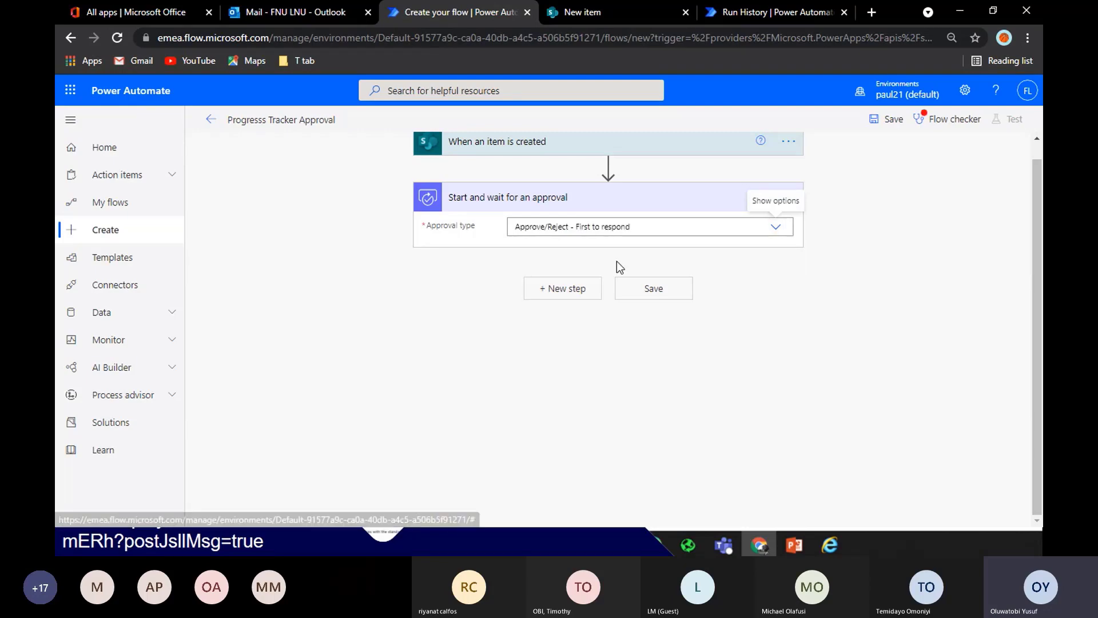
click(627, 247)
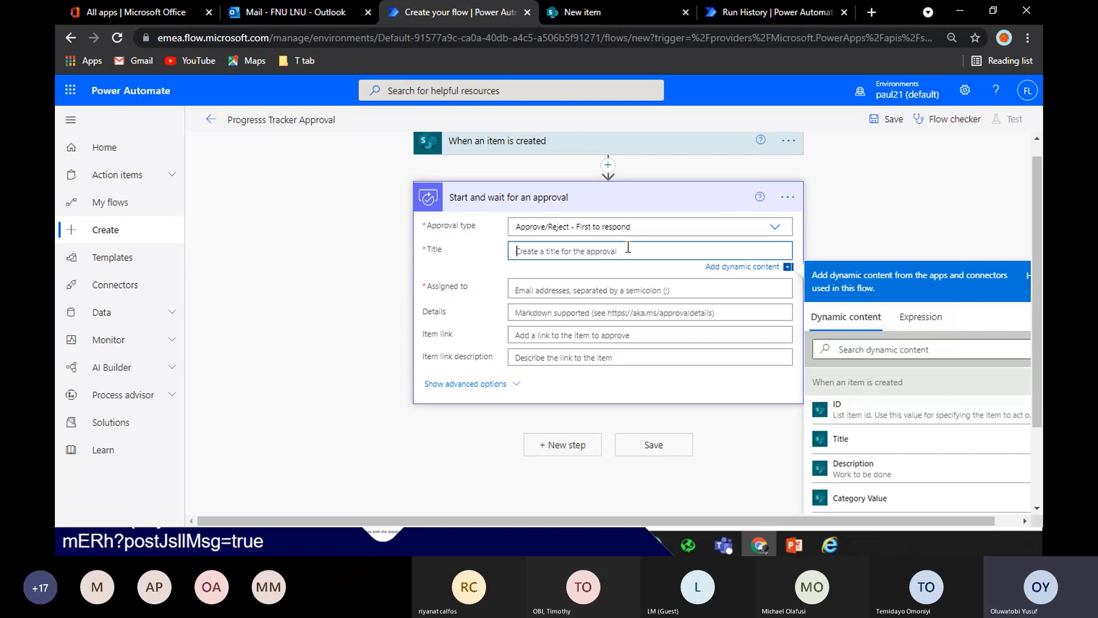
text(Progress)
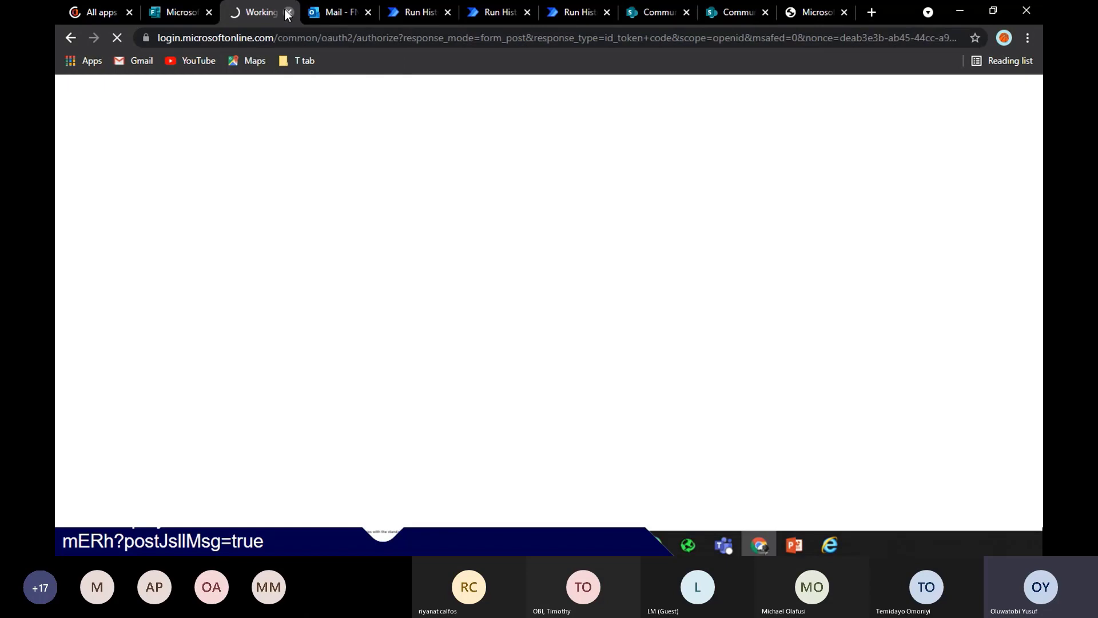
Close the loading Forms tab and look through the Outlook and flow run tabs
click(288, 12)
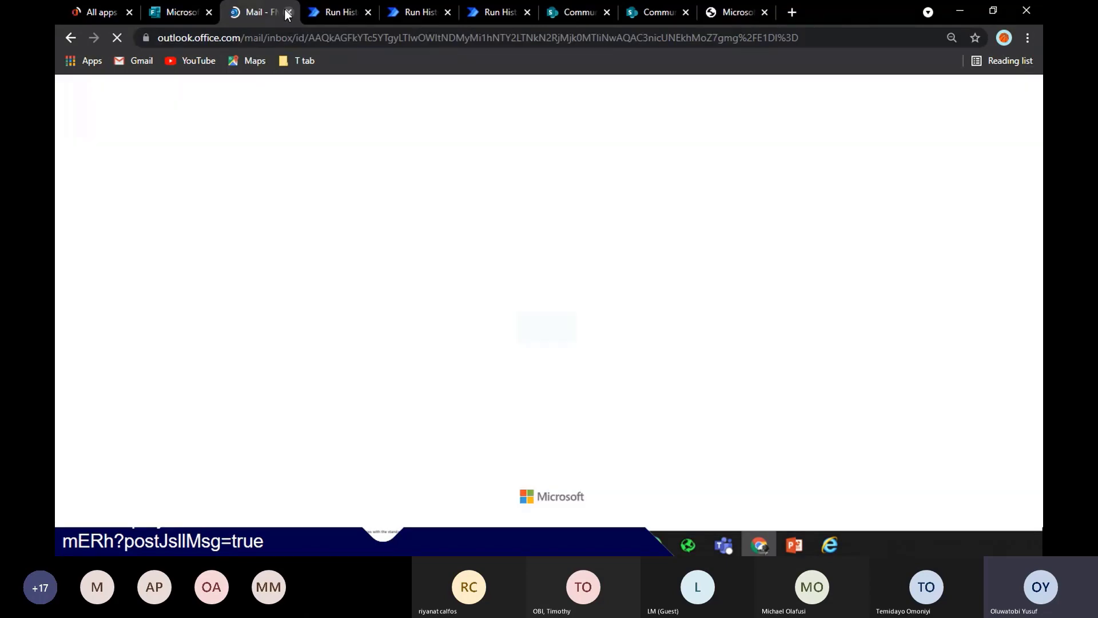
click(184, 8)
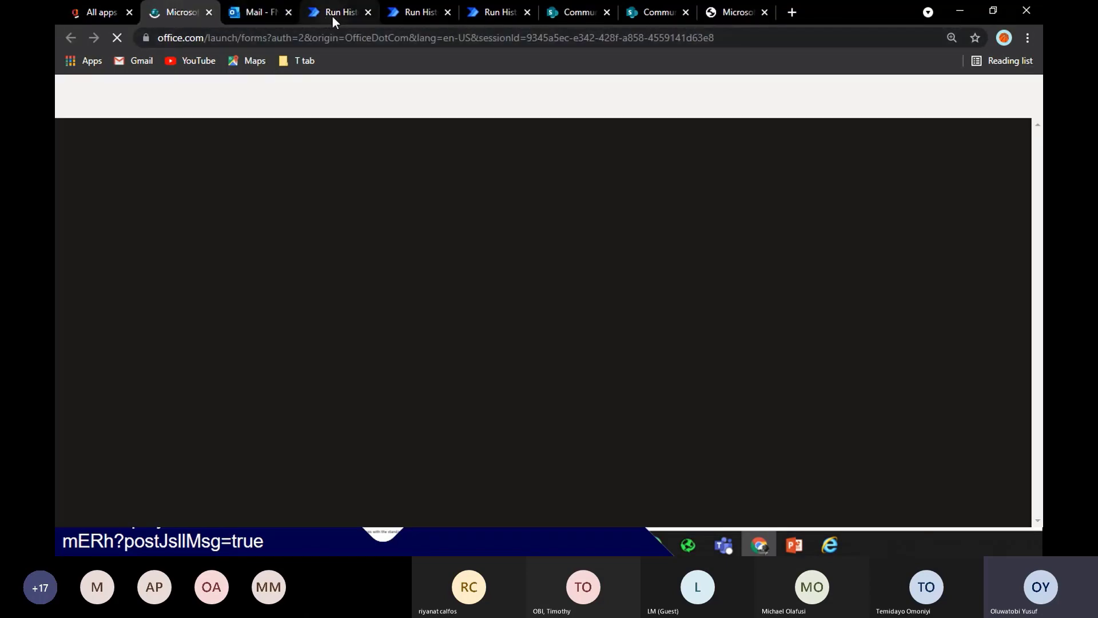
click(332, 15)
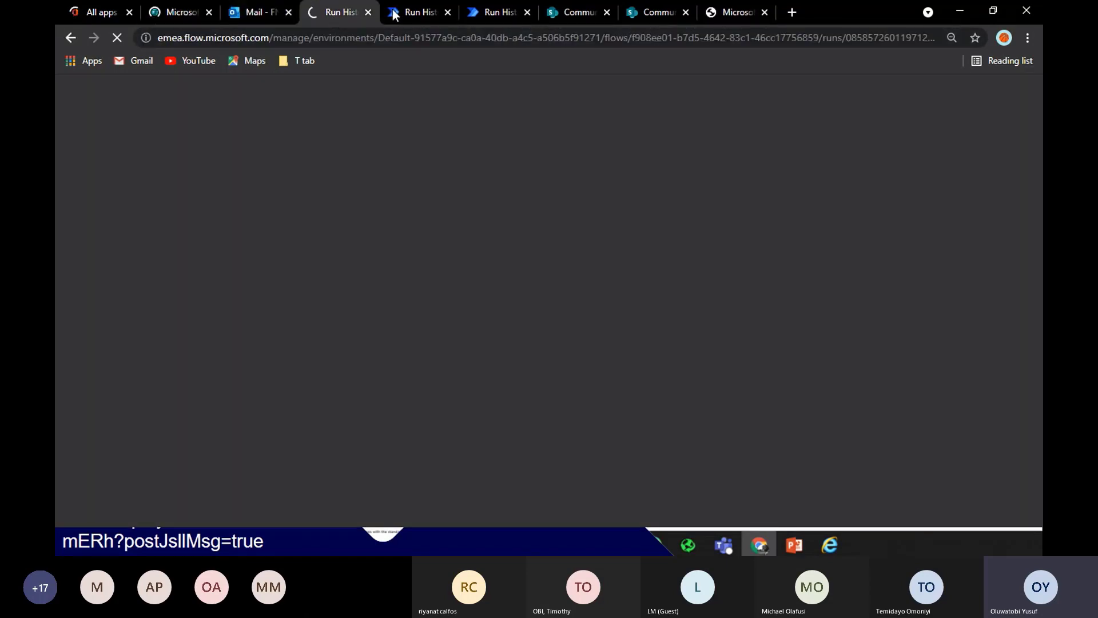
click(266, 12)
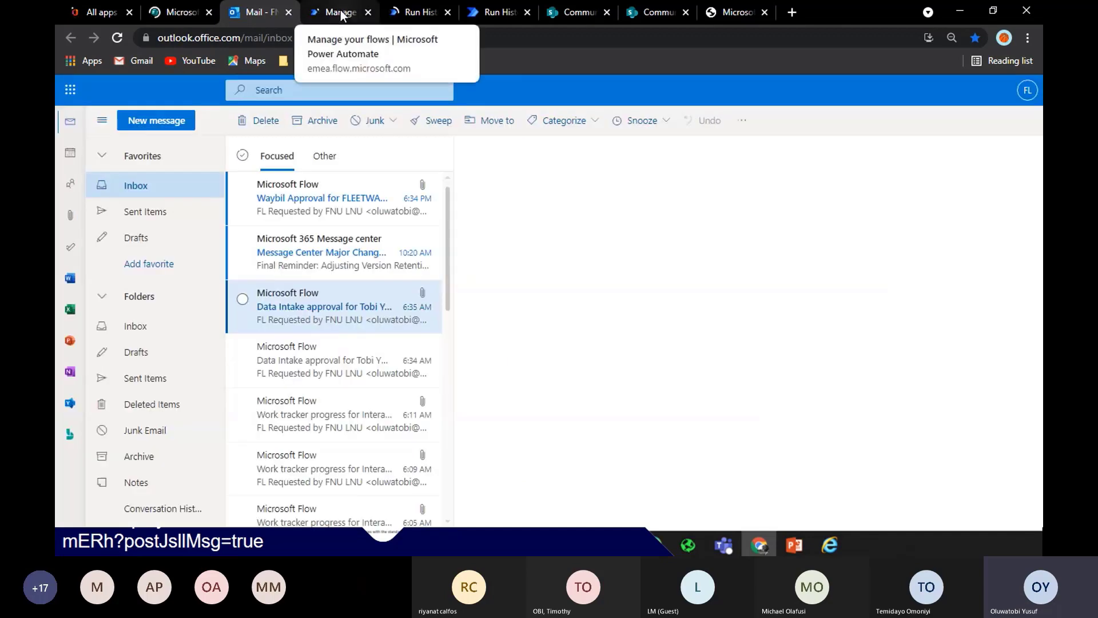
click(338, 13)
click(489, 12)
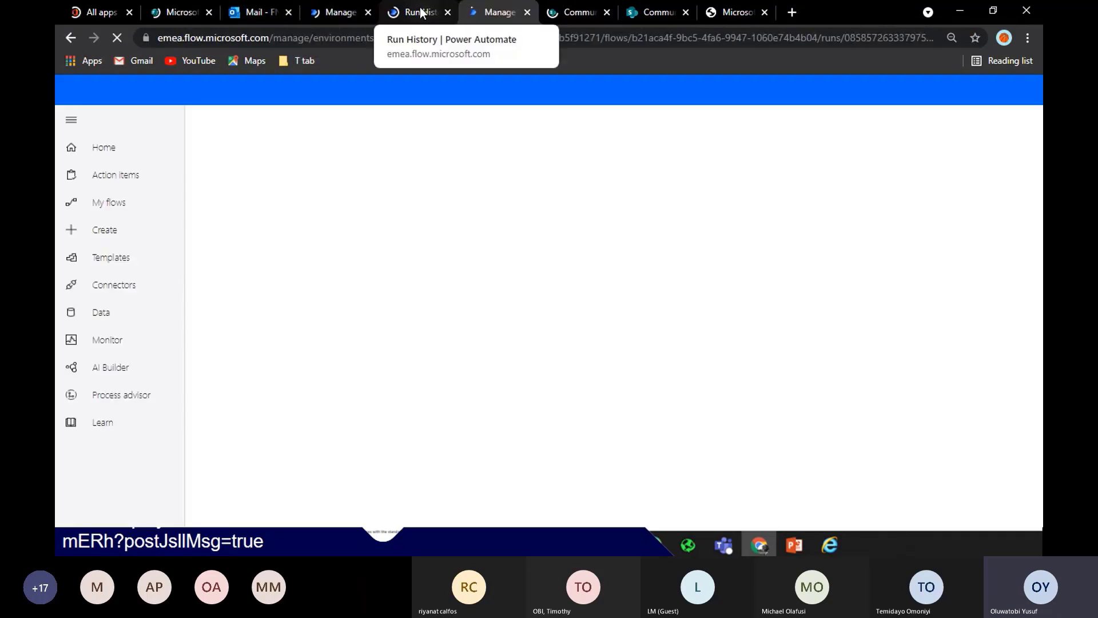
click(353, 13)
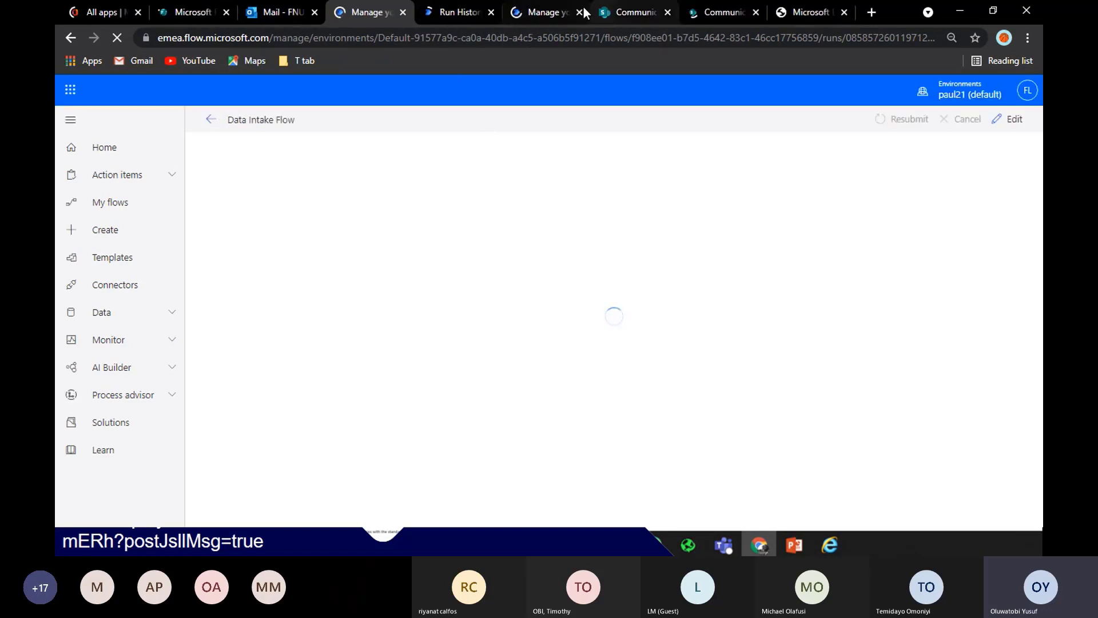
click(543, 13)
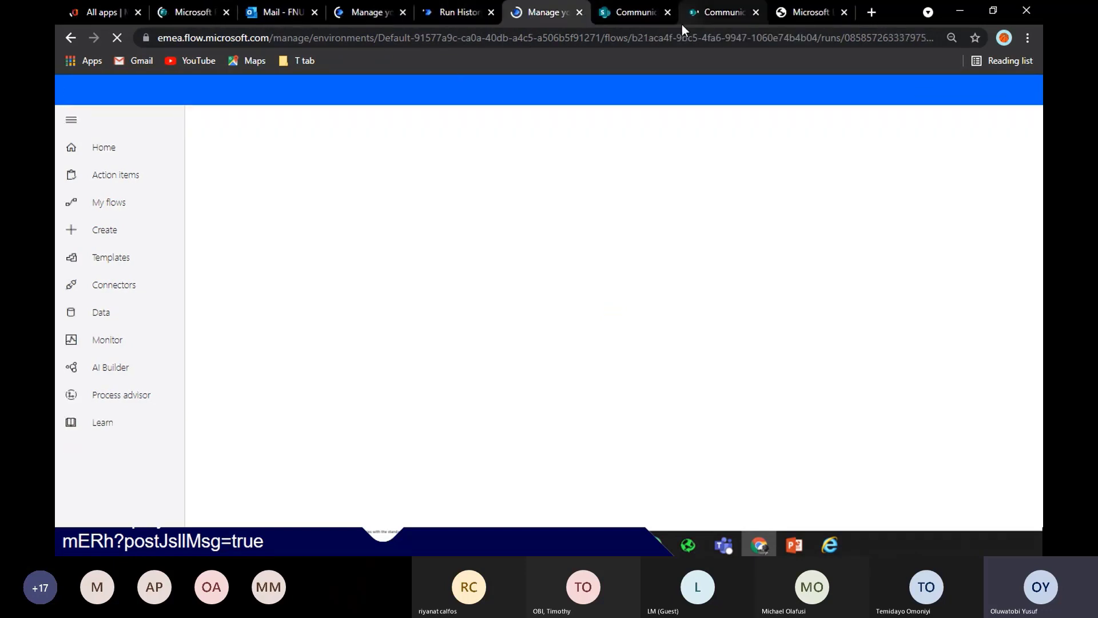
Close the leftover flow run, Data Intake Flow and Microsoft tabs, then show My flows
click(627, 16)
click(522, 8)
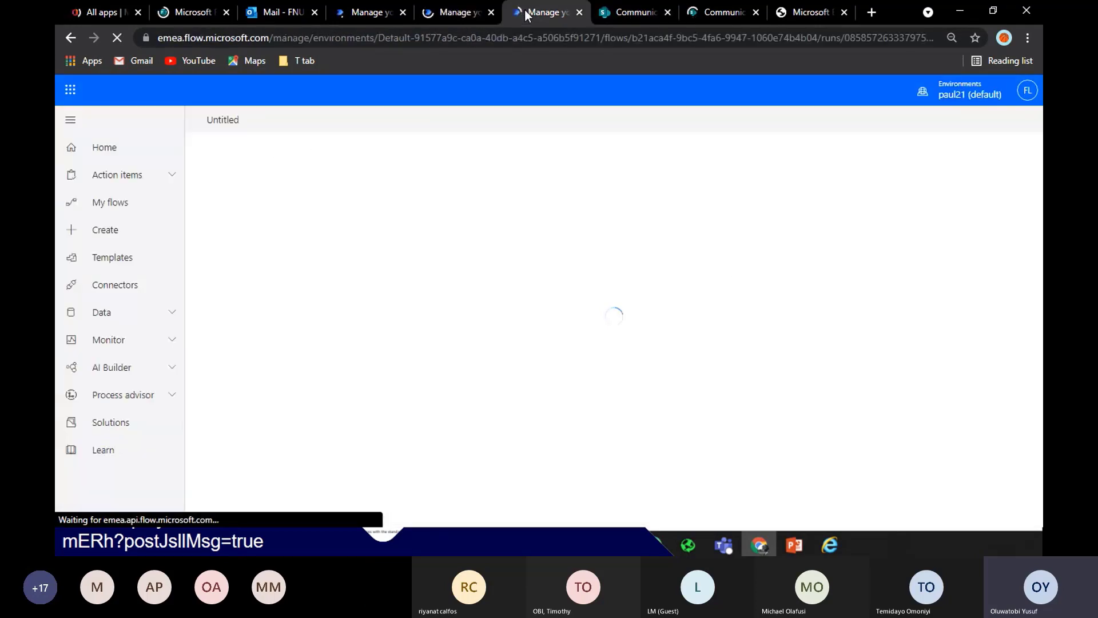
click(579, 11)
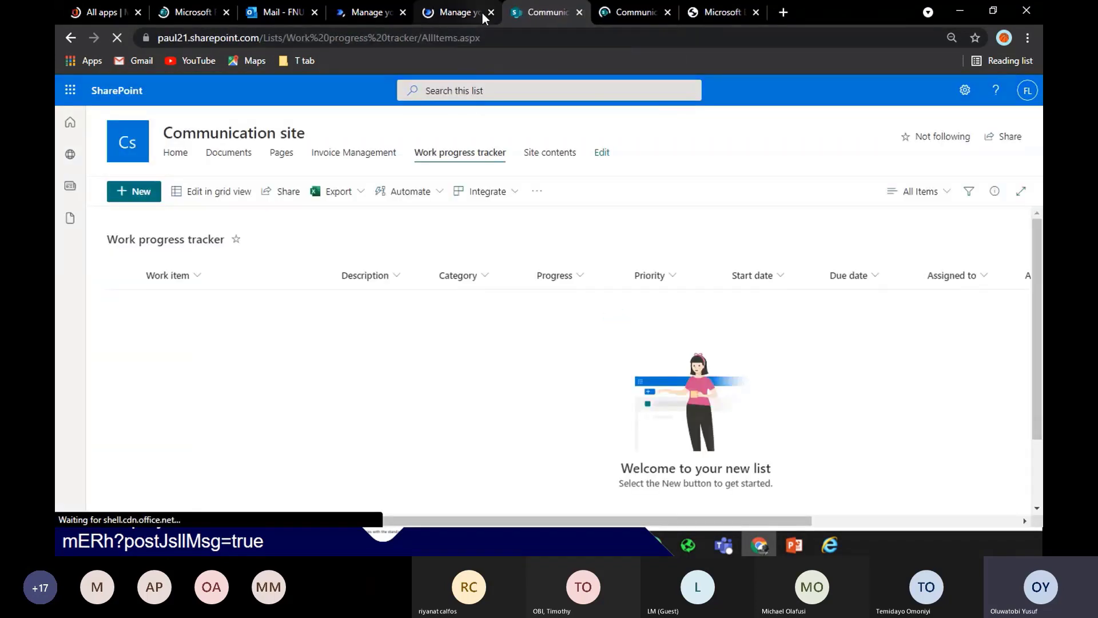
click(459, 13)
click(359, 10)
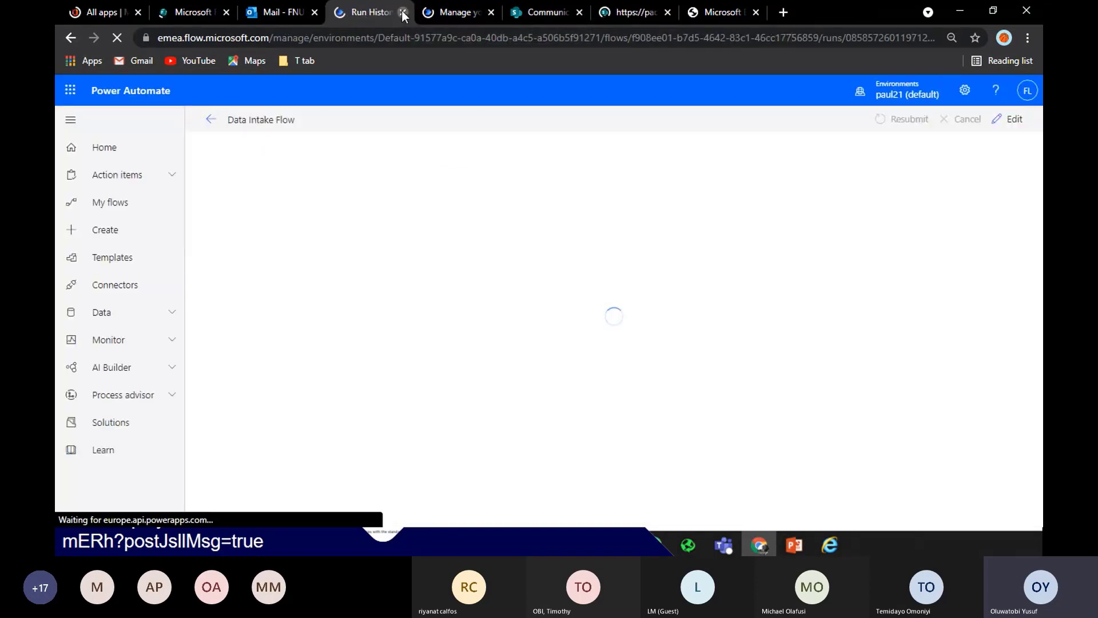
click(402, 12)
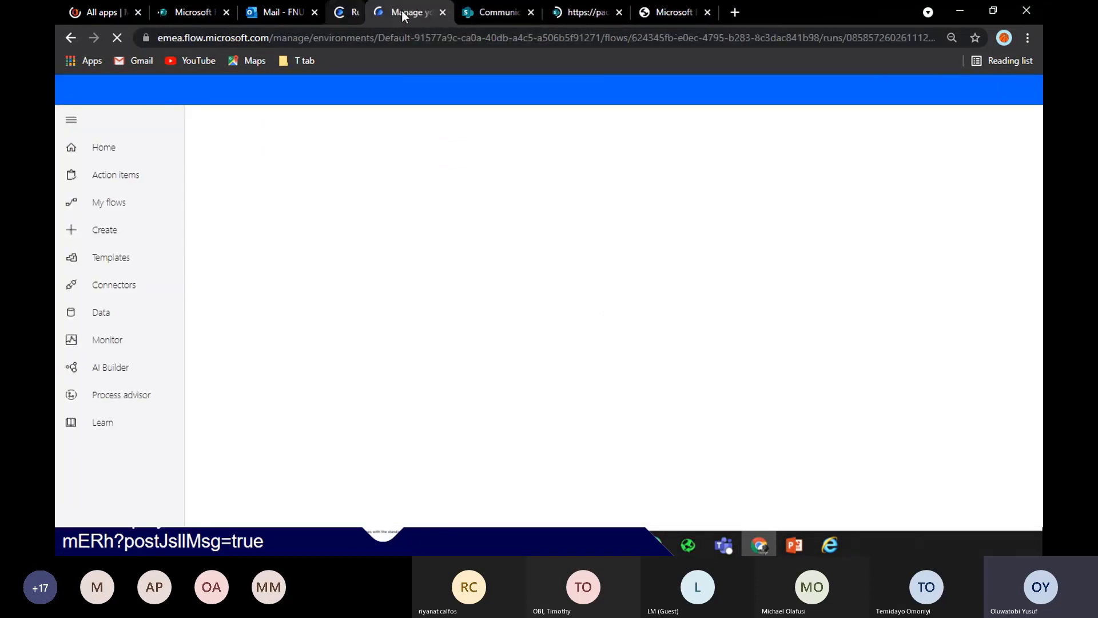
click(225, 12)
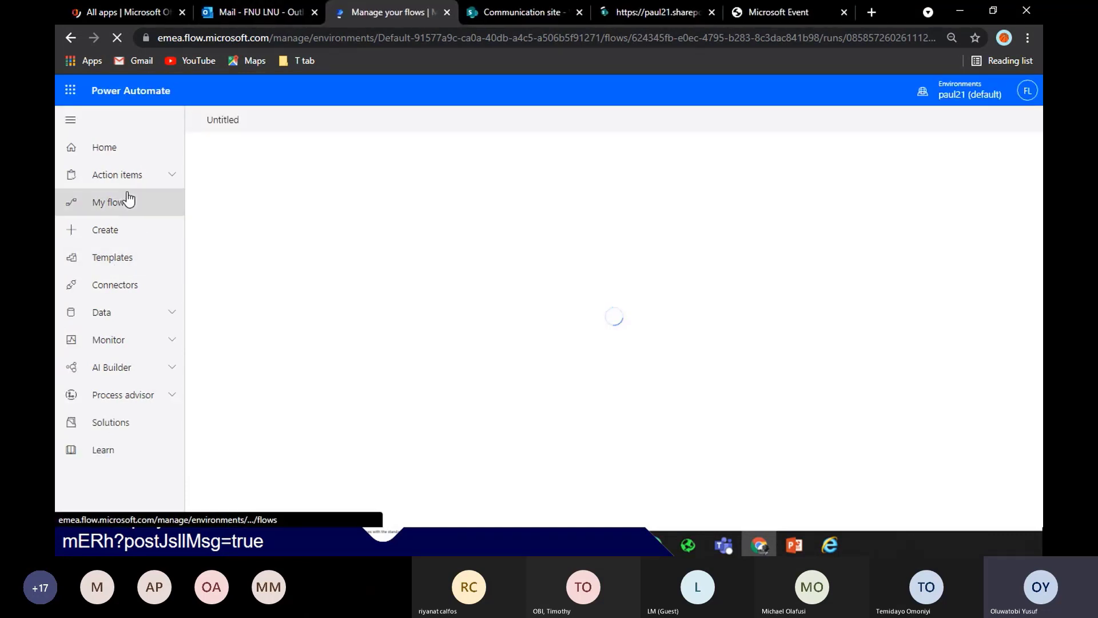
click(135, 211)
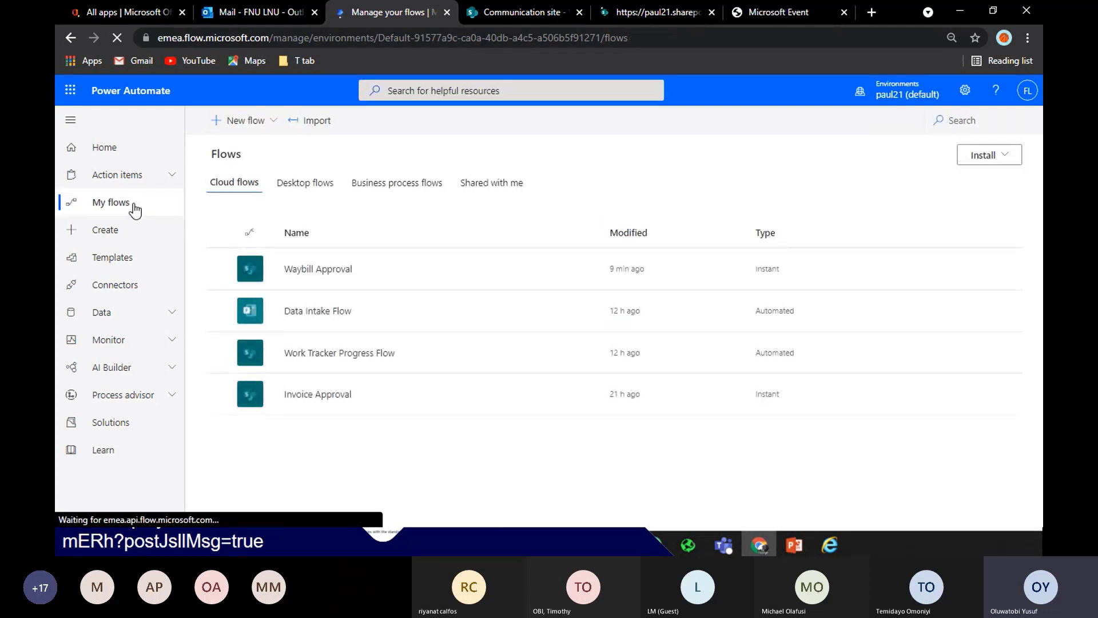
Create a new automated cloud flow with the SharePoint 'When an item is created' trigger
click(258, 125)
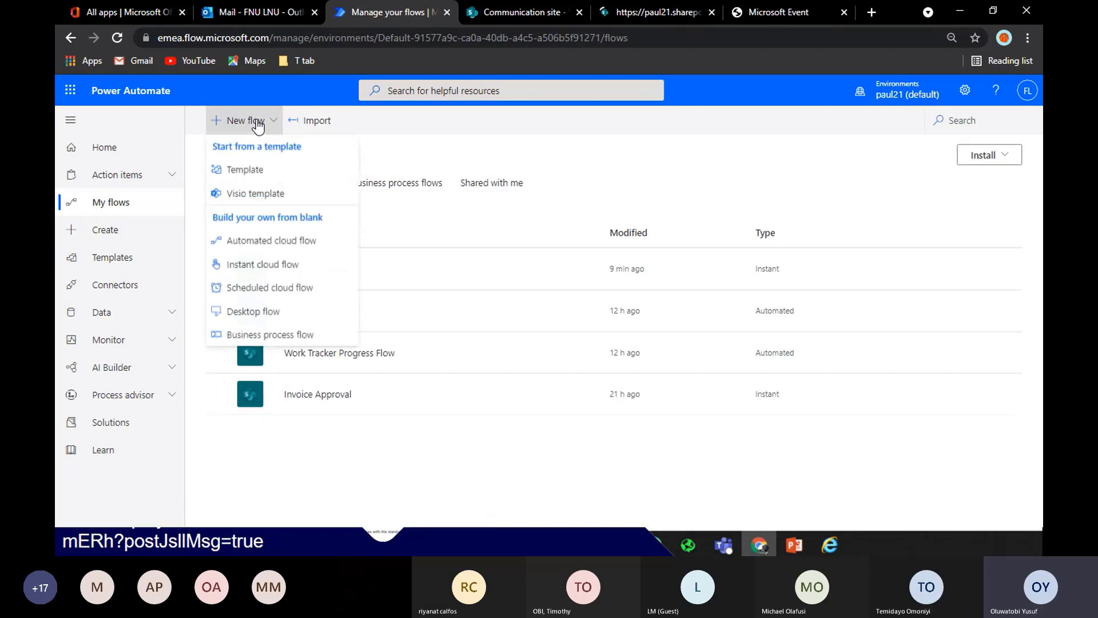
click(279, 245)
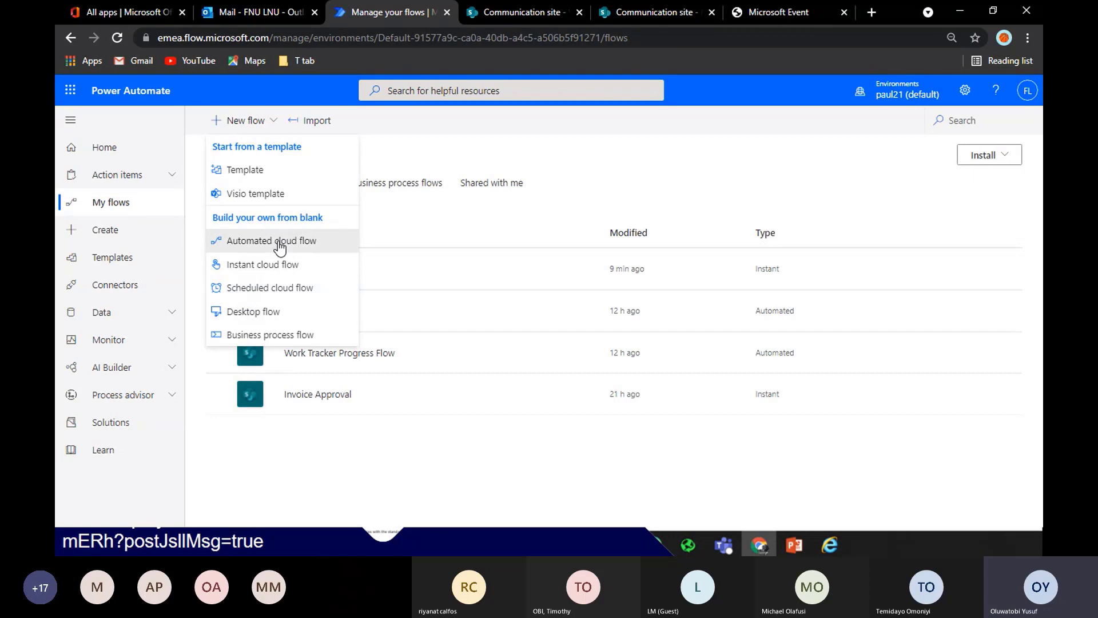
click(650, 307)
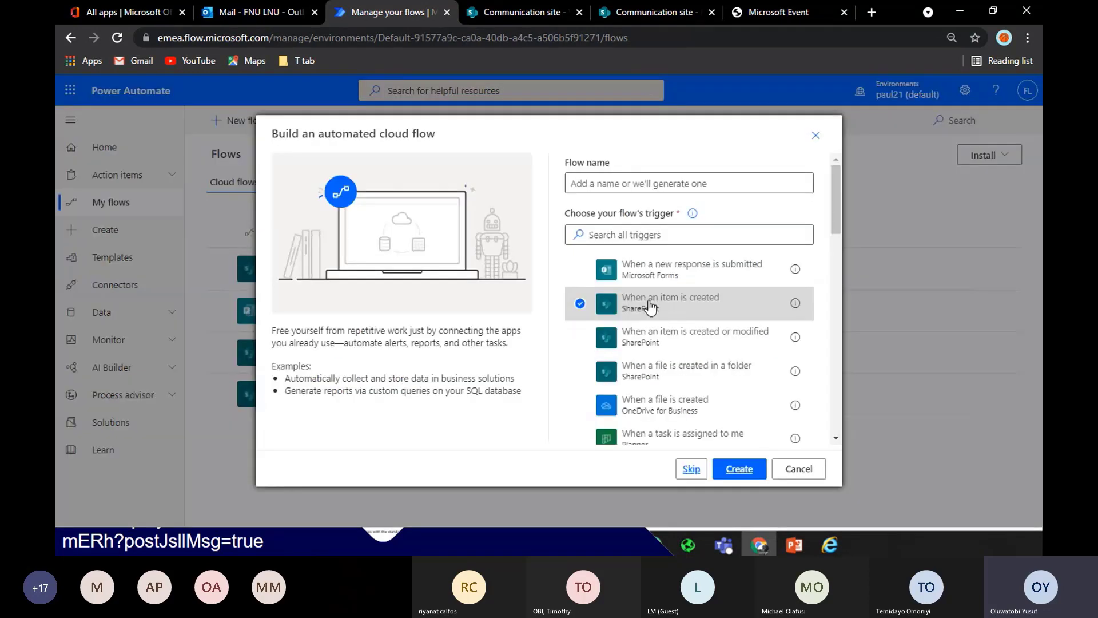
click(739, 471)
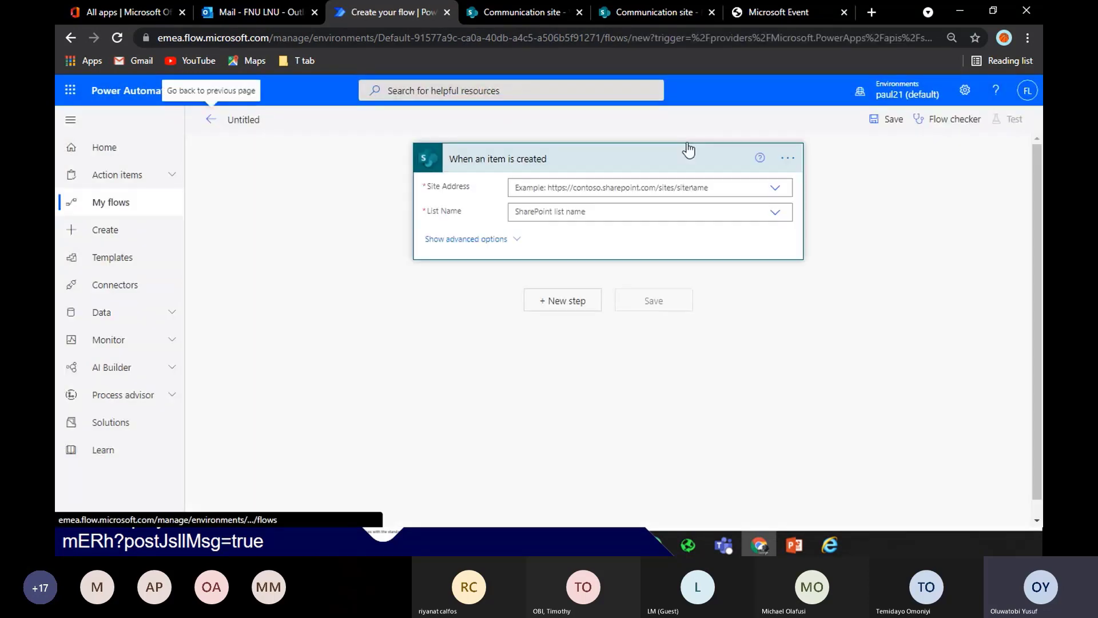
Set the trigger to the Communication site's 'progress tracker' list
click(774, 187)
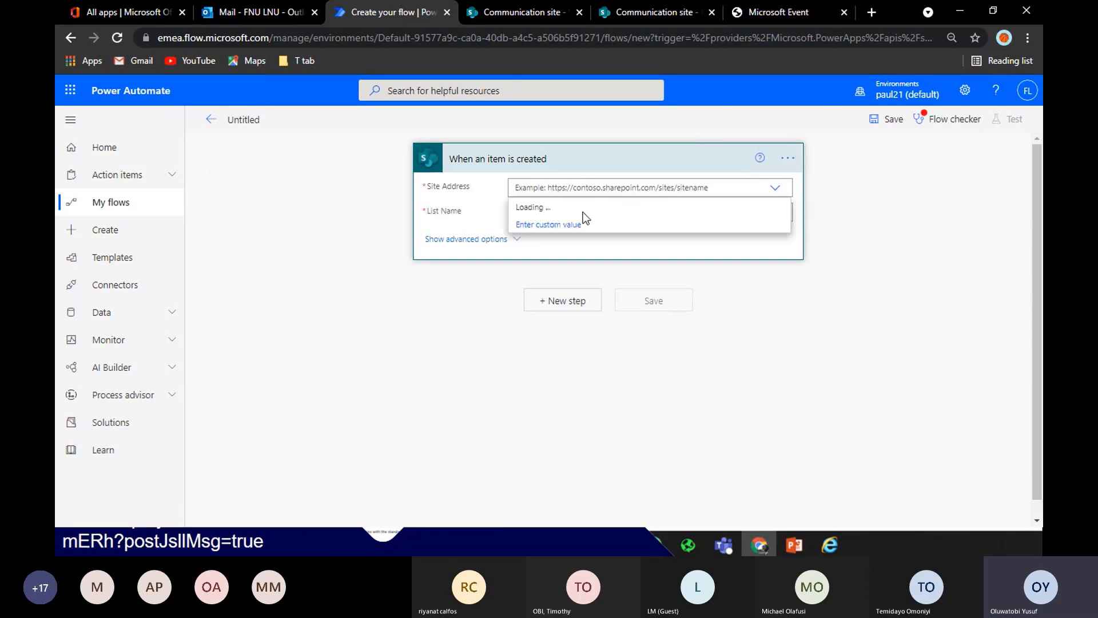
click(670, 207)
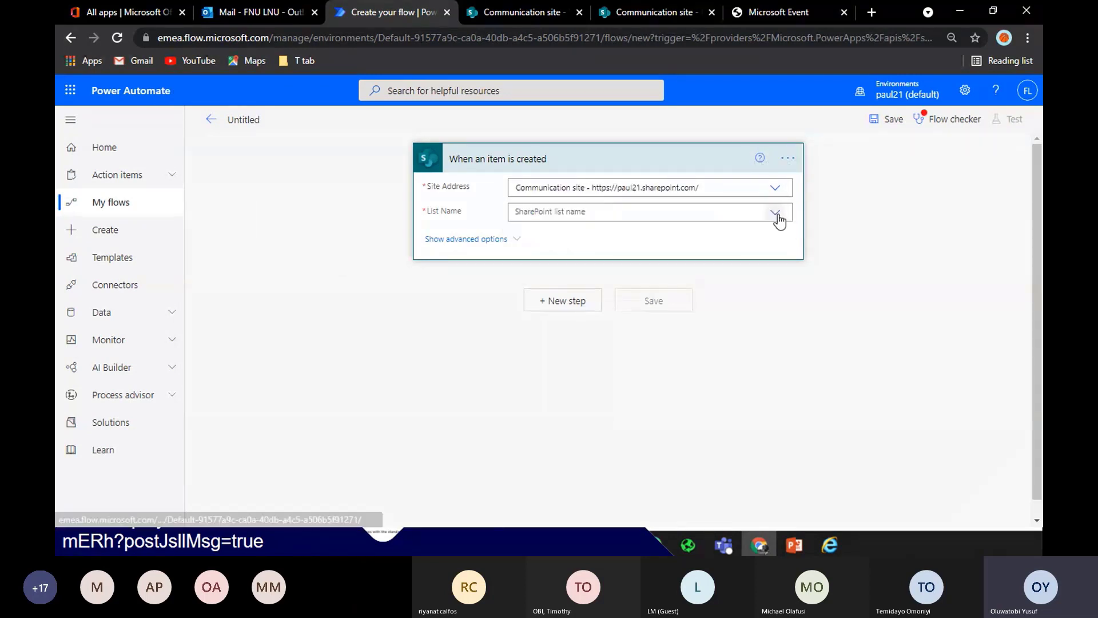
click(777, 212)
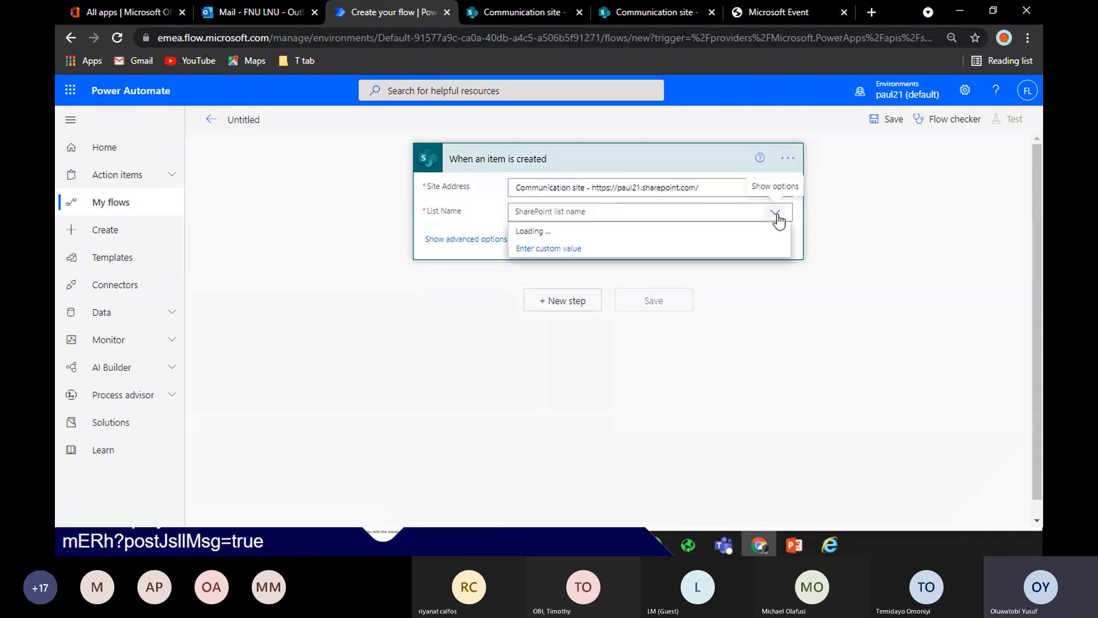
click(698, 238)
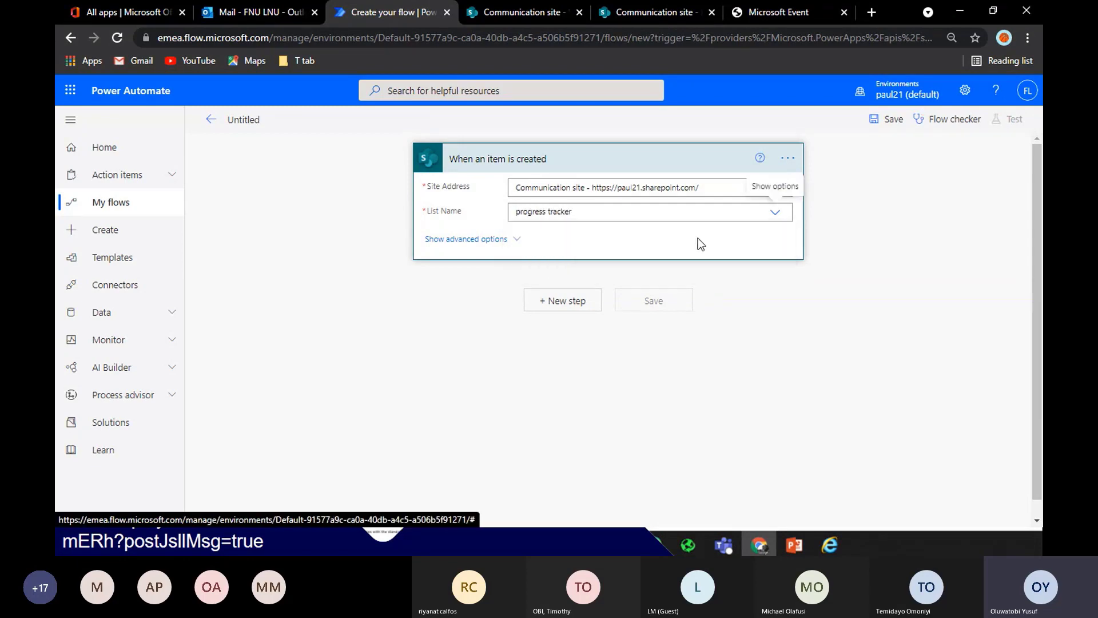
click(587, 300)
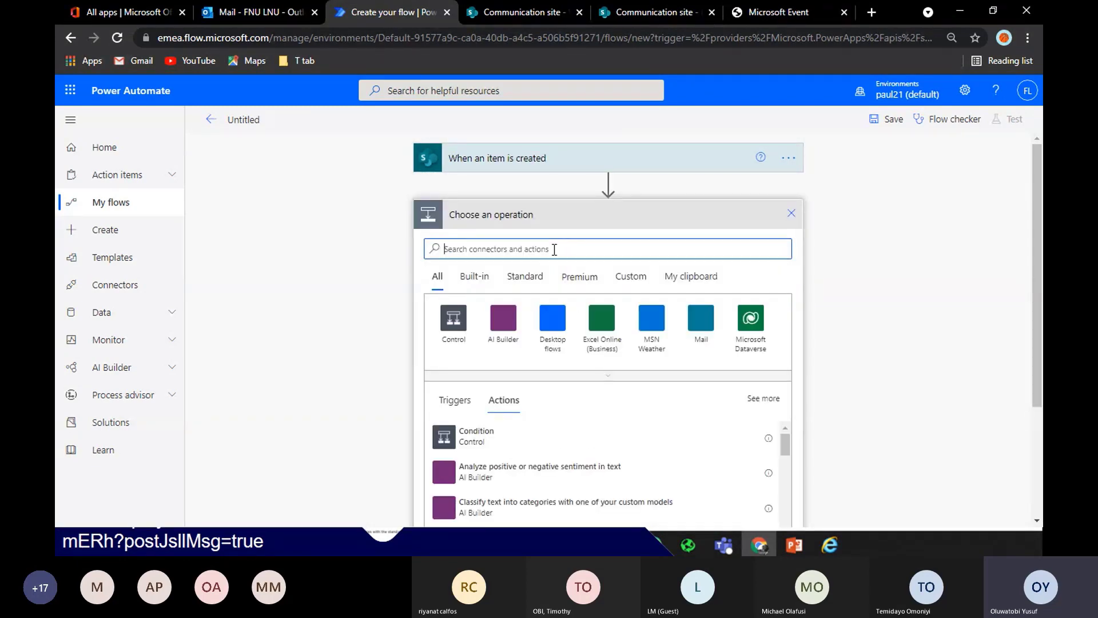
Add a 'Start and wait for an approval' action of type Approve/Reject - First to respond
text(start )
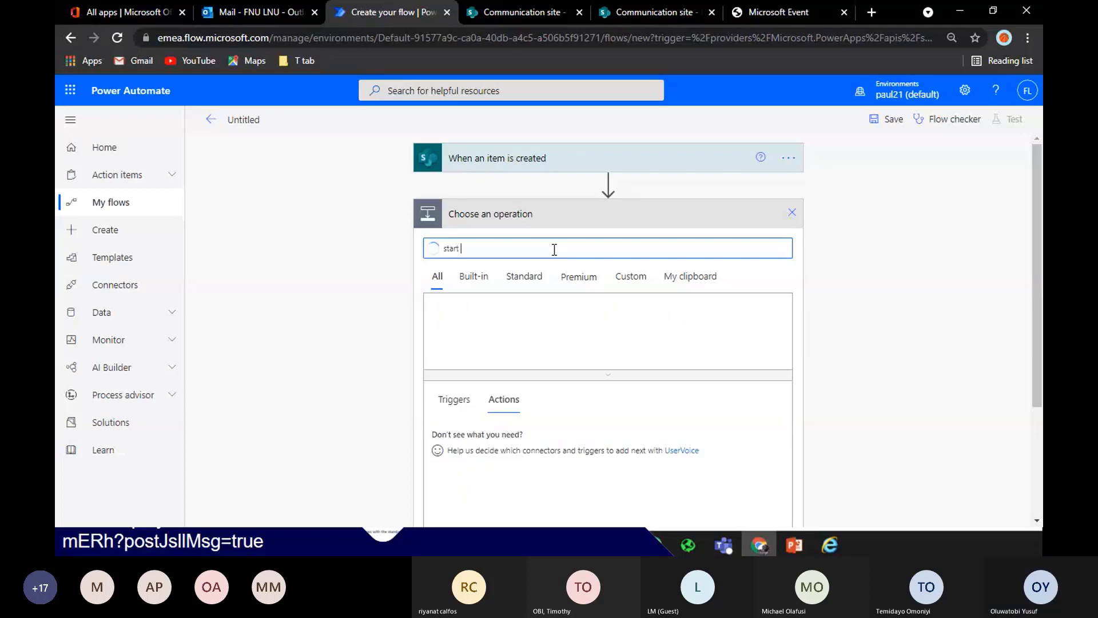
text(and wai)
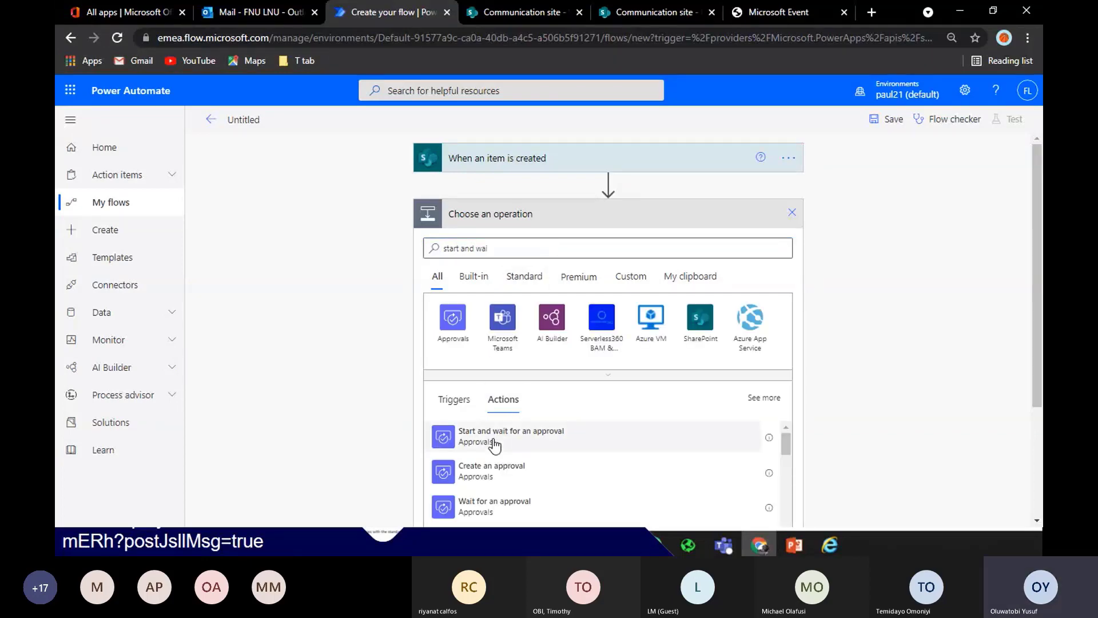
click(493, 439)
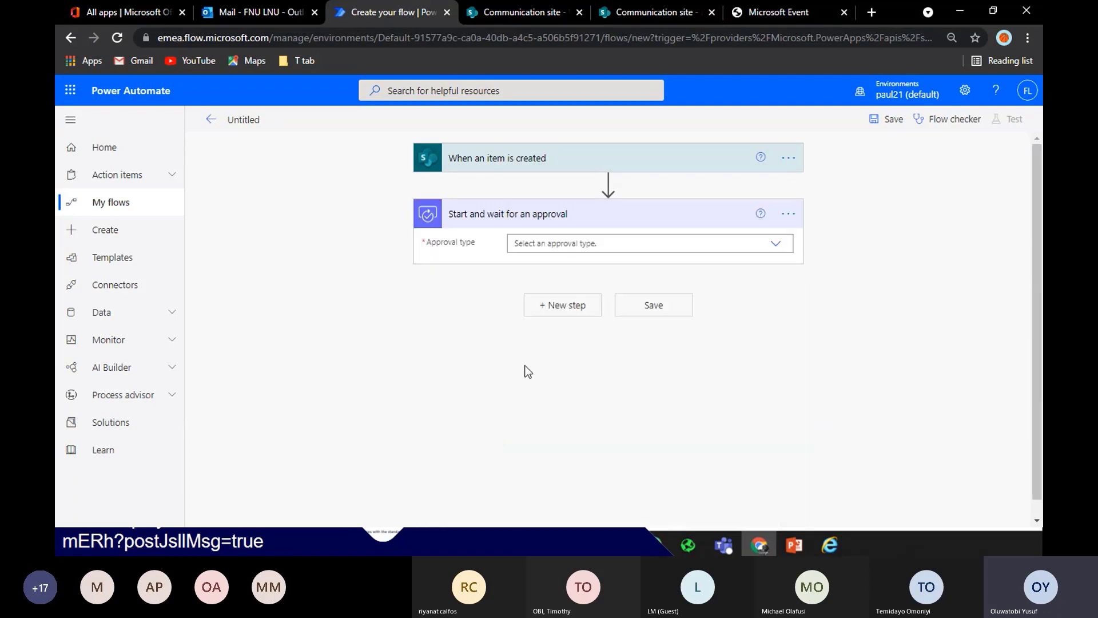
click(671, 243)
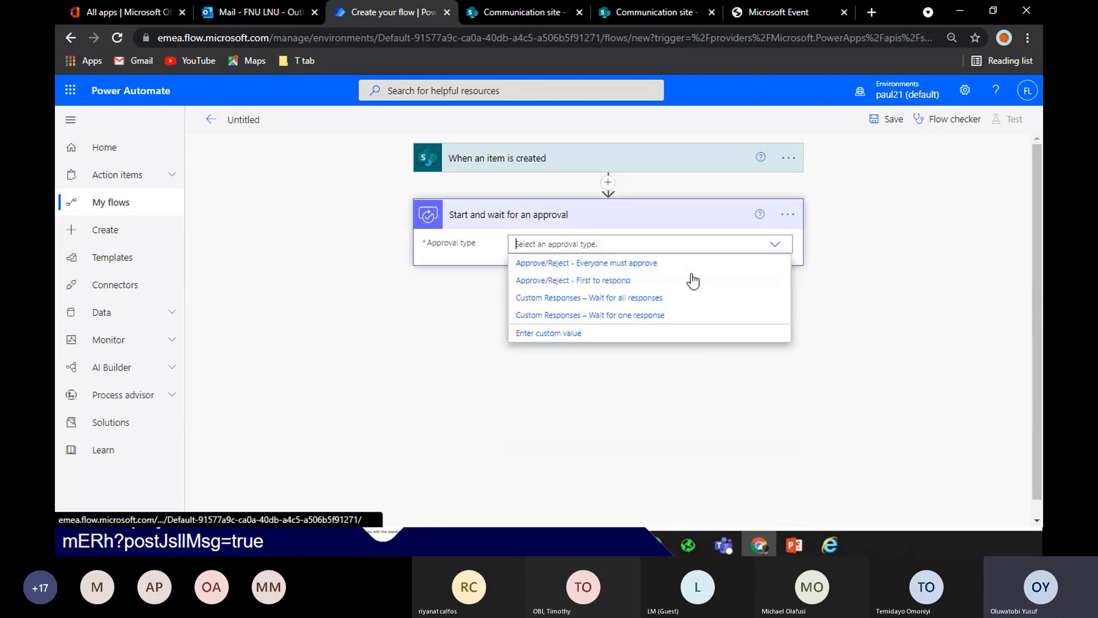
click(687, 276)
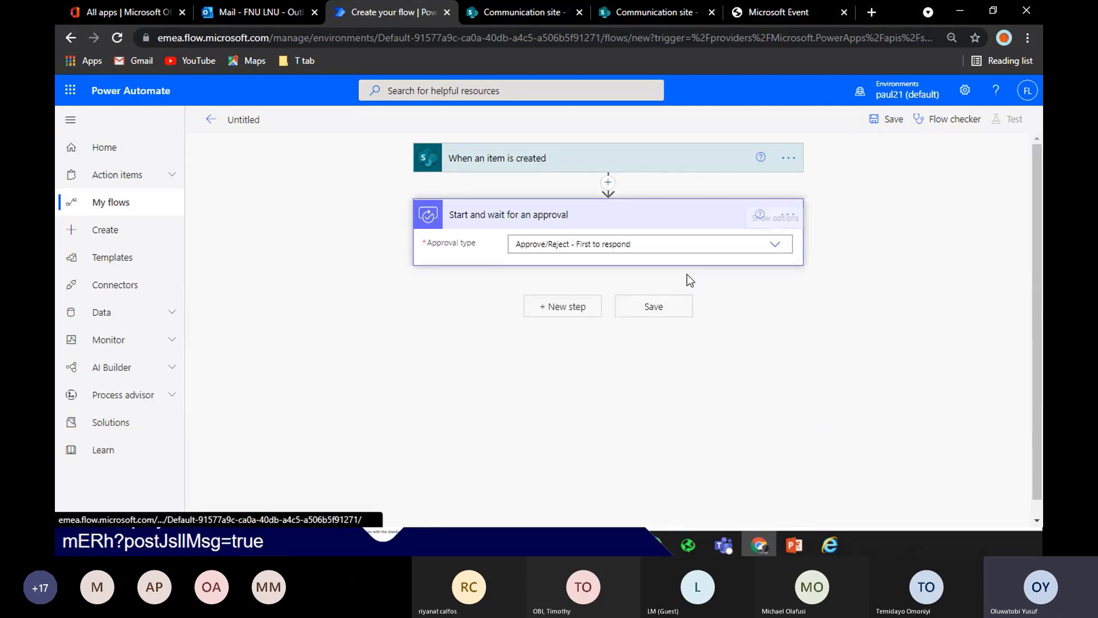
click(620, 269)
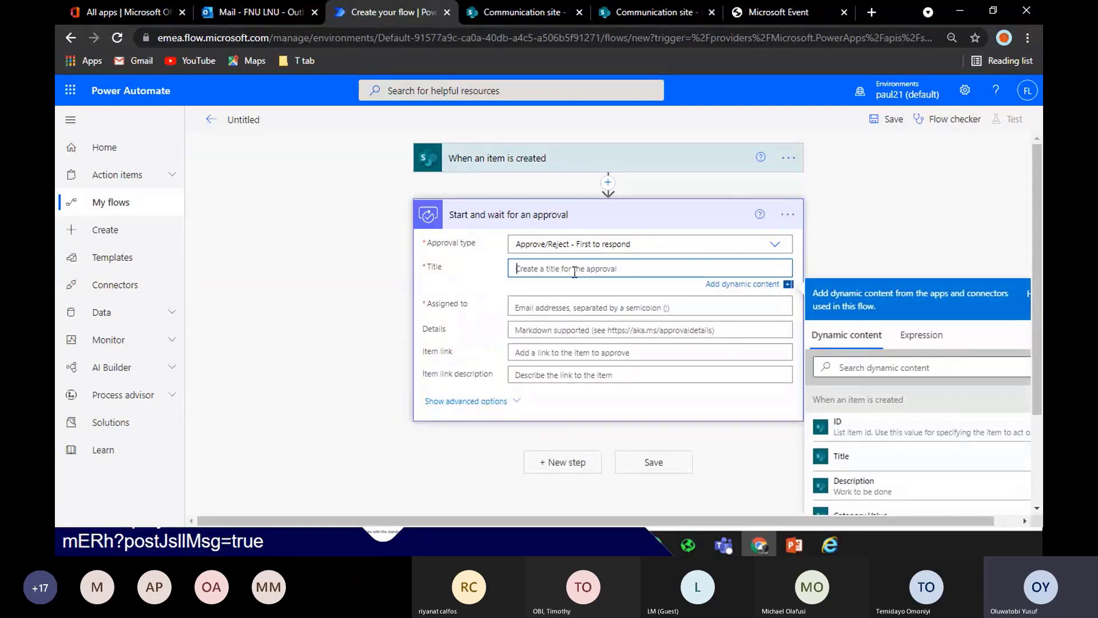
Title the approval 'Progress for' plus the item's Title, and assign the suggested approver
text(Progress for)
click(841, 456)
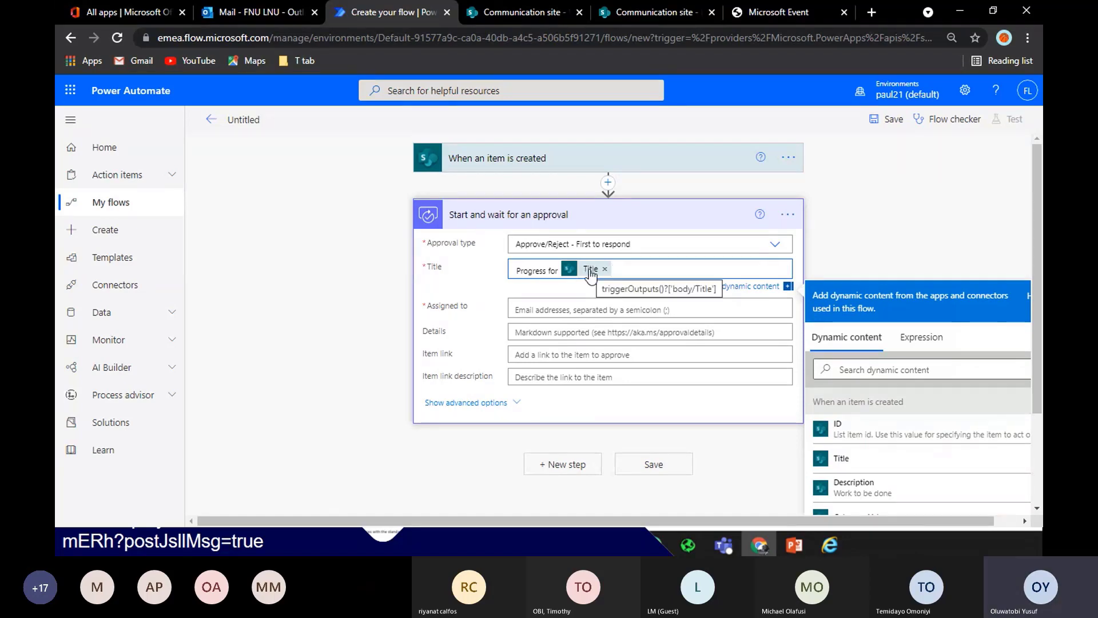
scroll(1010, 256, down, 2)
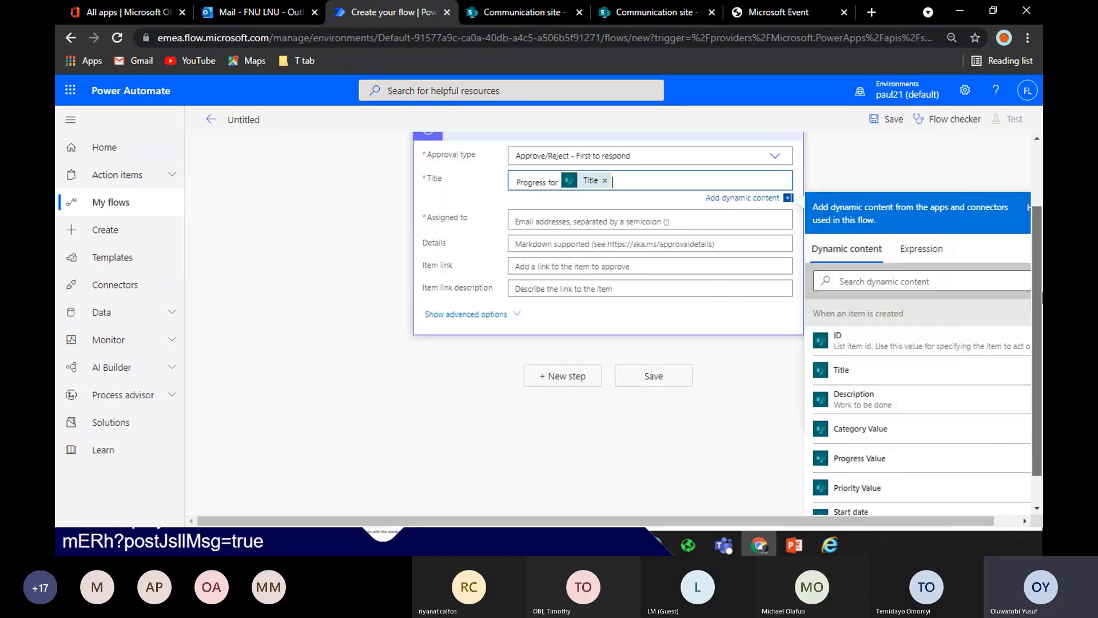
click(570, 215)
text(oluw)
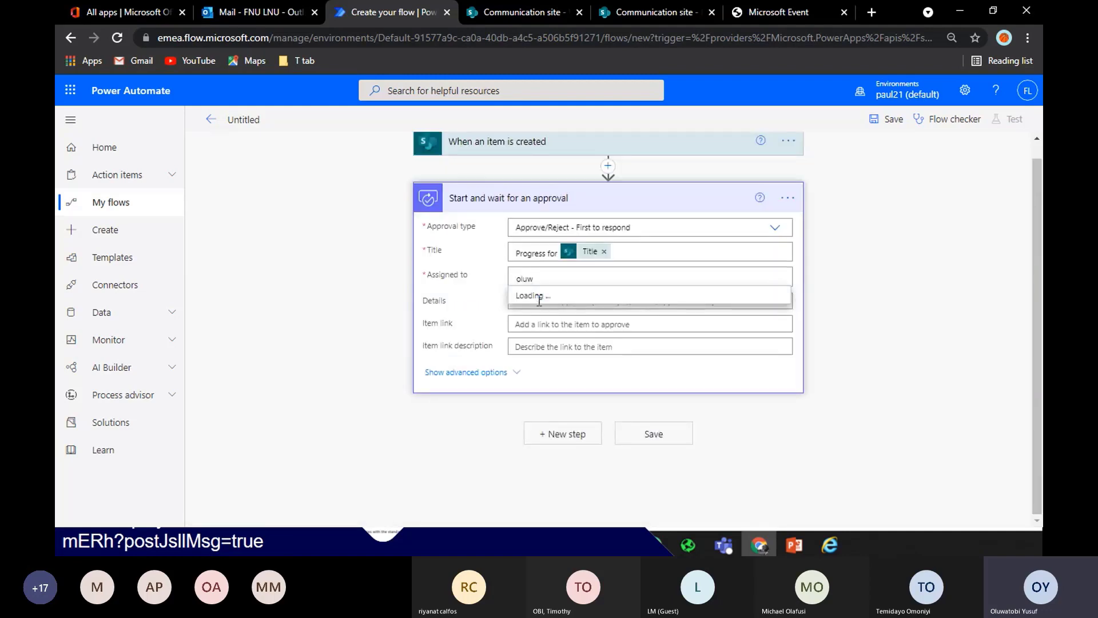
click(540, 302)
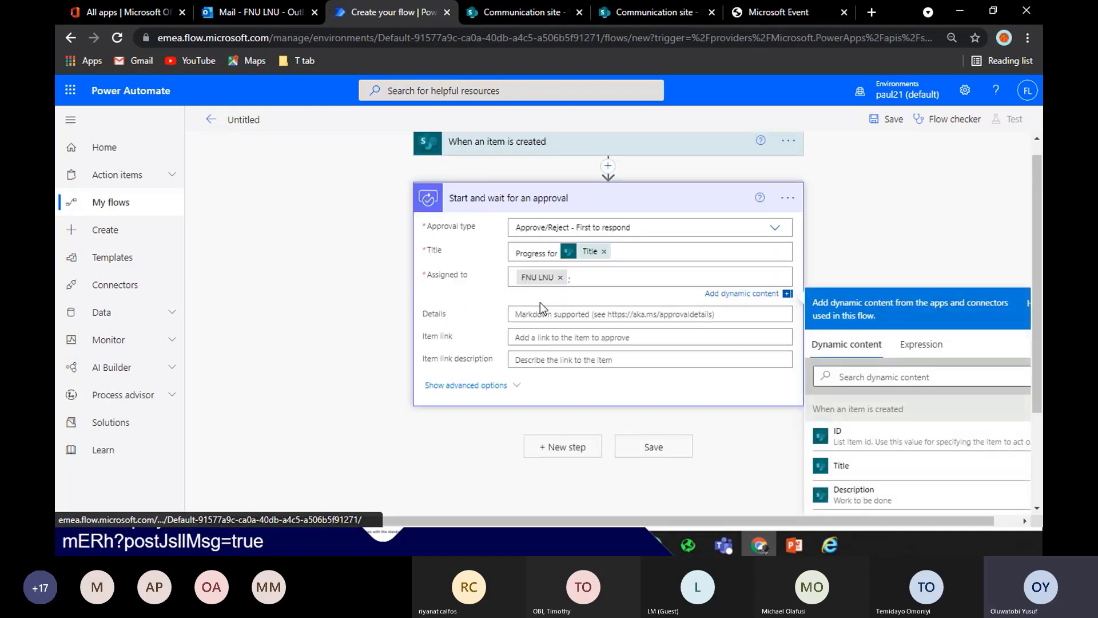
scroll(540, 302, down, 1)
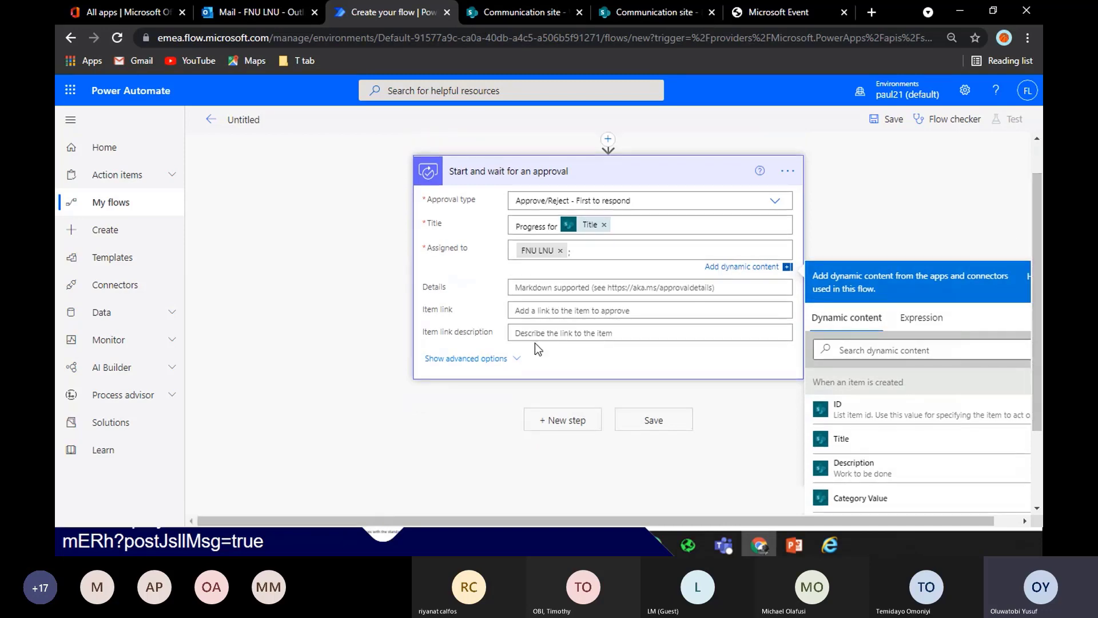
Show the approval's advanced options and set Item link to the 'Link to item' dynamic content
click(510, 358)
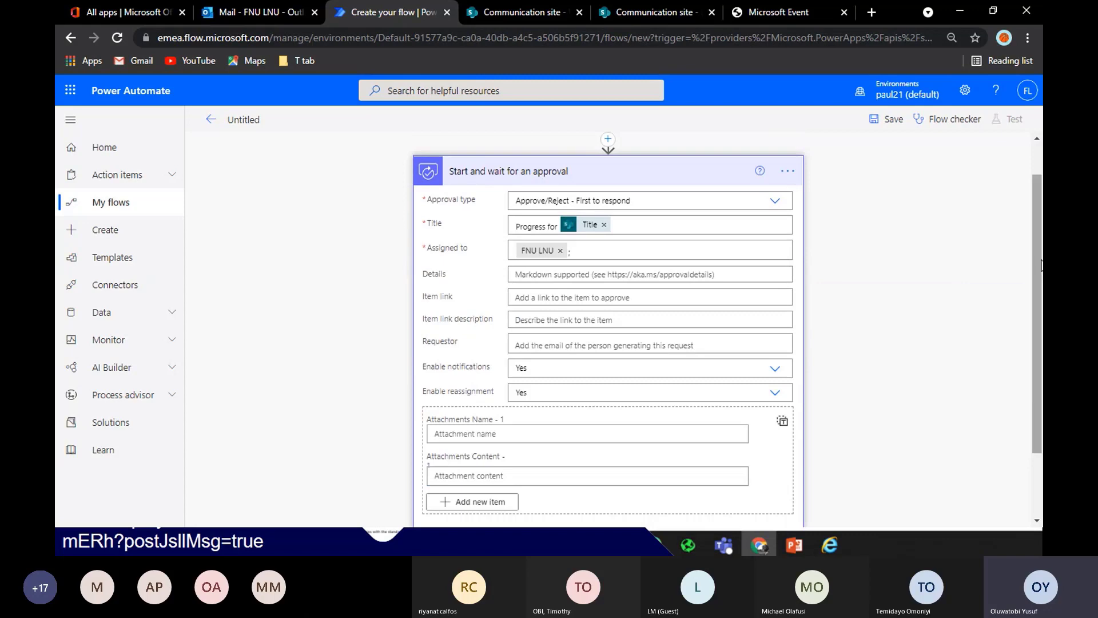
drag(1038, 260, 1038, 242)
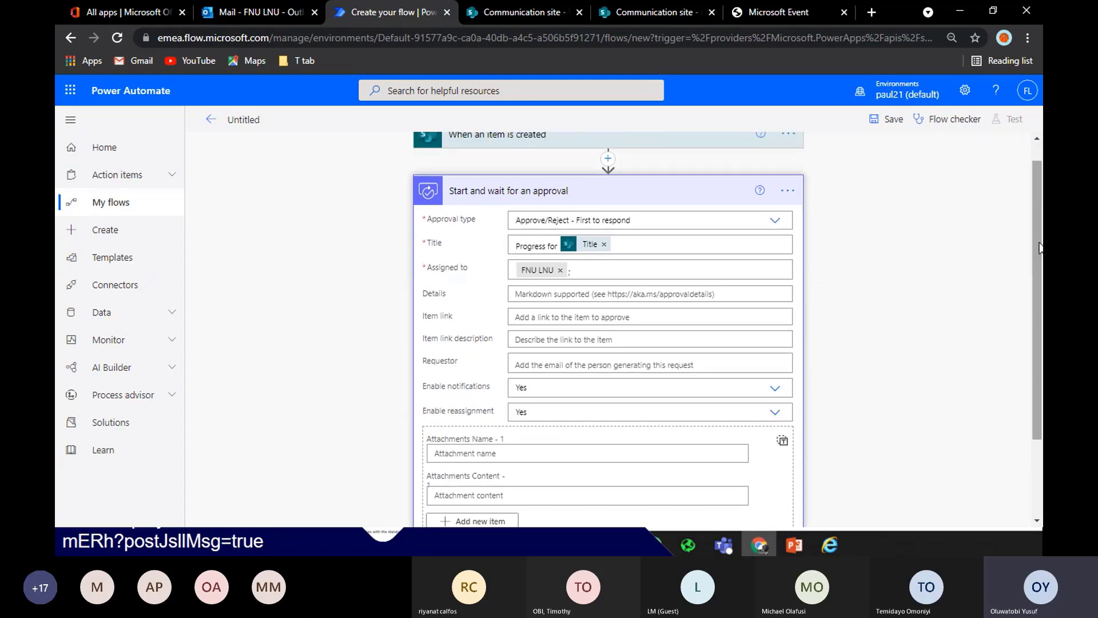
click(525, 316)
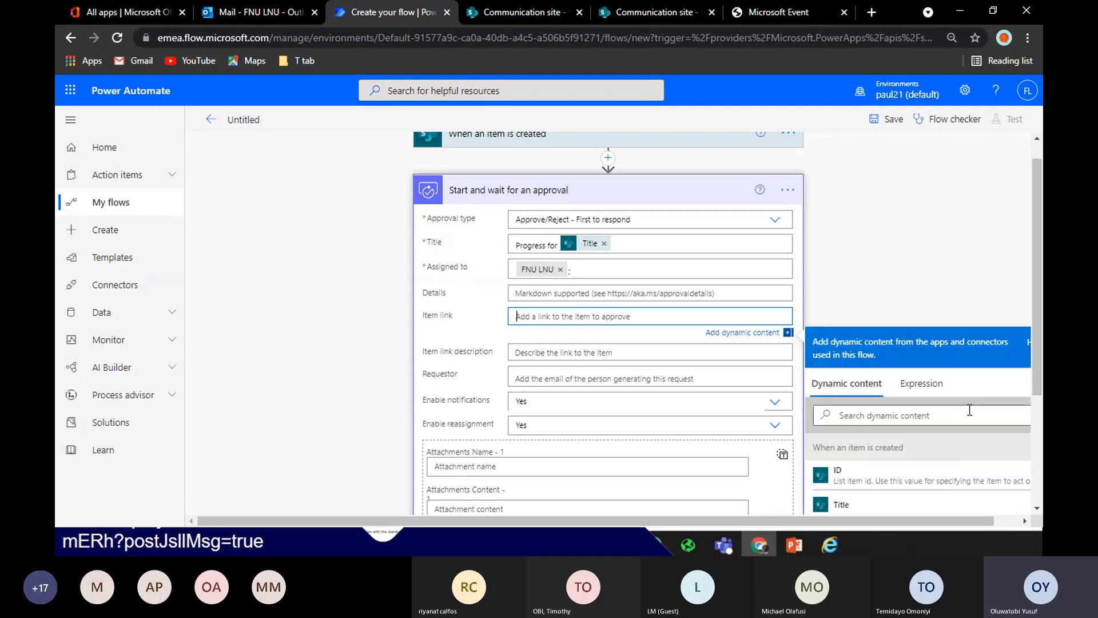
click(966, 414)
text(ite)
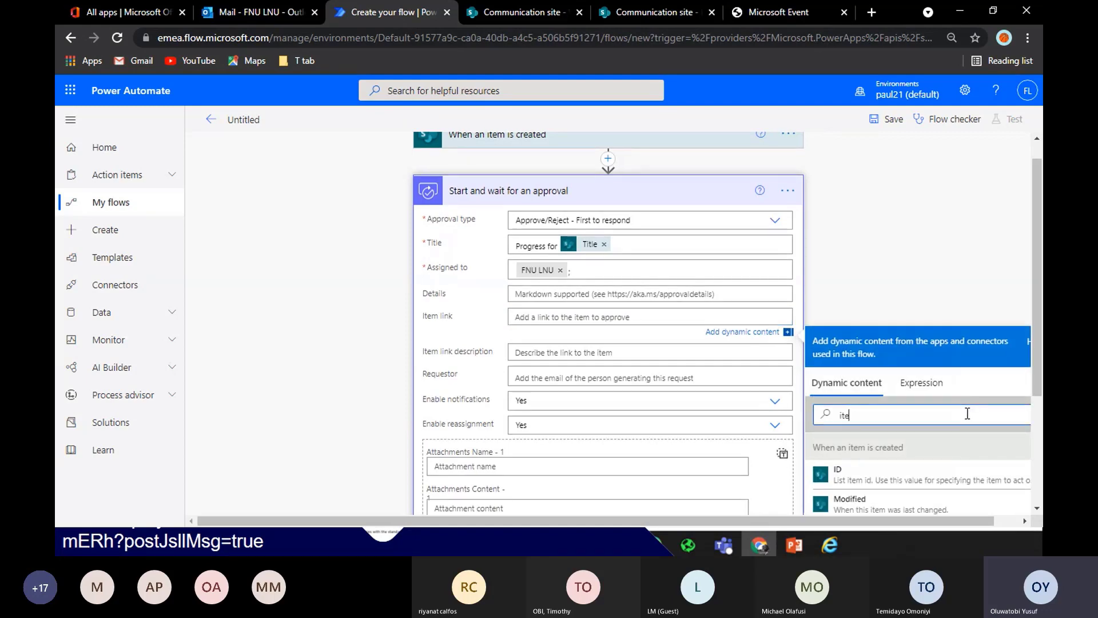
scroll(967, 410, down, 3)
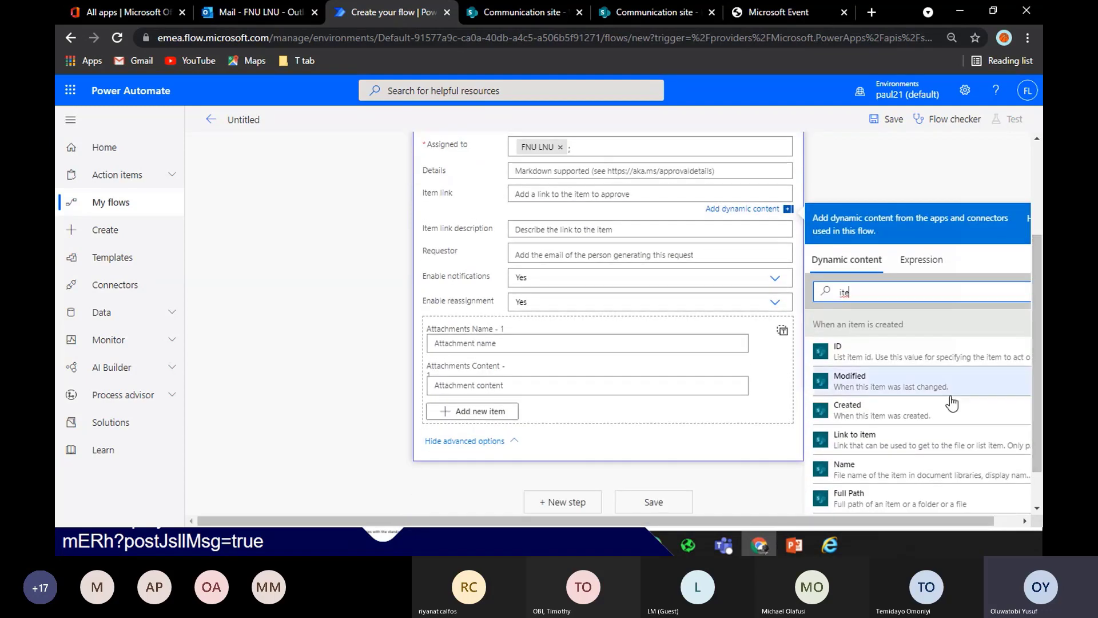
click(894, 442)
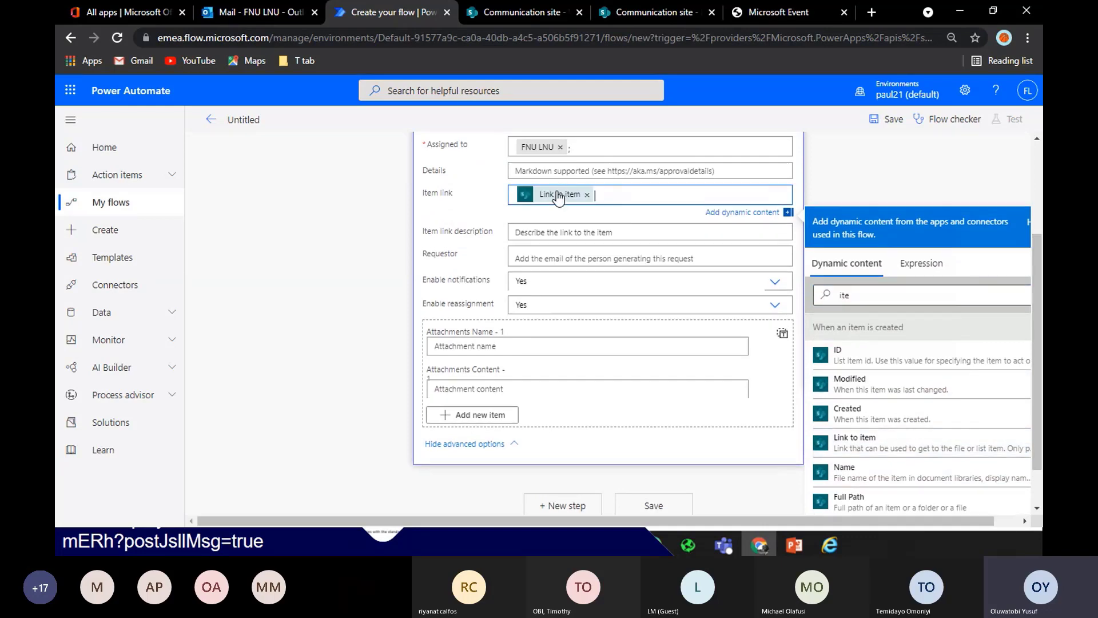
Set the Item link description to the item's Title
click(575, 233)
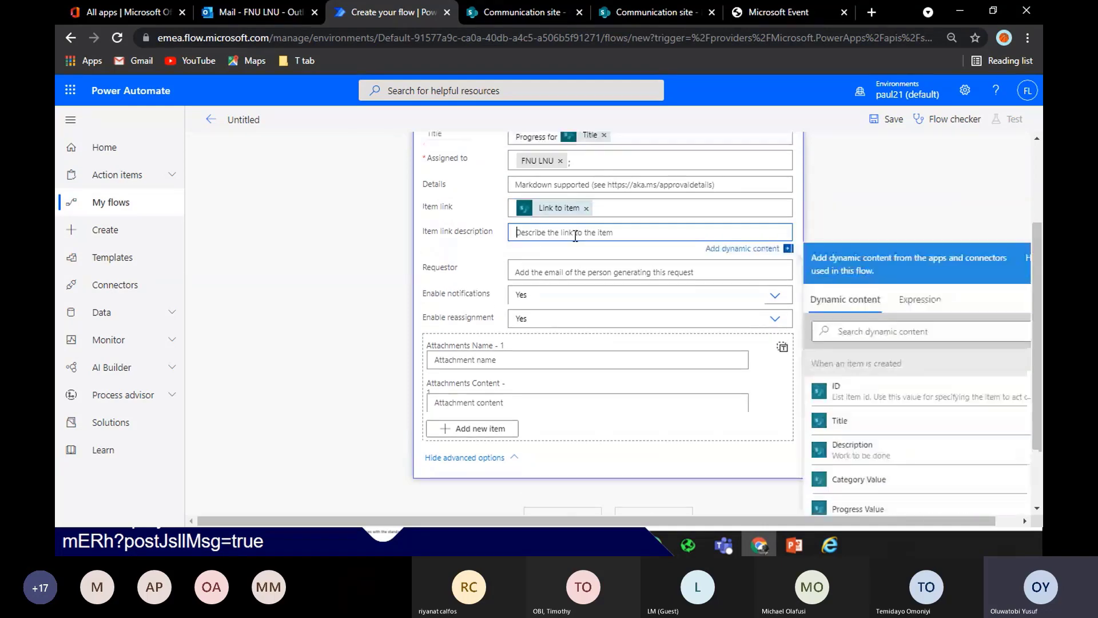
click(841, 421)
scroll(1035, 266, up, 2)
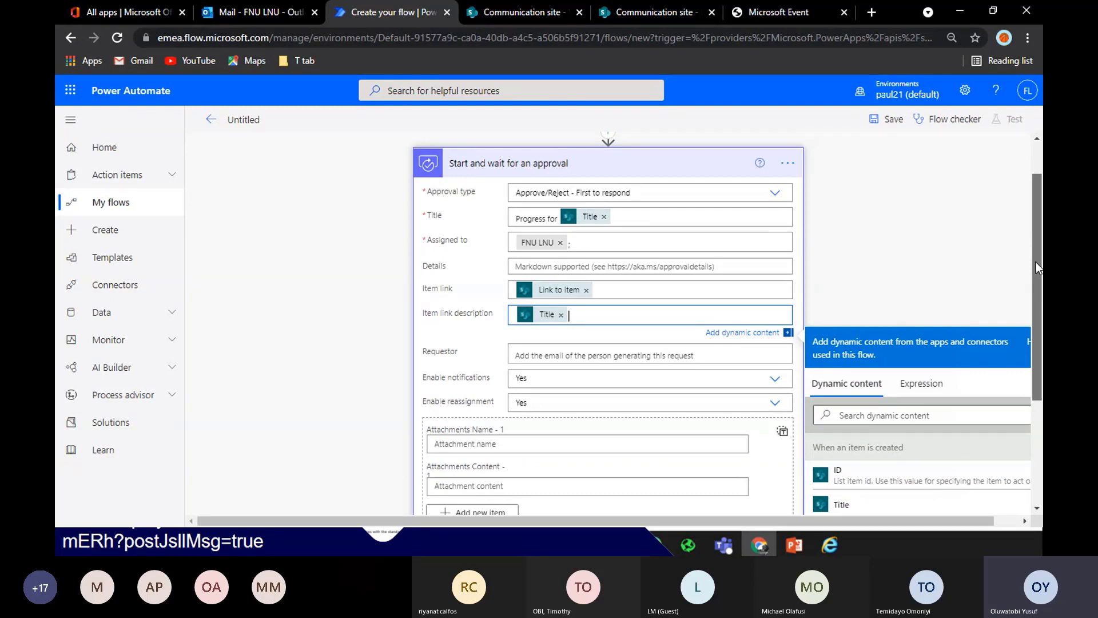
scroll(1035, 262, down, 1)
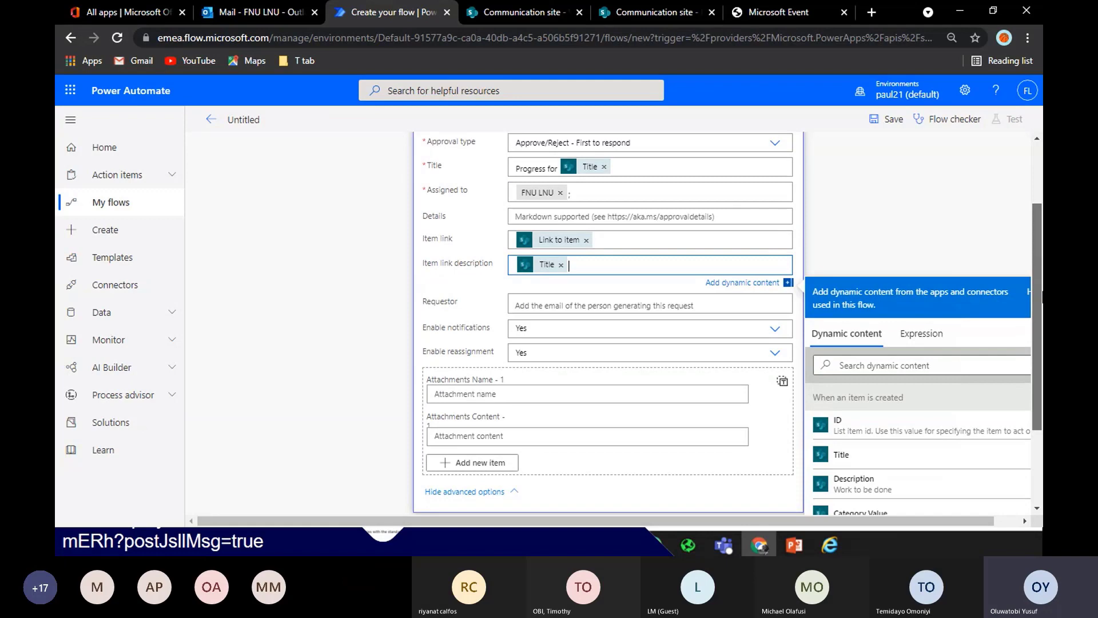
scroll(1038, 275, up, 1)
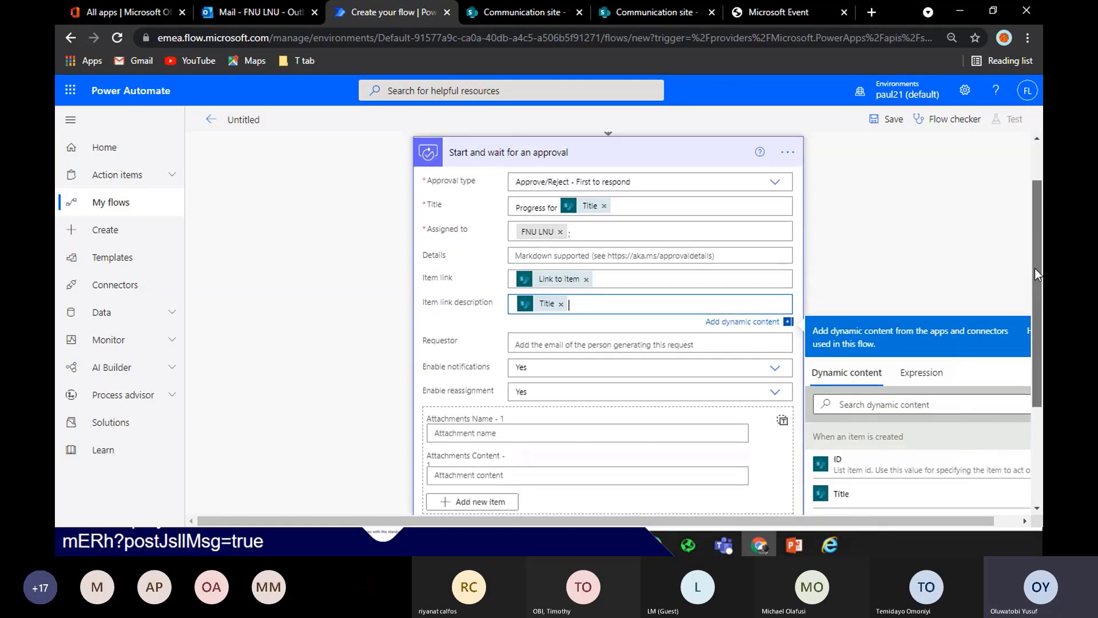
scroll(1038, 275, down, 3)
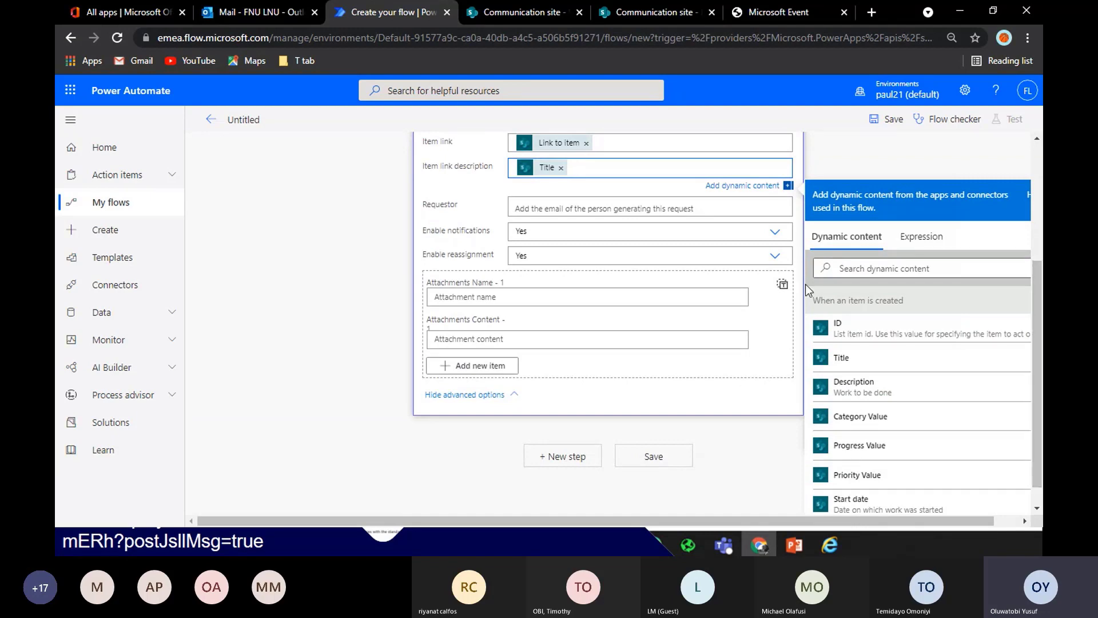
drag(1037, 274, 1040, 166)
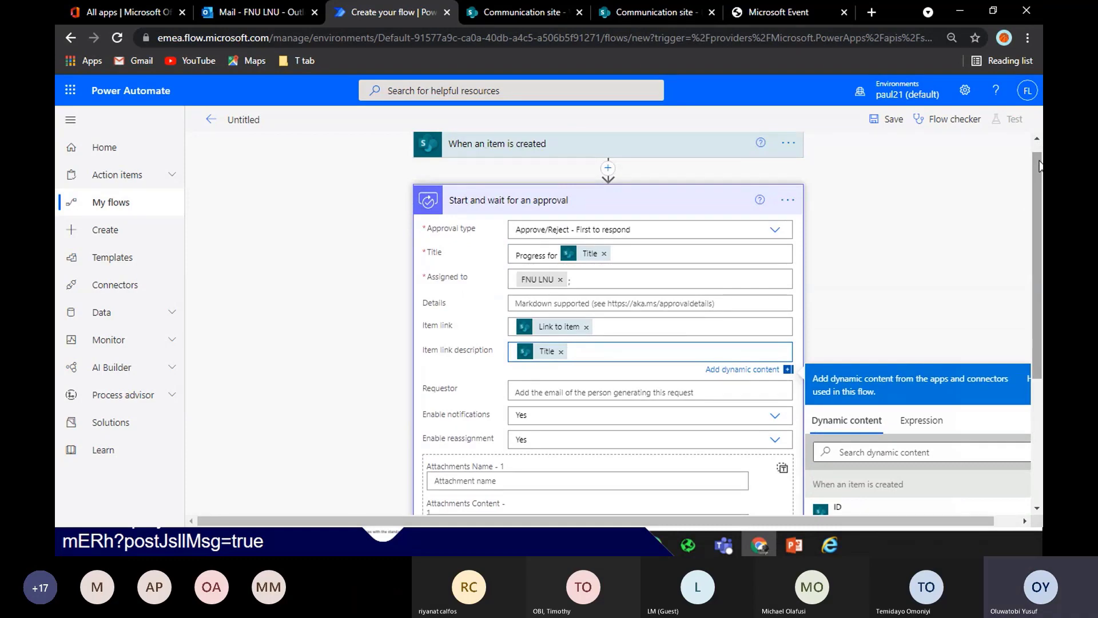
drag(1040, 166, 1041, 234)
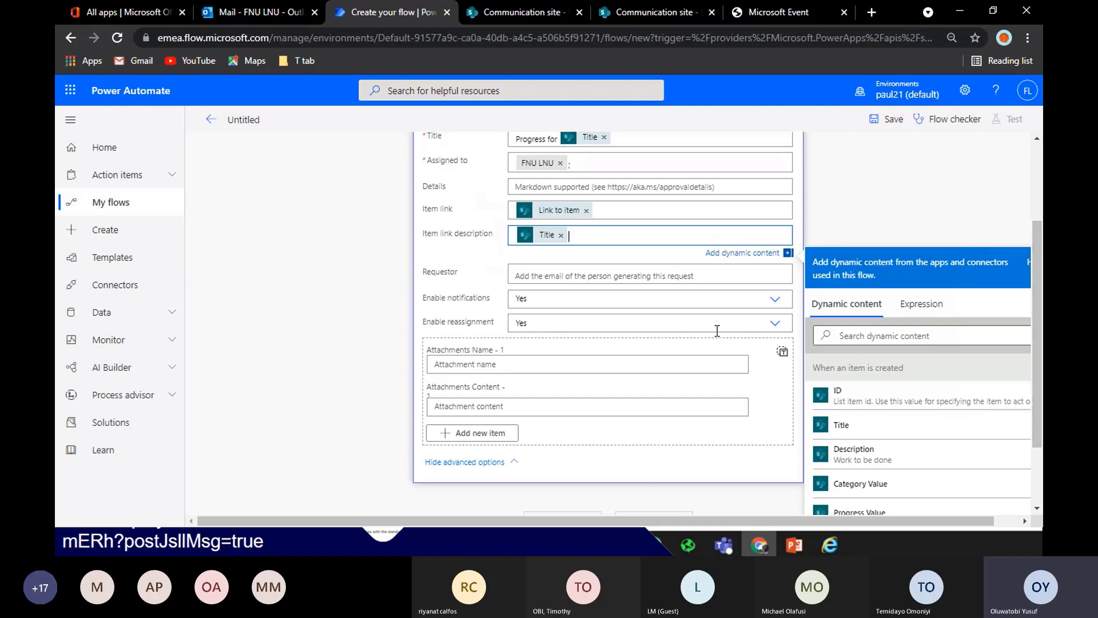
click(478, 436)
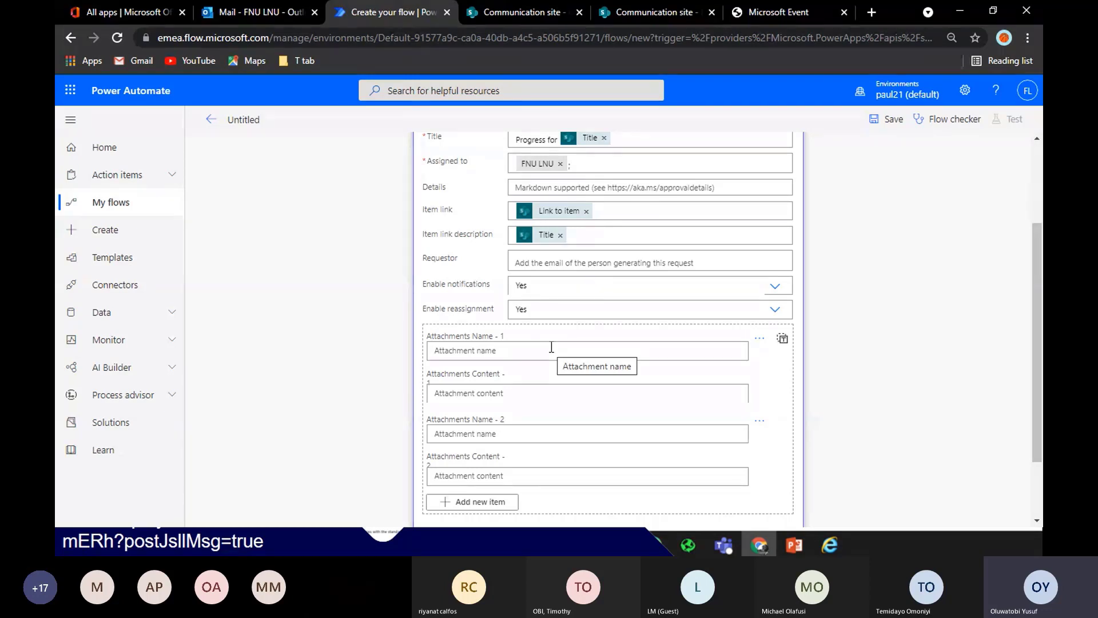
scroll(572, 348, down, 2)
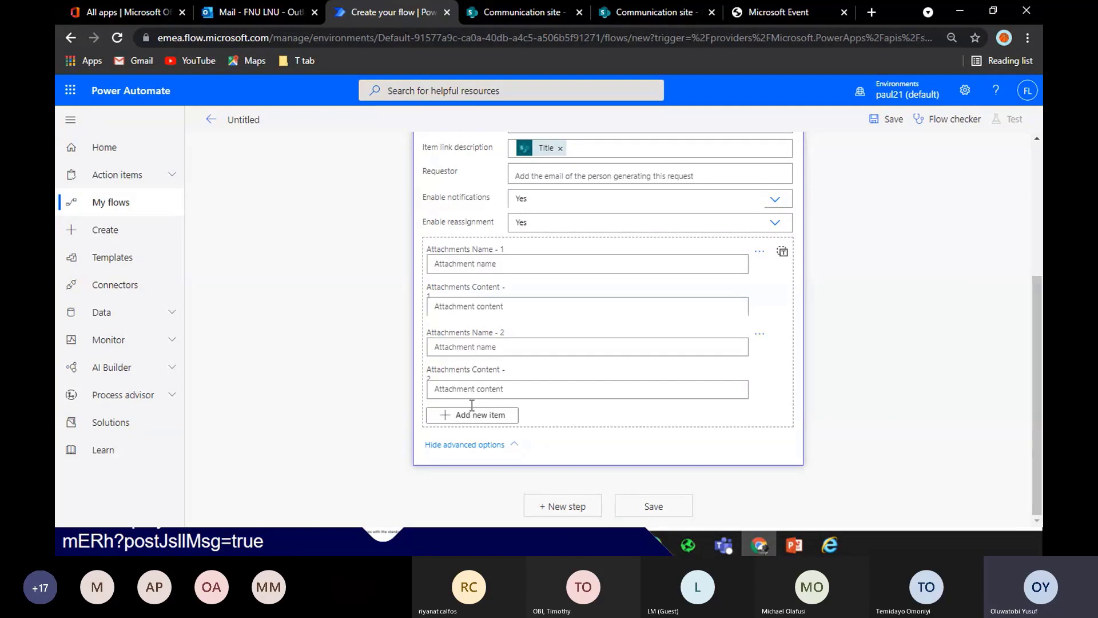
click(761, 335)
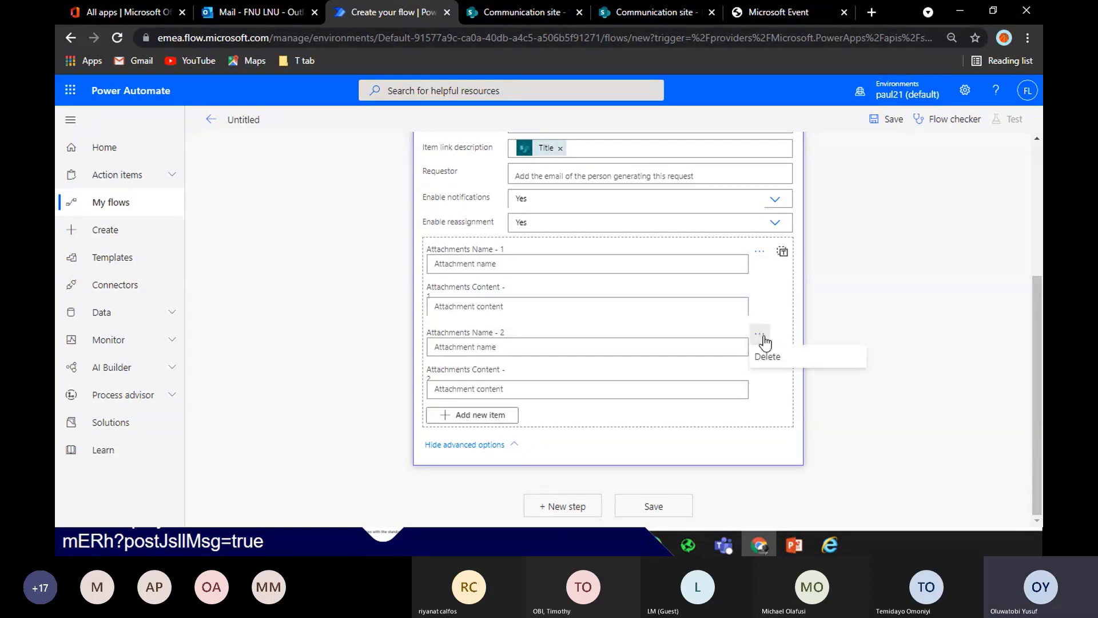
click(769, 356)
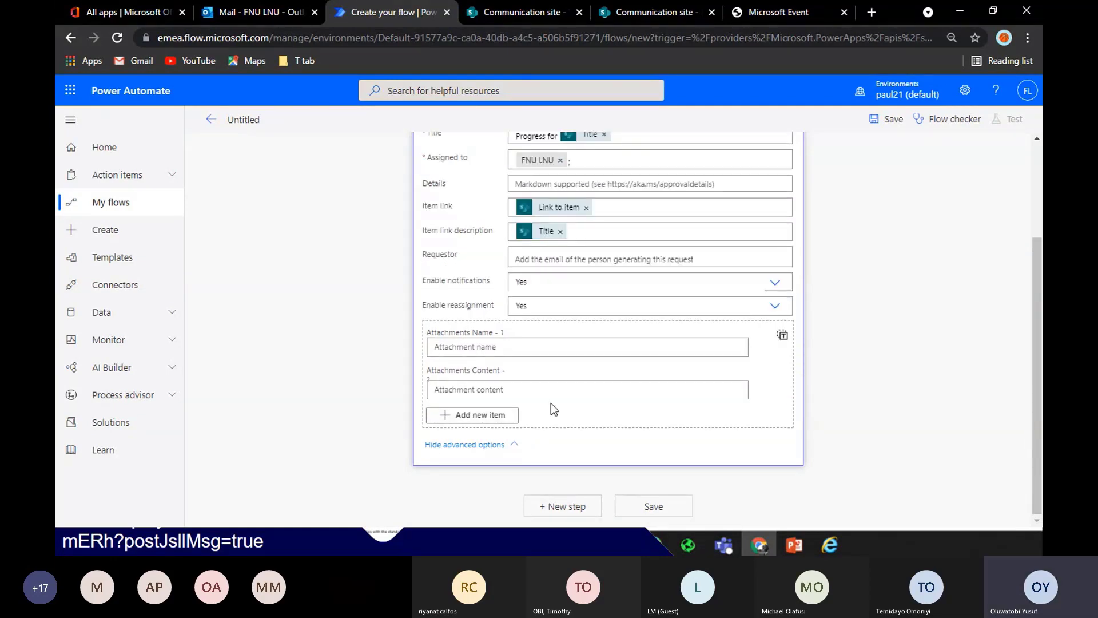
scroll(551, 403, up, 2)
scroll(608, 329, down, 2)
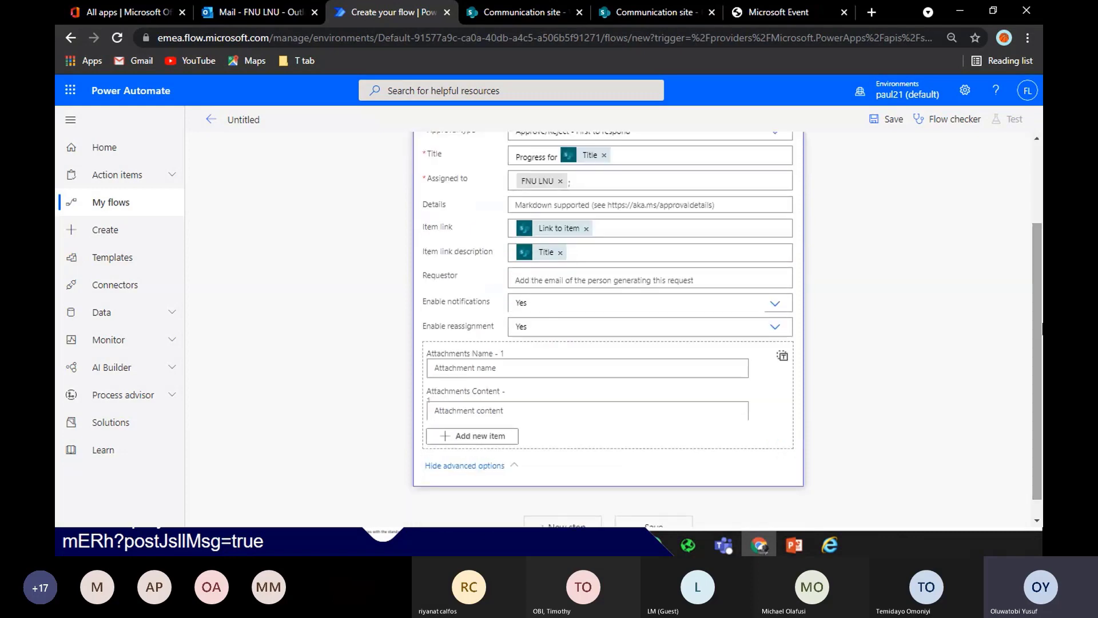
drag(1038, 316, 1025, 251)
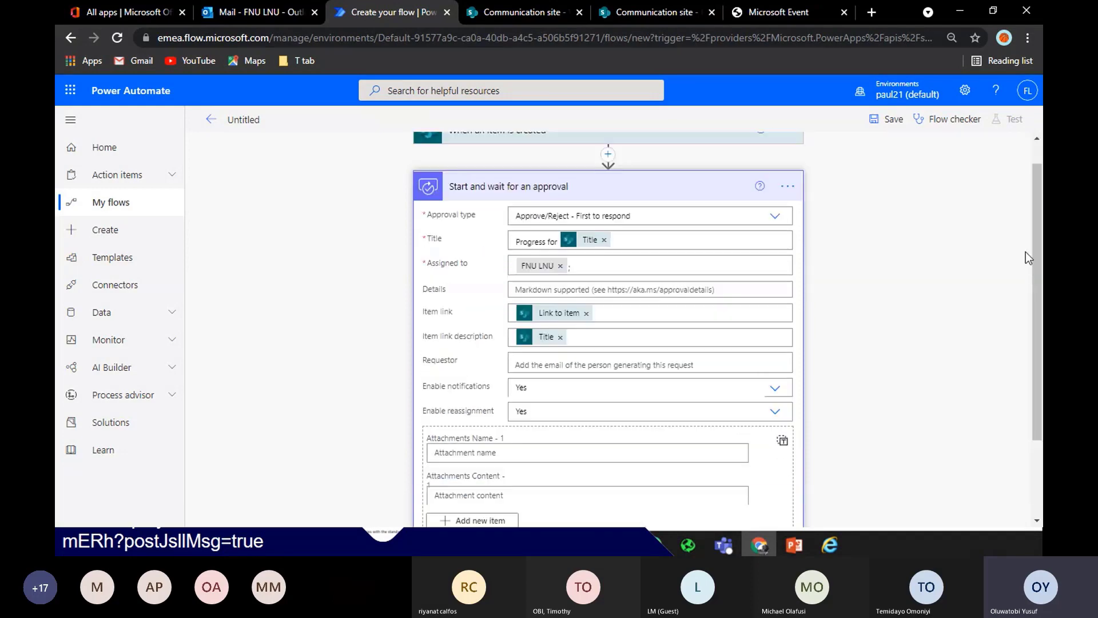
Insert a SharePoint Get attachments action before the approval
click(608, 156)
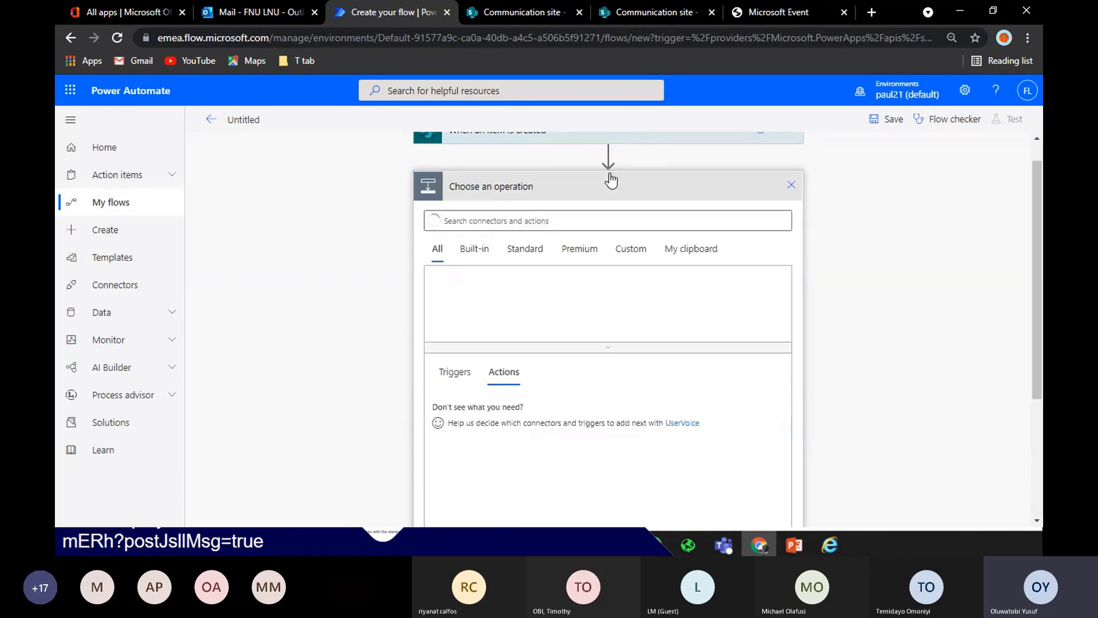
text(get s)
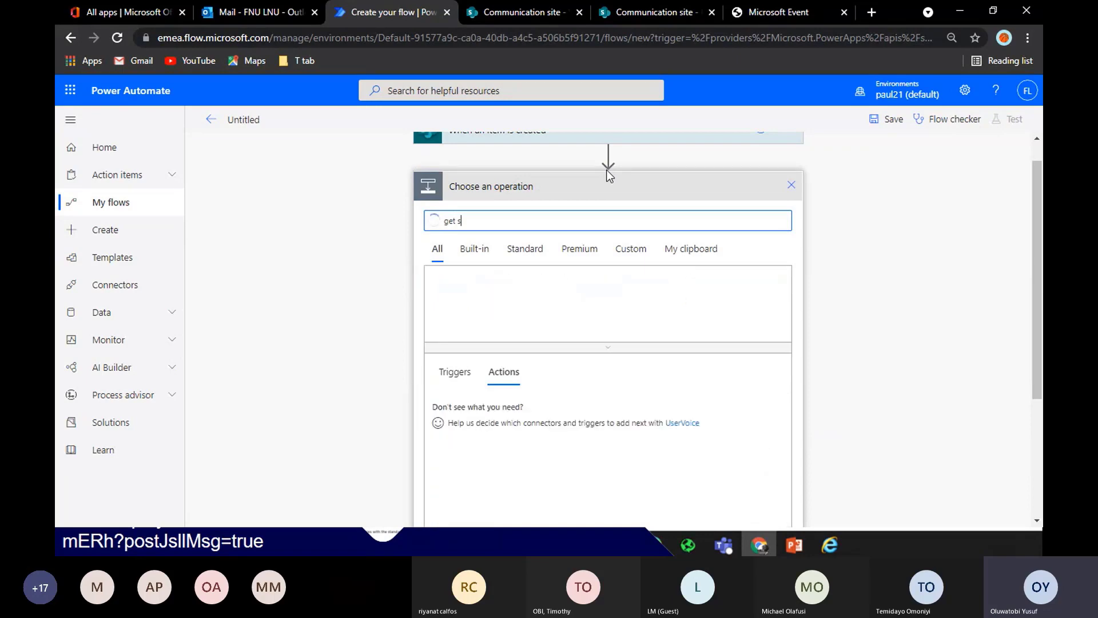
text(a)
key(BackSpace)
key(BackSpace)
key(BackSpace)
text(attachm)
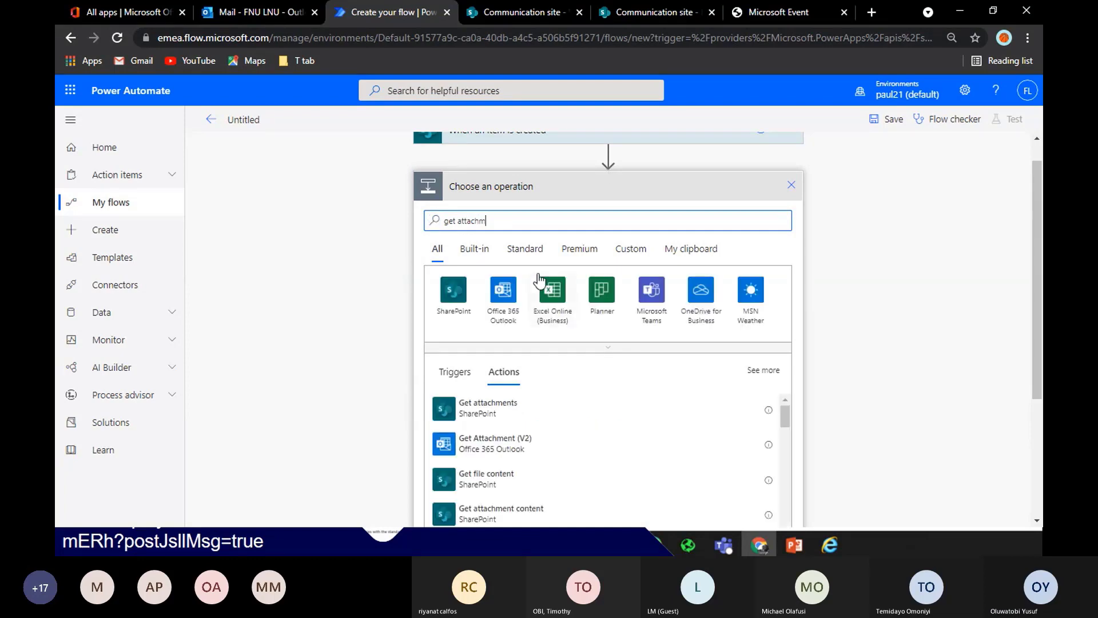
click(514, 411)
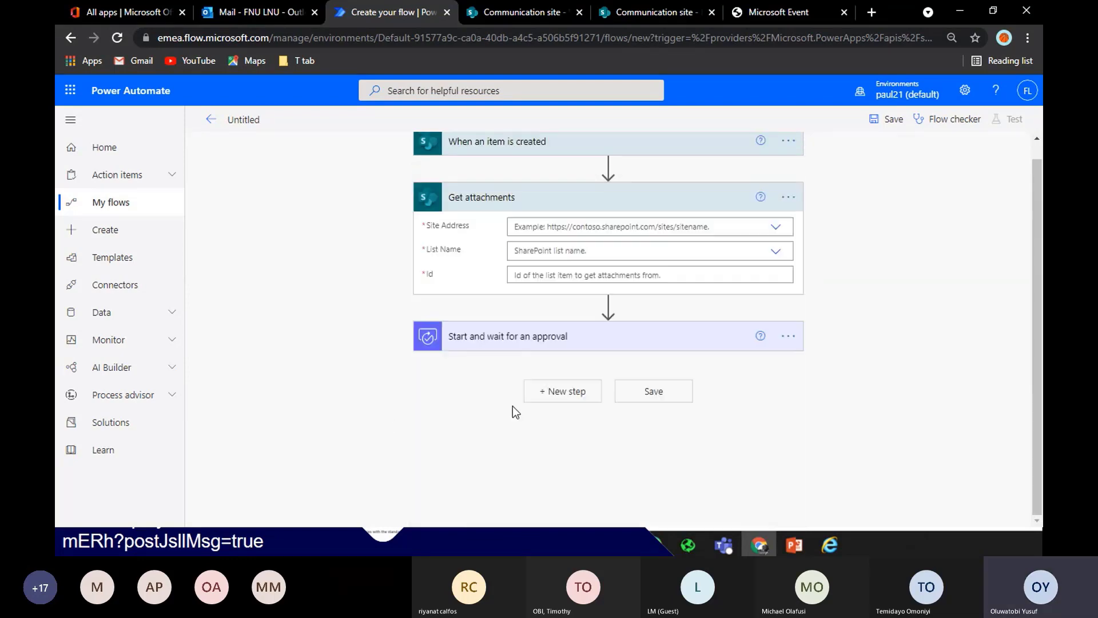
Point it at the Communication site's progress tracker list with Id set to ID
click(776, 227)
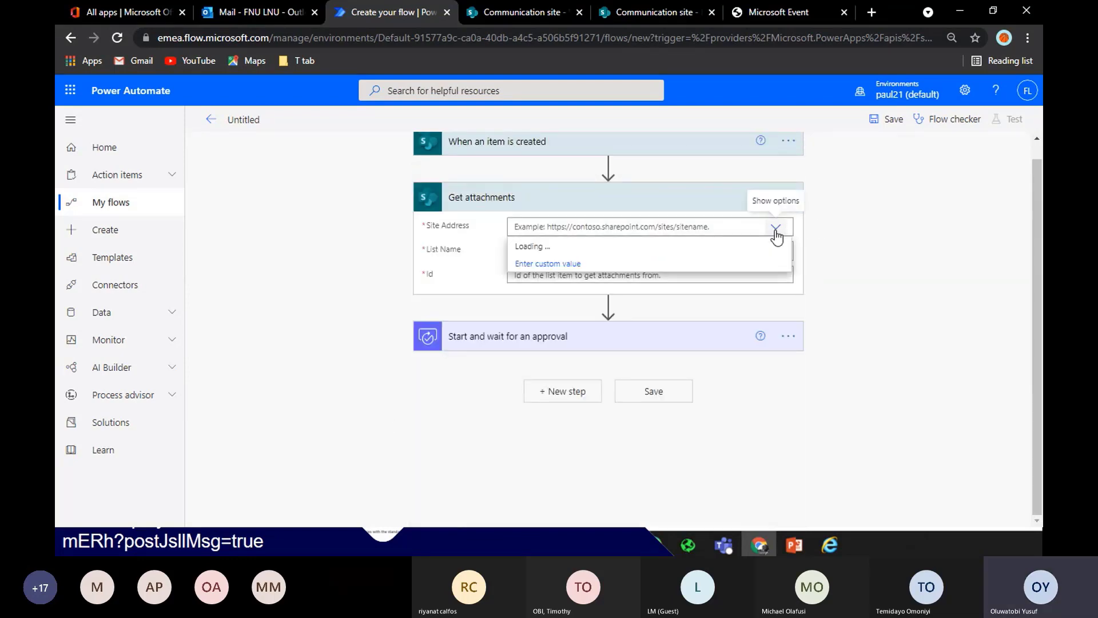
click(628, 247)
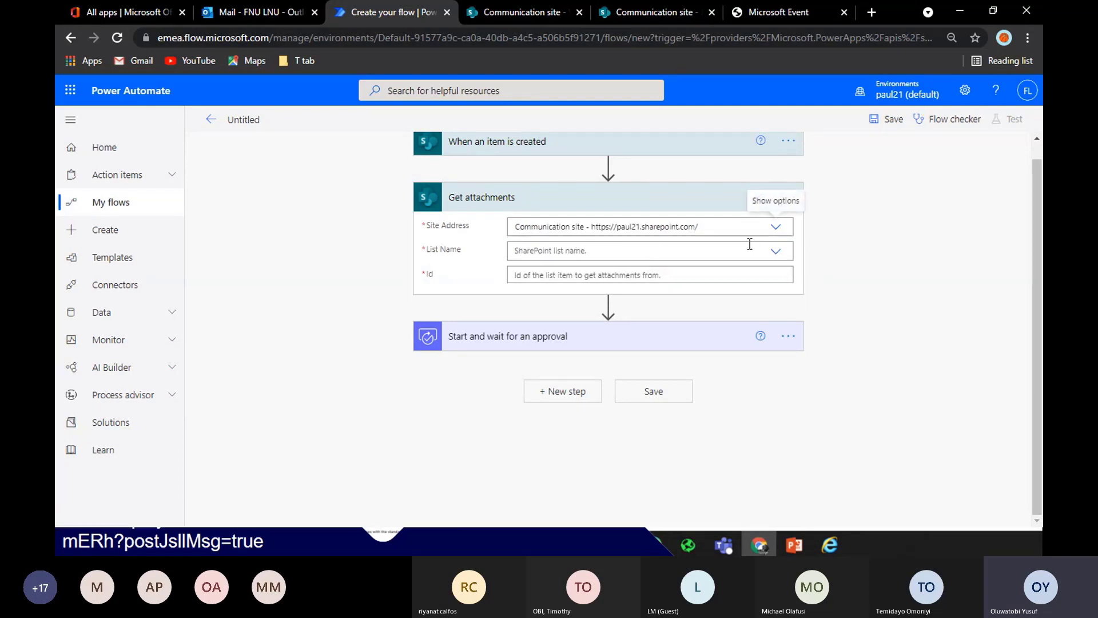
click(768, 253)
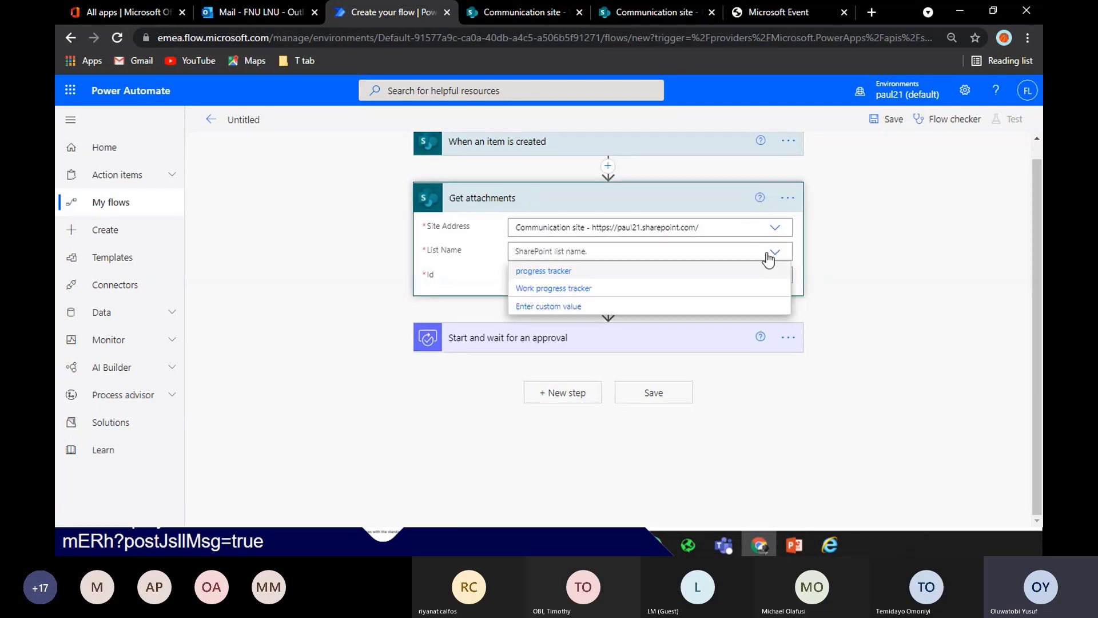
click(677, 270)
click(684, 274)
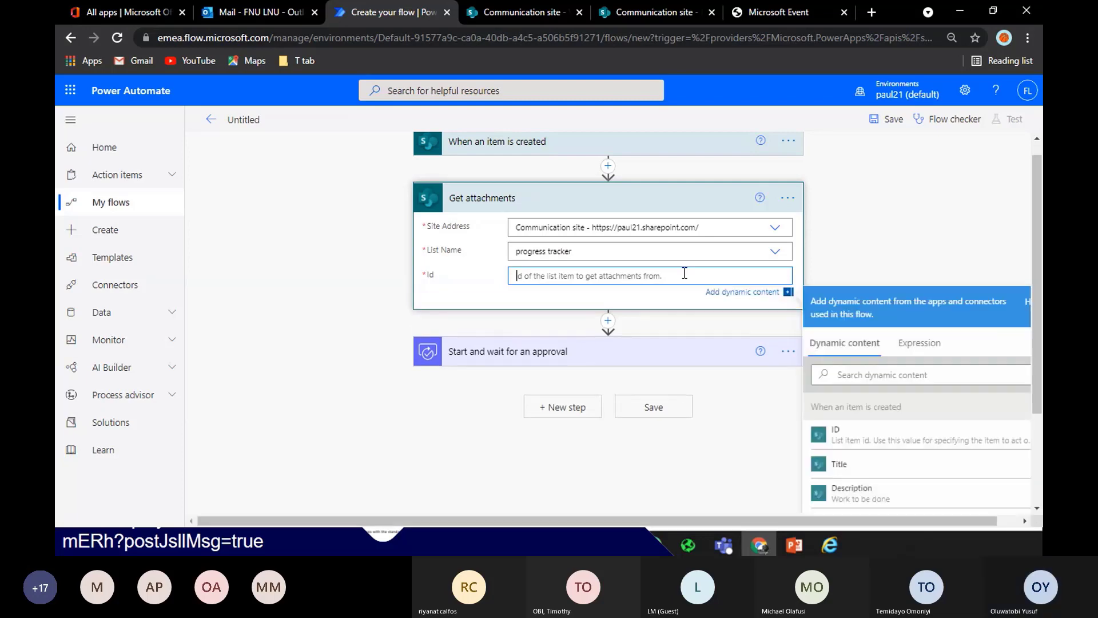
click(836, 436)
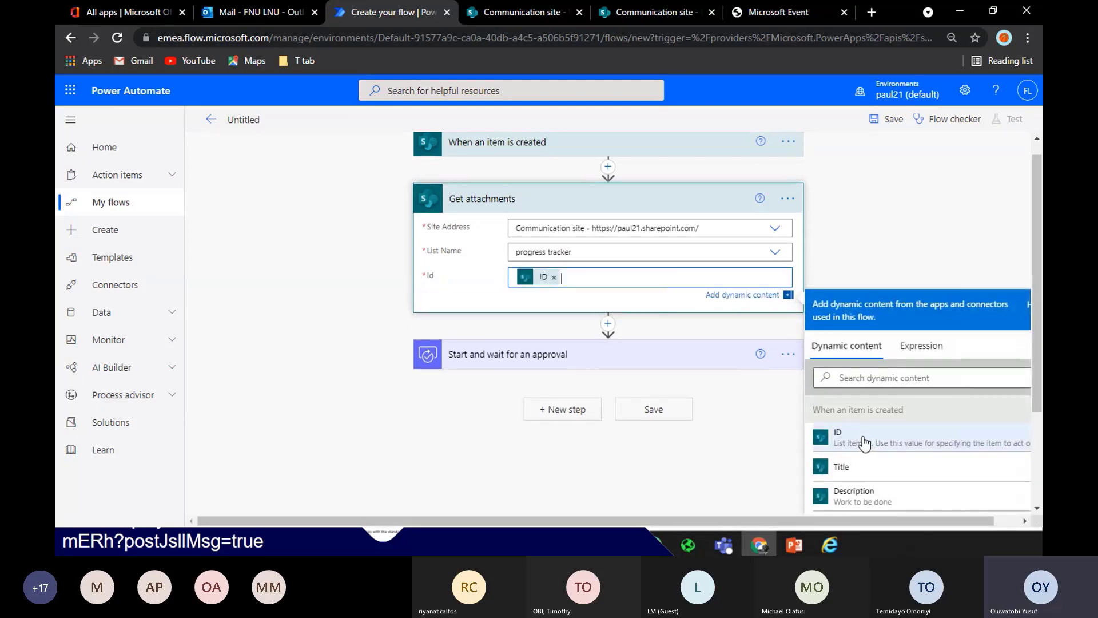
click(608, 322)
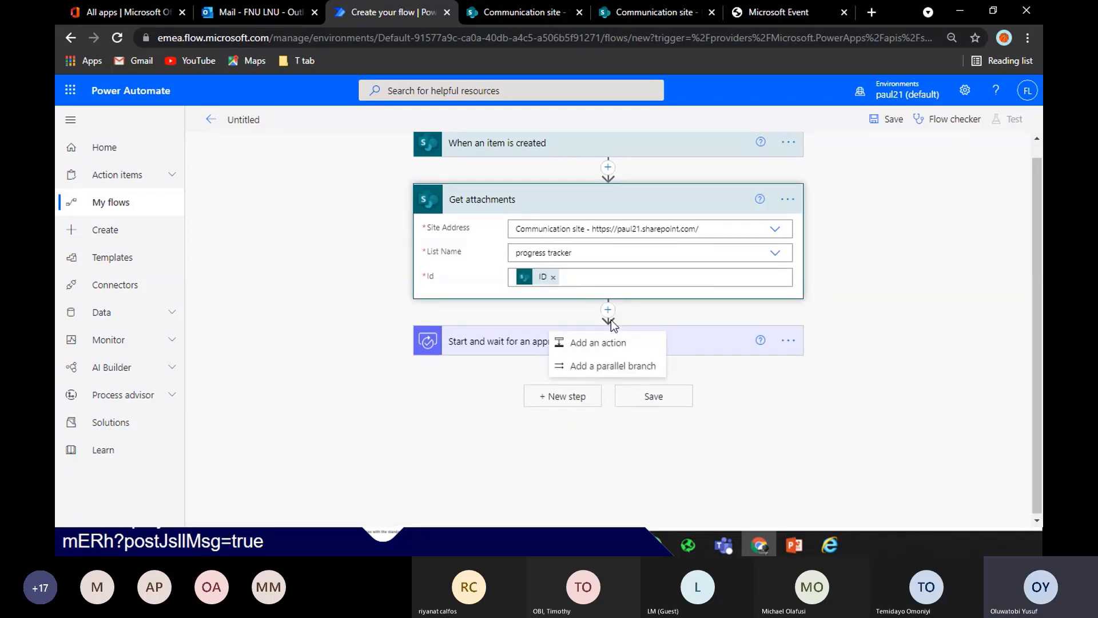
Add the SharePoint Get attachment content action after Get attachments
click(610, 343)
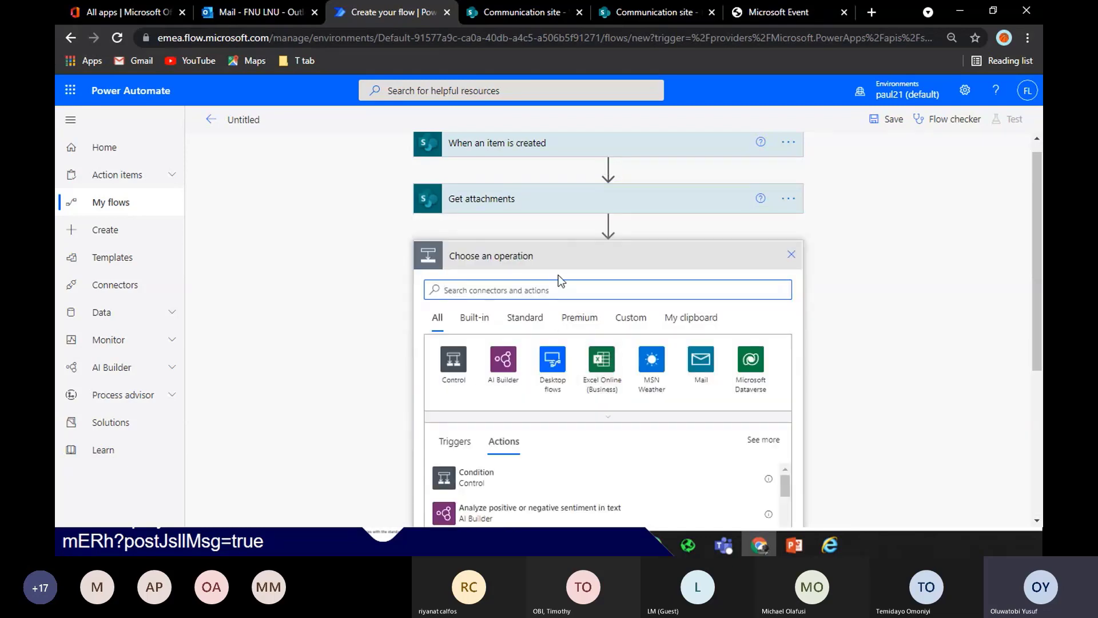
text(get att)
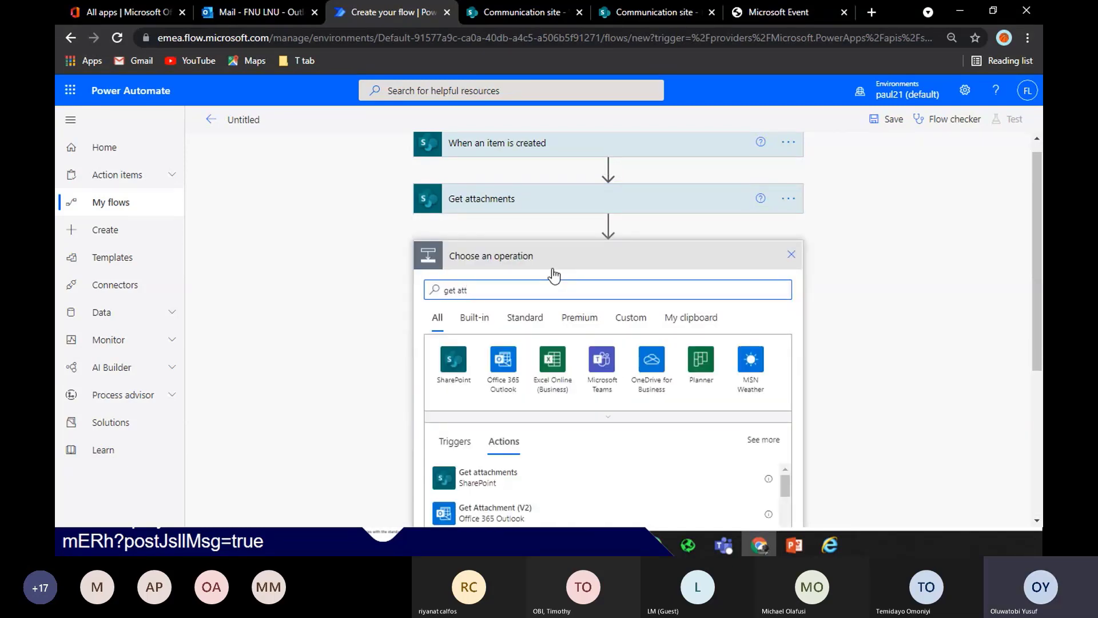
text(ac)
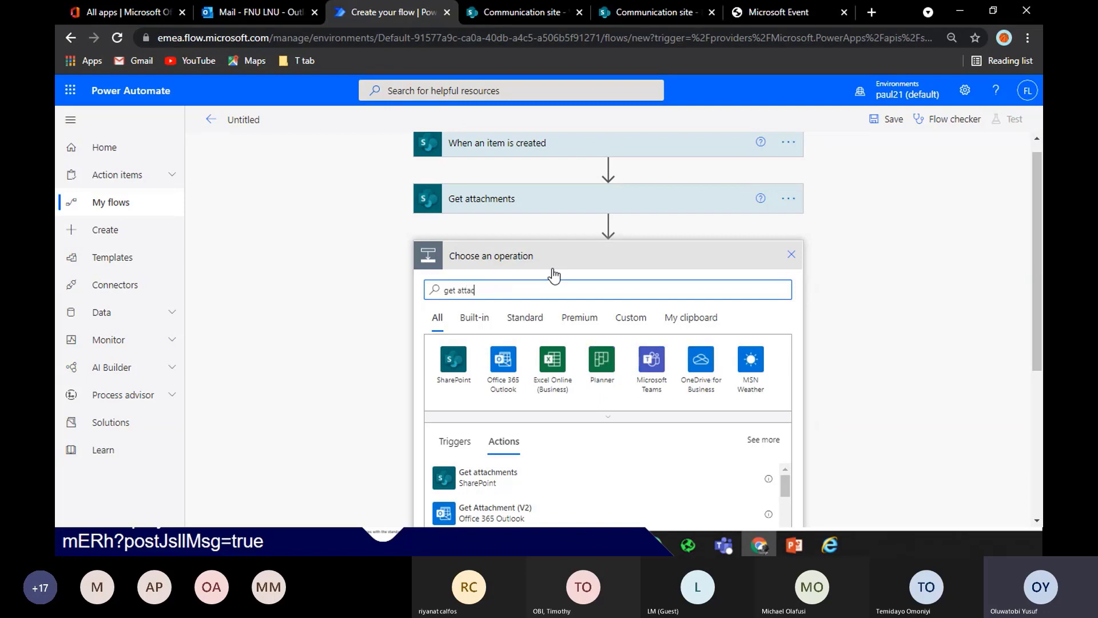
text(hment)
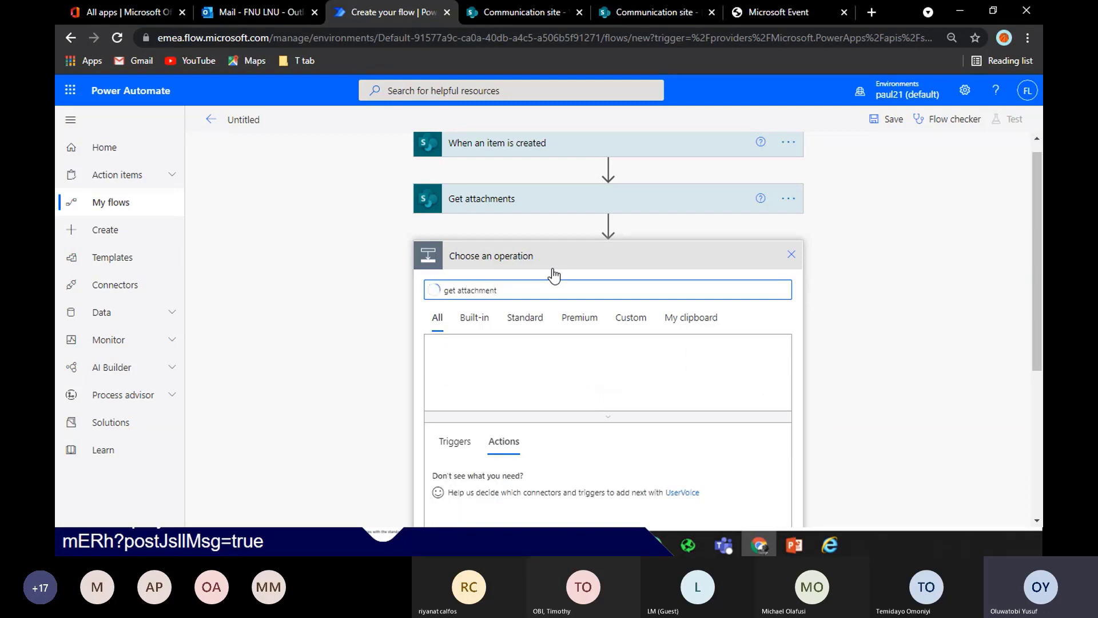
text(s con)
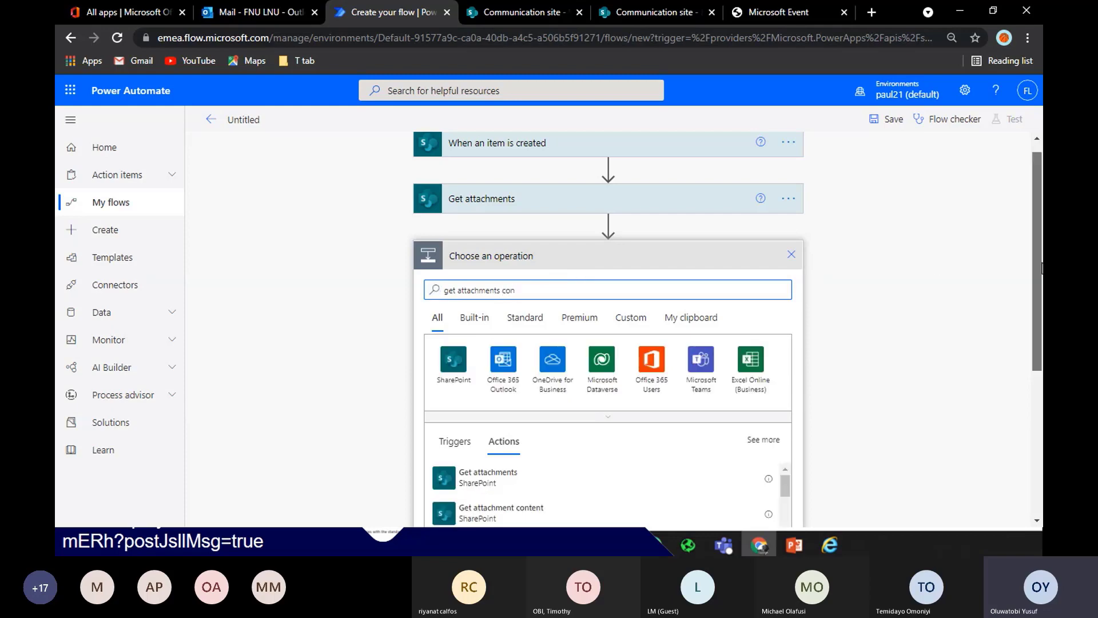
scroll(848, 362, down, 2)
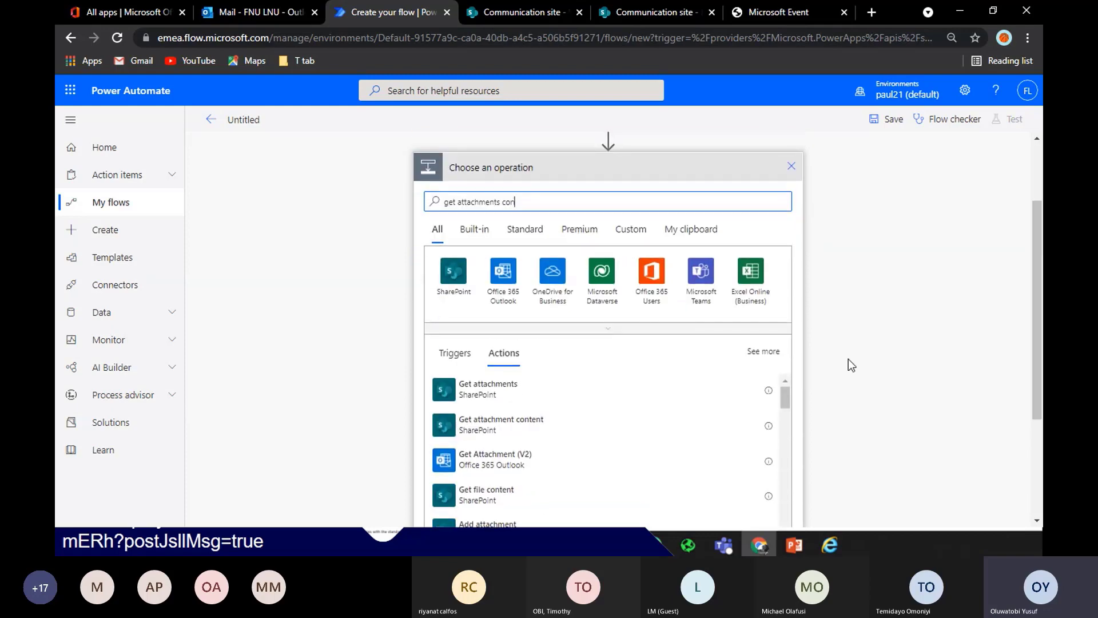
click(566, 426)
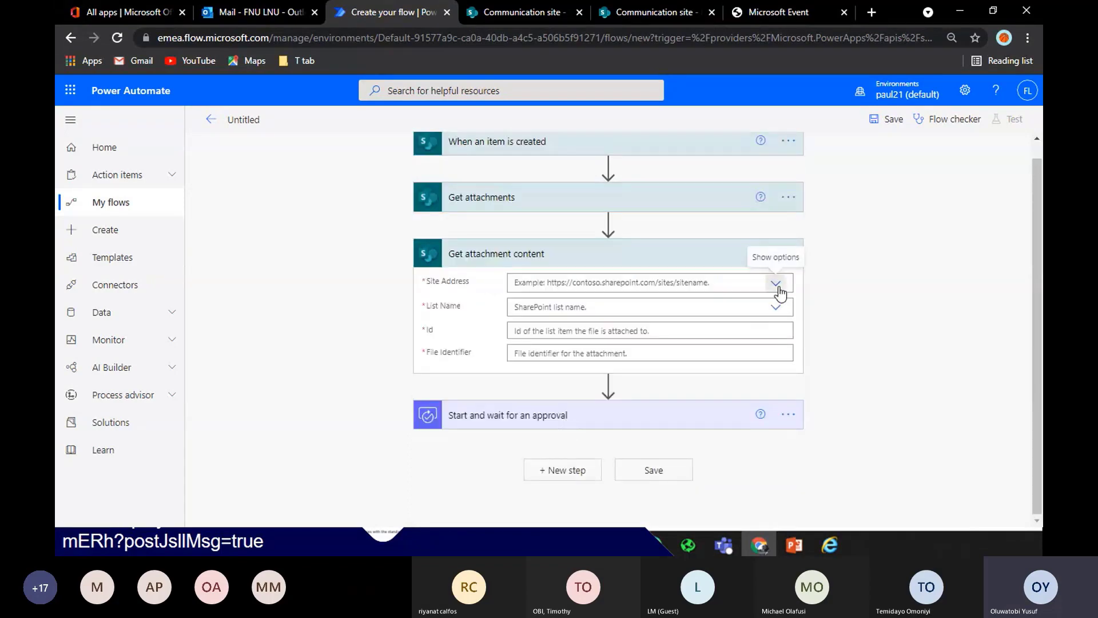
Set Communication site, progress tracker list, Id to ID, and file identifier to each attachment's Id
click(776, 283)
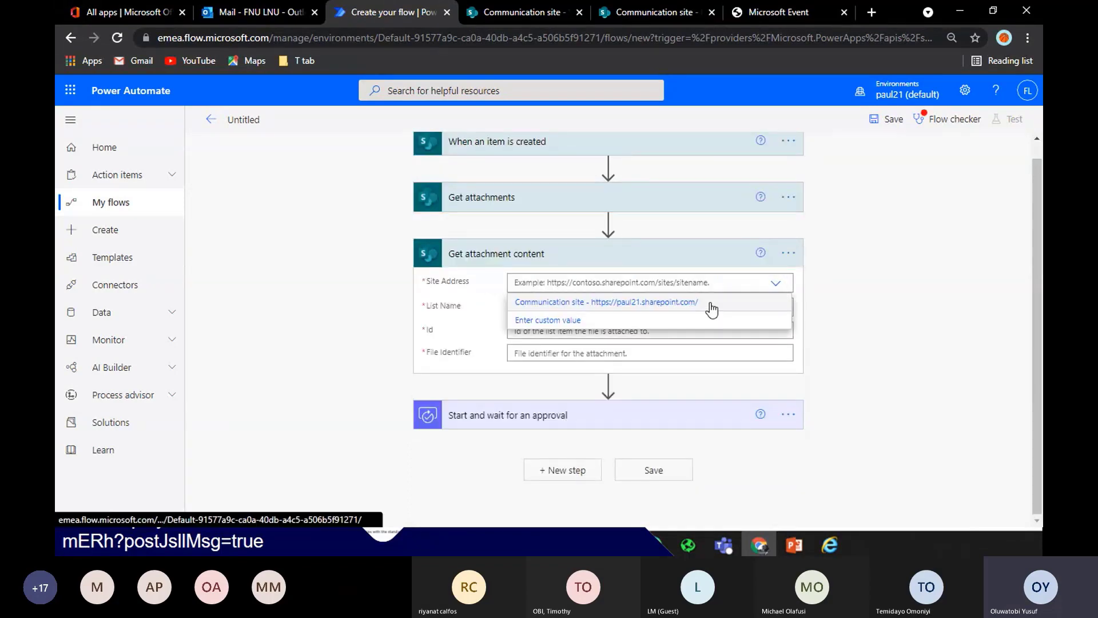
click(711, 307)
click(712, 303)
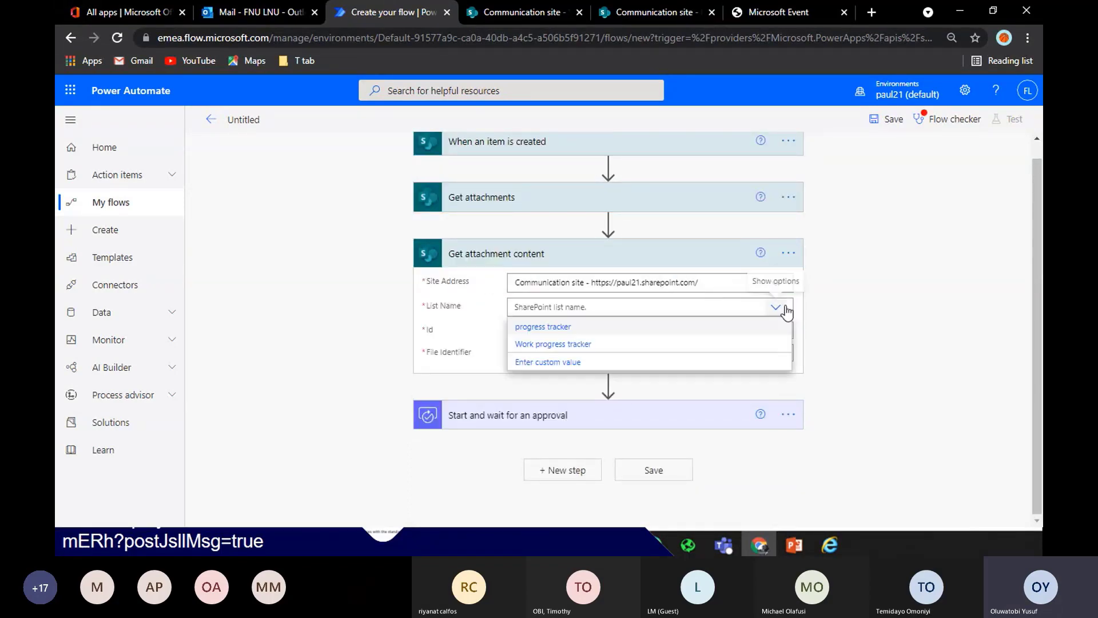
click(703, 326)
click(739, 329)
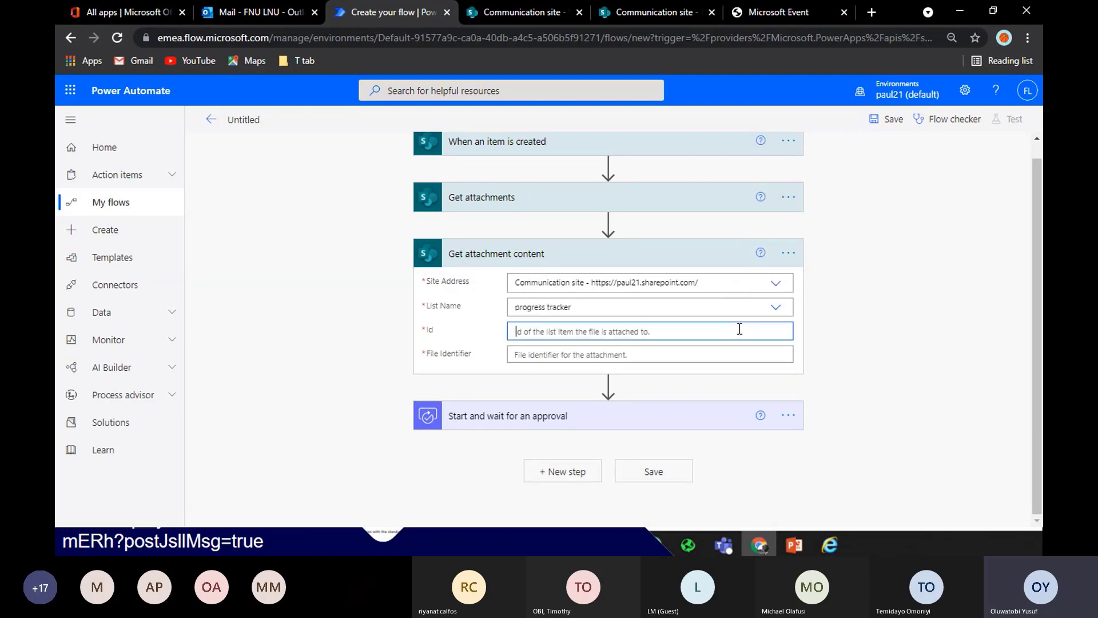
click(835, 489)
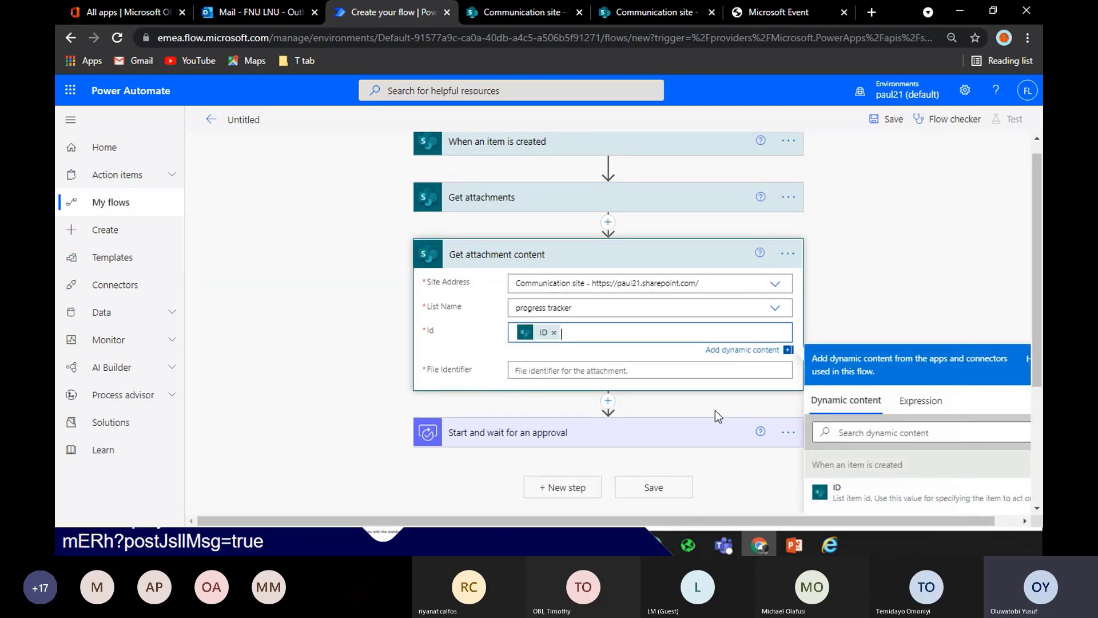
click(701, 371)
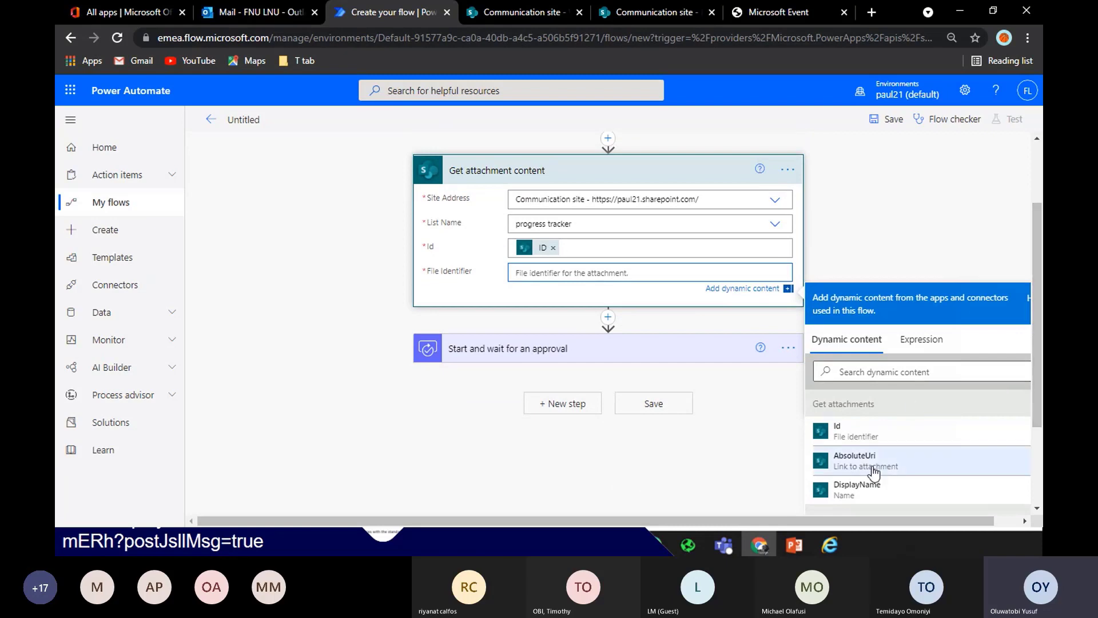
click(865, 430)
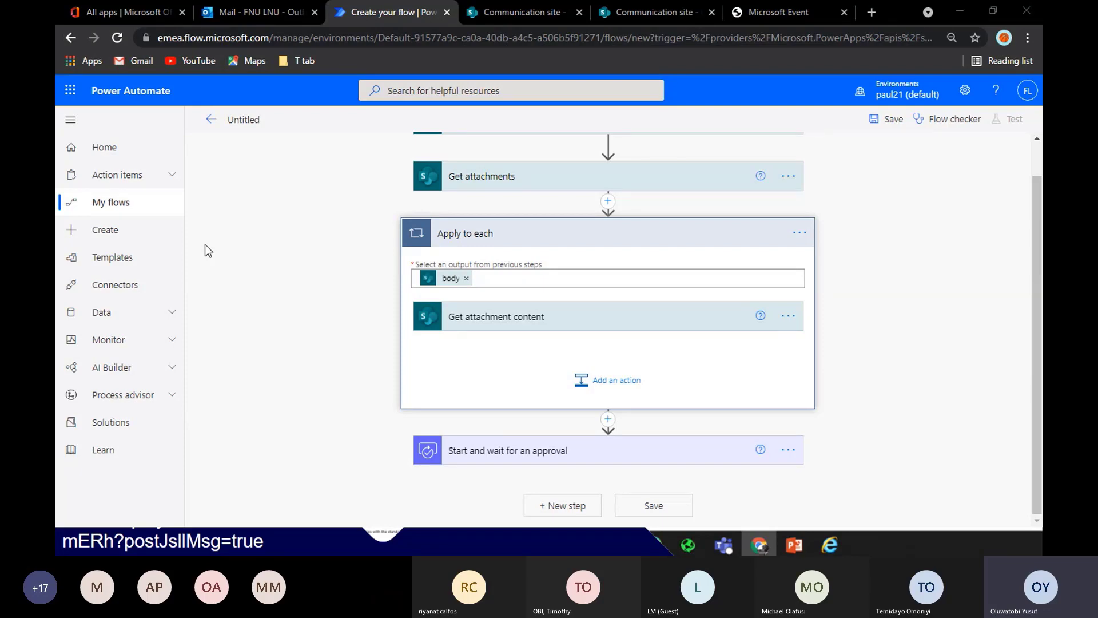
Title the flow 'progress Tracker' and scroll through its finished steps
click(230, 118)
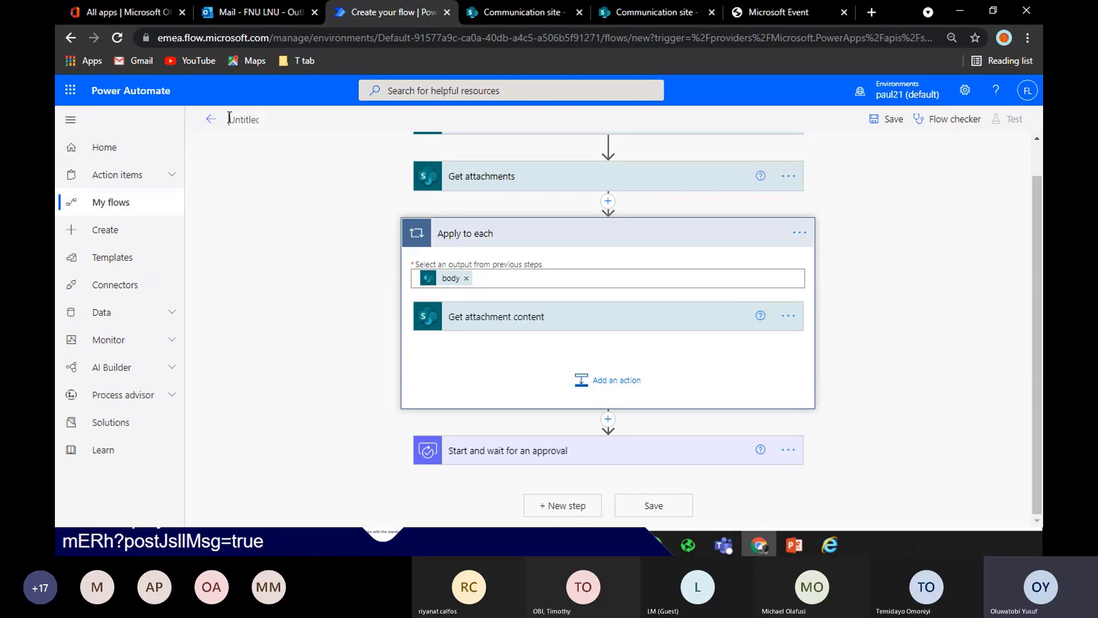
text(pr)
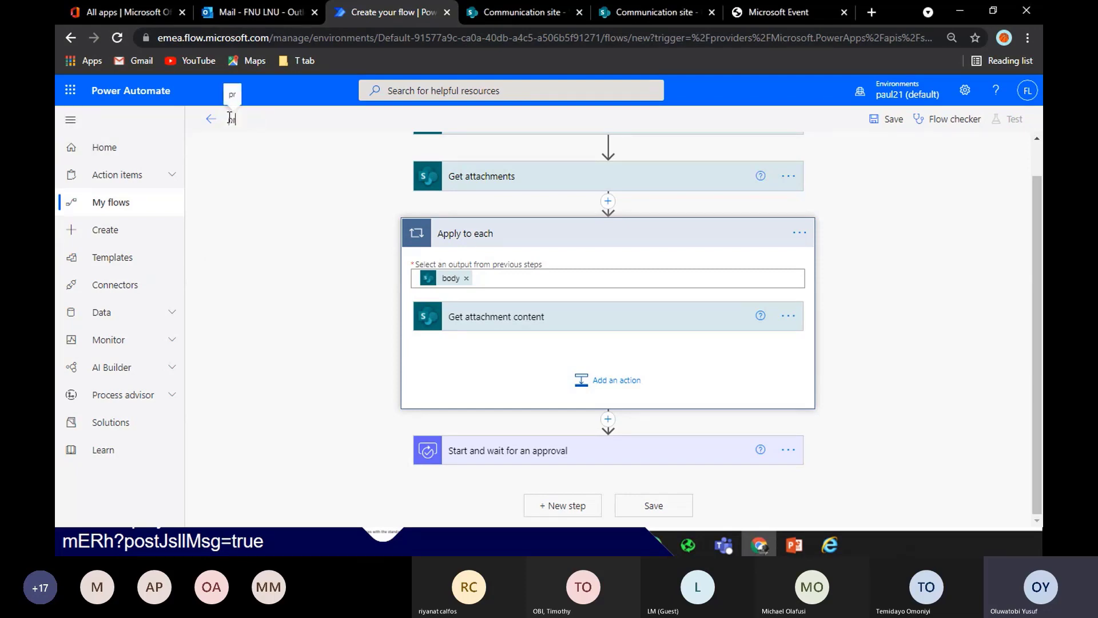
text(ogress T)
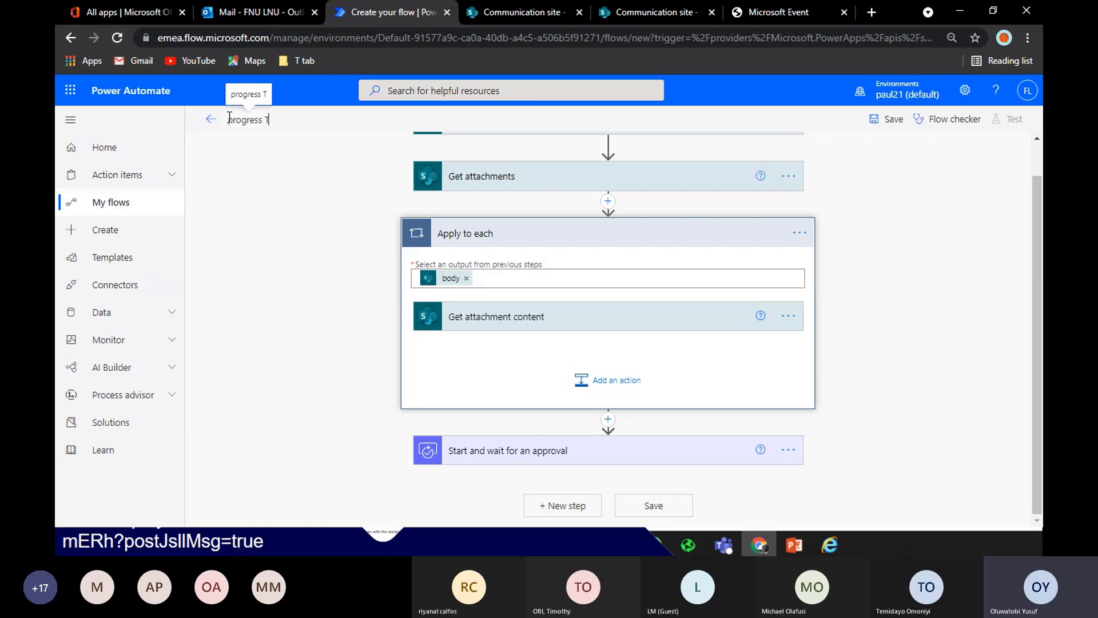
text(racker)
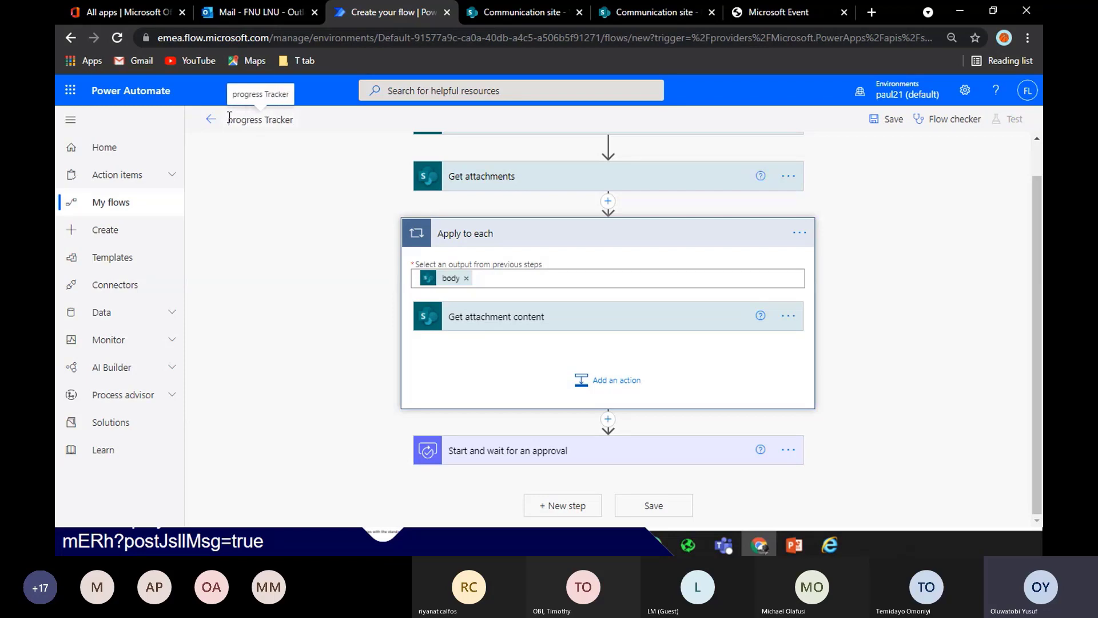
click(1007, 275)
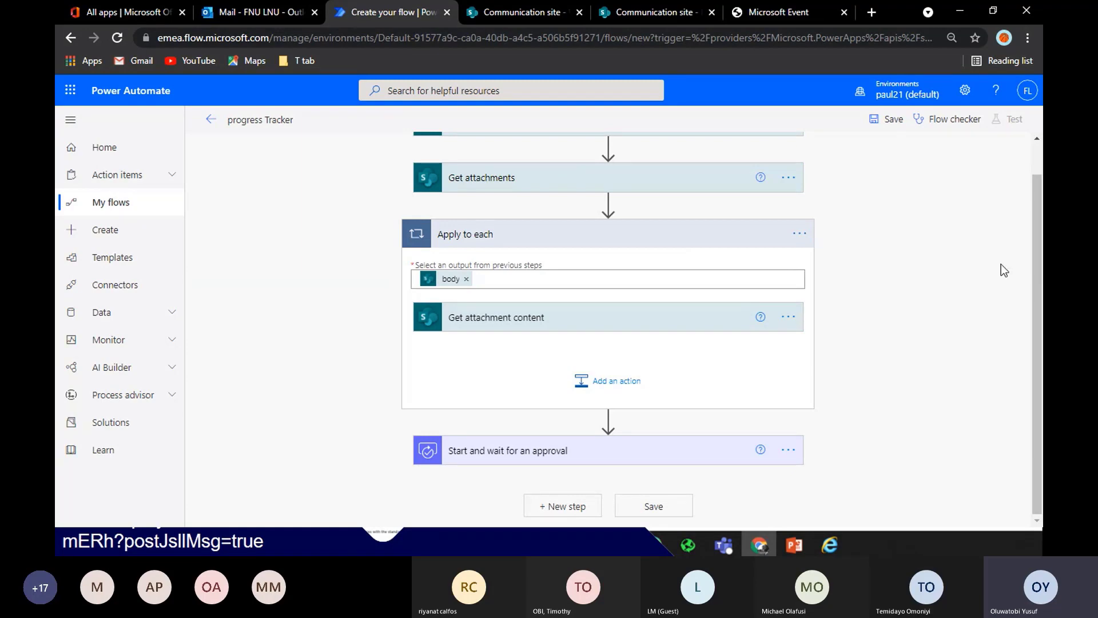
scroll(1038, 240, up, 2)
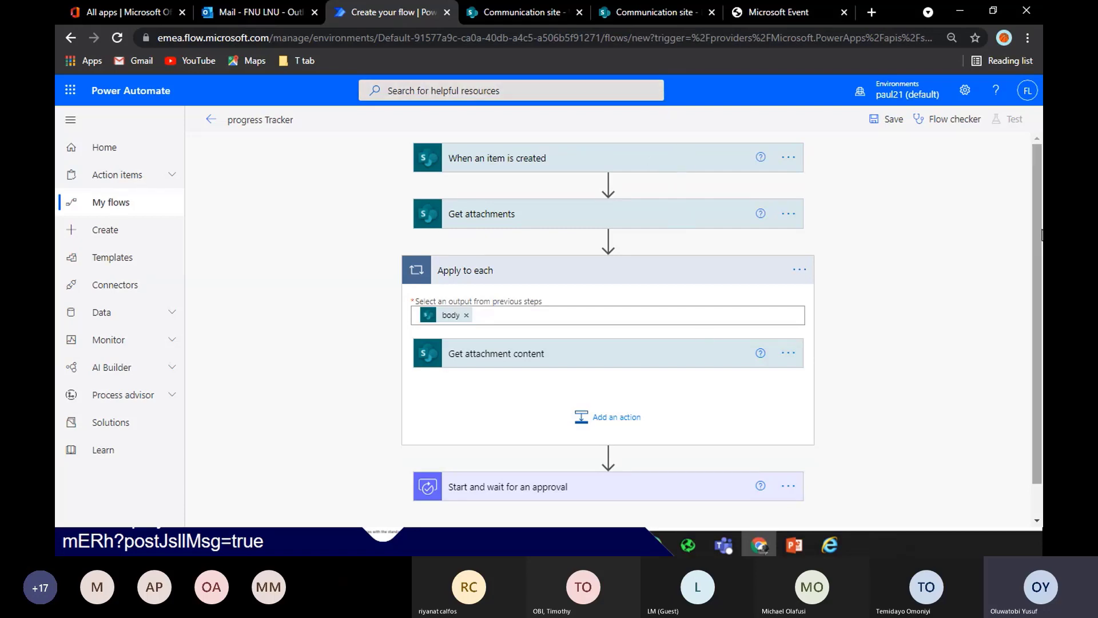
scroll(1038, 269, down, 2)
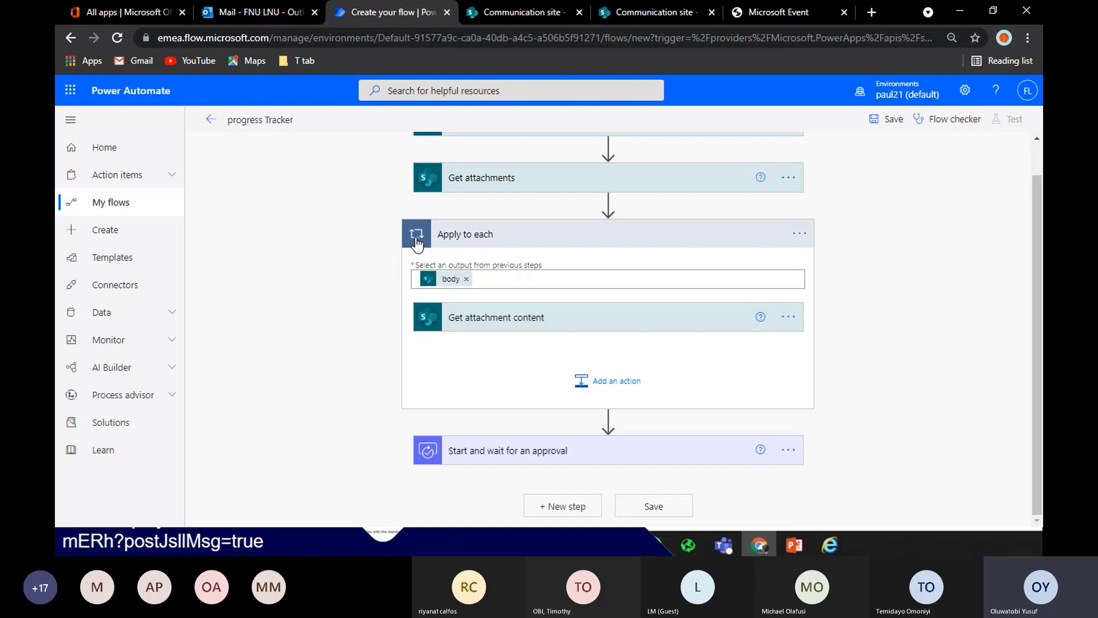
drag(1040, 305, 1039, 241)
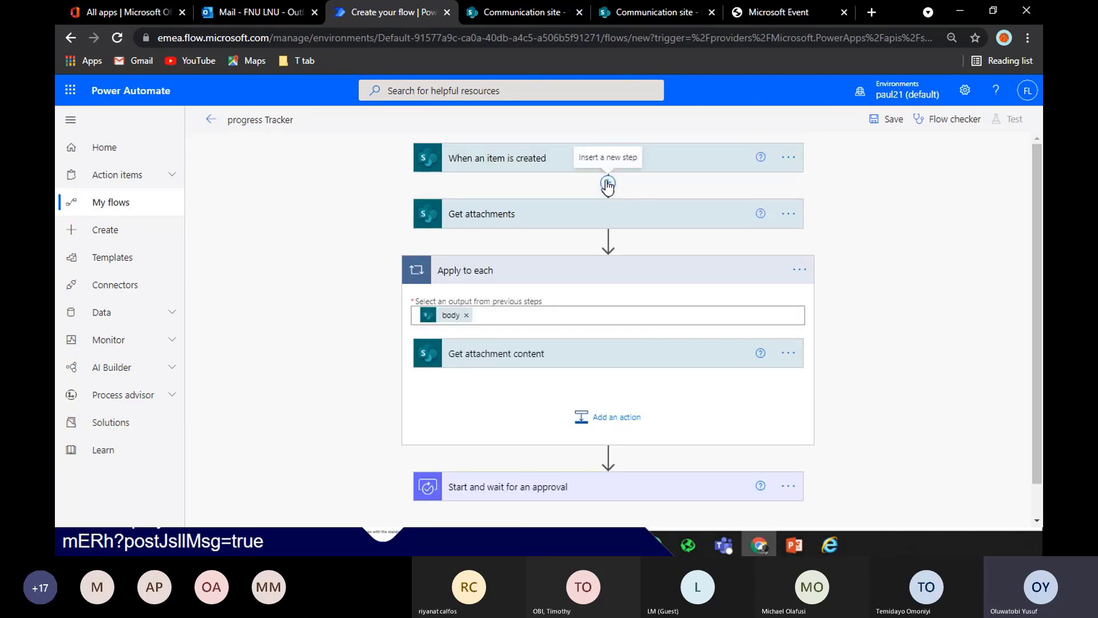
Insert an Initialize variable action directly after the trigger
click(607, 183)
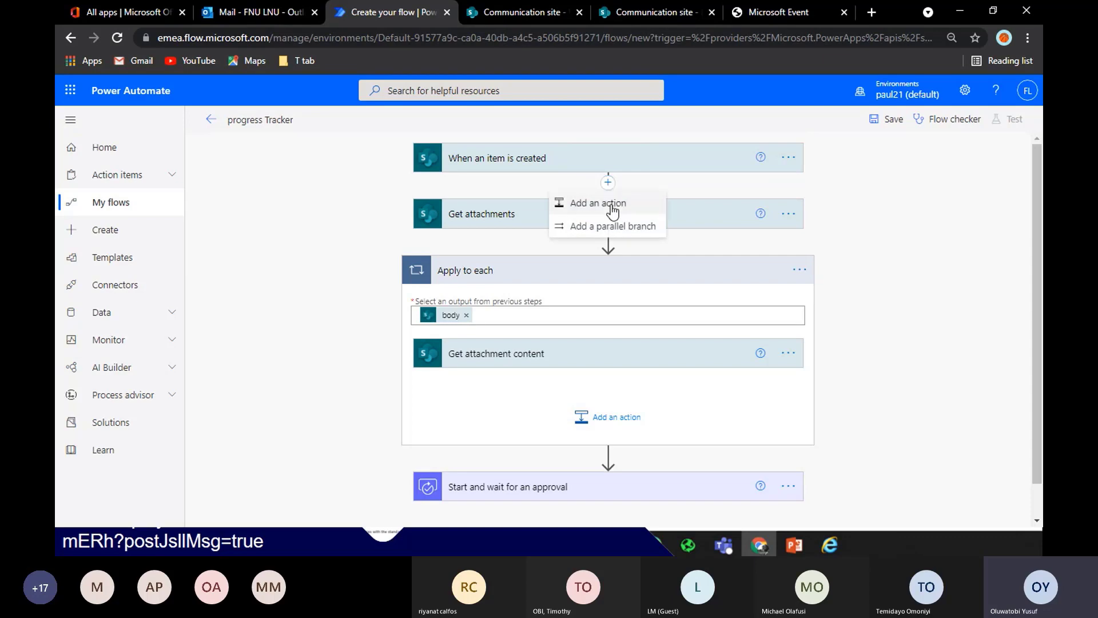
click(612, 211)
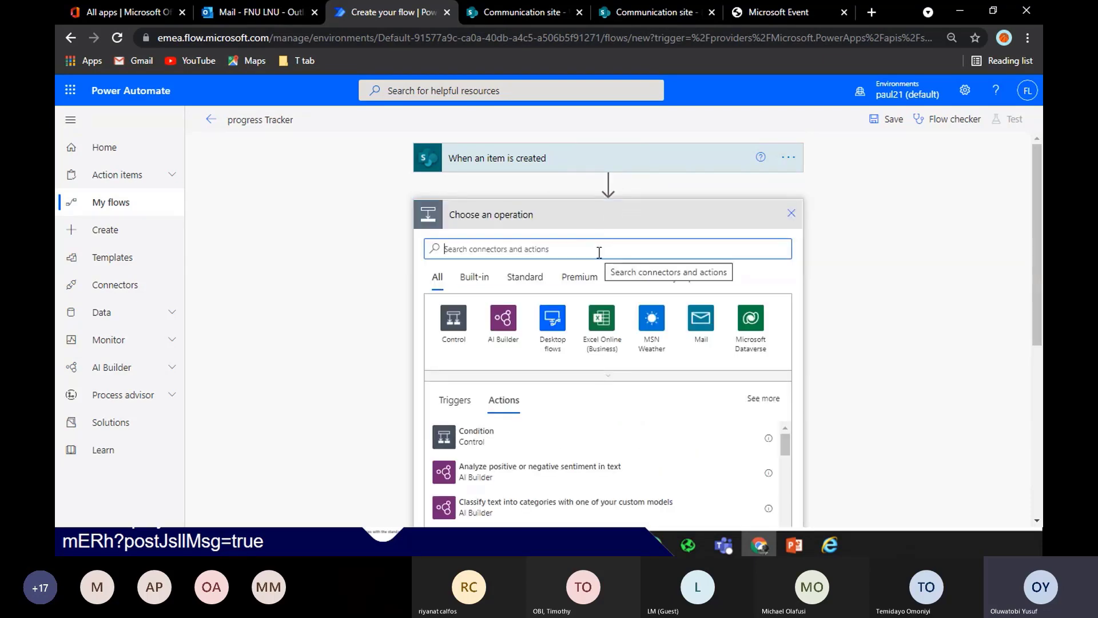
text(varia)
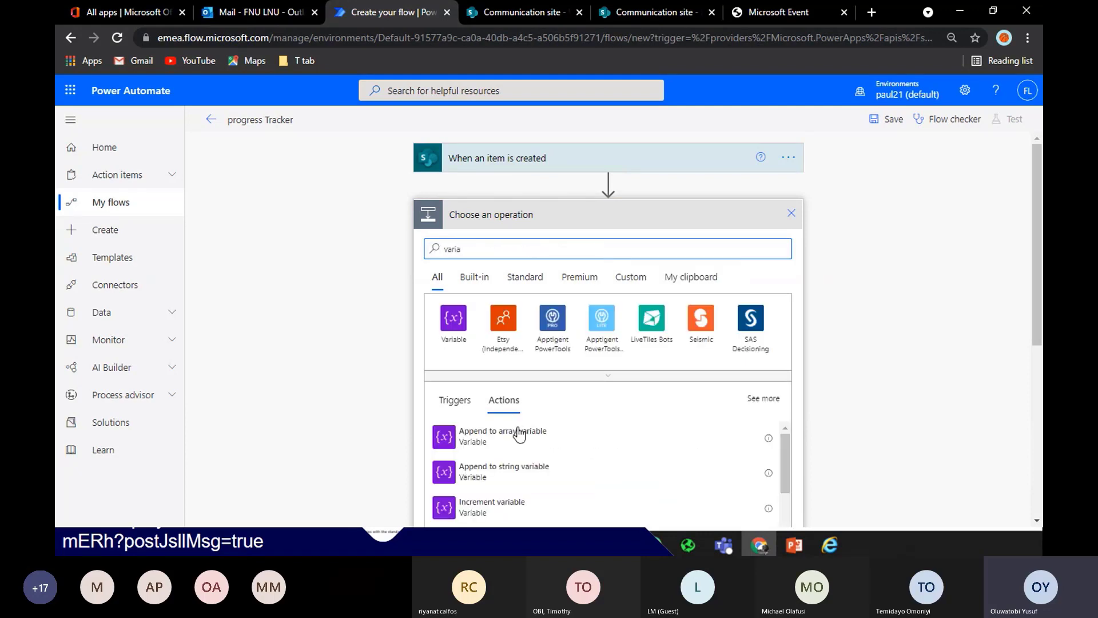
click(453, 316)
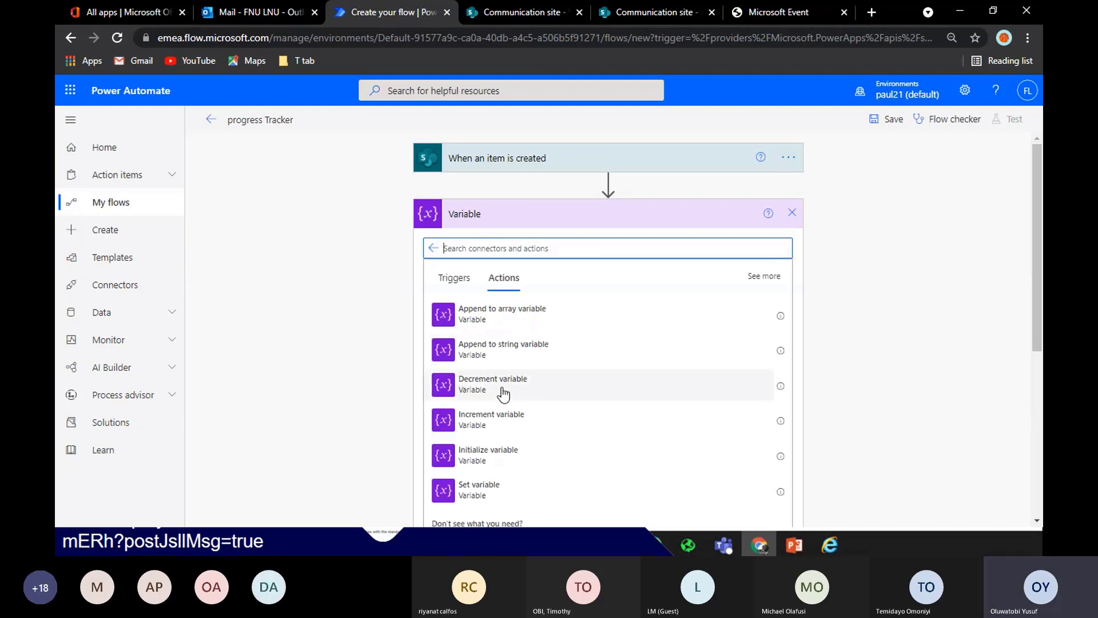
click(499, 457)
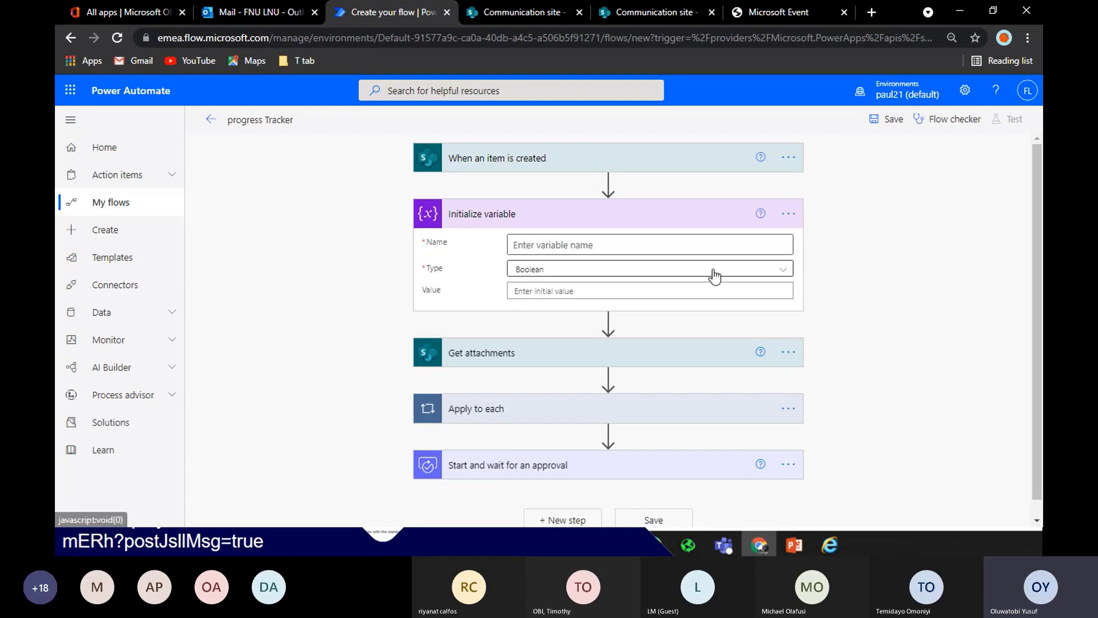
Name the variable 'Var Attachment' with type Array, then review the Apply to each loop
click(696, 249)
text(Var)
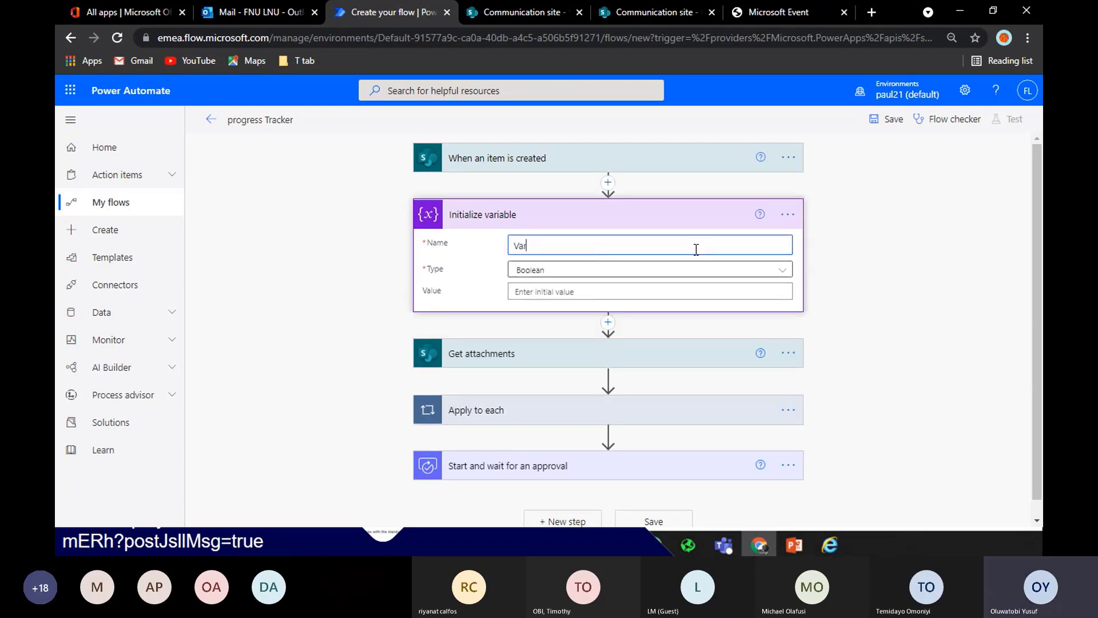
text( Attachment)
click(727, 272)
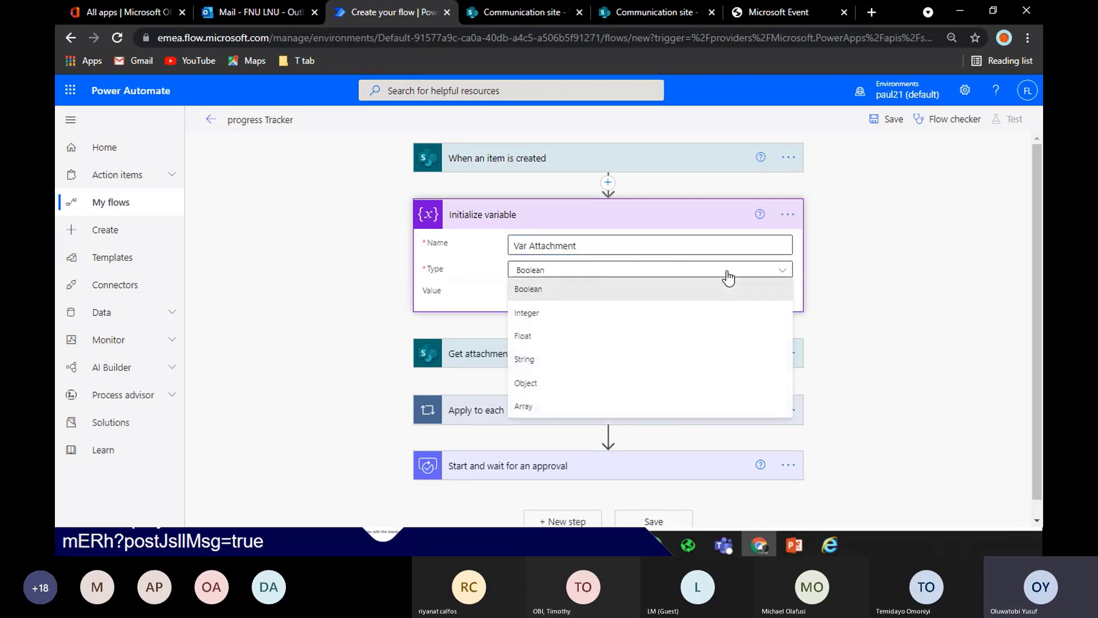
click(566, 404)
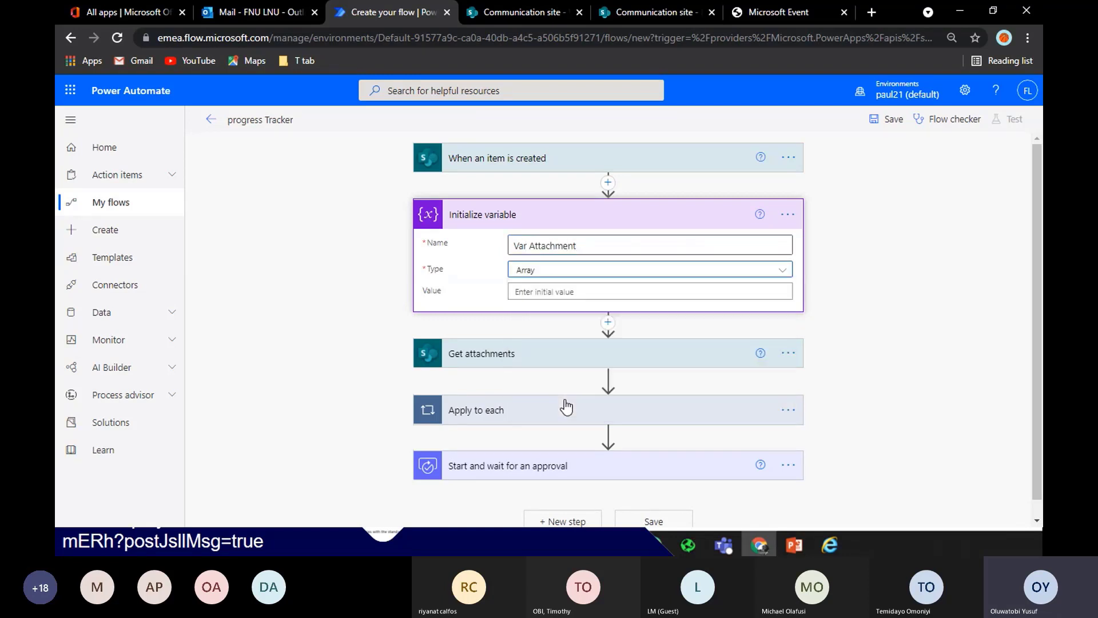
click(621, 223)
click(650, 220)
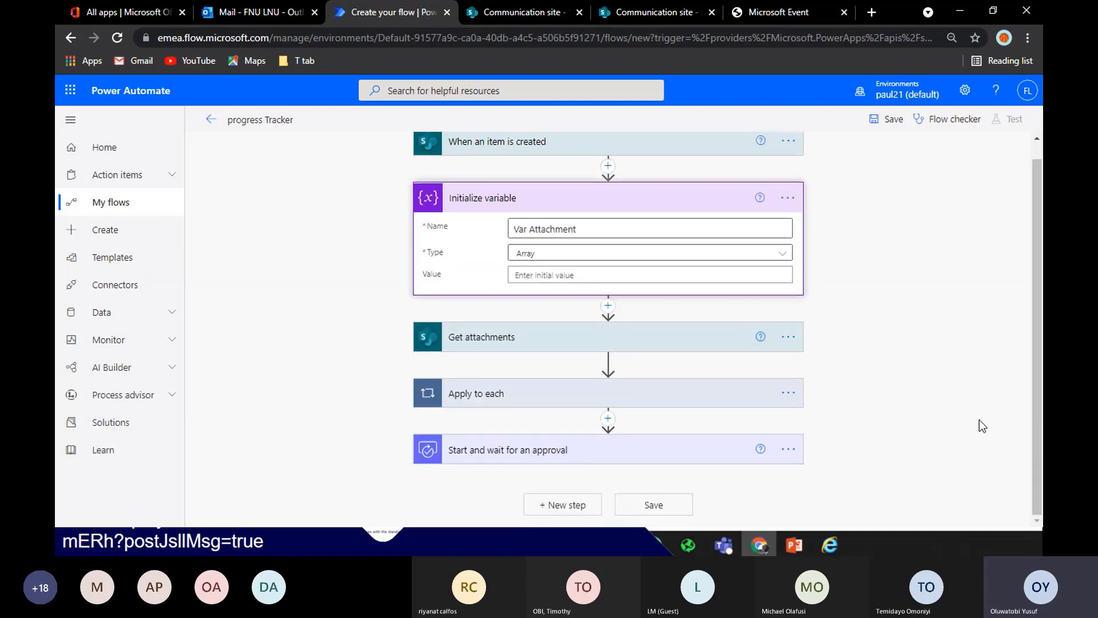
click(658, 400)
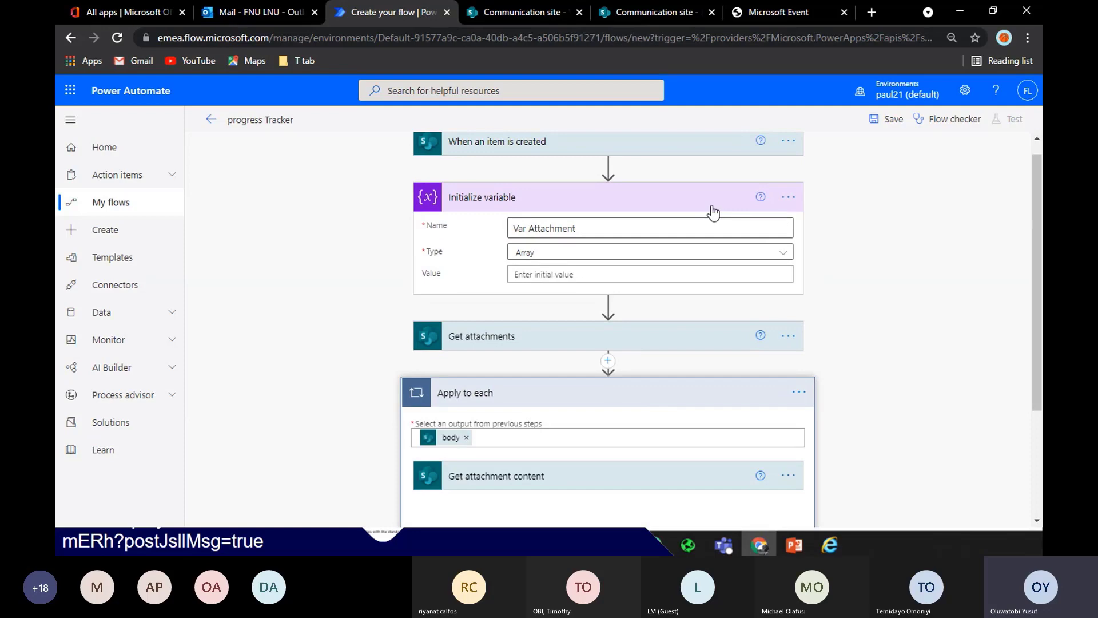
drag(1041, 218, 1042, 322)
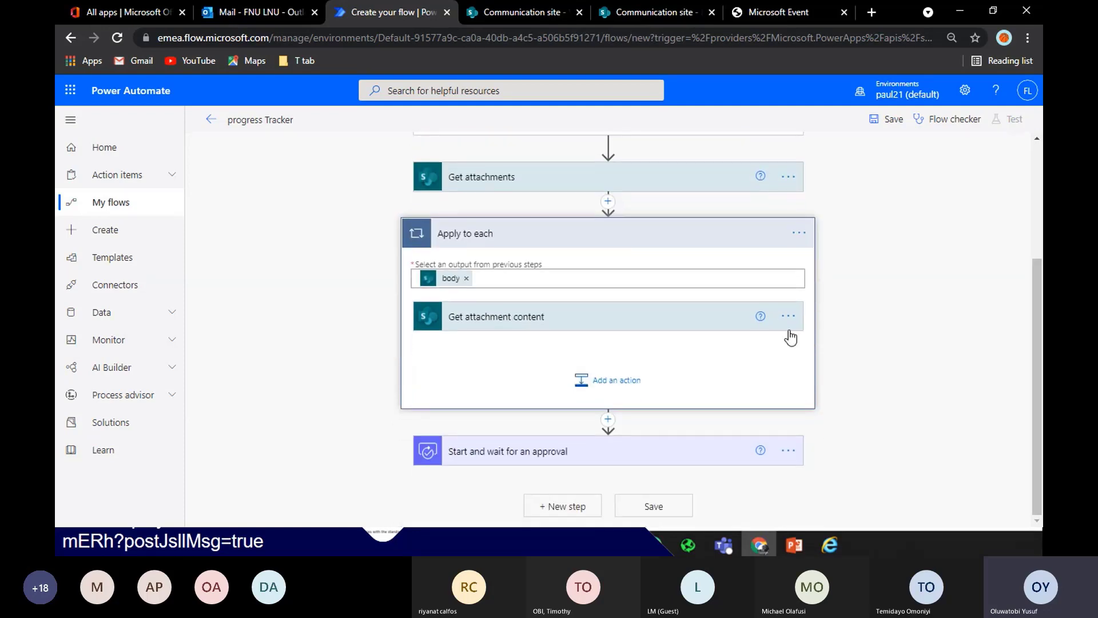
Add Append to array variable after Get attachment content, with Name set to Var Attachment
click(617, 384)
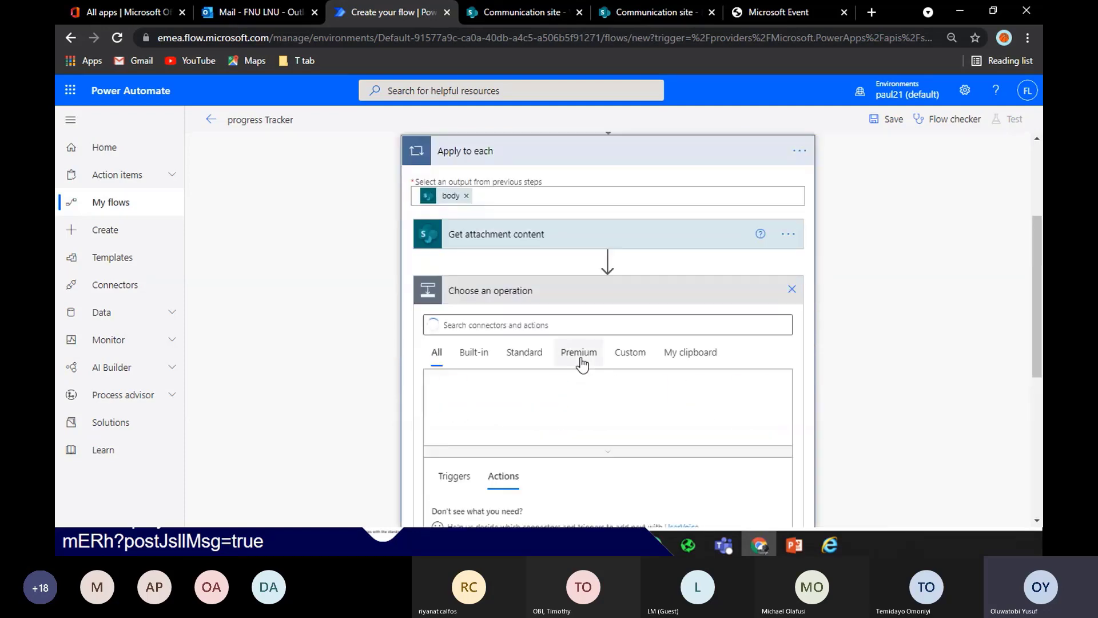
click(544, 324)
text(v)
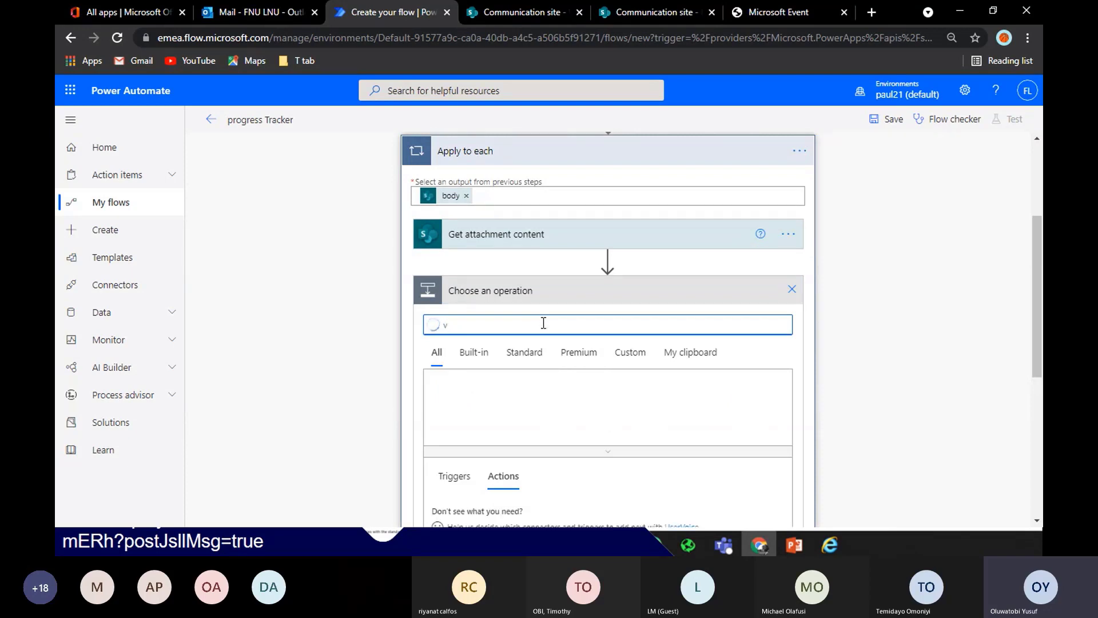
text(aria)
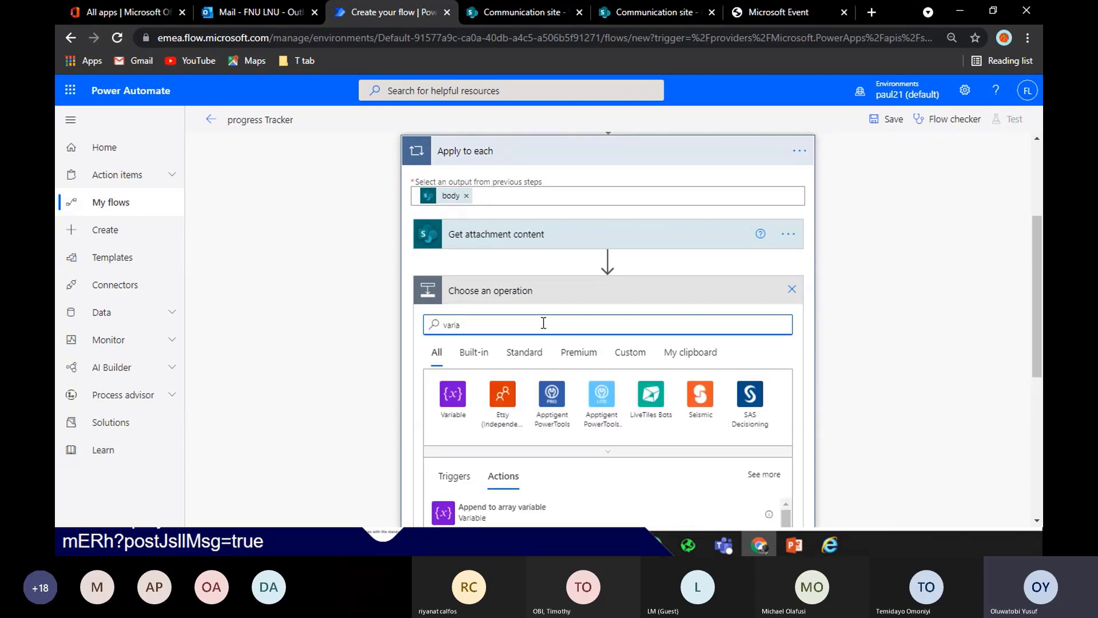
click(531, 507)
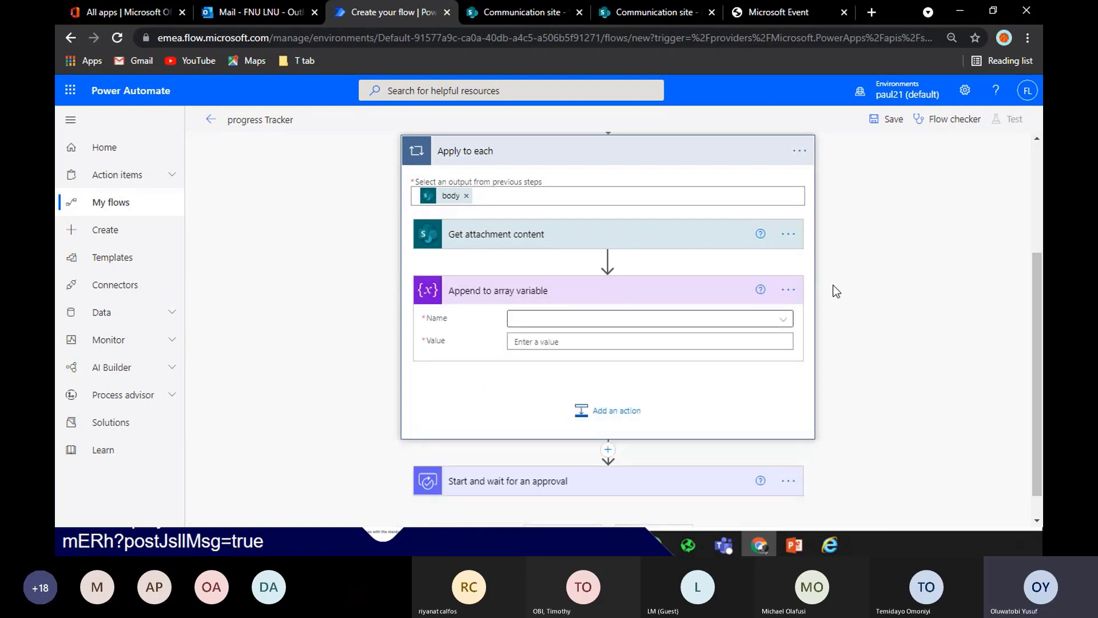
click(766, 318)
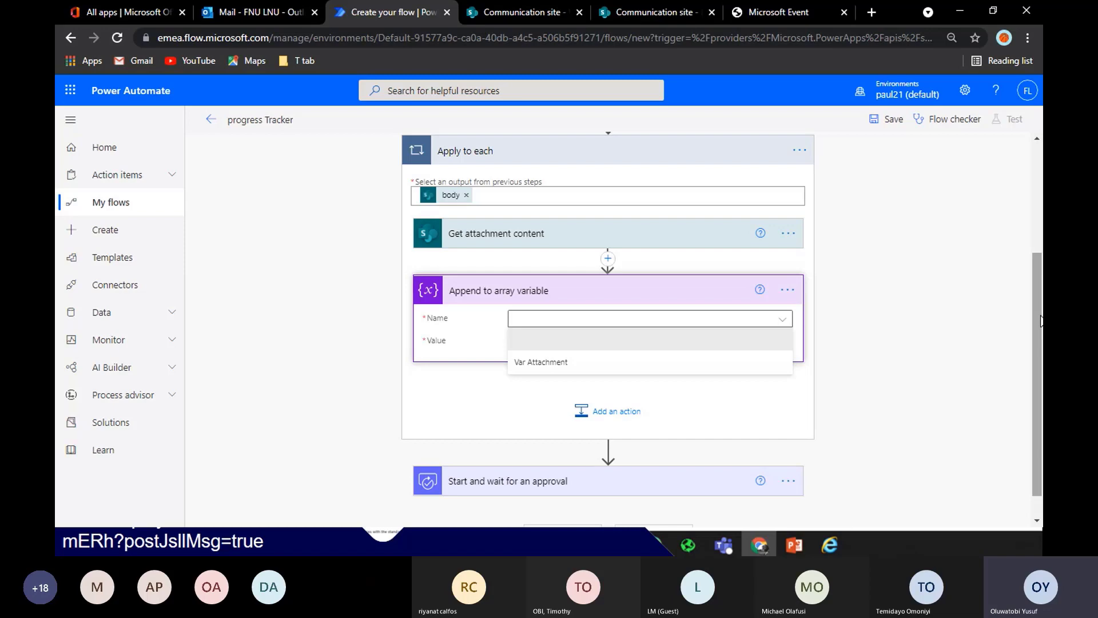
mouse_move(1040, 321)
mouse_down()
mouse_move(1038, 273)
mouse_move(1041, 325)
mouse_up()
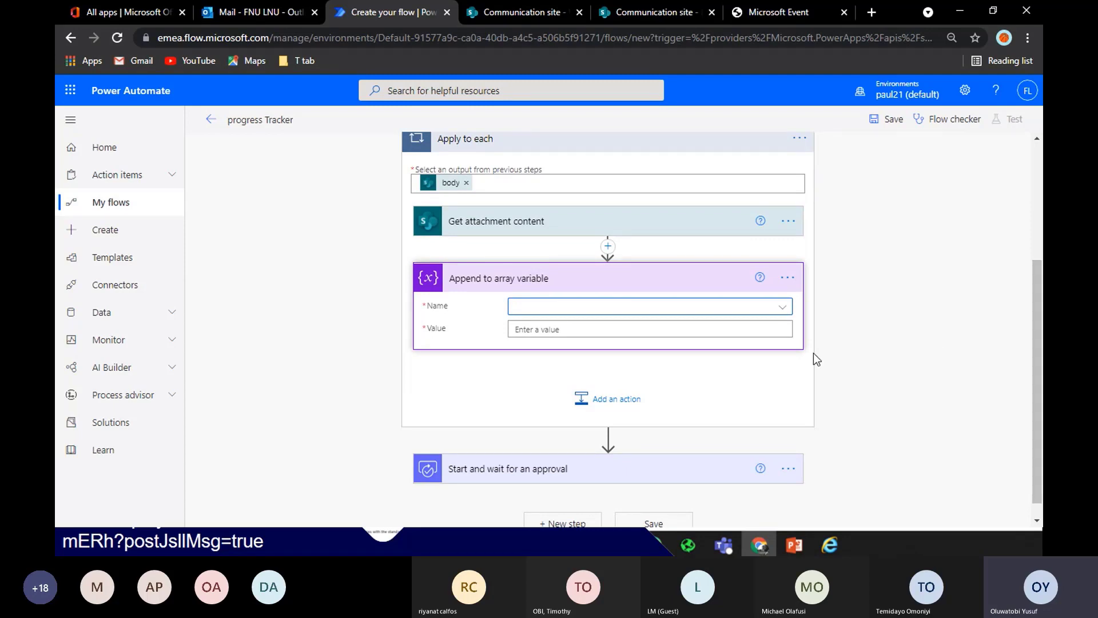
click(781, 312)
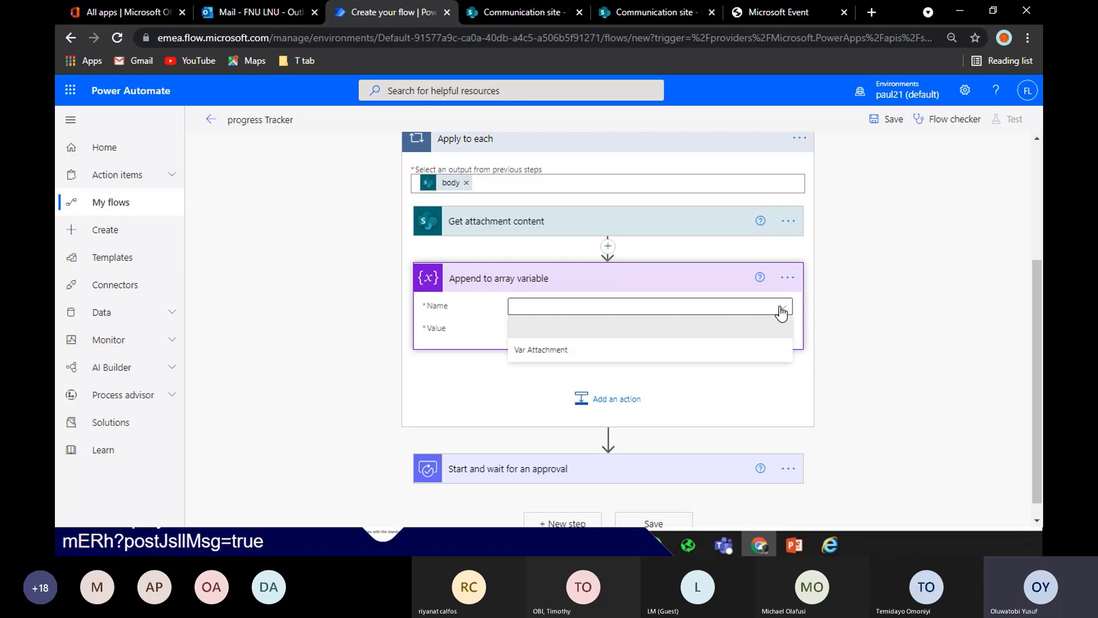
click(717, 350)
click(705, 329)
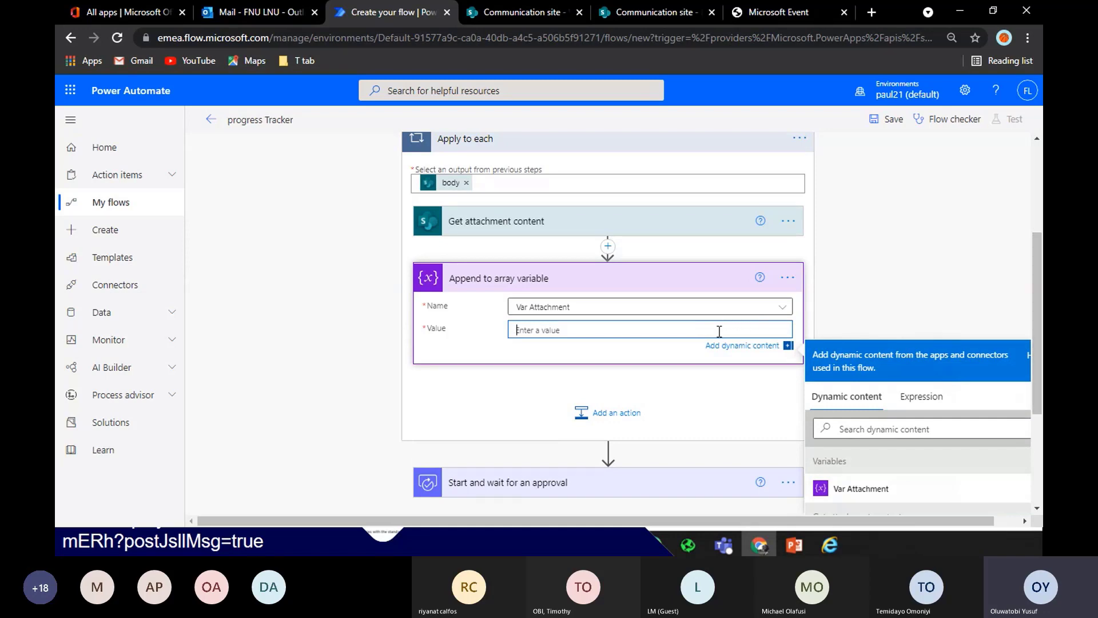
Start the value object with a "name": property holding the DisplayName token
text(()
key(Return)
key(Return)
text(})
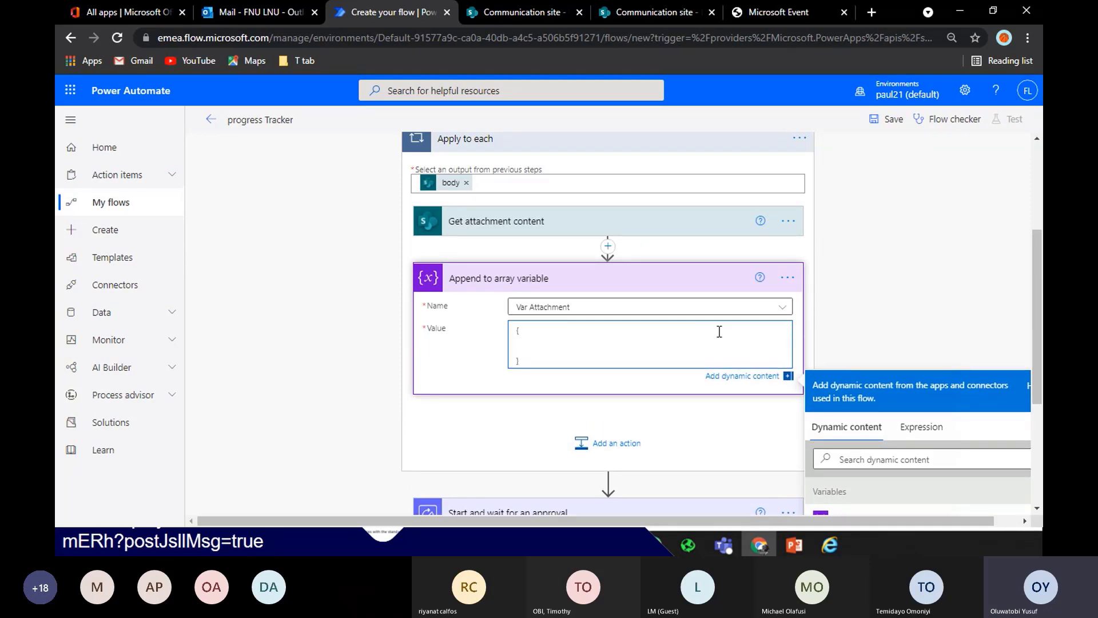
text(name)
text(":)
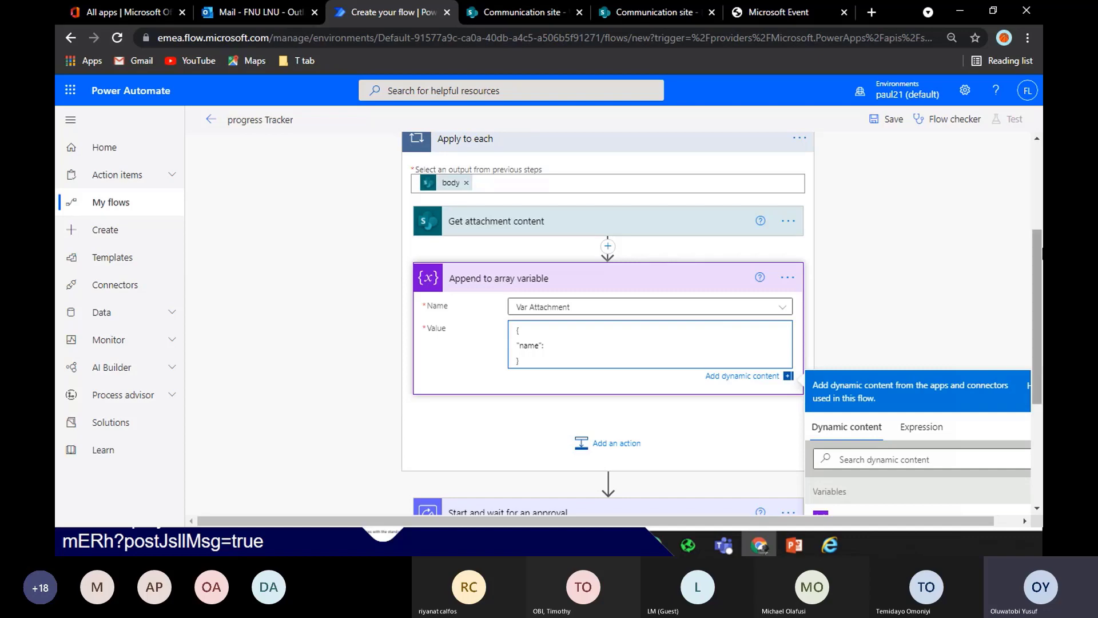
drag(1042, 252, 1042, 320)
click(925, 316)
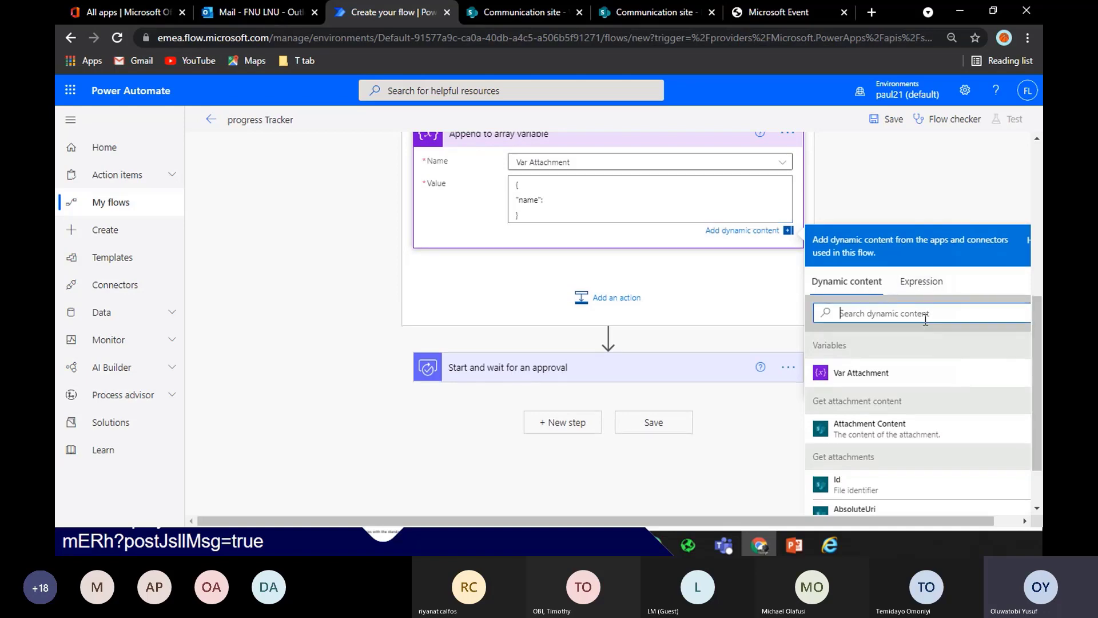
text(dis)
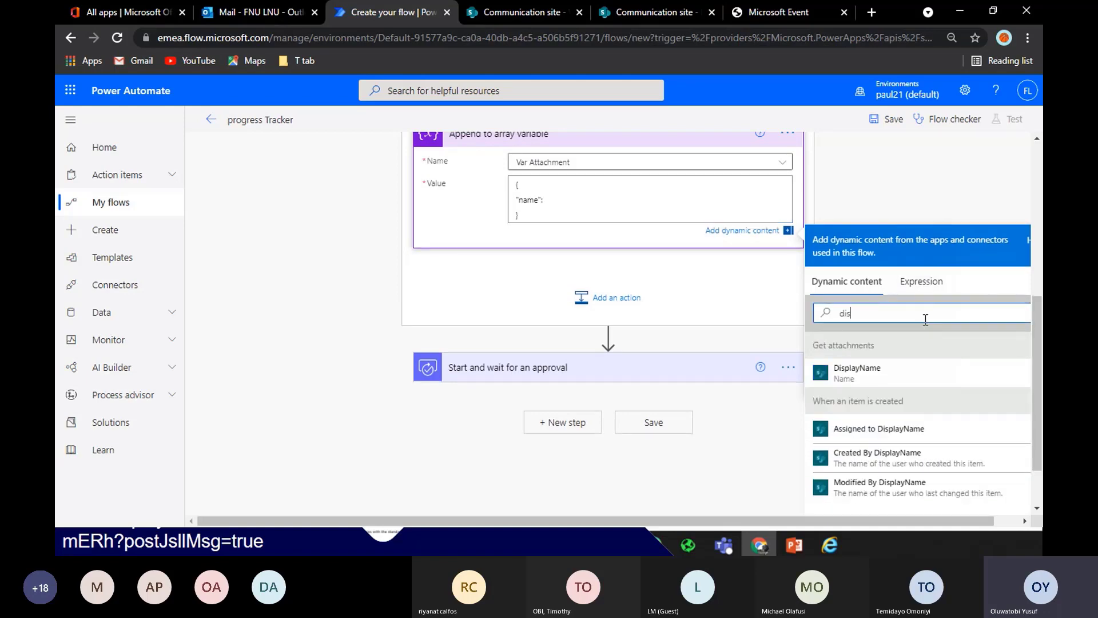
click(915, 374)
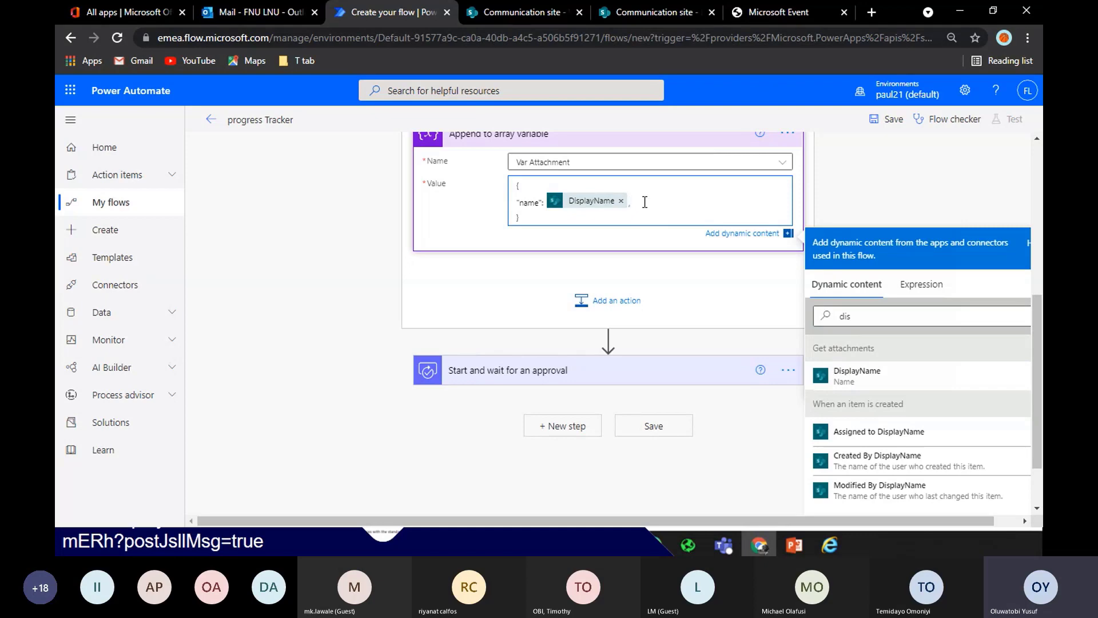
Add a "content": property holding the Attachment Content token
key(Return)
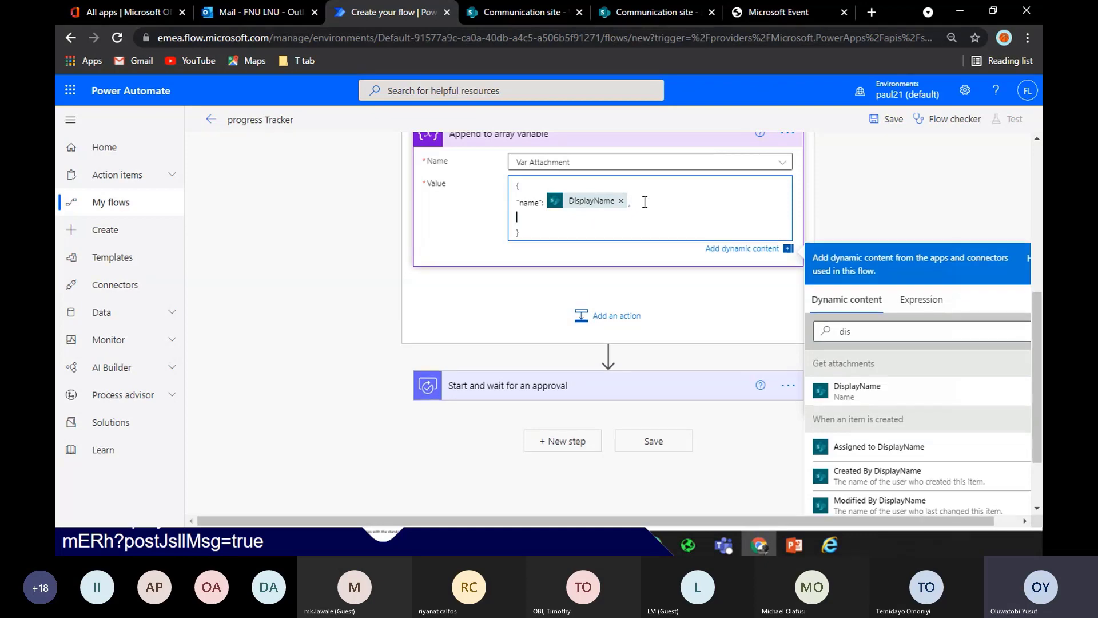
text("content":)
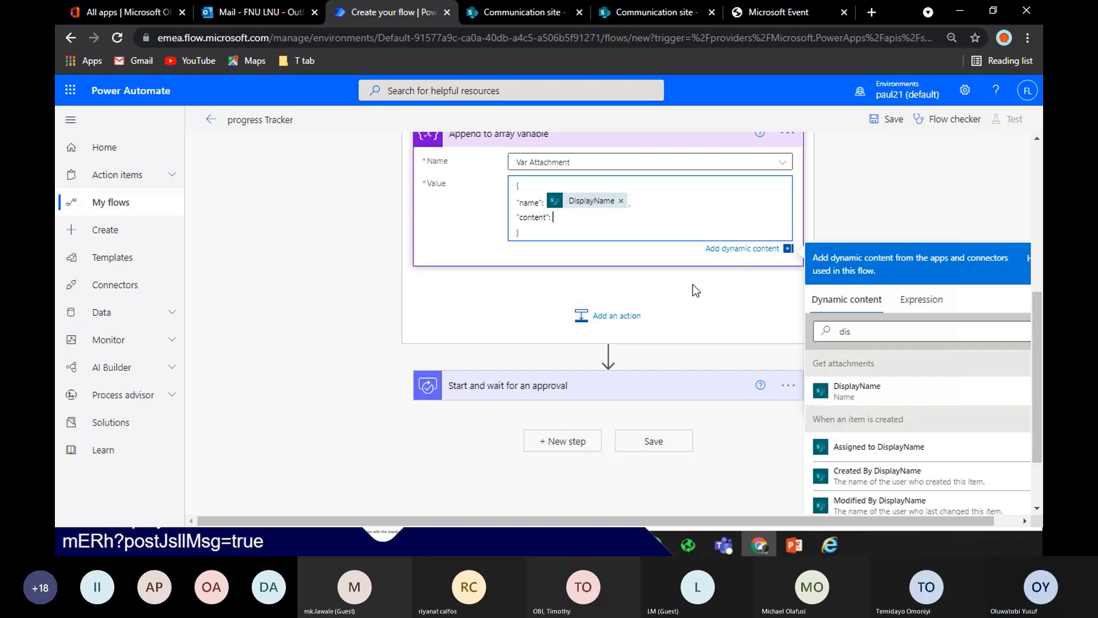
click(896, 332)
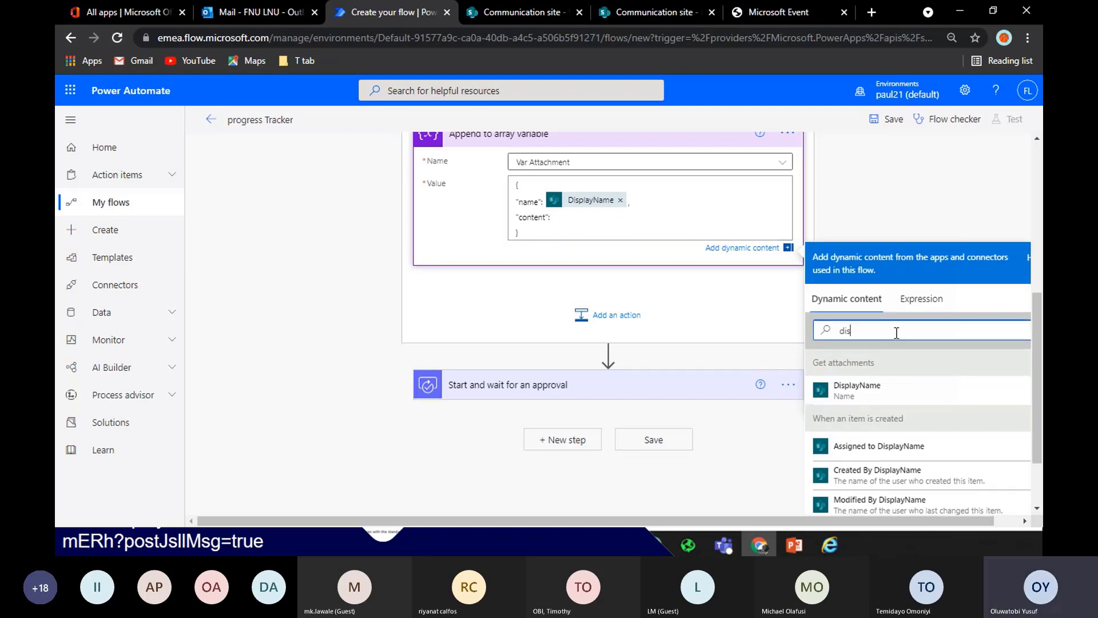
key(BackSpace)
key(BackSpace)
key(BackSpace)
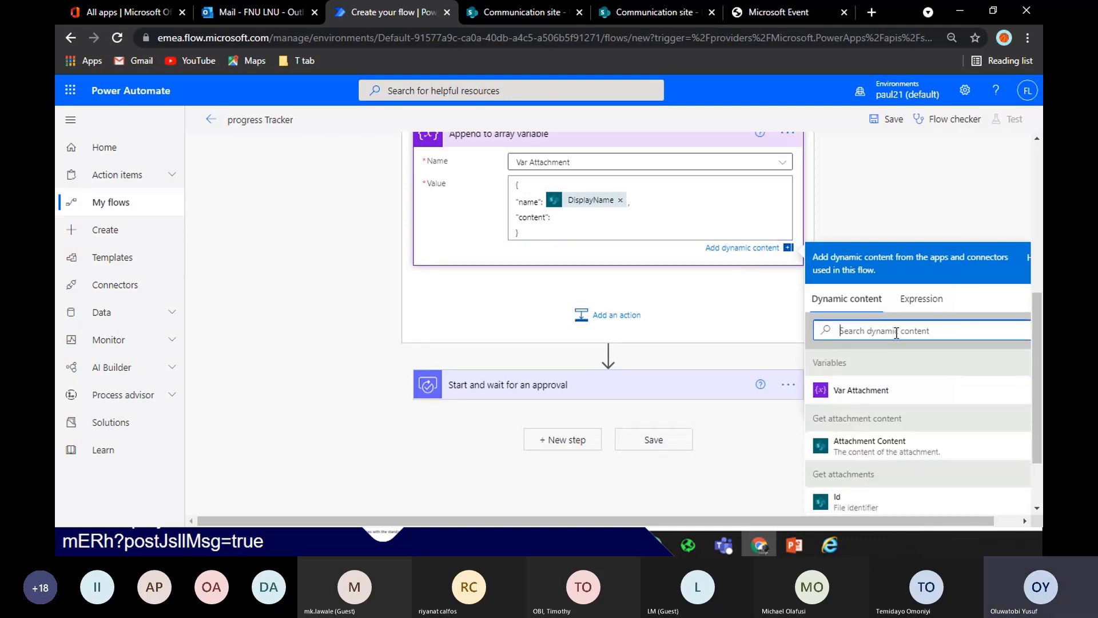
click(888, 449)
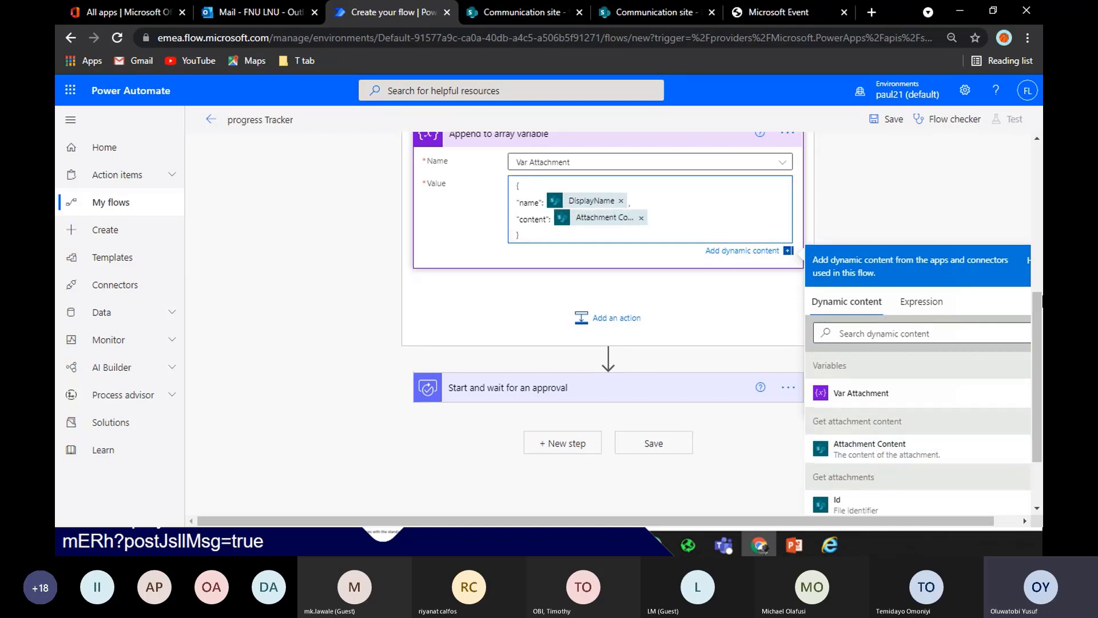
click(925, 186)
mouse_move(1035, 363)
mouse_down()
mouse_move(1036, 324)
mouse_move(1036, 380)
mouse_up()
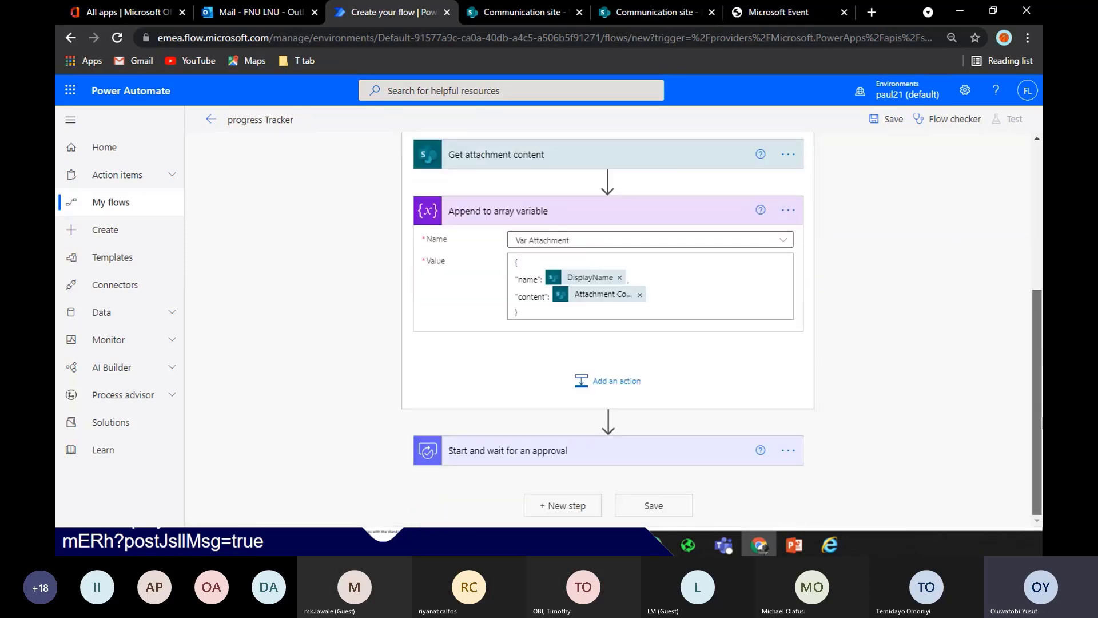
Switch the approval's Attachments to whole-array input and fill it with Var Attachment
click(554, 461)
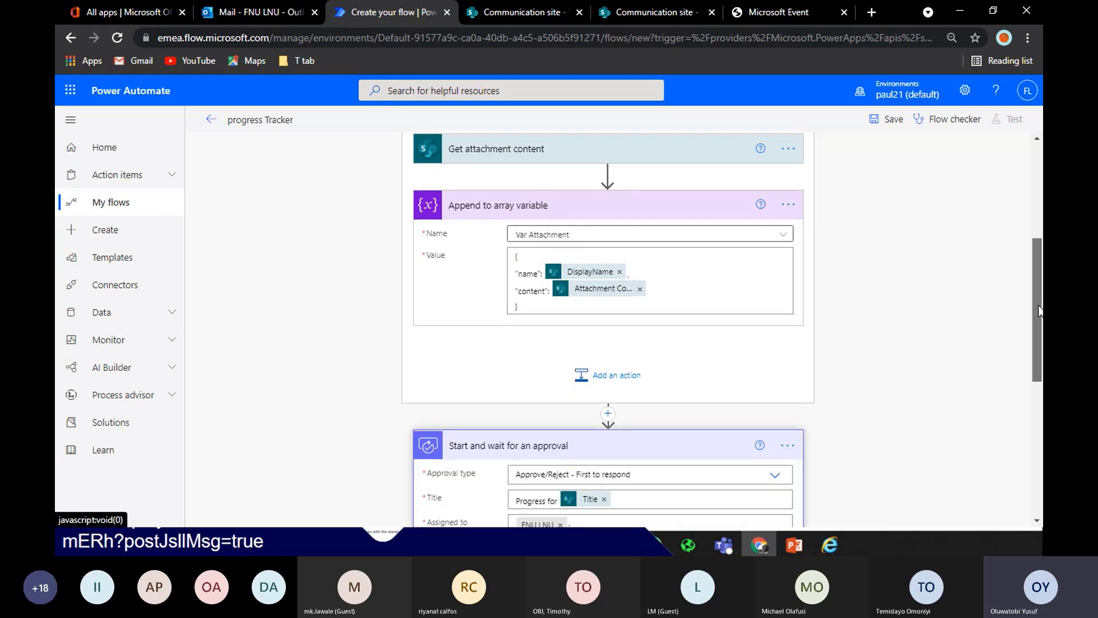
scroll(1034, 474, down, 7)
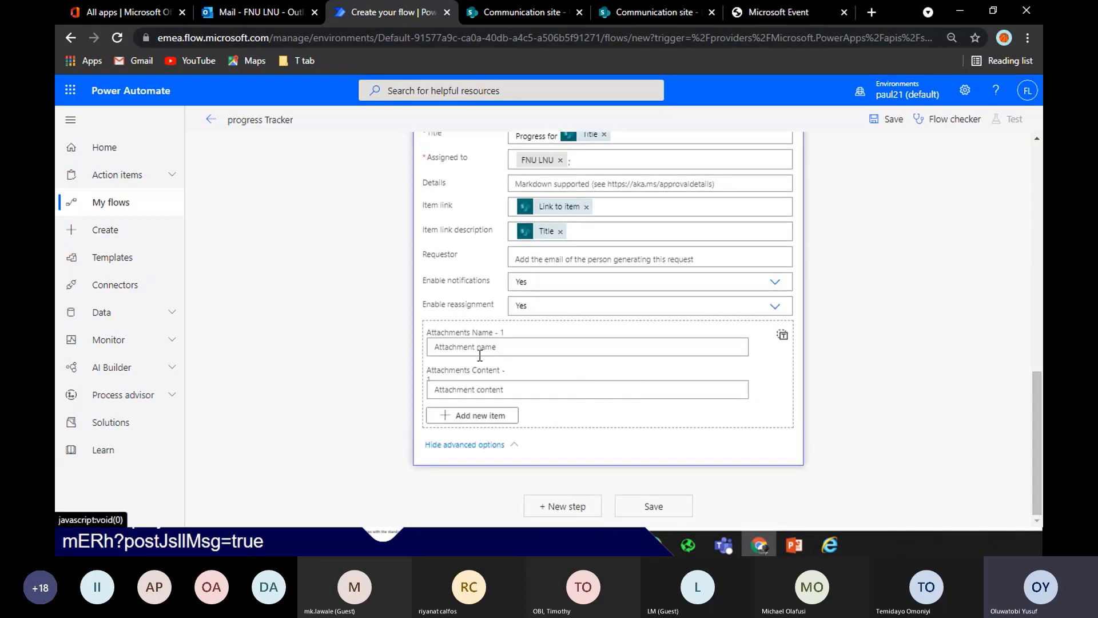
click(782, 335)
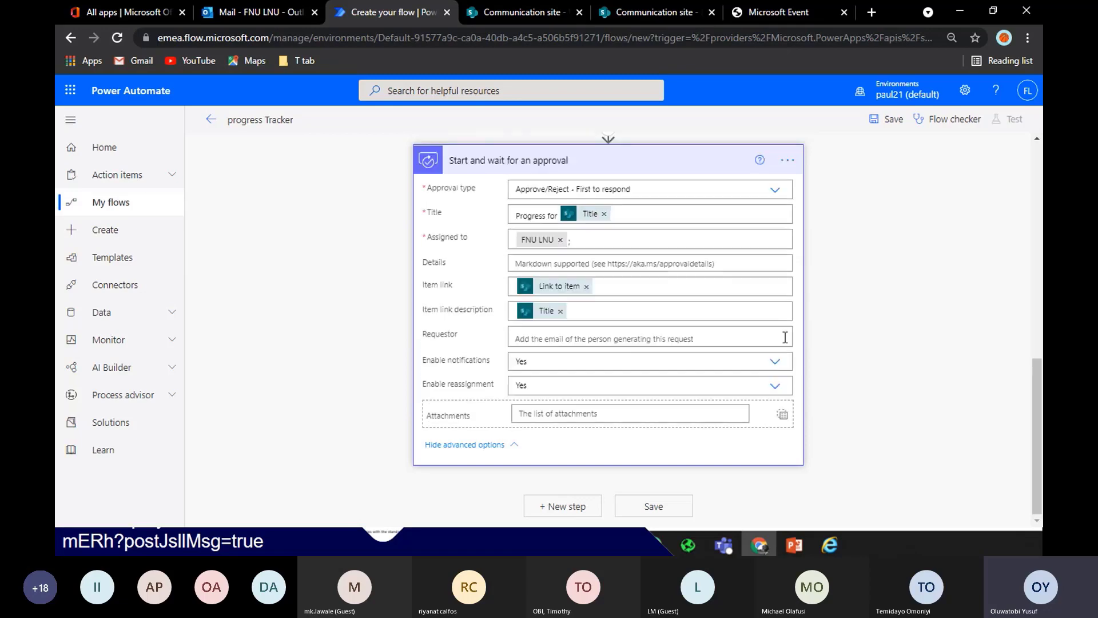
click(782, 417)
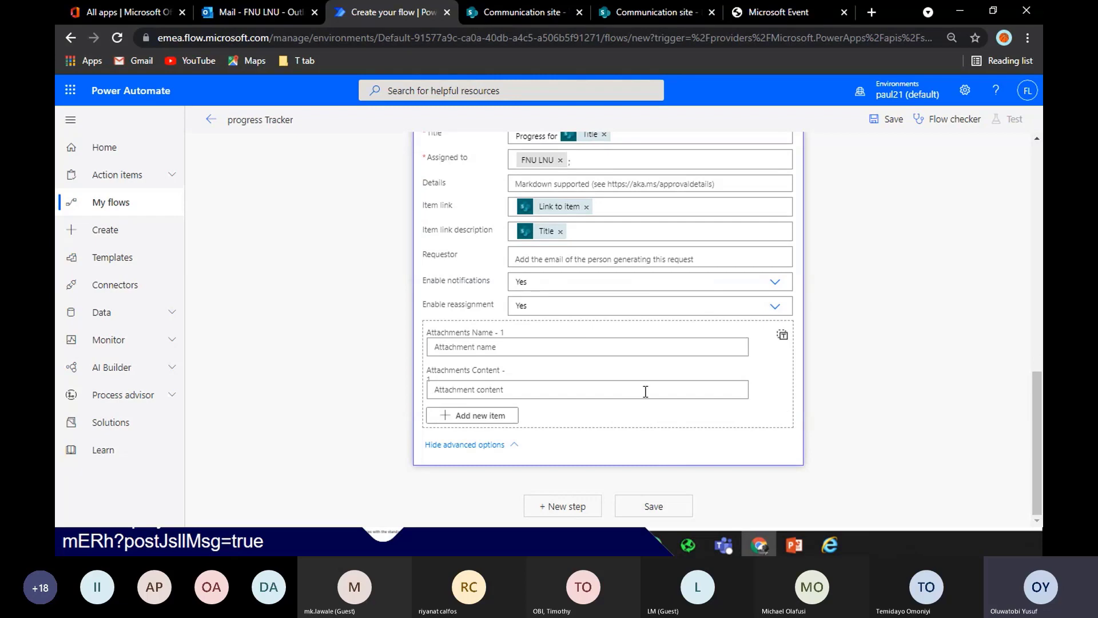
click(783, 337)
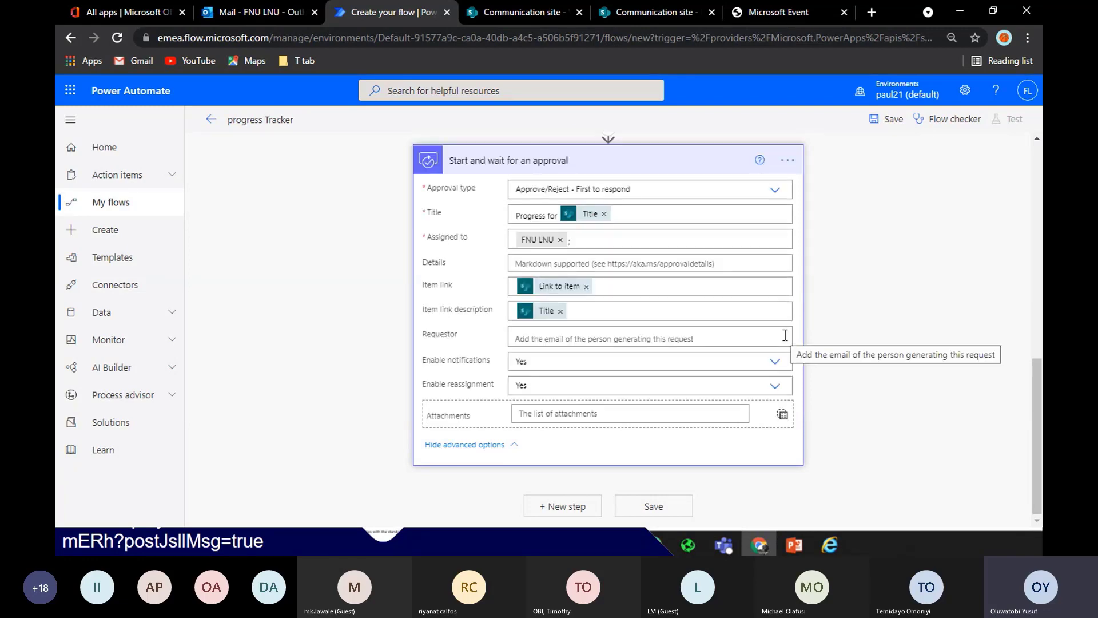
drag(1036, 501, 1039, 450)
click(586, 414)
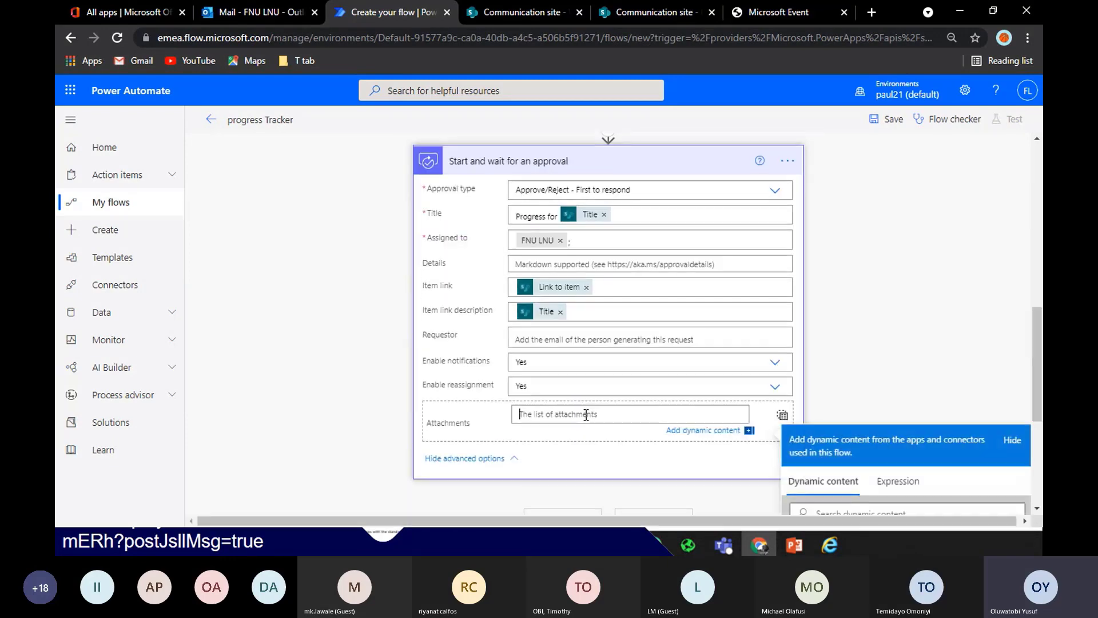
scroll(829, 423, down, 3)
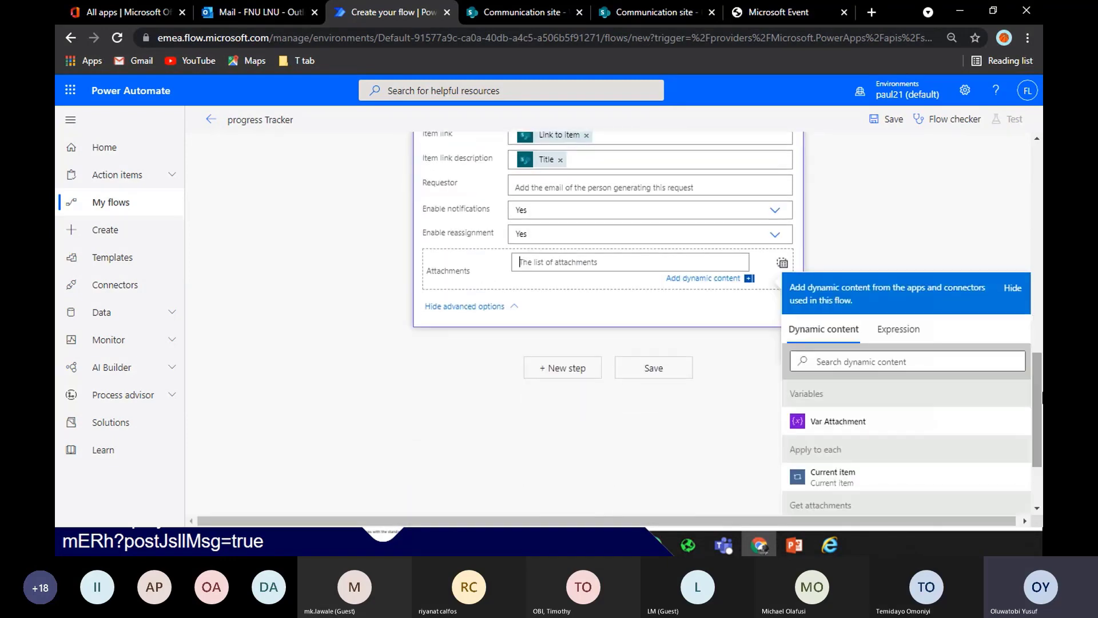
click(831, 422)
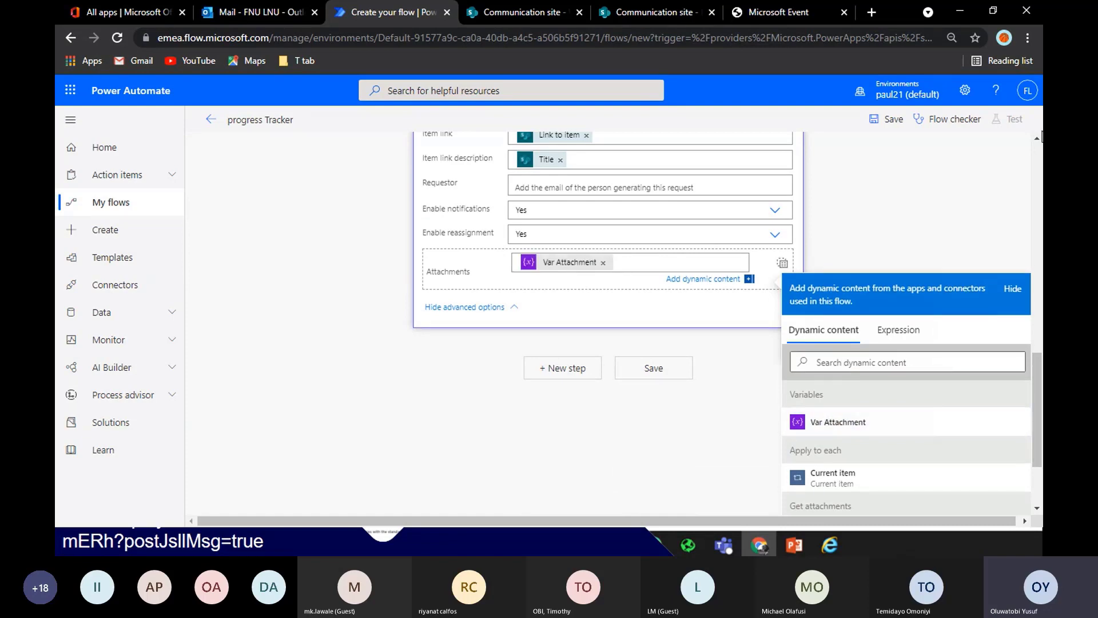
click(993, 192)
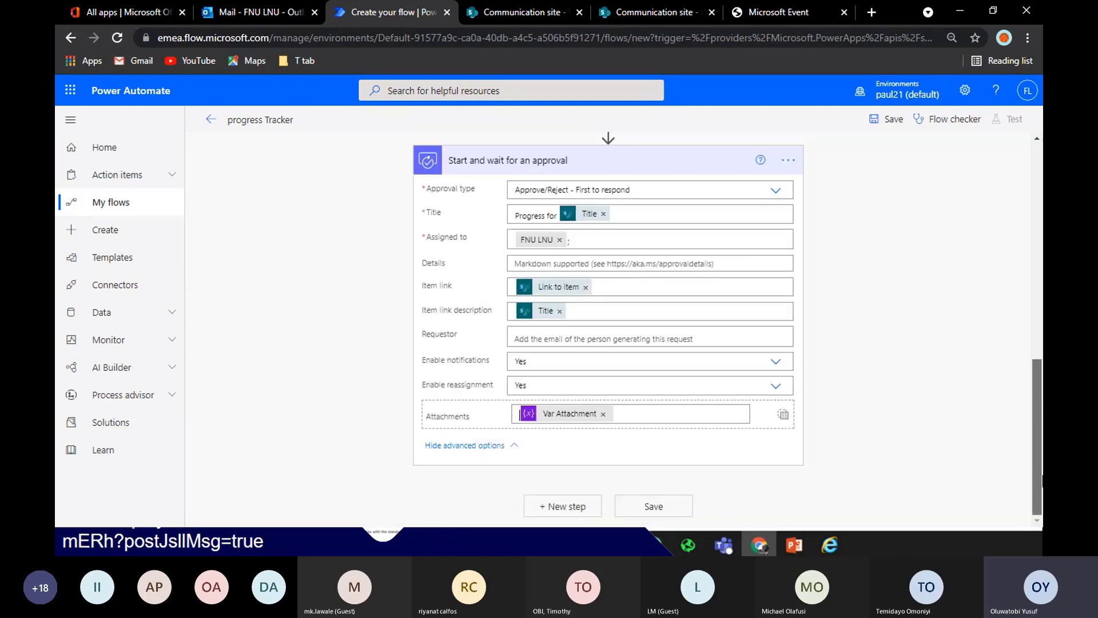
Insert a Condition comparing the approval's Outcome with 'Approve' using is equal to
click(559, 505)
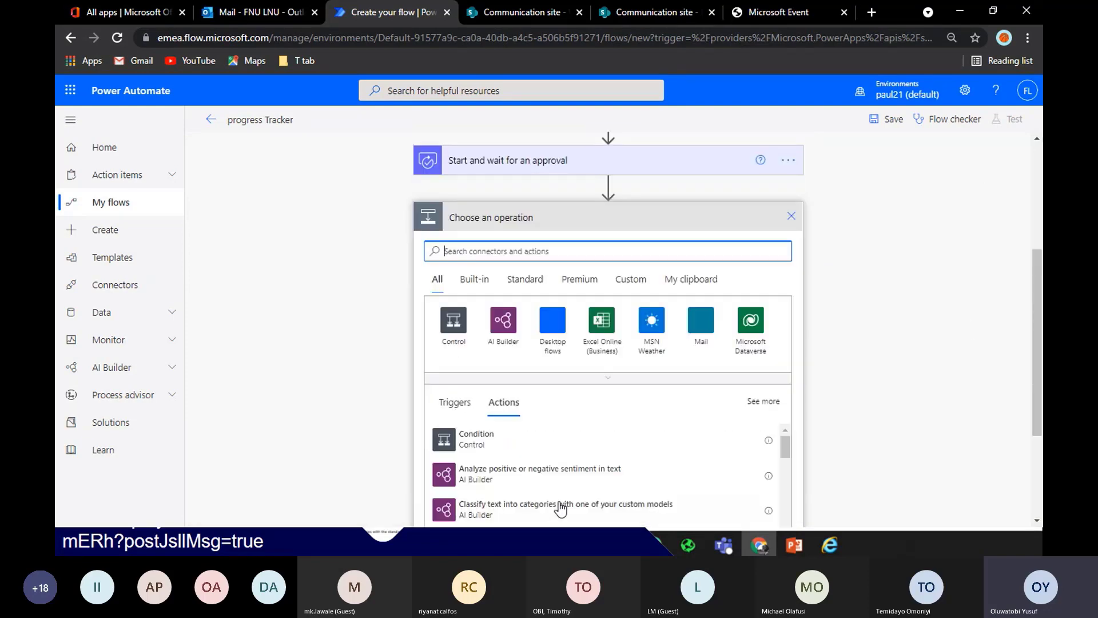
click(469, 443)
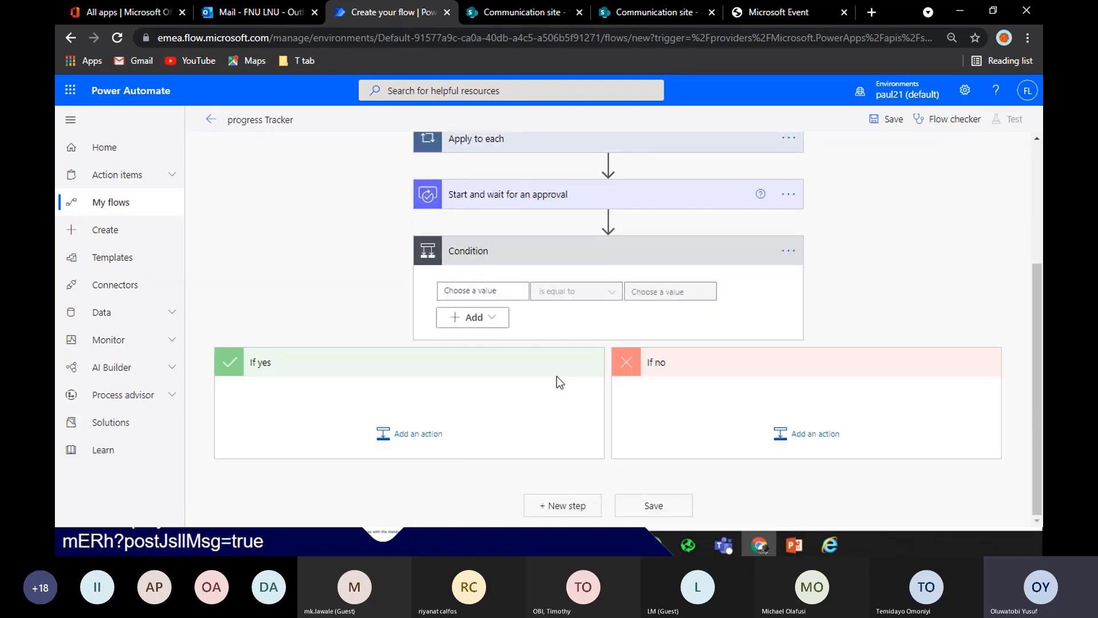
click(511, 292)
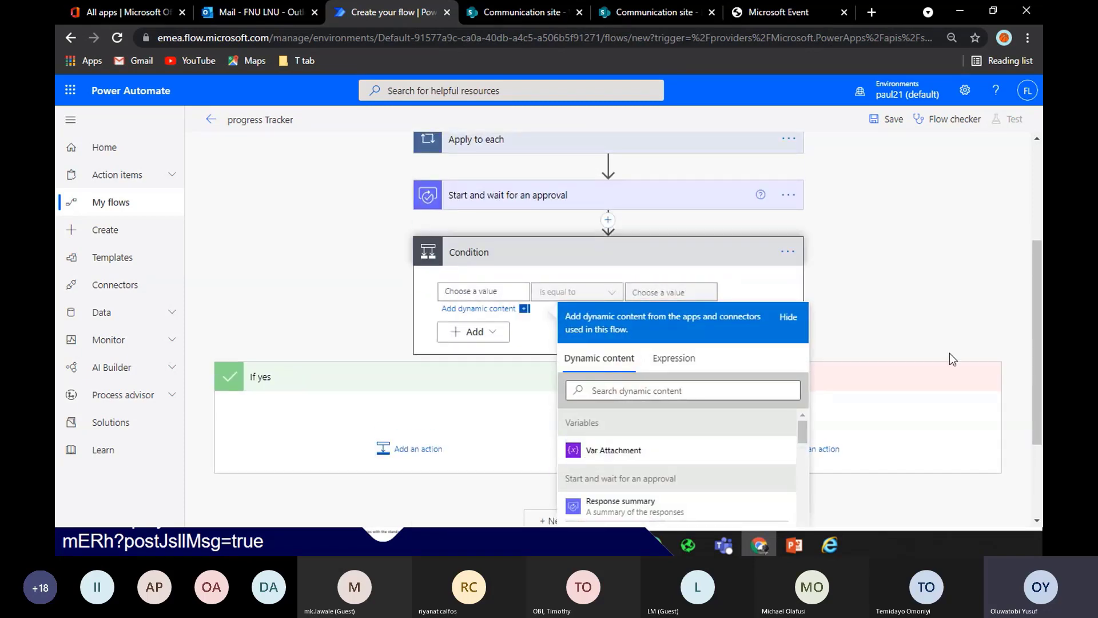
scroll(658, 503, down, 1)
click(658, 507)
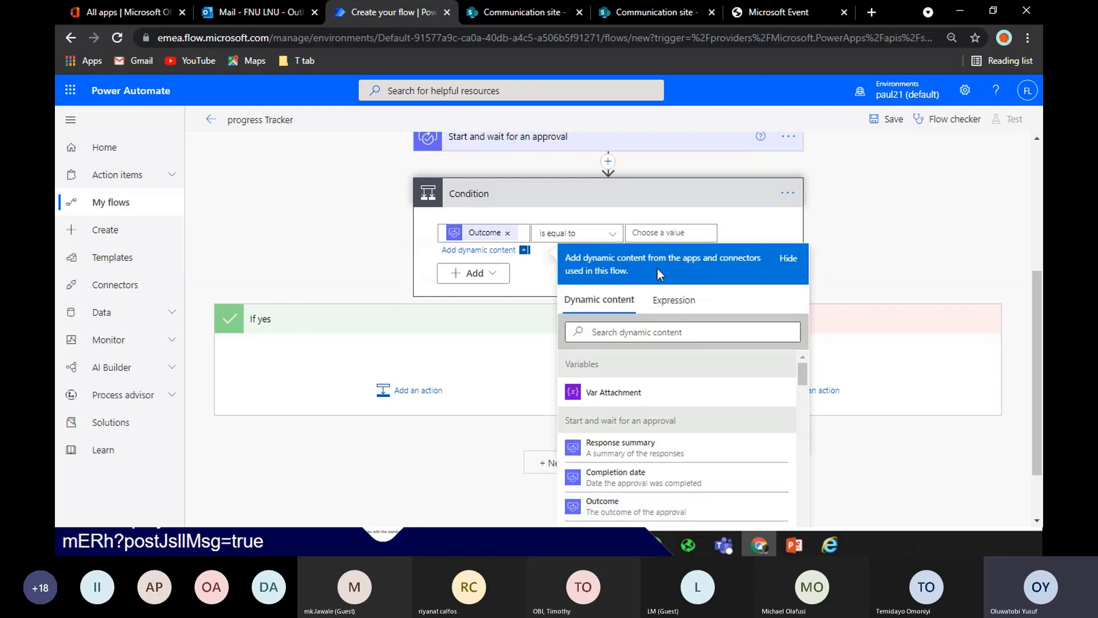
click(646, 234)
text(A)
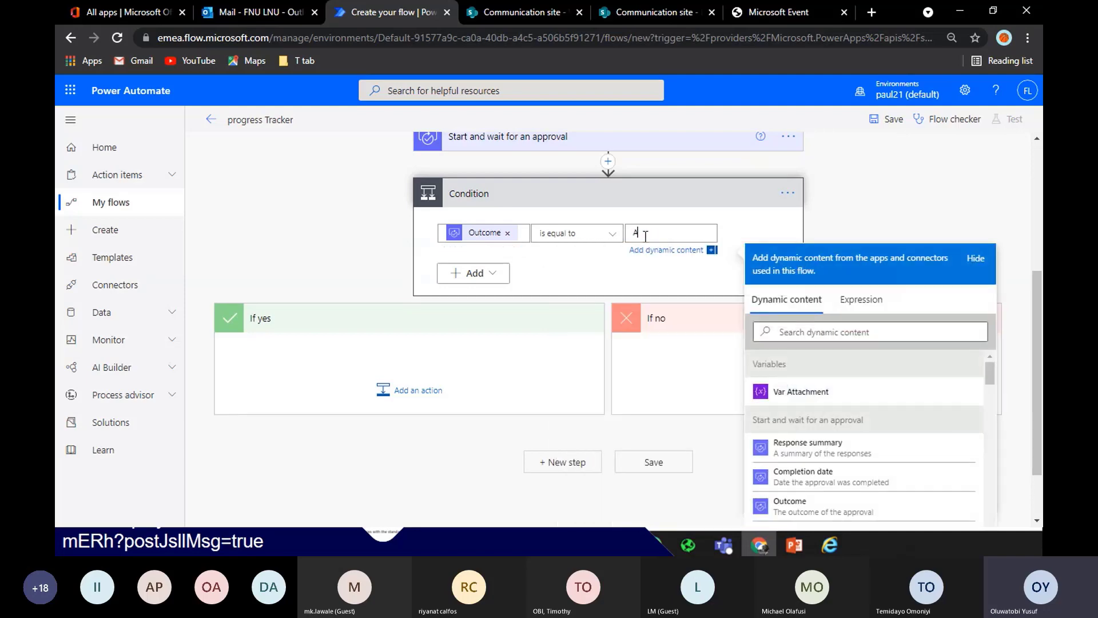
text(pprove)
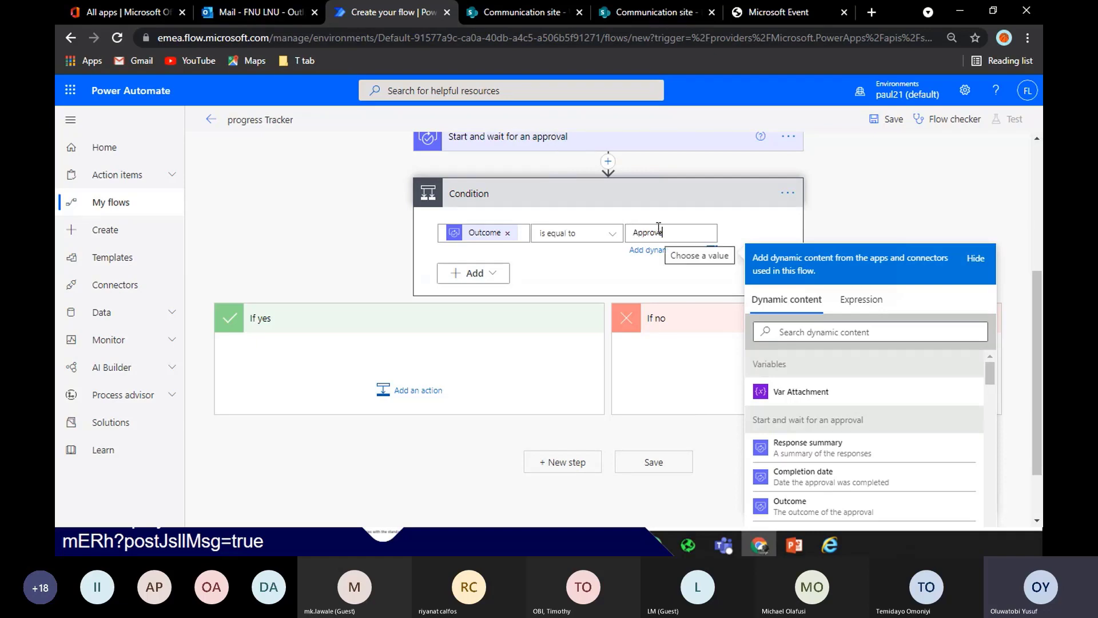
click(573, 154)
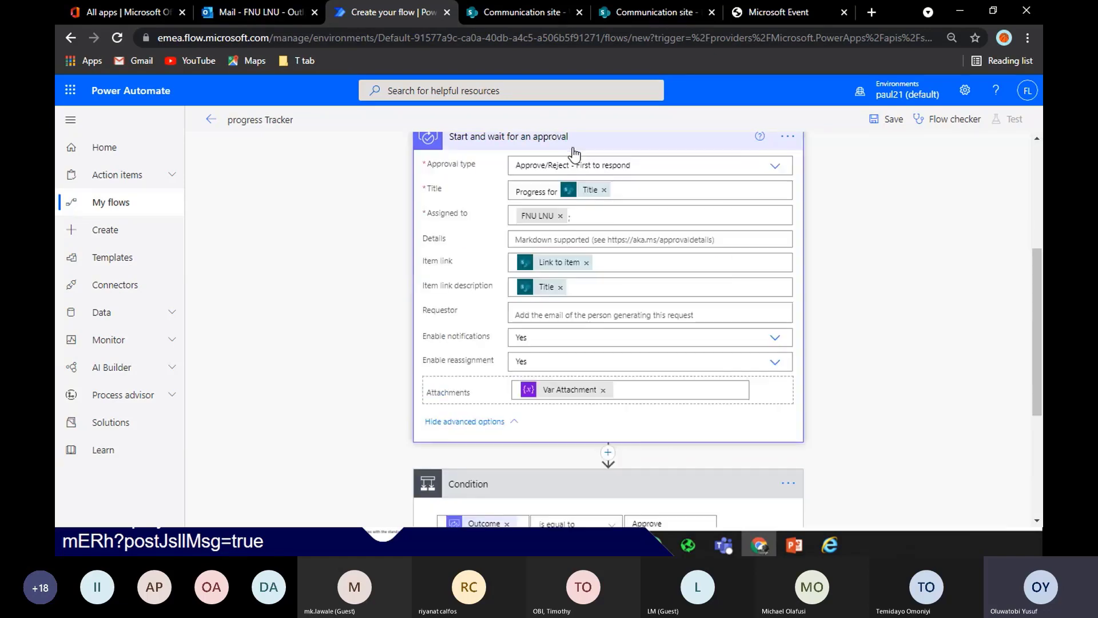
click(609, 143)
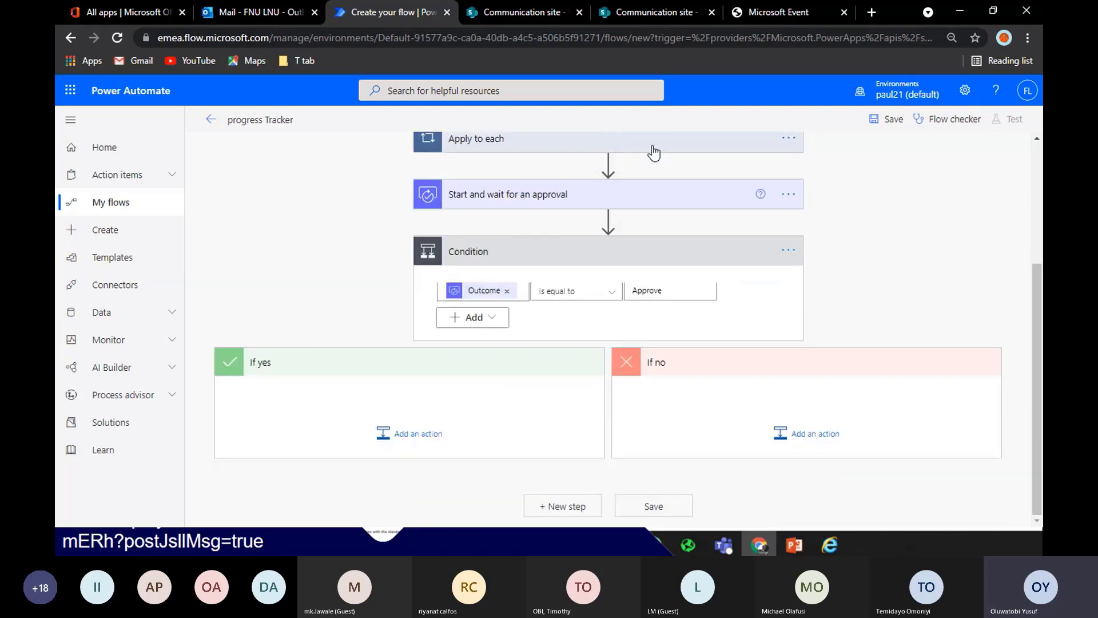
click(653, 290)
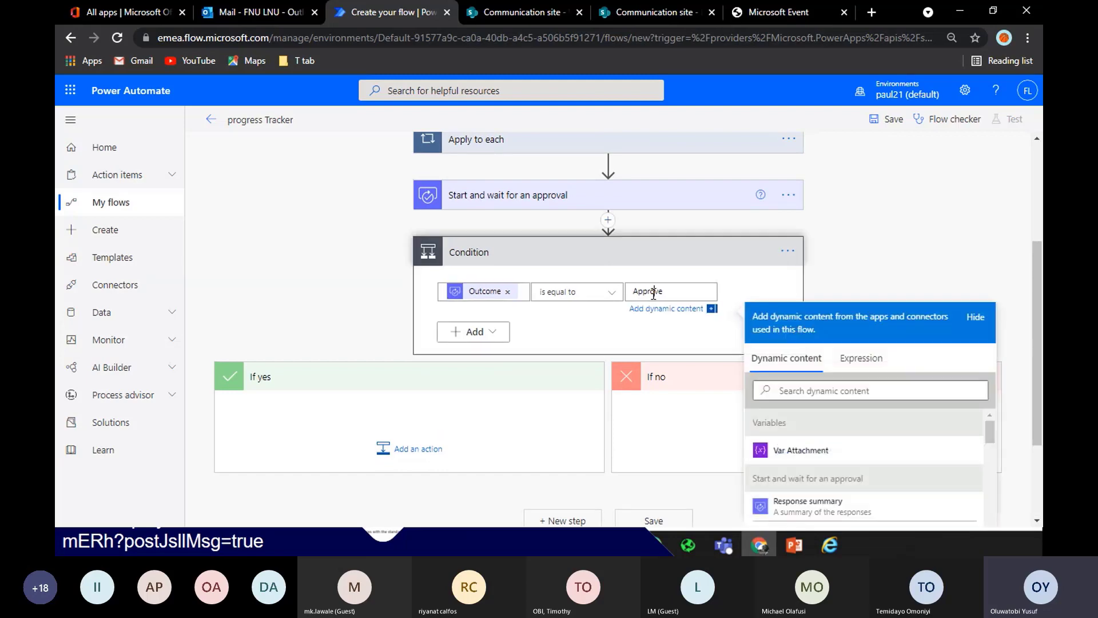
click(738, 286)
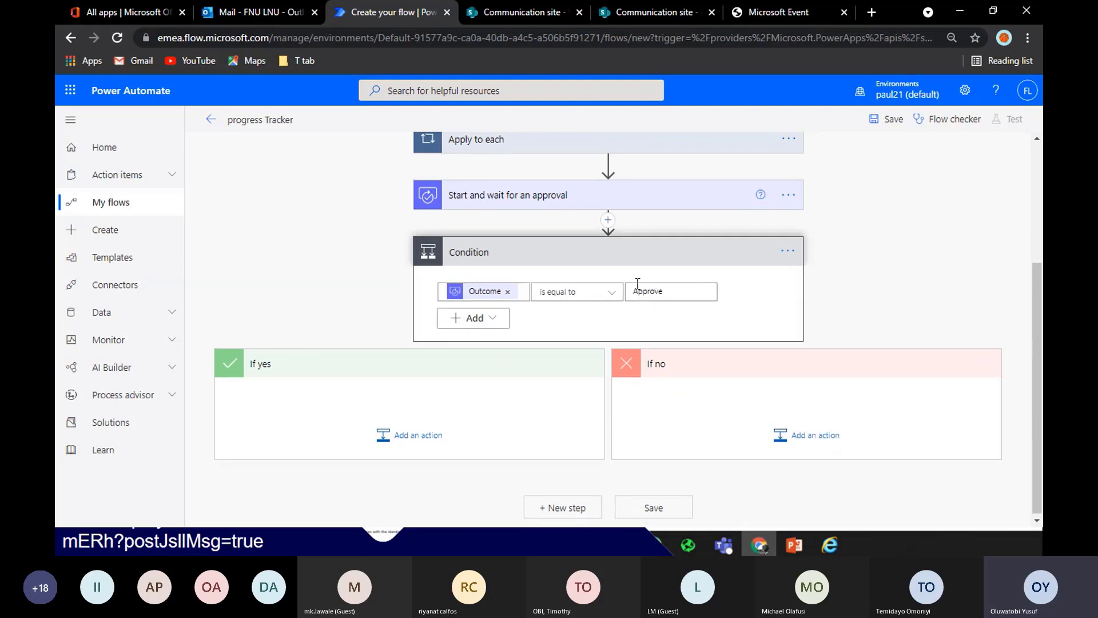
Add a Compose action with input 'Approved' under If yes
click(418, 436)
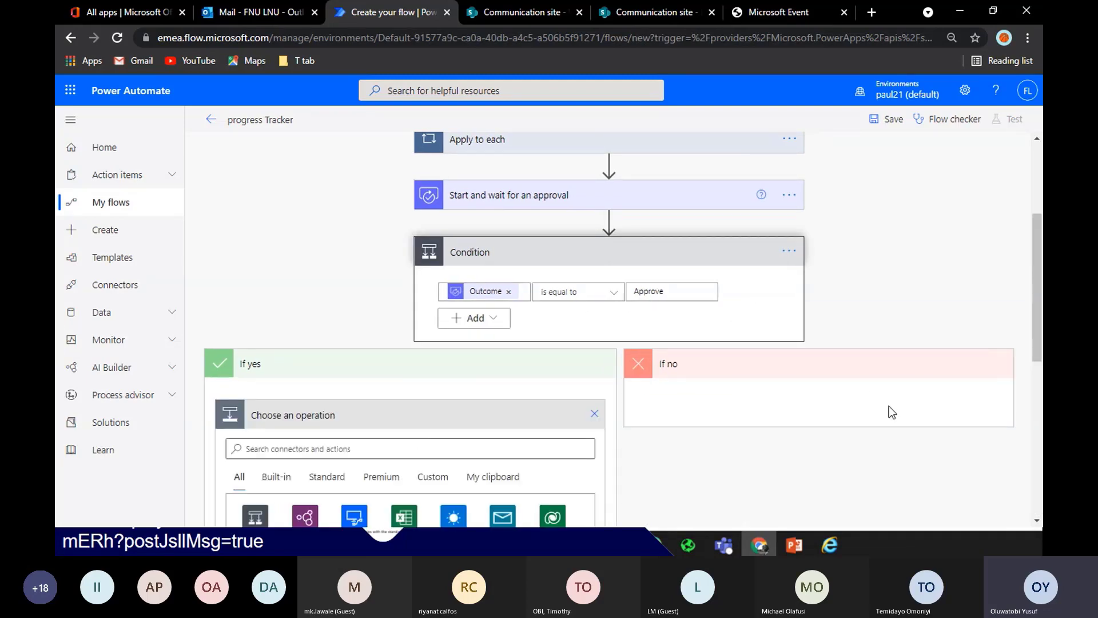
drag(1041, 244, 1042, 319)
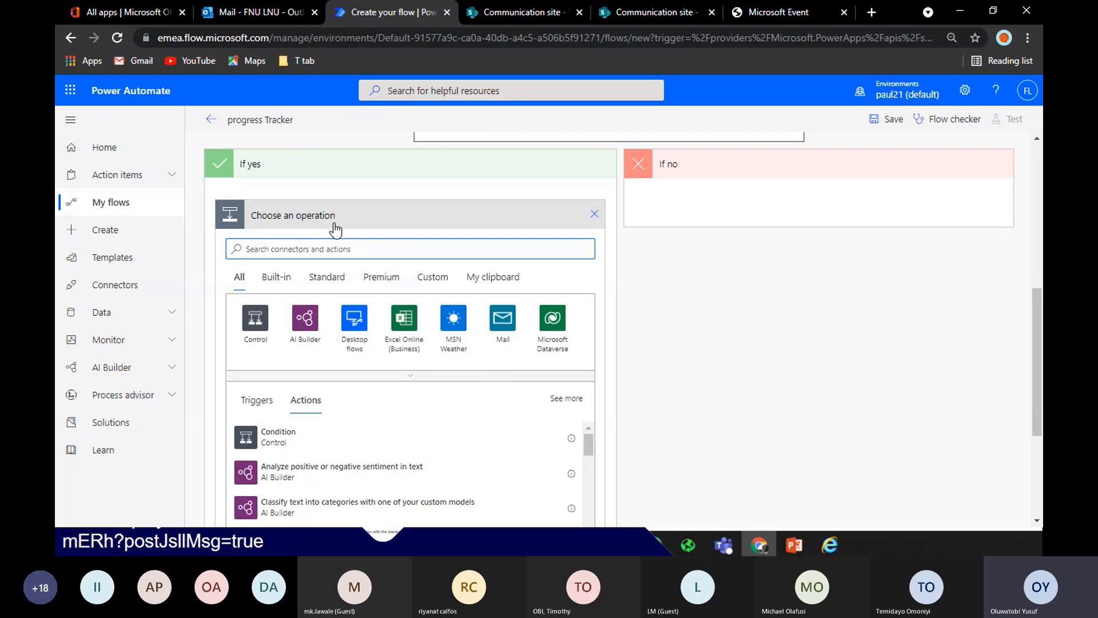
click(302, 248)
text(compo)
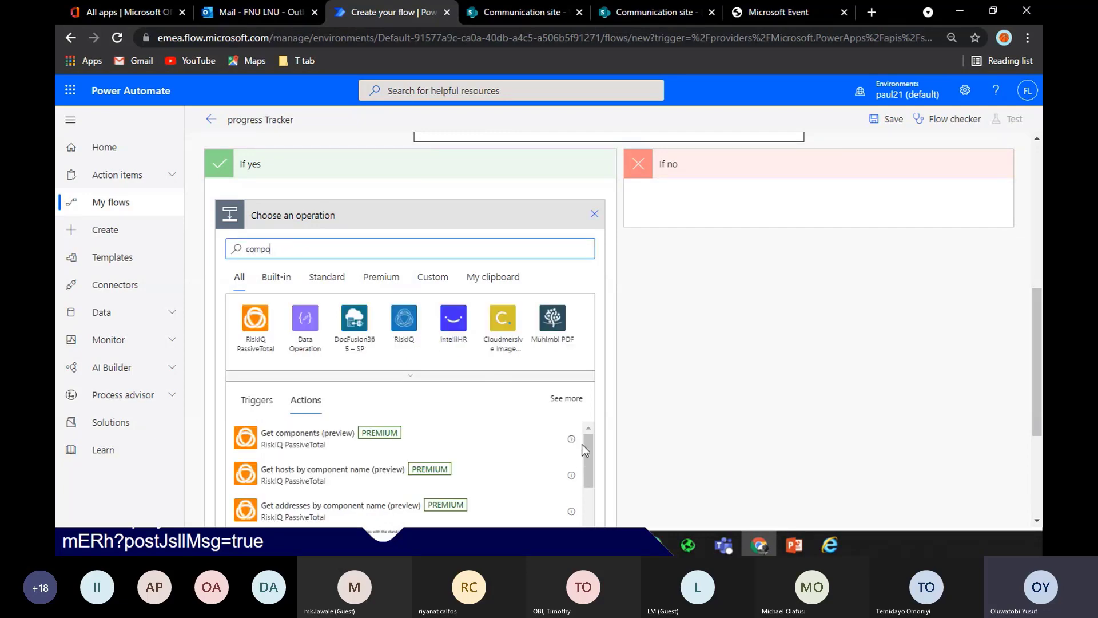
click(304, 320)
click(299, 316)
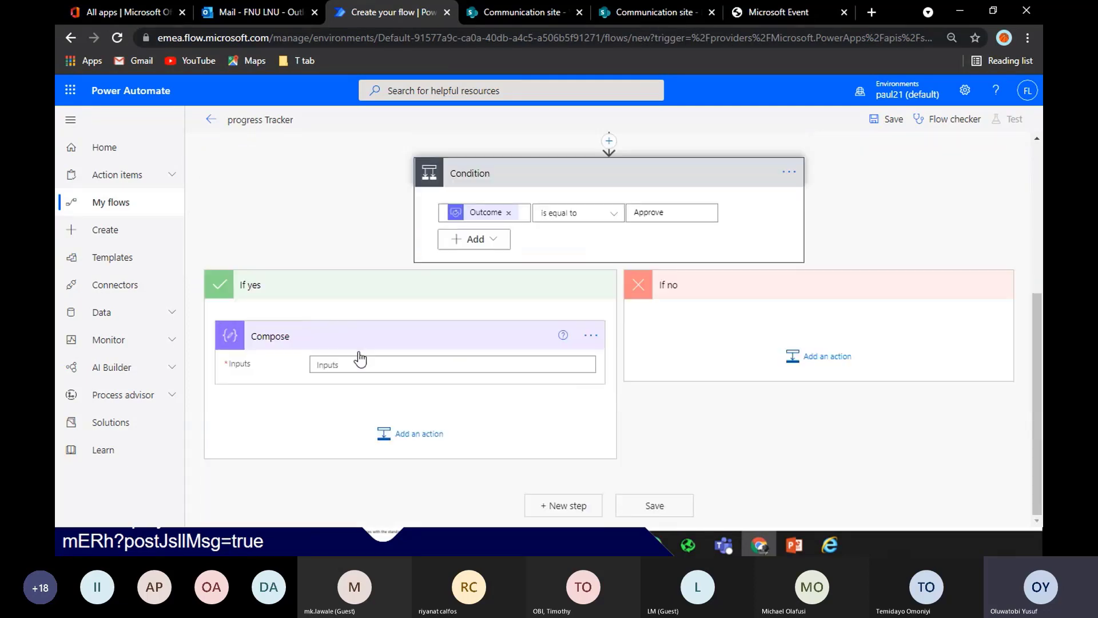
click(366, 363)
text(App)
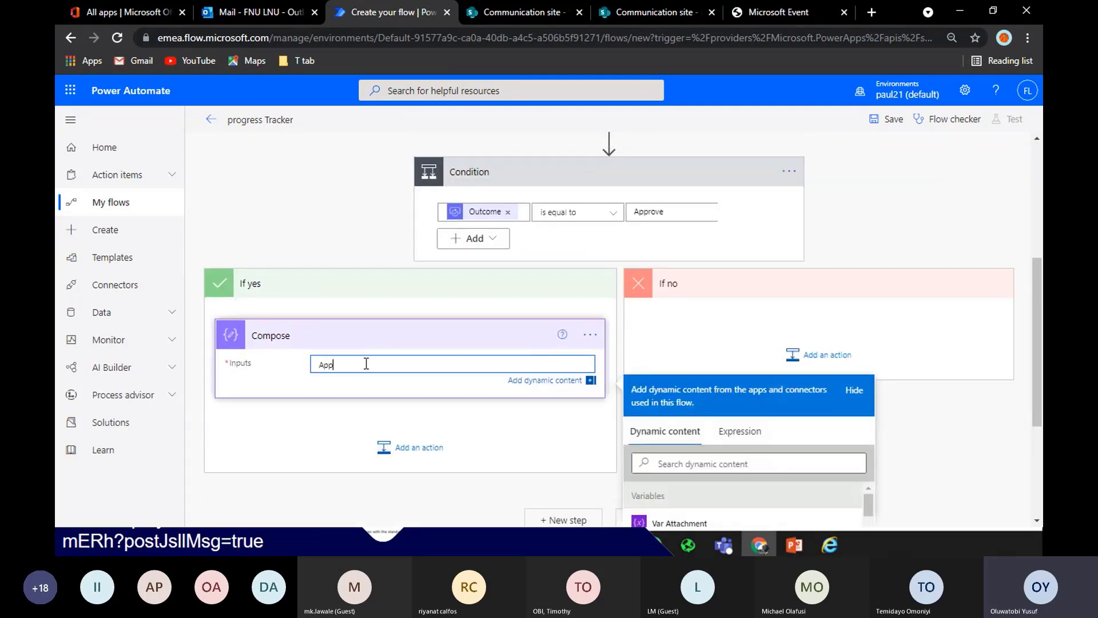
text(roved)
Add a Compose 2 action with input 'Declined' under If no
click(823, 355)
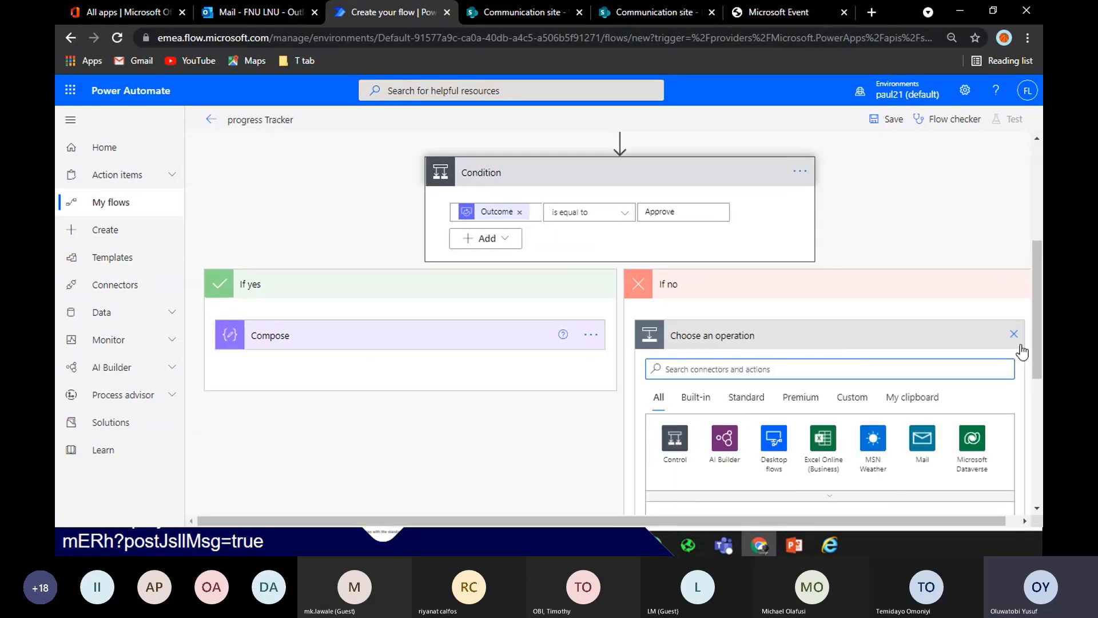
text(Declined)
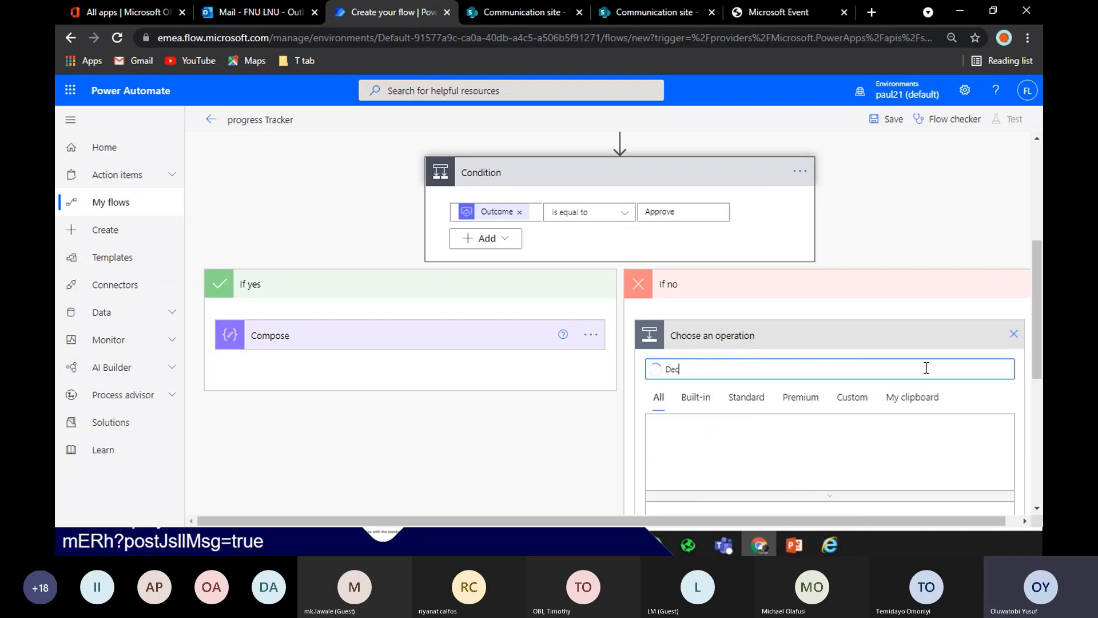
key(BackSpace)
key(BackSpace)
key(BackSpace)
key(BackSpace)
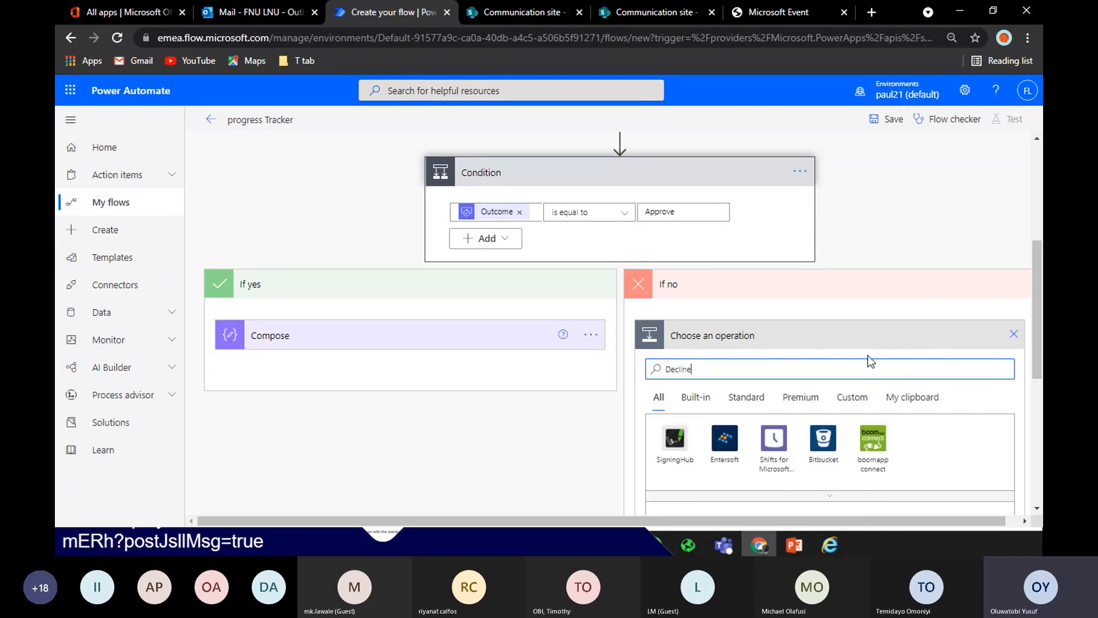
key(BackSpace)
key(BackSpace)
key(BackSpace)
key(BackSpace)
text(compose)
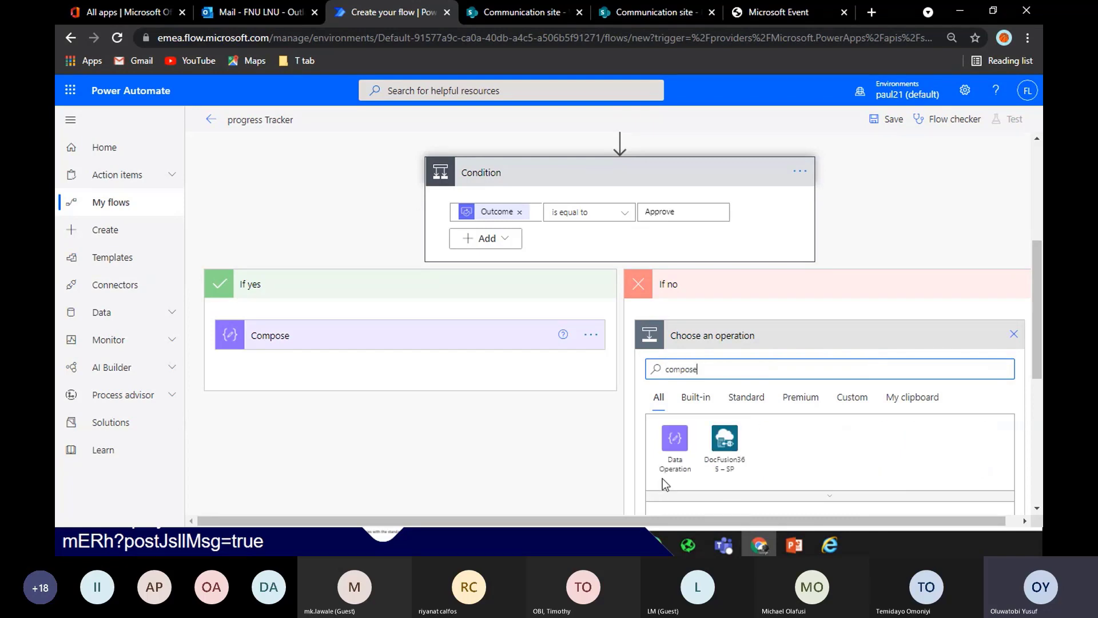
click(675, 449)
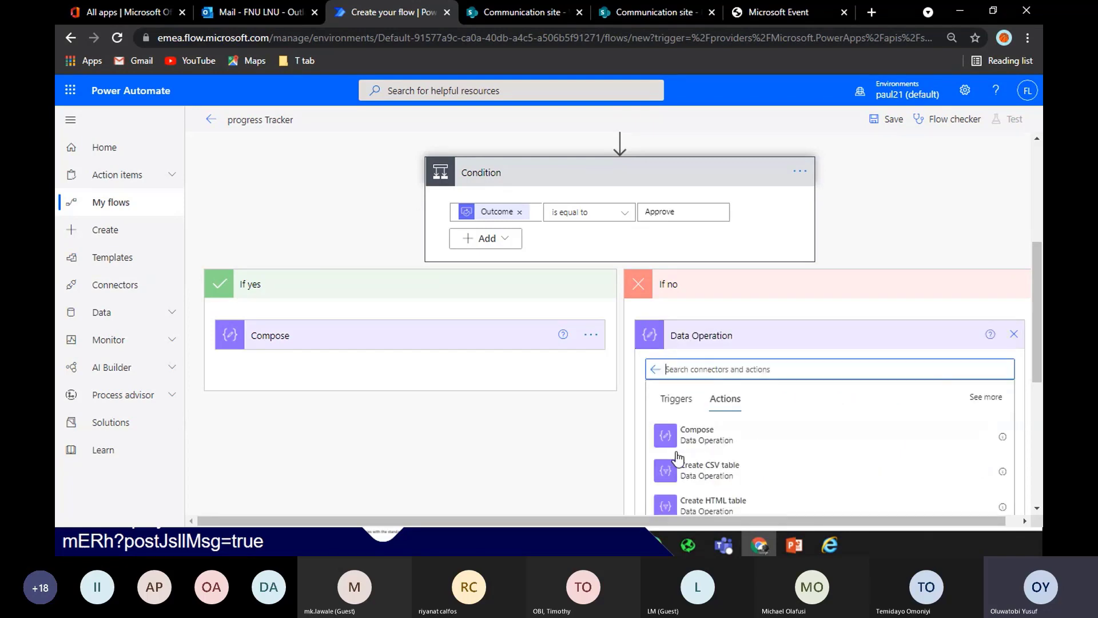
click(716, 439)
click(794, 361)
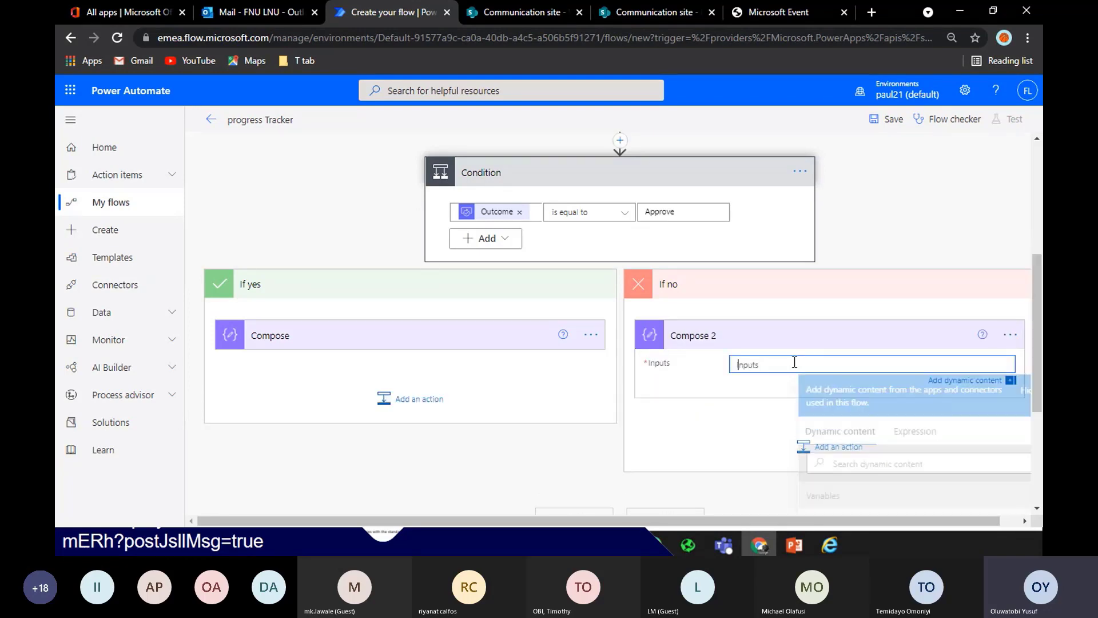
text(Dec)
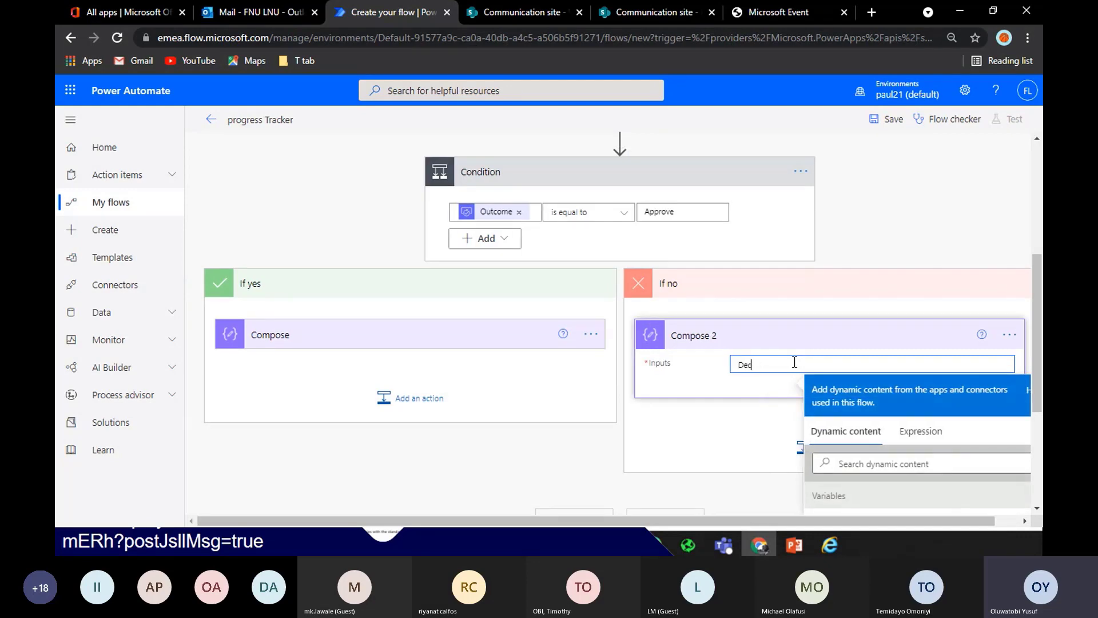
text(lined)
Save the flow and return to its details page, dismissing the ready message
click(886, 119)
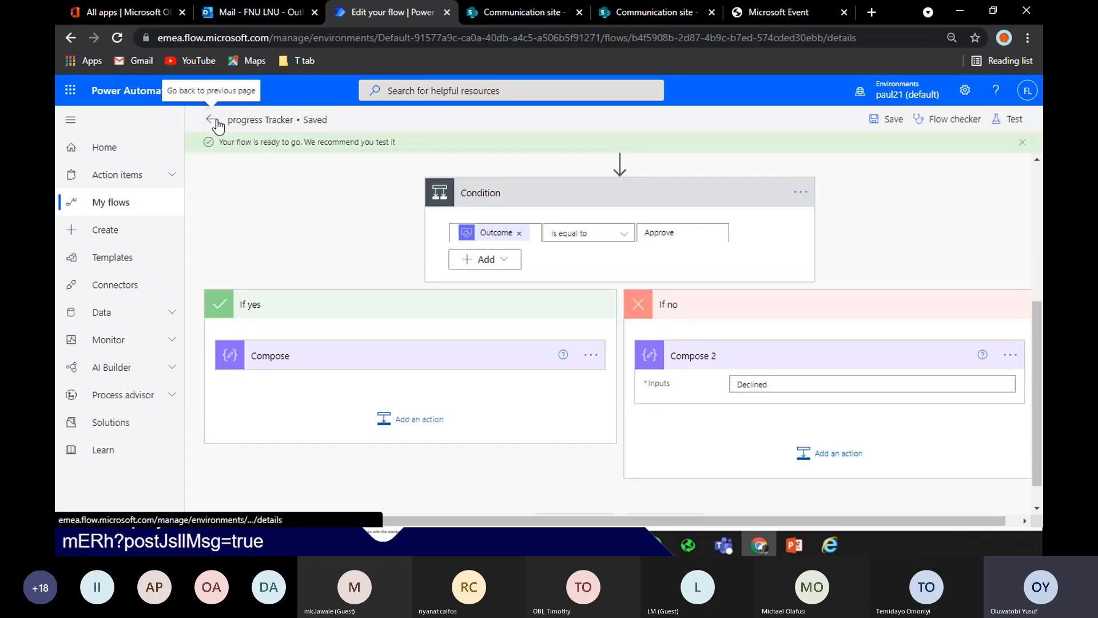
click(215, 120)
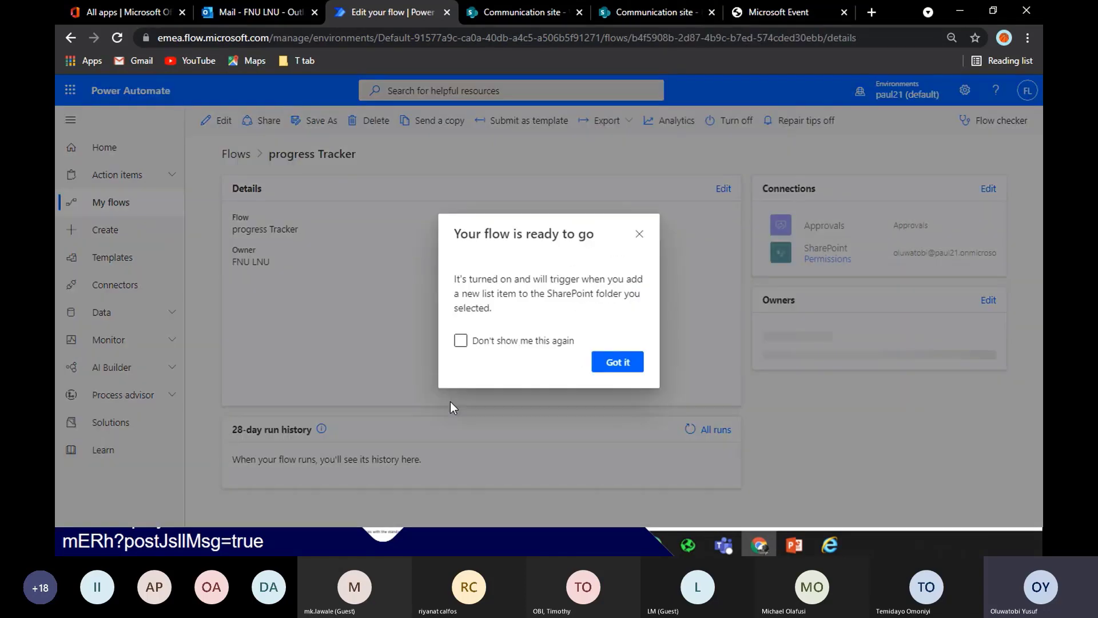
click(618, 428)
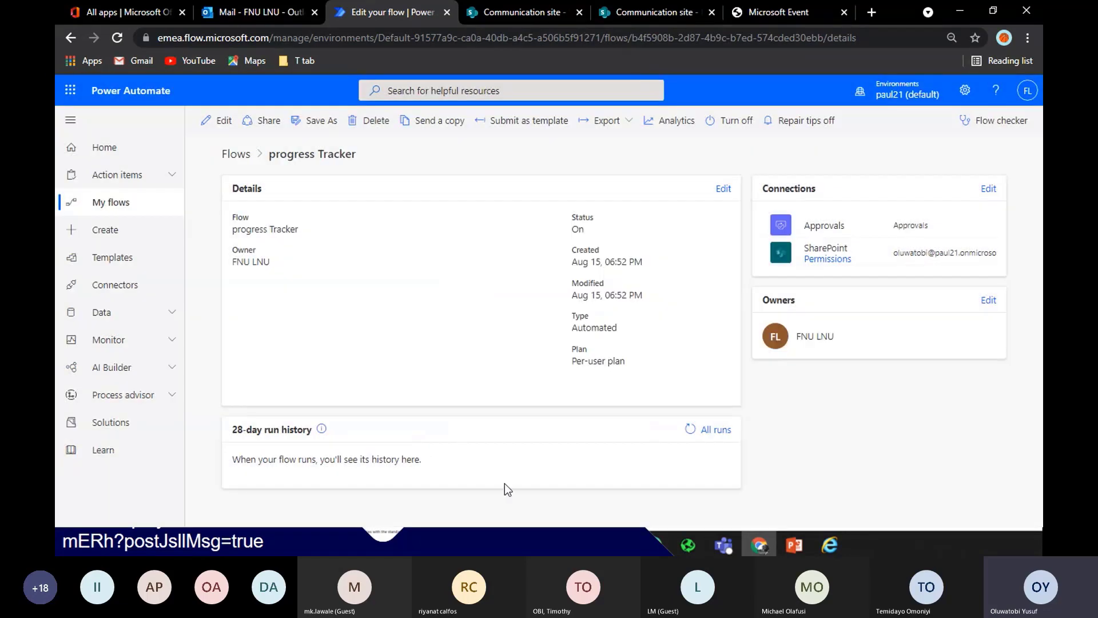
Start a new work item named 'Interactive Design', reusing the name as its description
click(544, 14)
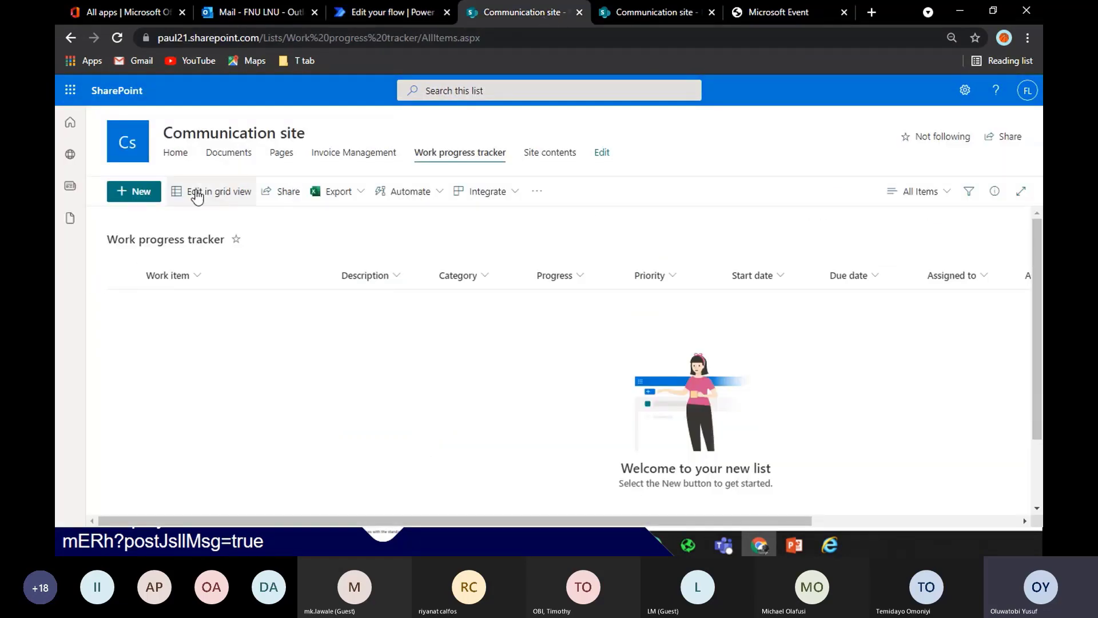
click(151, 194)
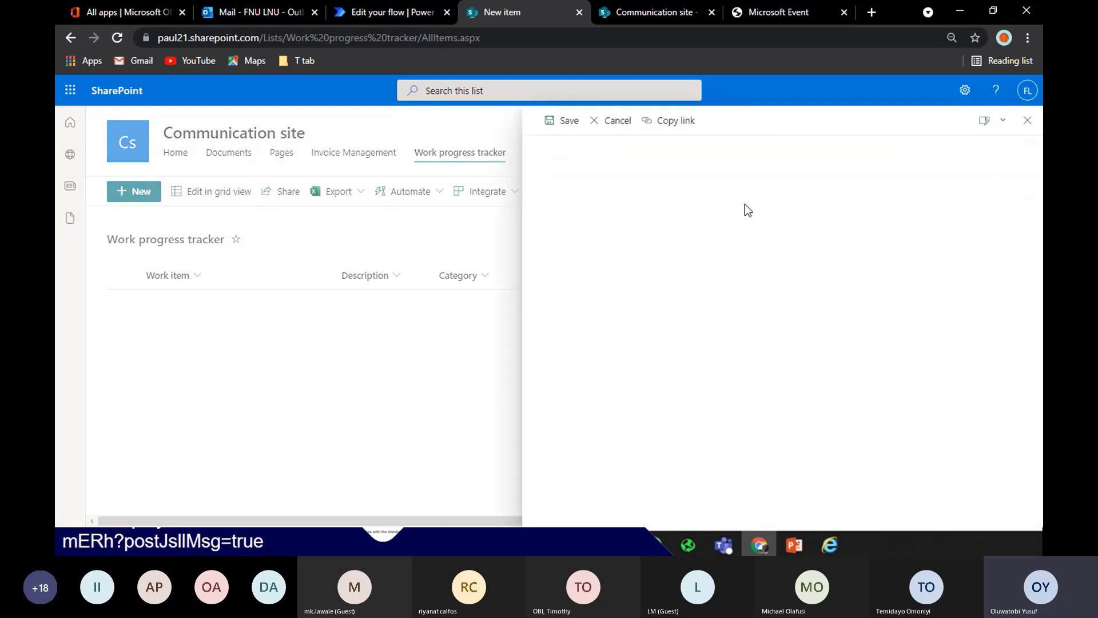
text(I(ntrer)
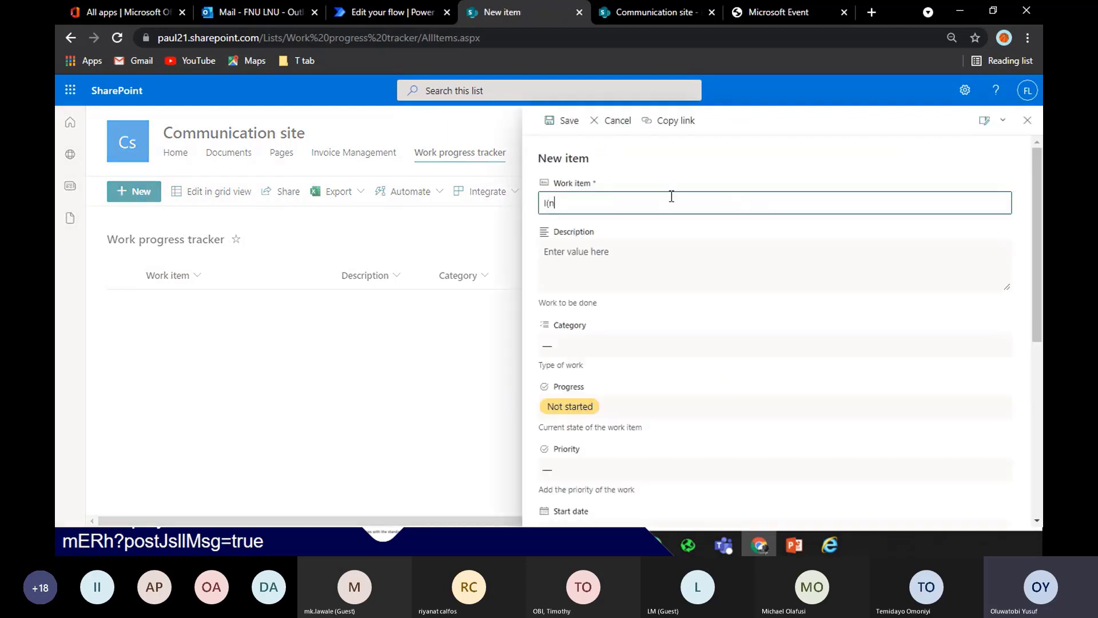
key(BackSpace)
key(BackSpace)
key(BackSpace)
key(BackSpace)
key(BackSpace)
key(BackSpace)
text(nteractive Design)
key(ctrl+a)
key(ctrl+c)
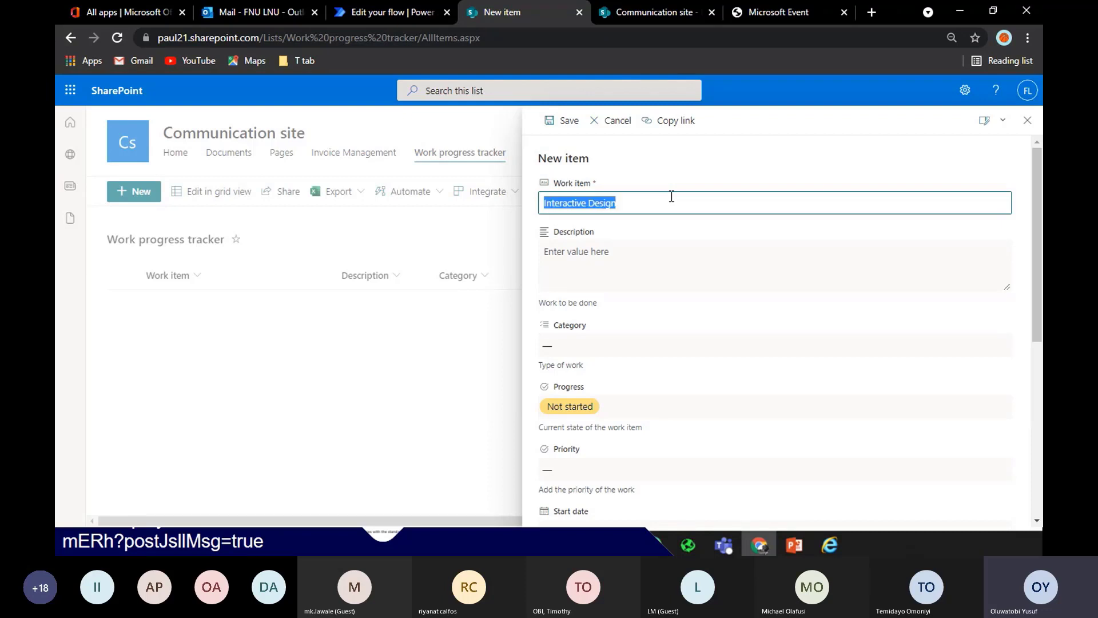
click(664, 250)
key(ctrl+v)
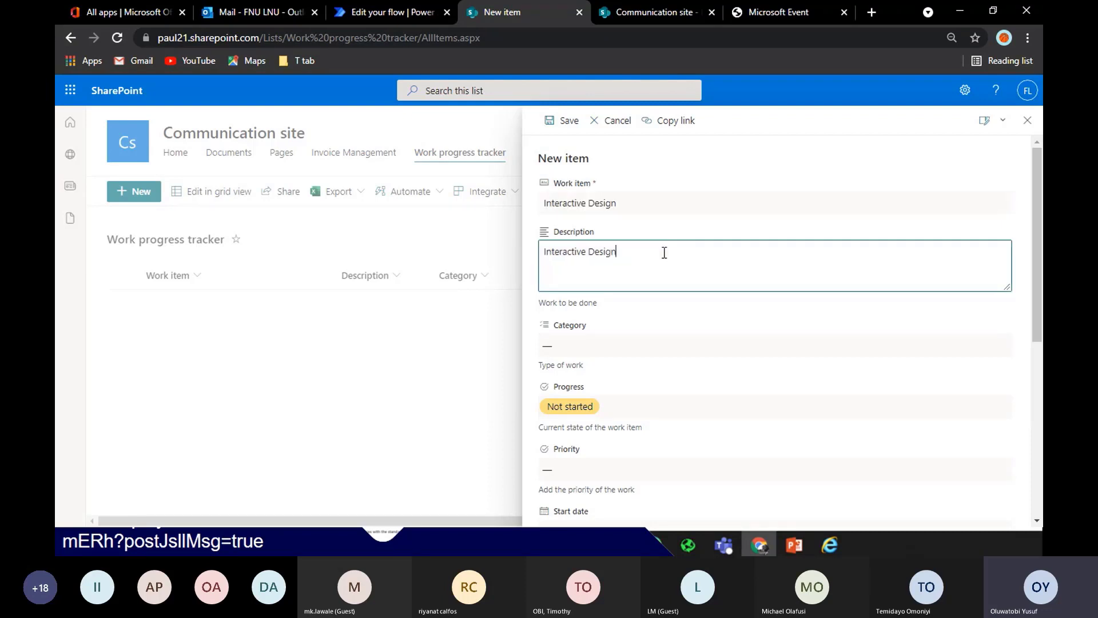
Set the item's category to Design and priority to Medium
click(744, 345)
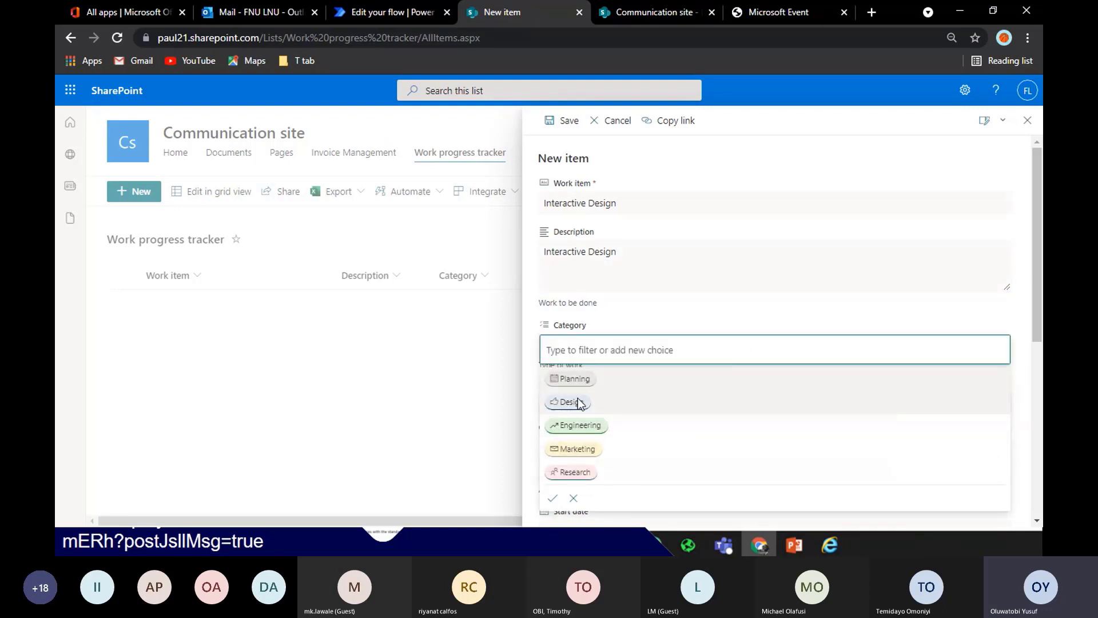
click(578, 399)
click(814, 313)
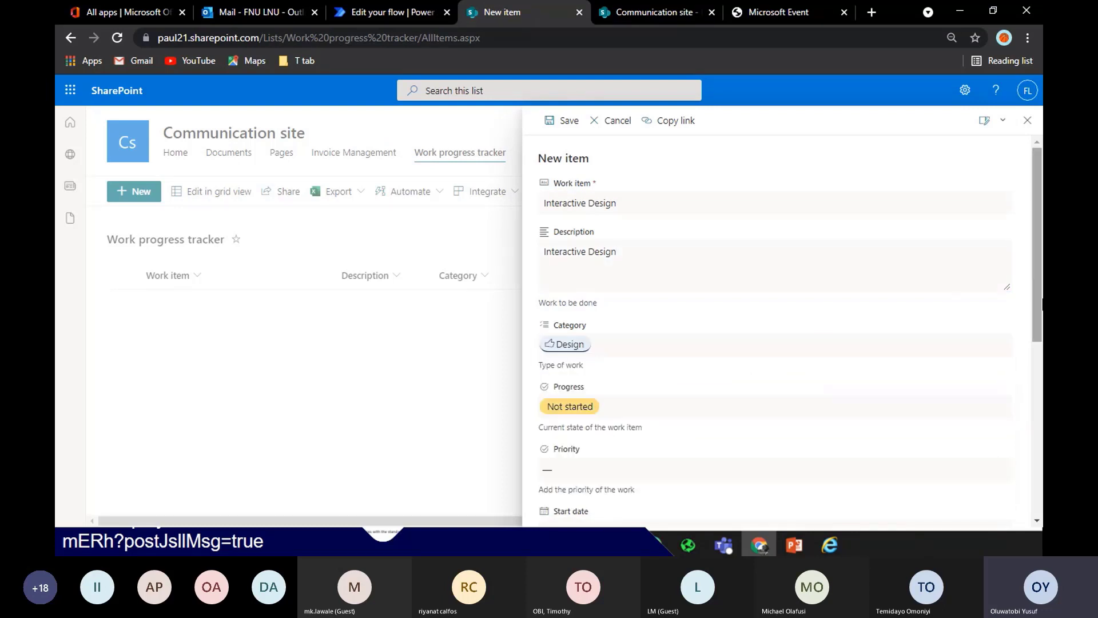
drag(1042, 296, 1042, 396)
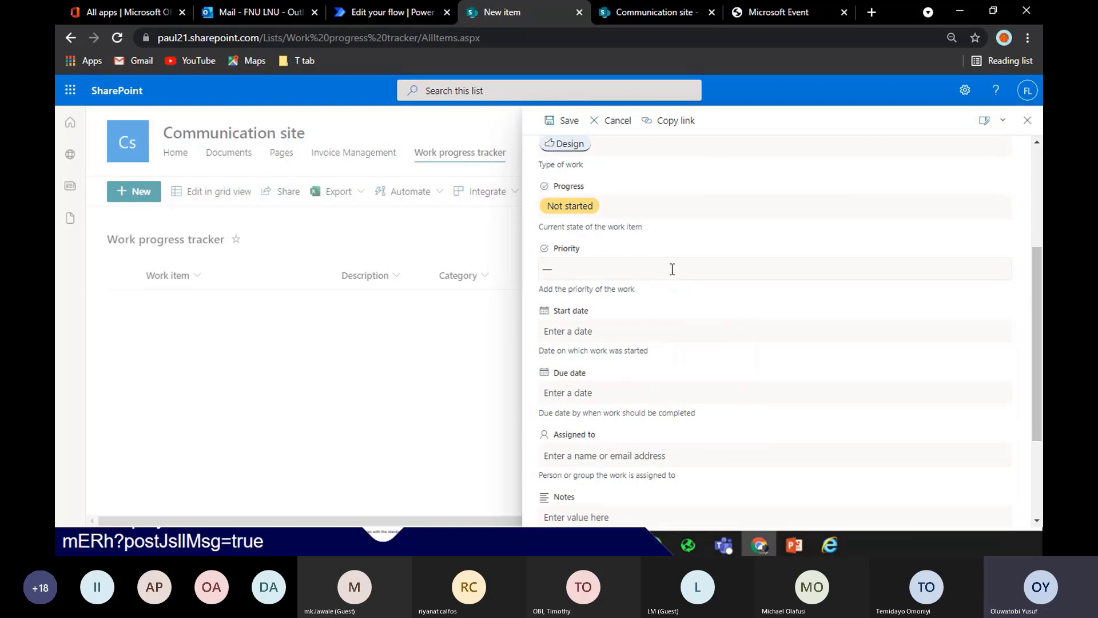
click(672, 269)
click(570, 355)
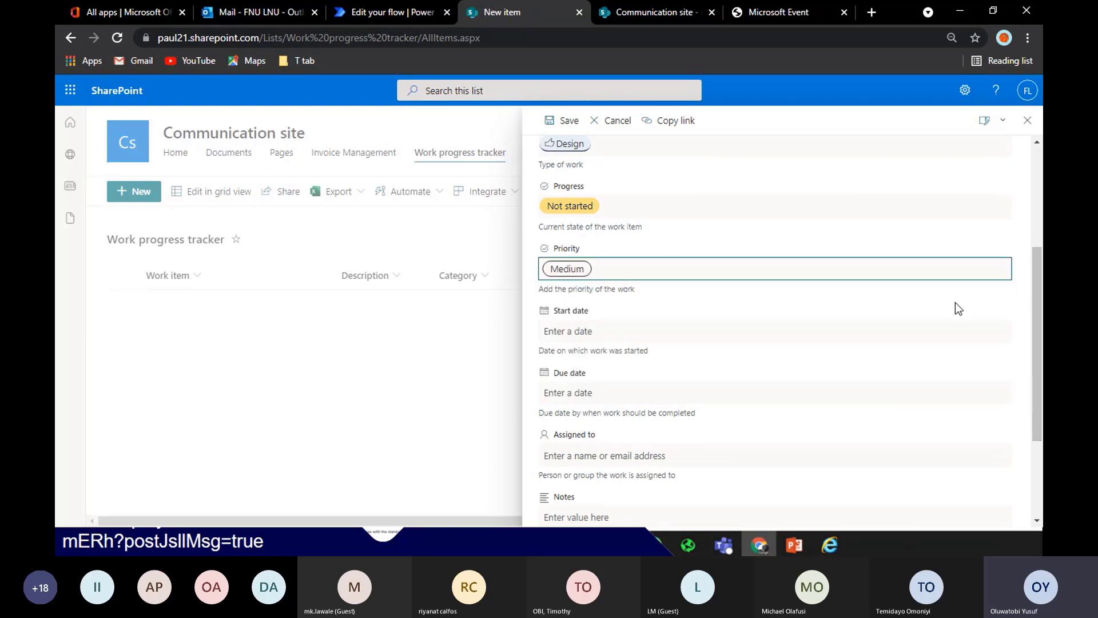
scroll(955, 309, down, 3)
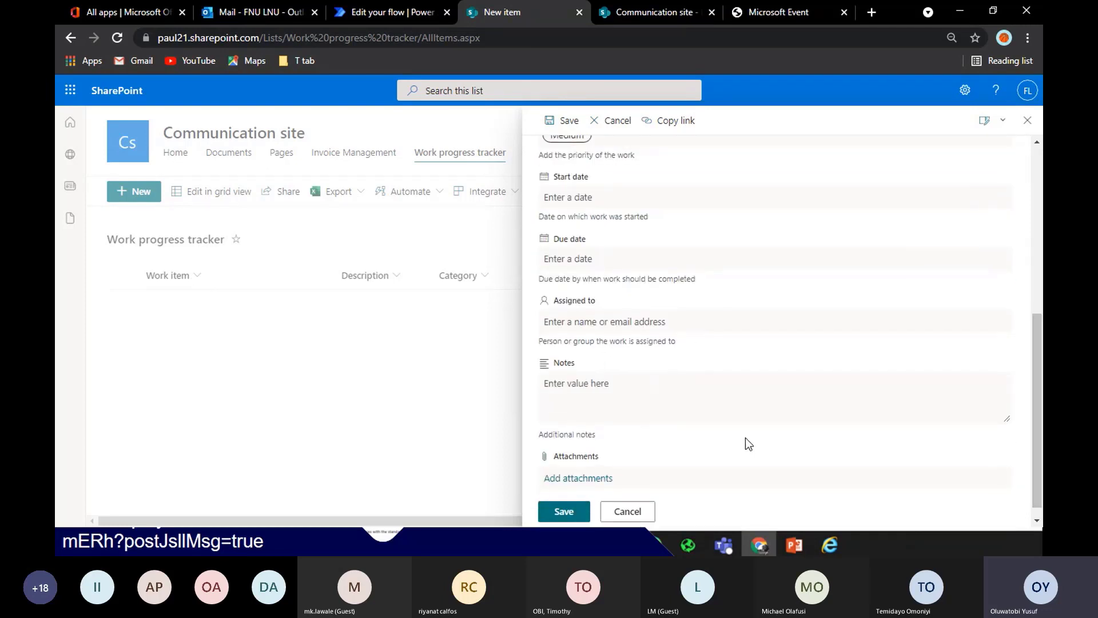
Attach three Test data files, including the FLEETWAREHOUSE waybill PDF and Practice, and save
click(595, 479)
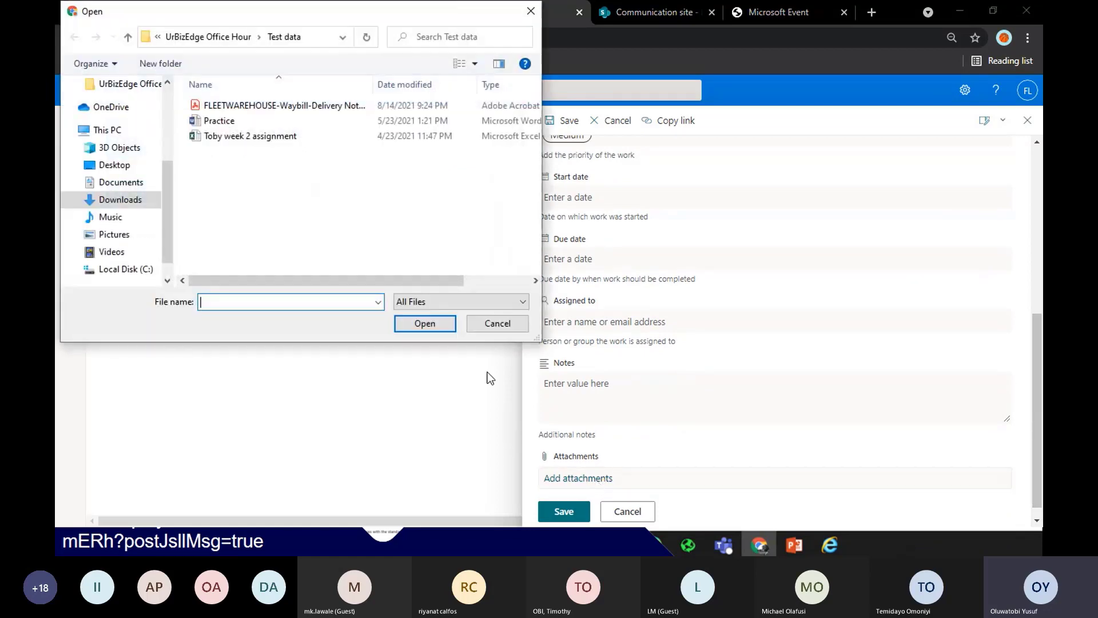
click(254, 105)
ctrl+click(259, 120)
ctrl+click(260, 136)
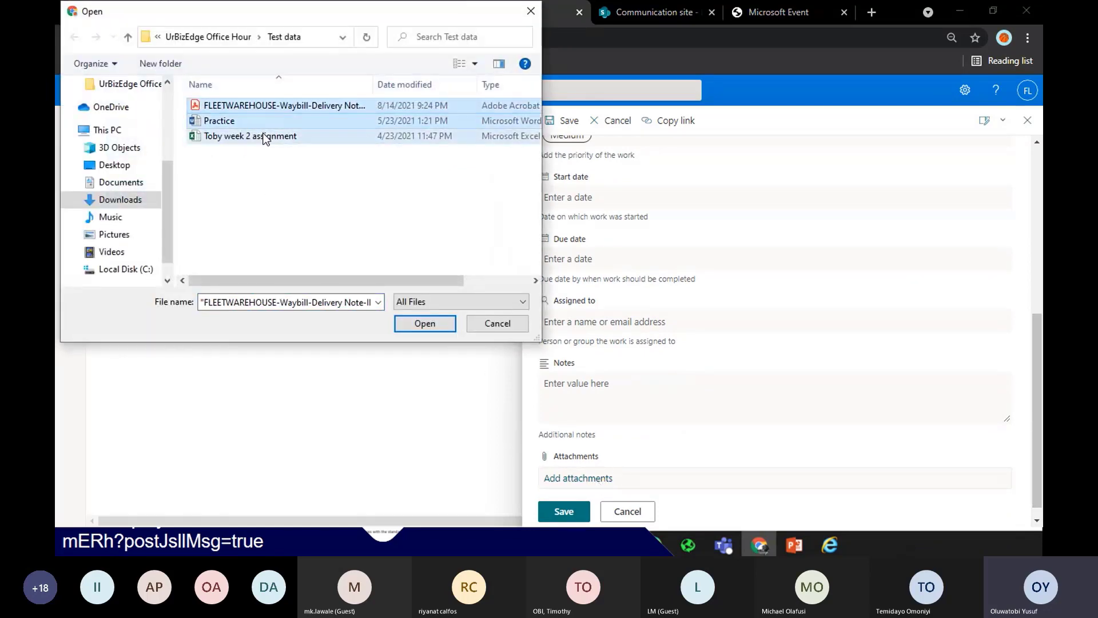
click(423, 323)
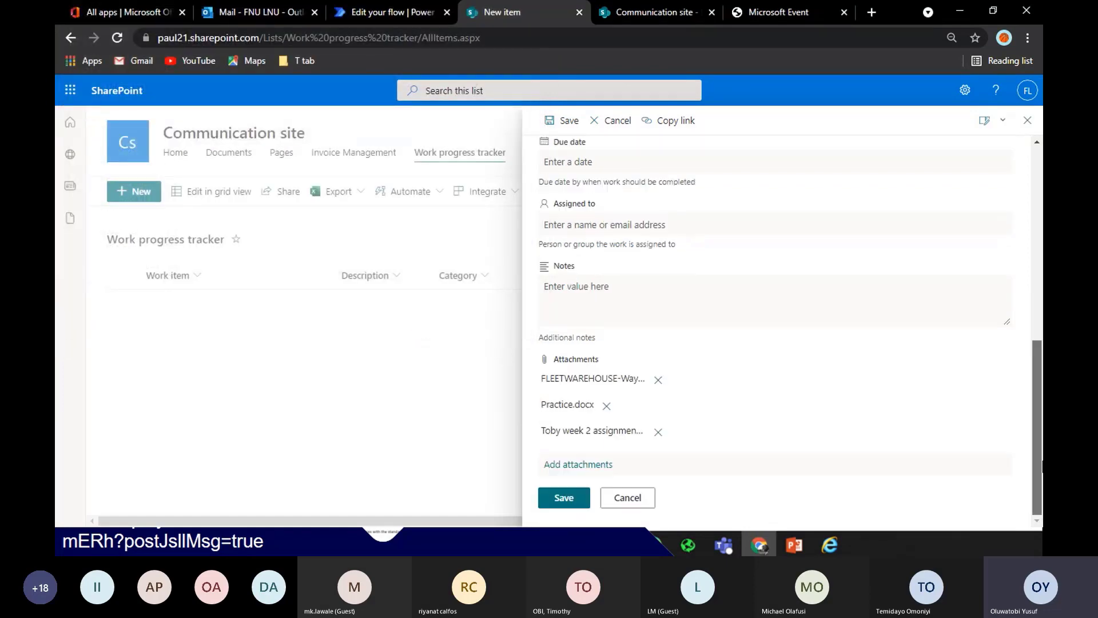
click(572, 494)
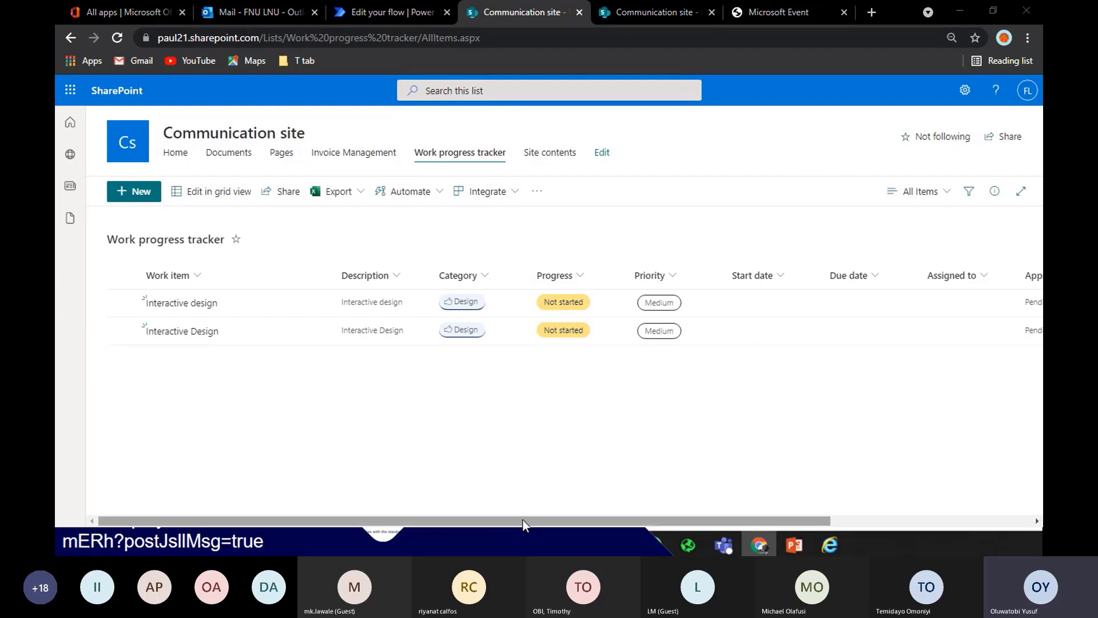
Close the duplicate site tab and open the progress tracker list from the Communication site home page
mouse_move(523, 520)
mouse_down()
mouse_move(598, 517)
mouse_move(523, 517)
mouse_up()
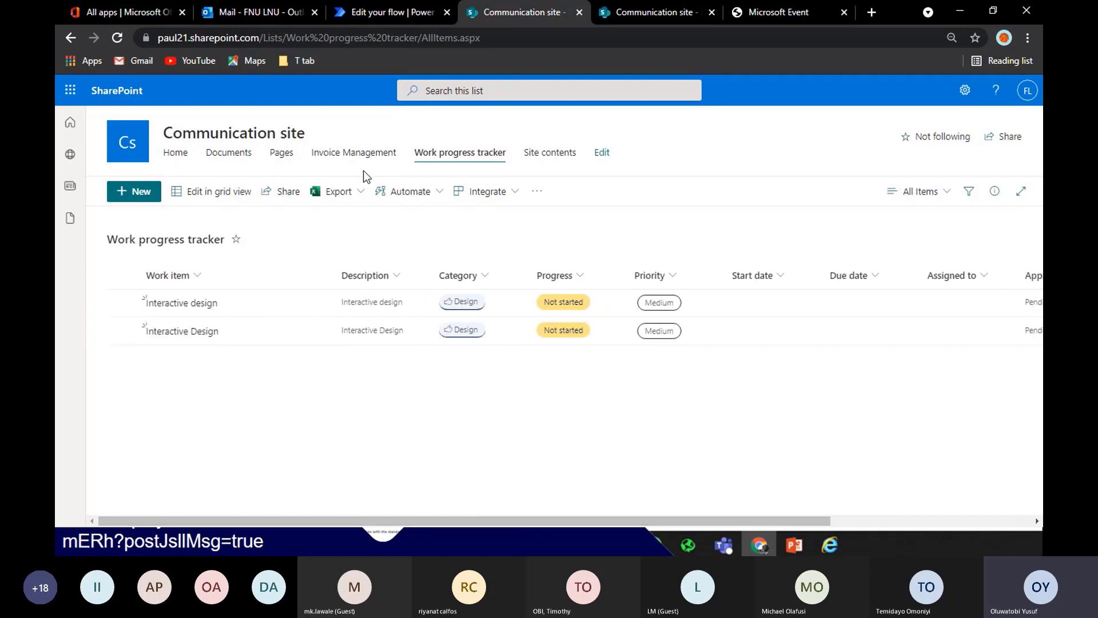
click(628, 12)
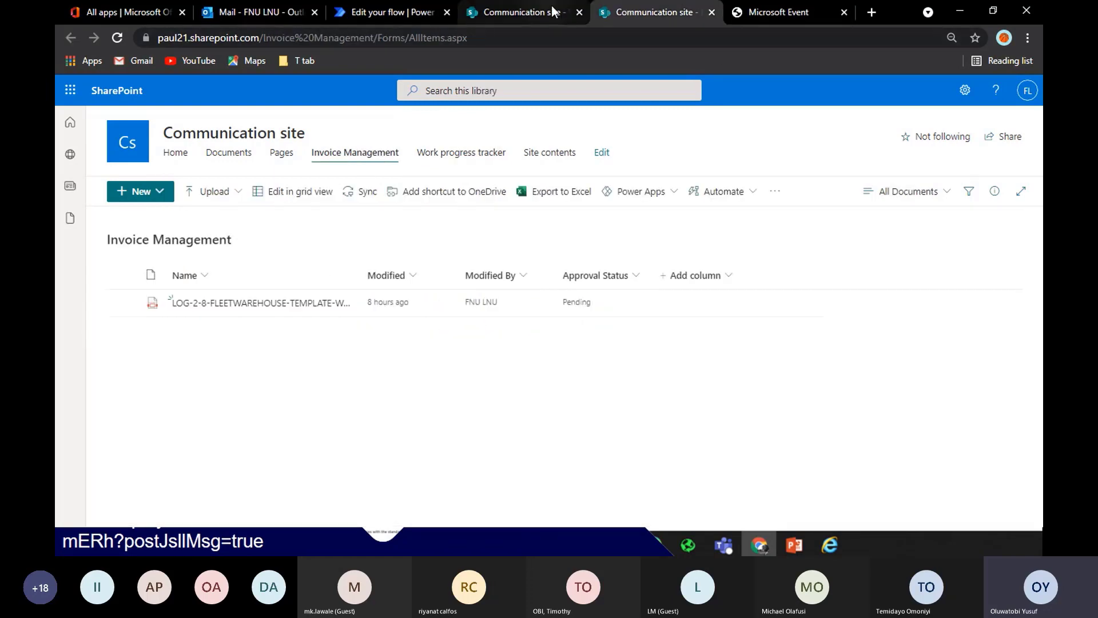
click(523, 11)
click(579, 12)
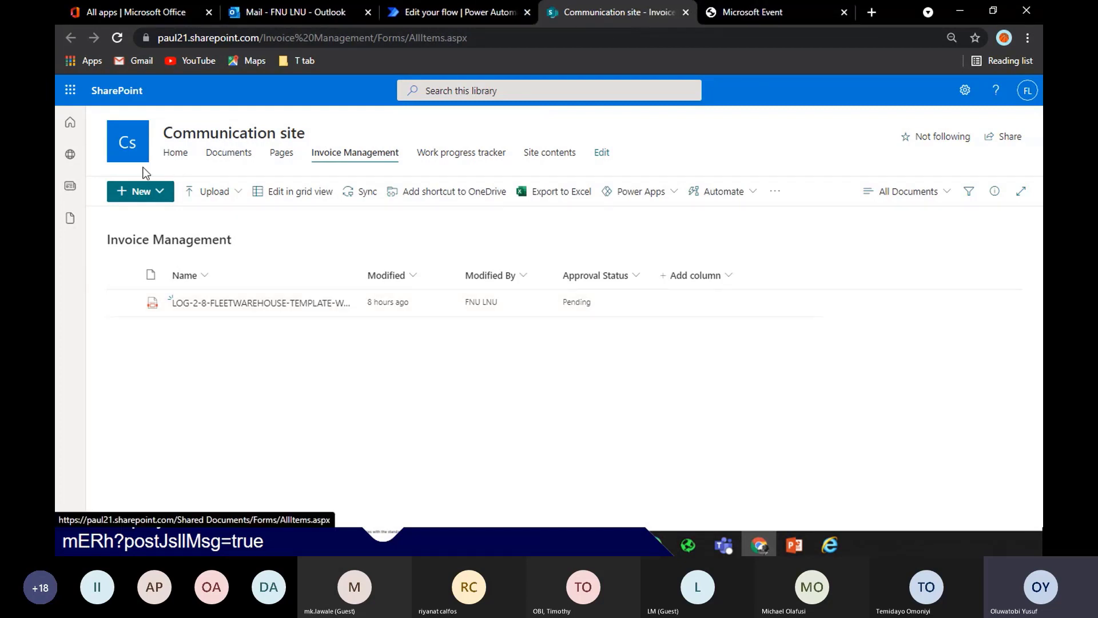
click(180, 161)
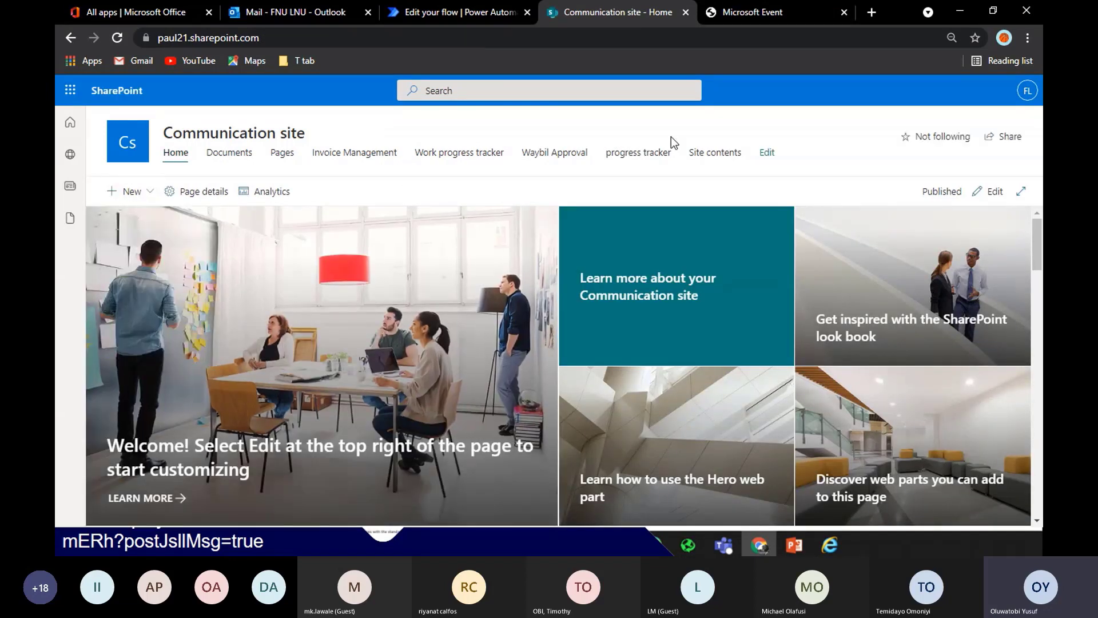
click(646, 159)
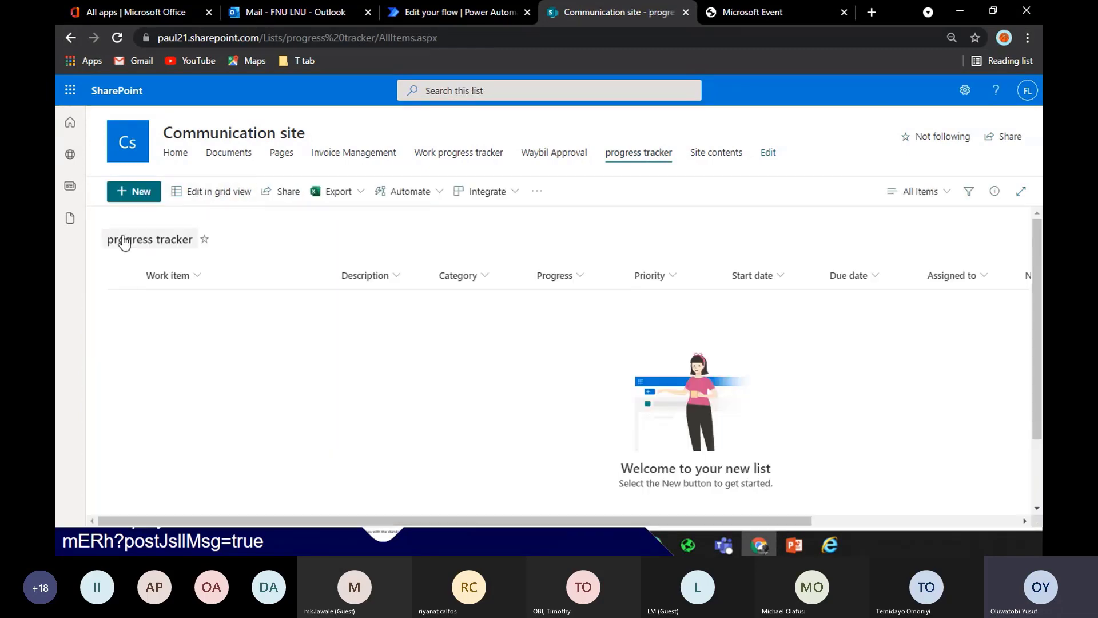
Start a new item with 'Interactive Tracker' as both the Work item and the Description
click(130, 196)
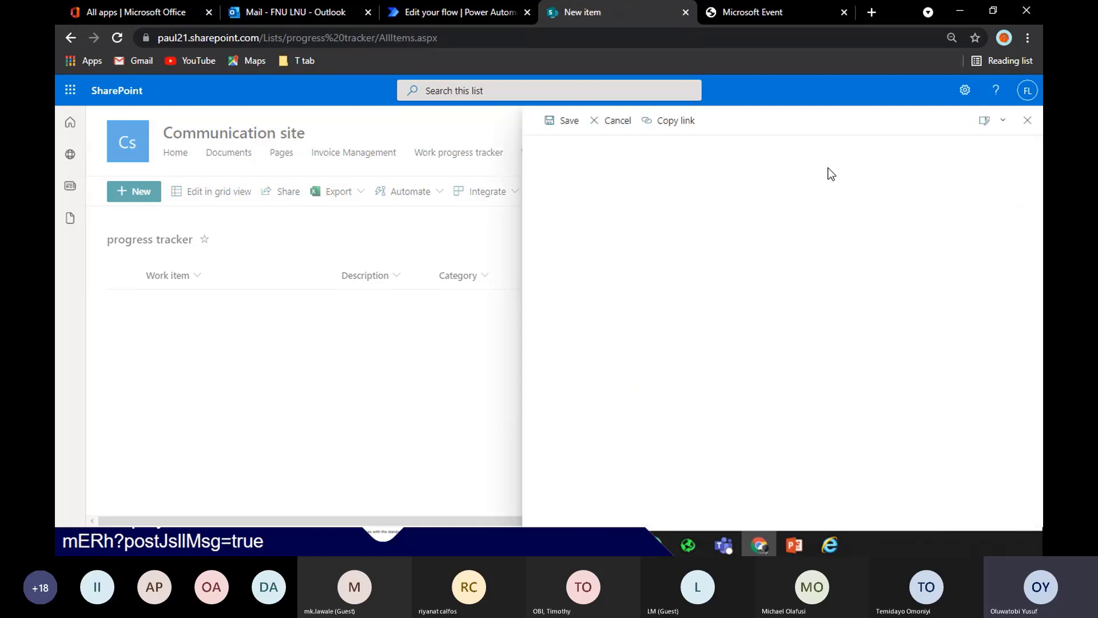
click(743, 199)
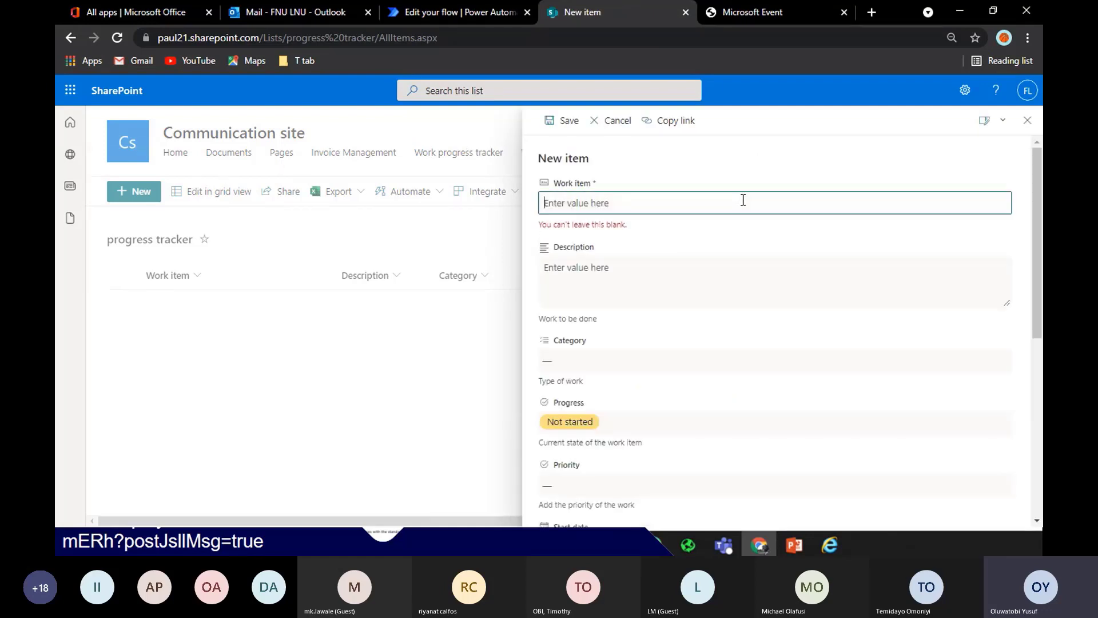
text(Intera)
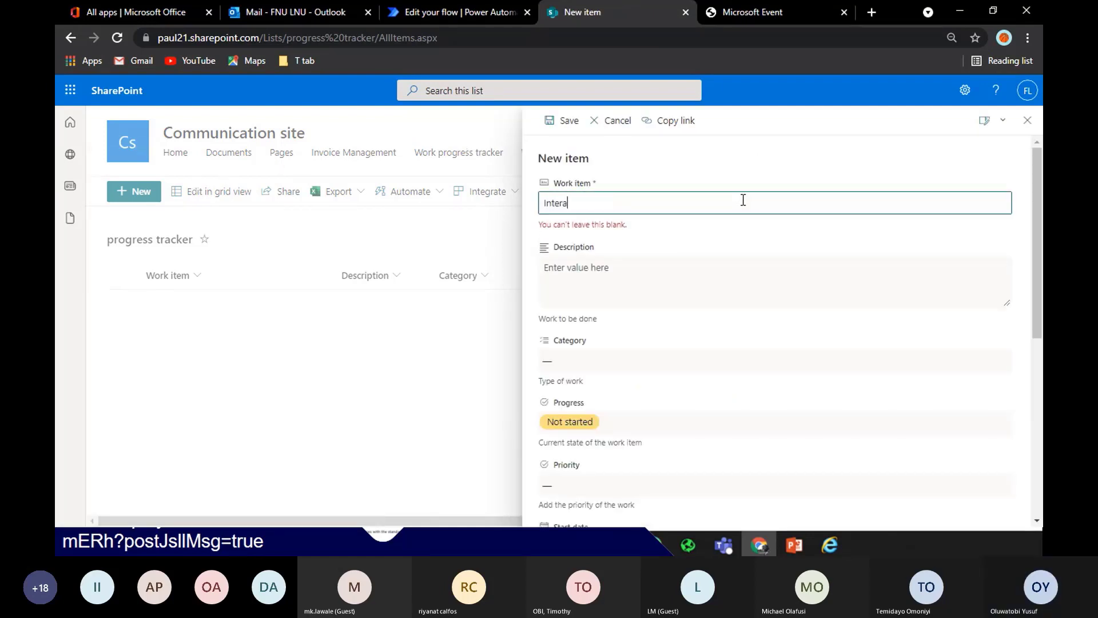
text(ctive)
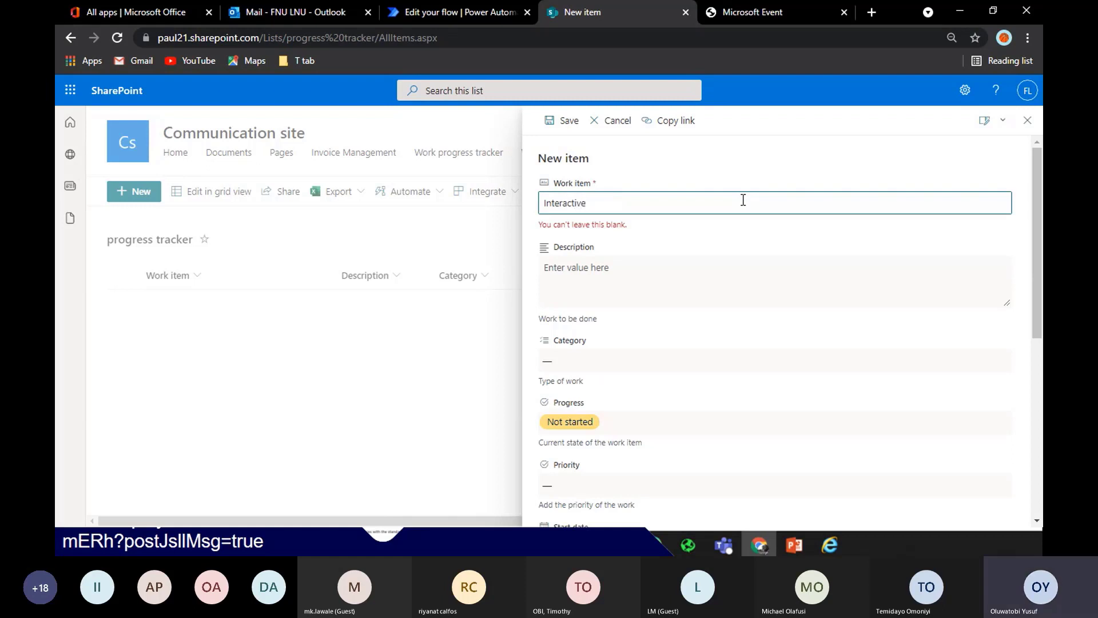
text( Tracker)
key(ctrl+a)
key(ctrl+c)
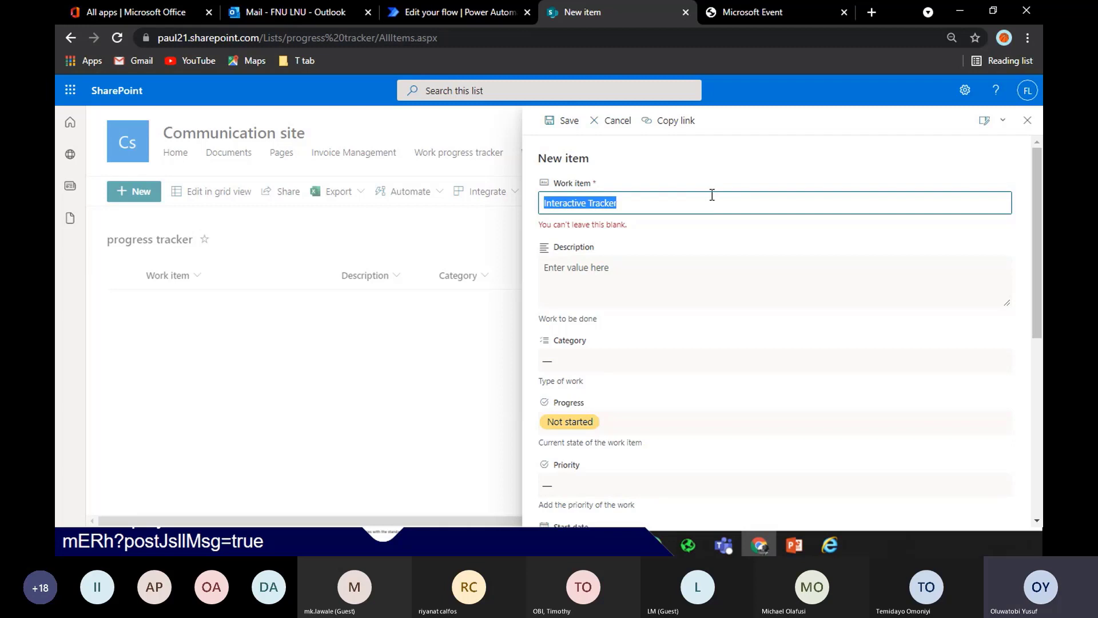
click(712, 265)
key(ctrl+v)
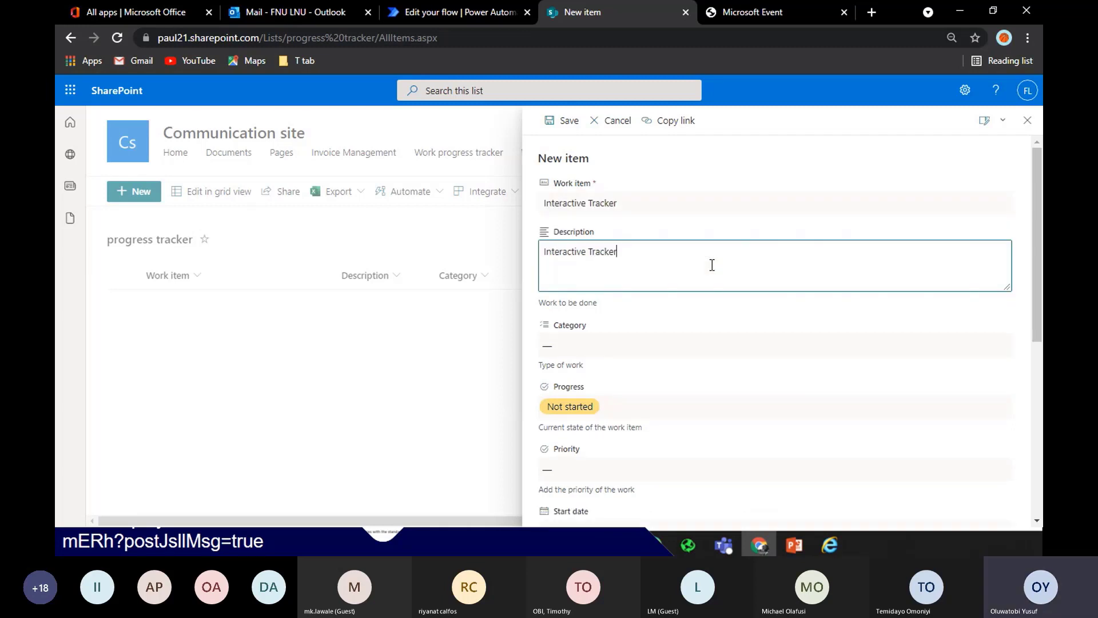
Set the item's categories to Engineering and Design and its priority to Medium
click(616, 334)
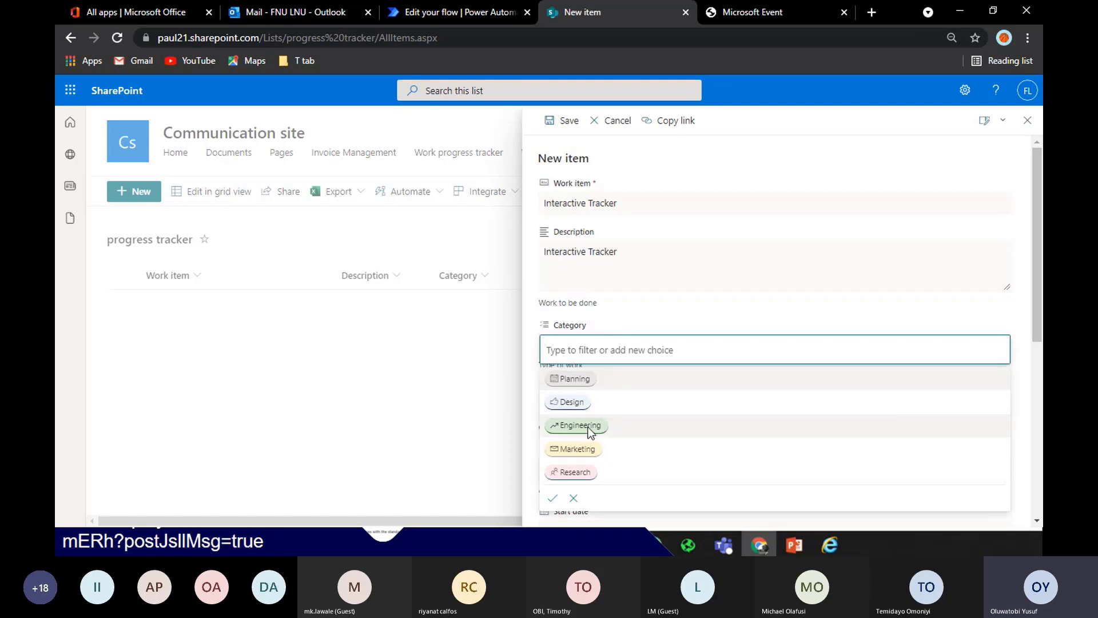
double_click(588, 427)
drag(1037, 272, 1037, 275)
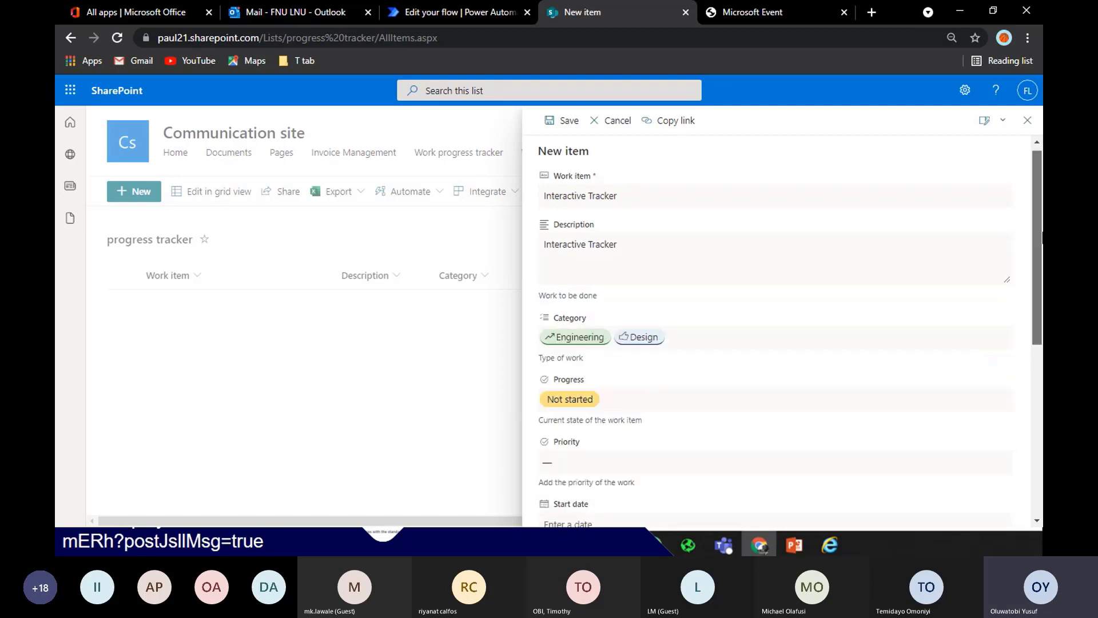
click(652, 341)
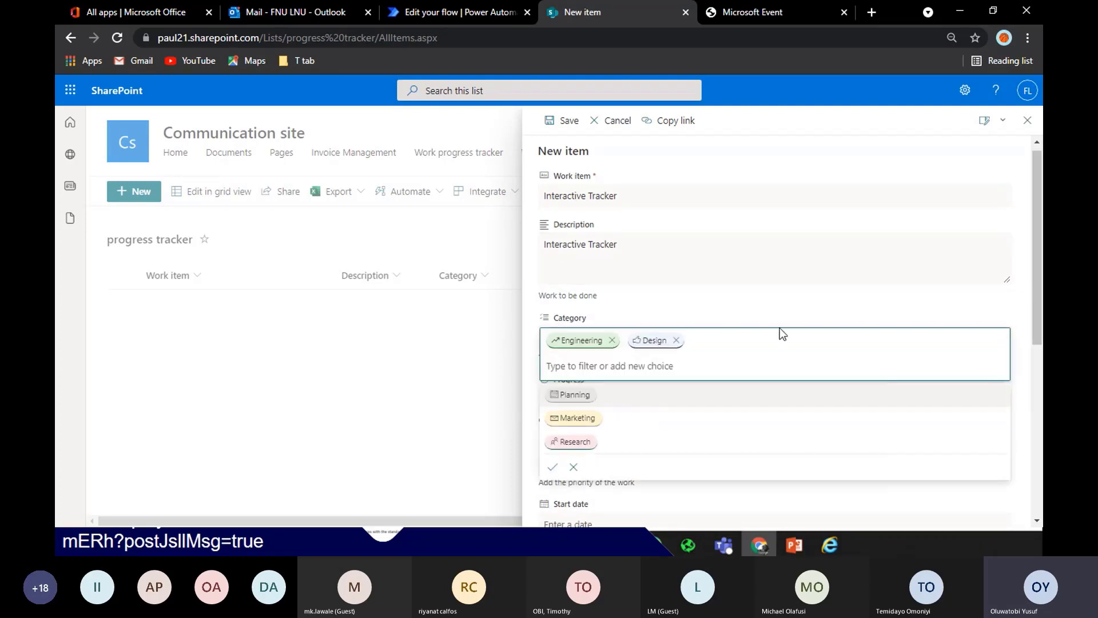
click(828, 325)
scroll(817, 228, down, 5)
scroll(817, 228, up, 2)
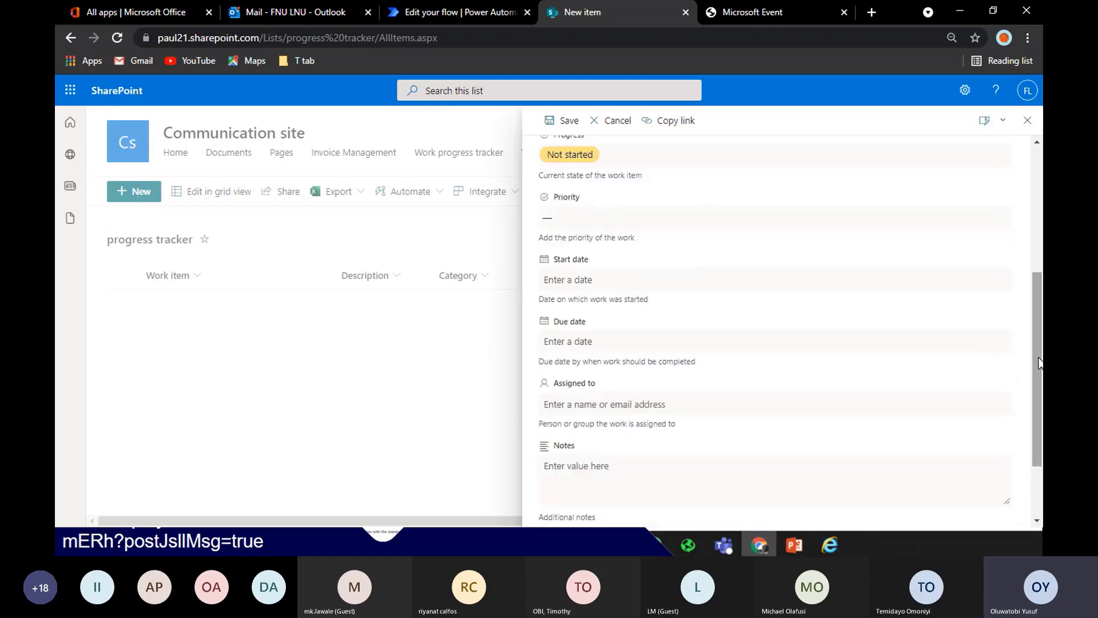
click(818, 228)
click(663, 317)
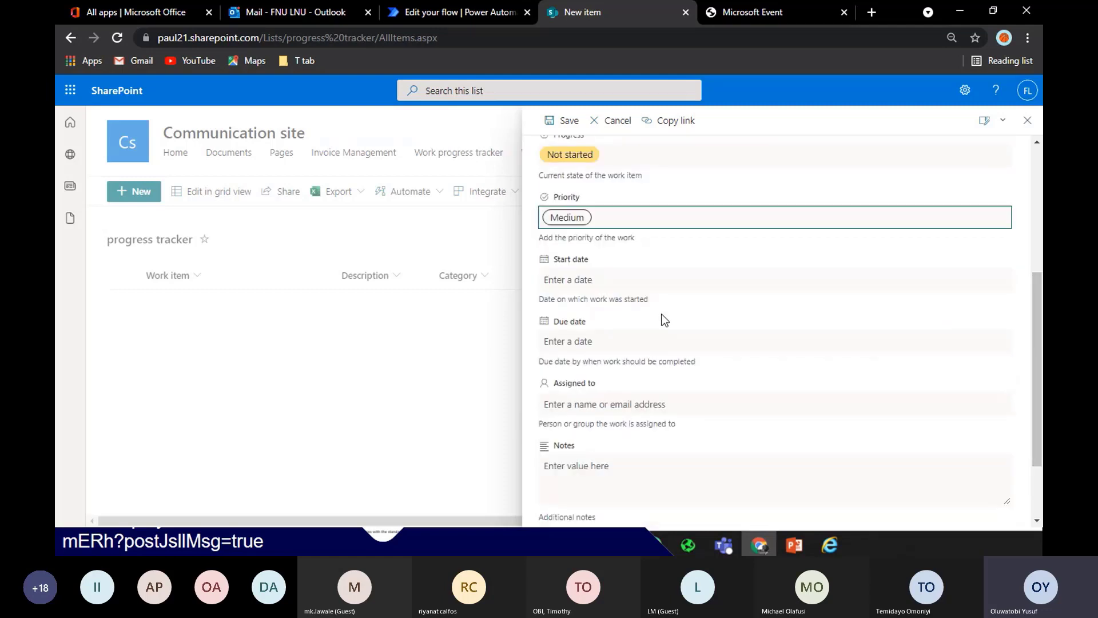
scroll(664, 319, down, 2)
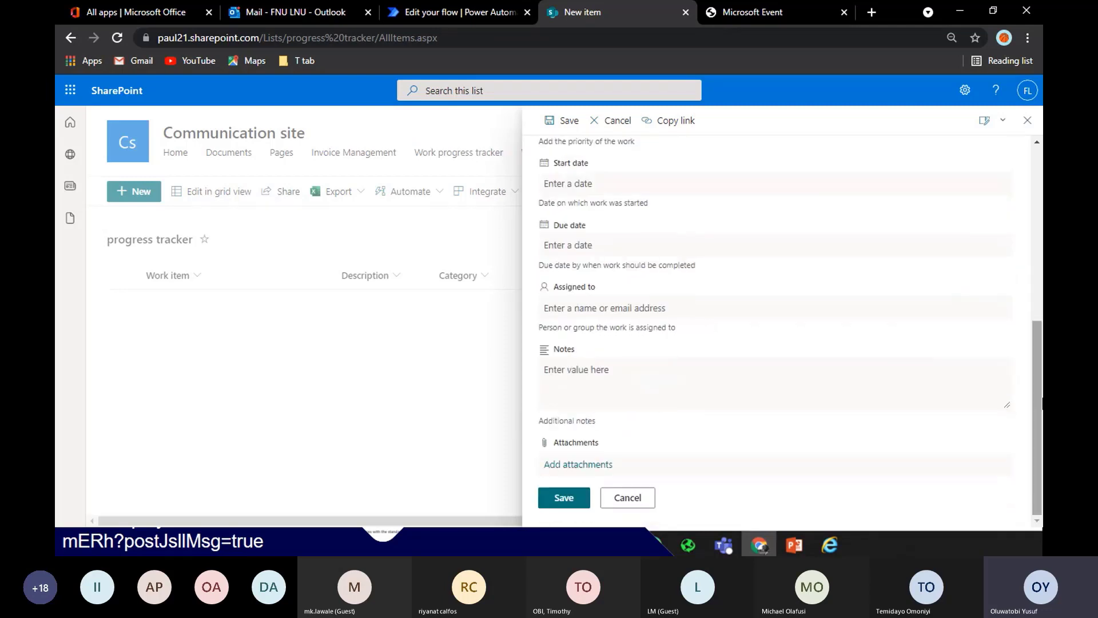
Attach the FLEETWAREHOUSE waybill PDF, Practice and Toby week 2 assignment files
click(565, 464)
click(303, 106)
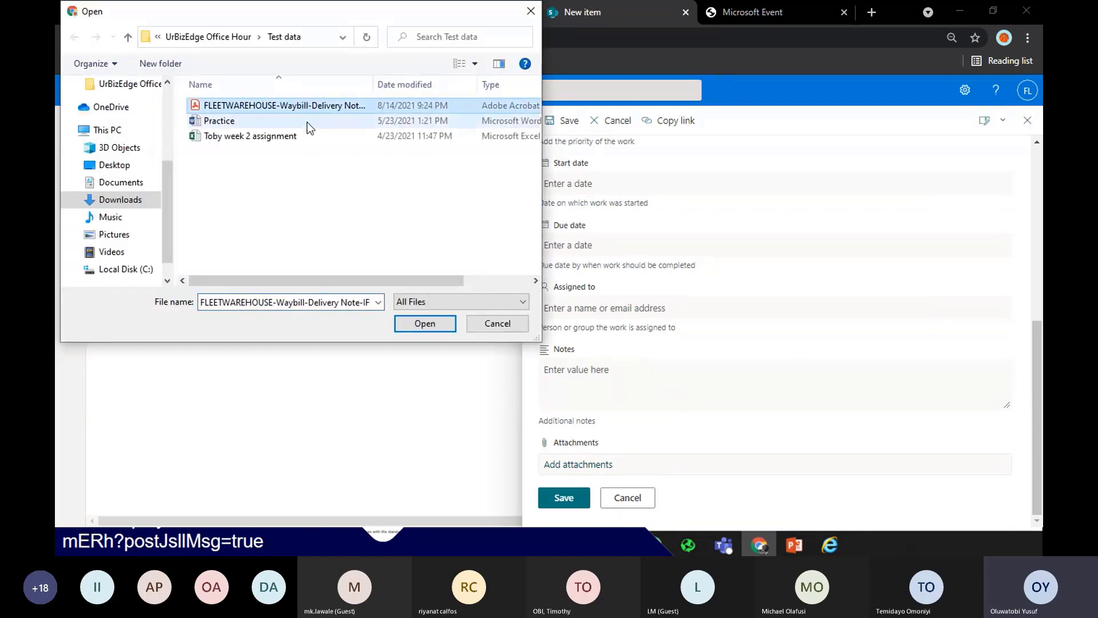
ctrl+click(308, 122)
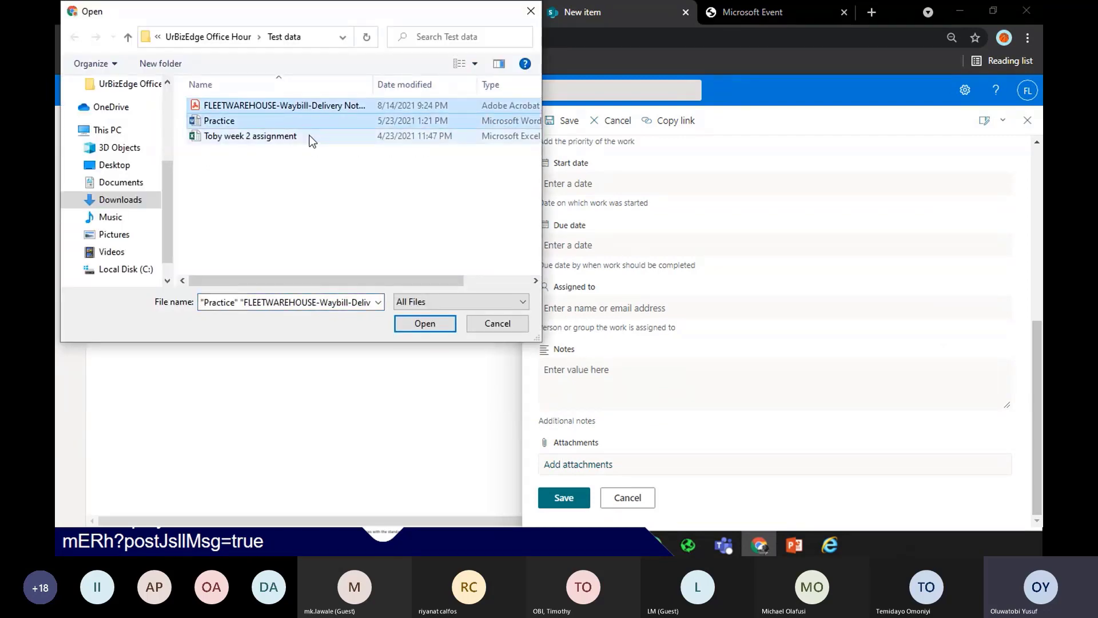
ctrl+click(312, 136)
key(Return)
scroll(664, 343, down, 2)
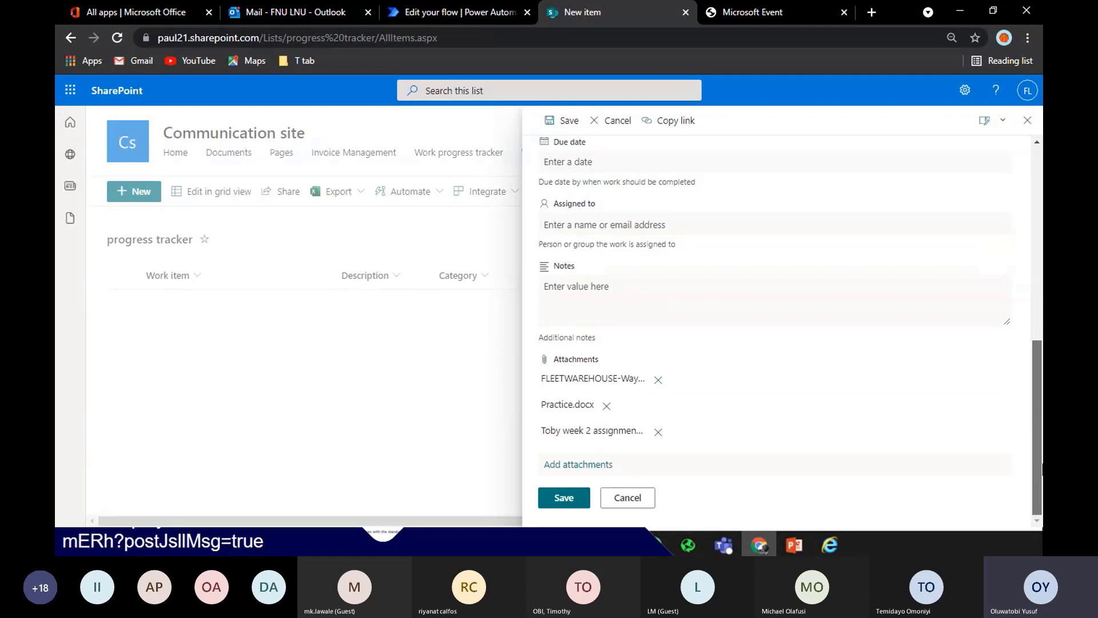
Save the Interactive Tracker item, then reload the progress Tracker flow details until the new run shows as Running
click(558, 498)
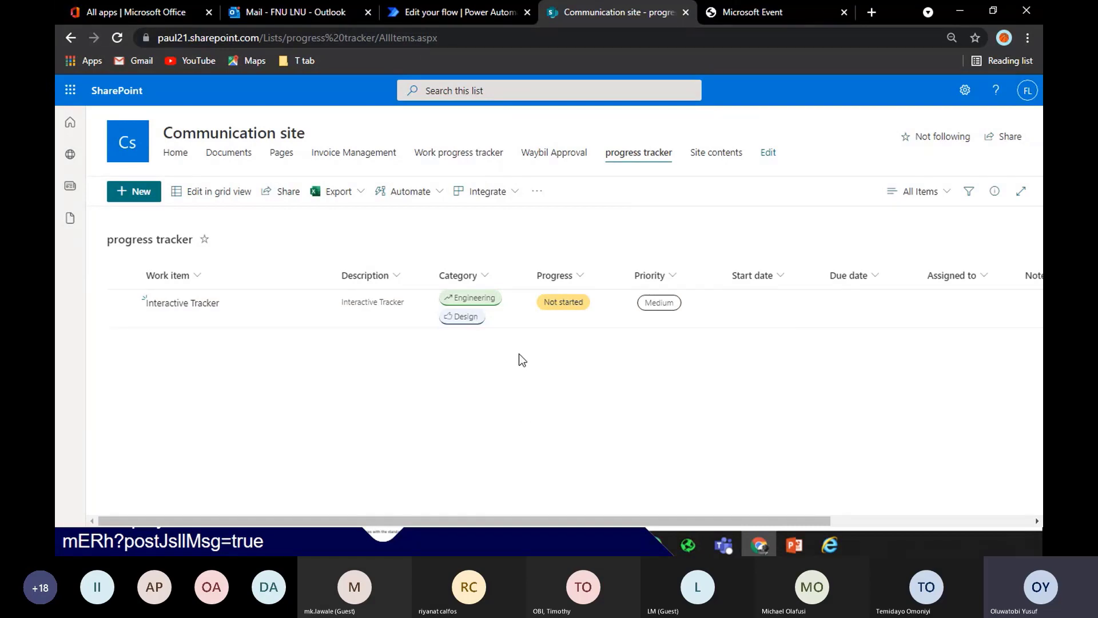
click(428, 12)
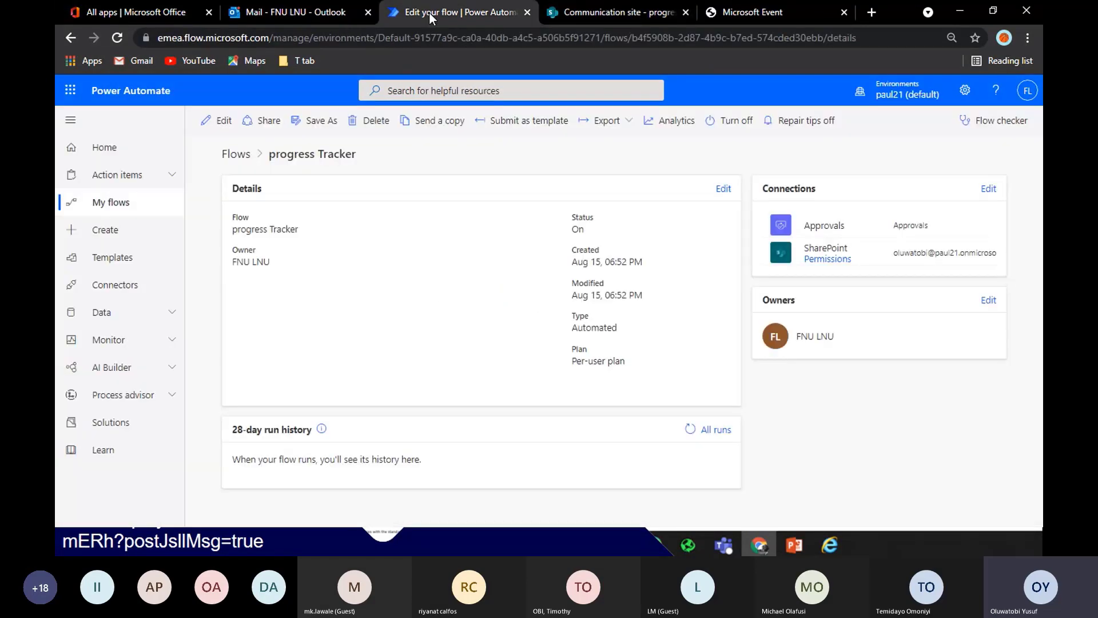
key(F5)
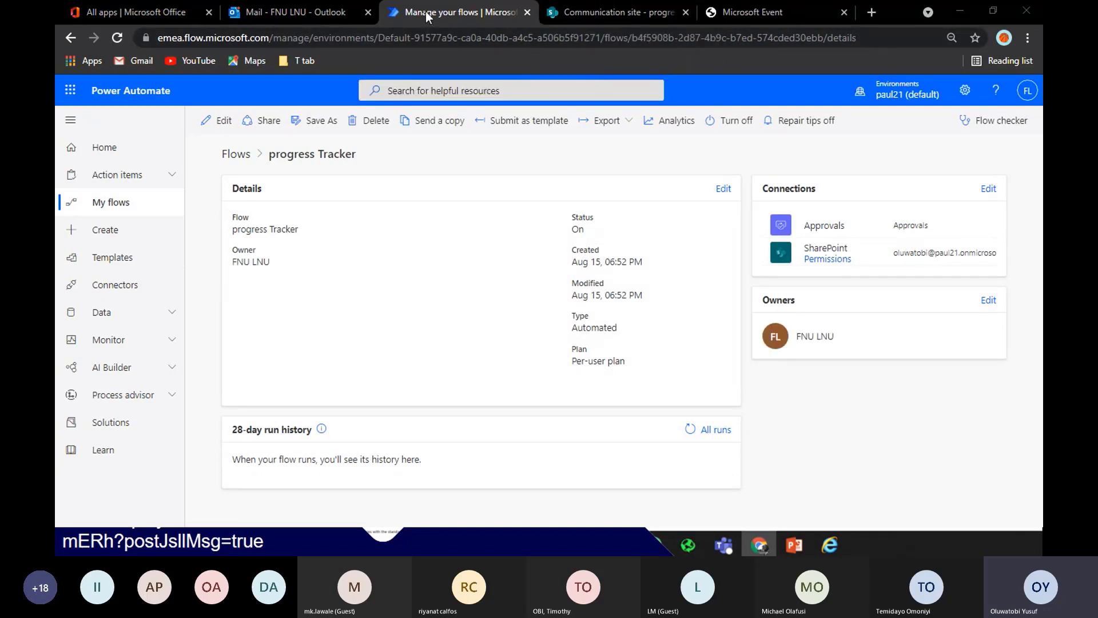
click(595, 13)
click(452, 15)
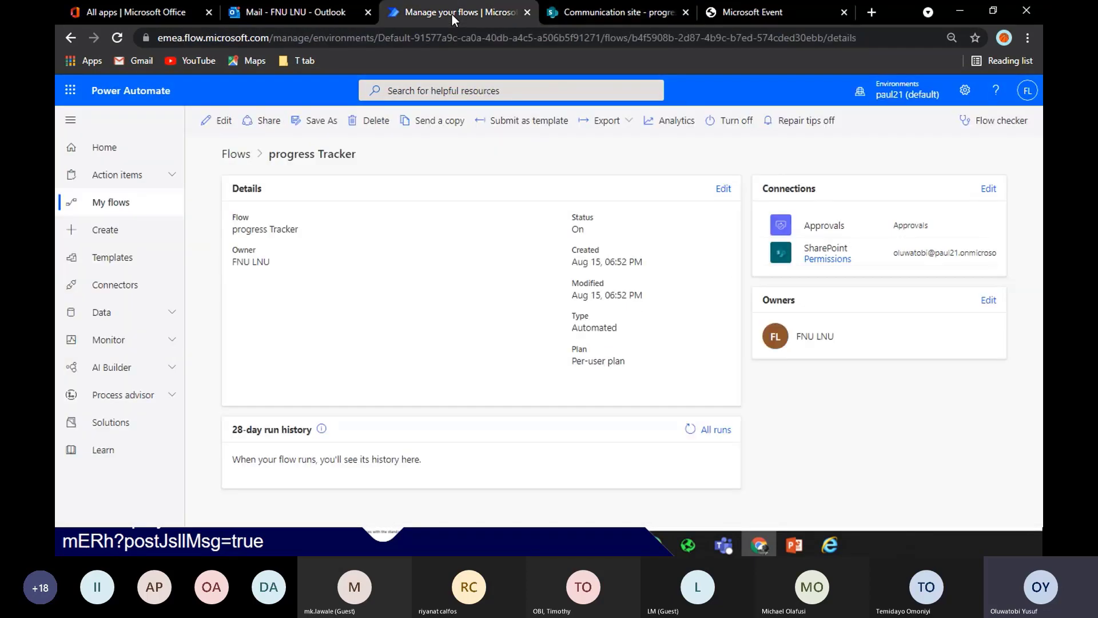
key(F5)
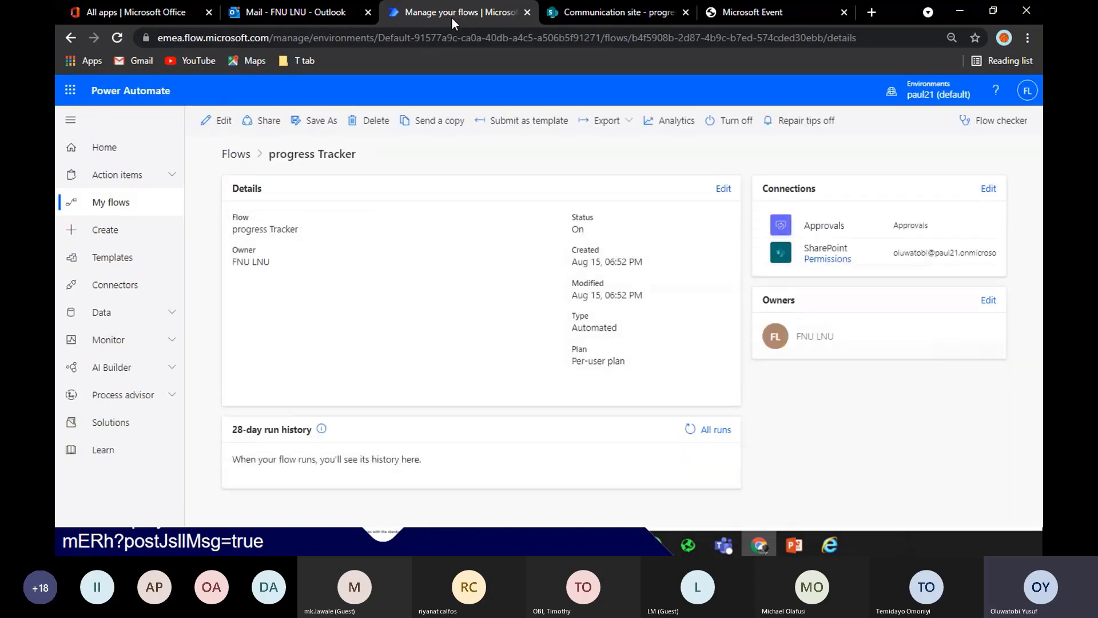
mouse_move(583, 7)
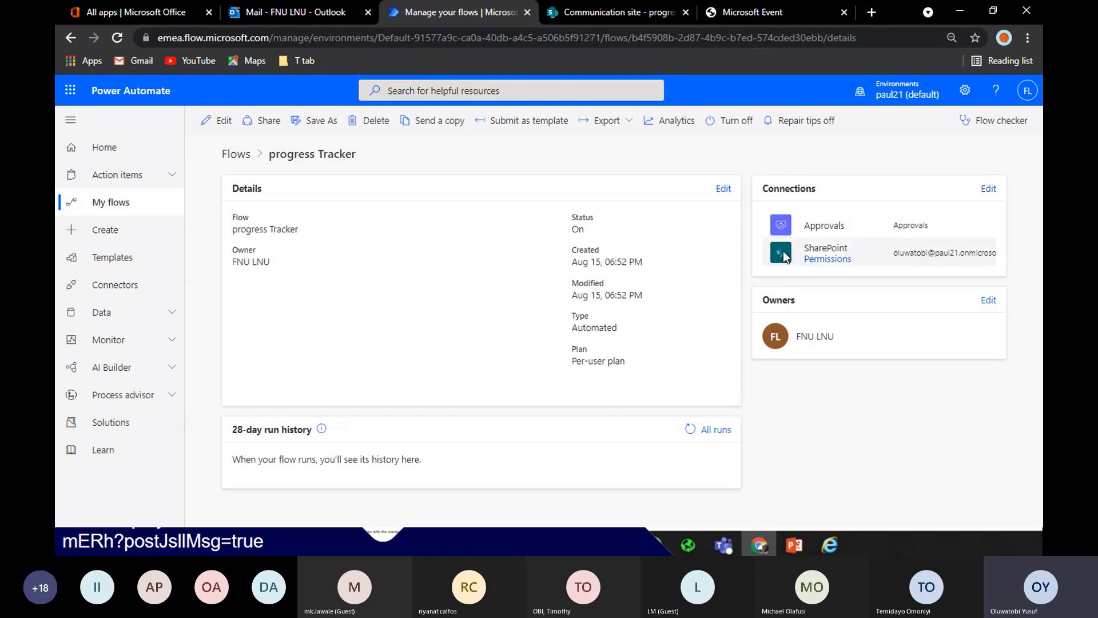
key(F5)
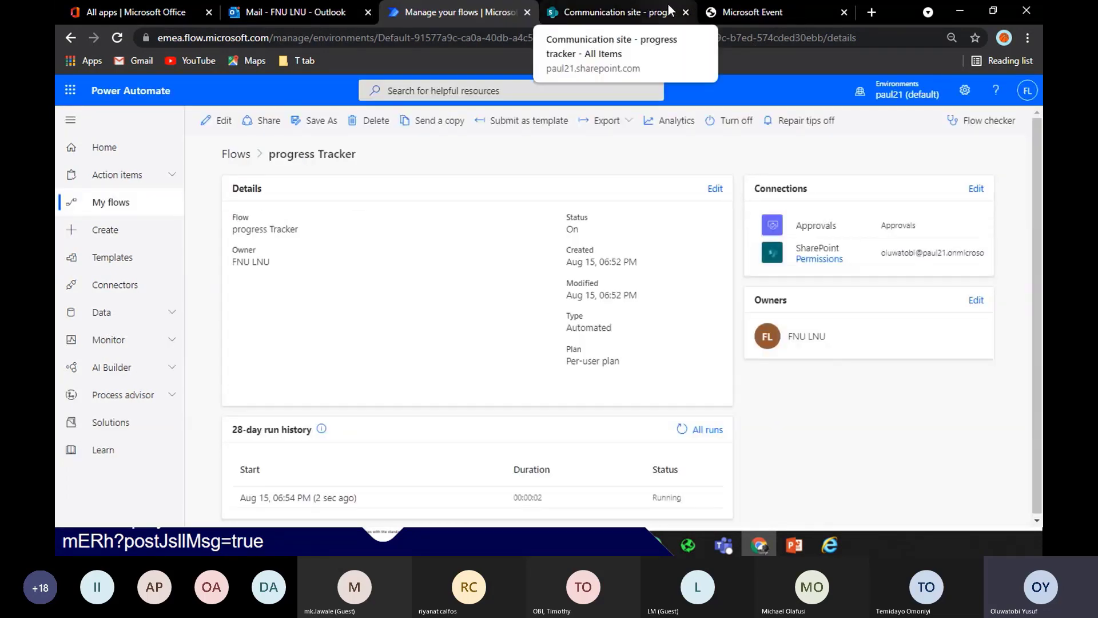
Open the running progress Tracker run waiting at approval, then go to the Outlook inbox
click(303, 498)
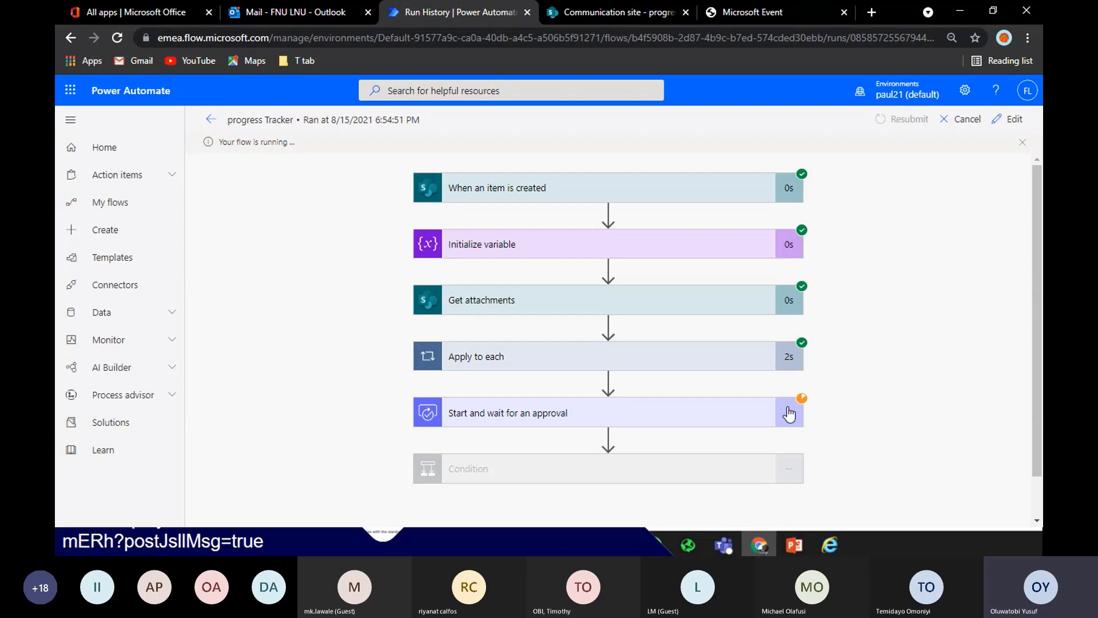
click(273, 10)
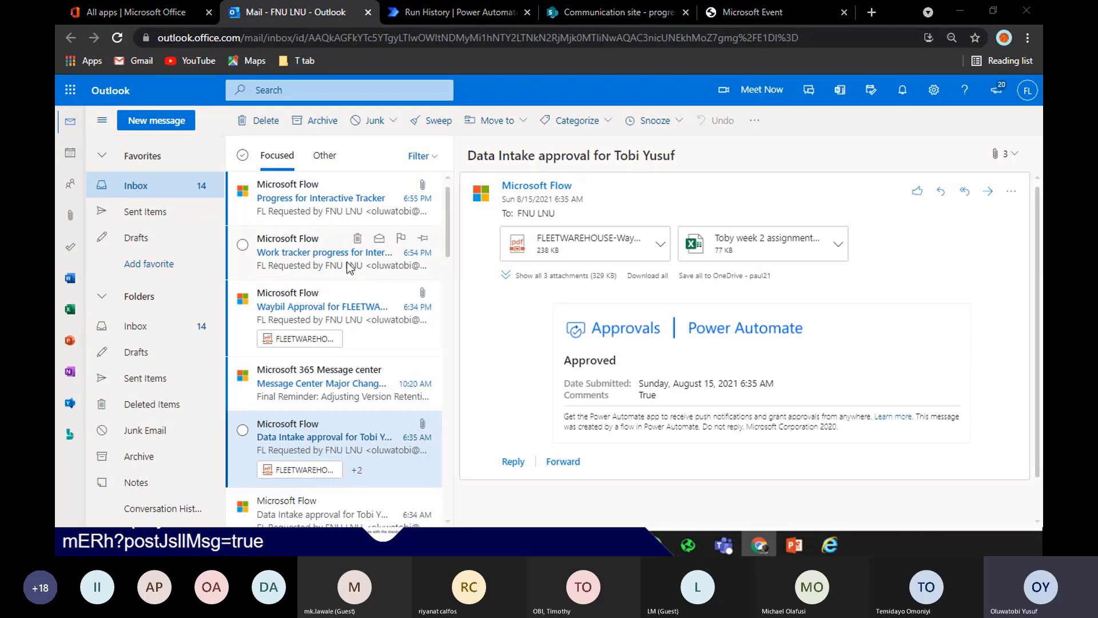
Open the 'Progress for Interactive Tracker' approval email, briefly checking SharePoint and the flow run
click(318, 214)
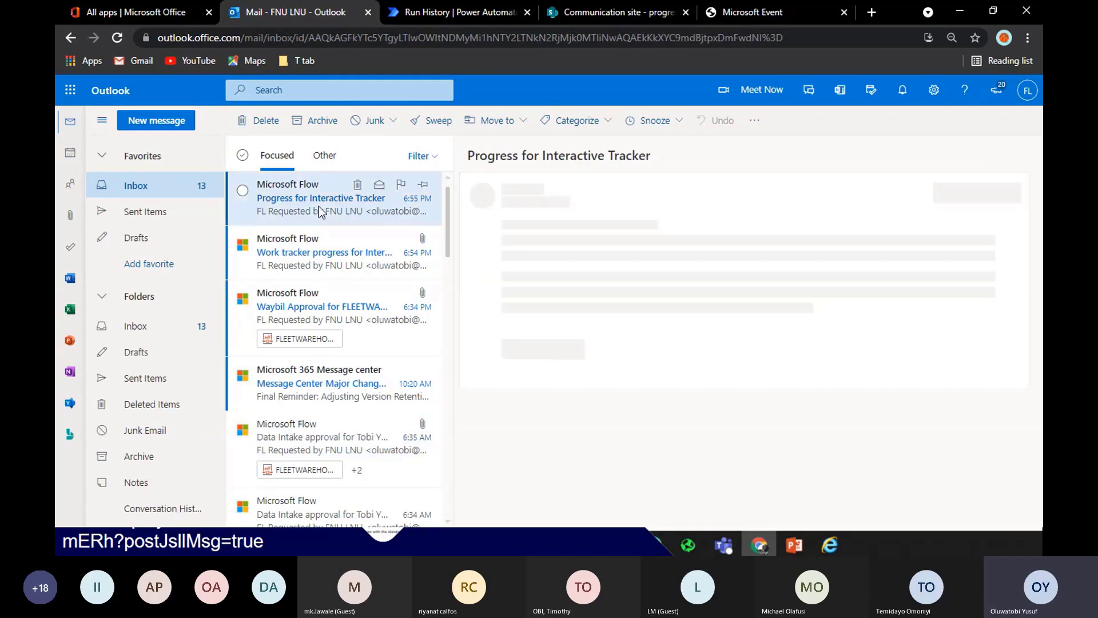
click(619, 15)
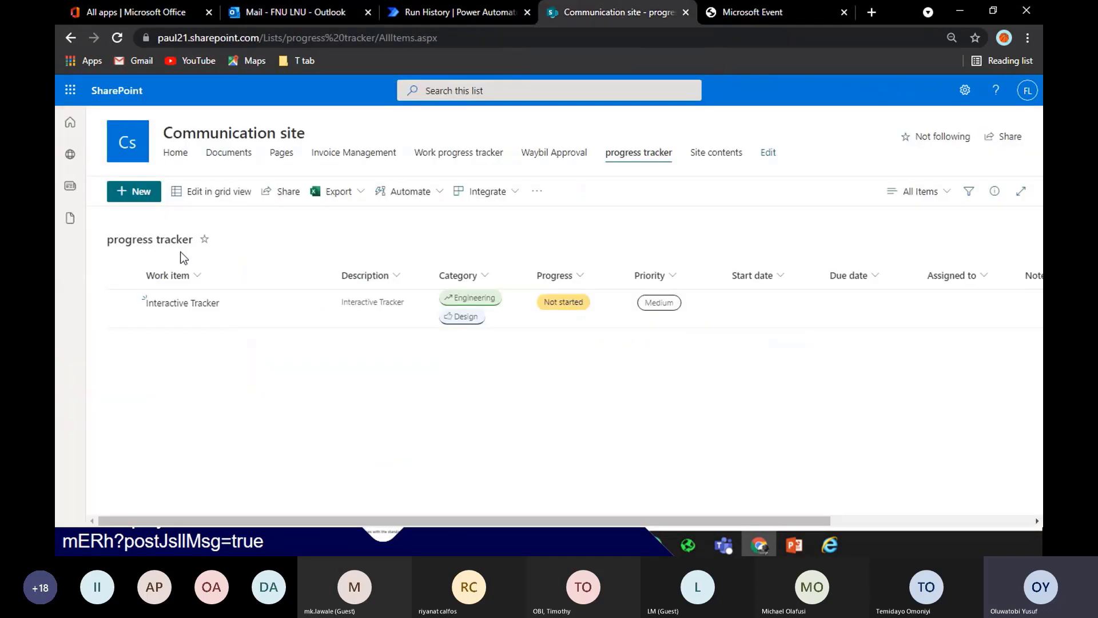
click(423, 12)
click(313, 17)
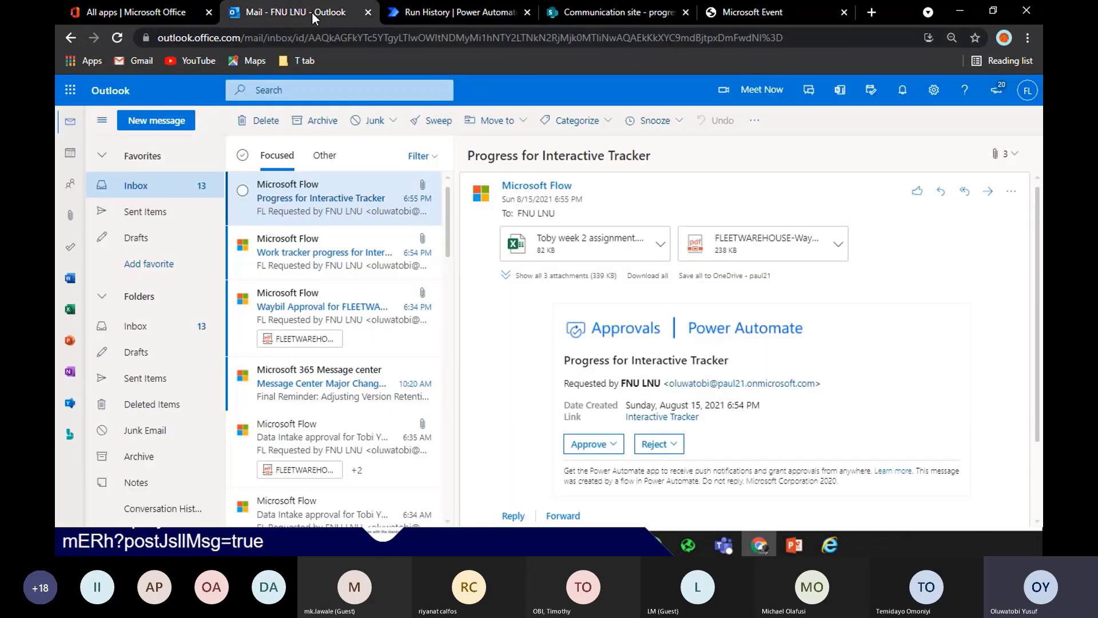
Preview the spreadsheet, FLEETWAREHOUSE waybill PDF and Practice.docx attachments
click(604, 245)
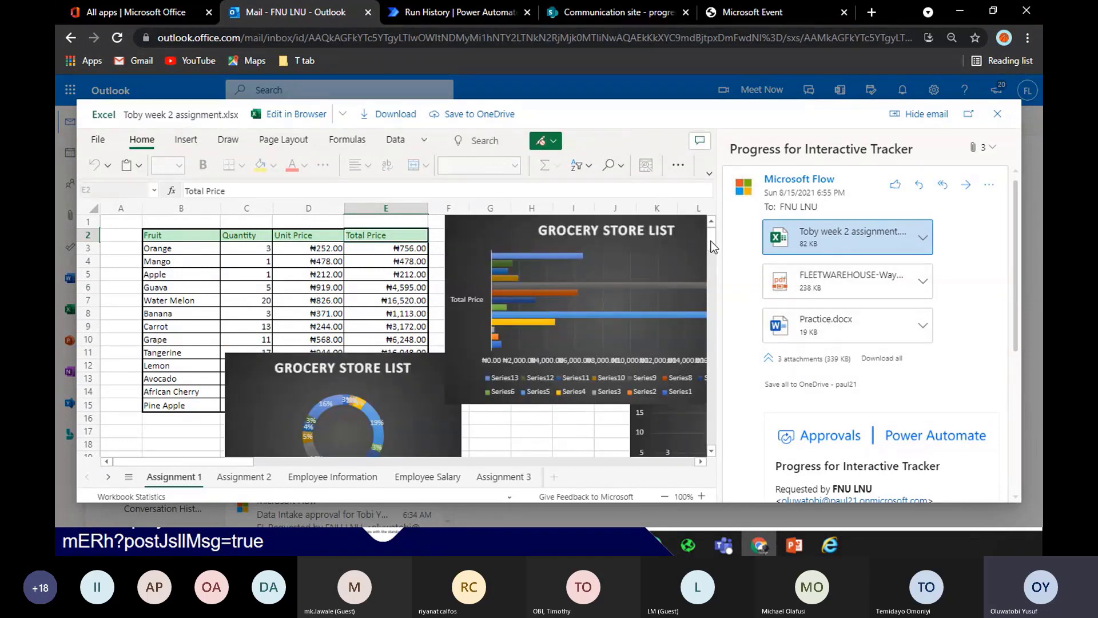
scroll(712, 238, down, 2)
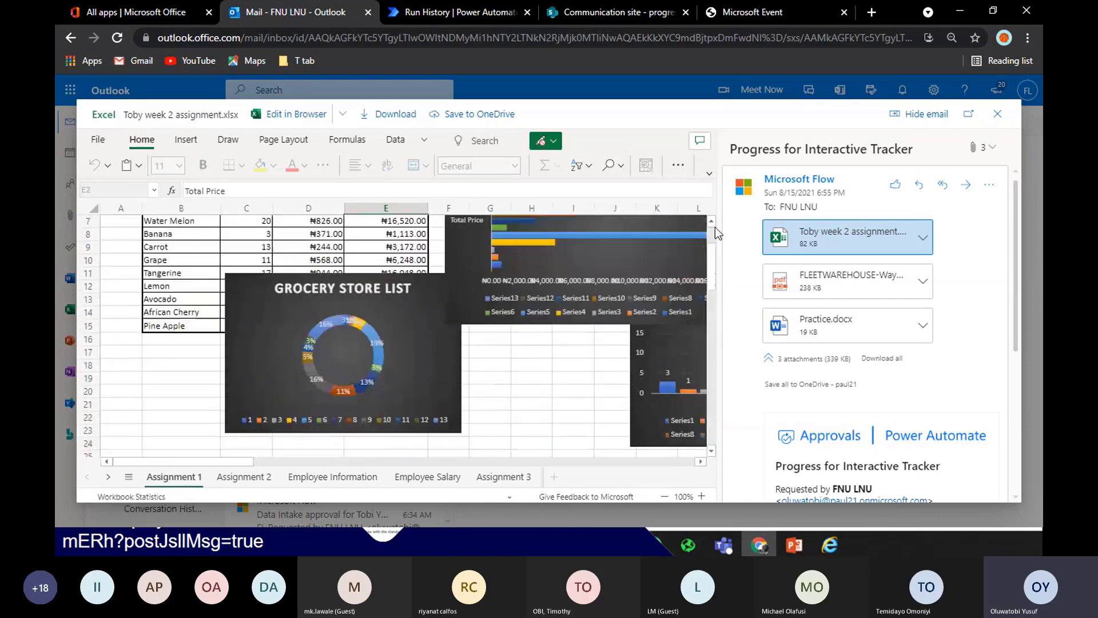
scroll(715, 227, up, 2)
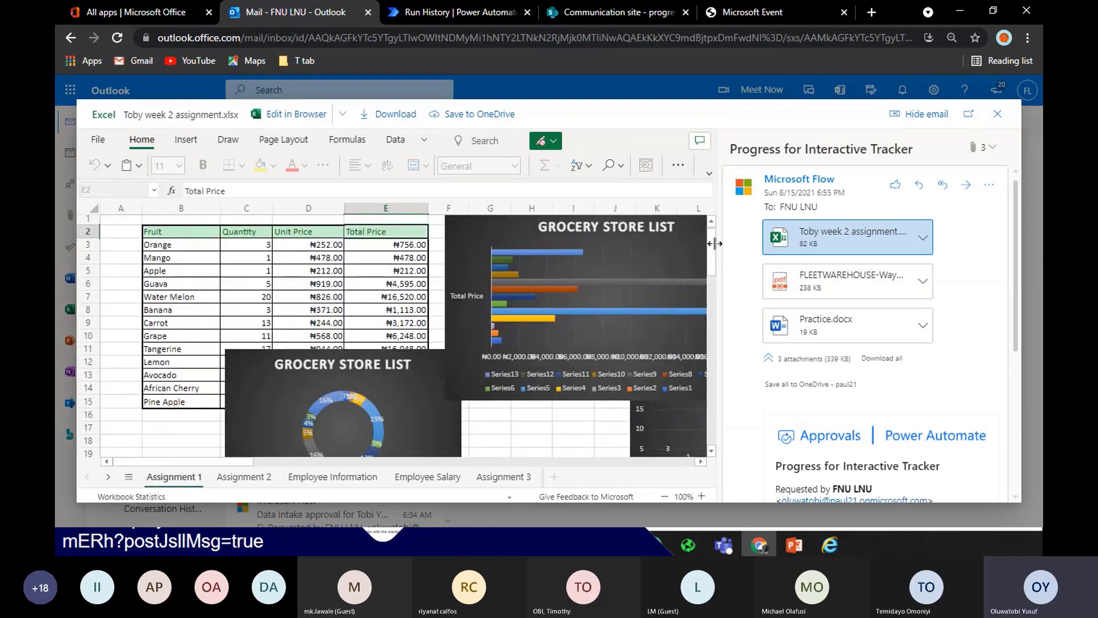
click(857, 292)
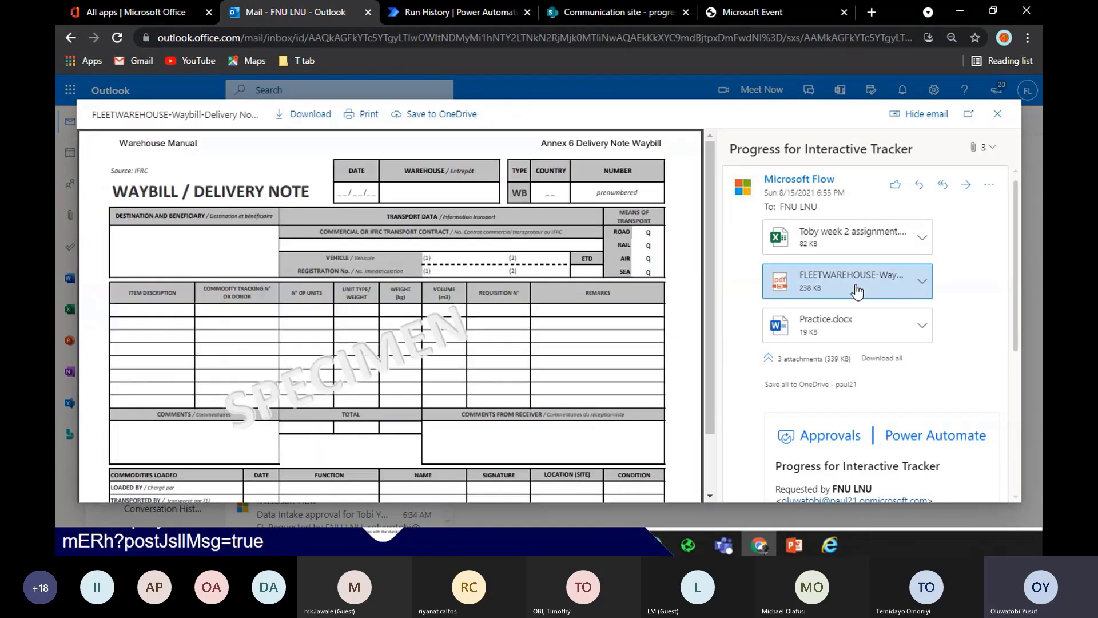
click(855, 323)
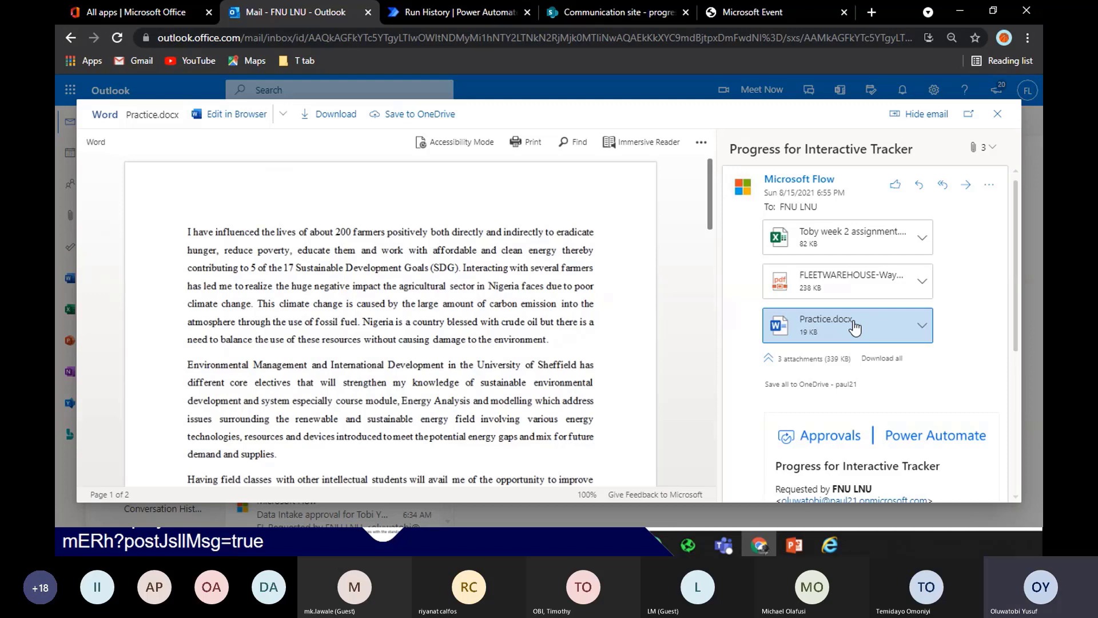
scroll(765, 399, down, 3)
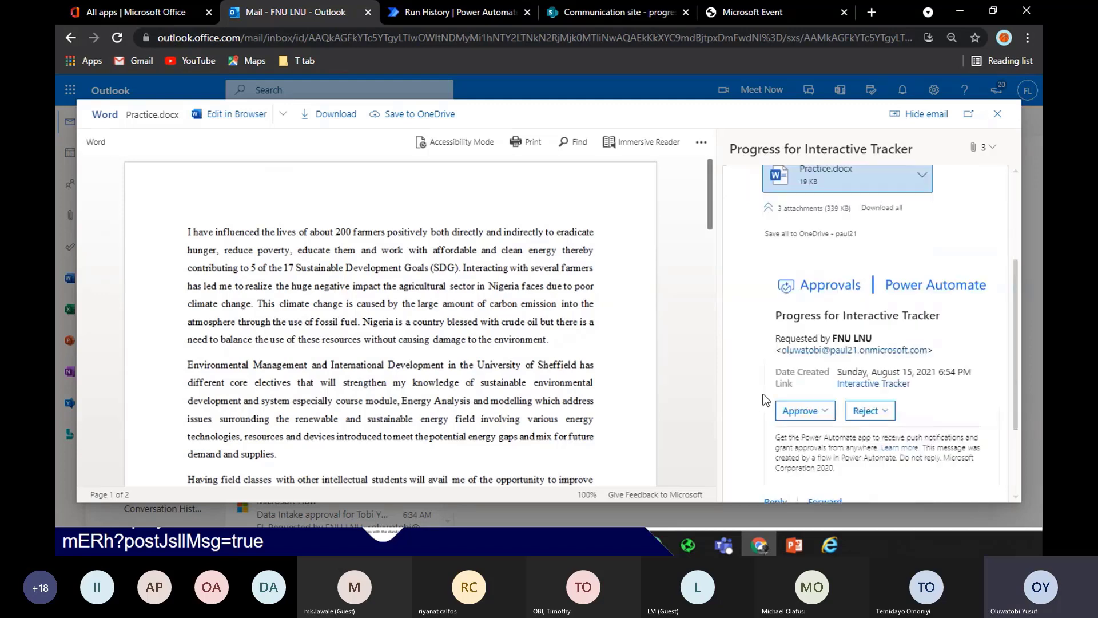
Approve the Interactive Tracker request with the comment 'Approved' and return to the run history
click(799, 410)
click(841, 244)
text(Appr)
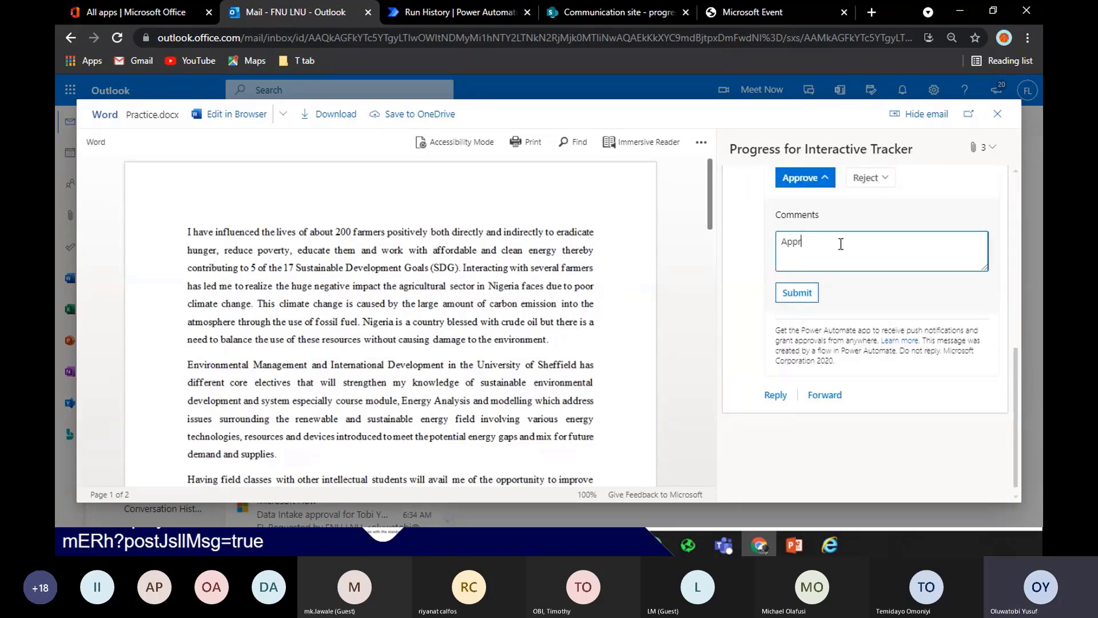
text(oved)
click(798, 288)
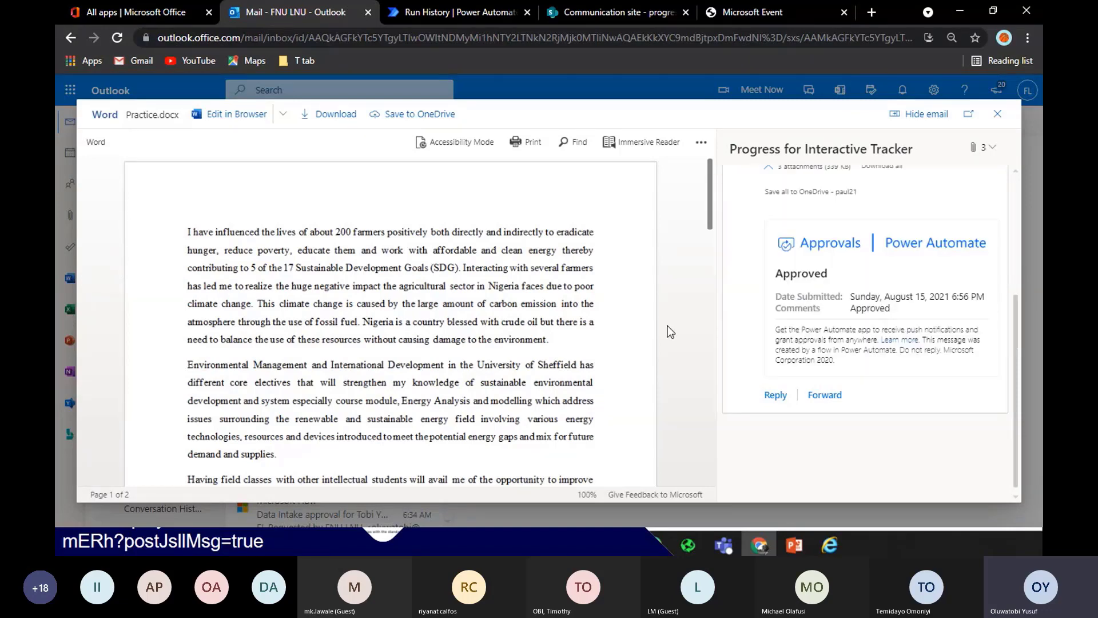
click(449, 12)
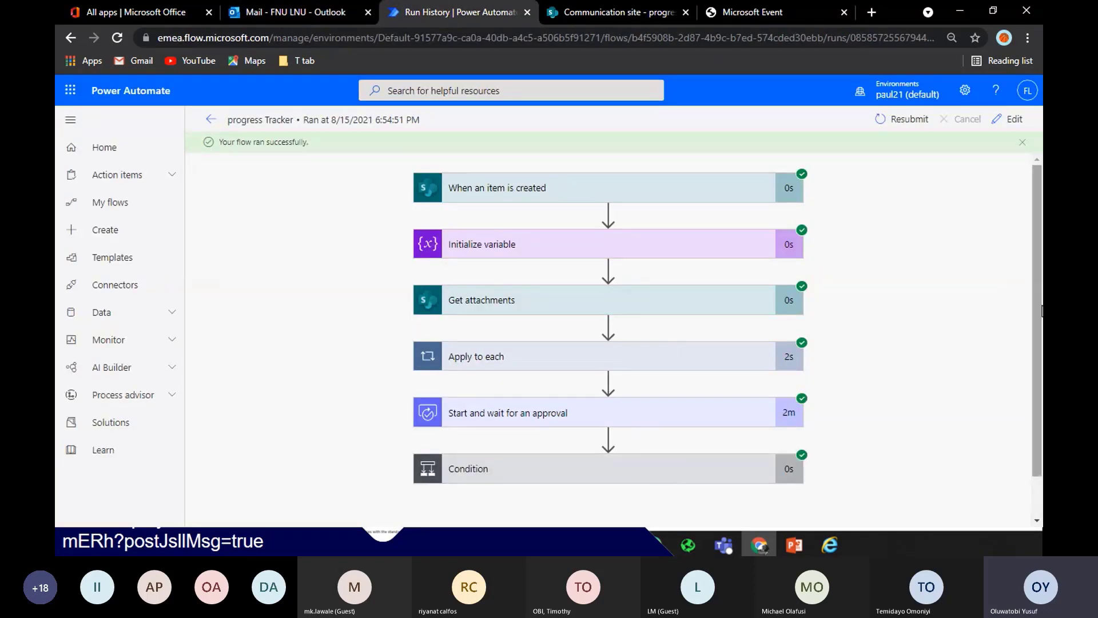
Expand the Condition and approval step cards to review the successful run's results and outputs
click(650, 473)
scroll(581, 458, down, 4)
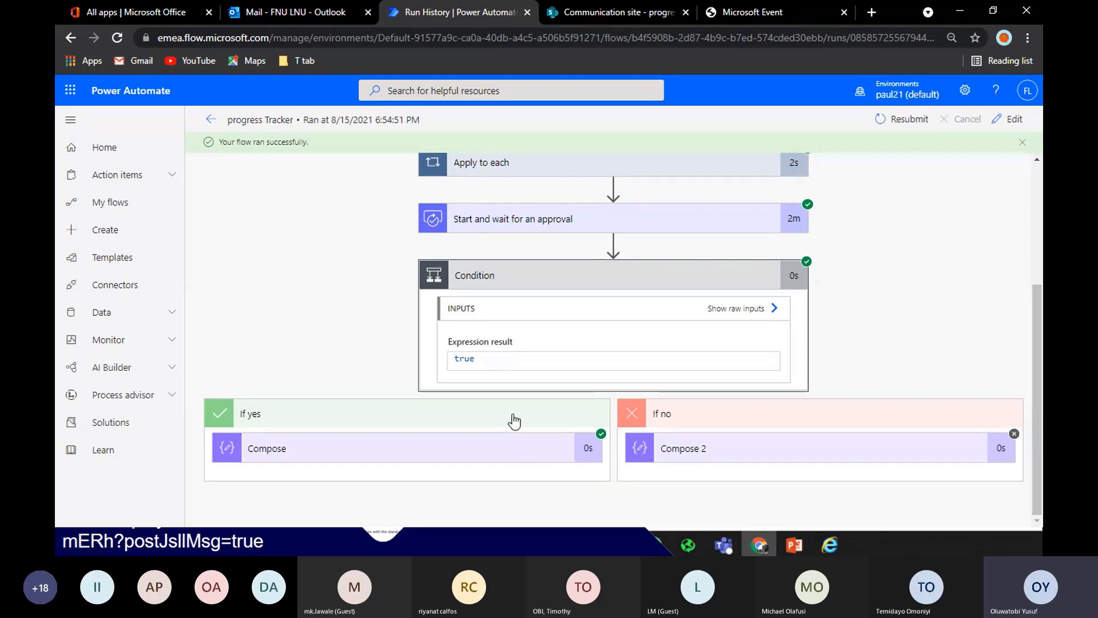
click(687, 219)
drag(1038, 316, 1038, 234)
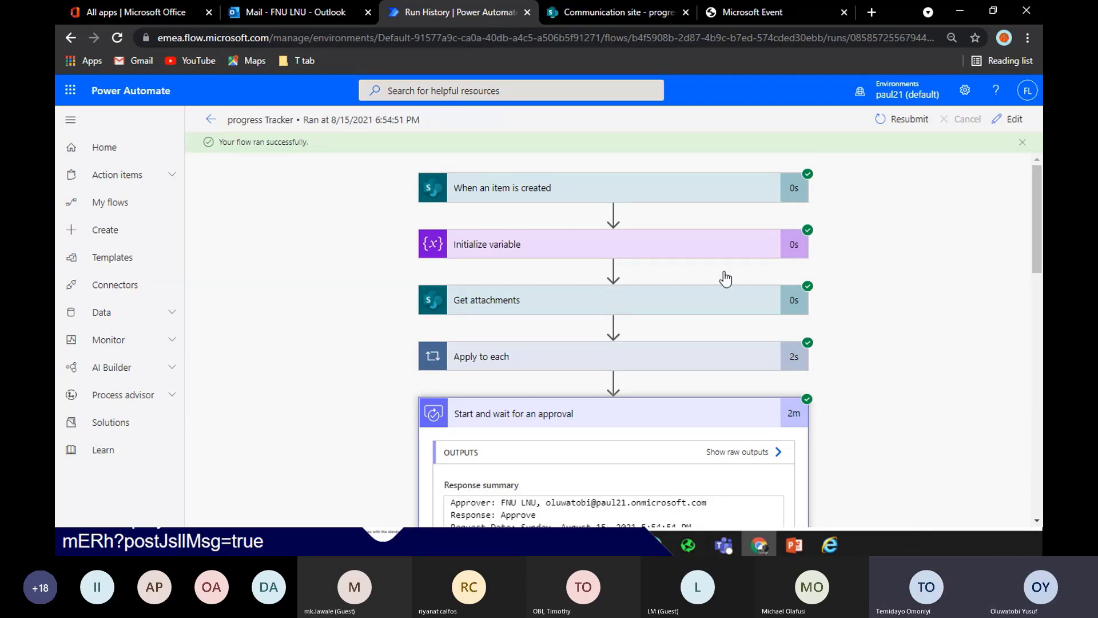
click(148, 17)
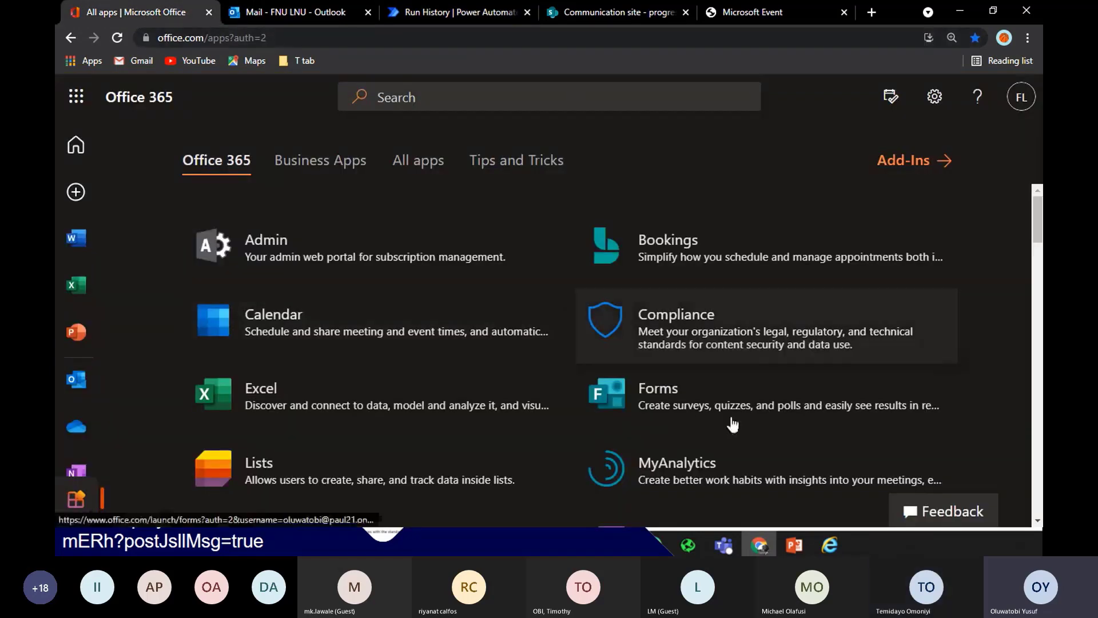
Open Forms in a new tab placed beside Mail and view its home page listing 'Data Intake'
right_click(689, 430)
click(828, 282)
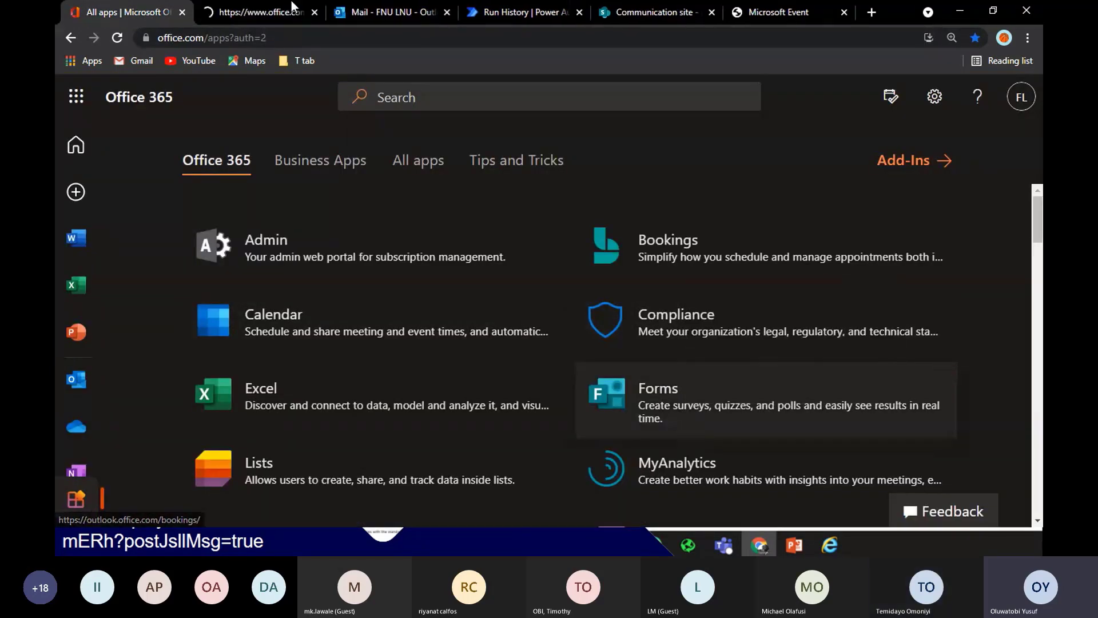
drag(222, 7, 368, 7)
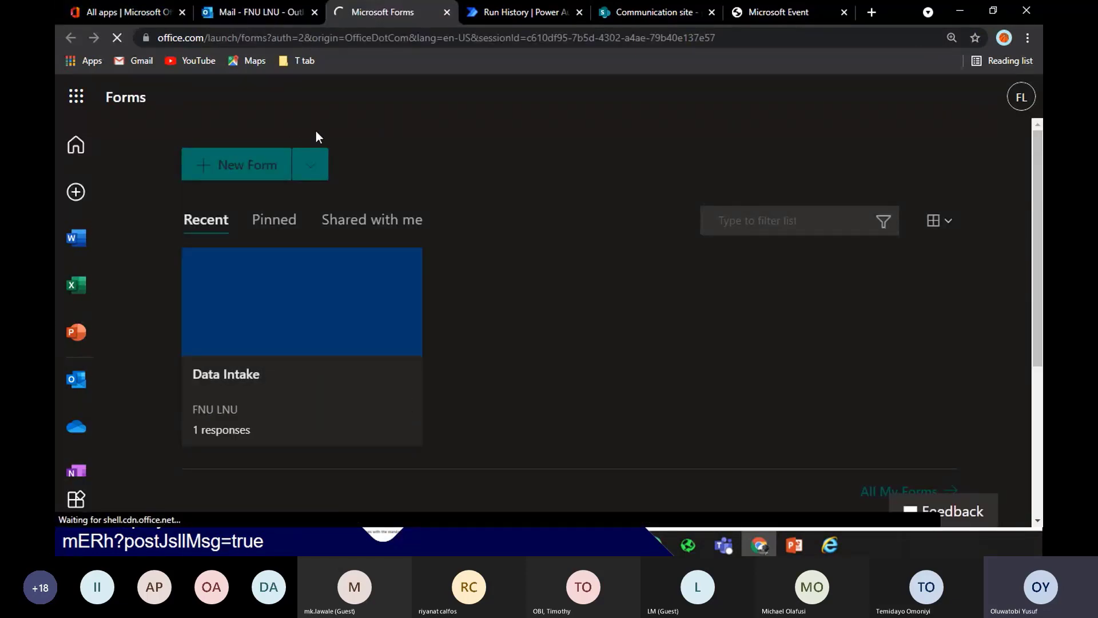
click(94, 12)
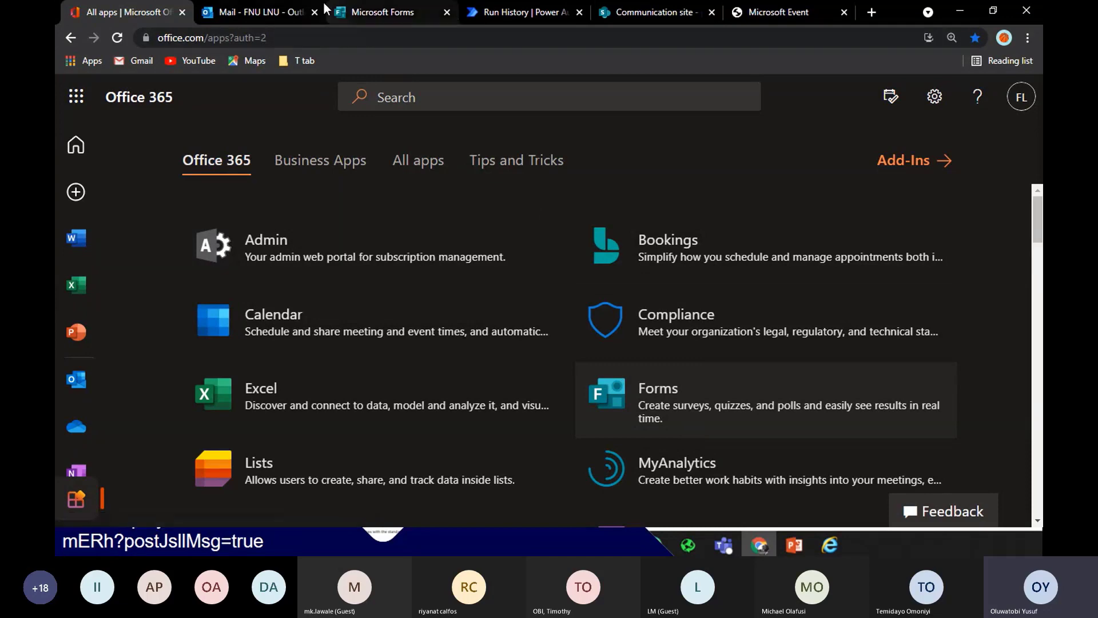
click(405, 17)
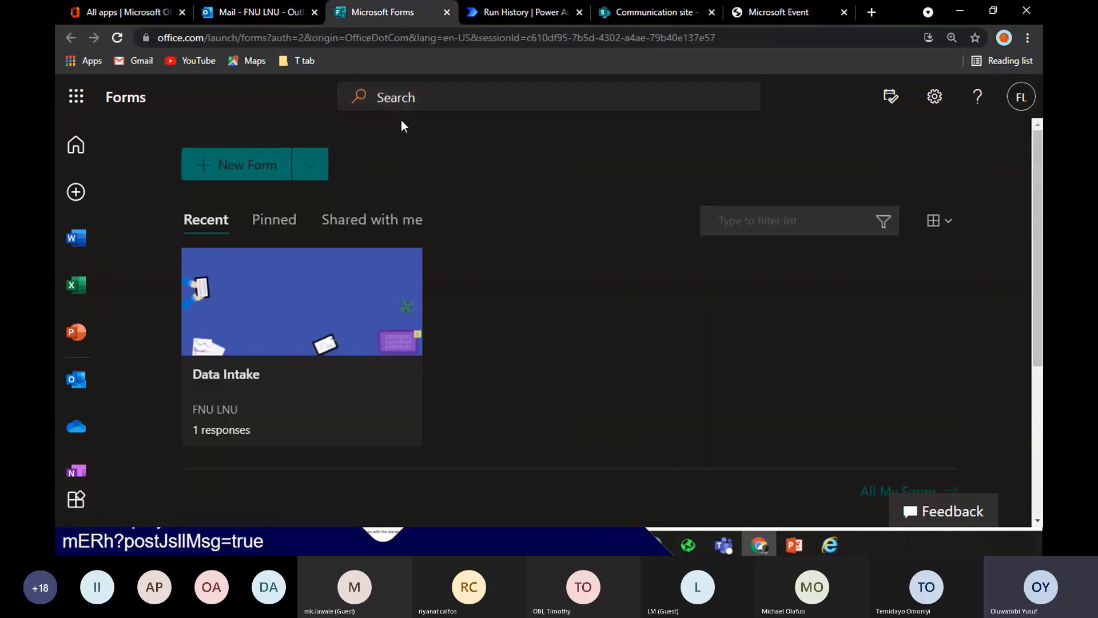
Create a new blank form and type the title 'Document Approval'
click(234, 167)
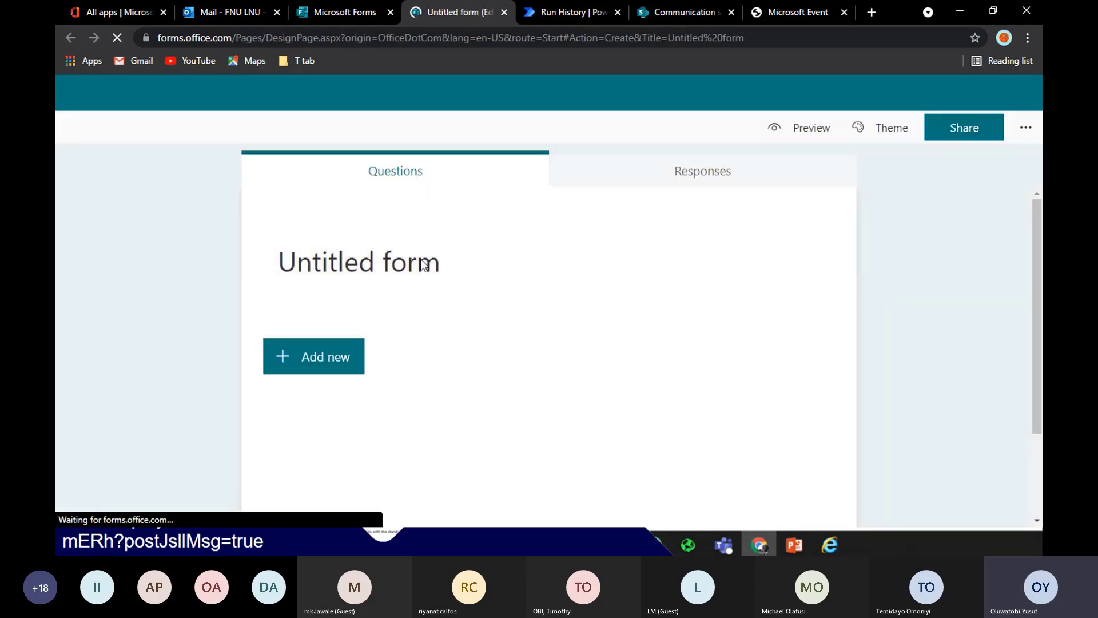
text(D)
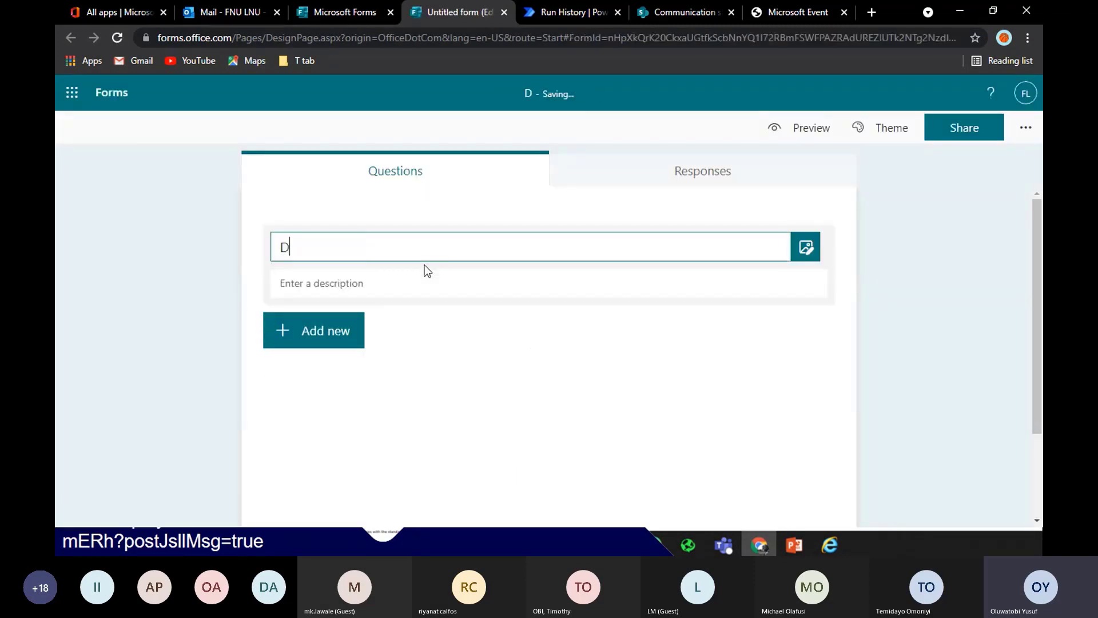
text(ocument )
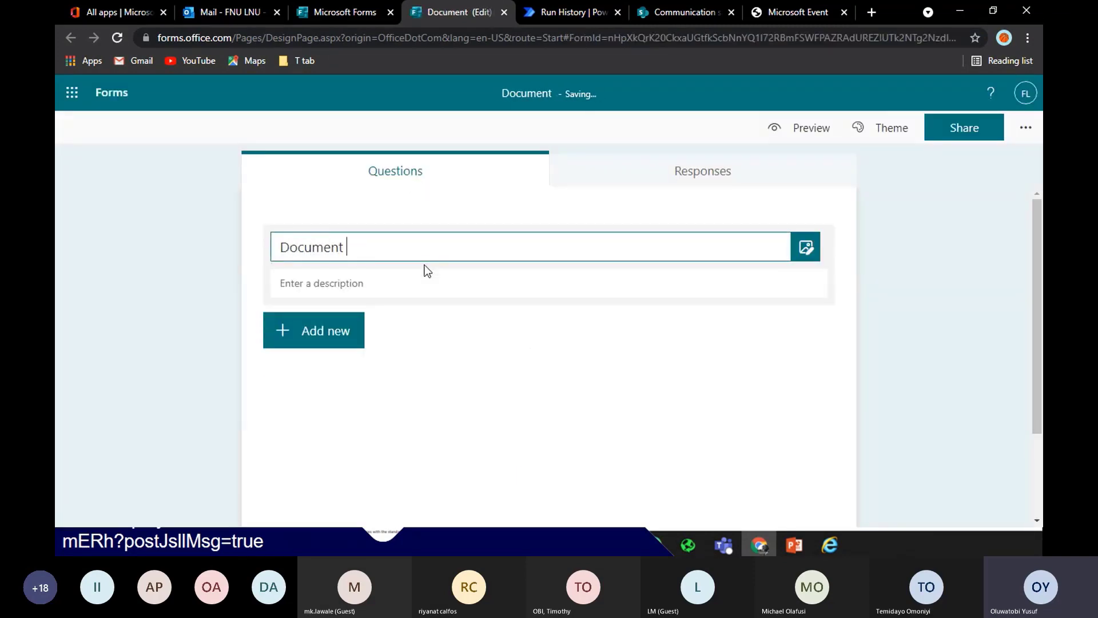
text(Approval)
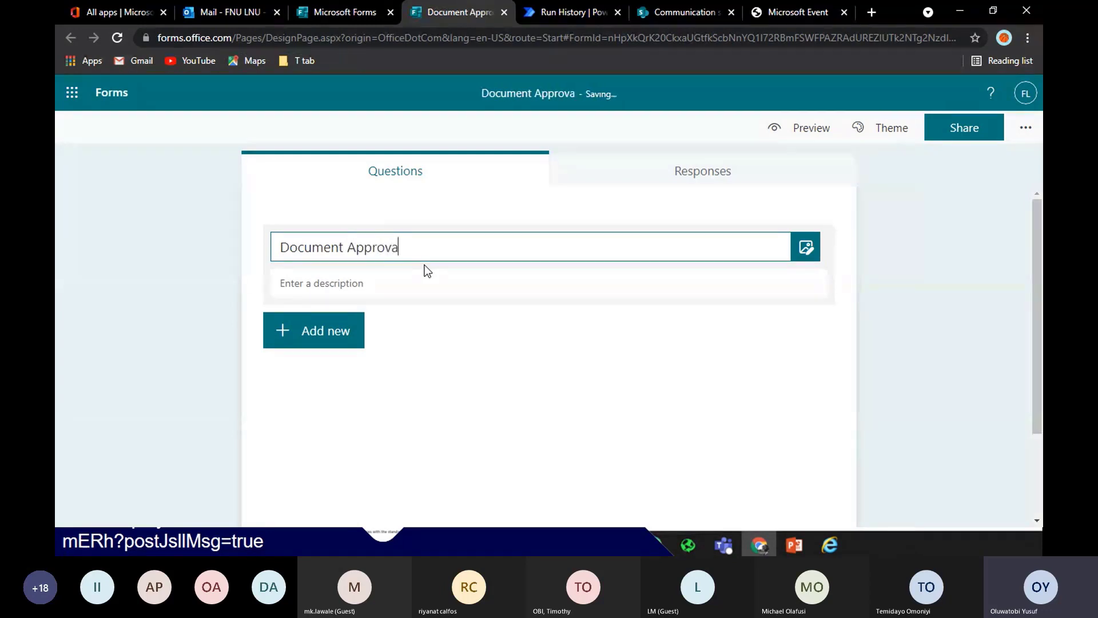
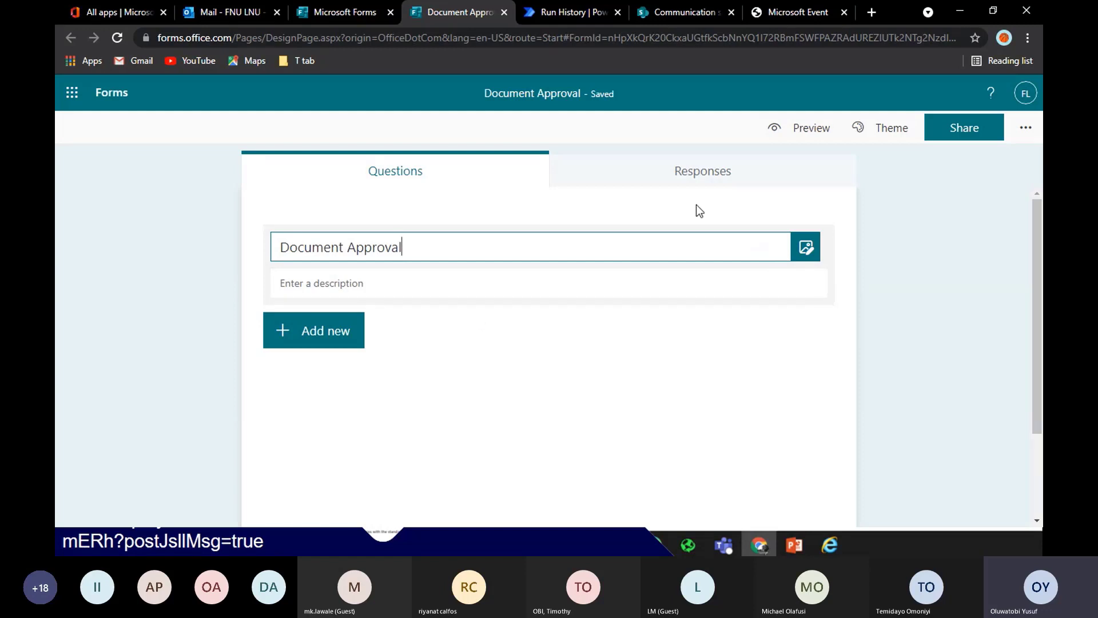
Apply the purple desk-illustration theme and add a Text question to the Document Approval form
click(888, 129)
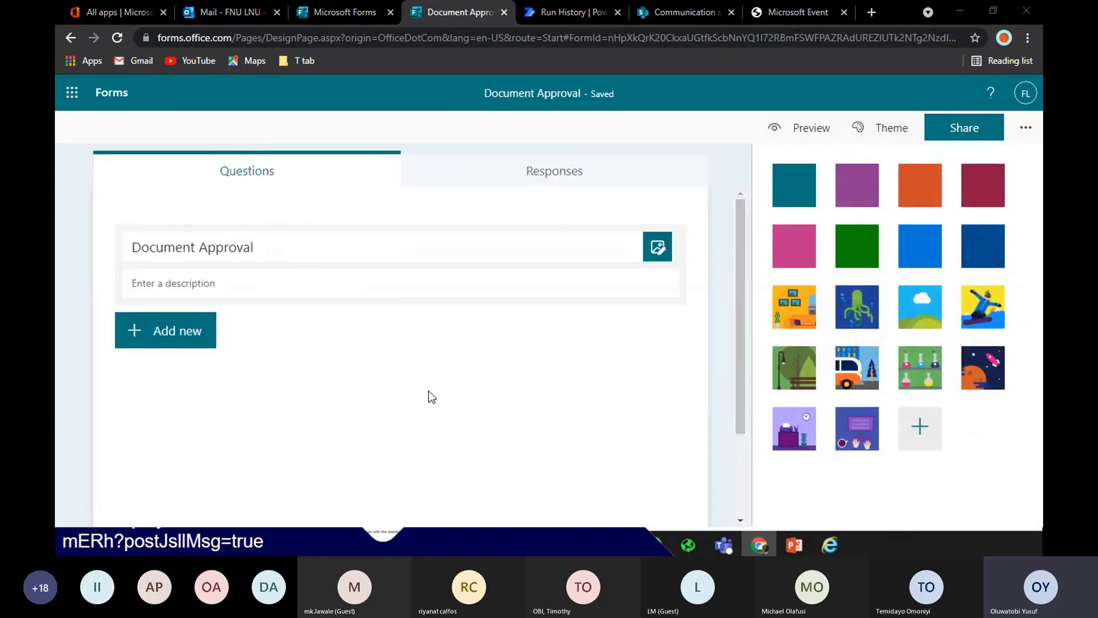
click(806, 429)
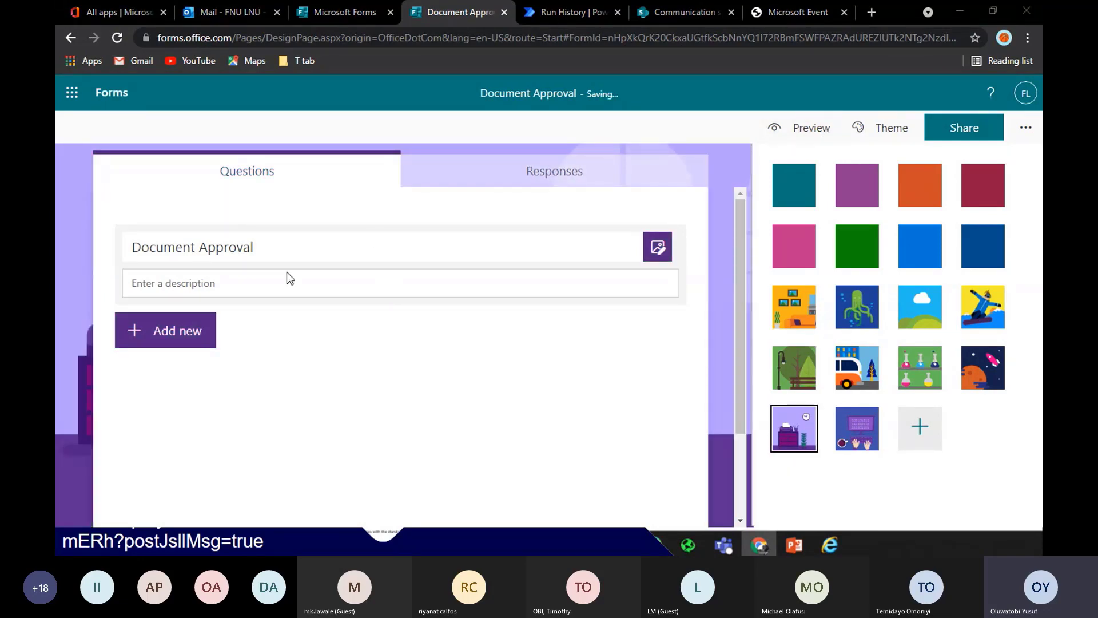
click(143, 329)
click(453, 329)
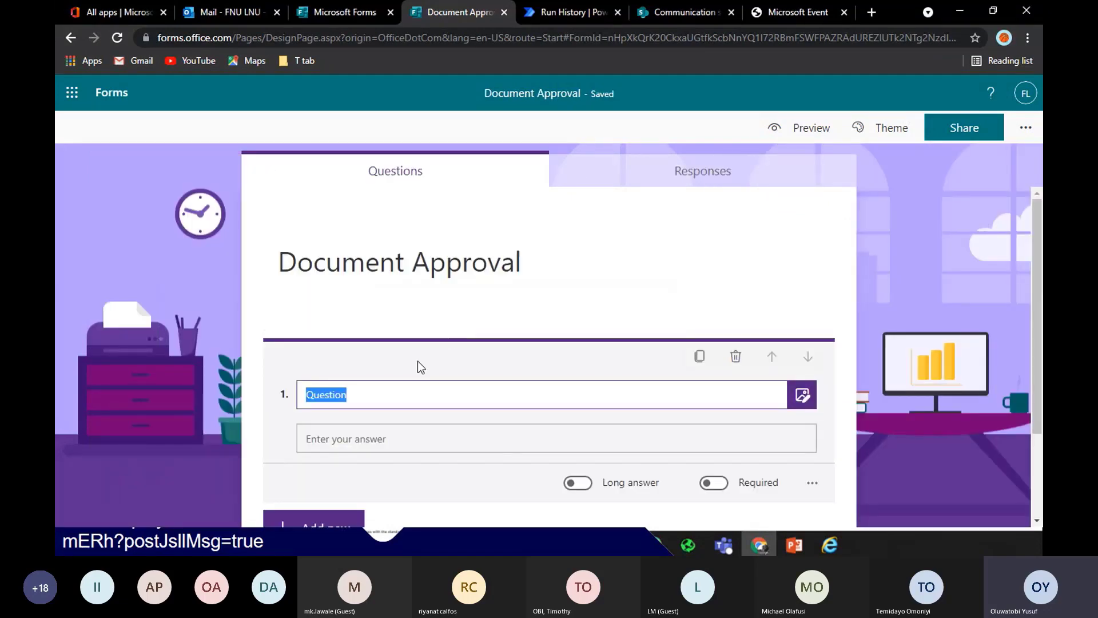
Title the first question 'Name', make it required, and add a File upload question
text(Name)
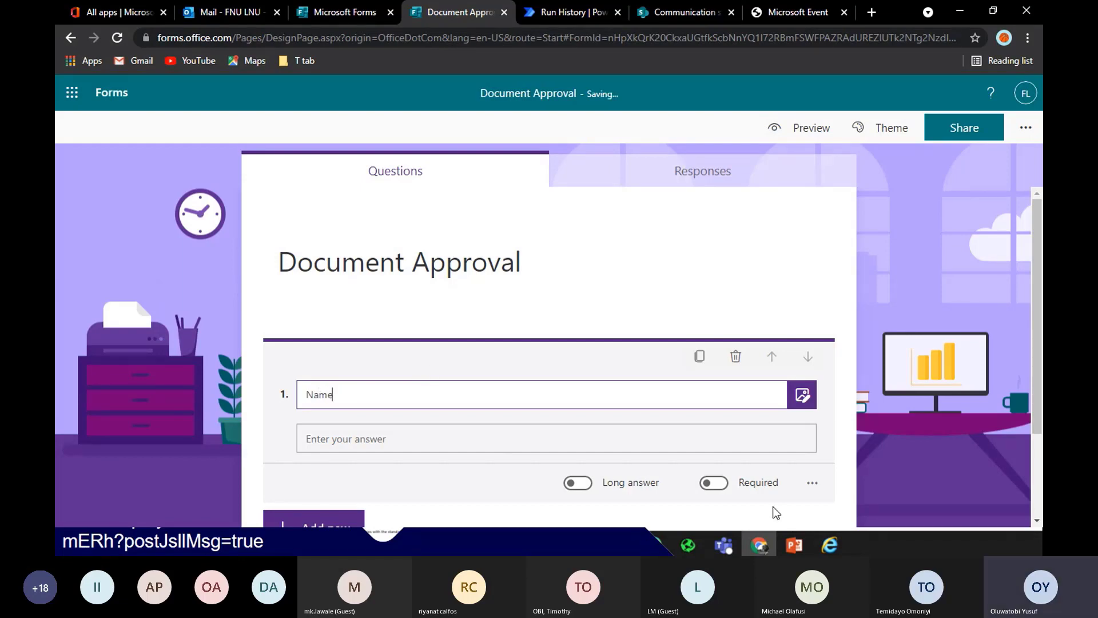
click(713, 482)
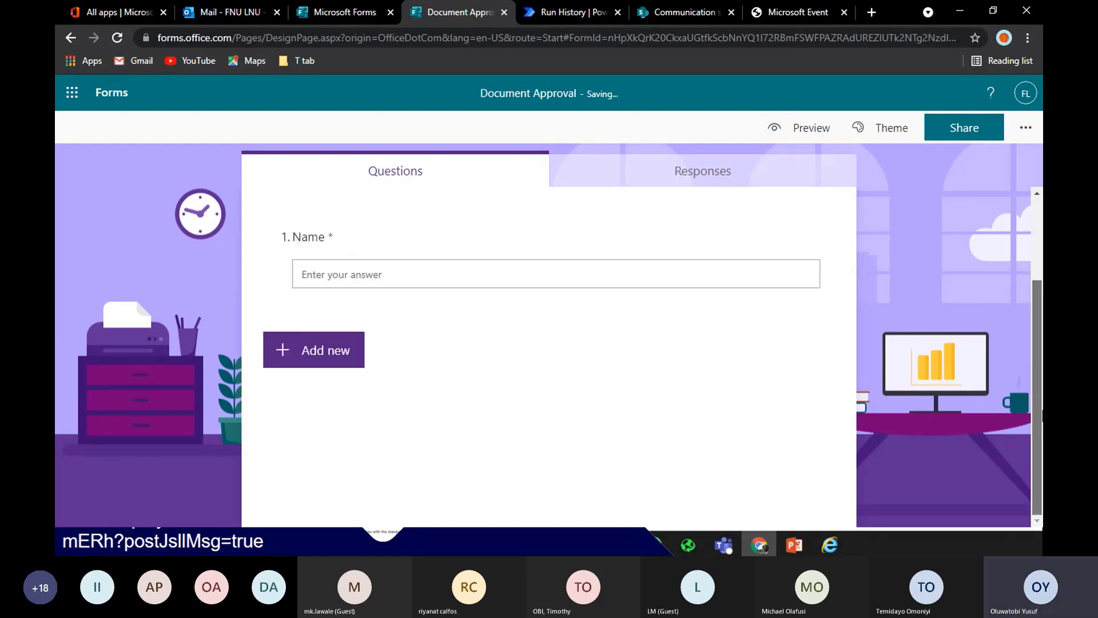
click(318, 353)
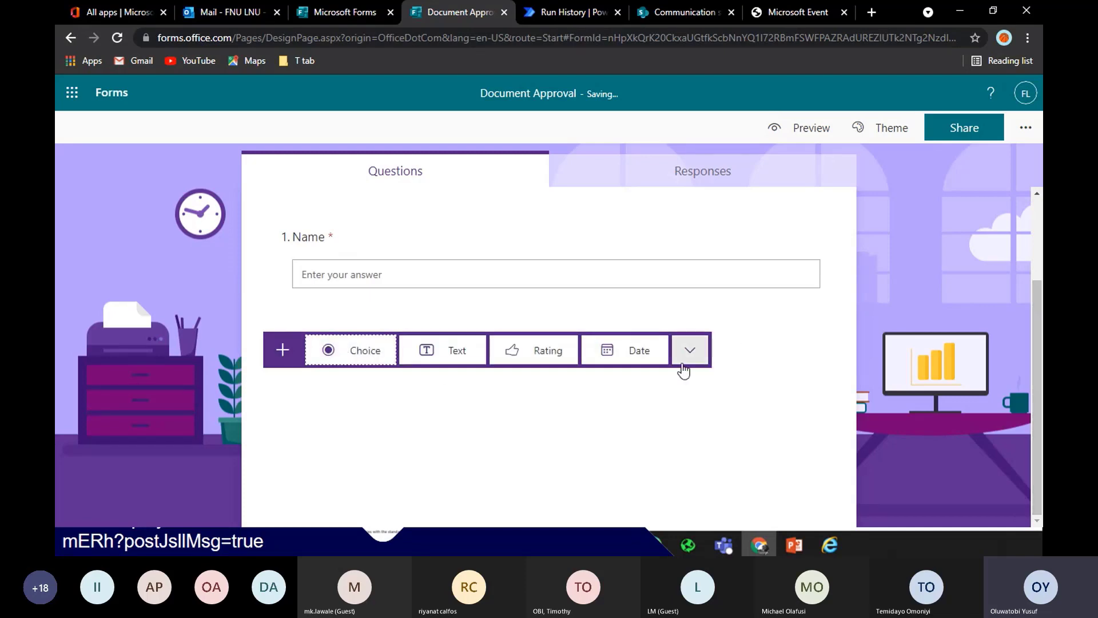
click(689, 350)
scroll(680, 401, up, 2)
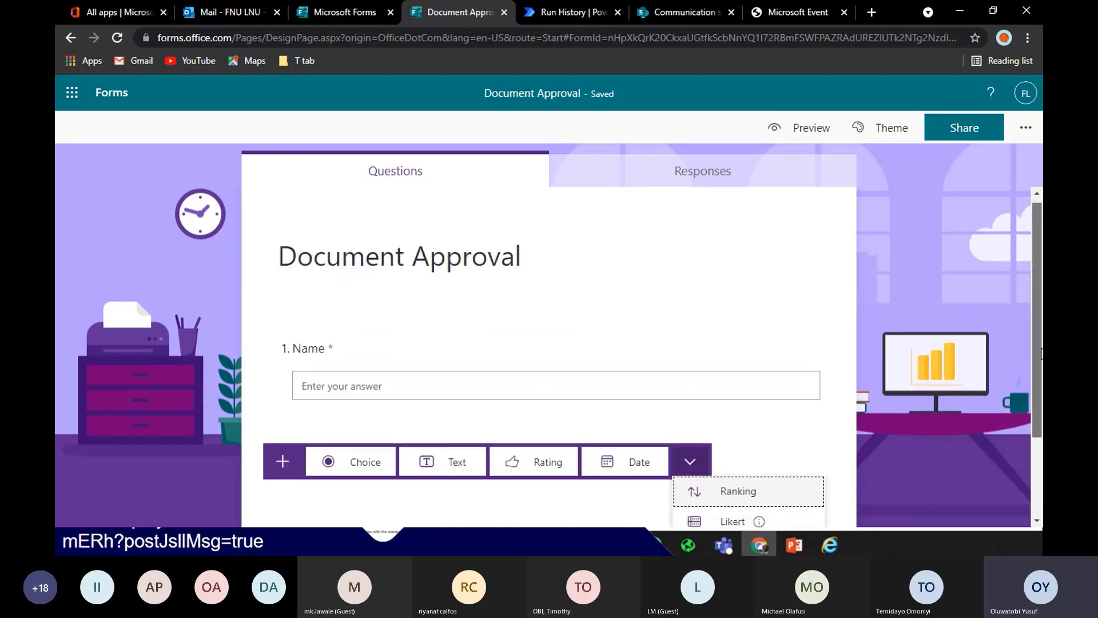
scroll(772, 481, down, 2)
click(754, 443)
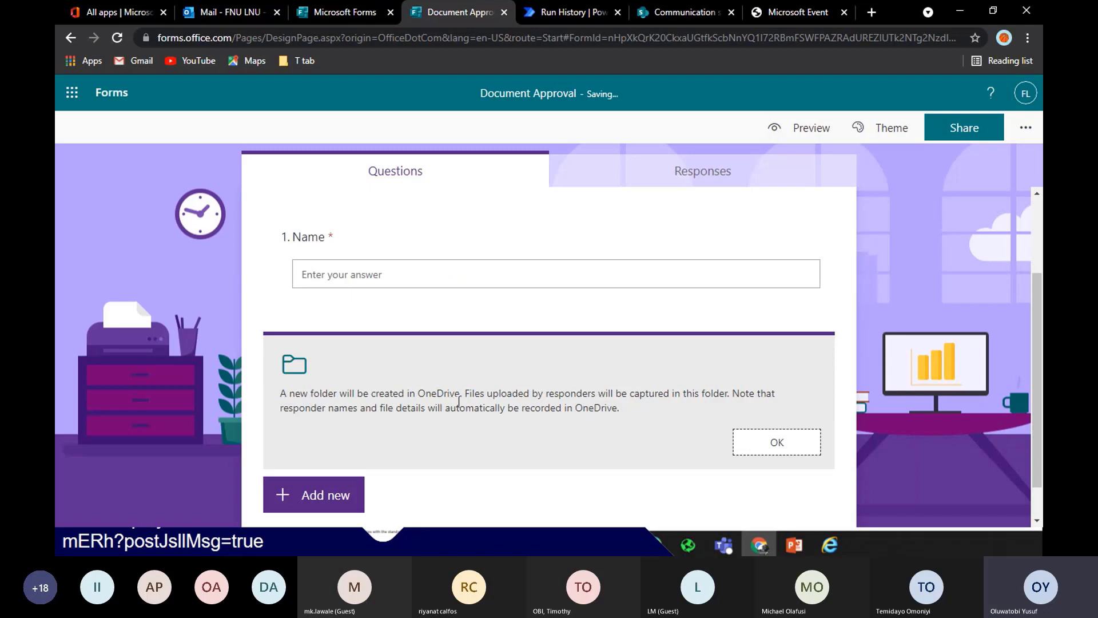
click(767, 449)
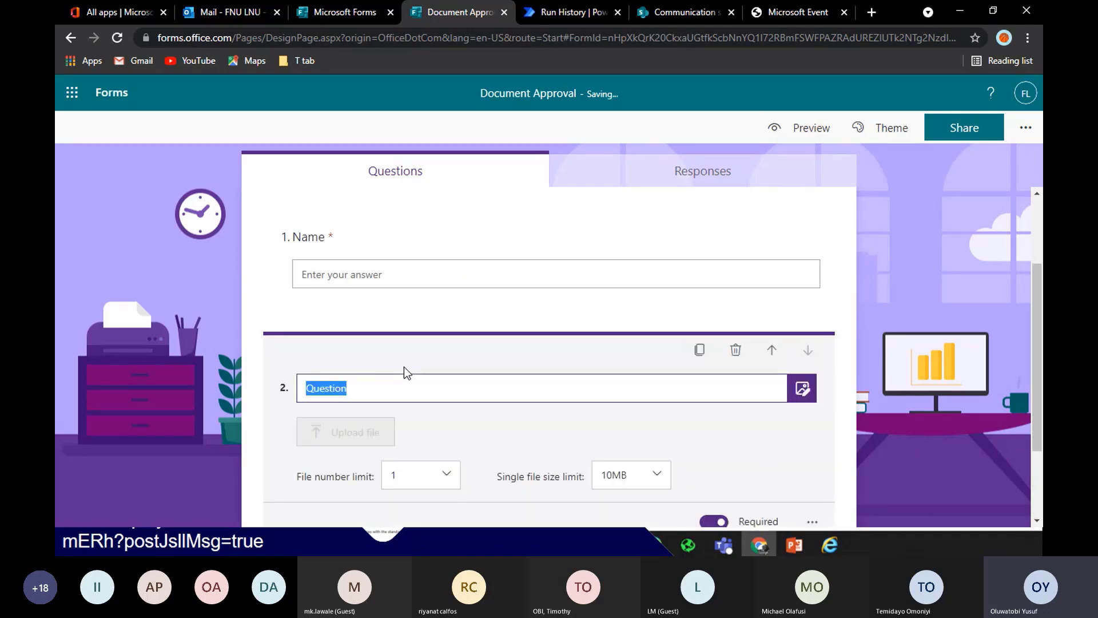
Title the upload question 'Documents' and set its file number limit to 5
text(Doc)
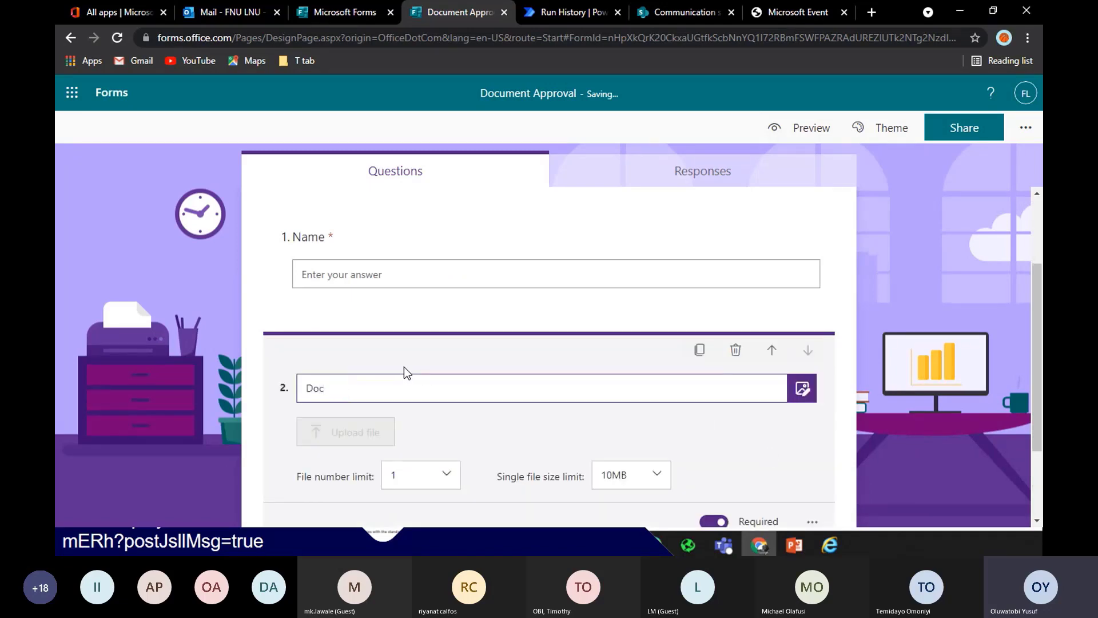
text(ument)
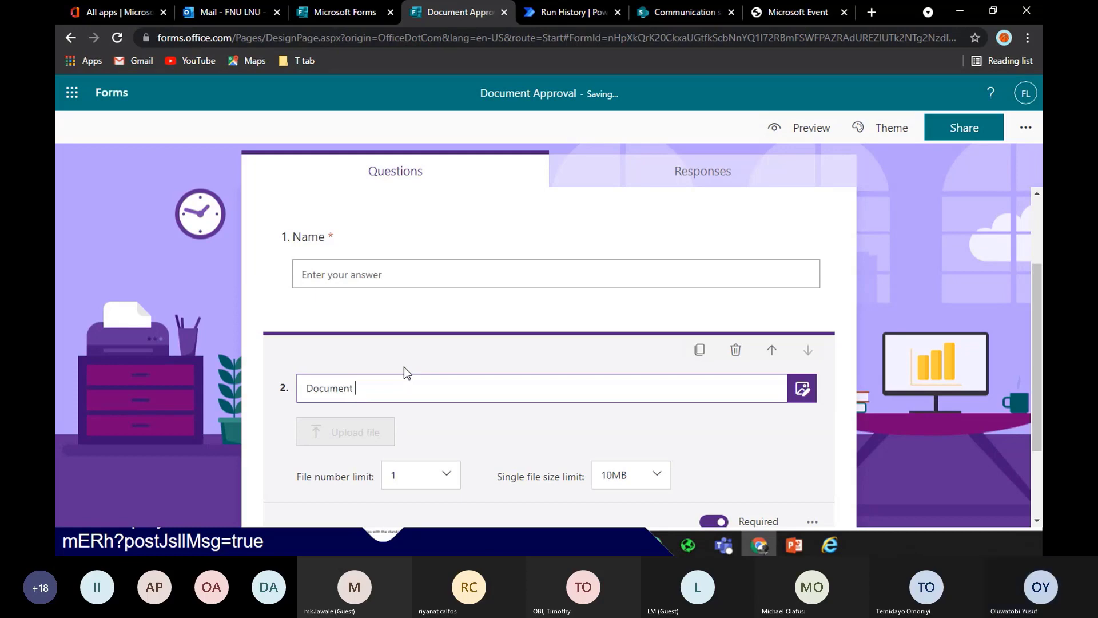
text(s)
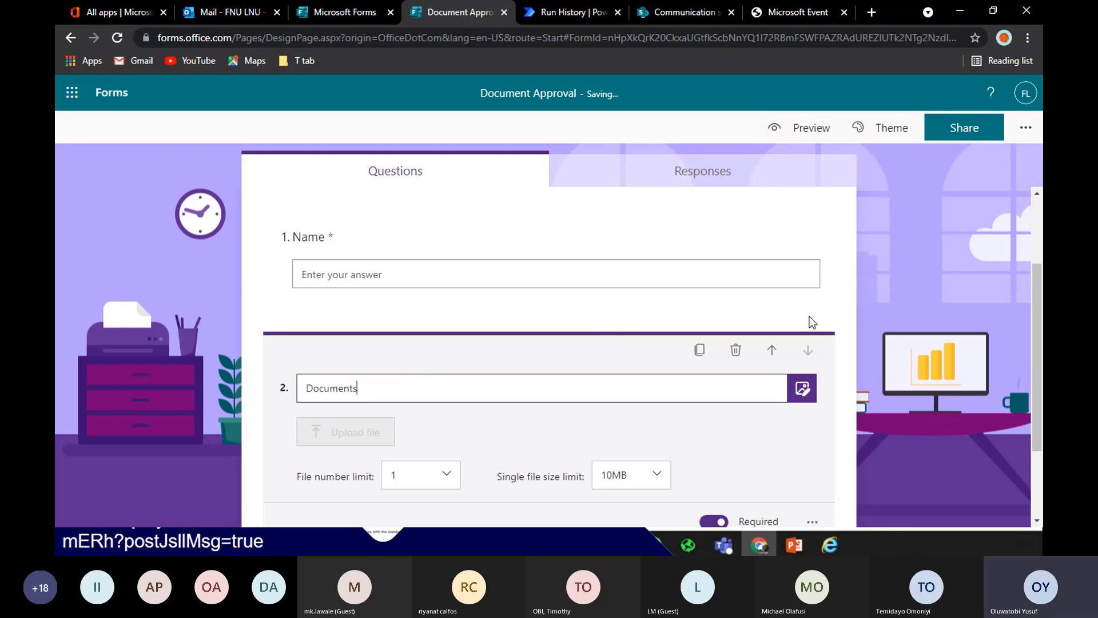
drag(1034, 296, 1039, 416)
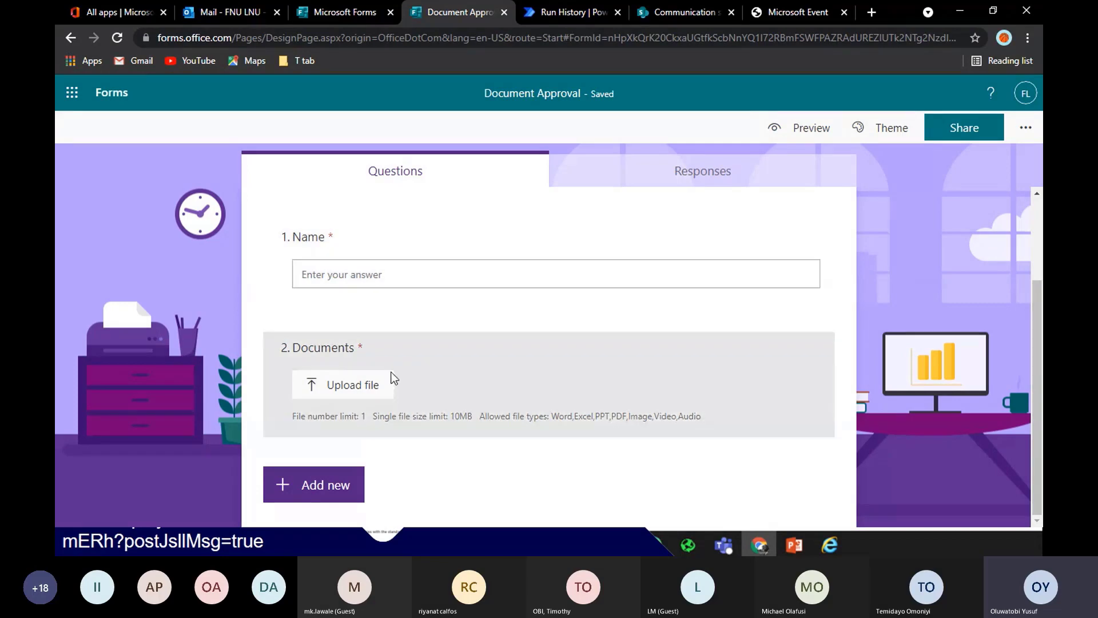
click(351, 419)
click(445, 410)
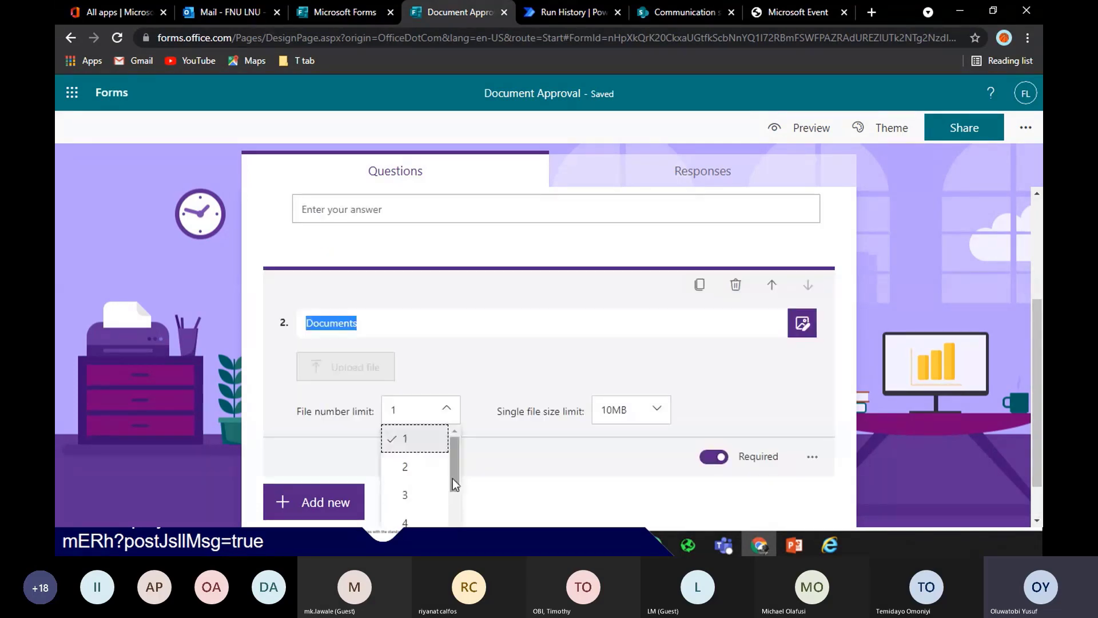
drag(453, 478, 457, 531)
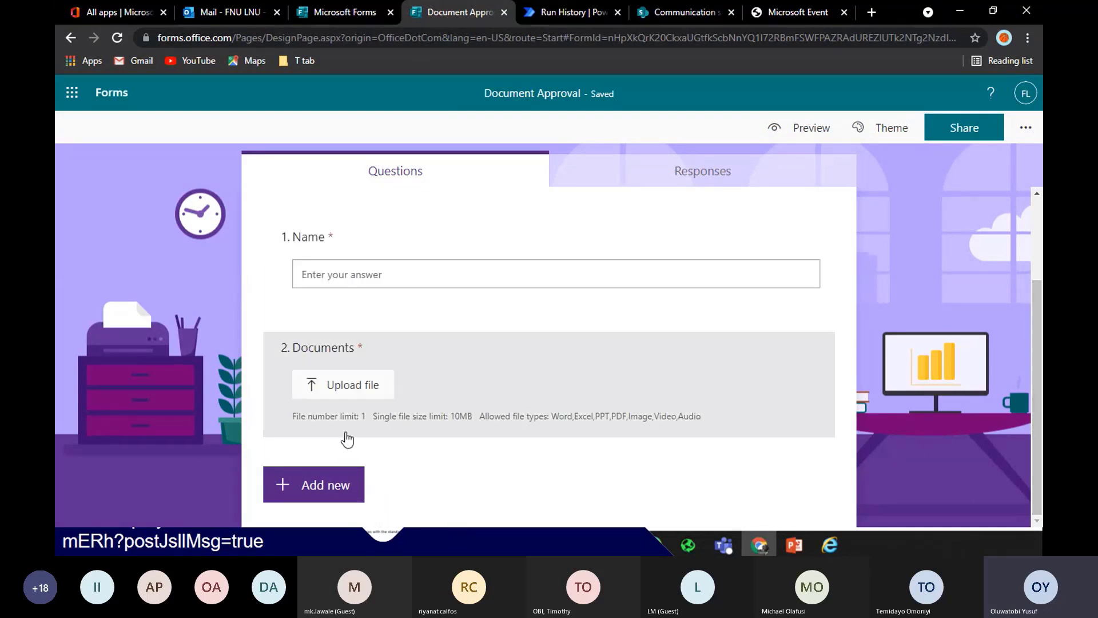
click(351, 430)
click(446, 409)
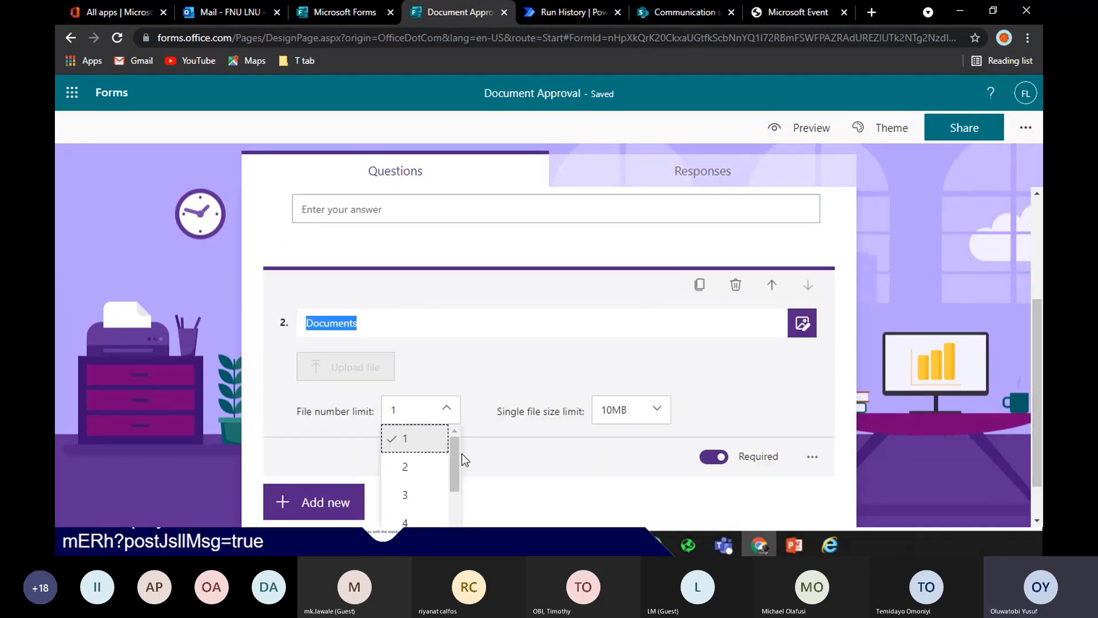
scroll(456, 453, down, 3)
scroll(444, 460, up, 3)
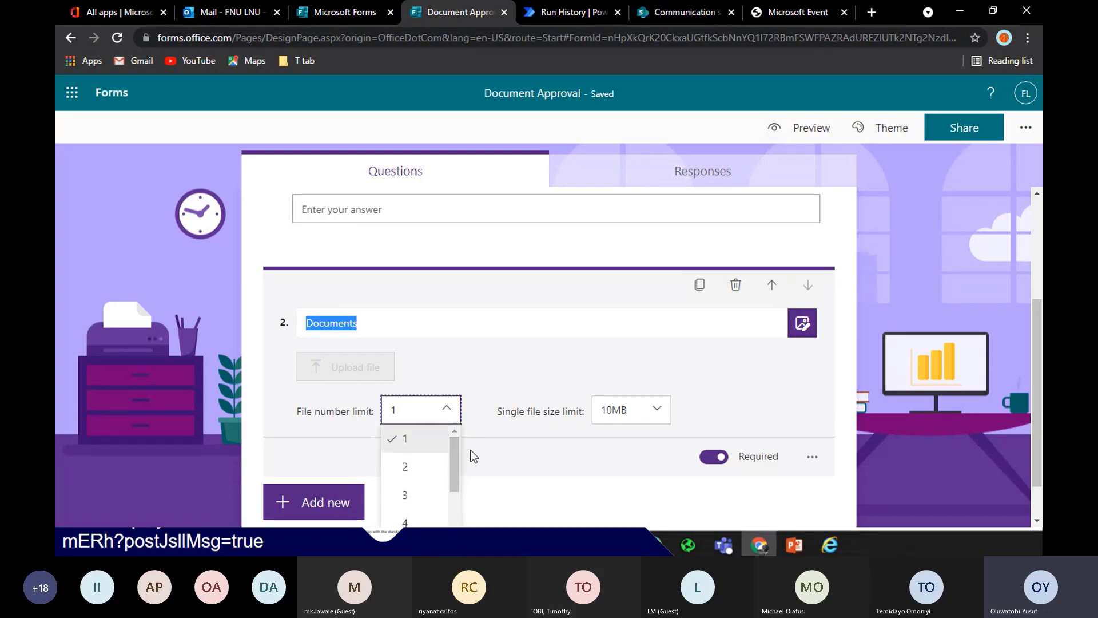
scroll(455, 466, down, 2)
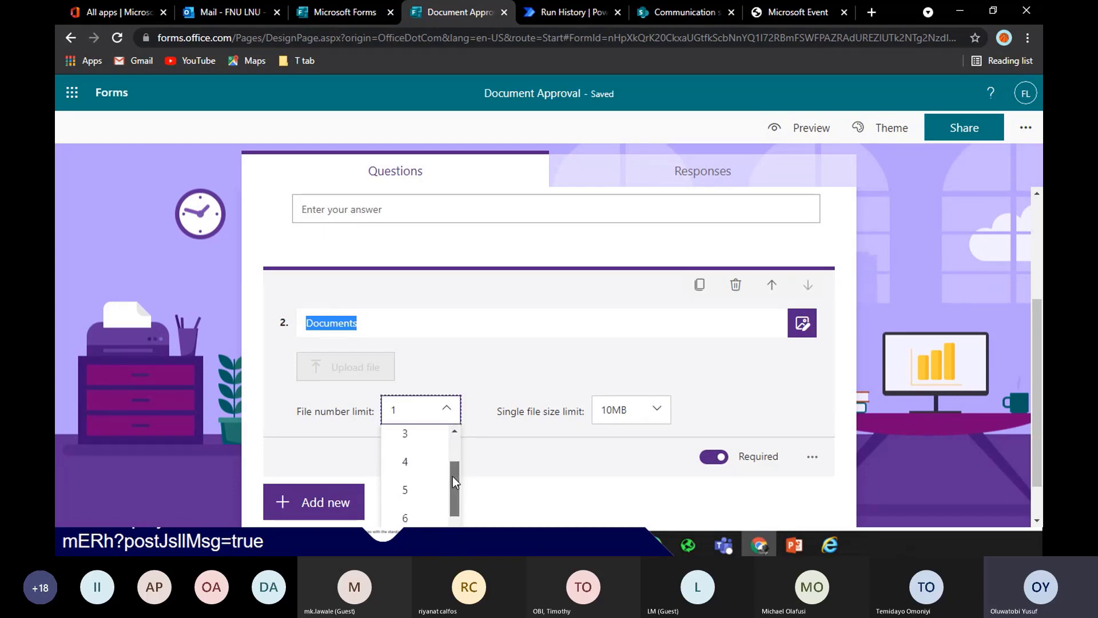
click(424, 483)
click(584, 494)
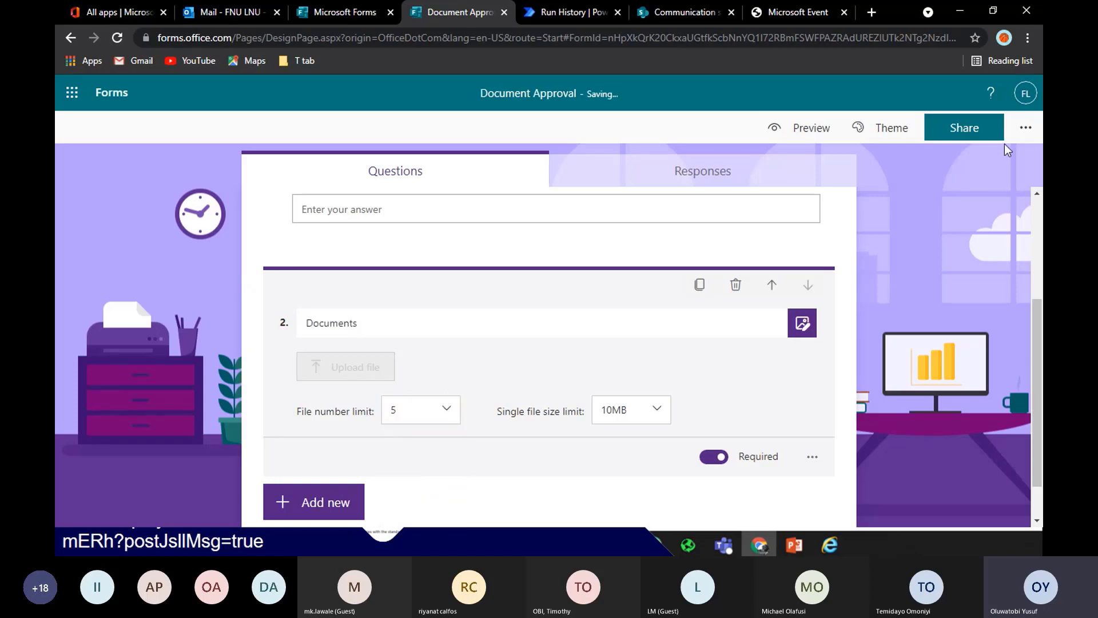
drag(1038, 314, 1038, 203)
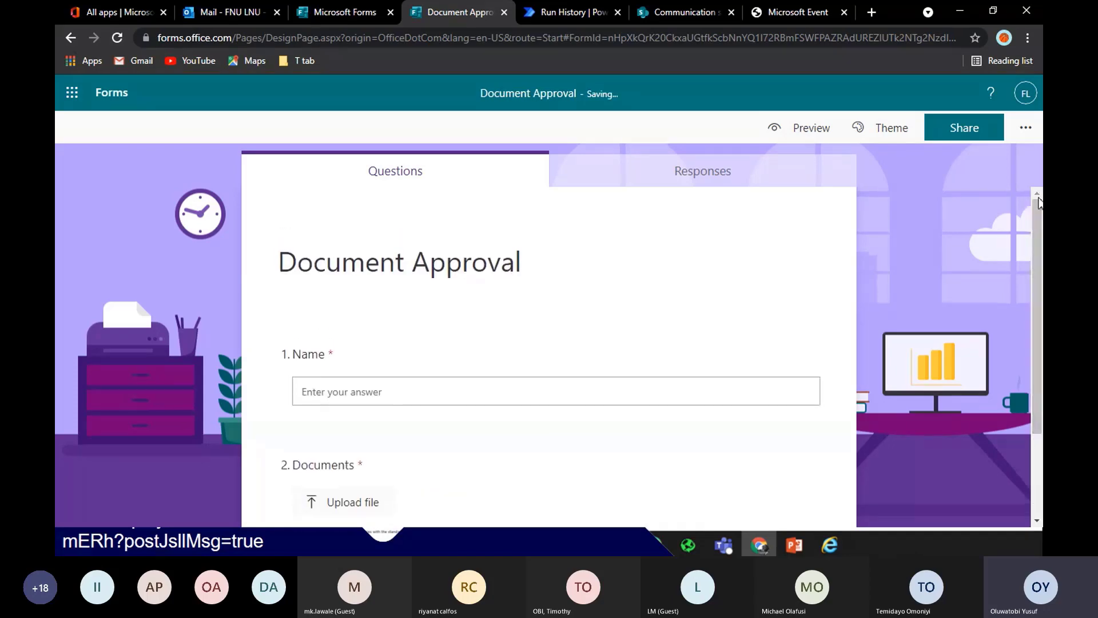
Open the Power Automate My flows list in a new tab placed beside the Forms tab
scroll(781, 280, down, 2)
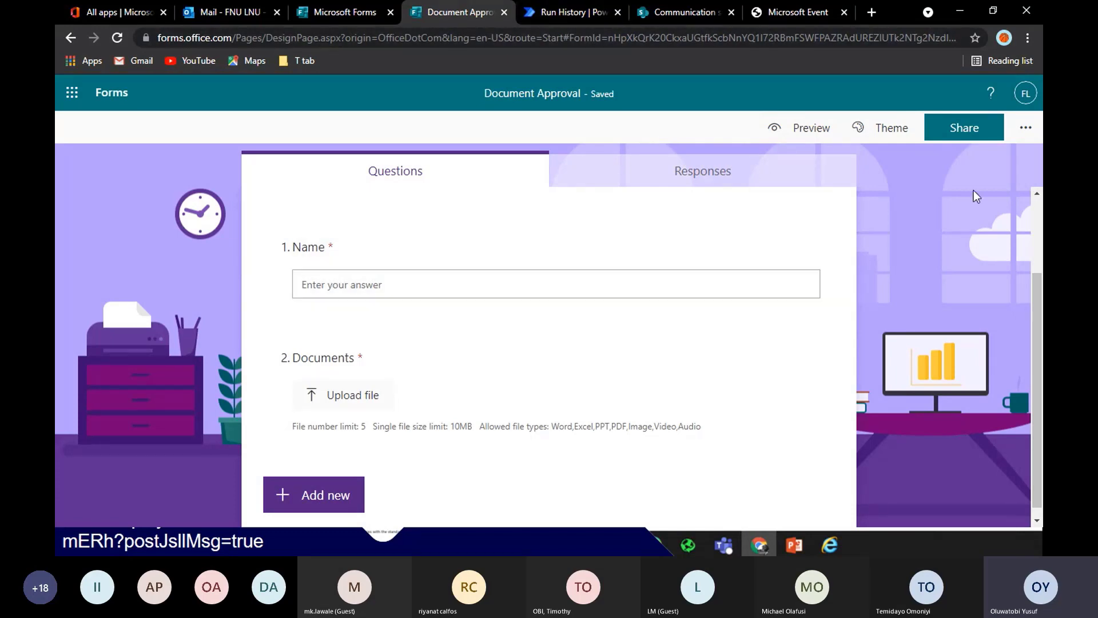
click(575, 12)
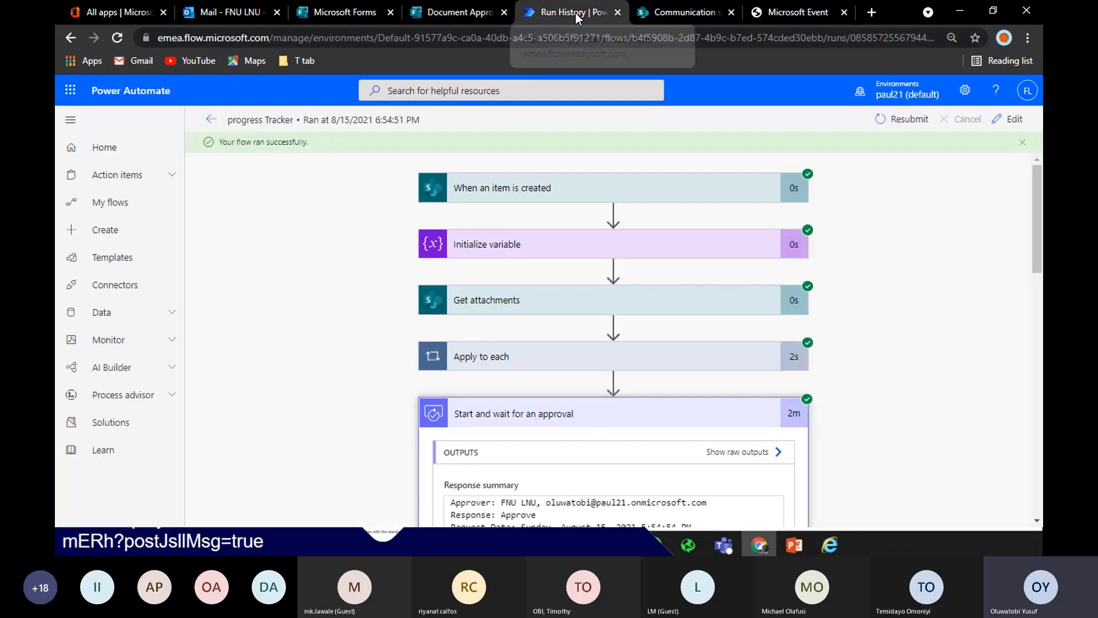
click(458, 12)
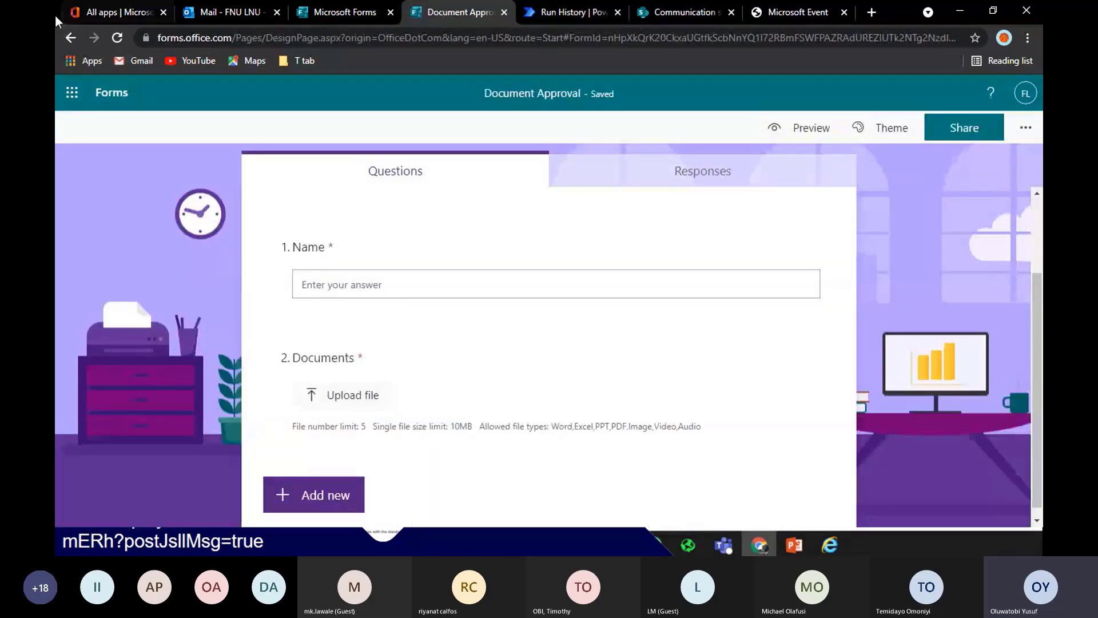
click(559, 7)
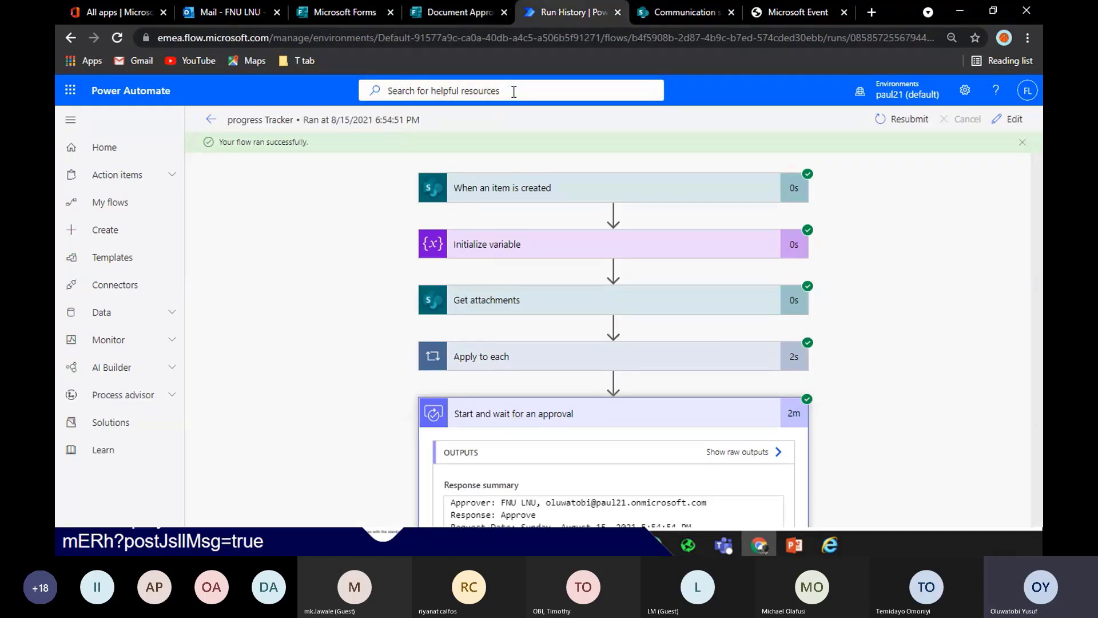
right_click(110, 213)
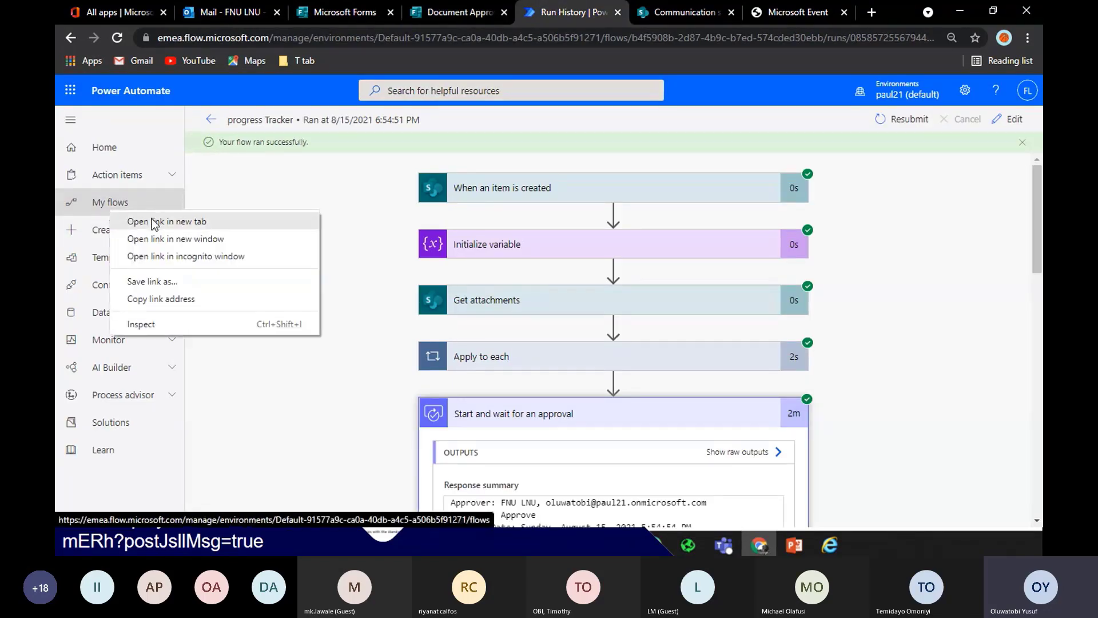
click(131, 222)
drag(620, 12, 406, 2)
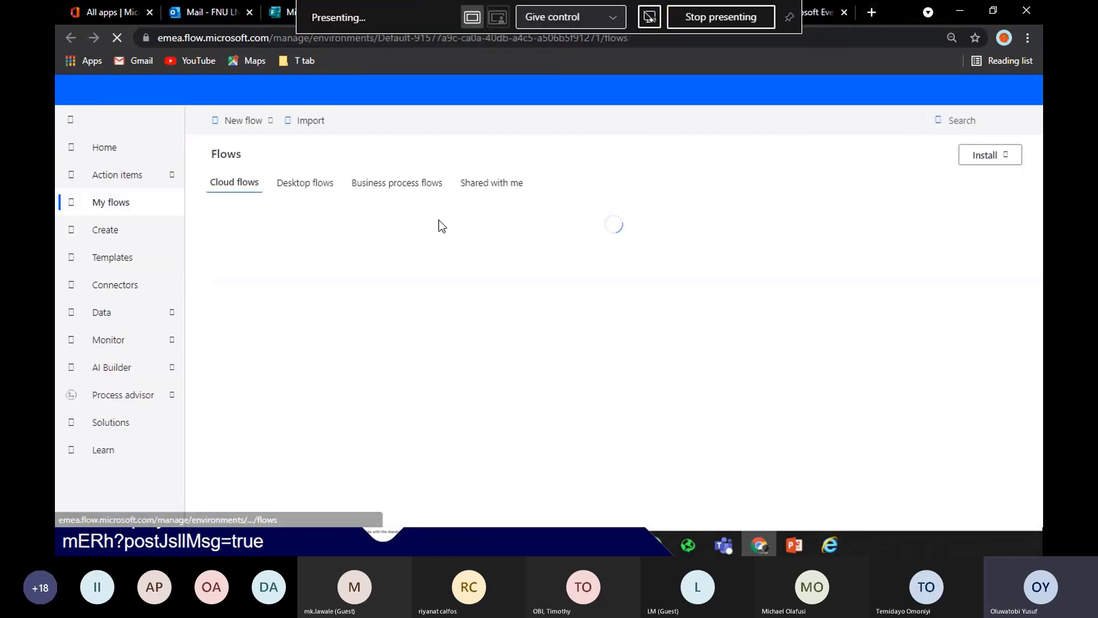
Start an automated cloud flow with the Forms 'When a new response is submitted' trigger
click(256, 121)
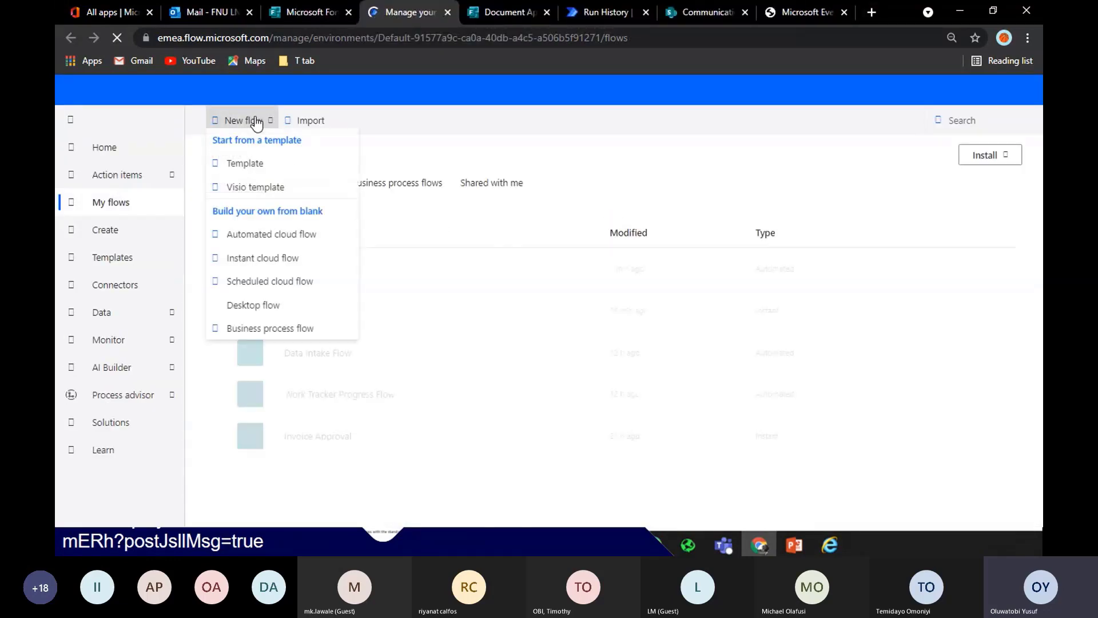
click(269, 242)
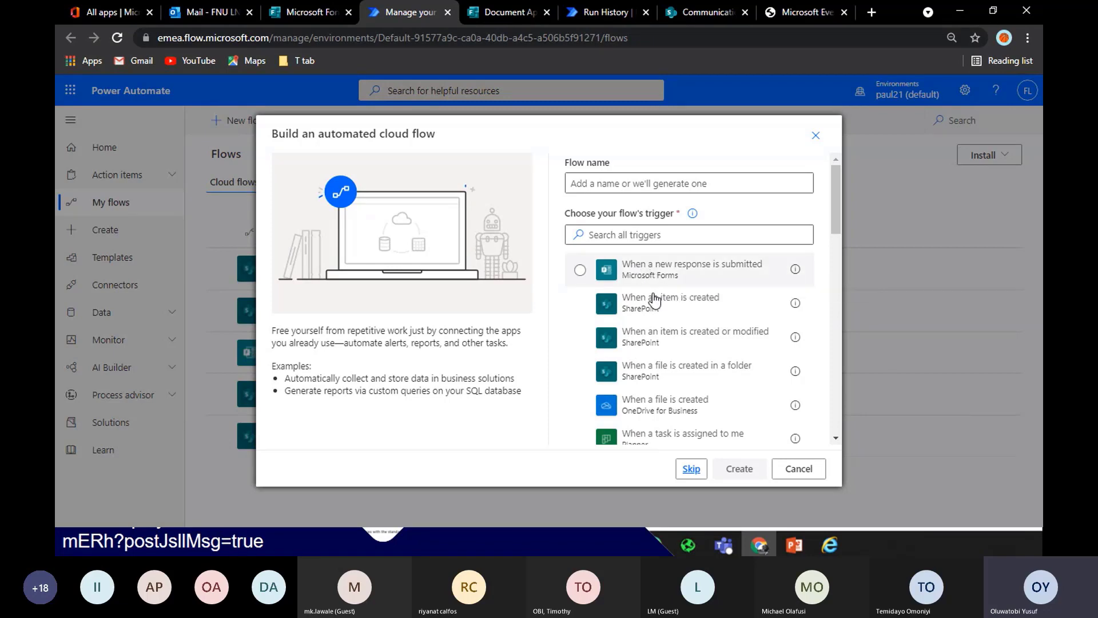
click(654, 273)
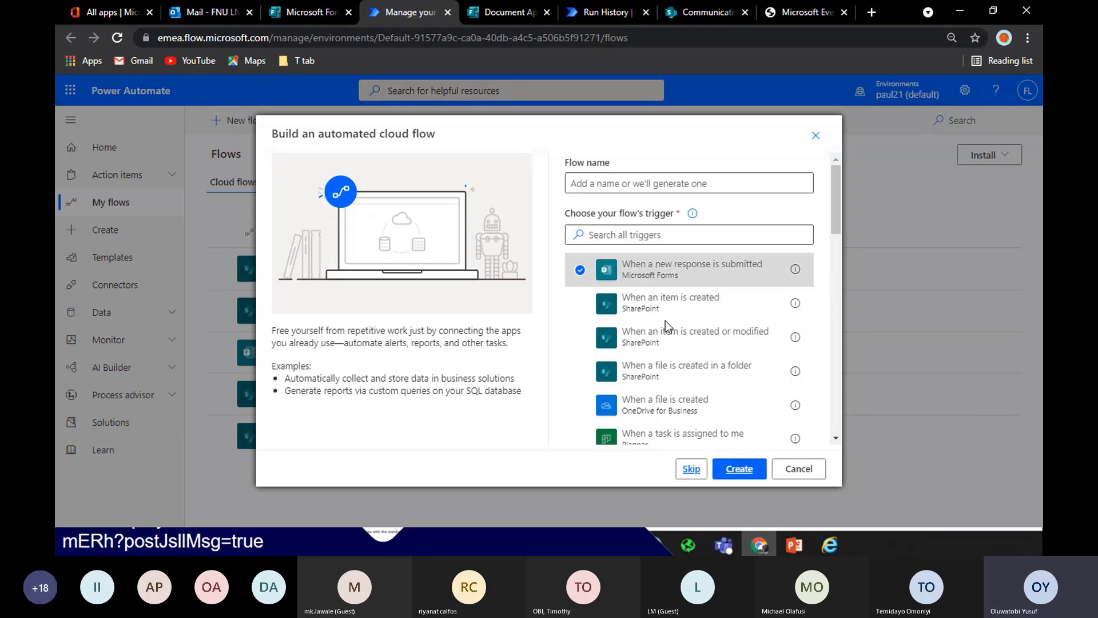
Create the flow named 'Document Tracker' and set the trigger's Form Id to Document Approval
click(733, 468)
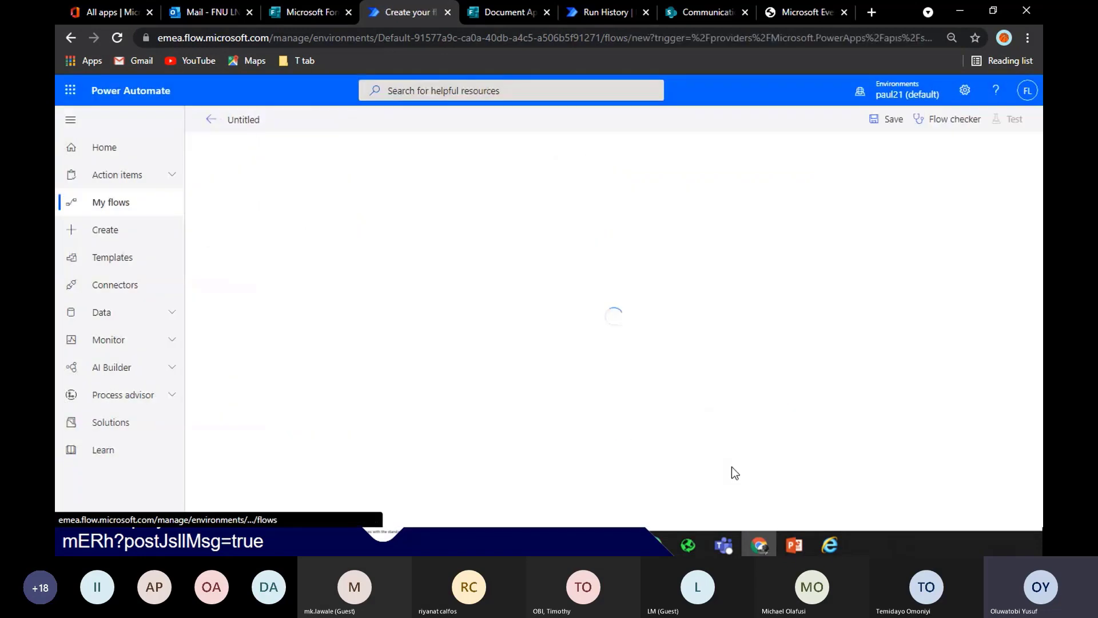
click(252, 124)
text(Do)
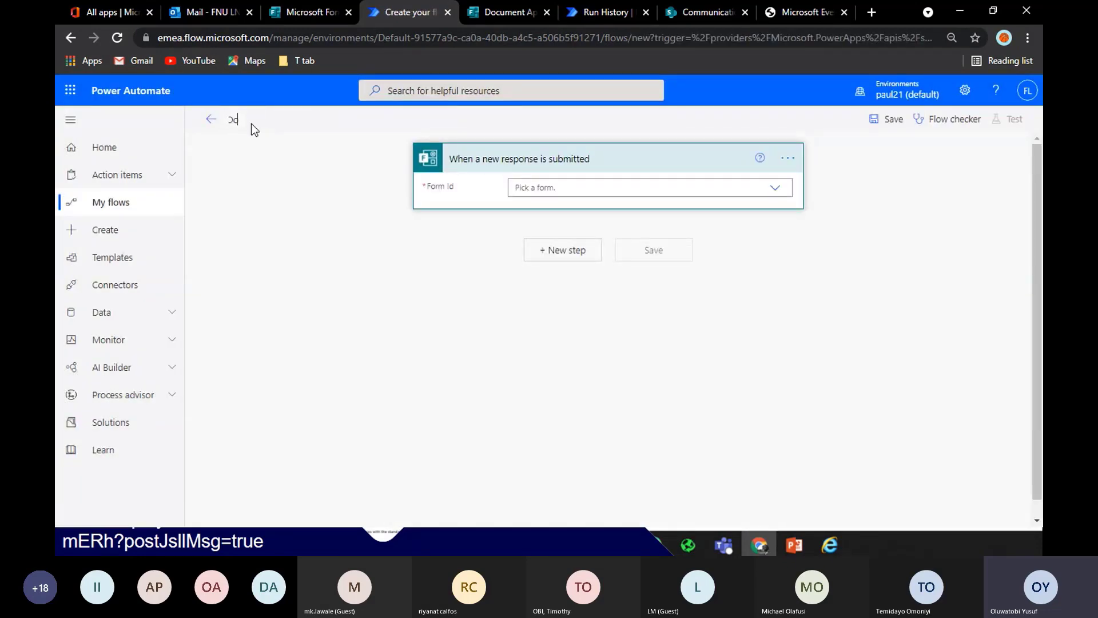
text(cument)
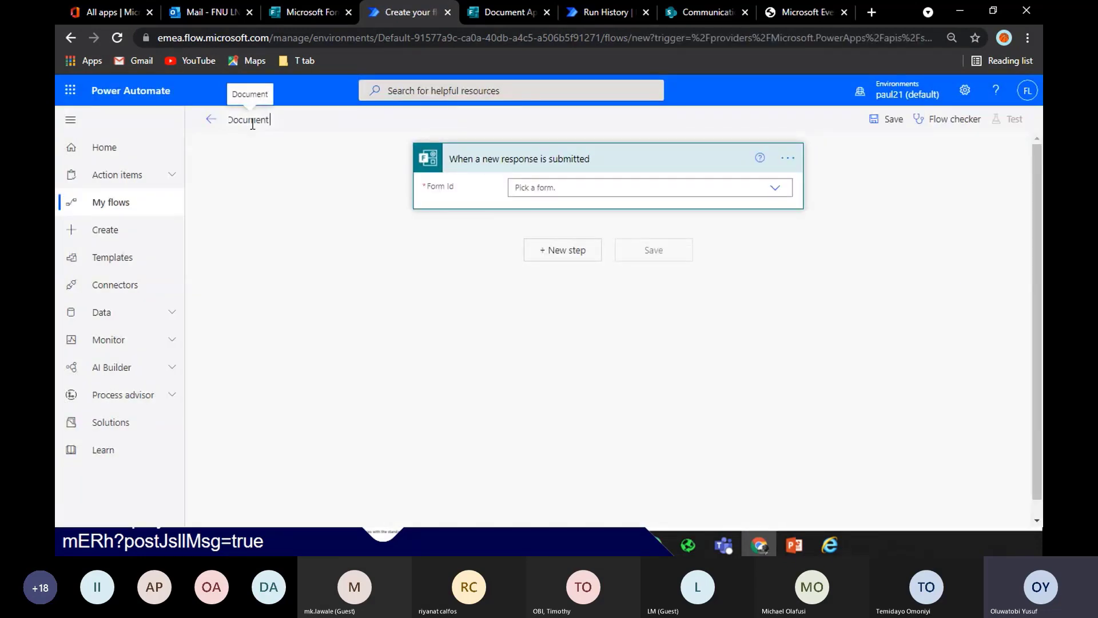
text( Tracke)
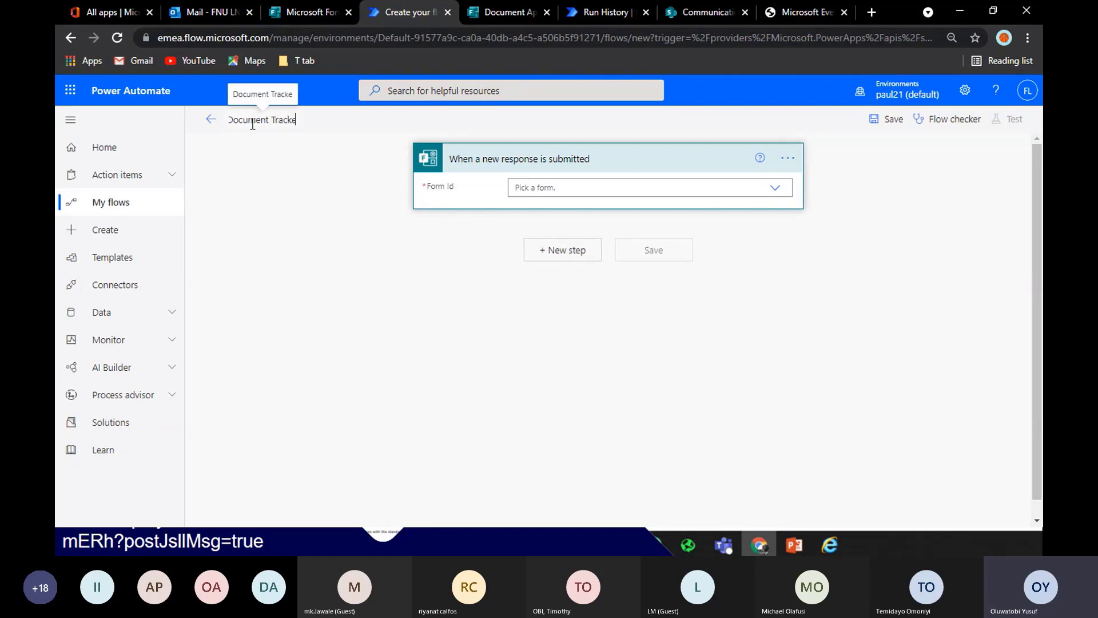
text(r)
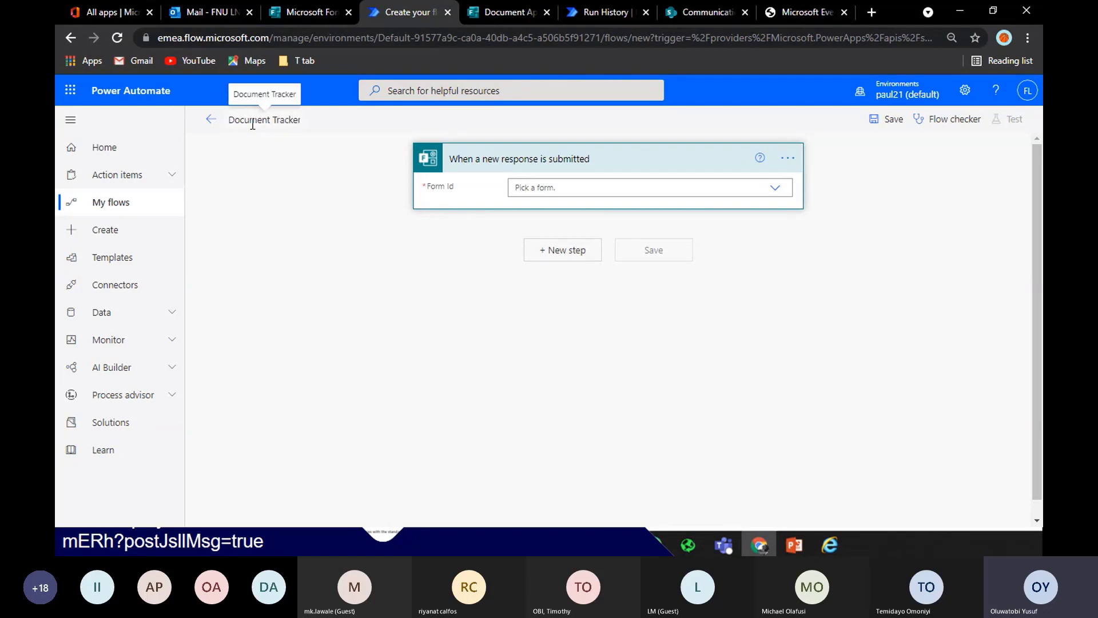
click(785, 191)
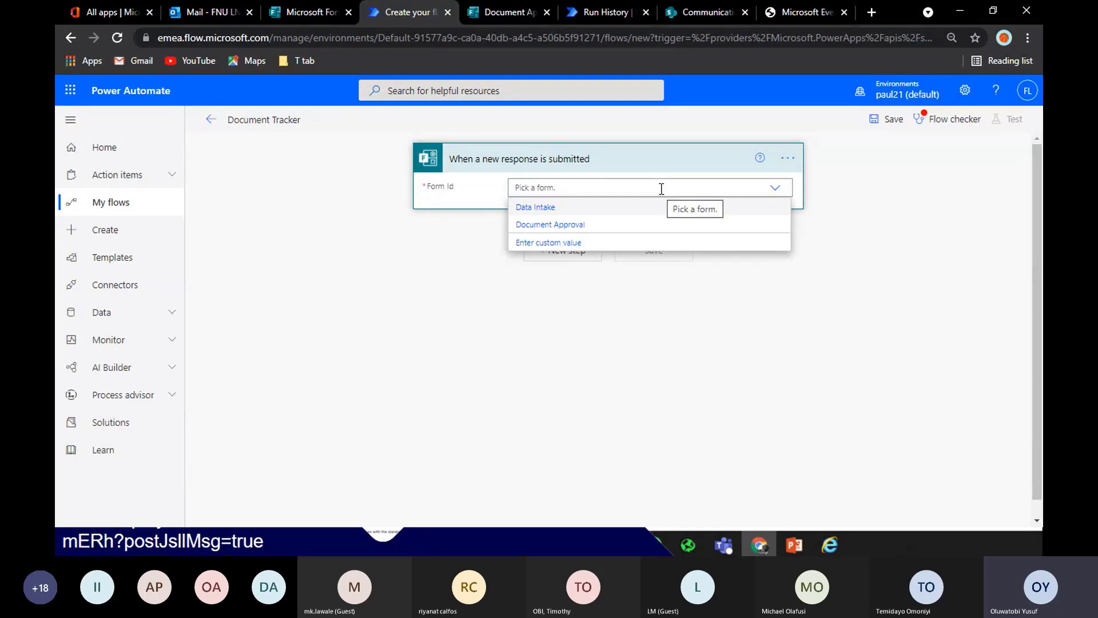
click(655, 230)
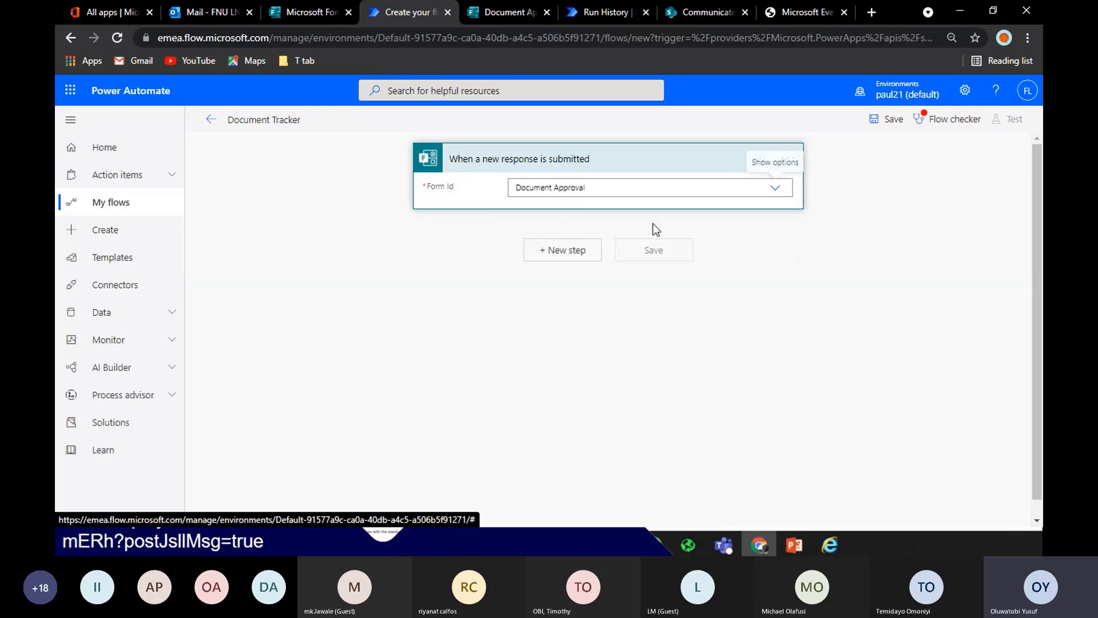
Review the Document Approval form in Forms, then add a new step after the trigger
click(307, 8)
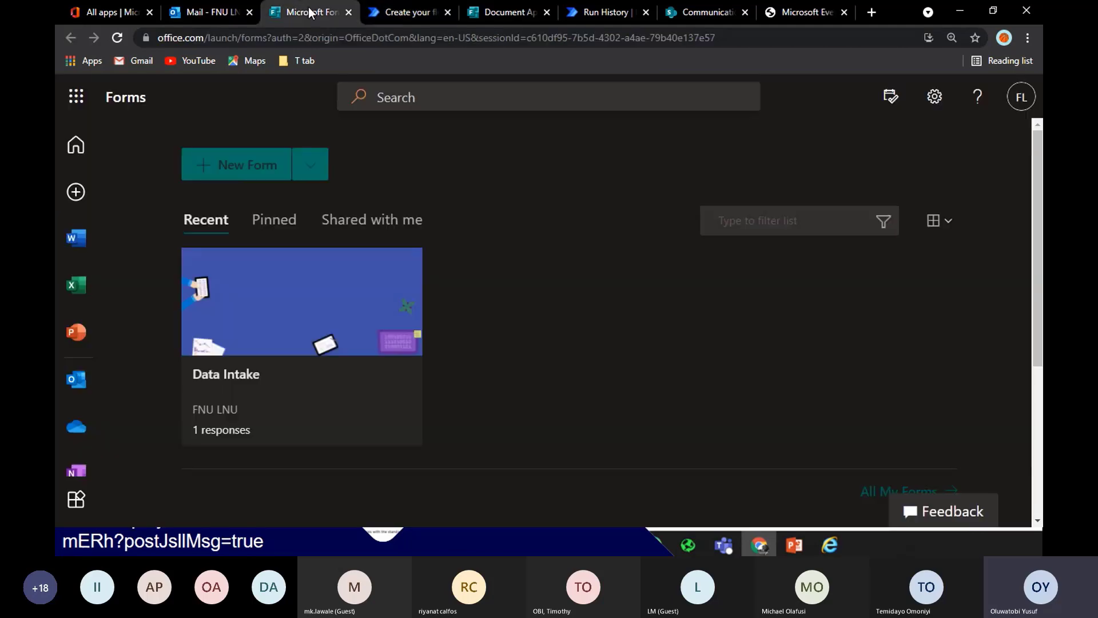
click(406, 5)
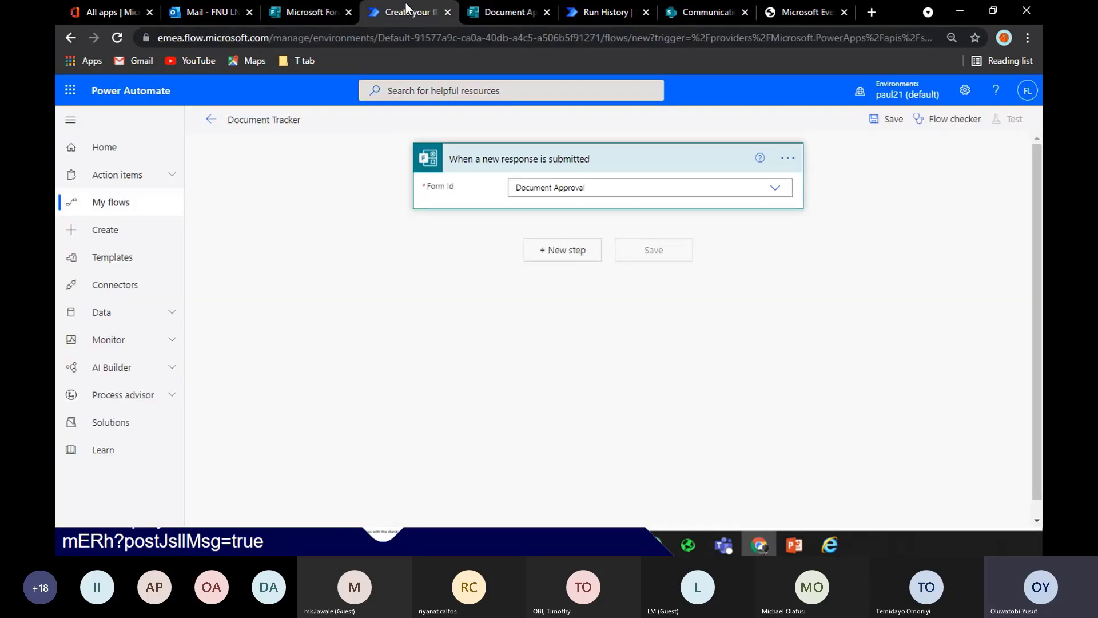
click(311, 7)
click(487, 12)
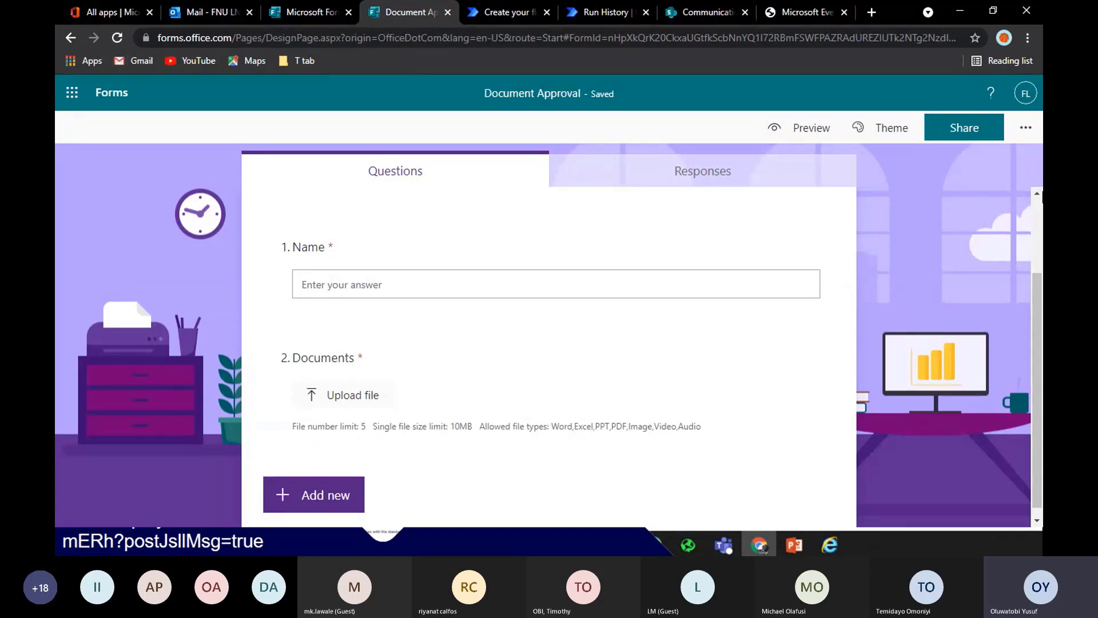
drag(1038, 303, 1038, 255)
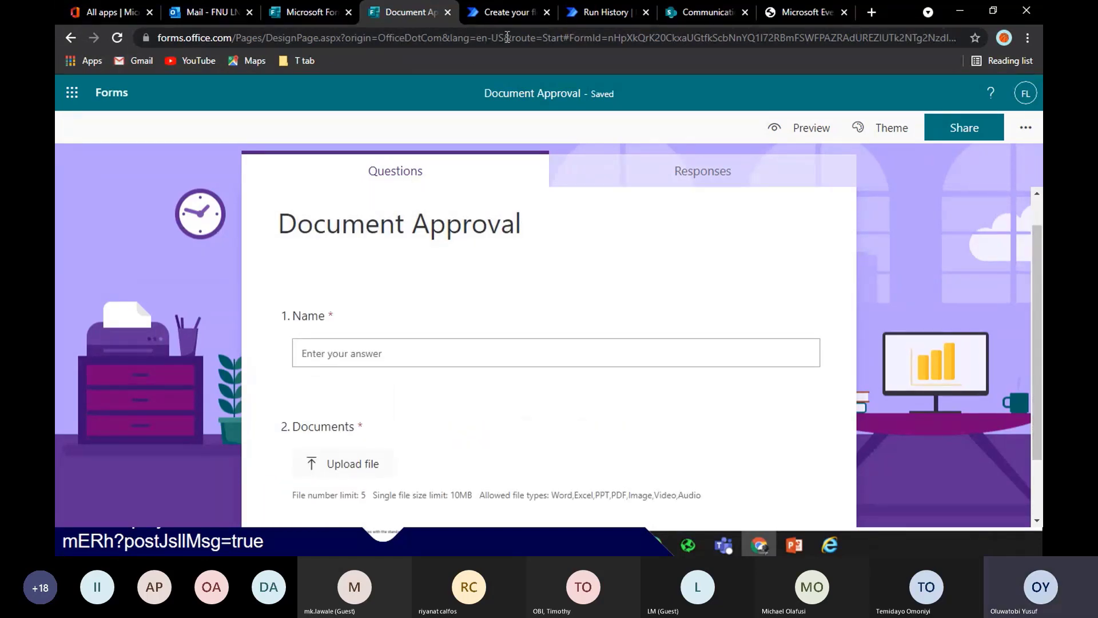
click(497, 18)
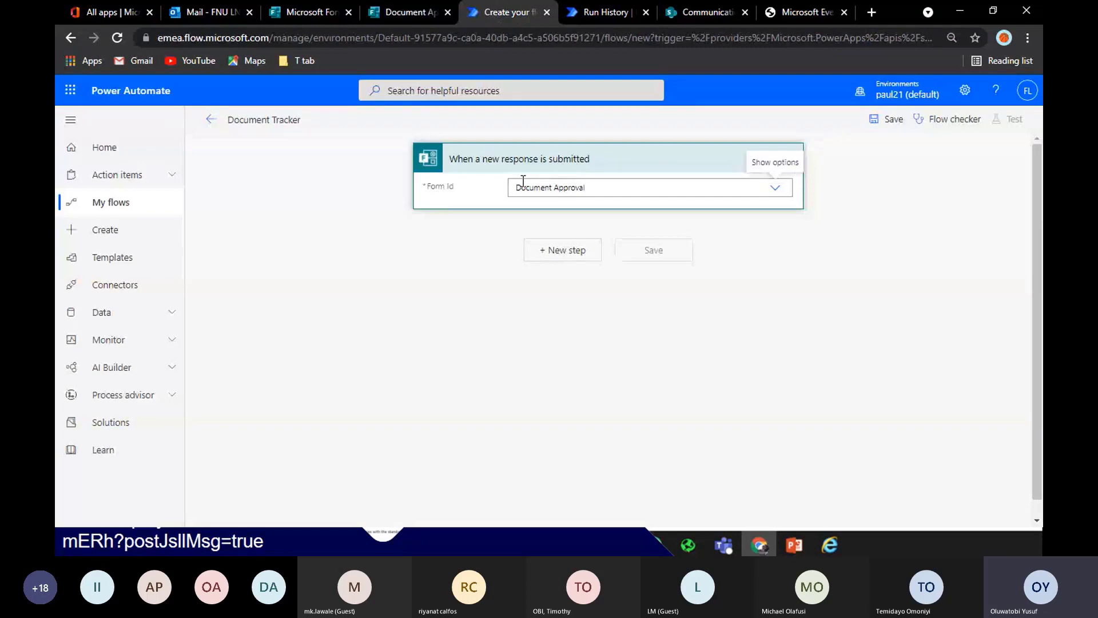
click(559, 252)
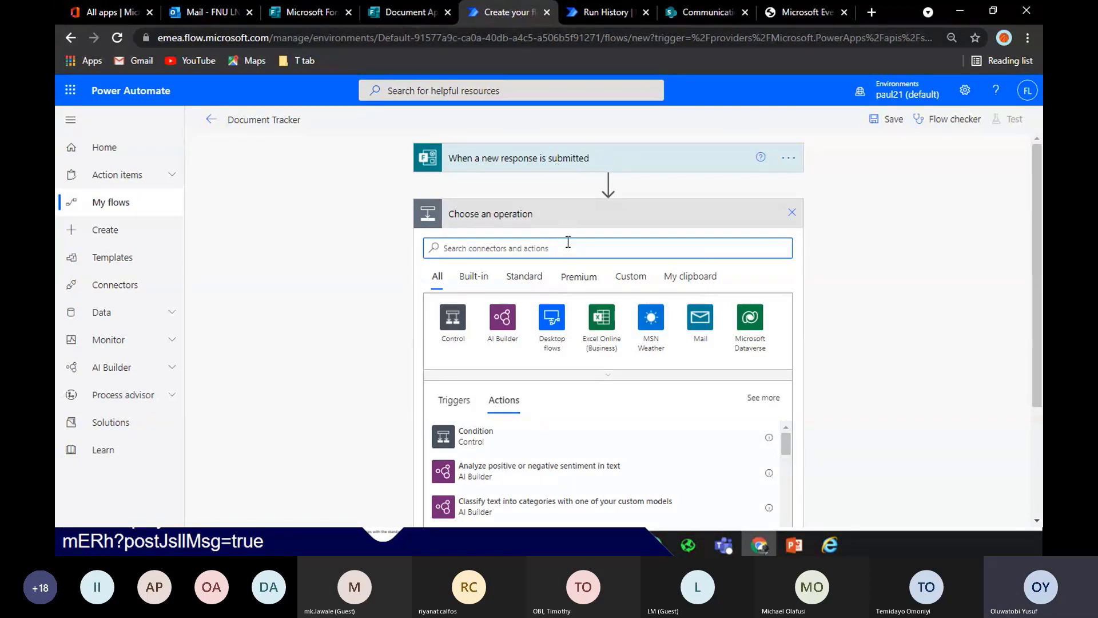
Add Get response details with Form Id Document Approval and the trigger's Response Id
text(get f)
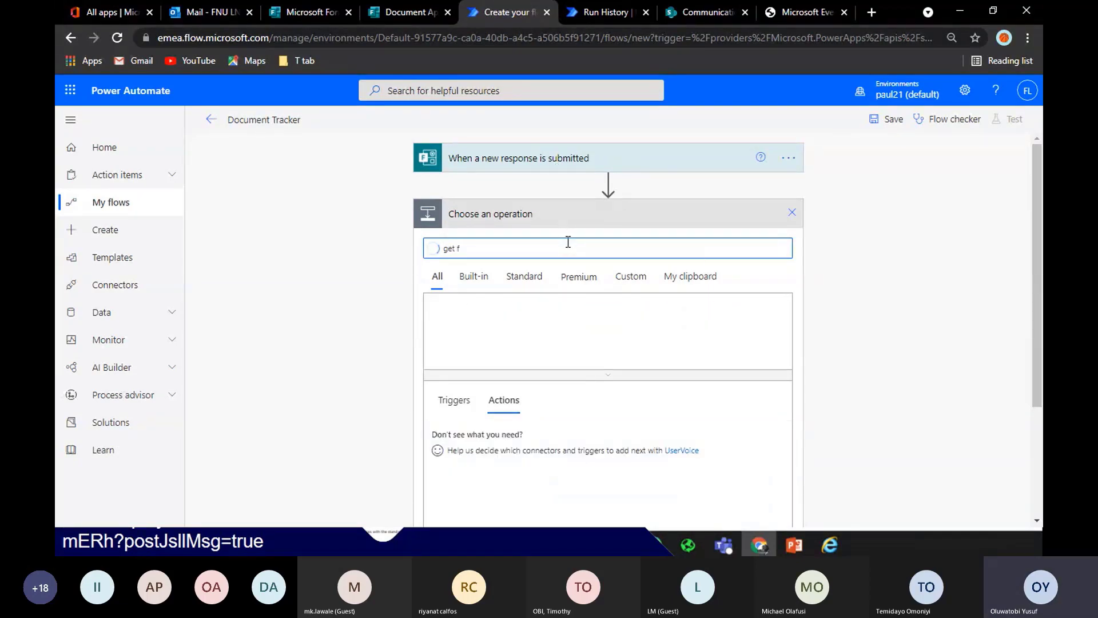
key(BackSpace)
text(res)
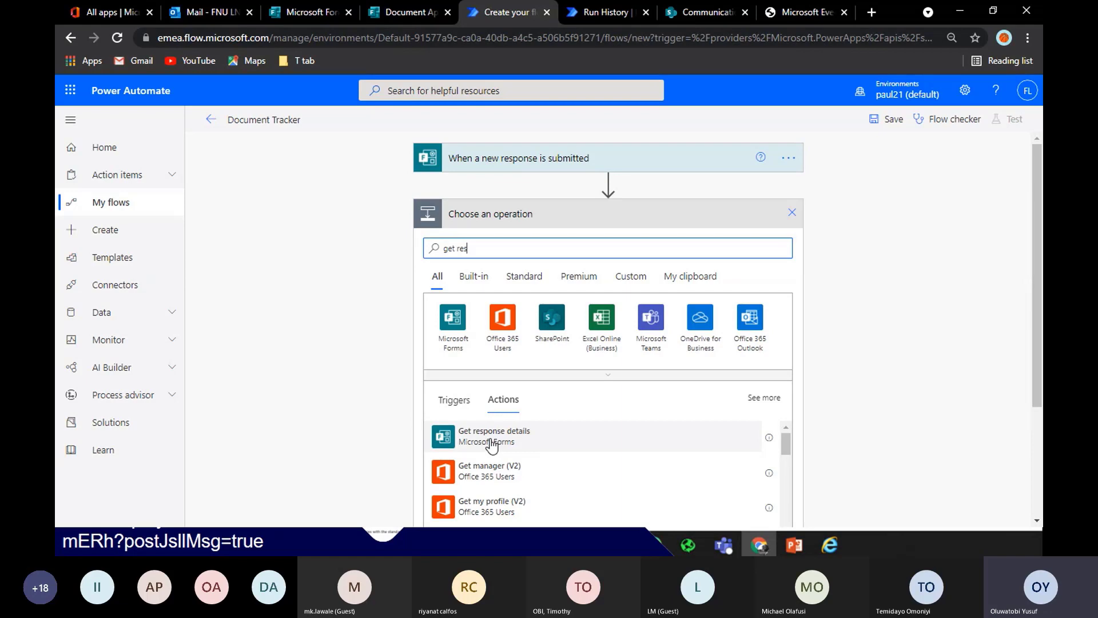
key(BackSpace)
key(BackSpace)
key(BackSpace)
key(BackSpace)
key(BackSpace)
key(BackSpace)
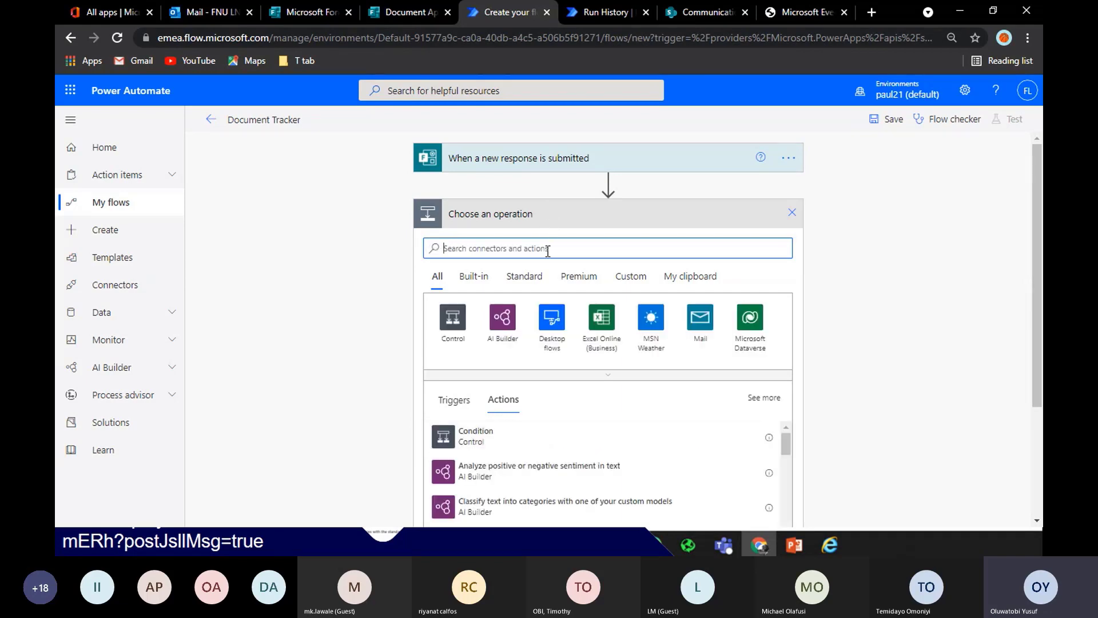
text(micros)
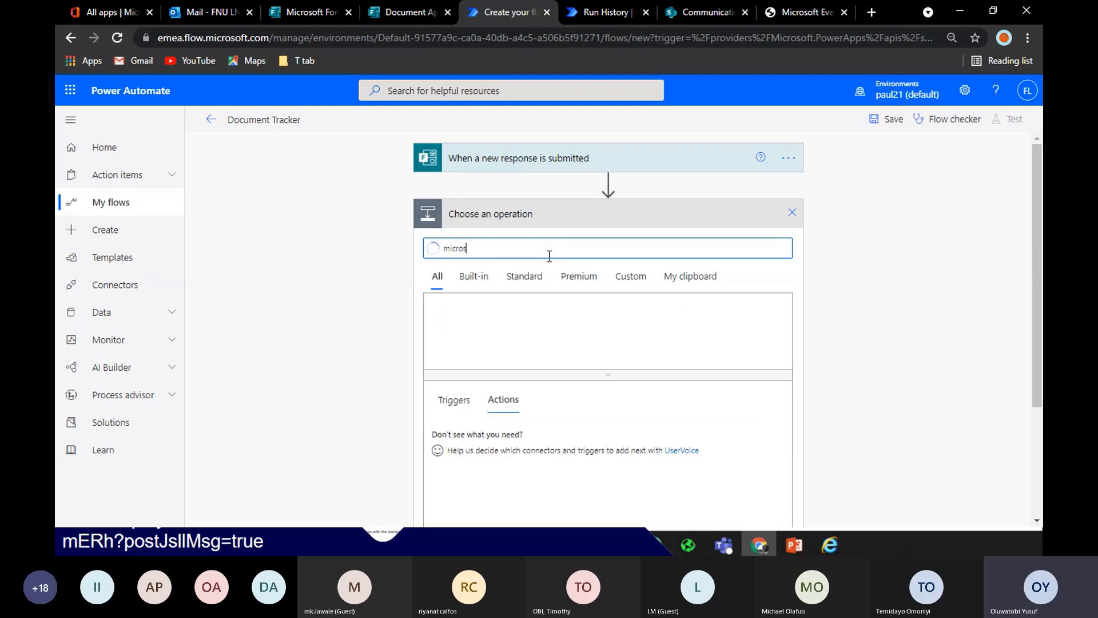
text(oft form)
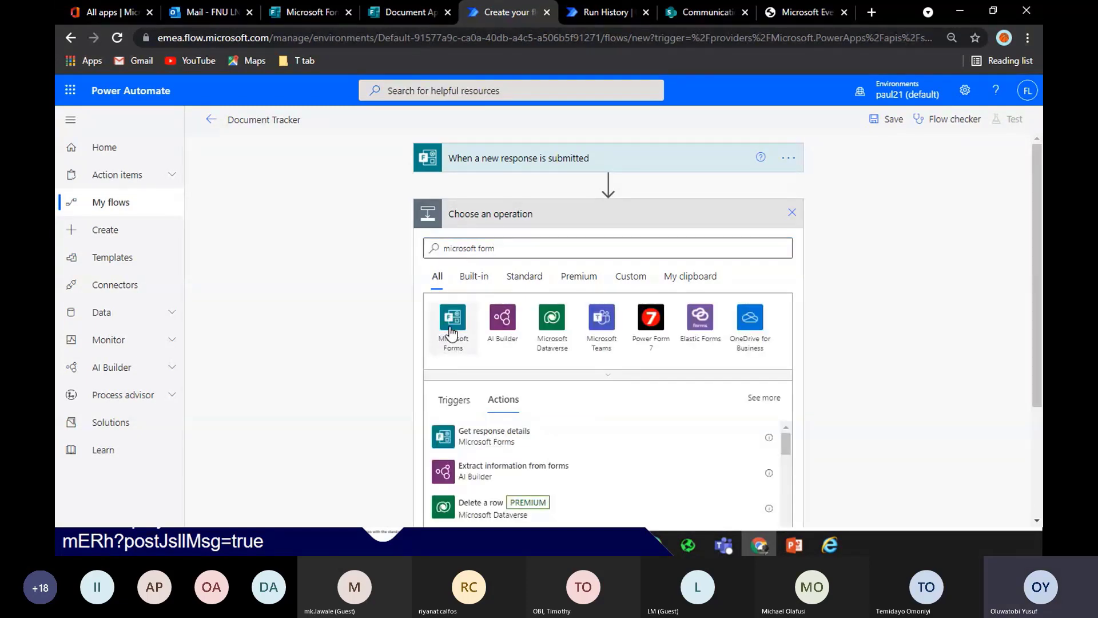
click(451, 328)
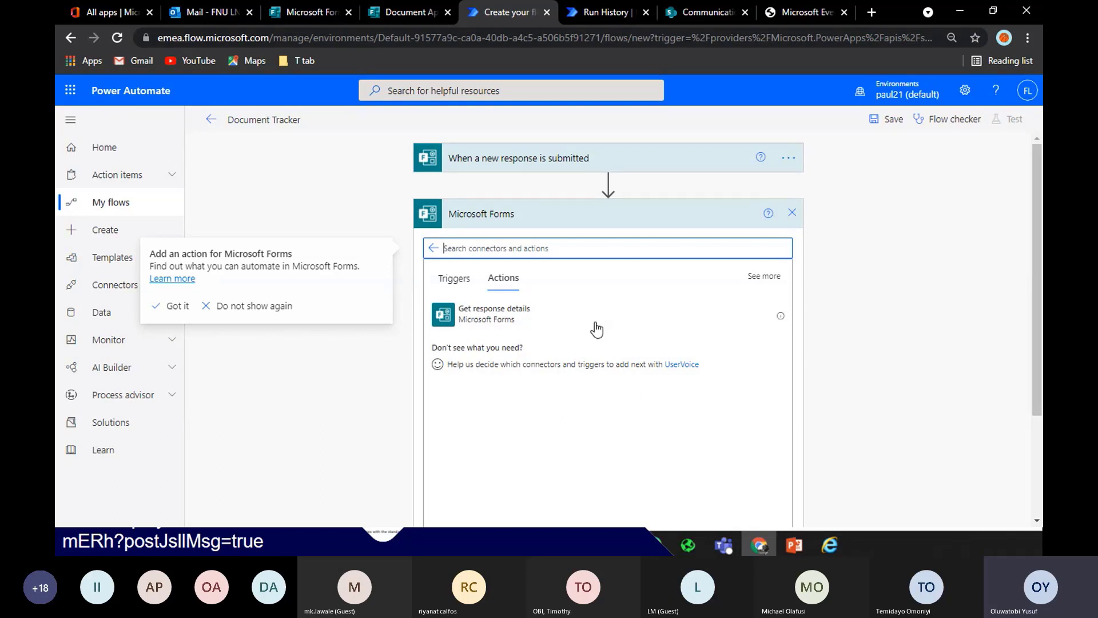
click(554, 318)
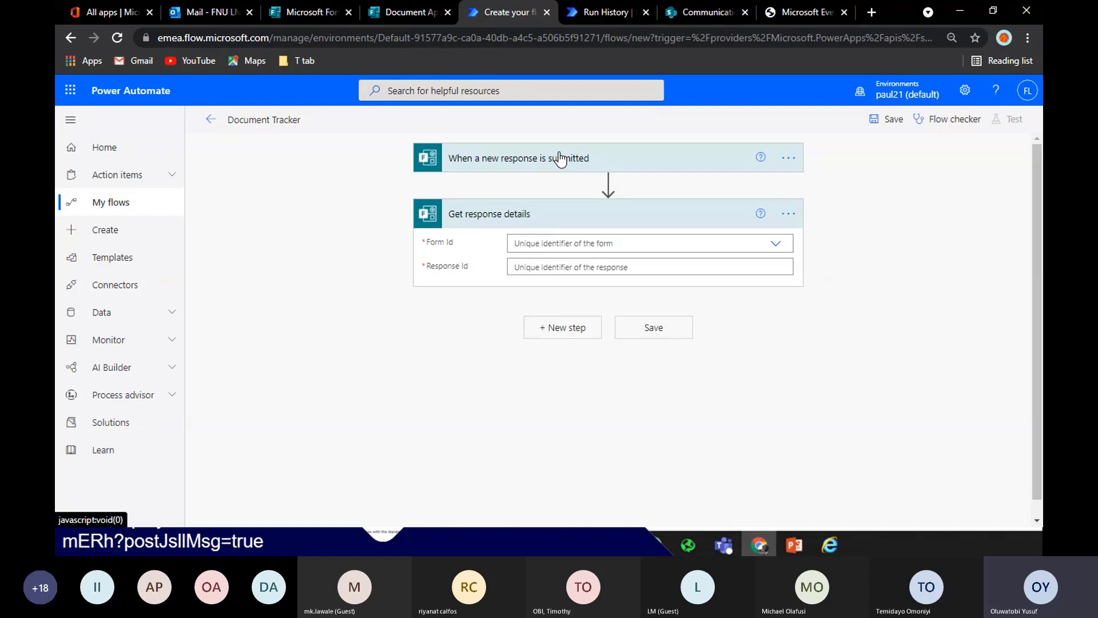
click(617, 245)
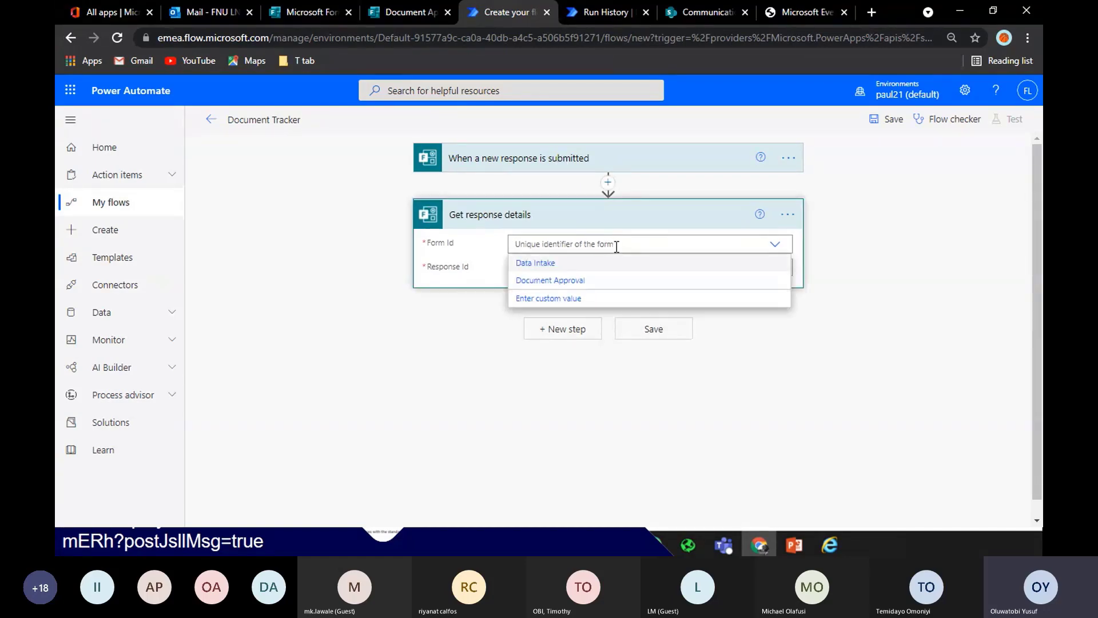
click(622, 280)
click(621, 275)
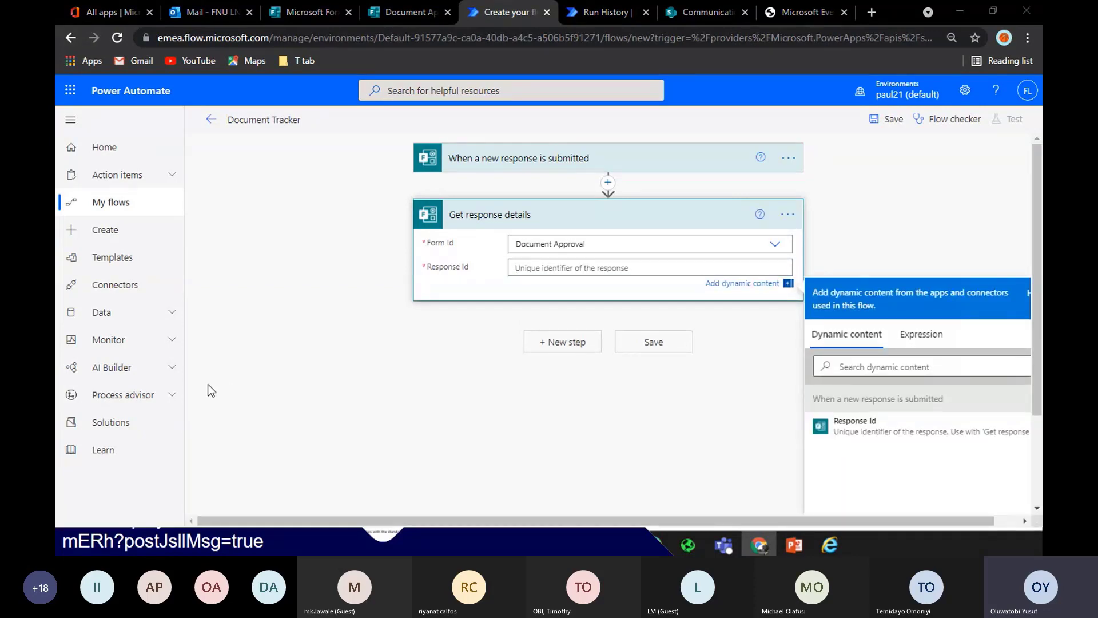
click(881, 430)
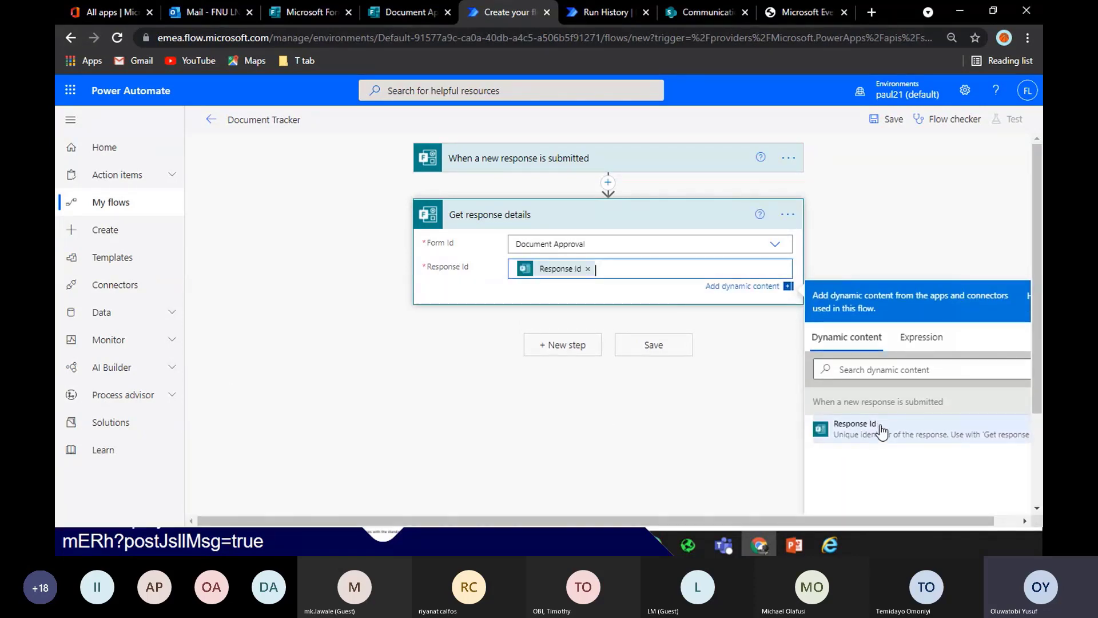
click(672, 217)
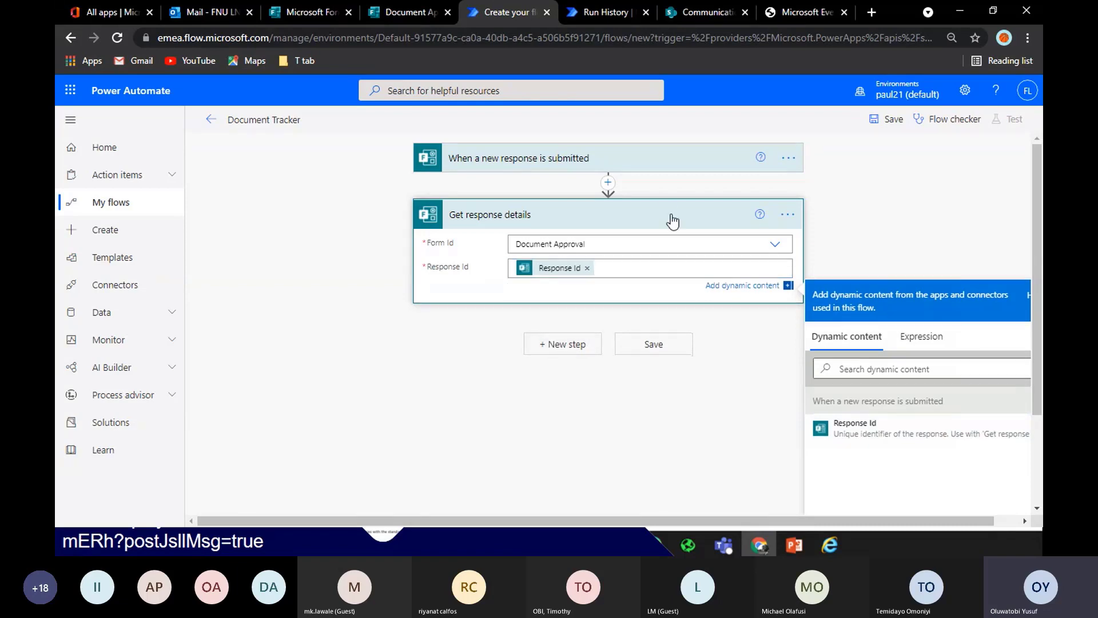
click(672, 222)
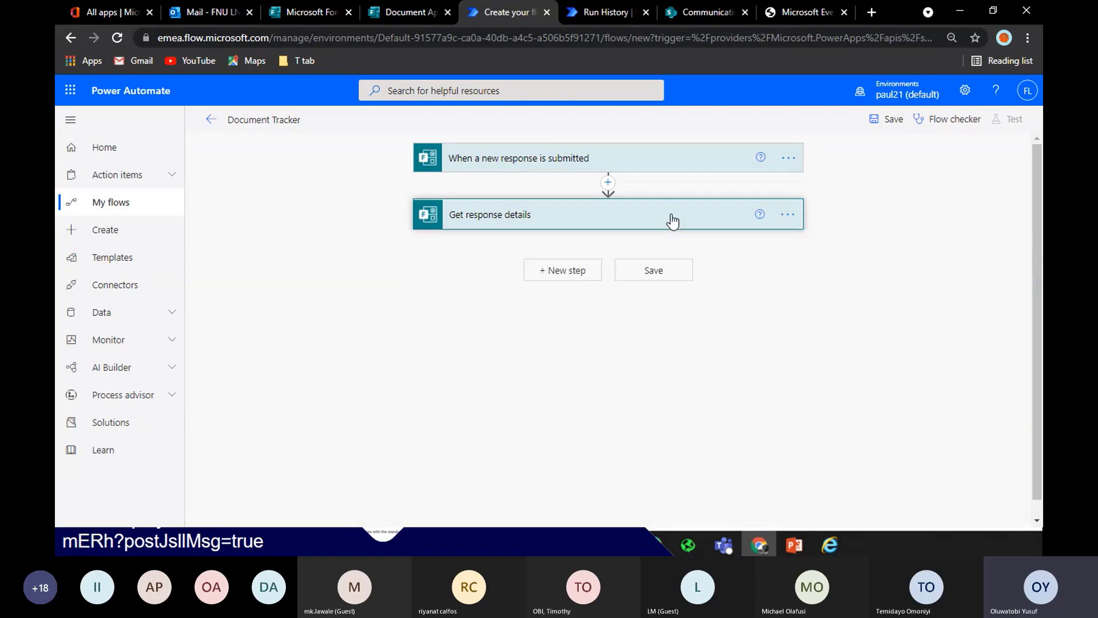
Add a Start and wait for an approval step of type Approve/Reject - First to respond
click(592, 274)
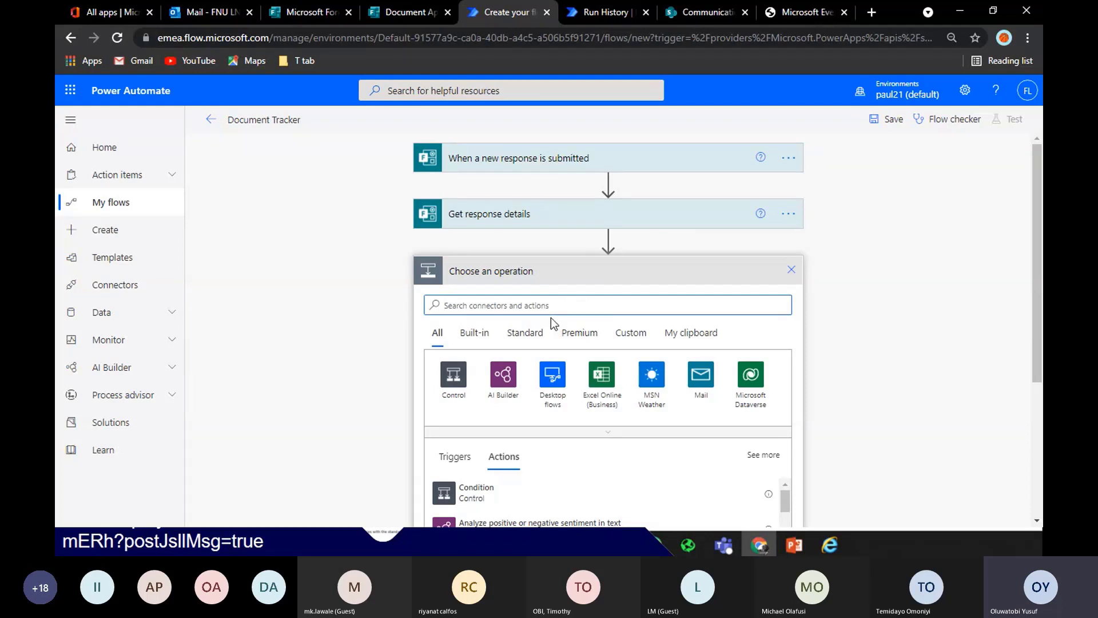
text(start)
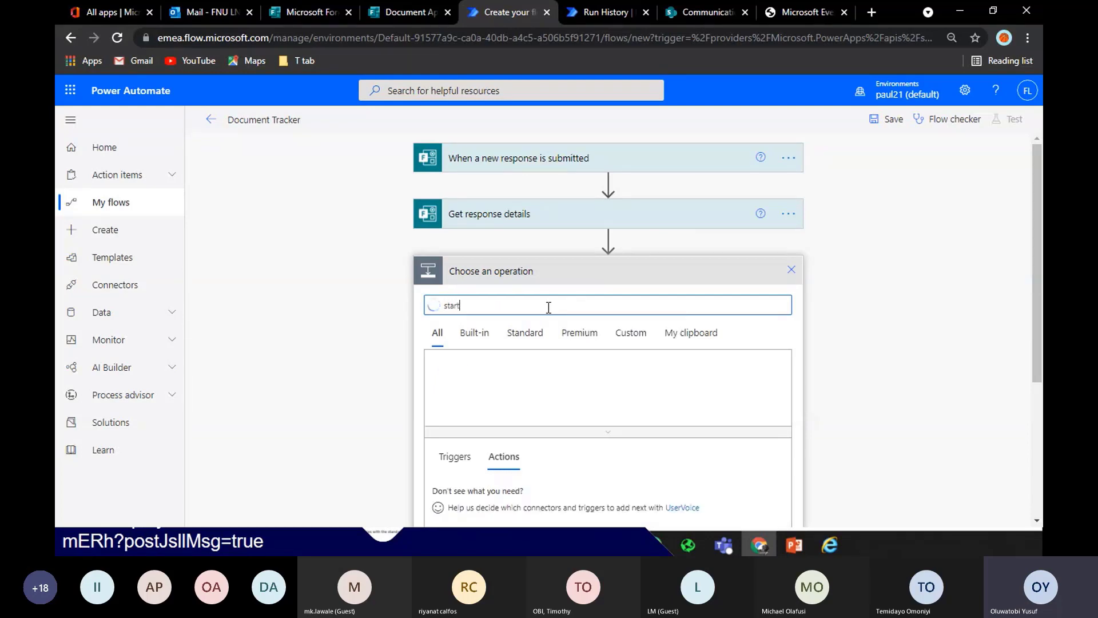
text( and wait)
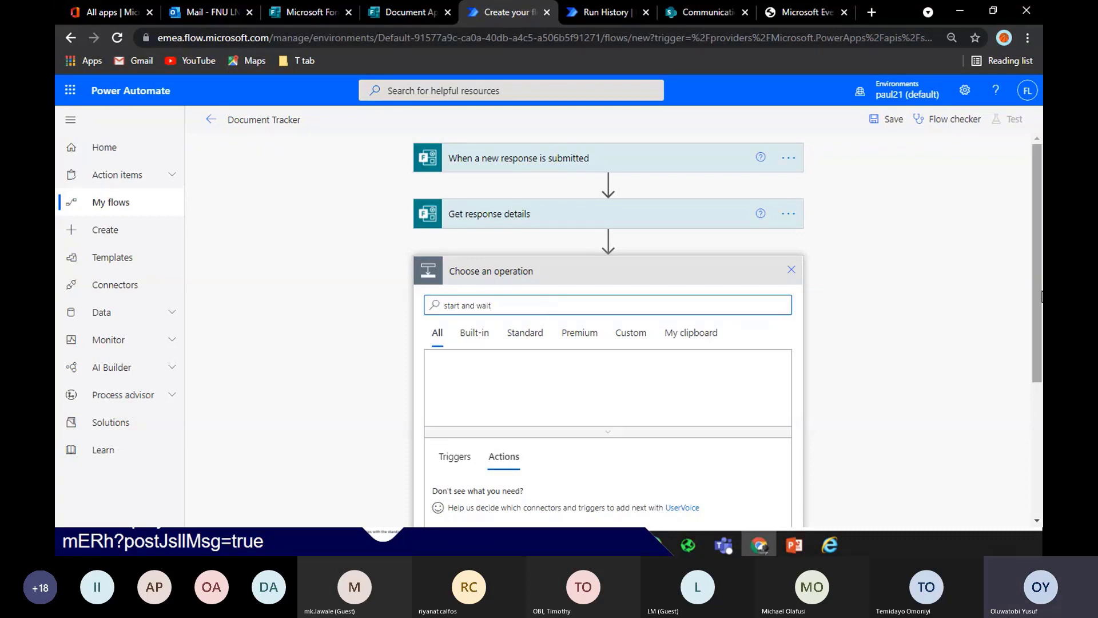
drag(1040, 303, 1042, 330)
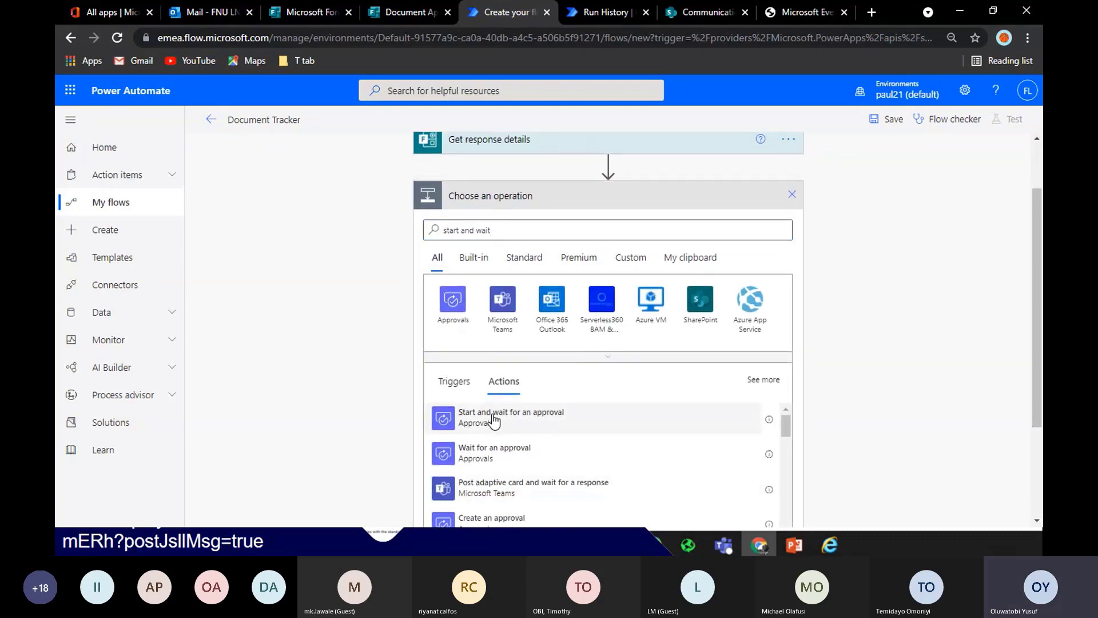
click(493, 420)
click(669, 282)
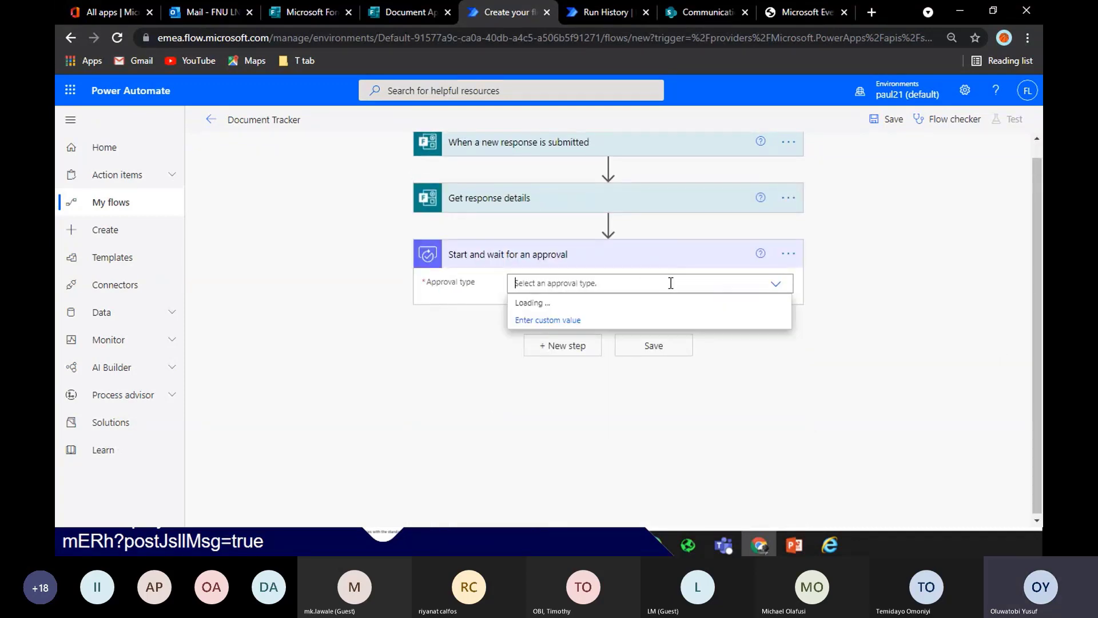
click(595, 322)
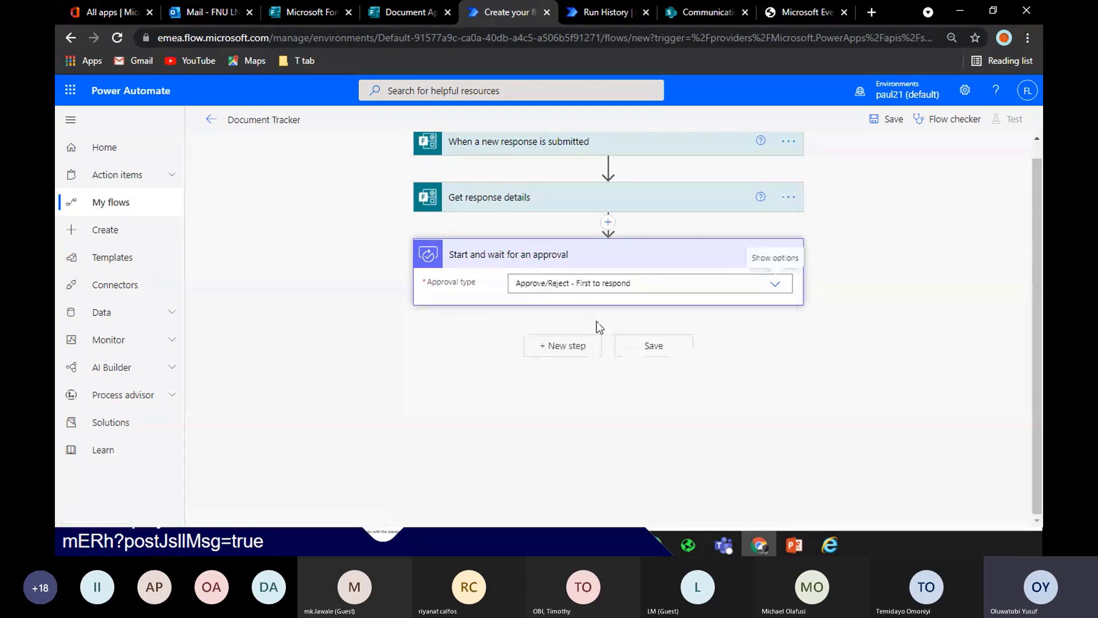
Title the approval 'Document Approval for' followed by the respondent's Name
click(585, 307)
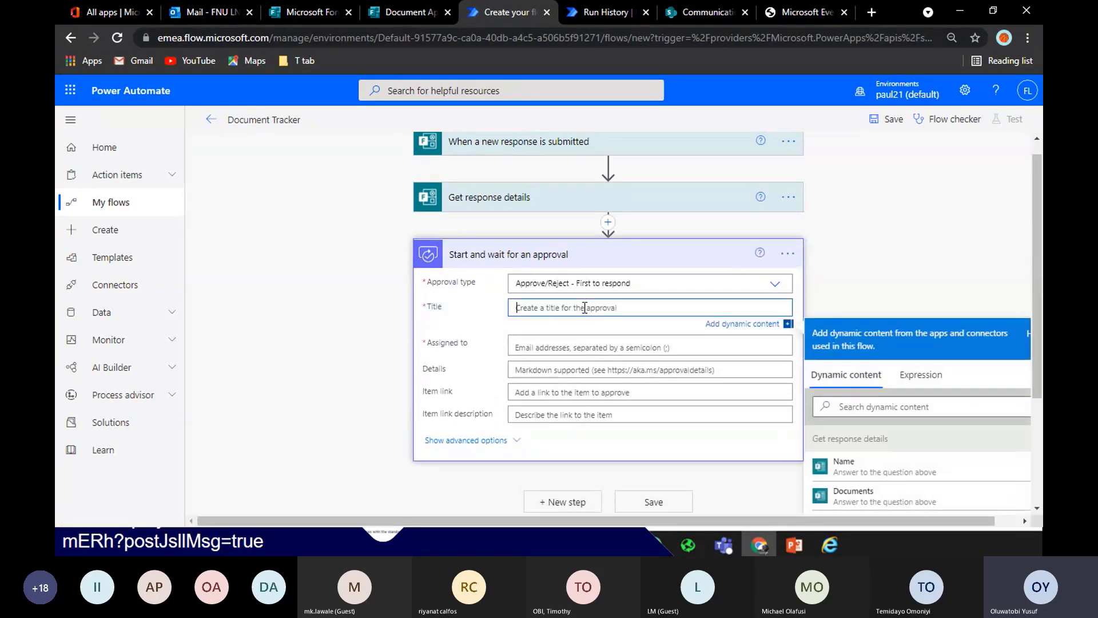
text(D)
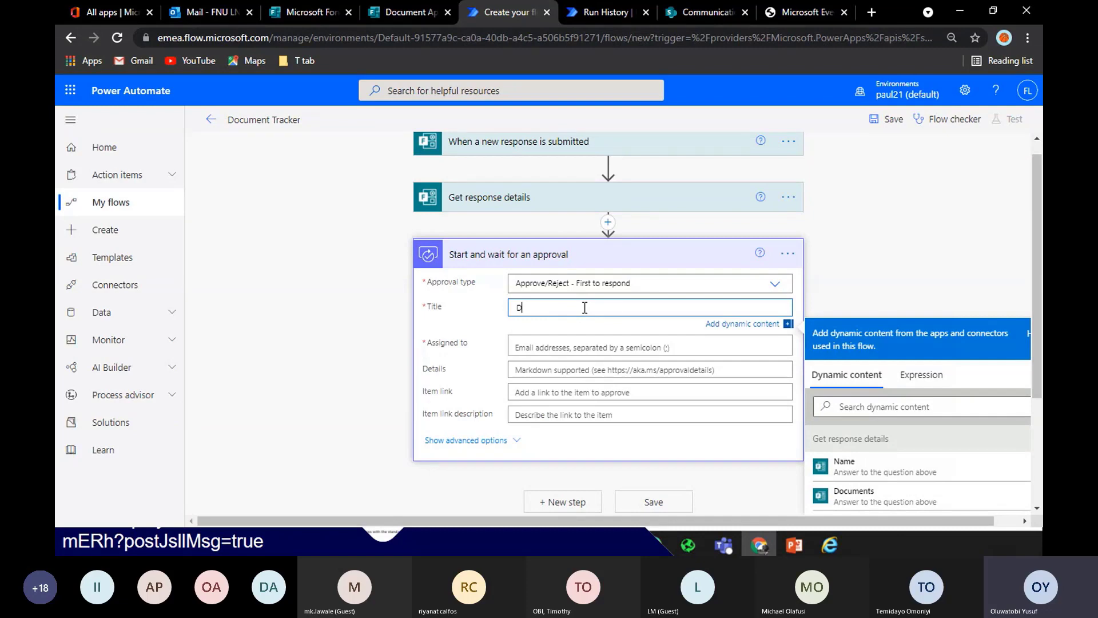
text(ocument Approval fpor)
key(BackSpace)
key(BackSpace)
key(BackSpace)
key(BackSpace)
text(for)
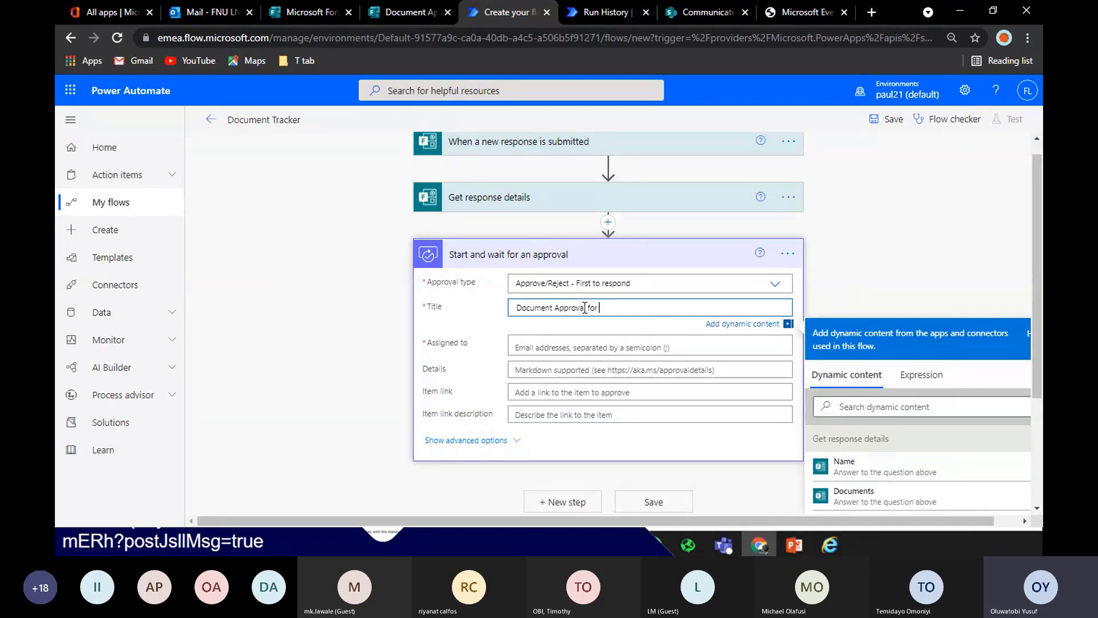
click(881, 464)
Assign the approval to the chosen approver and show its advanced options
click(527, 350)
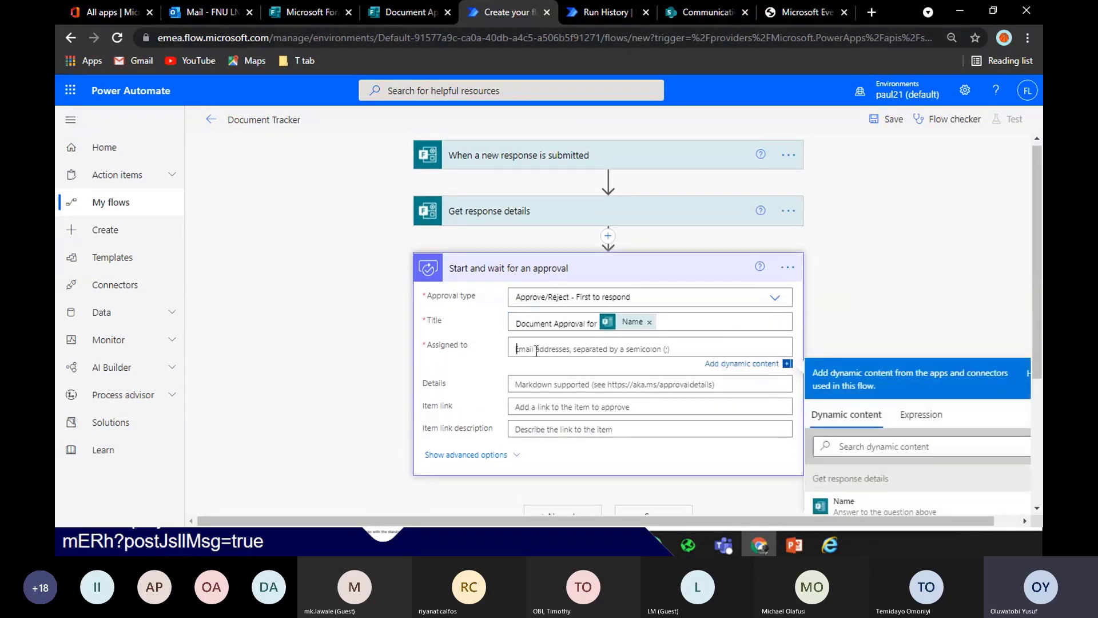
text(oluwa)
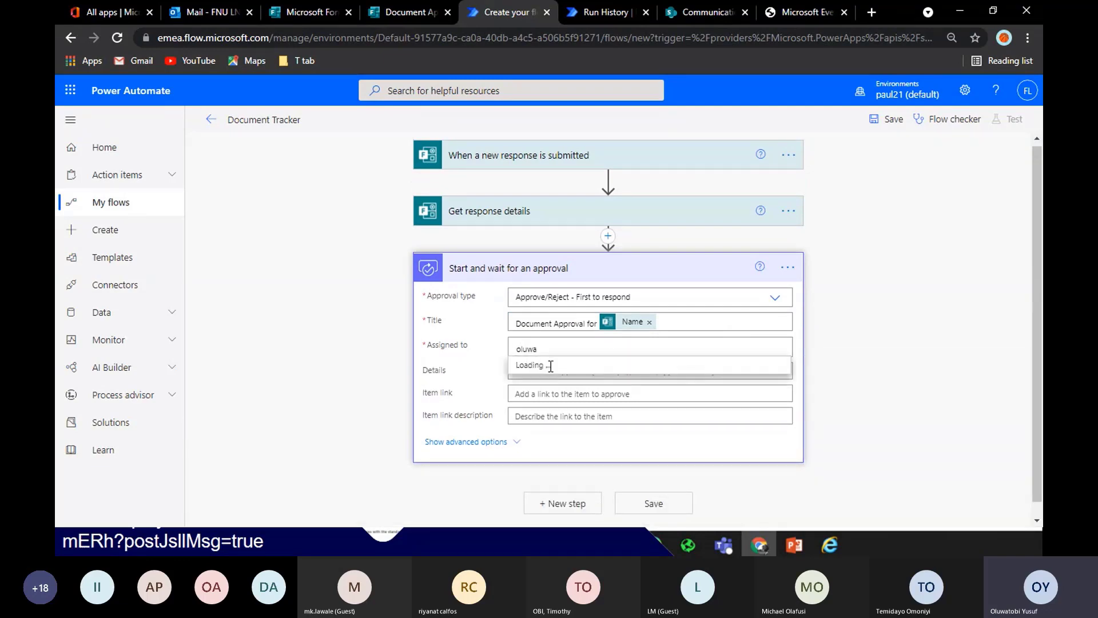
click(575, 370)
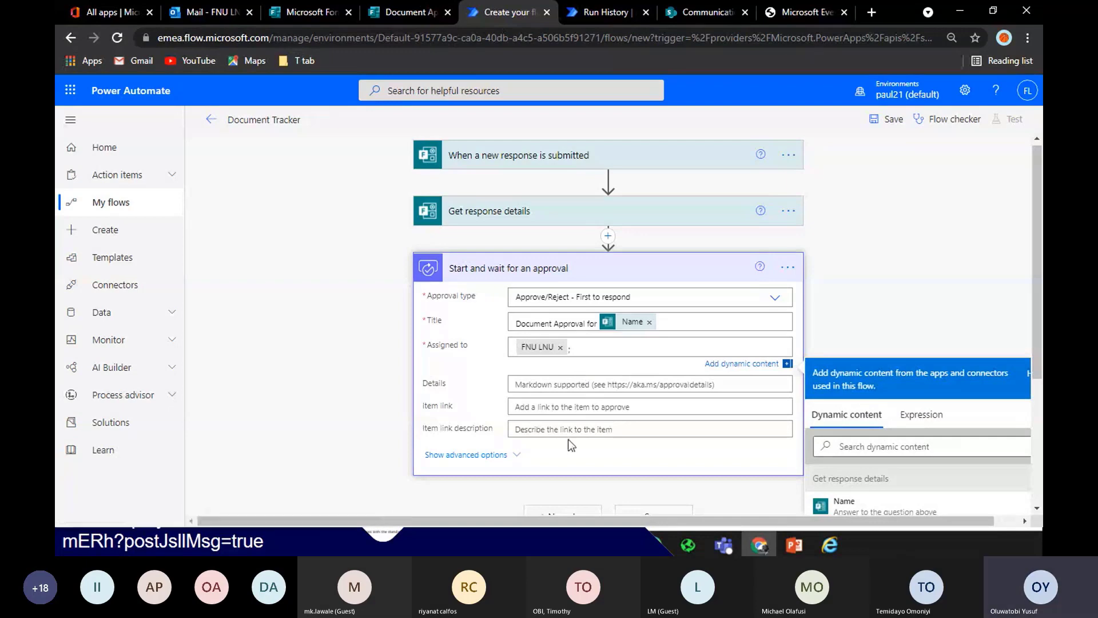
click(475, 454)
scroll(1041, 347, down, 1)
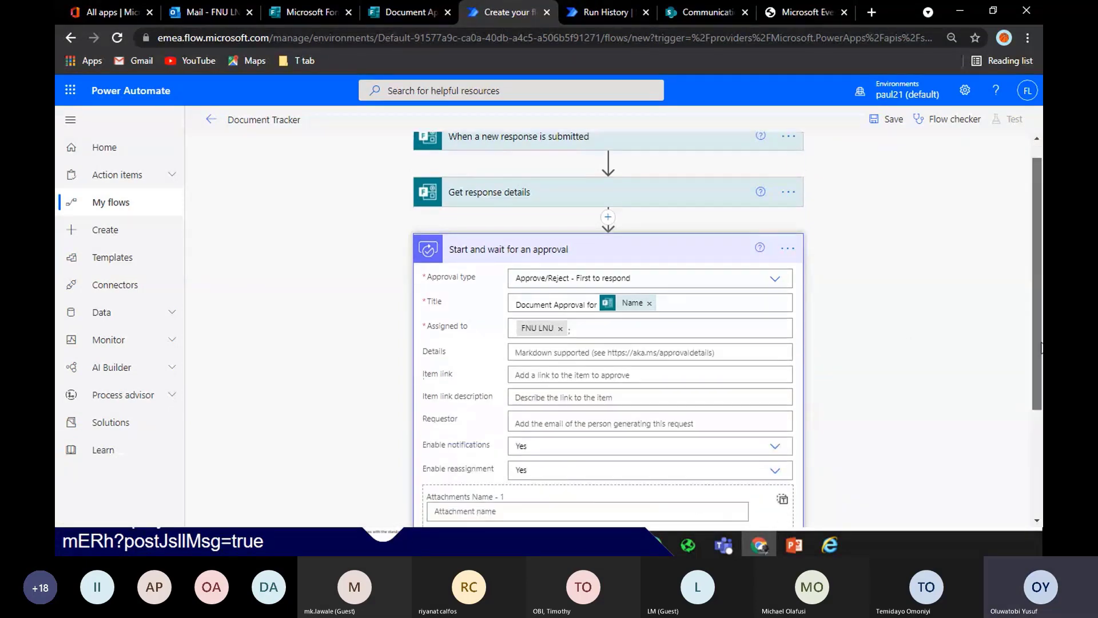
scroll(1041, 348, down, 3)
scroll(1042, 261, up, 3)
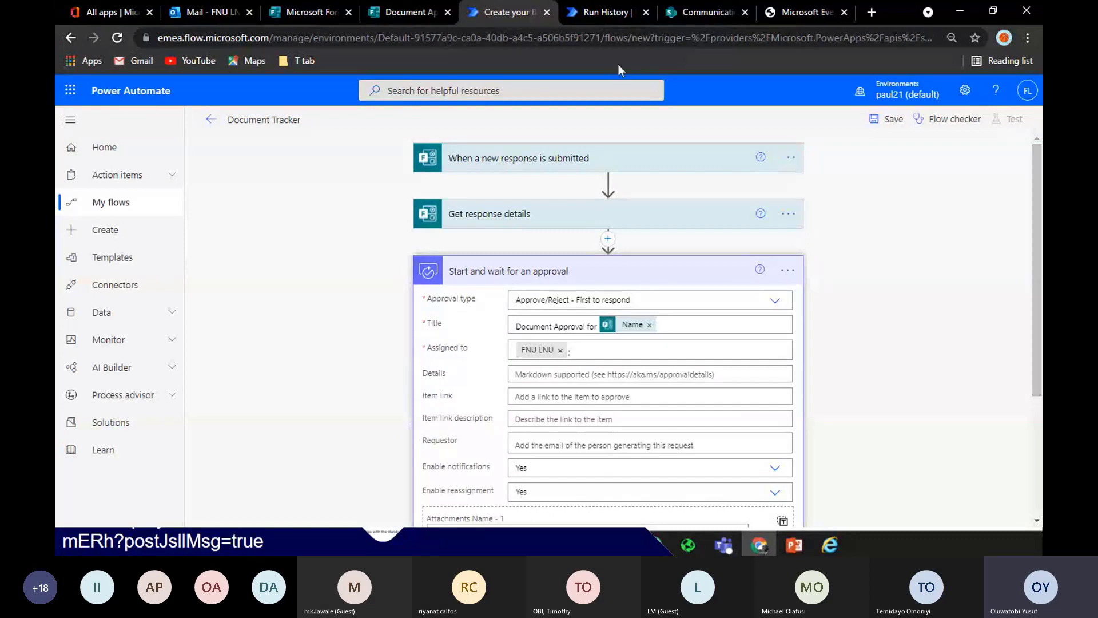
Collapse the approval step, cancel the new-step picker, and switch to the Document Approval form tab
click(421, 14)
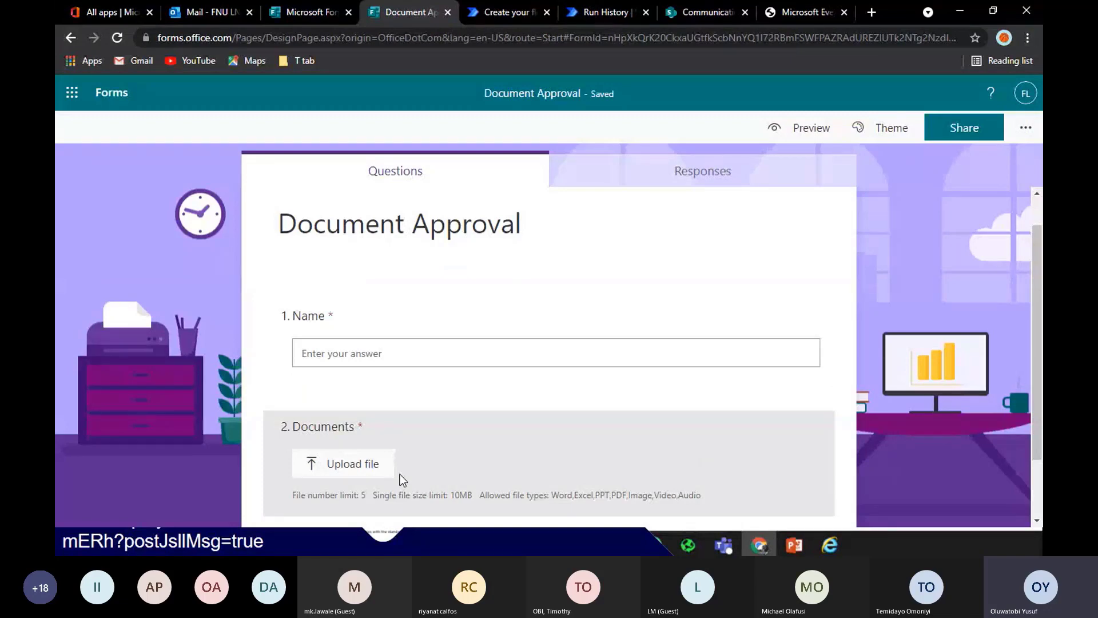
click(483, 13)
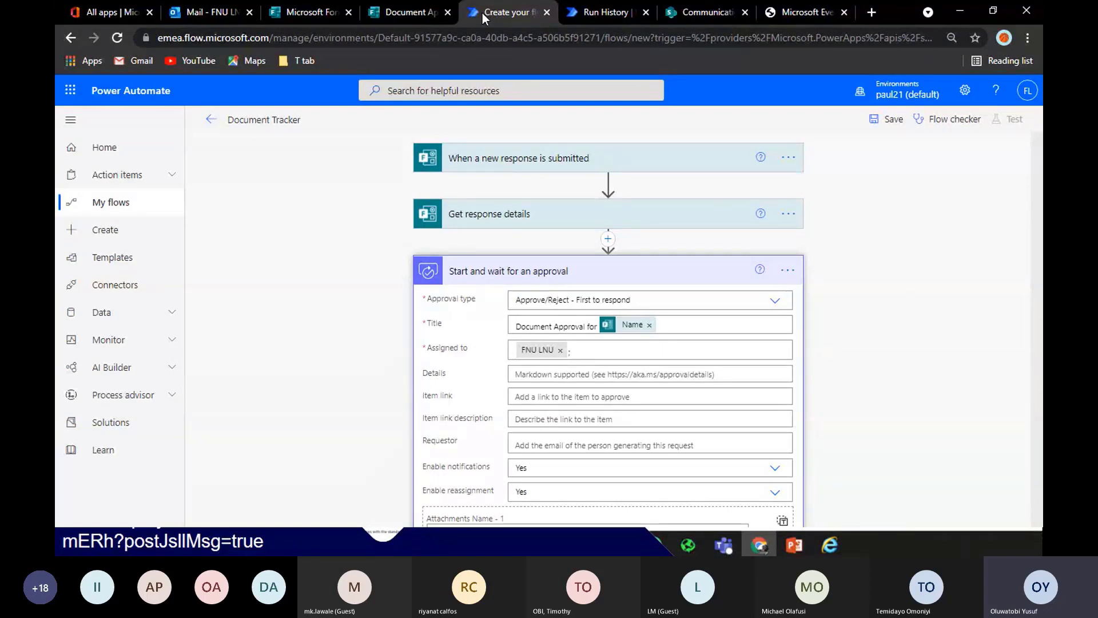
click(610, 275)
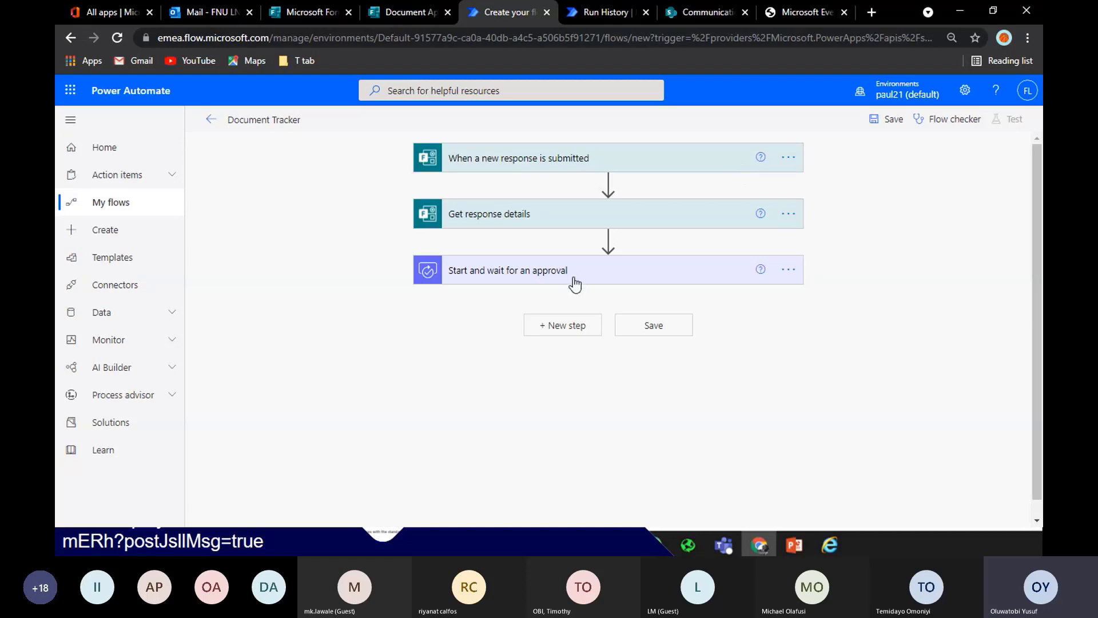
click(581, 332)
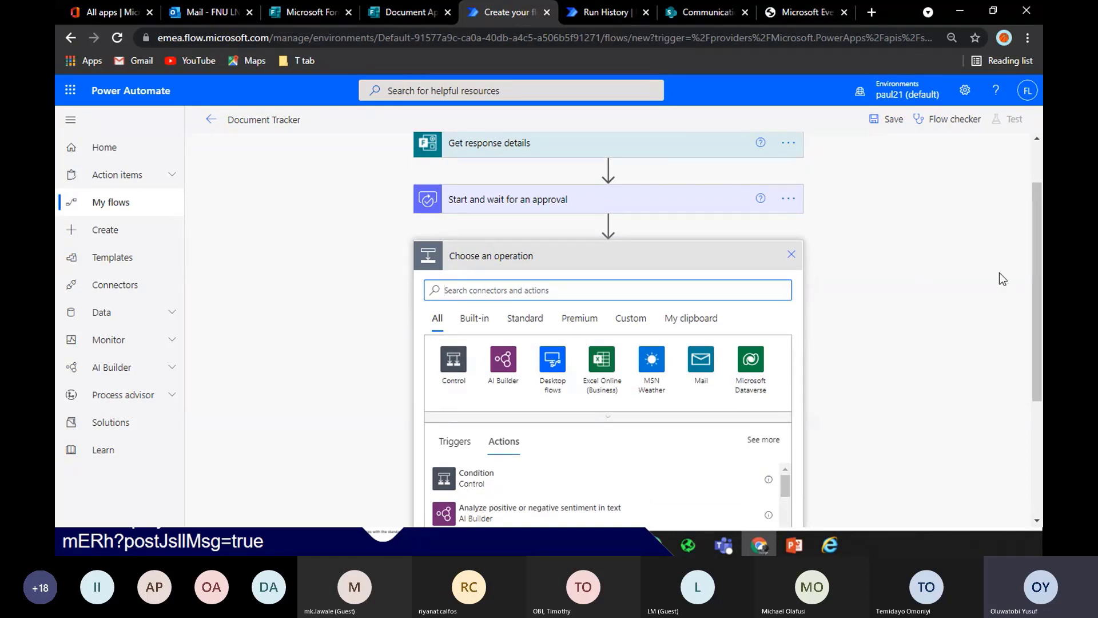
click(786, 254)
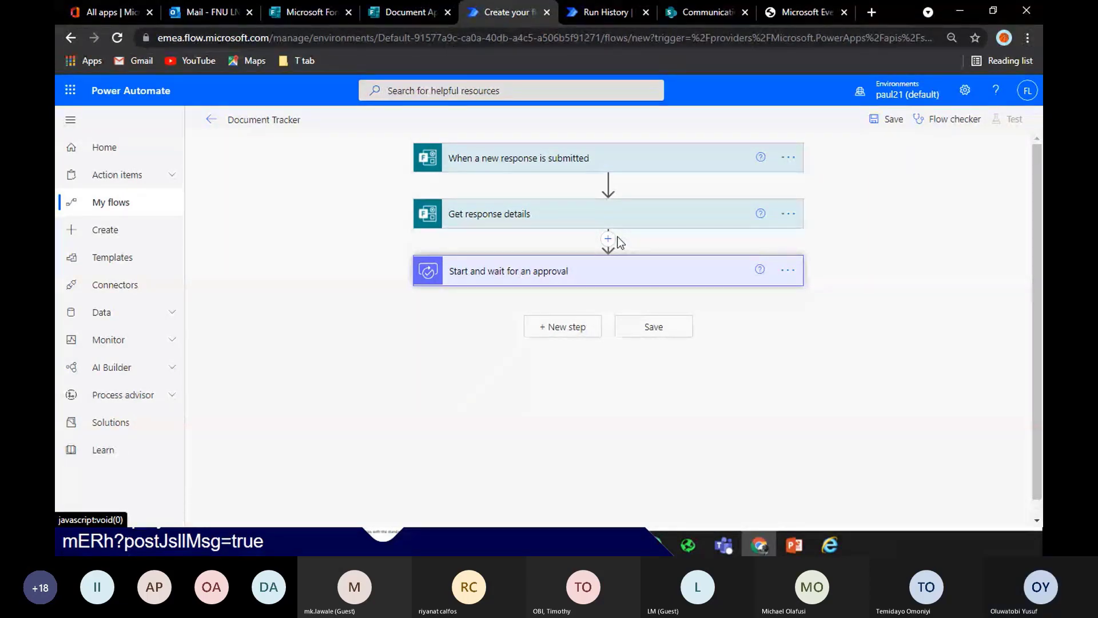
click(626, 280)
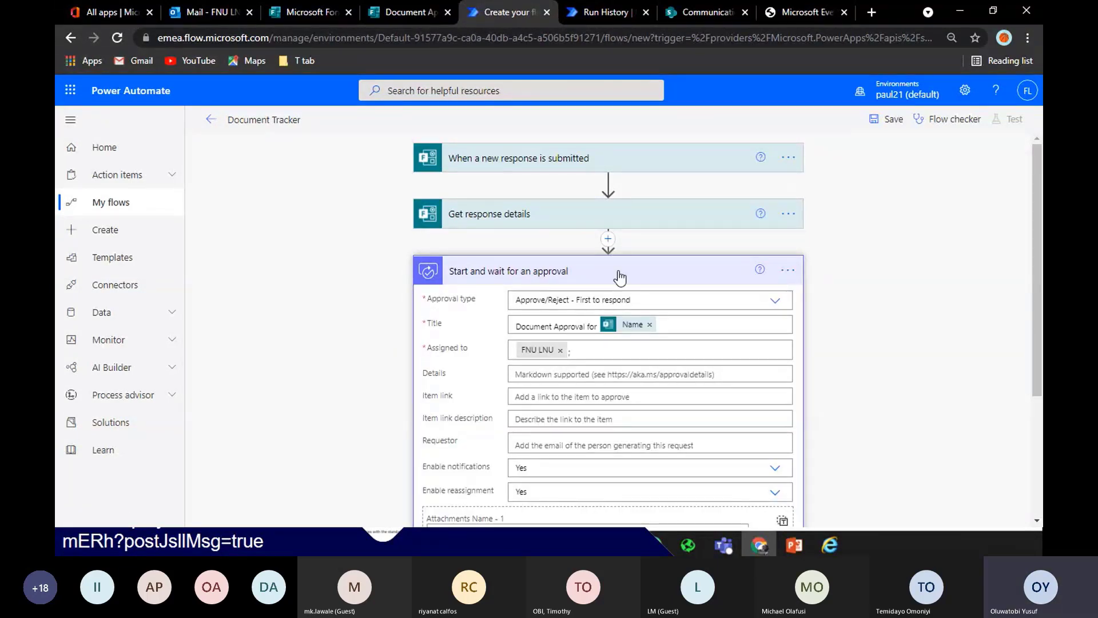
click(620, 278)
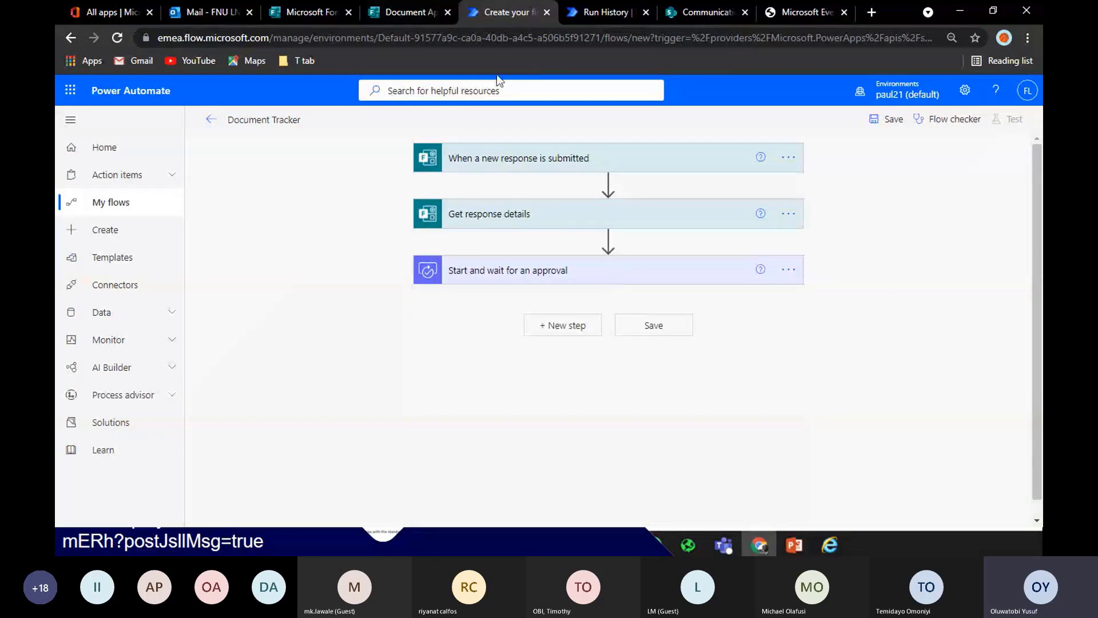
click(417, 20)
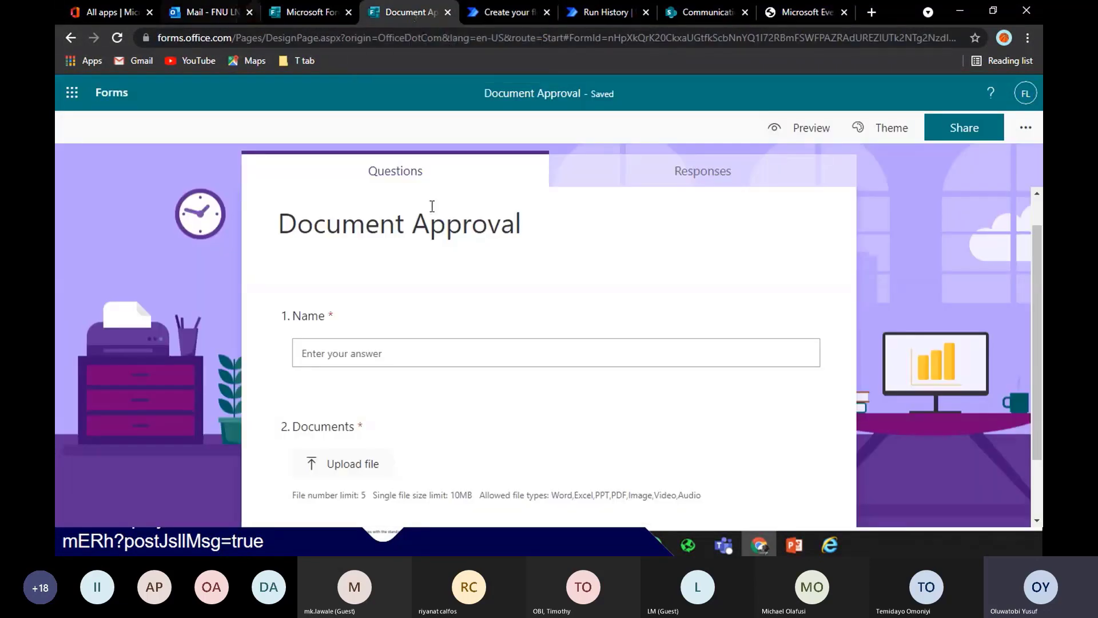
Preview the form and enter a respondent's name in the Name answer
click(827, 135)
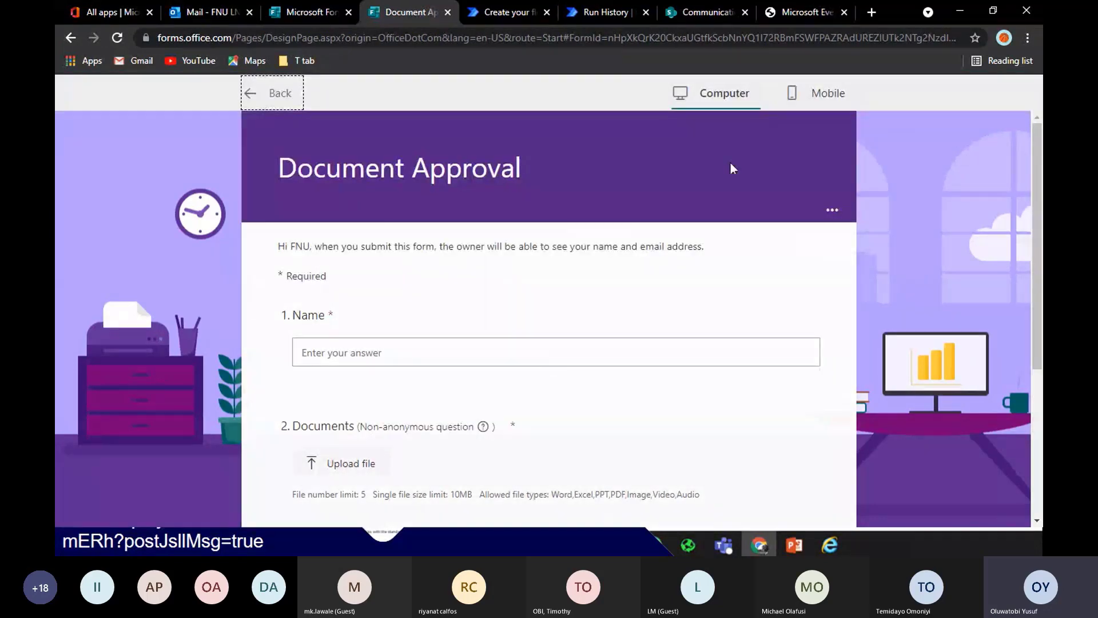
click(489, 356)
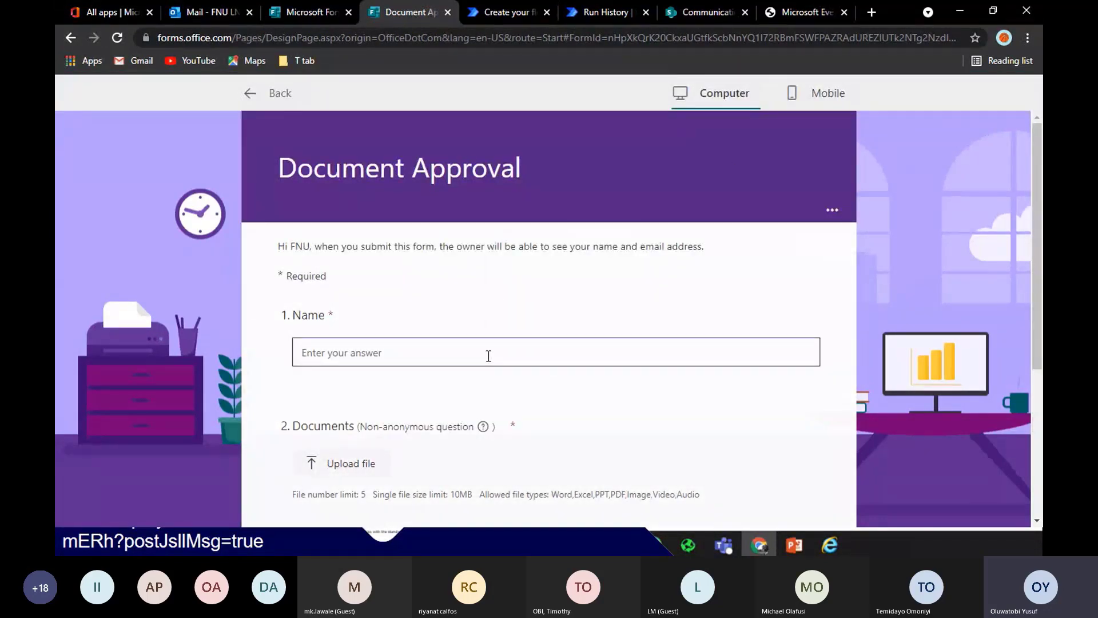
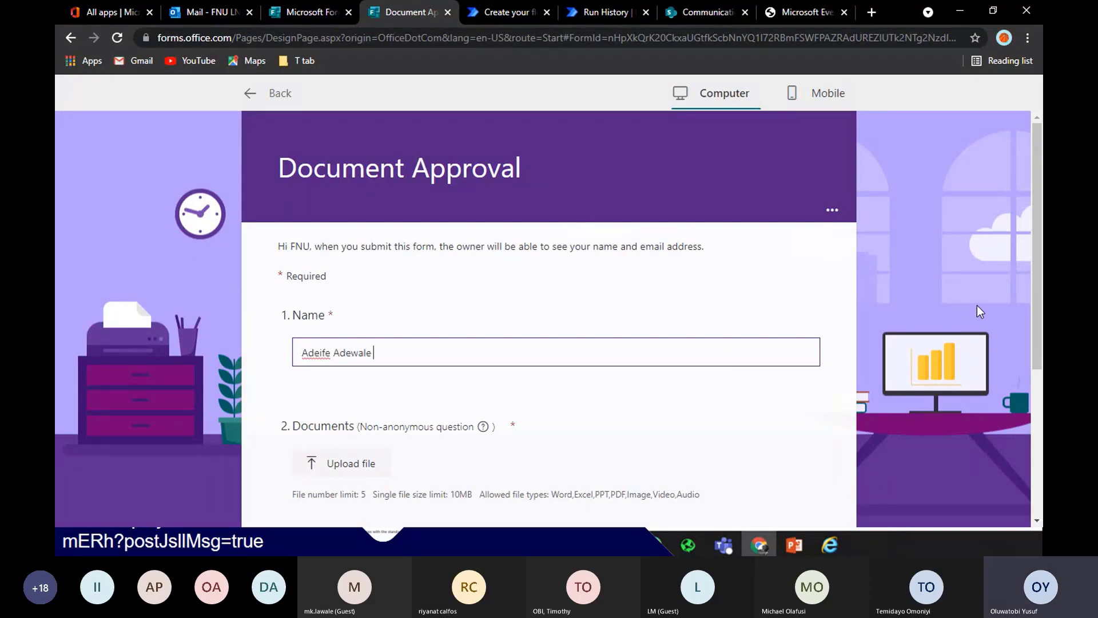
scroll(997, 309, down, 2)
scroll(336, 251, down, 2)
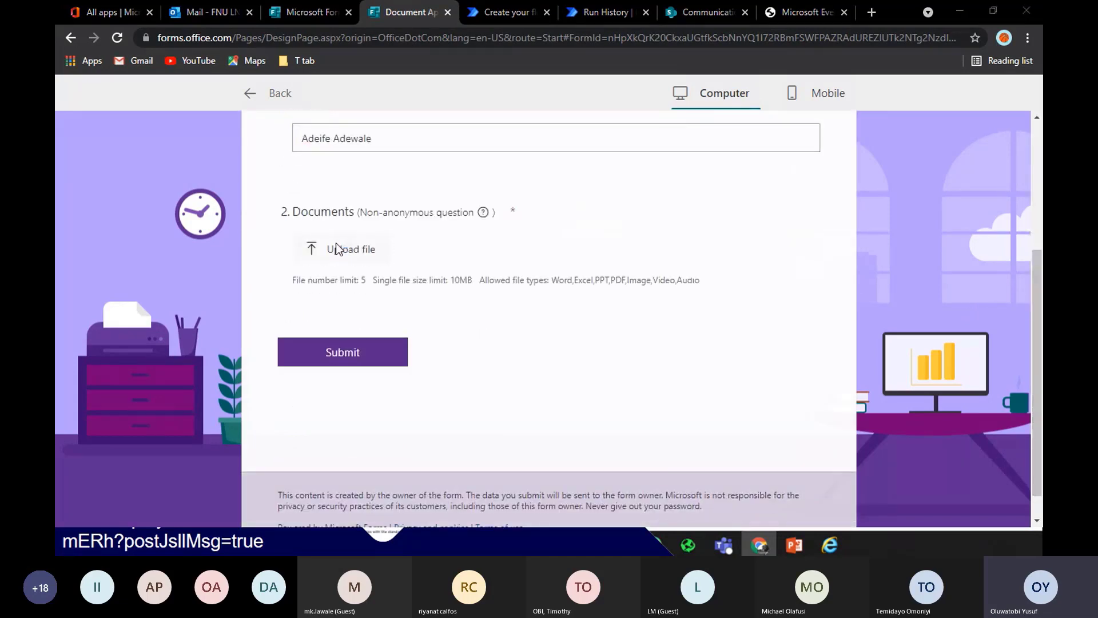
Upload sequenc.xlsx from Downloads, submit the test response, and return to the Document Tracker flow
click(336, 248)
click(218, 40)
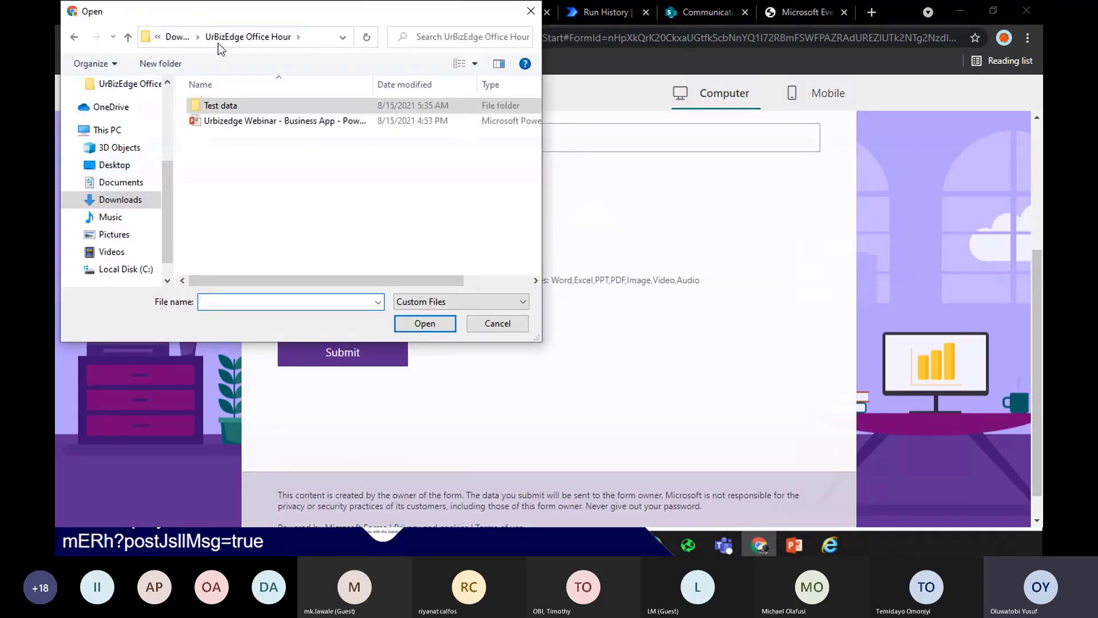
click(177, 37)
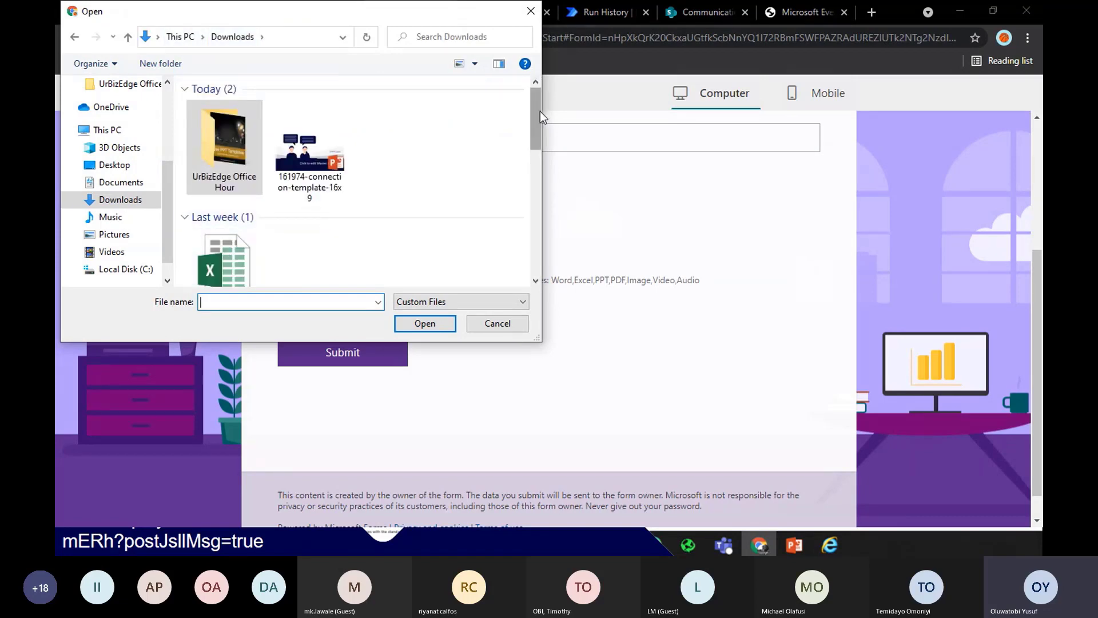
click(217, 236)
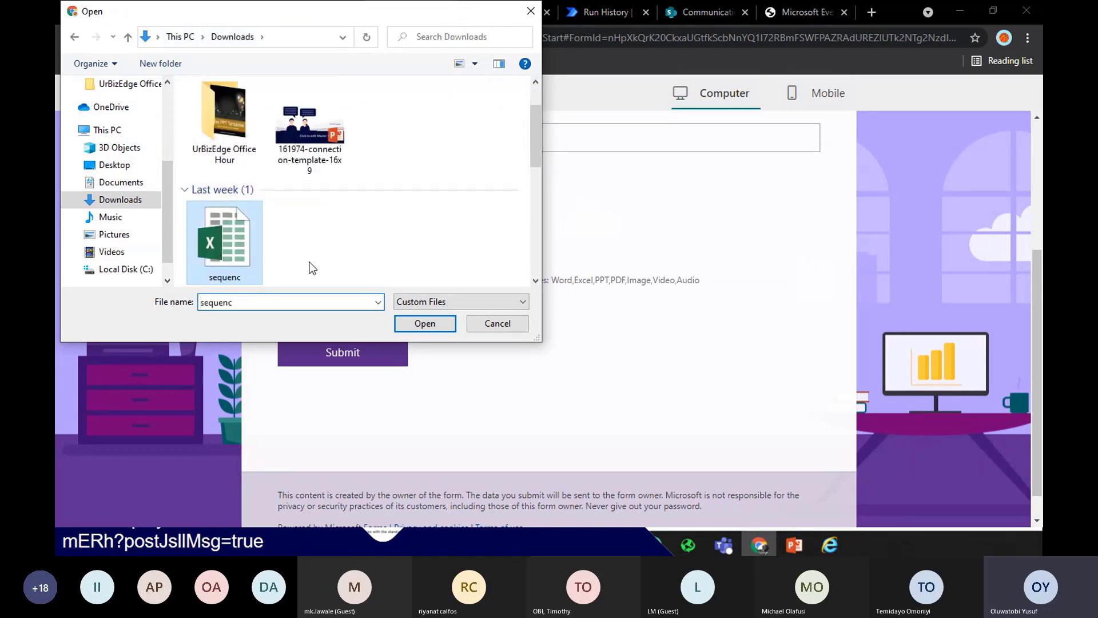
click(422, 322)
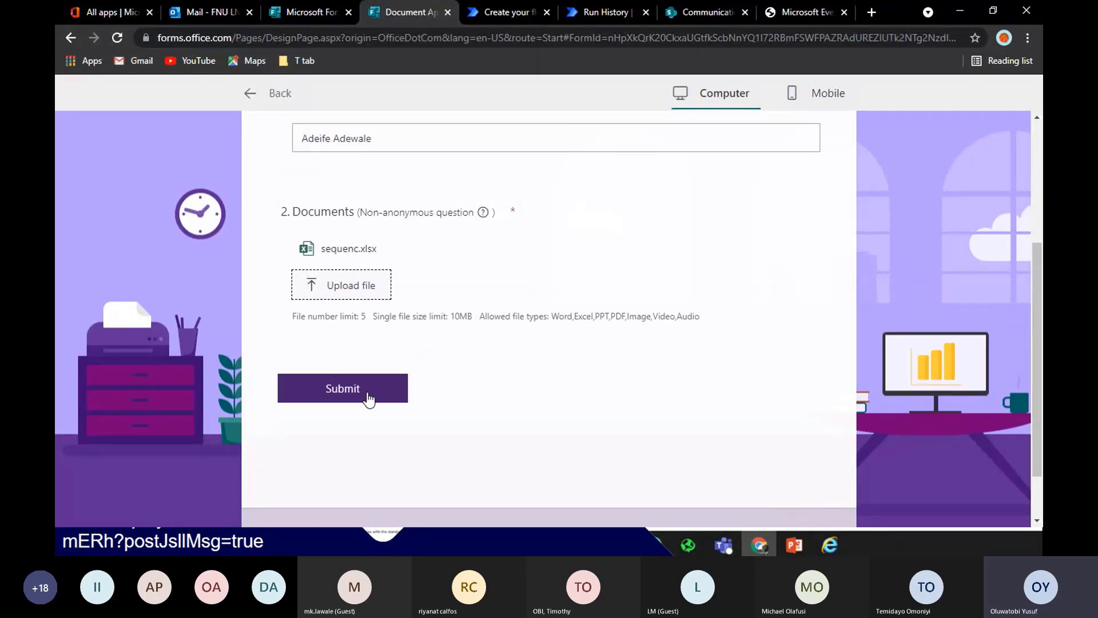
click(369, 399)
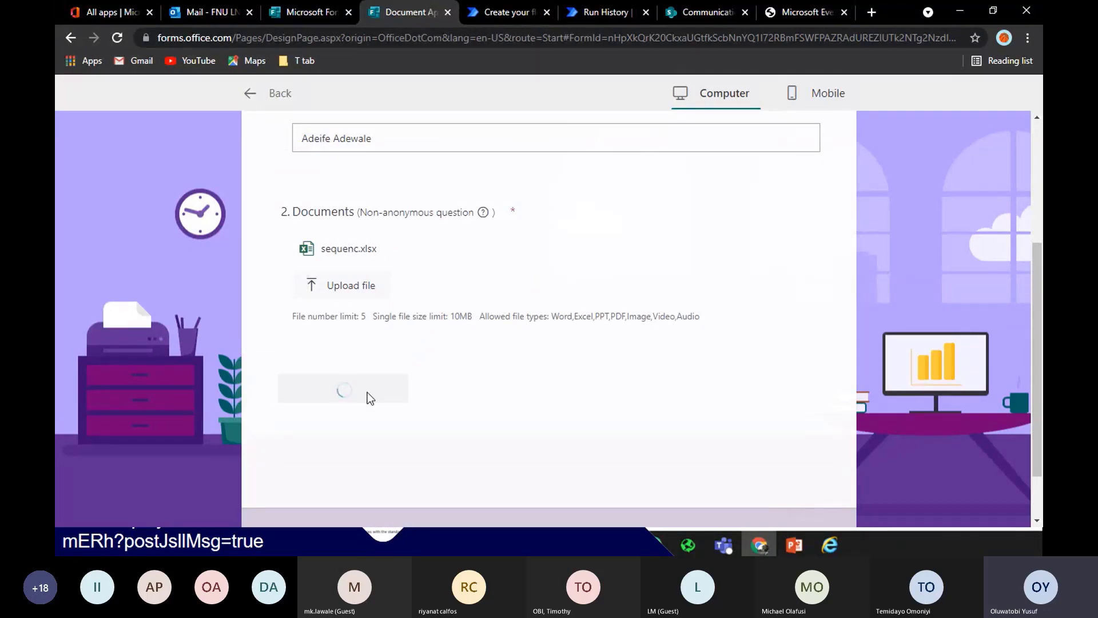
click(252, 95)
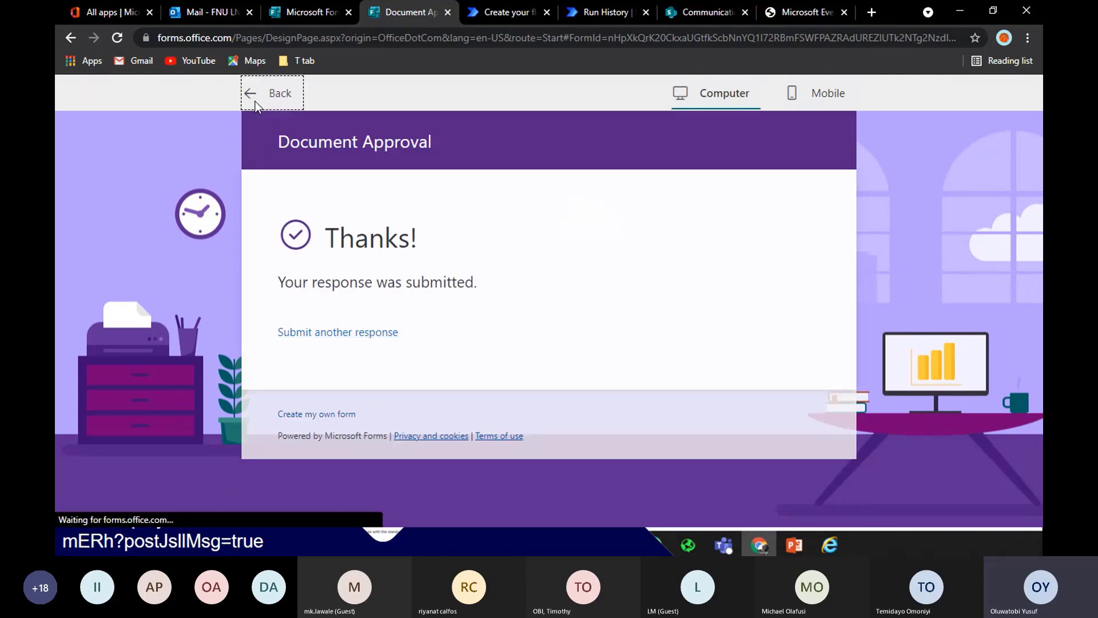
click(516, 12)
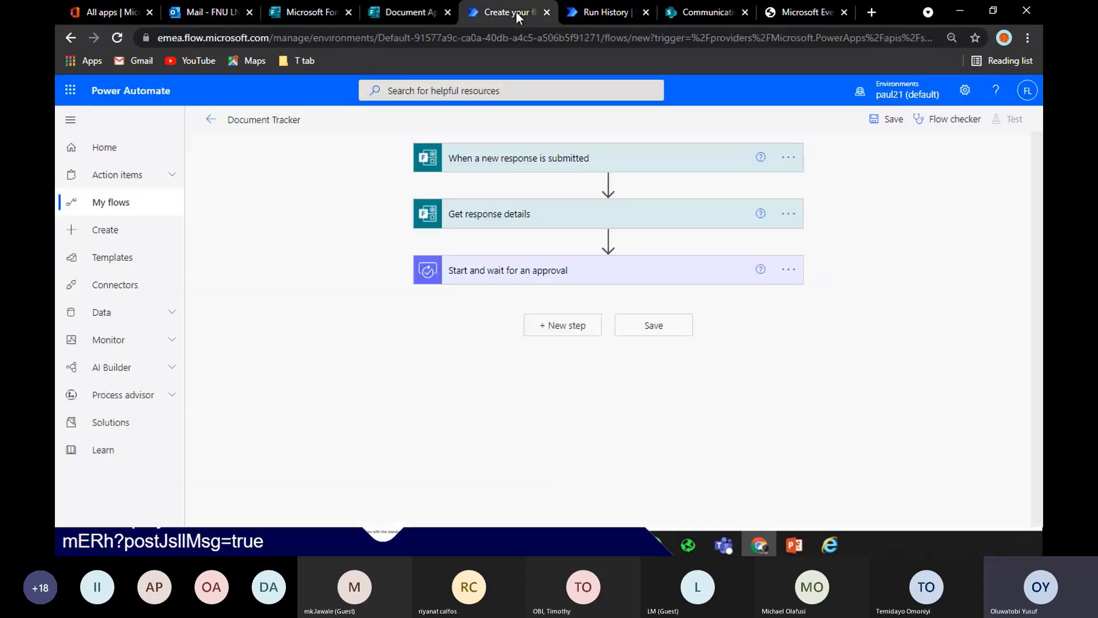
Save the Document Tracker flow and reload its details page
click(211, 119)
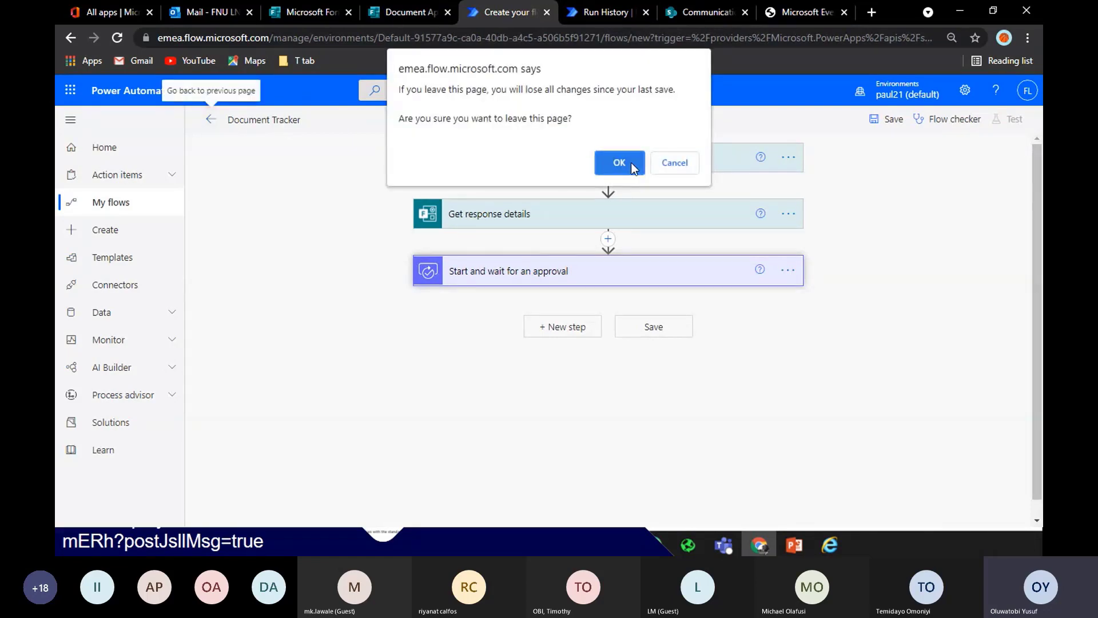
click(630, 162)
click(888, 120)
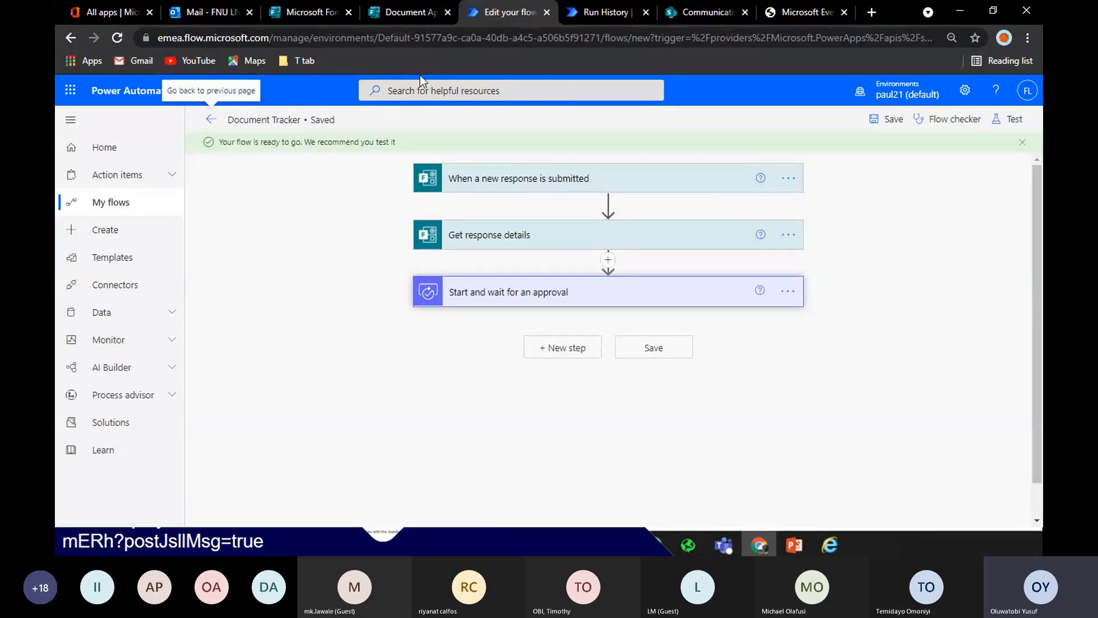
click(216, 119)
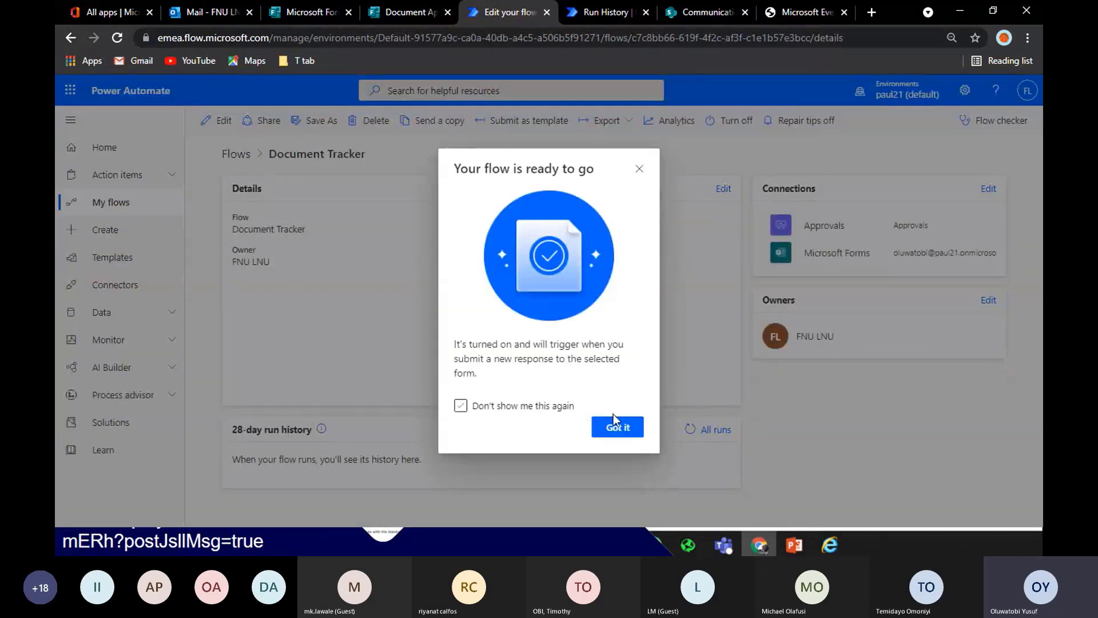
click(615, 424)
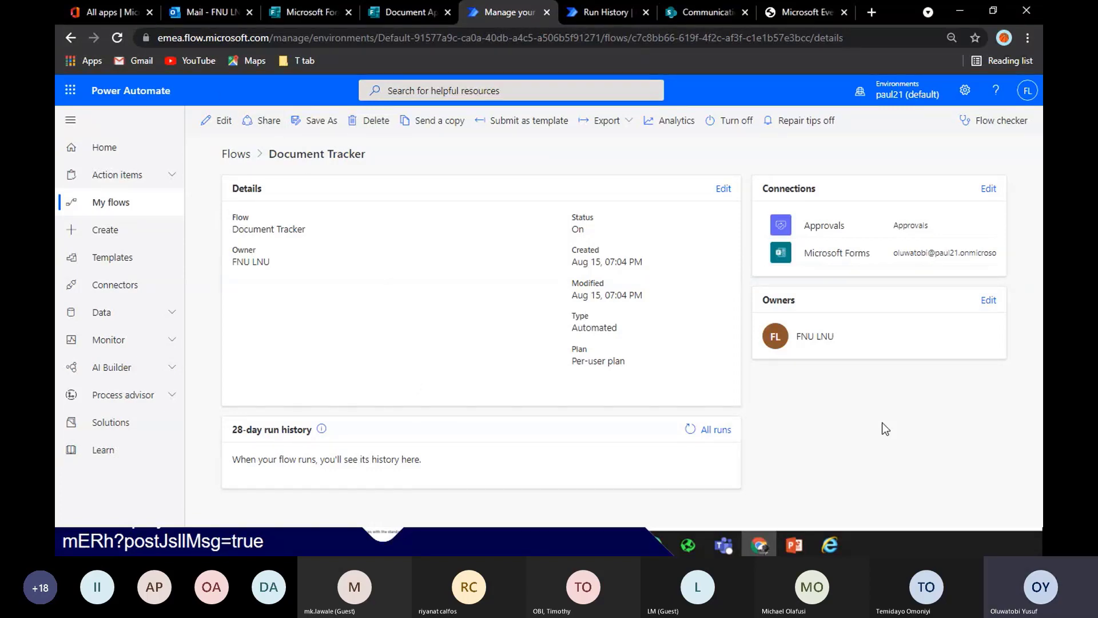
key(F5)
Start a manual test of the flow that waits for a new form response
click(221, 121)
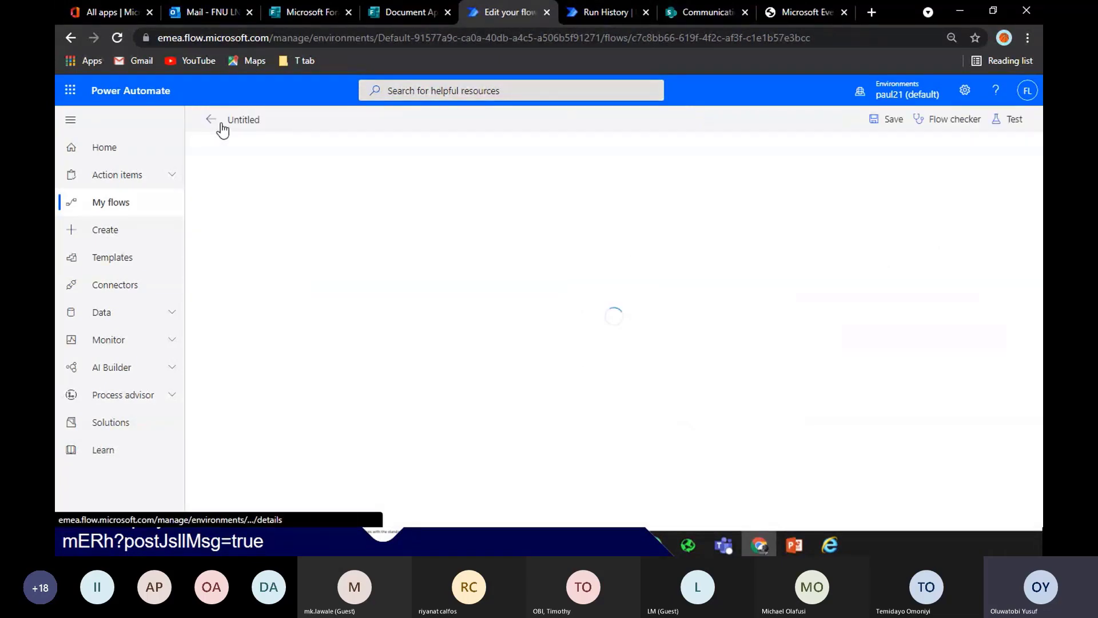
click(1014, 121)
click(841, 149)
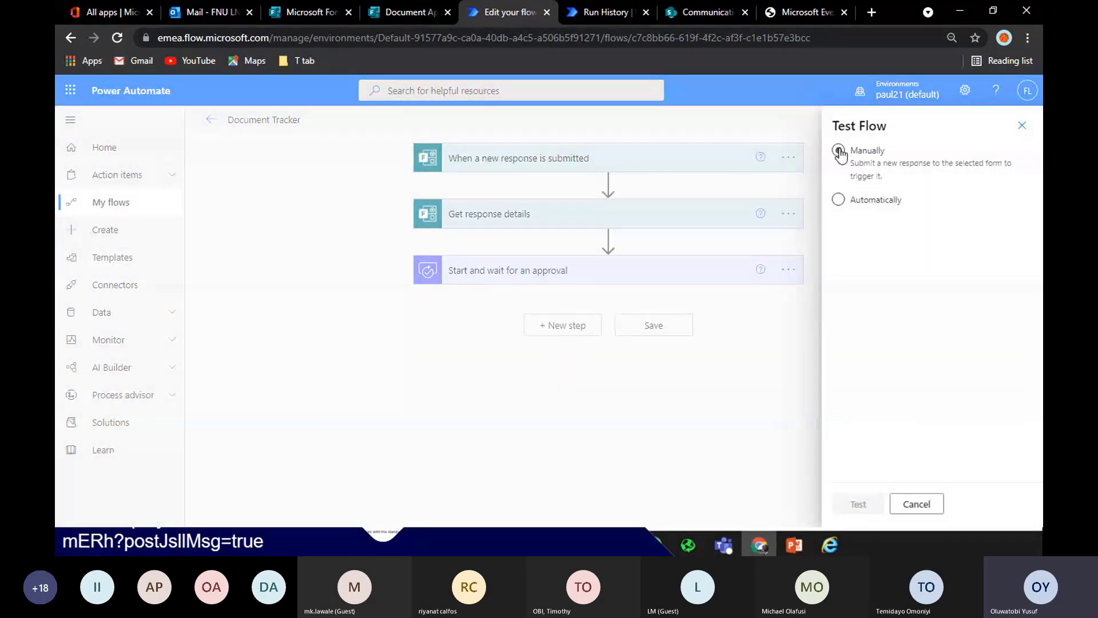
click(856, 505)
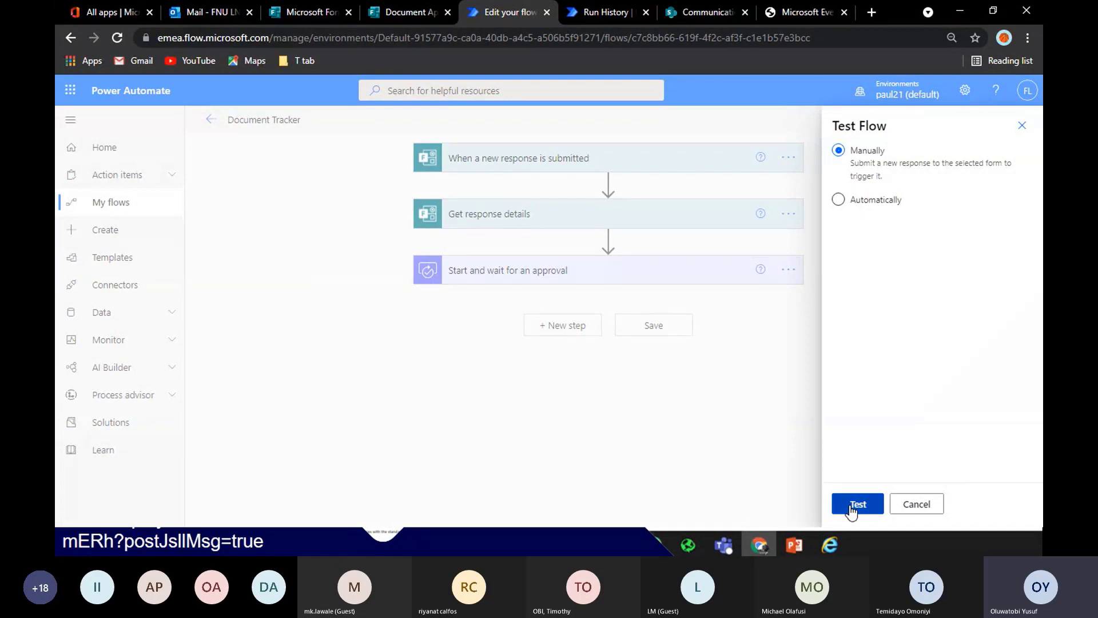
Preview the Document Approval form and enter the respondent's full name in the Name field
click(404, 12)
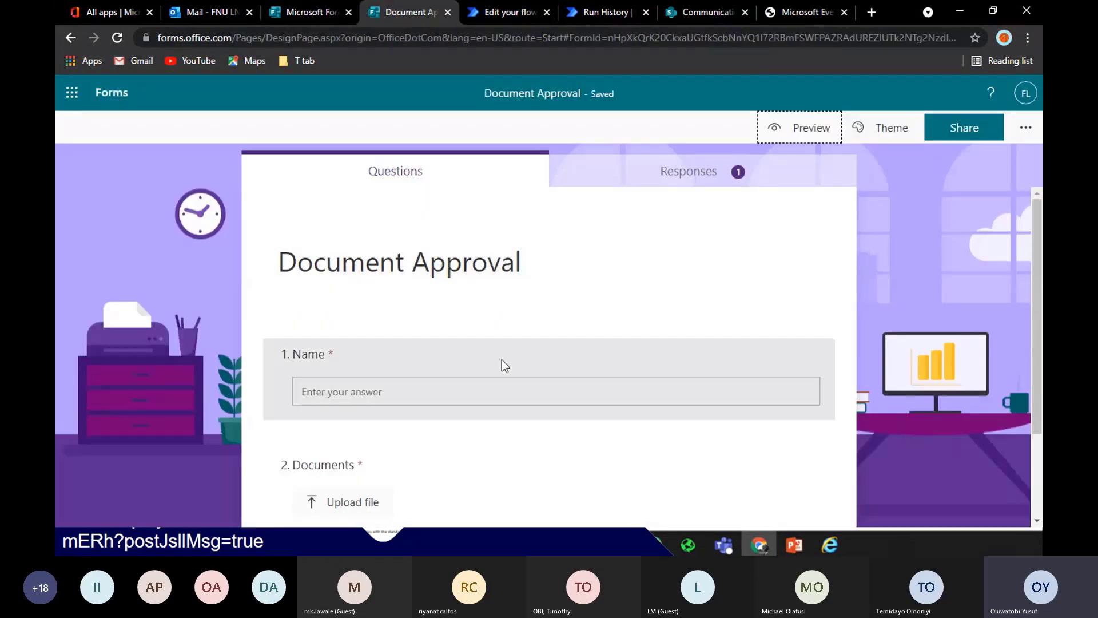
click(821, 127)
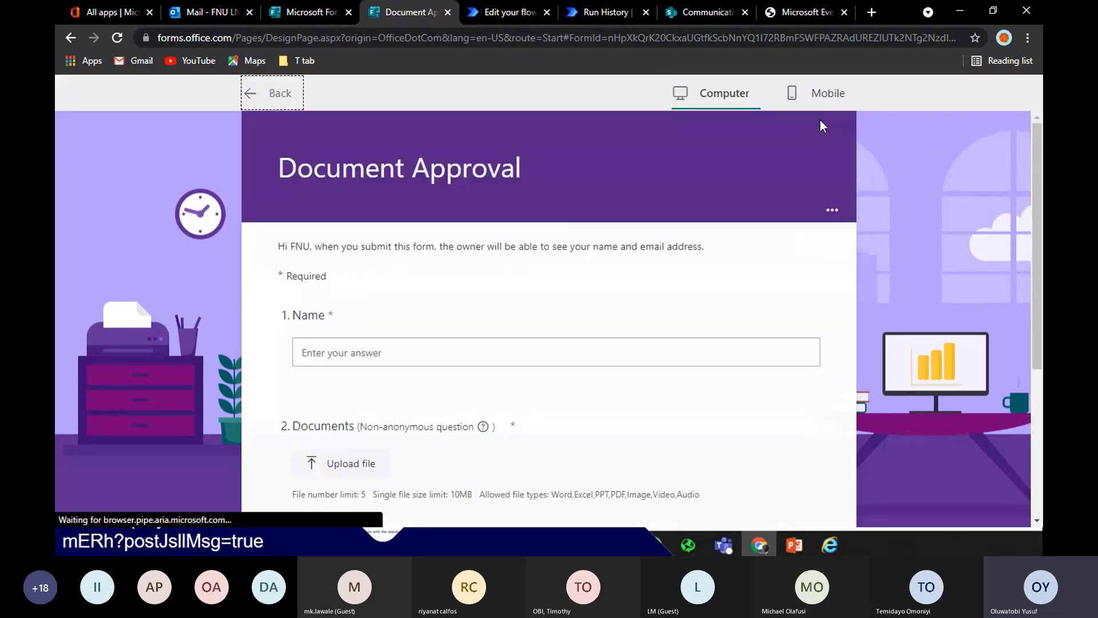
click(550, 353)
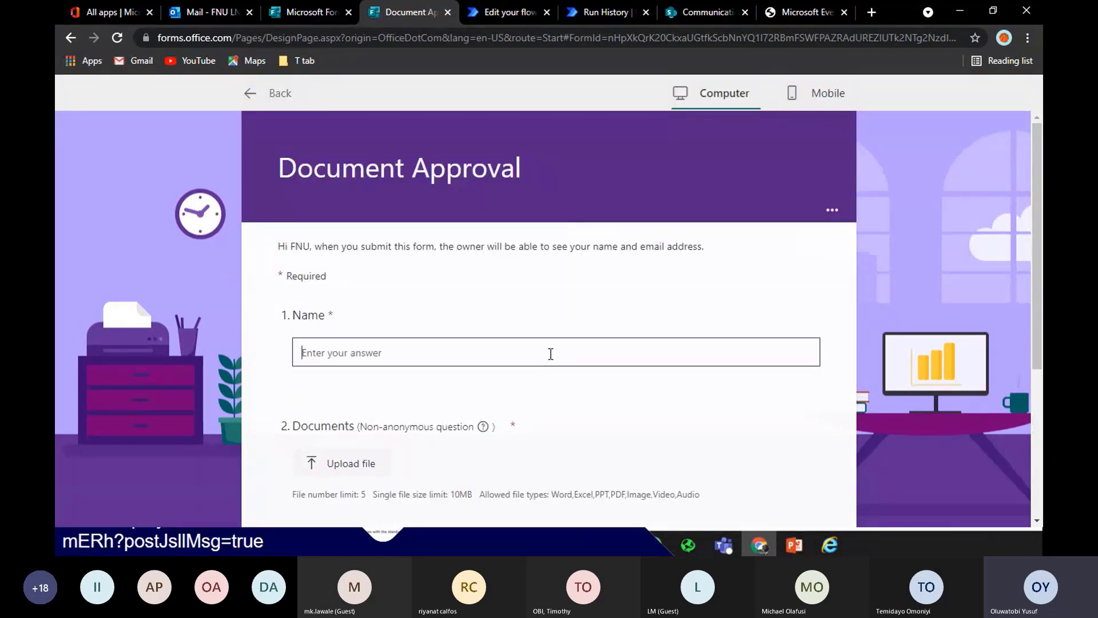
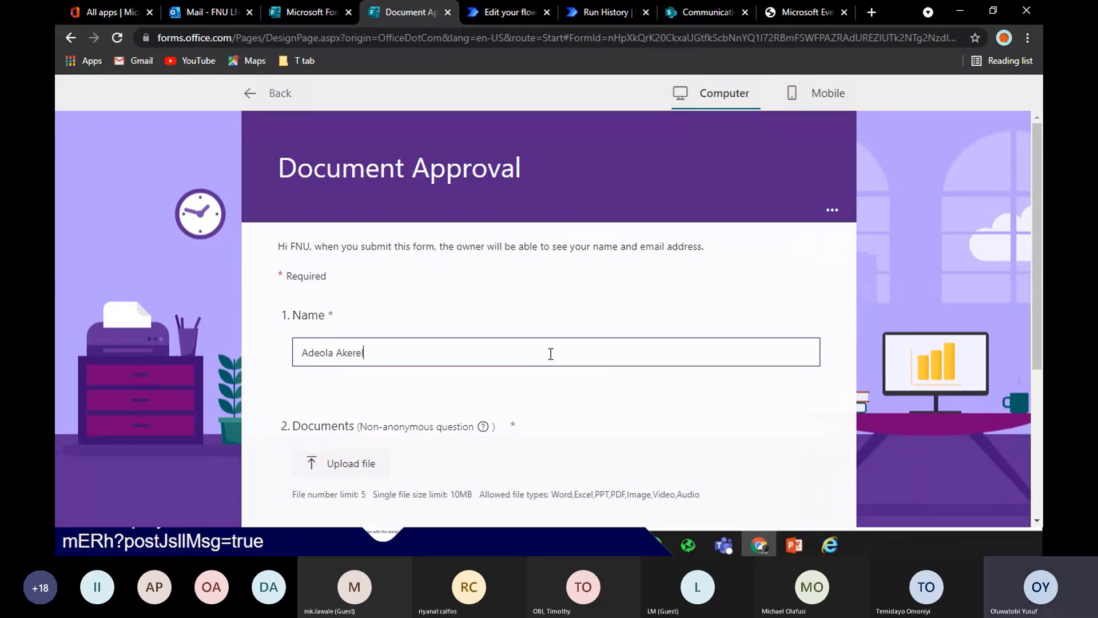
Attach sequenc.xlsx to the Documents question, submit the response, and return to form design
click(373, 455)
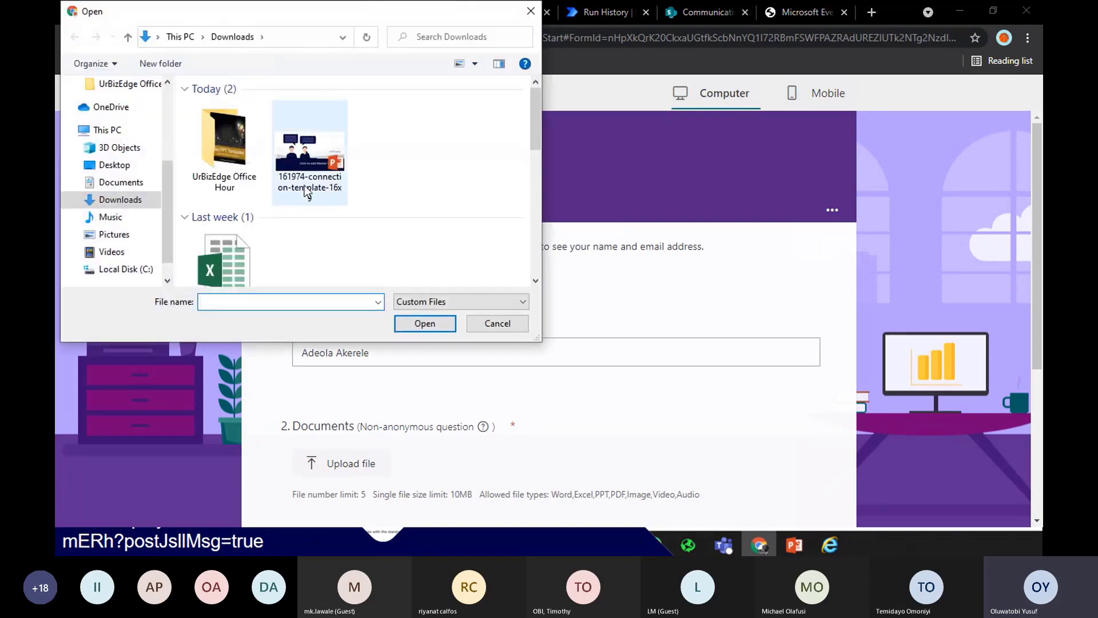
drag(536, 131, 523, 175)
click(223, 94)
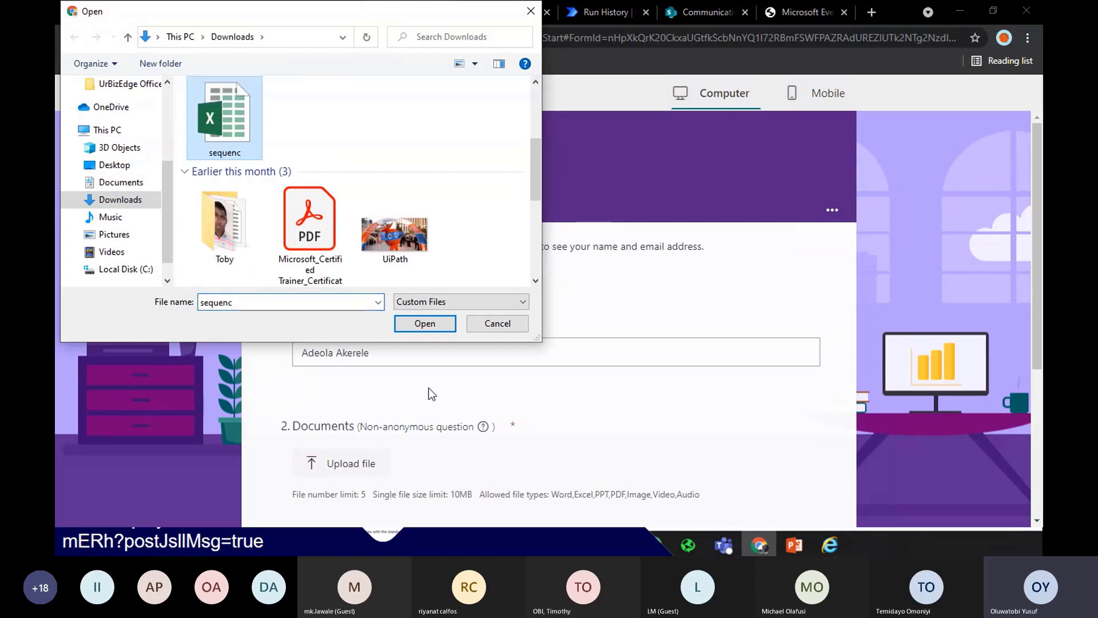
click(424, 323)
scroll(1040, 366, down, 4)
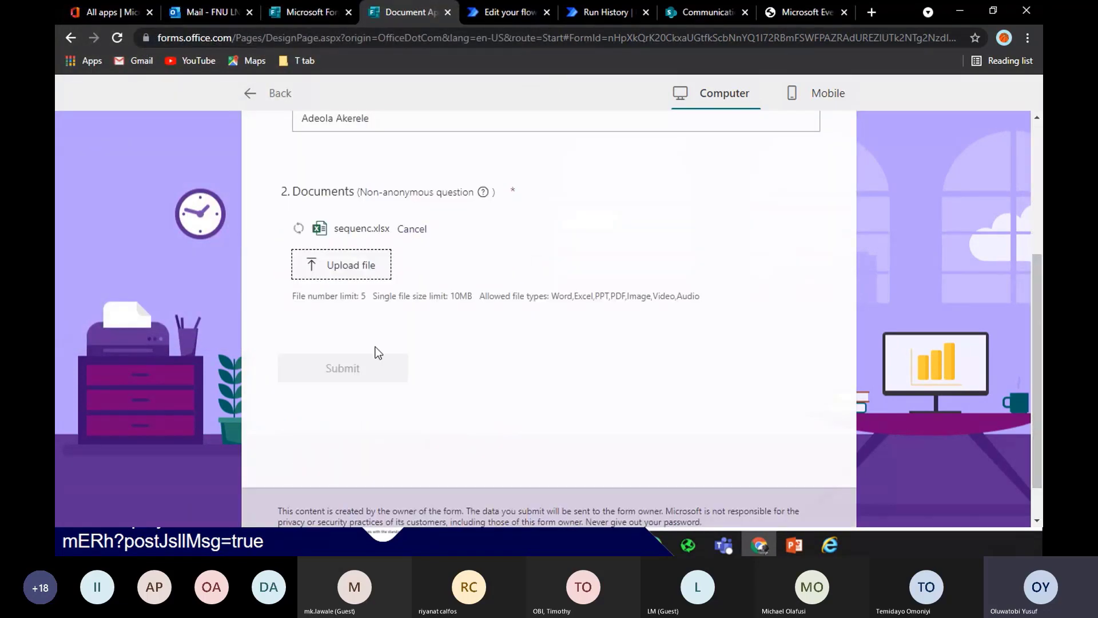
click(380, 368)
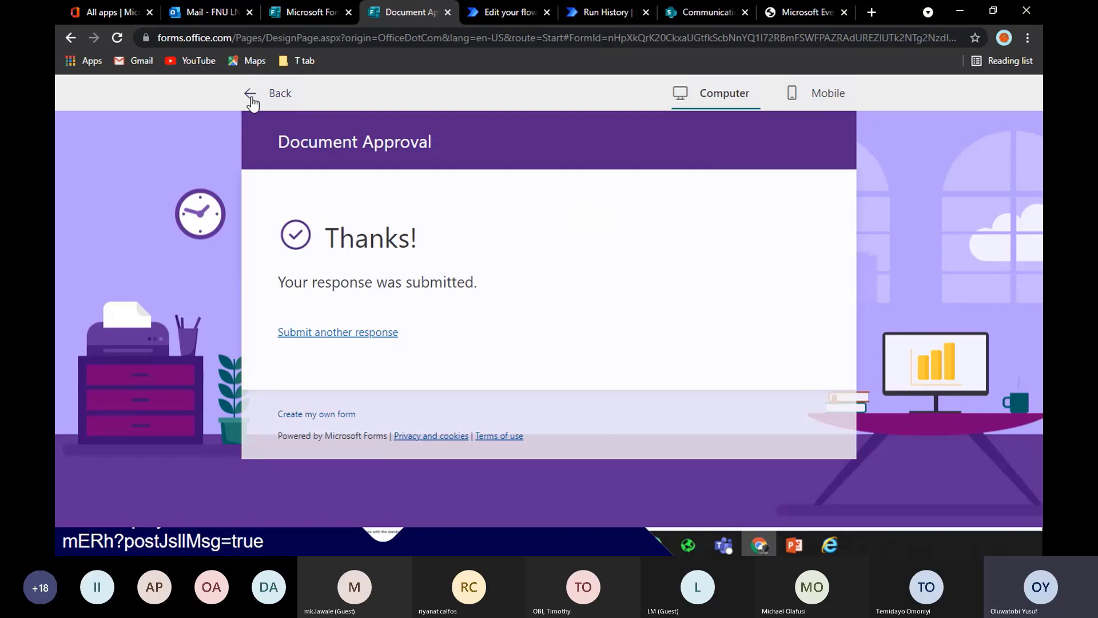
click(252, 103)
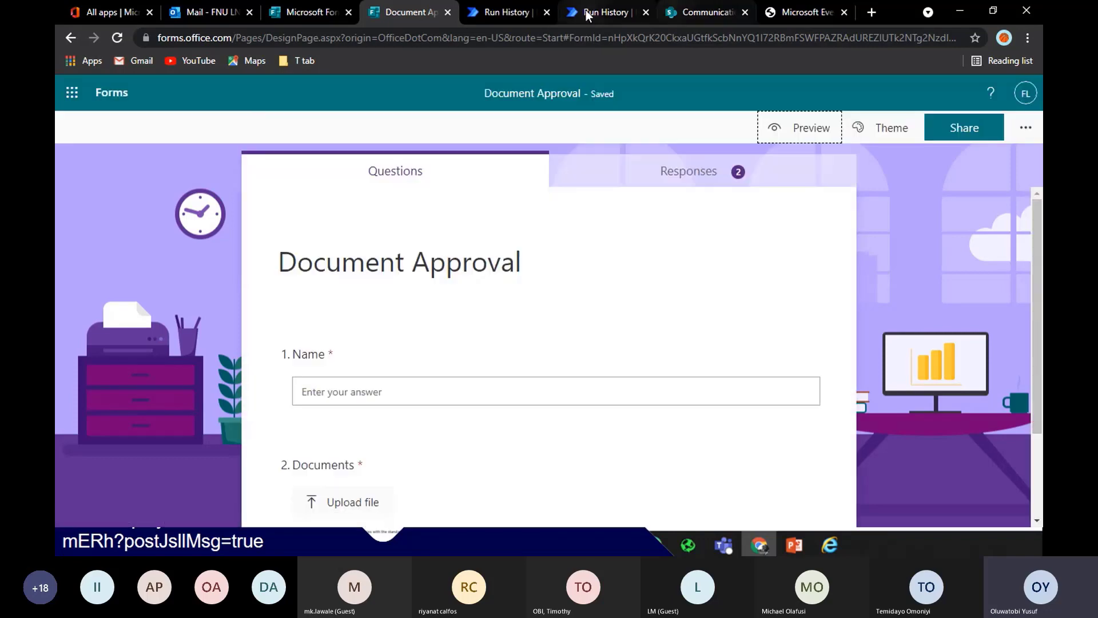
In the Document Tracker run history, expand Get response details and show its raw outputs
click(509, 14)
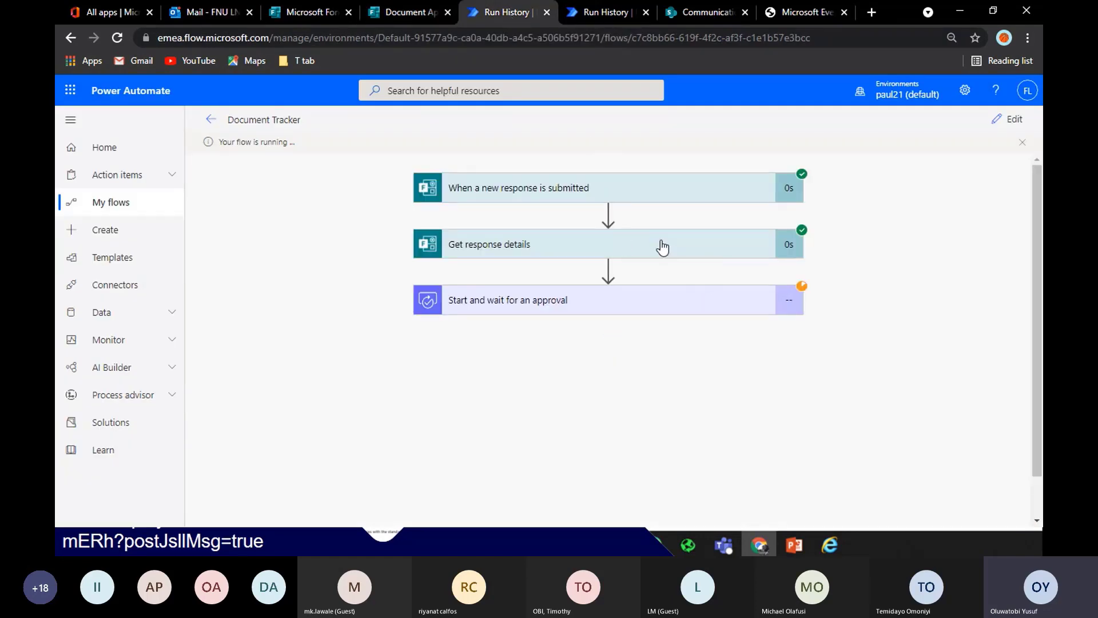
click(662, 247)
scroll(881, 297, down, 3)
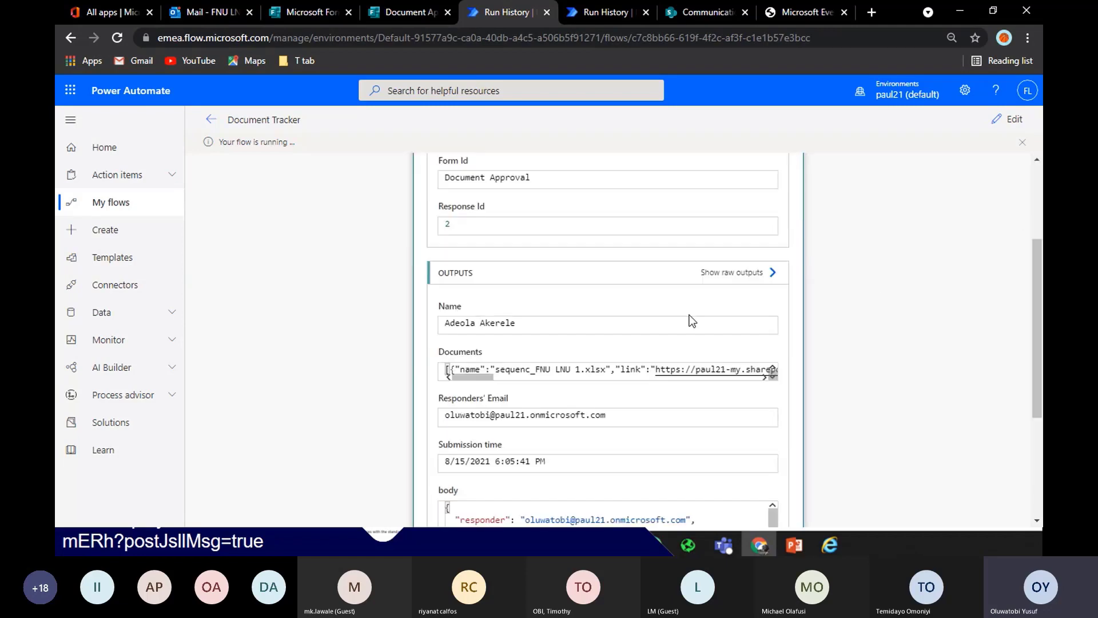
drag(1035, 324, 1034, 249)
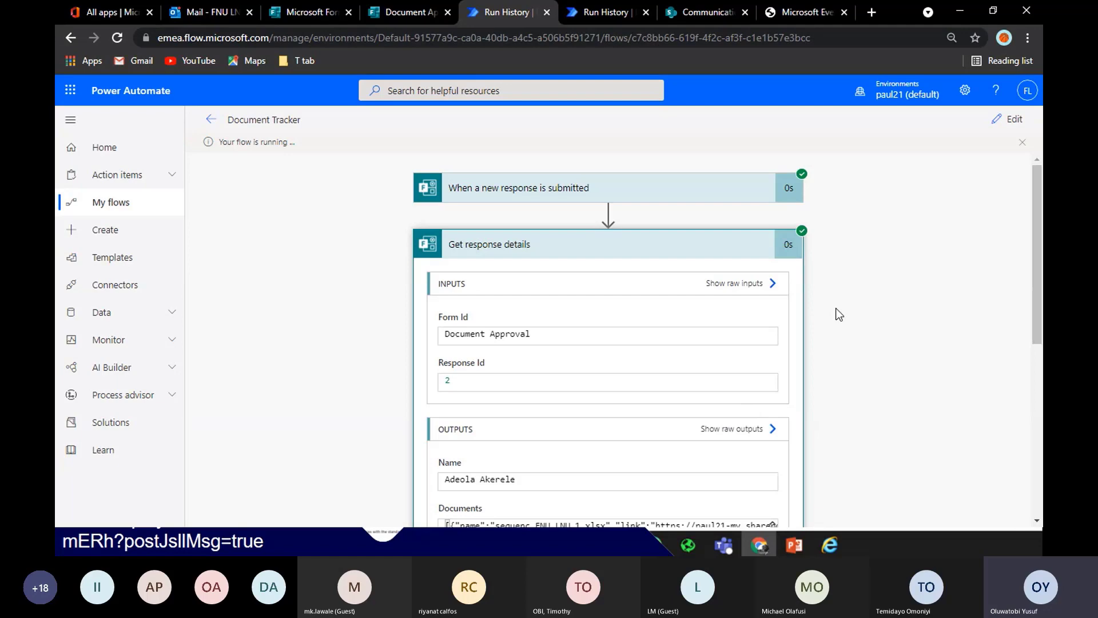
click(665, 194)
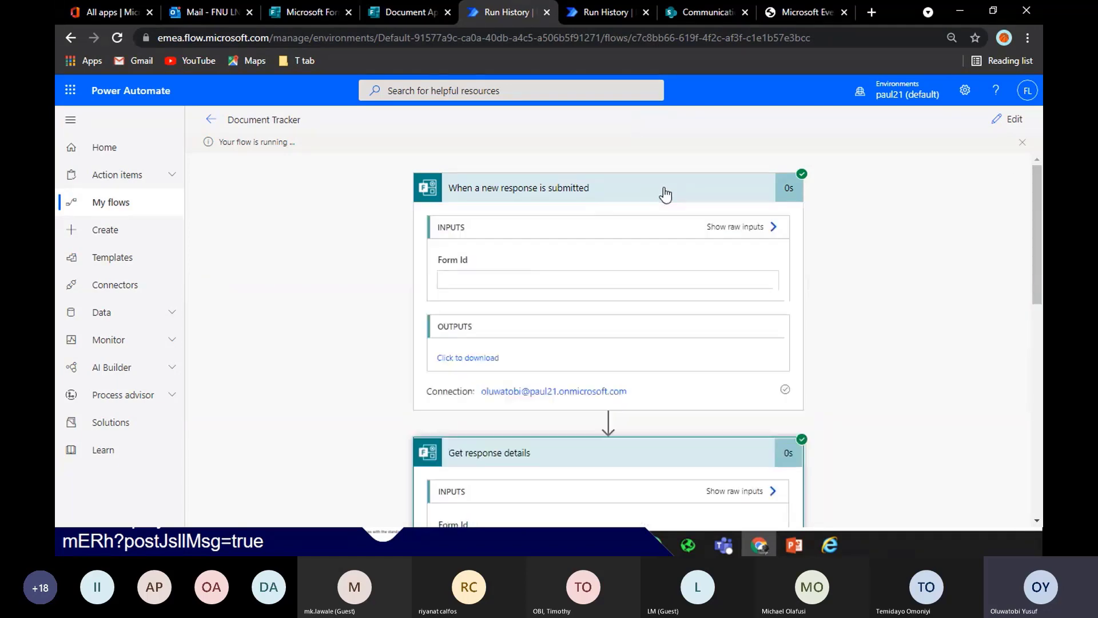
click(664, 192)
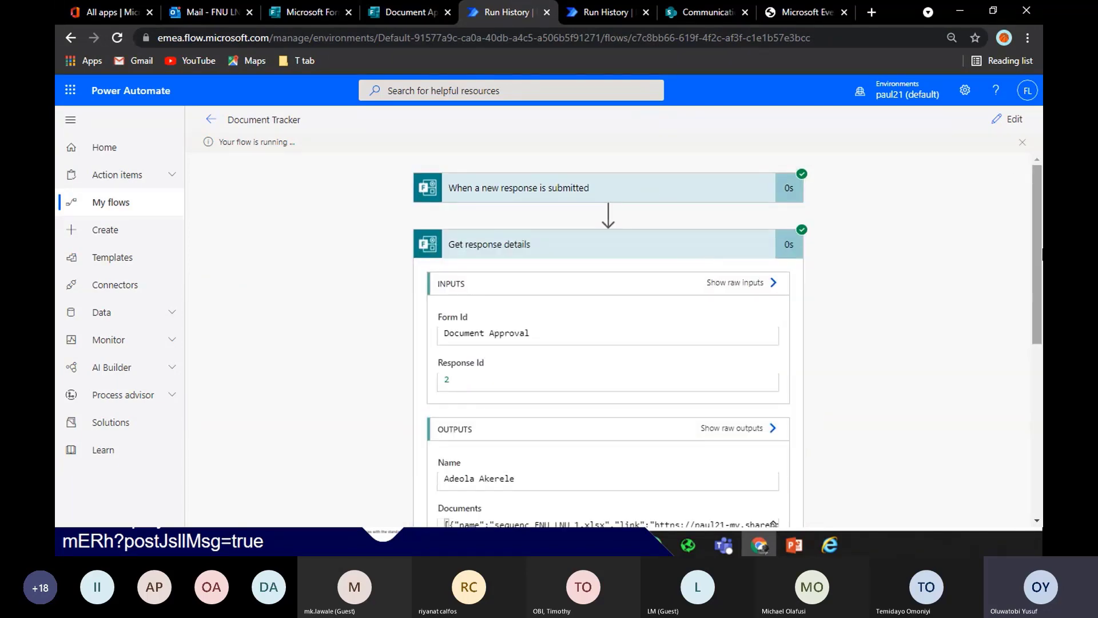
scroll(960, 307, down, 3)
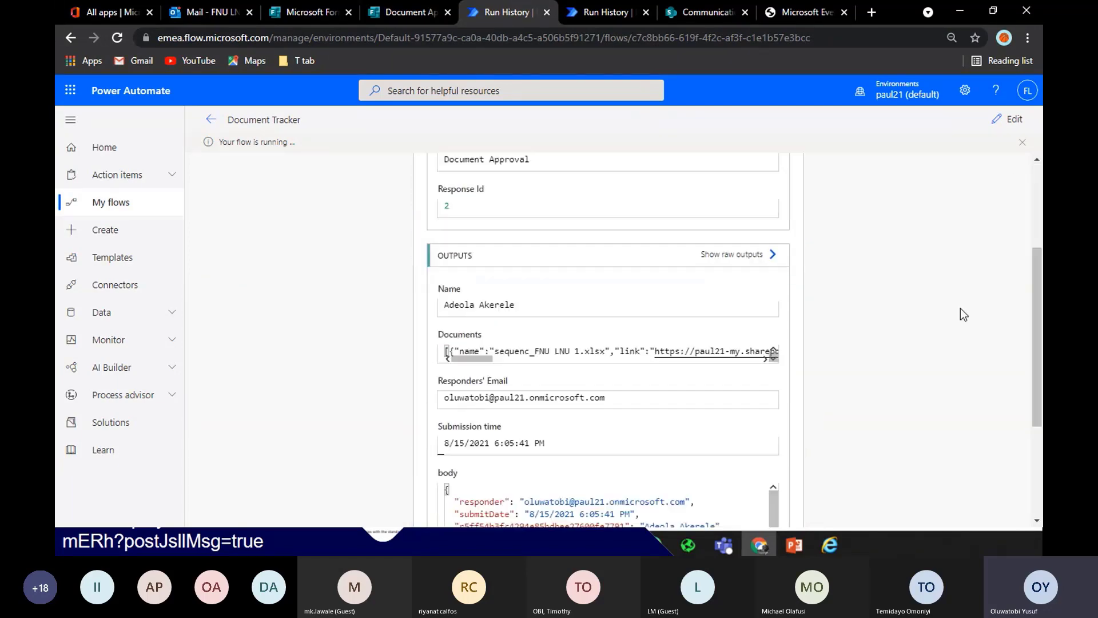
click(723, 256)
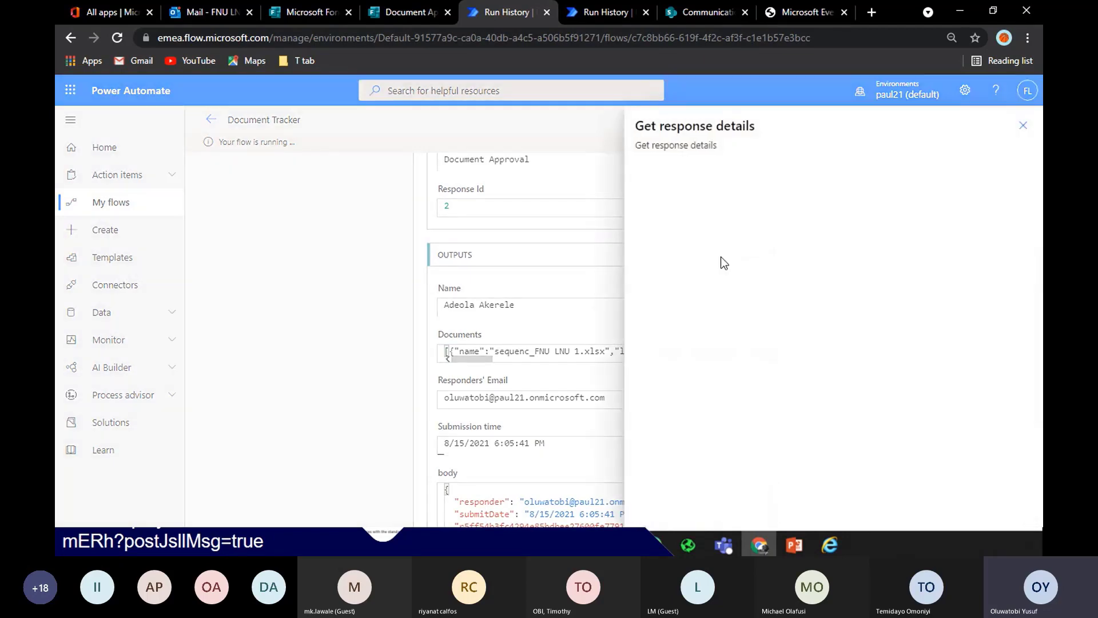
Select and copy the entire raw JSON output, then exit the PowerPoint slideshow
click(727, 207)
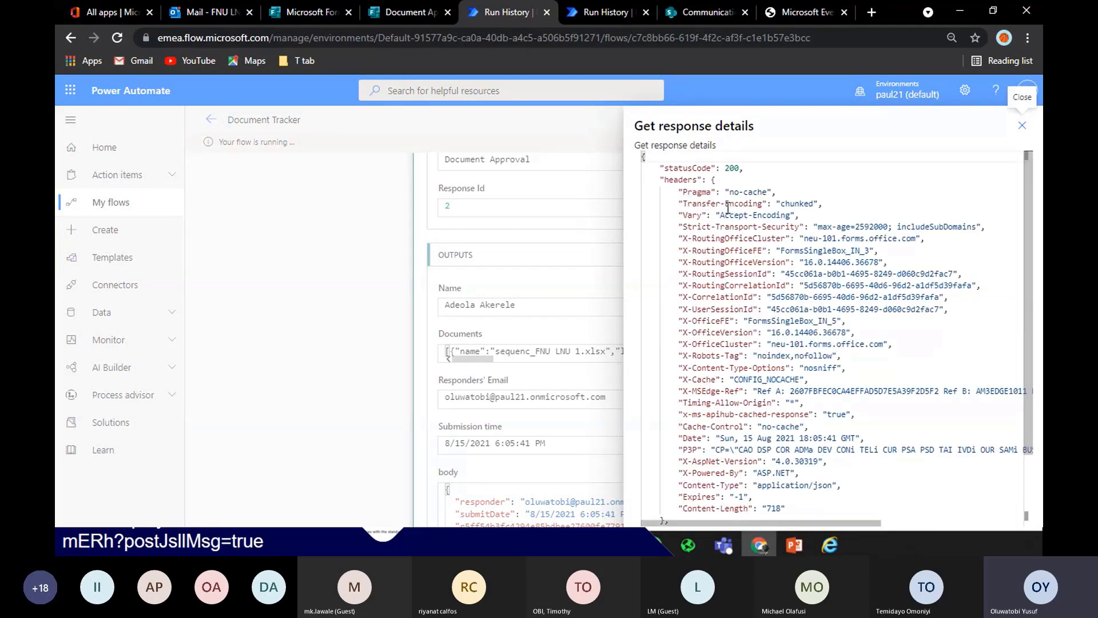
key(ctrl+a)
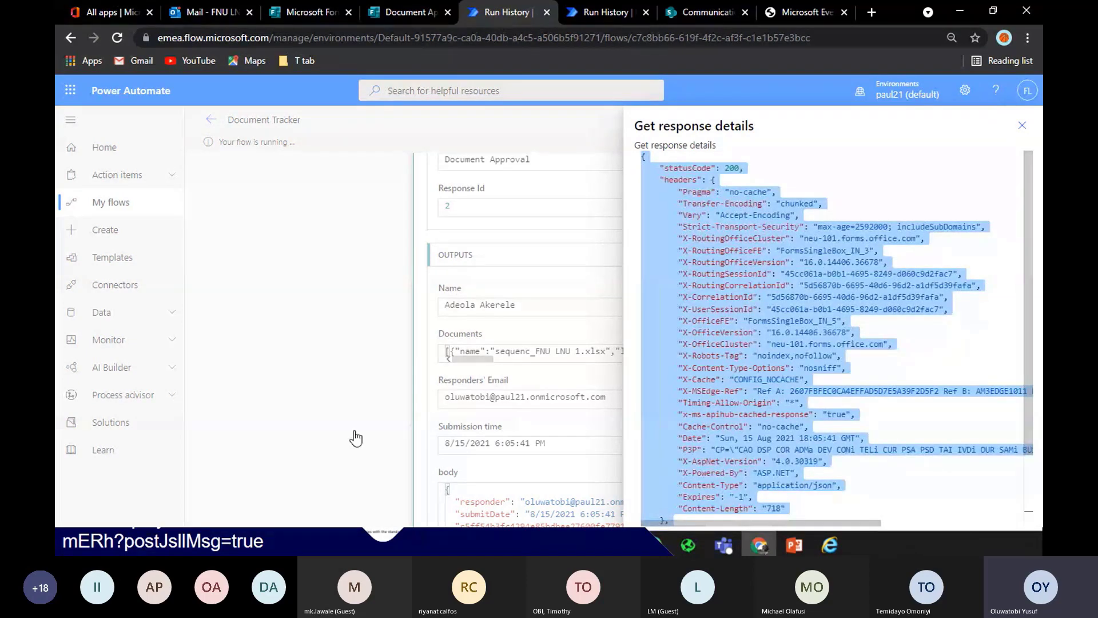
key(super)
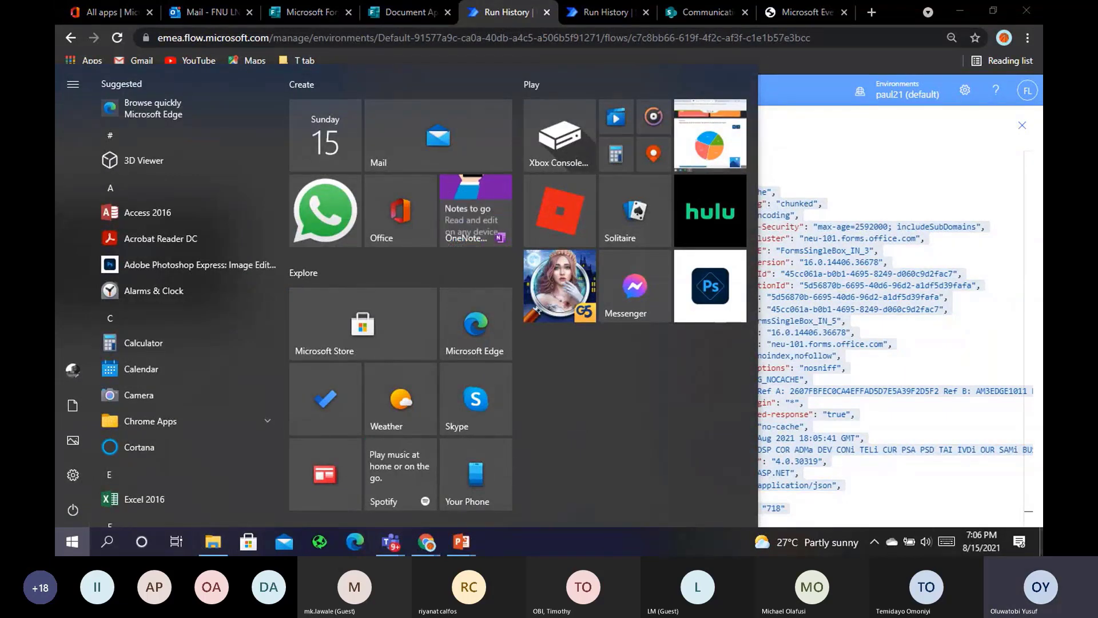
key(super)
key(super)
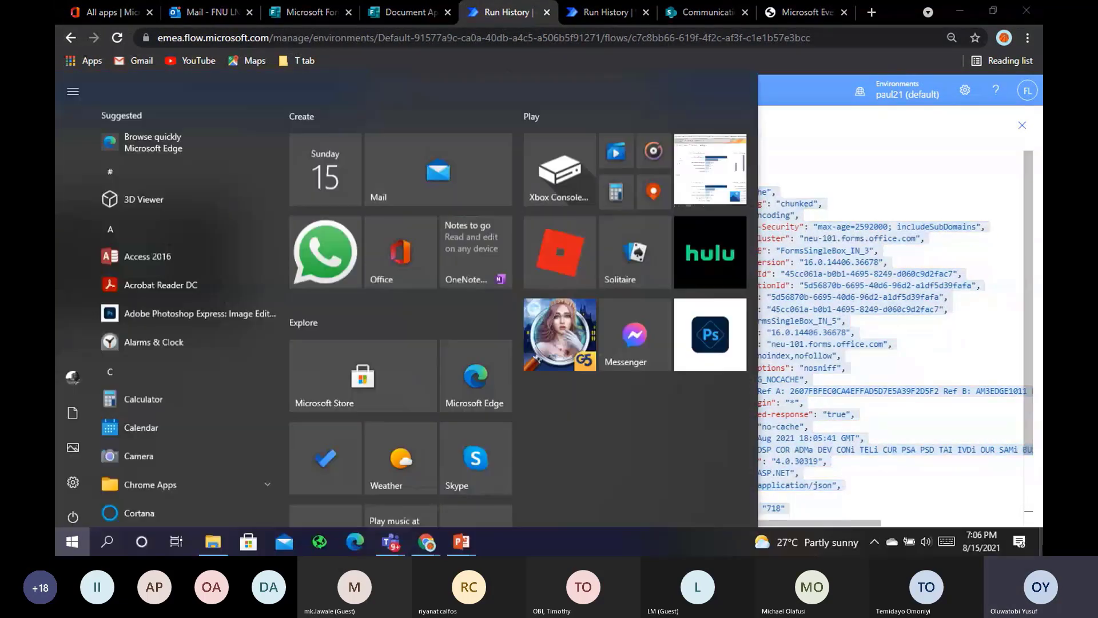
key(super)
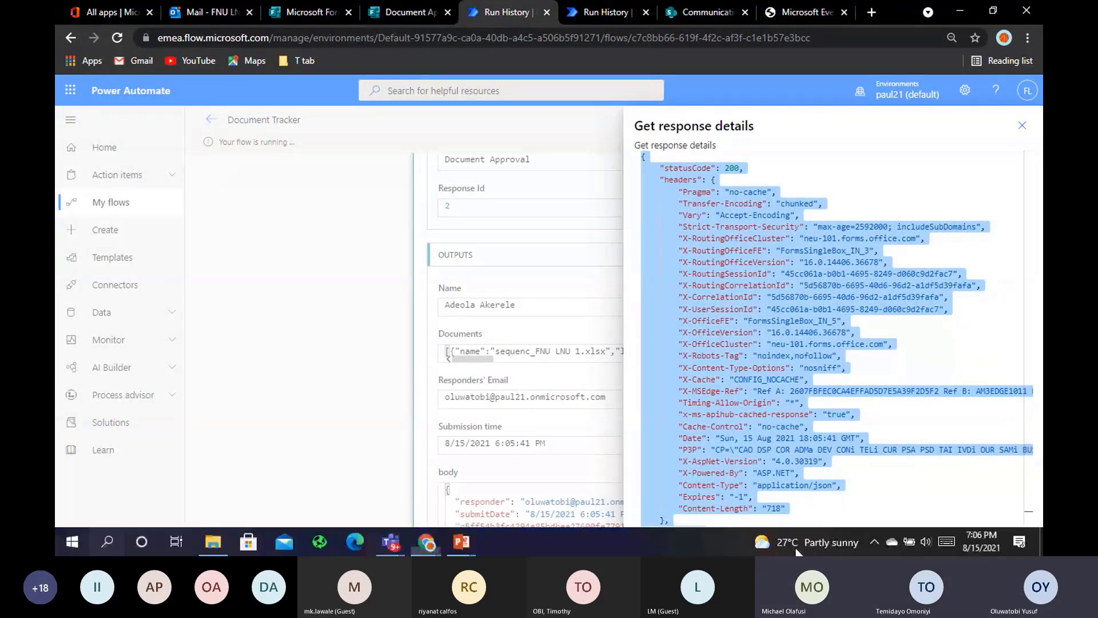
key(super)
key(super)
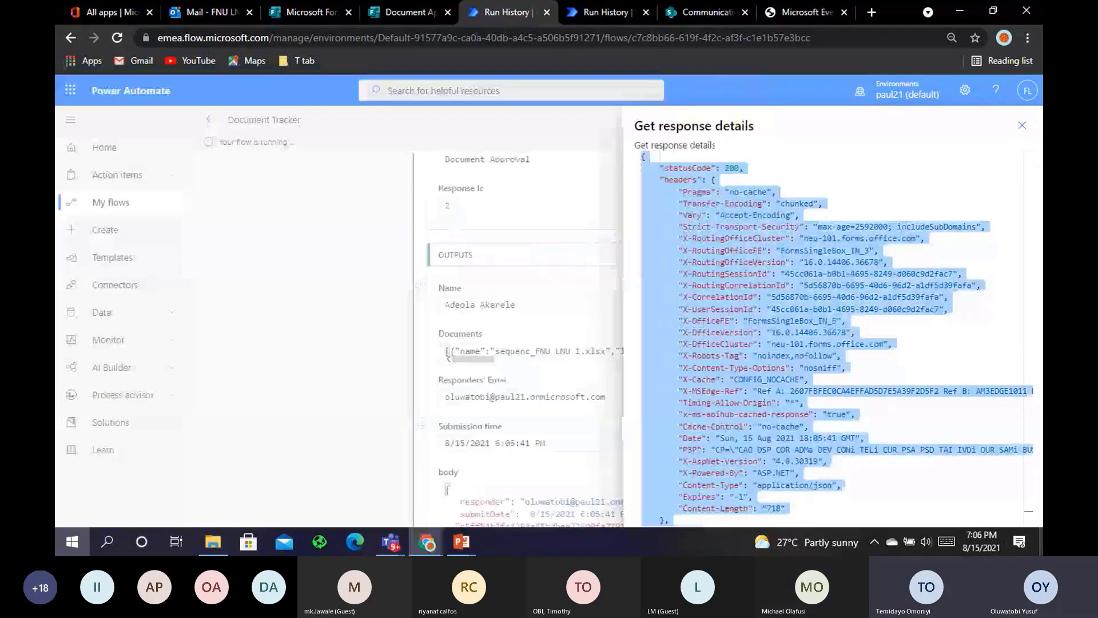
key(alt+Tab)
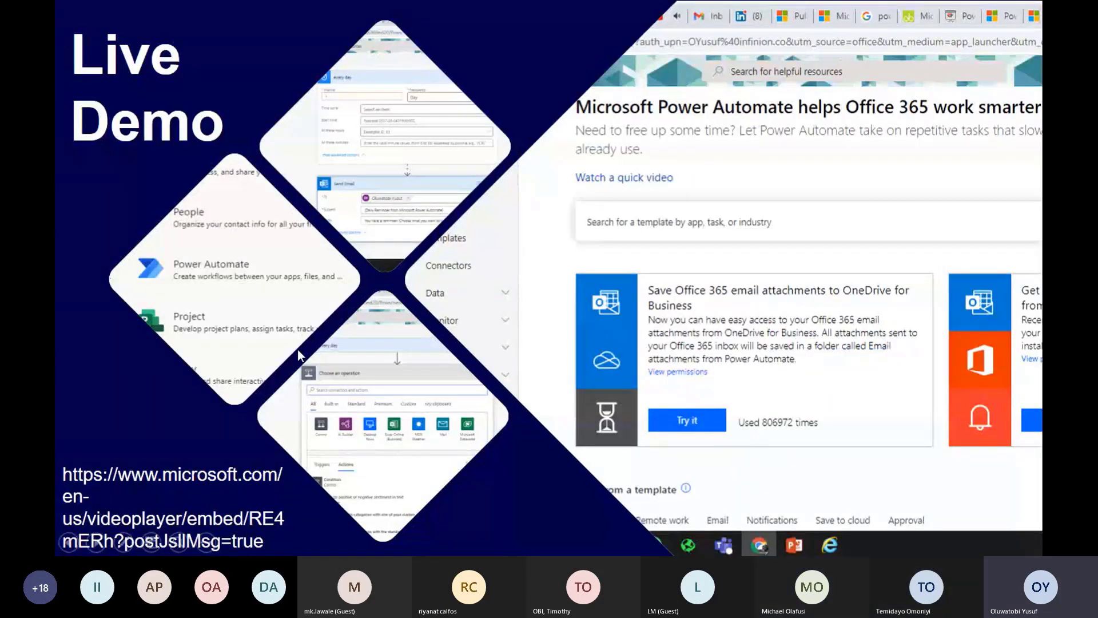
key(Escape)
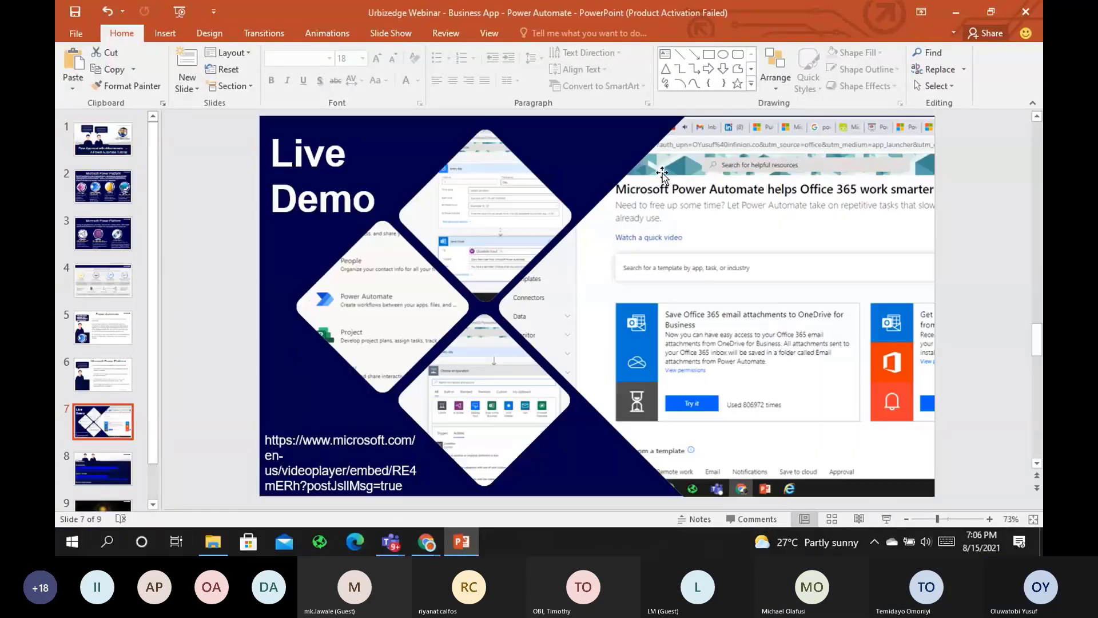
Open Visual Studio Code and paste the copied JSON into a new text file
click(956, 14)
click(956, 14)
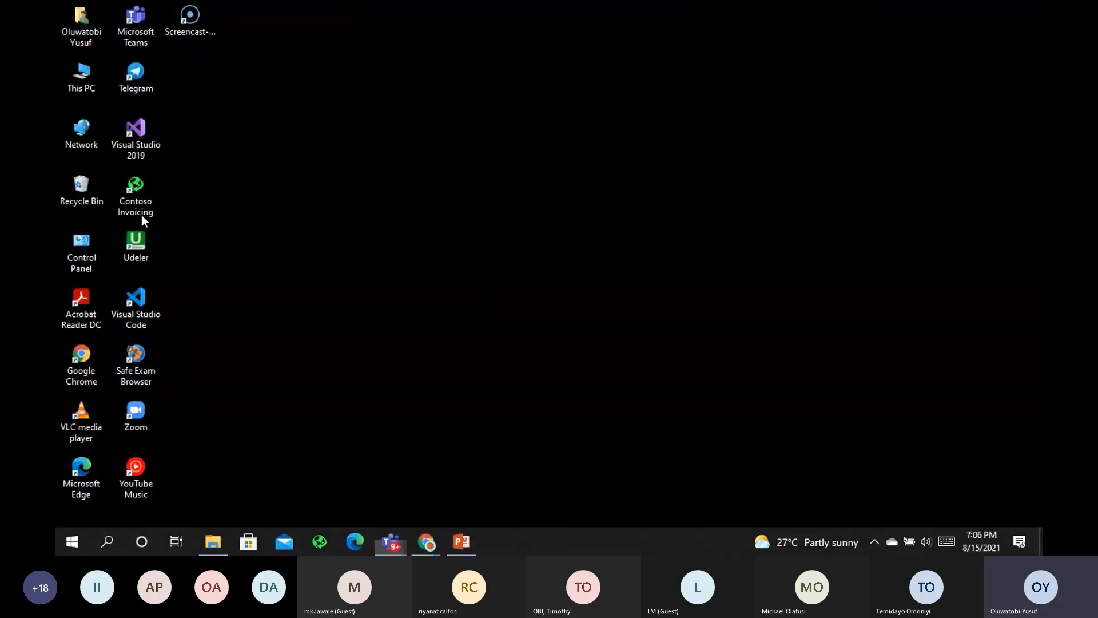
click(149, 298)
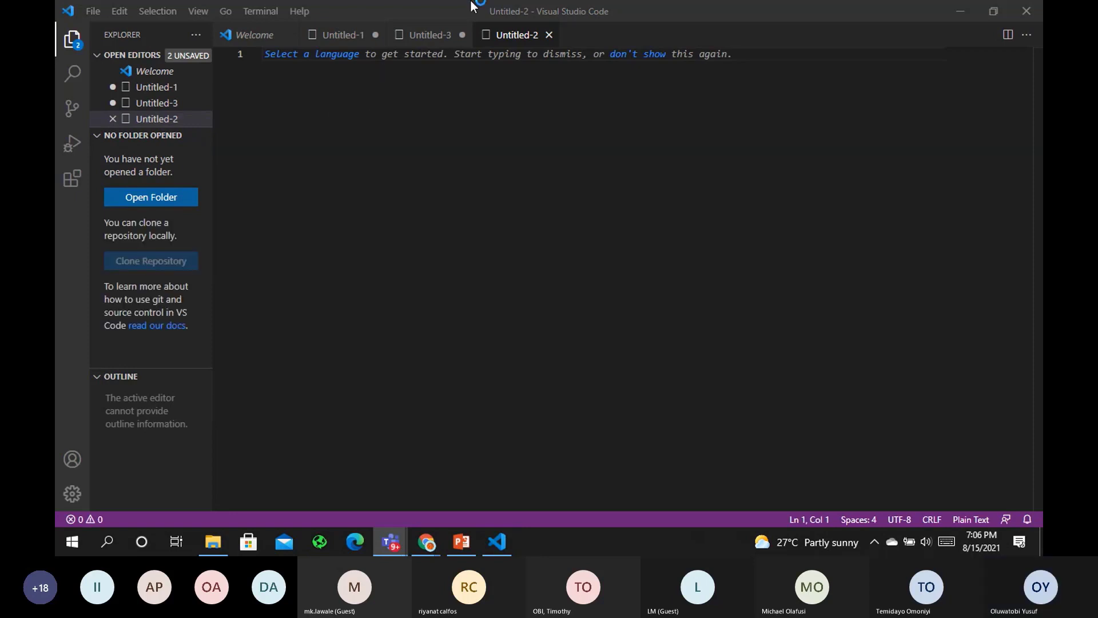
click(550, 39)
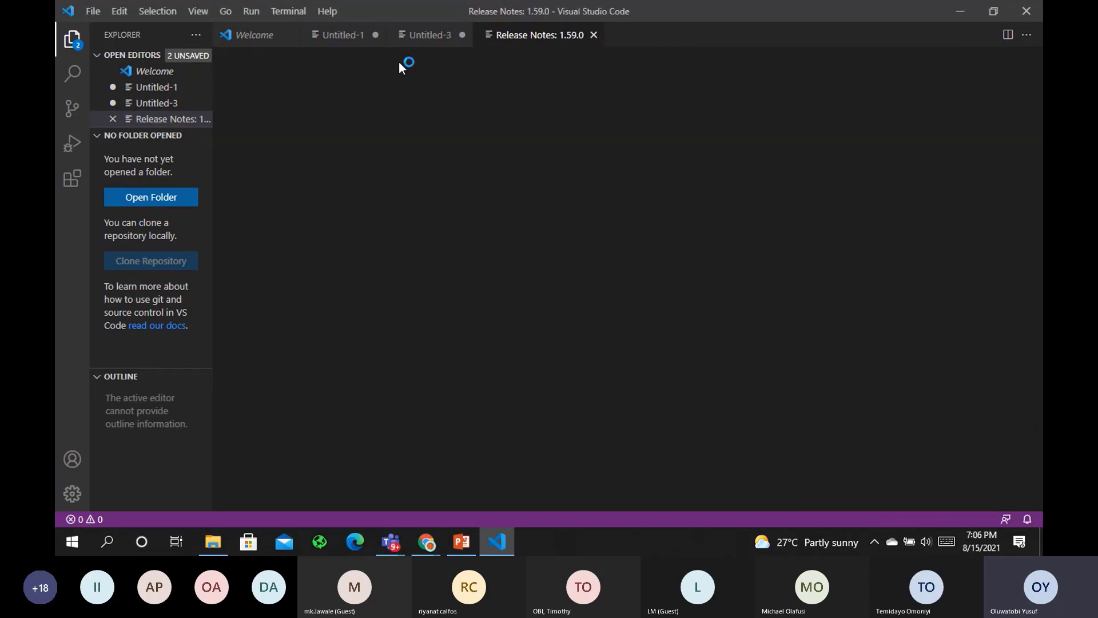
click(91, 12)
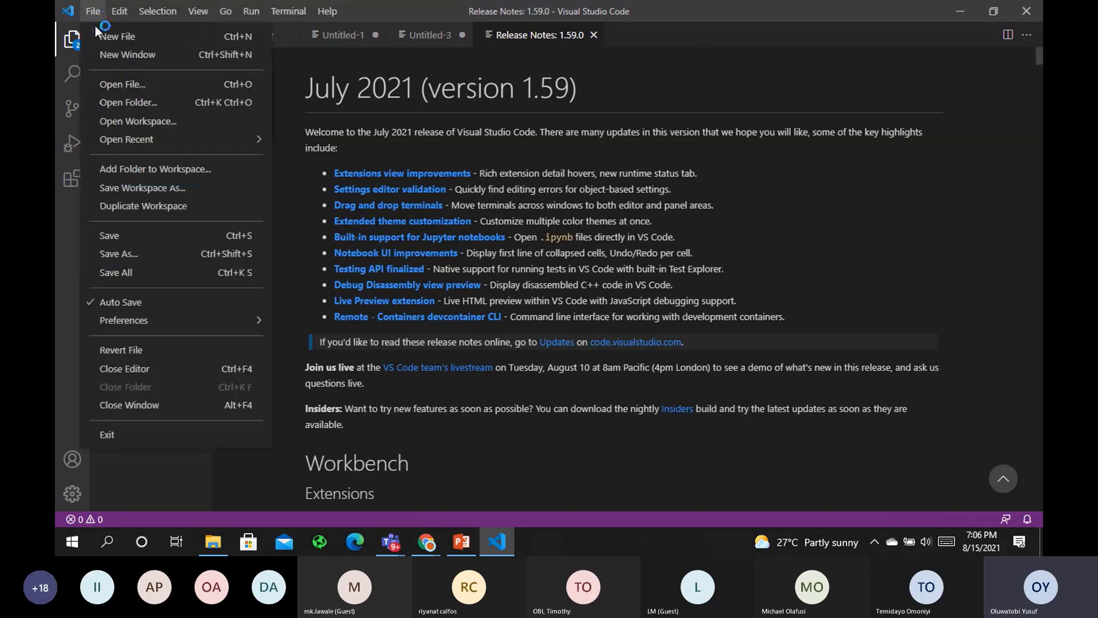
click(109, 36)
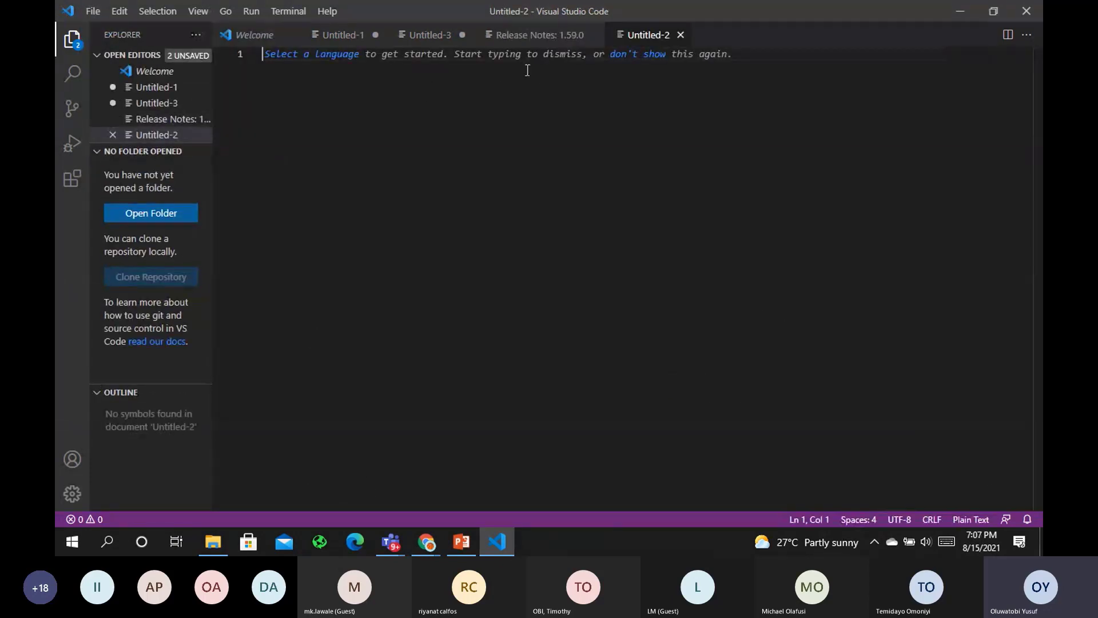
key(ctrl+v)
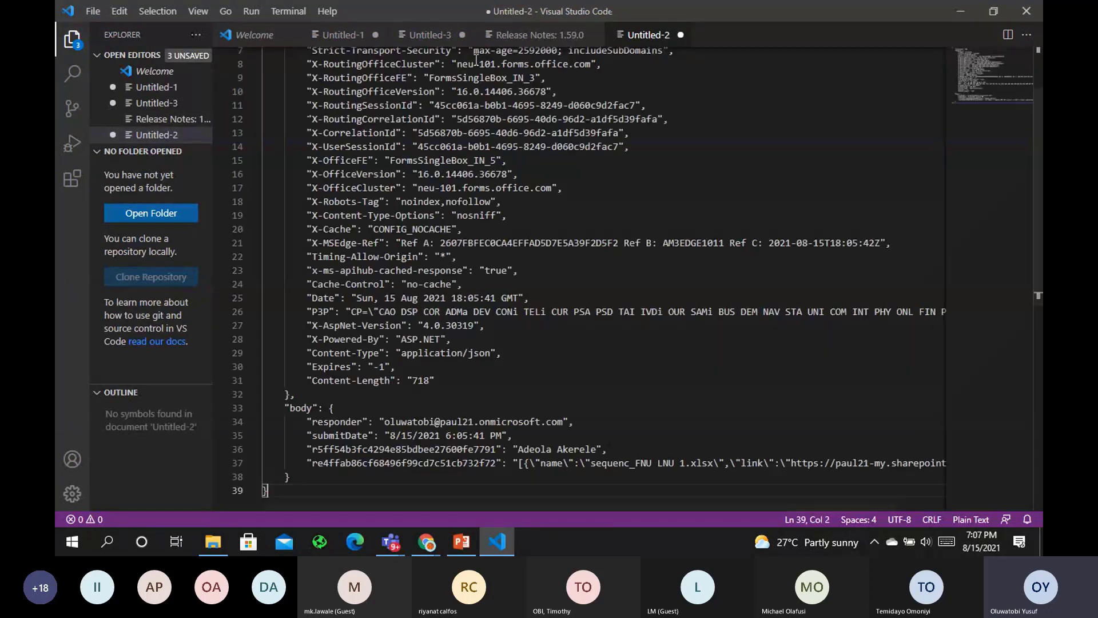
Scroll through the pasted JSON to its body with responder, submit date and document
scroll(1040, 261, down, 4)
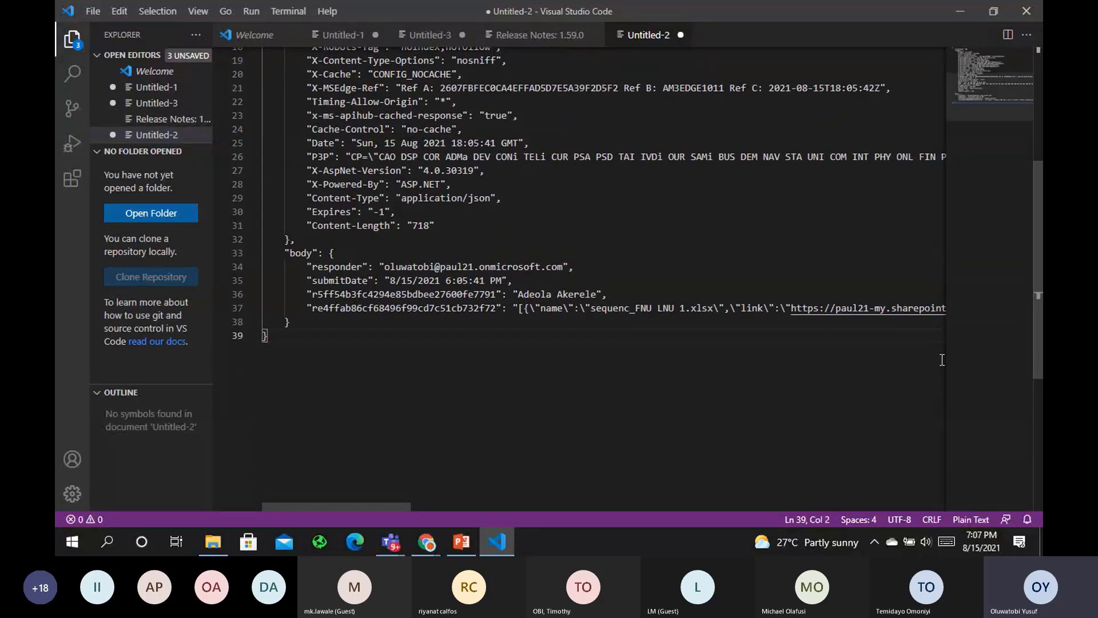
scroll(735, 350, up, 1)
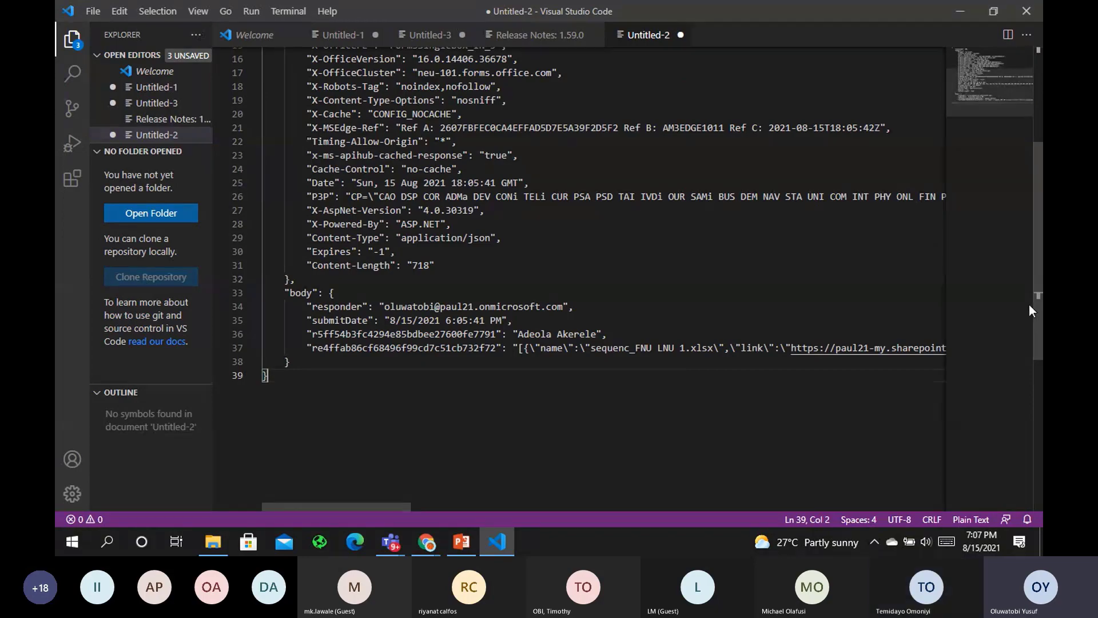
scroll(1028, 304, up, 3)
drag(1034, 175, 1037, 130)
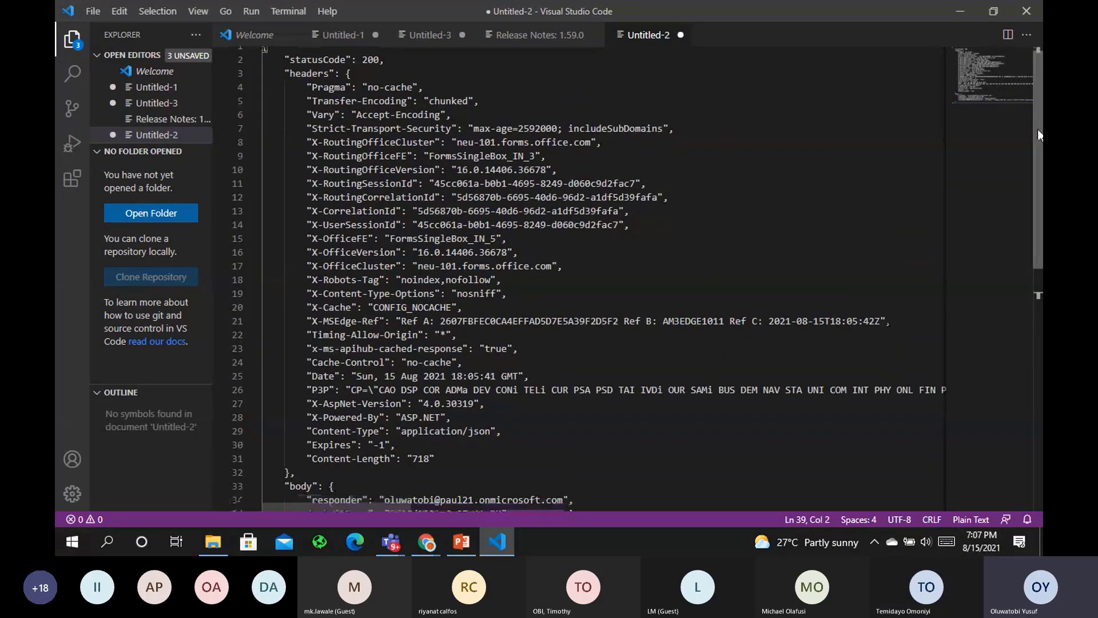
scroll(426, 187, down, 8)
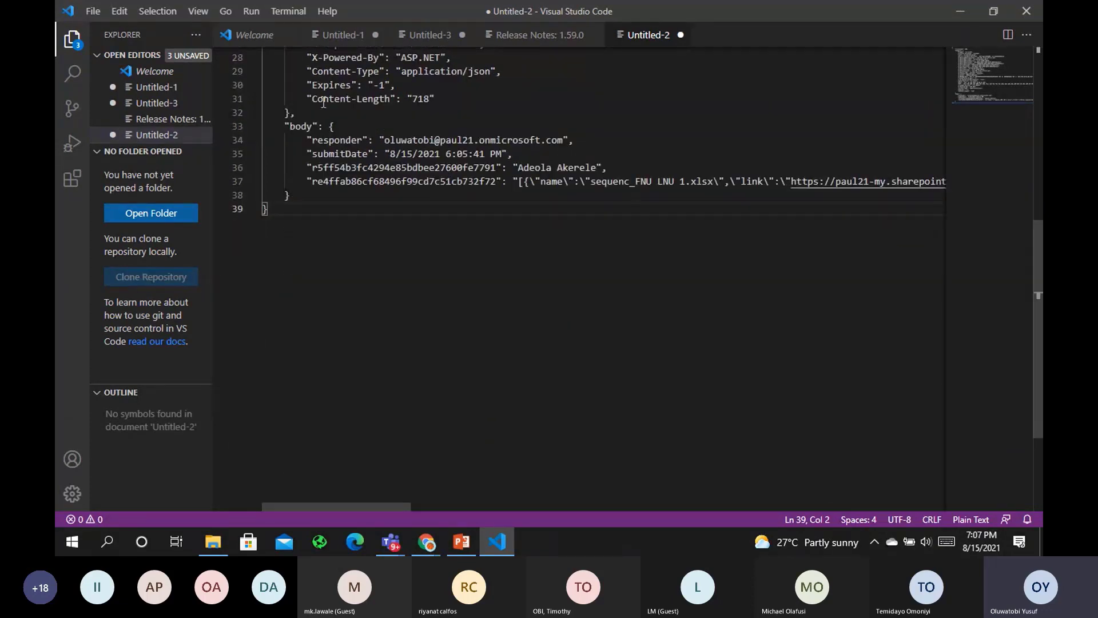
scroll(1035, 340, up, 2)
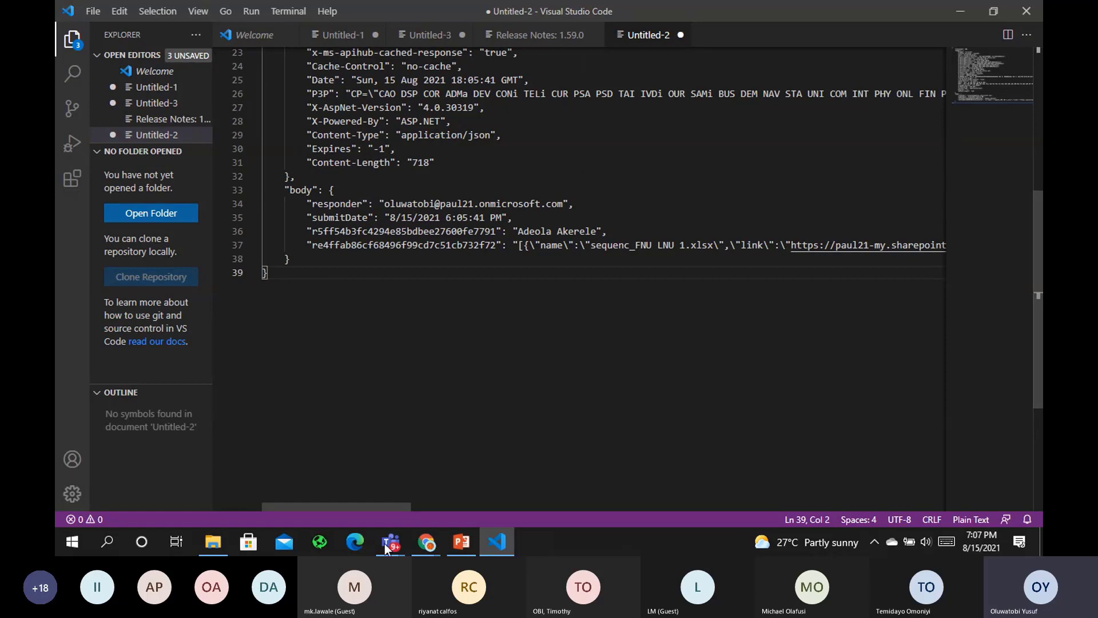
Bring Power Automate forward and open the Document Tracker flow for editing
mouse_move(433, 548)
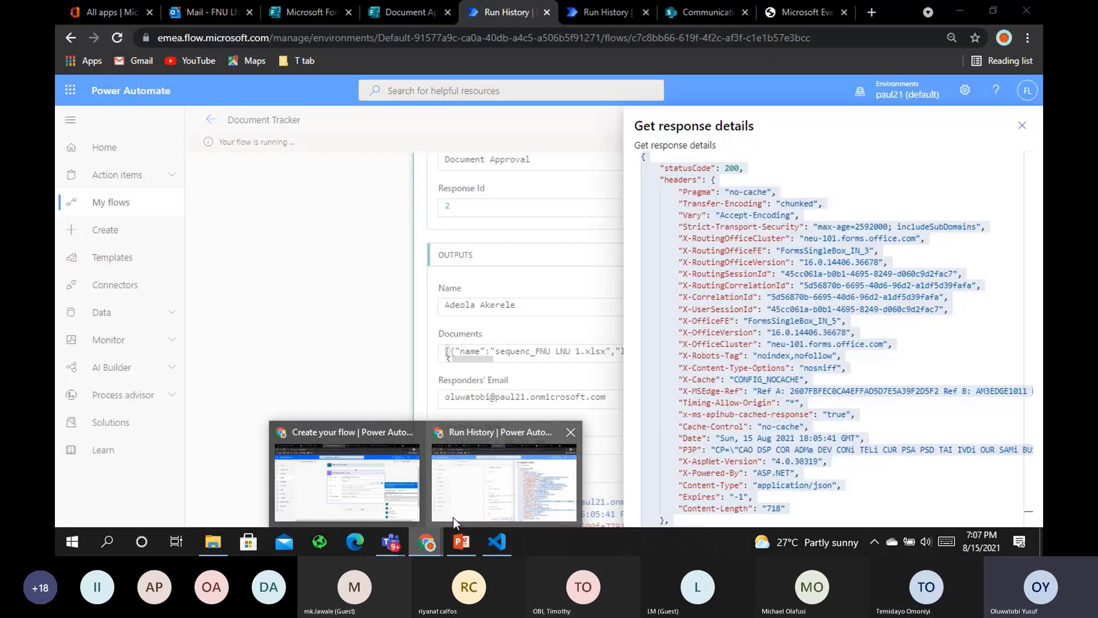
click(452, 517)
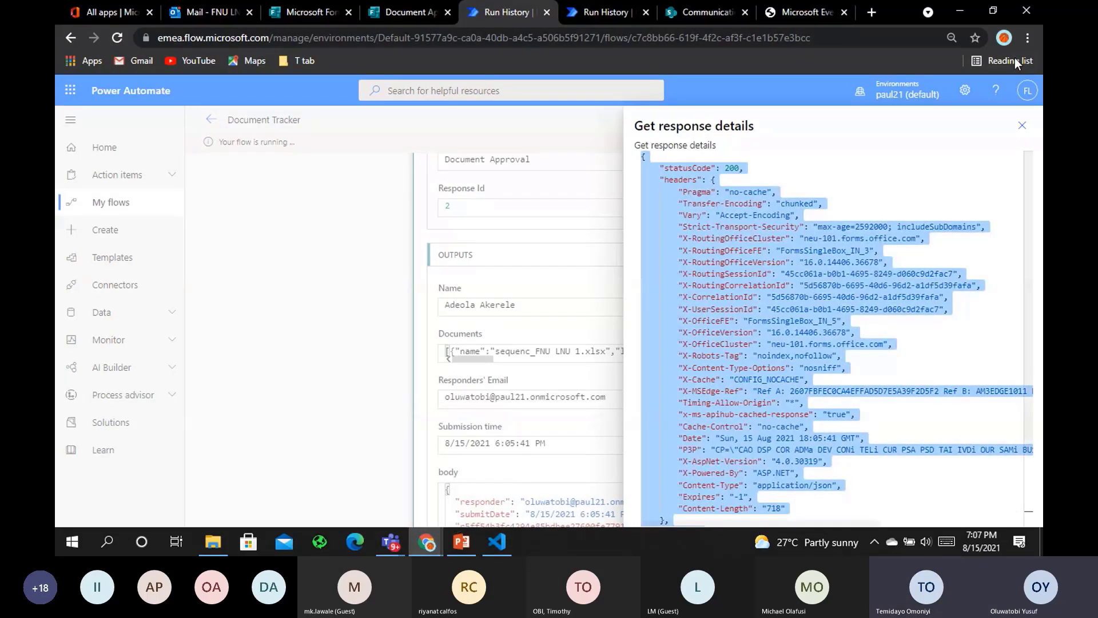
click(1022, 127)
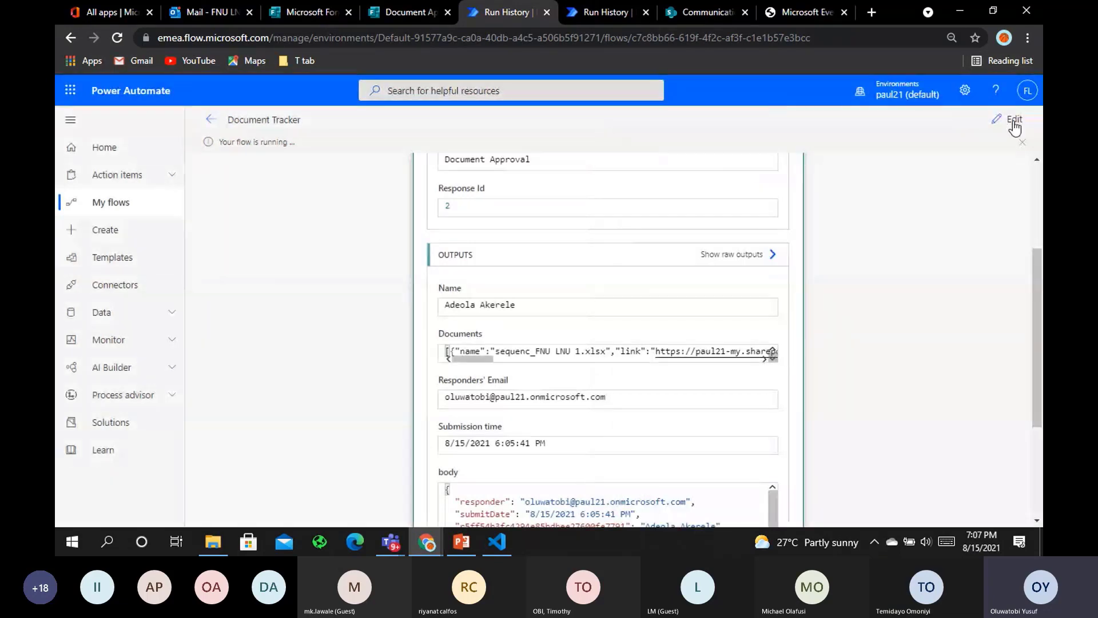
click(1013, 119)
Expand Get response details and view it with Peek code, scrolling through the code
click(558, 220)
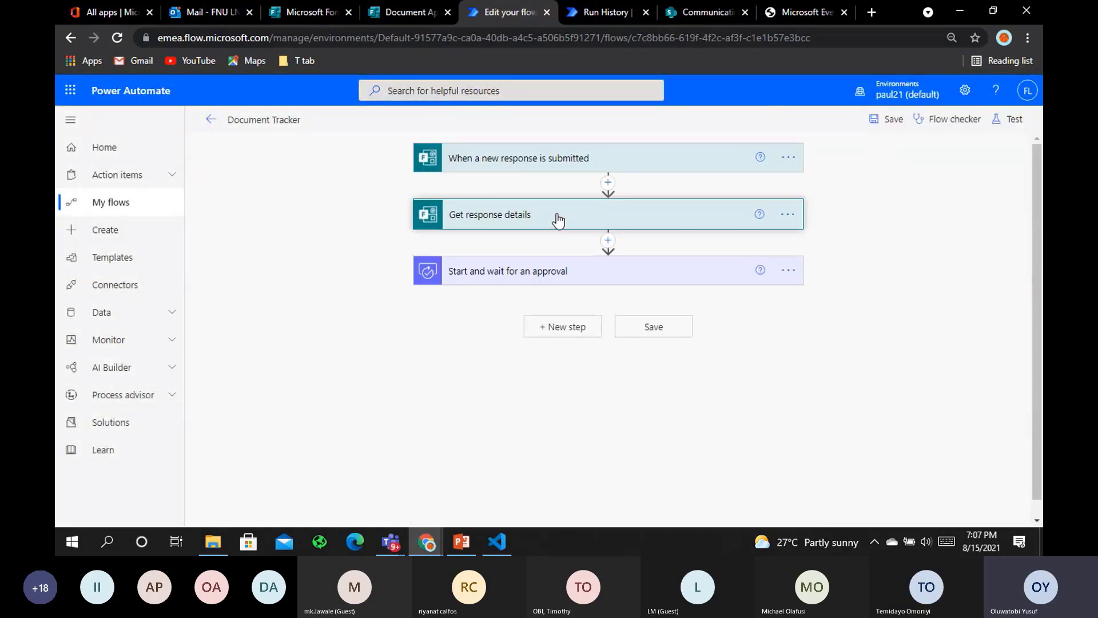
click(662, 327)
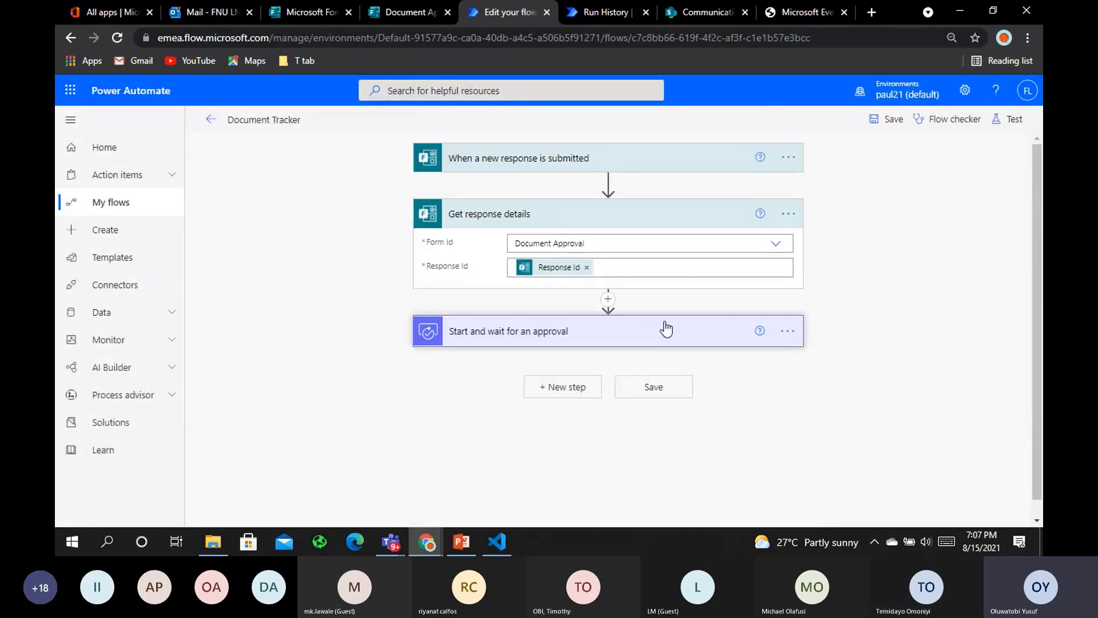
click(790, 215)
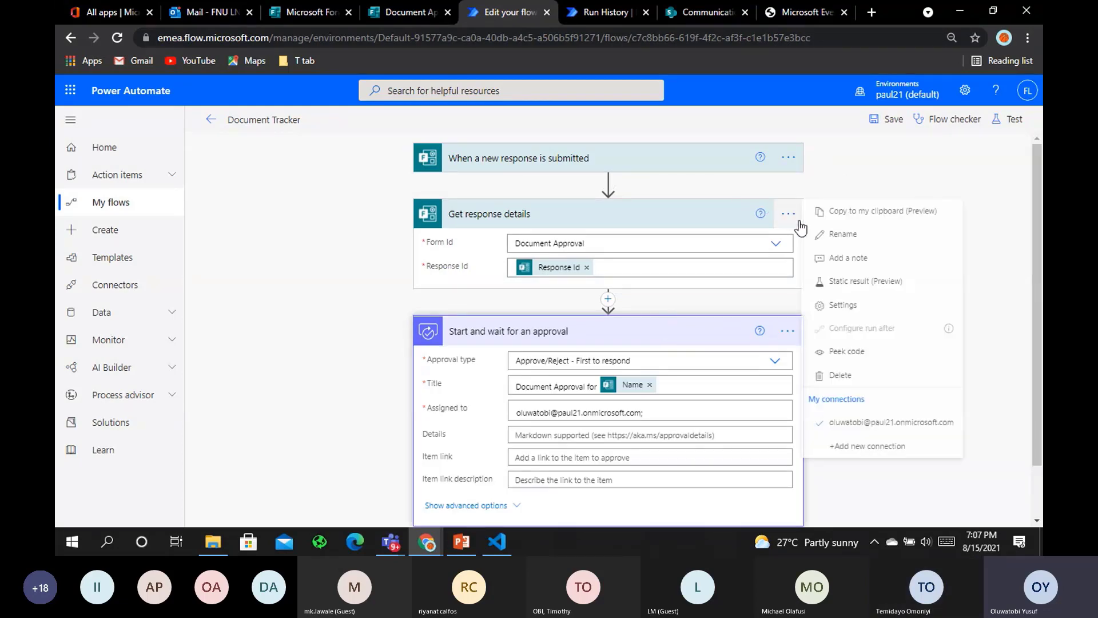
click(848, 352)
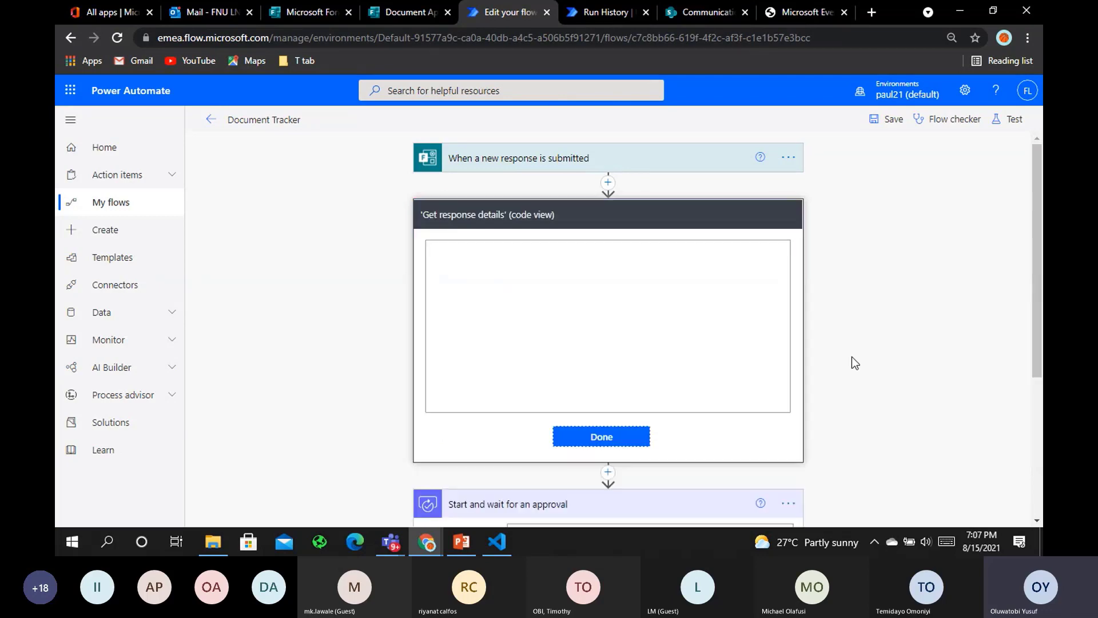
drag(784, 261, 788, 372)
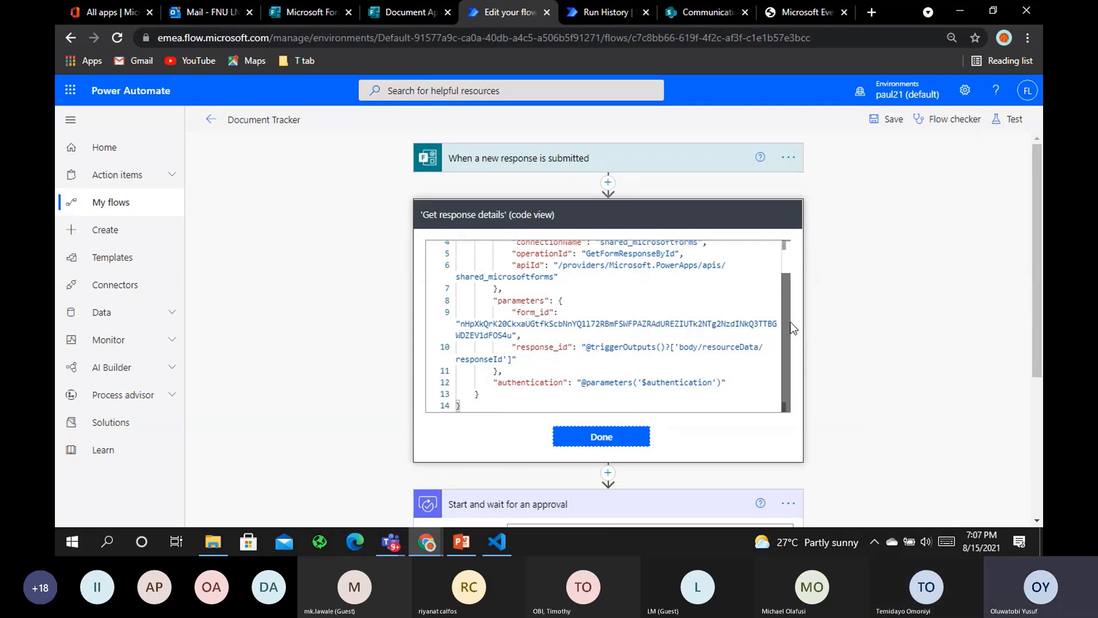
drag(791, 328, 785, 260)
scroll(784, 345, down, 3)
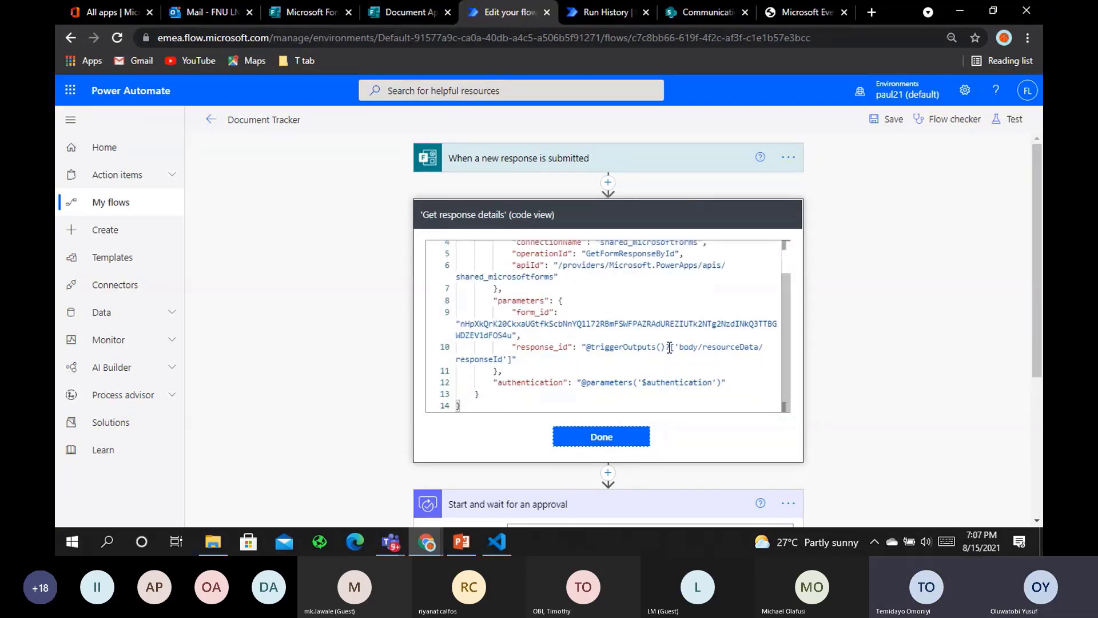
click(503, 548)
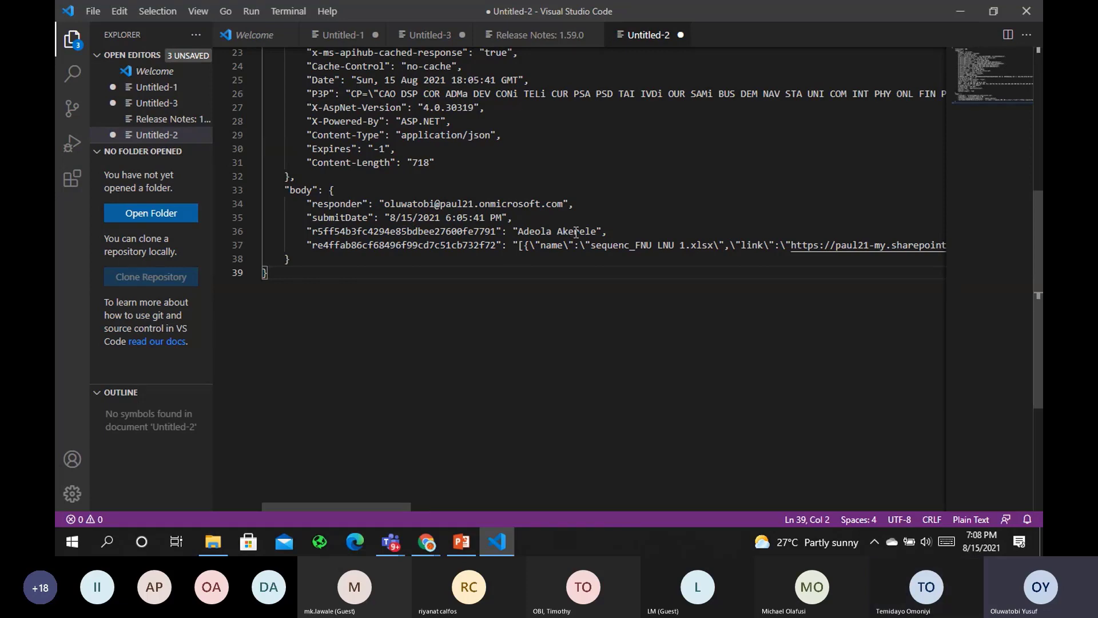
click(469, 246)
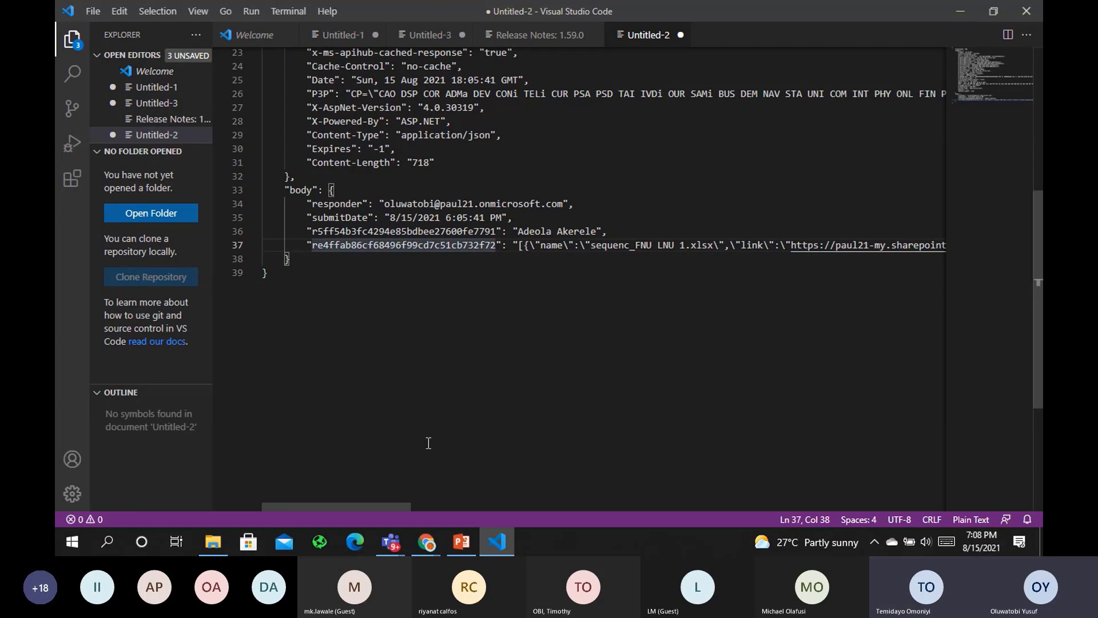
drag(396, 506, 503, 487)
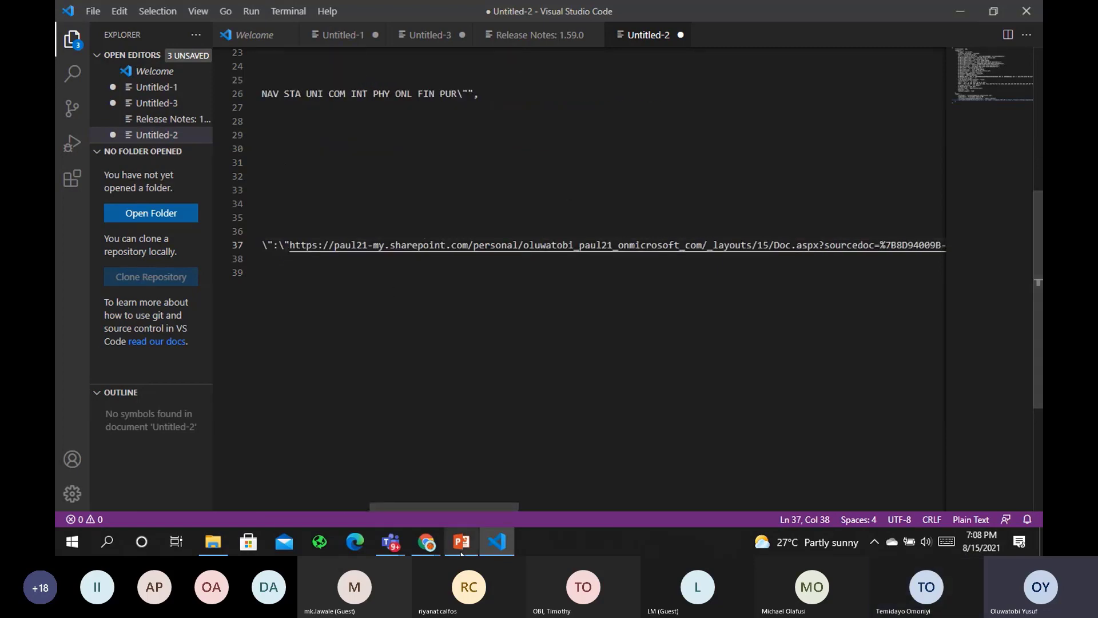
drag(461, 508, 378, 506)
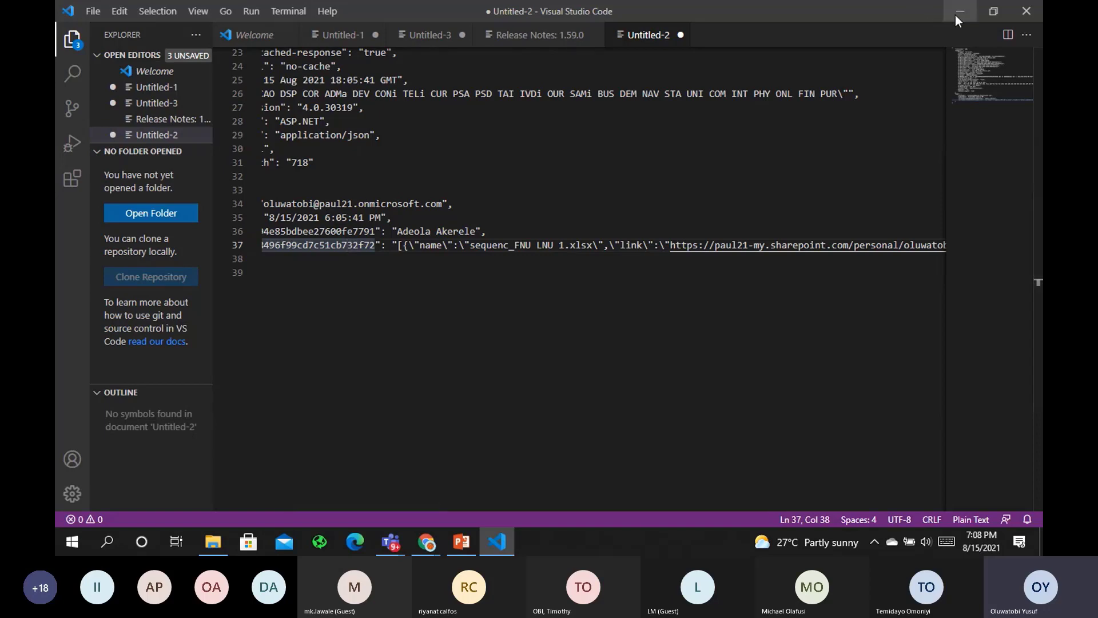
key(ctrl+End)
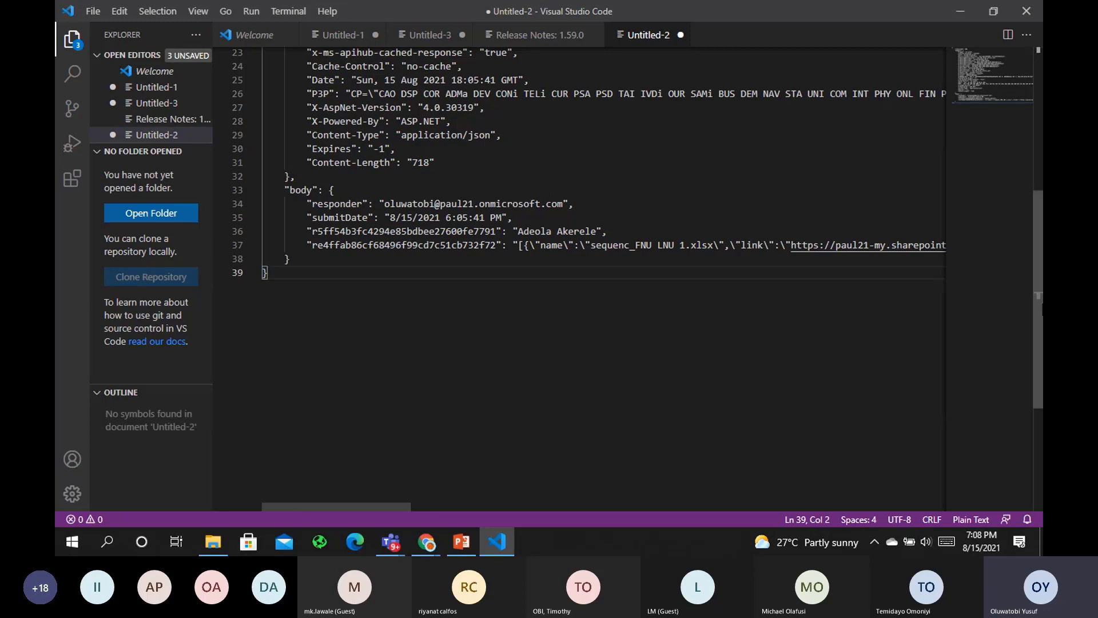
drag(1041, 317, 1005, 46)
Close the code view and insert a Compose action right after Get response details
click(964, 15)
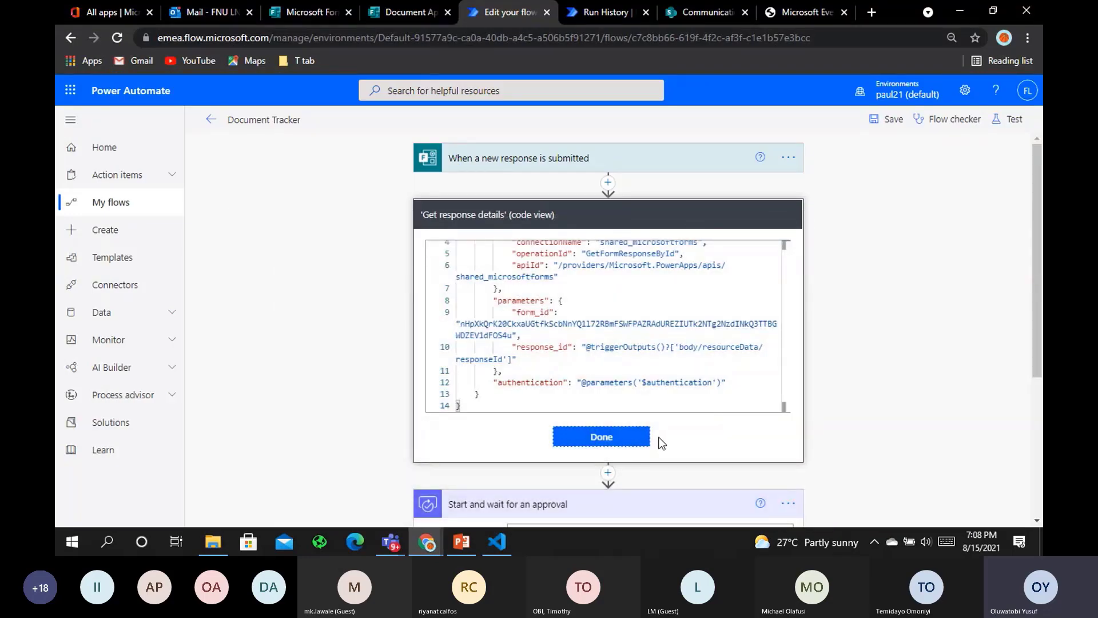
click(635, 436)
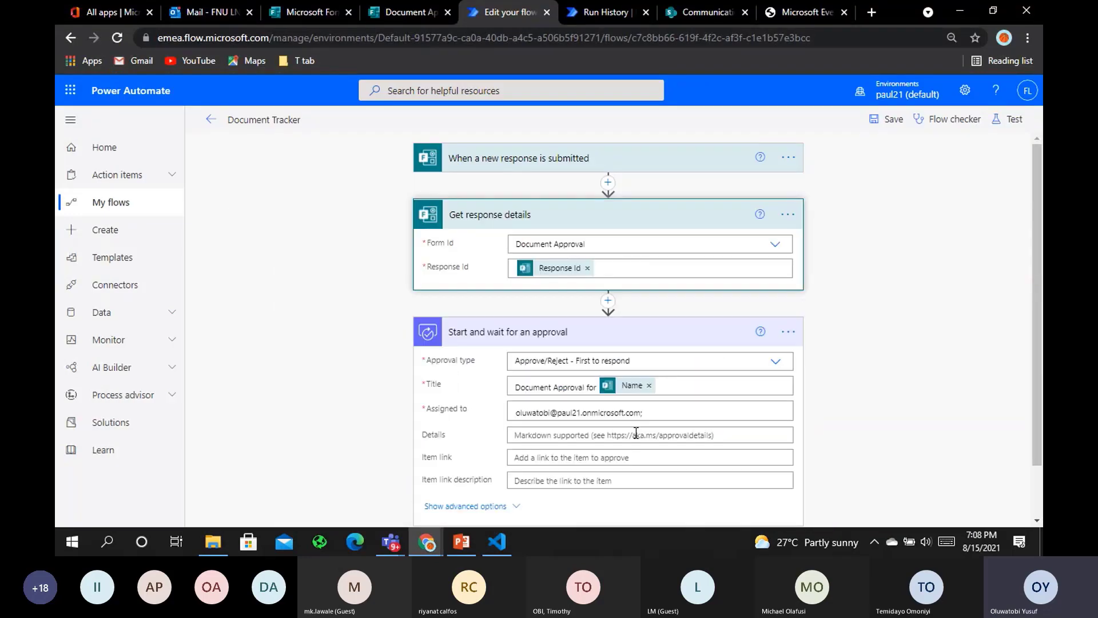
click(608, 299)
click(587, 314)
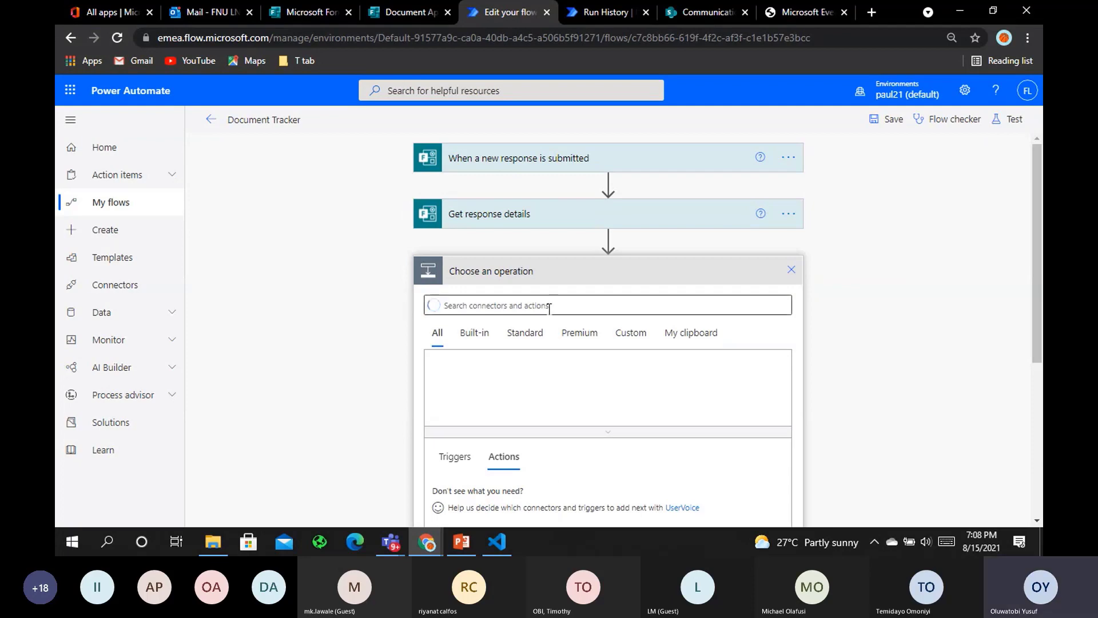
text(comp)
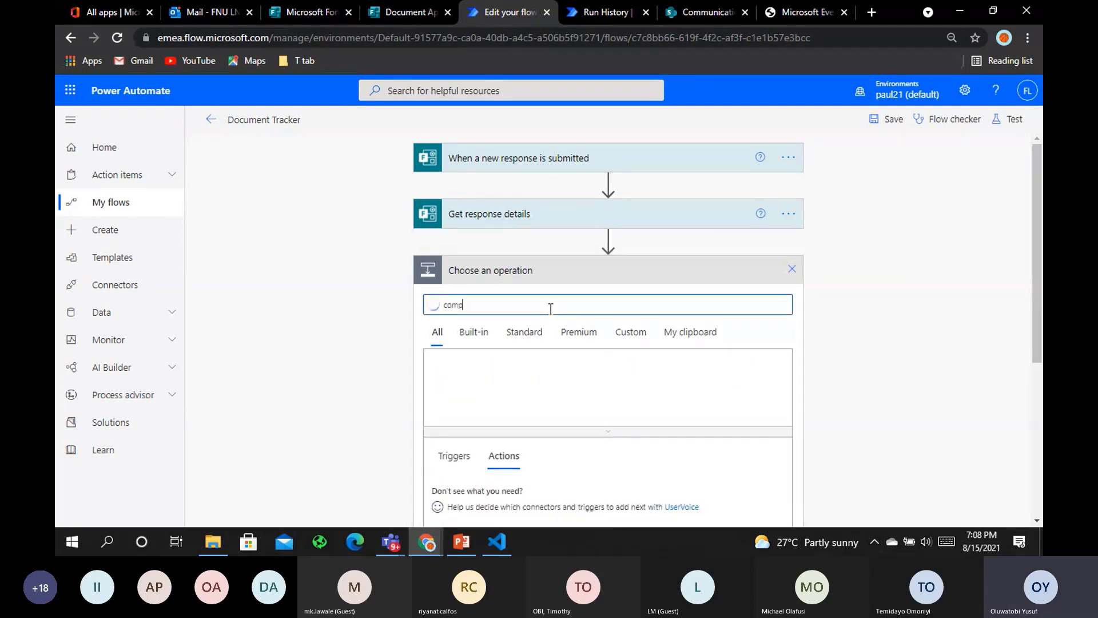
text(ose)
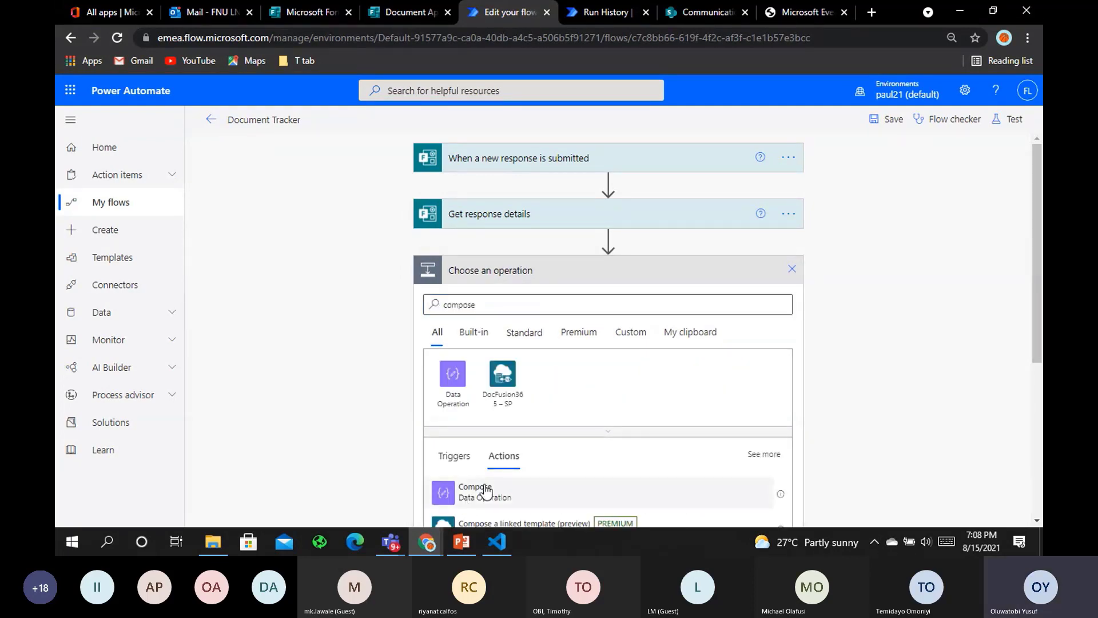
click(485, 490)
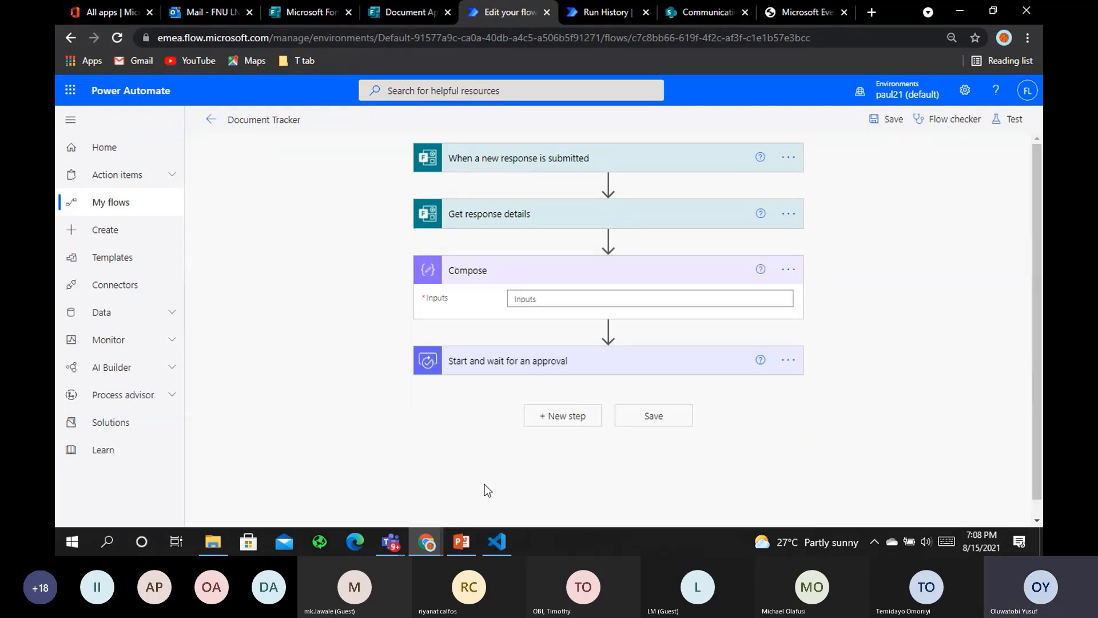
click(775, 297)
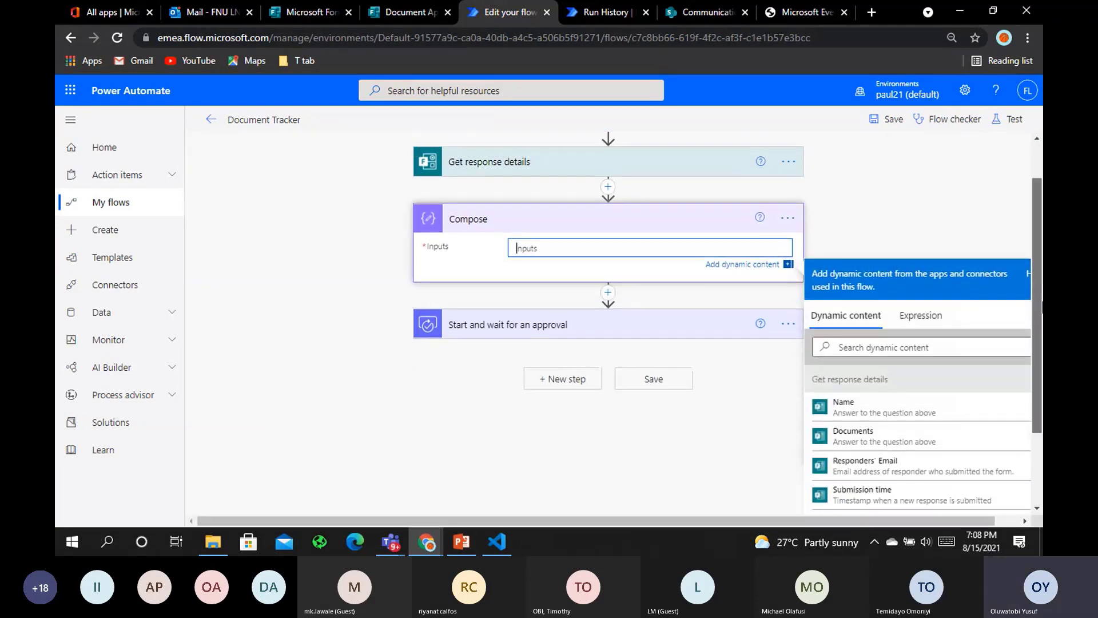
drag(1042, 303, 1042, 305)
Begin a json( expression for the Compose Inputs, then dismiss the expression editor
click(911, 317)
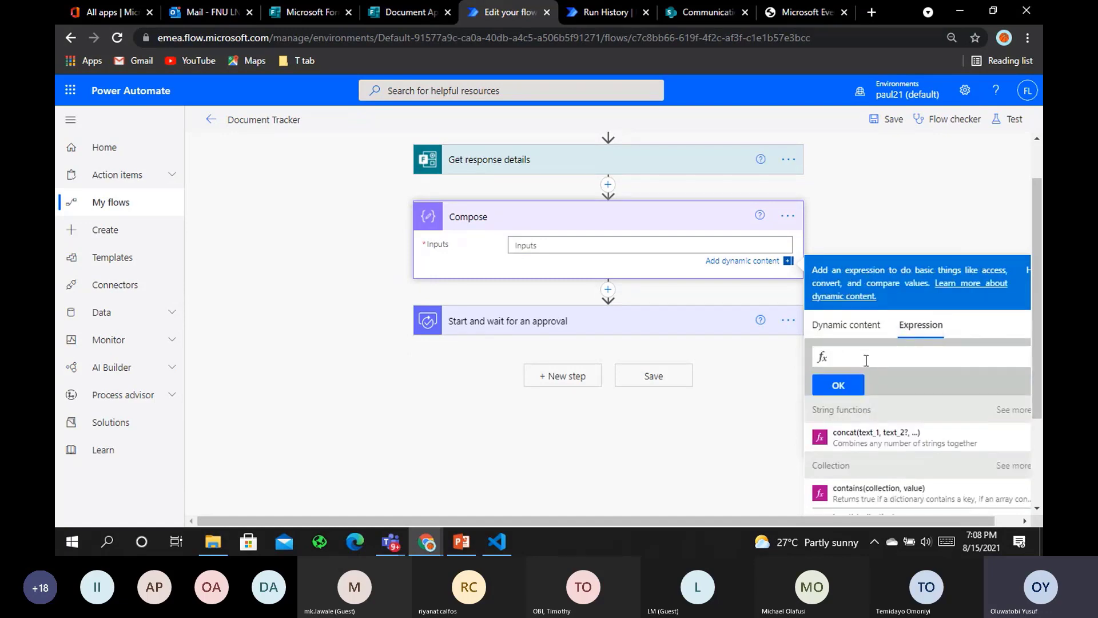
text(jso)
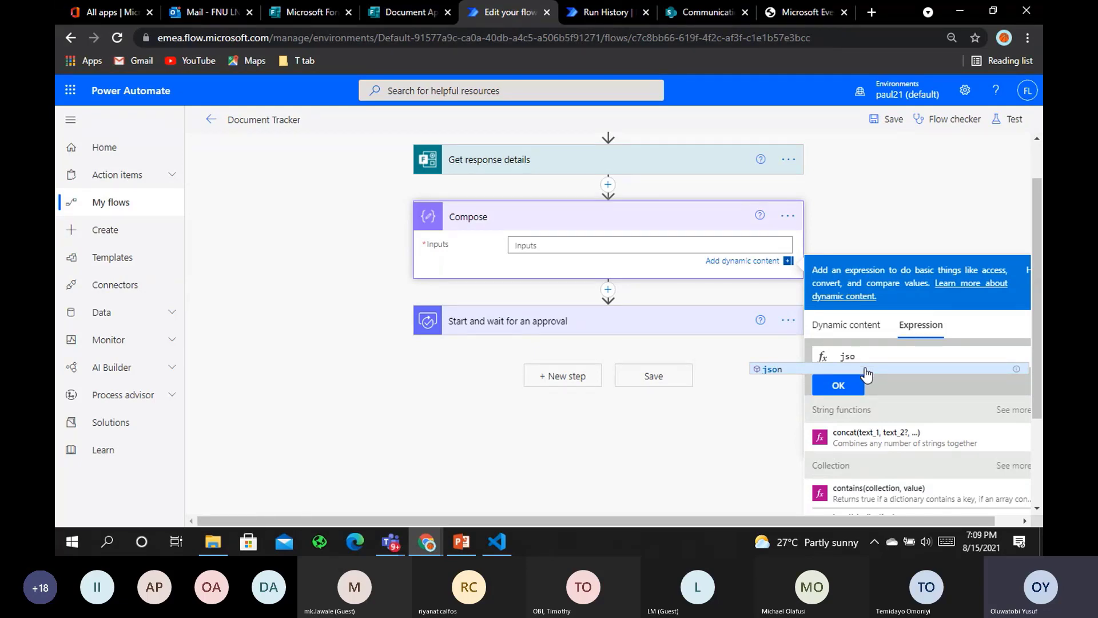
click(865, 369)
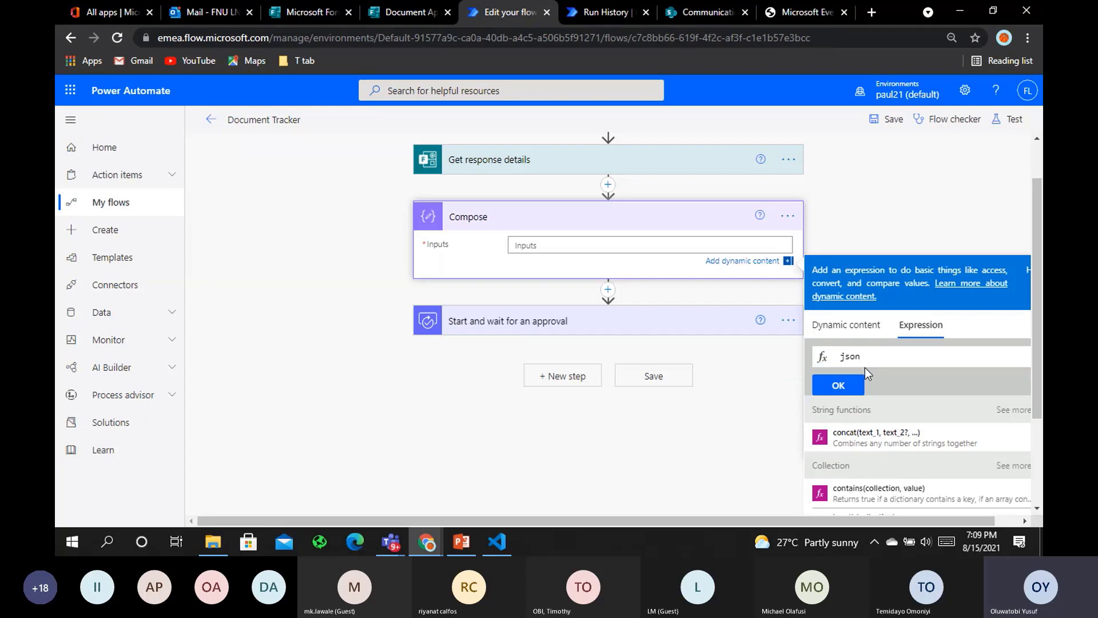
text(()
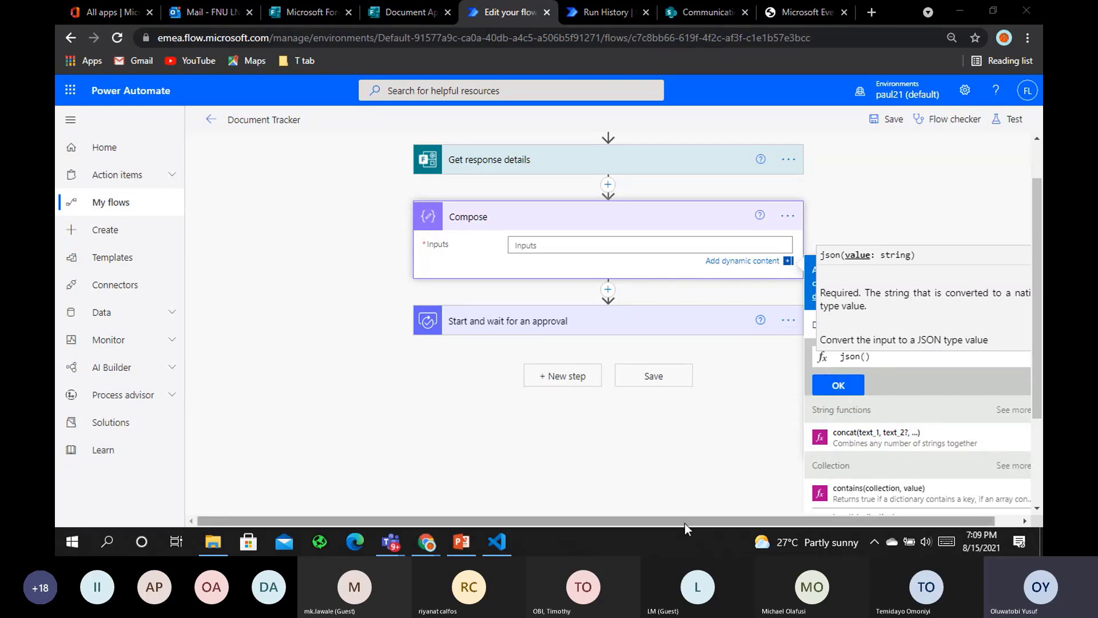
drag(683, 522, 737, 454)
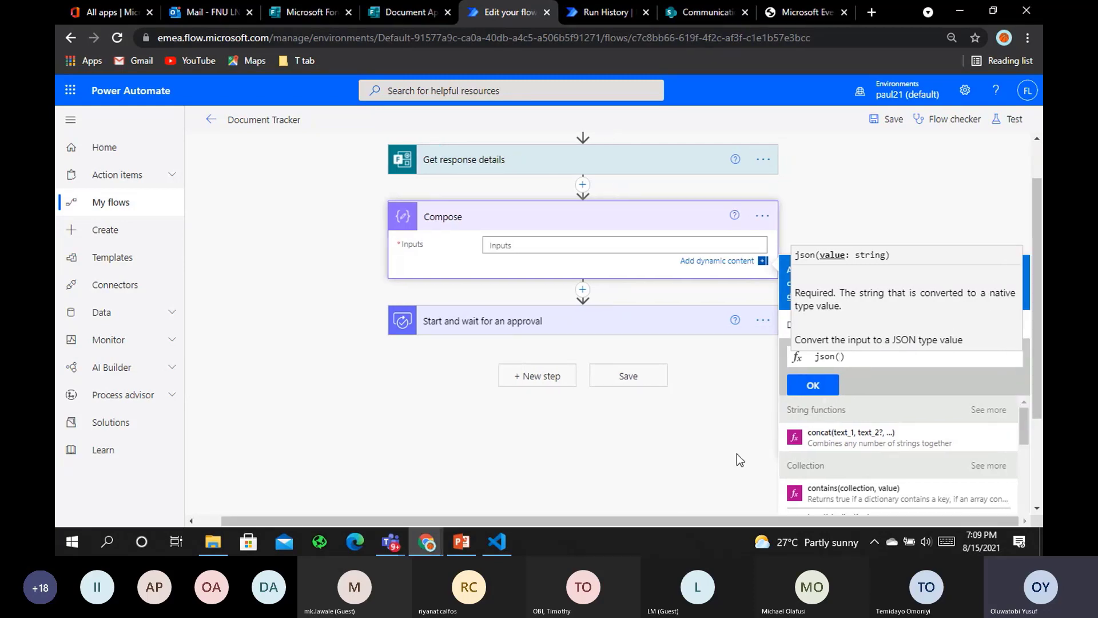
click(694, 423)
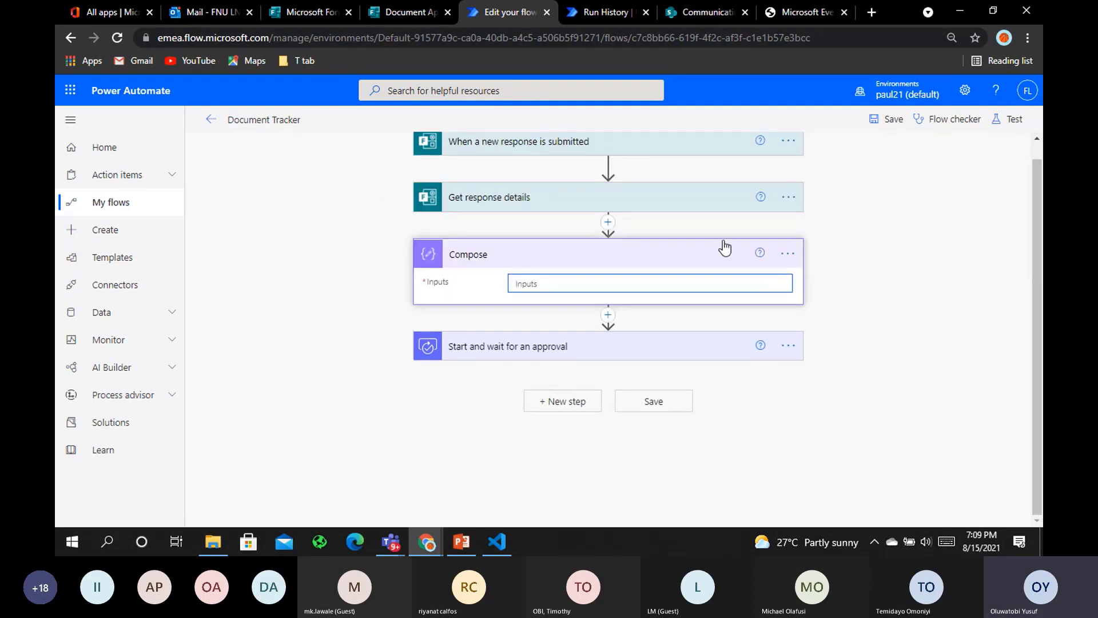
Set Compose Inputs to a json() expression wrapping the Documents answer from Get response details
click(719, 283)
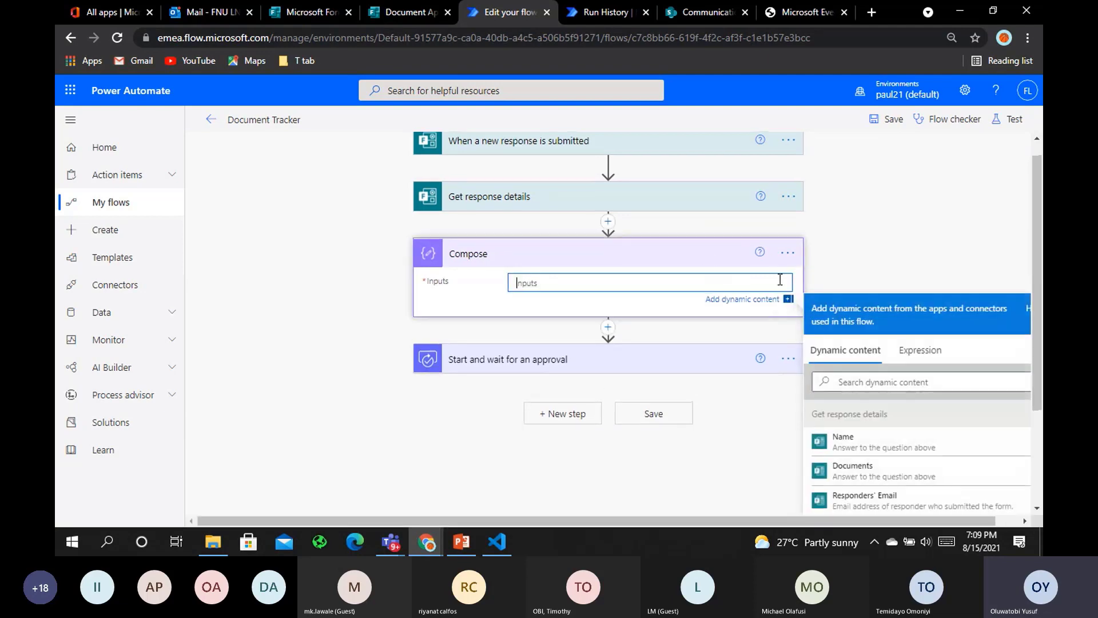
click(938, 351)
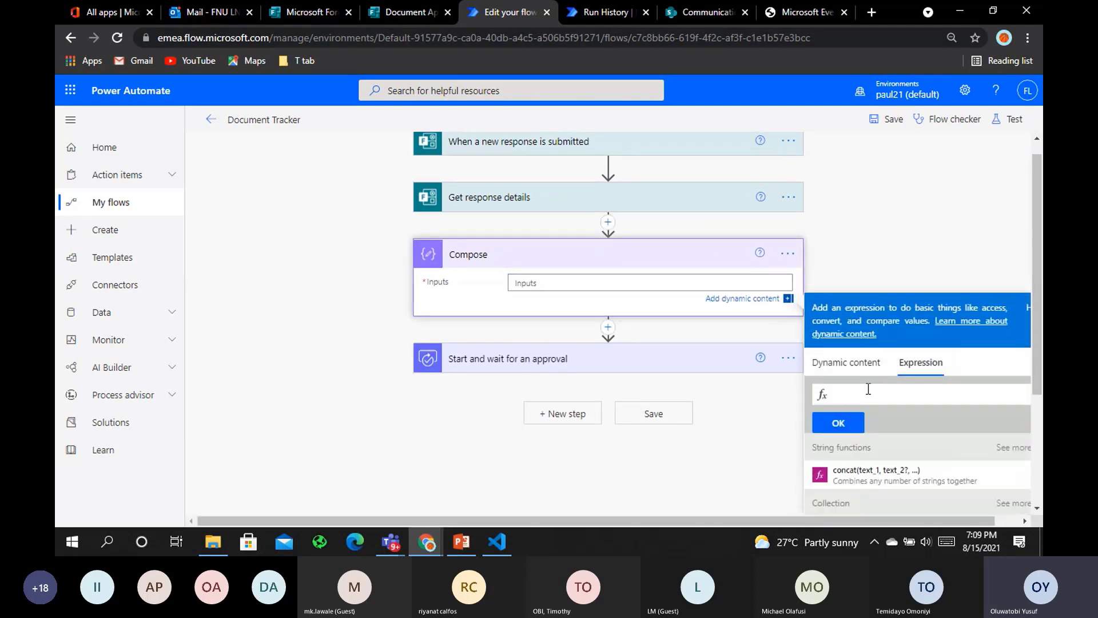
text(jsi)
text(o)
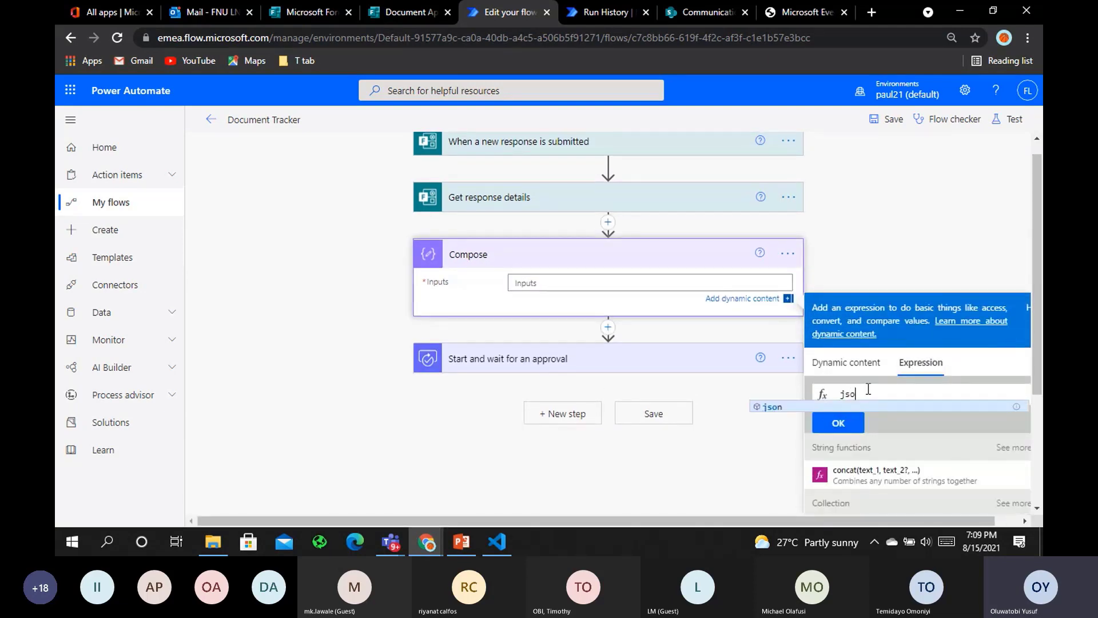
text(n)
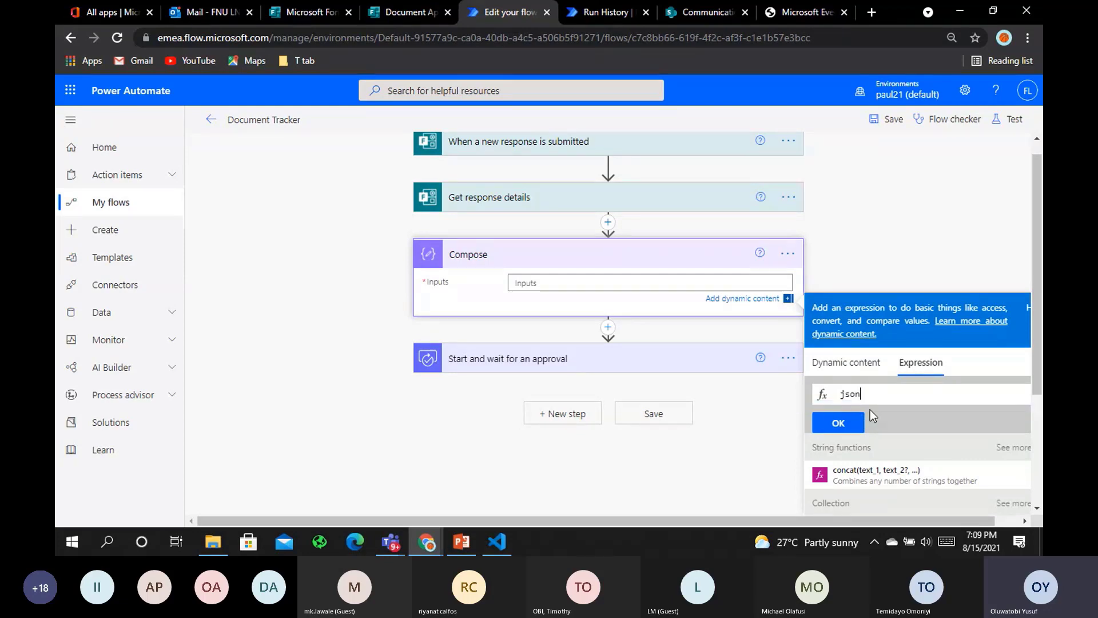
text(()
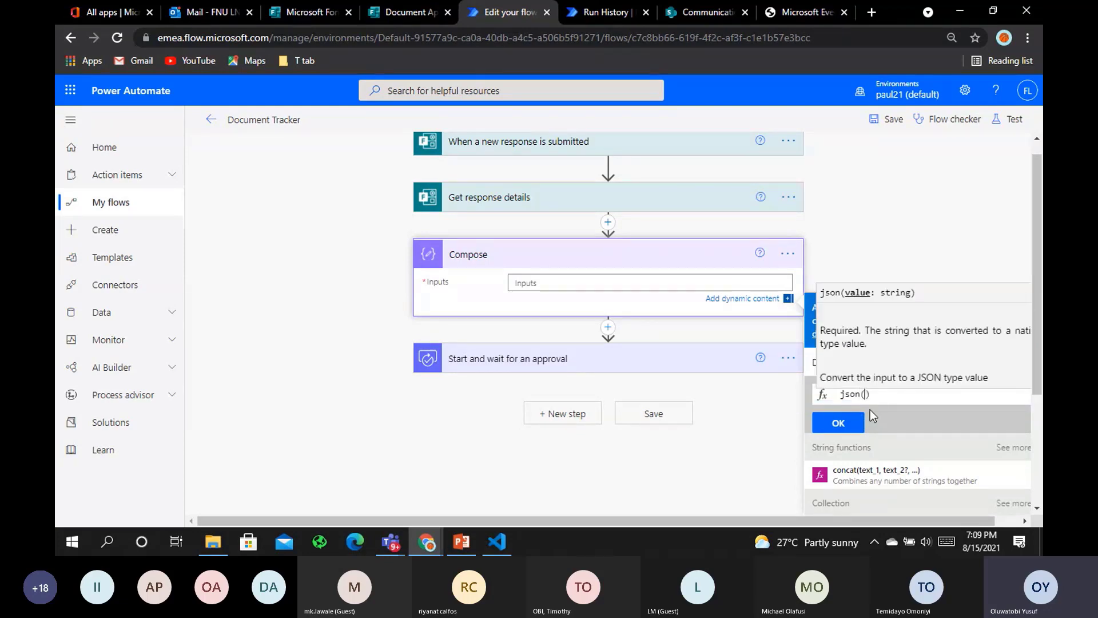
click(814, 364)
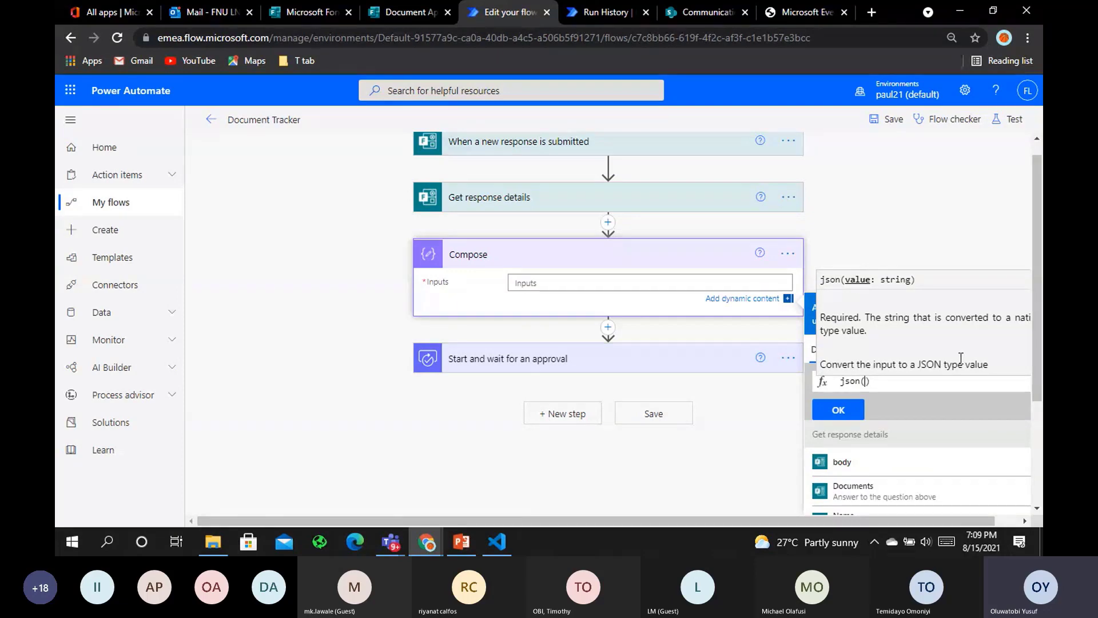
drag(931, 518, 955, 517)
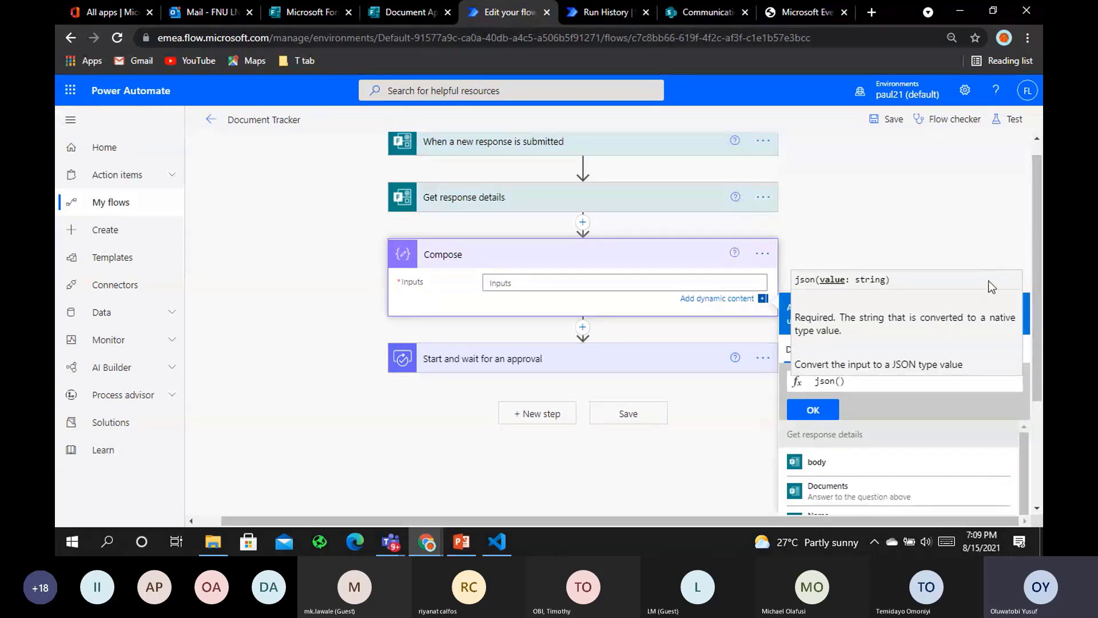
scroll(989, 286, down, 1)
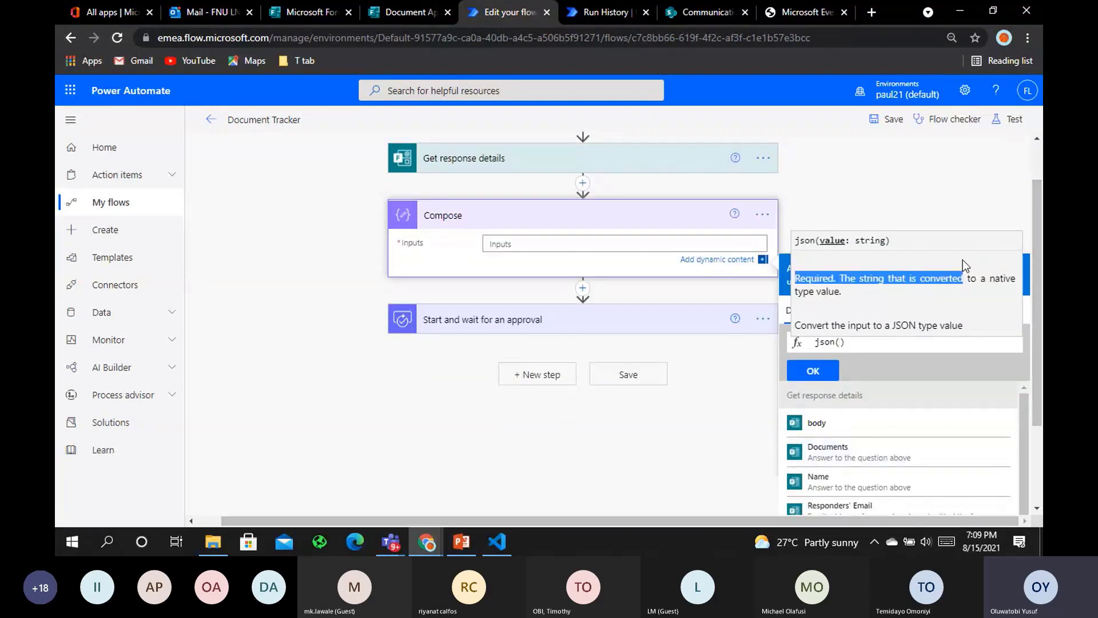
click(943, 341)
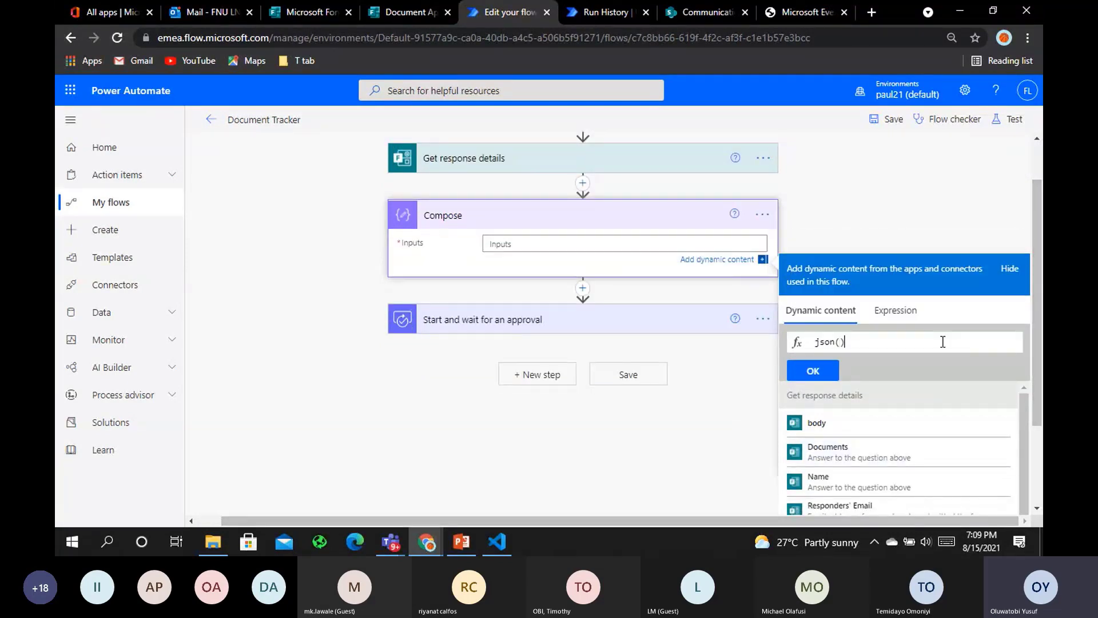
click(893, 310)
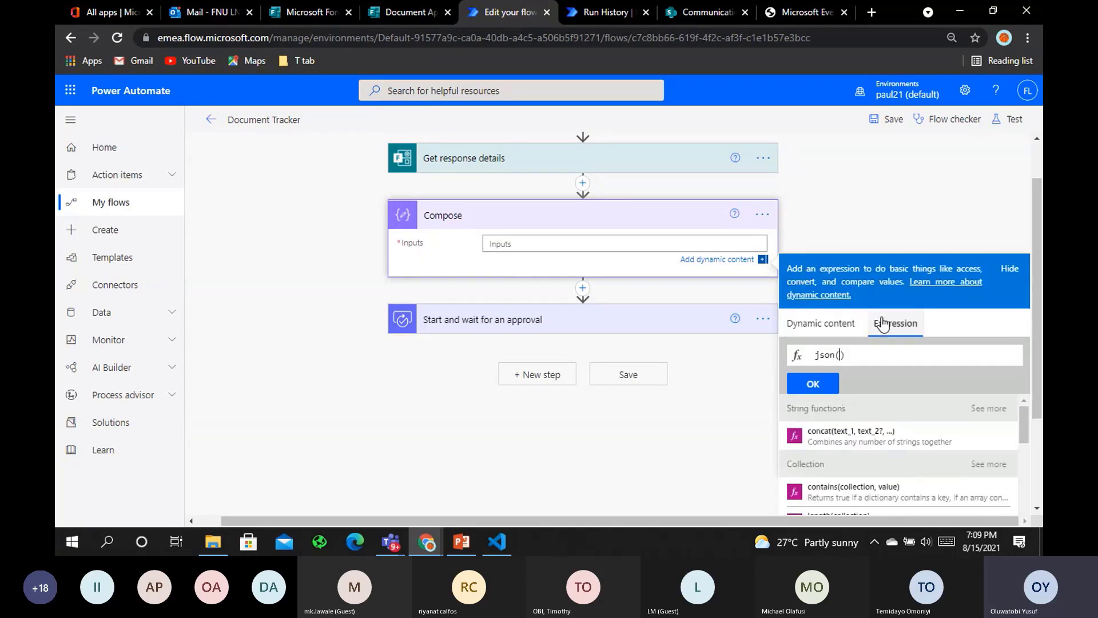
click(821, 327)
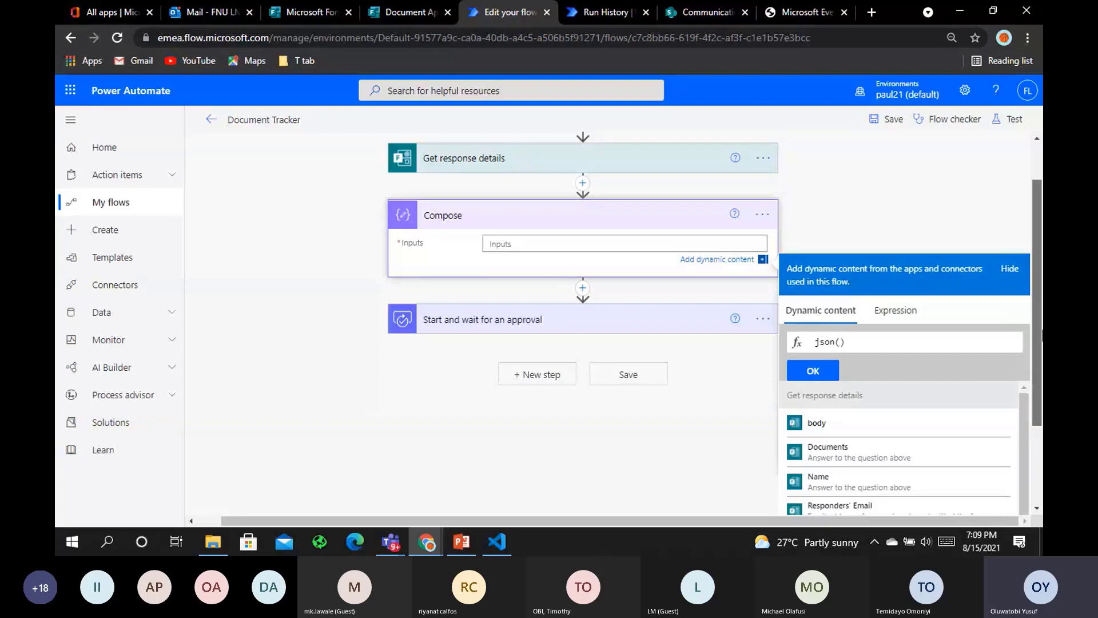
scroll(1038, 366, down, 1)
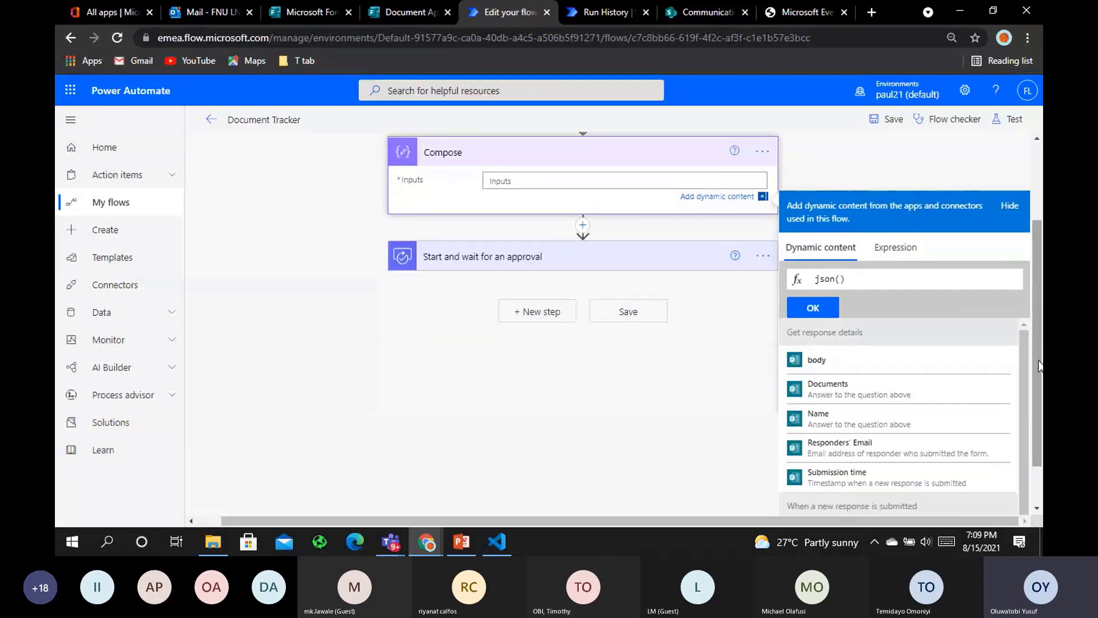
click(816, 394)
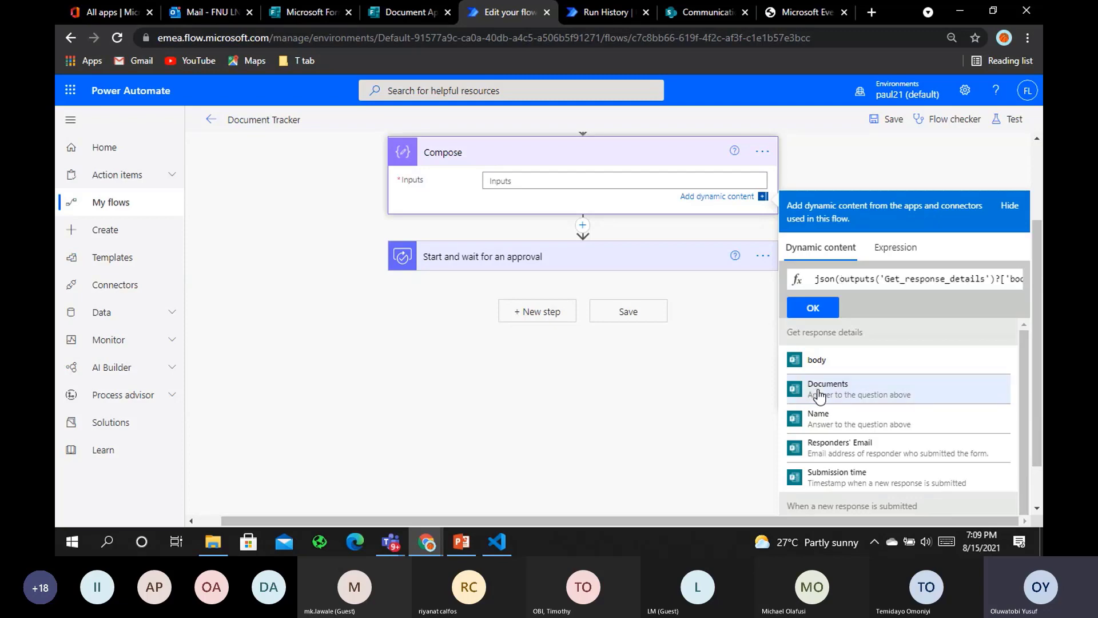
click(830, 309)
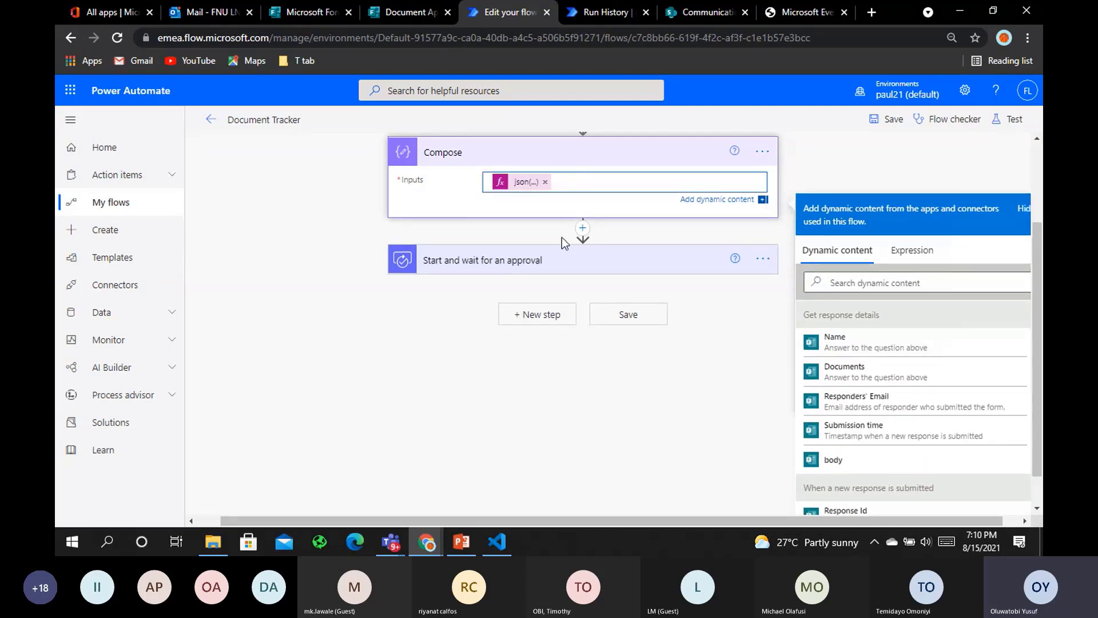
Add a OneDrive Get file content action after the Compose step
click(757, 334)
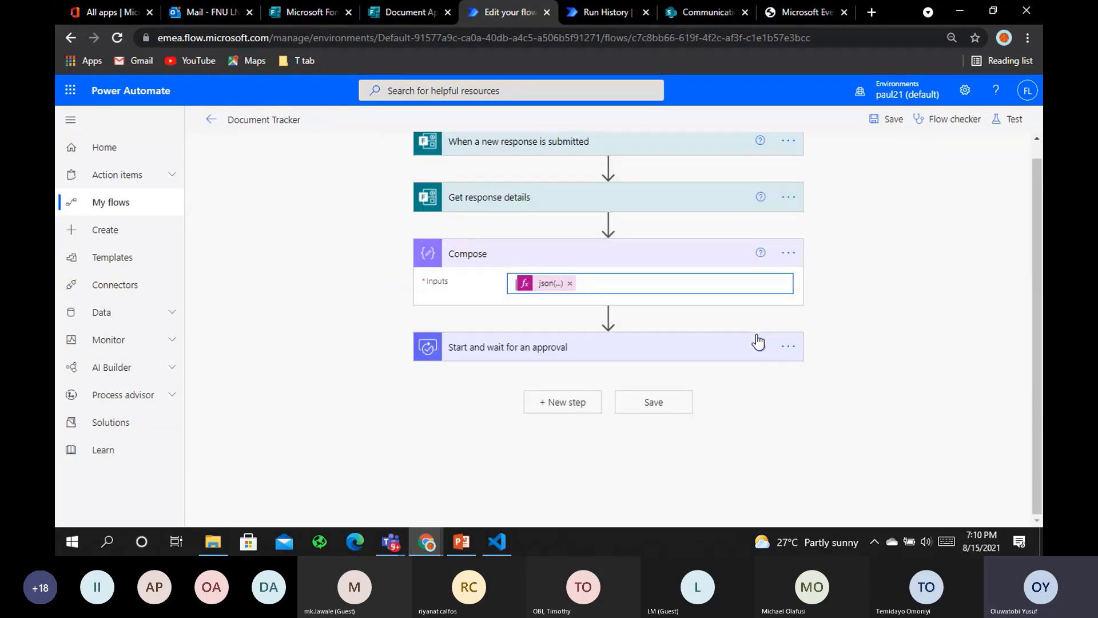
mouse_move(608, 319)
click(608, 315)
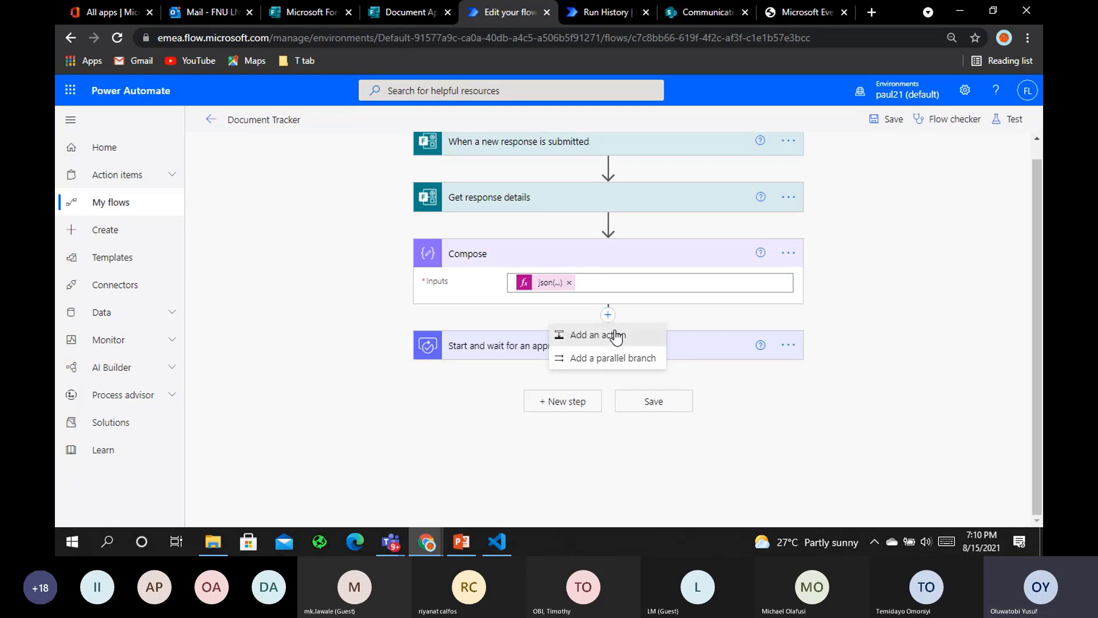
click(614, 332)
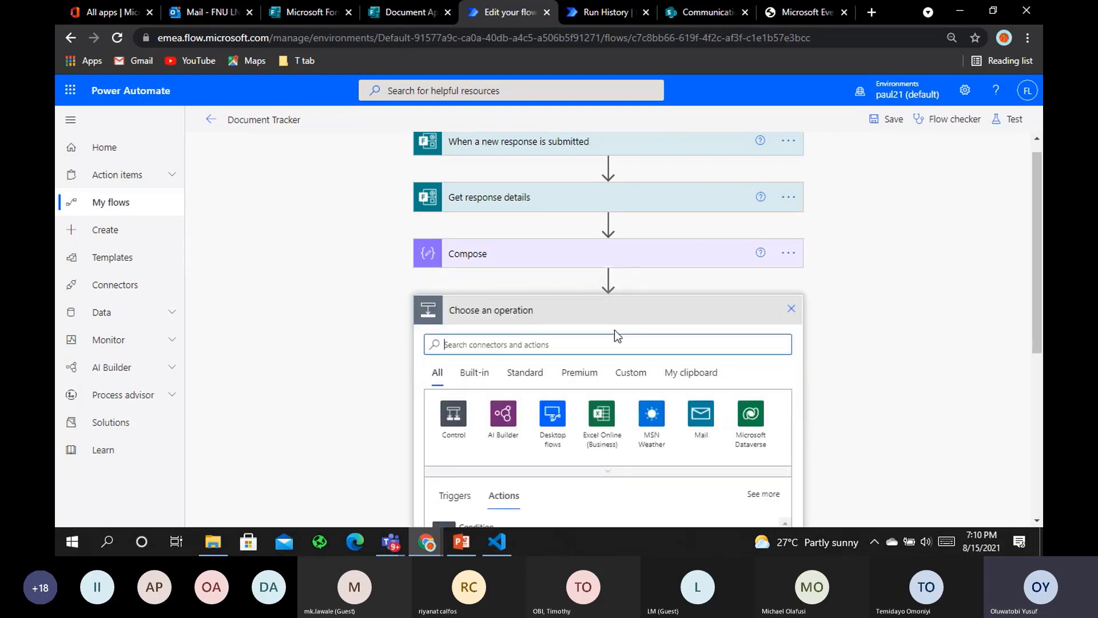
text(get f)
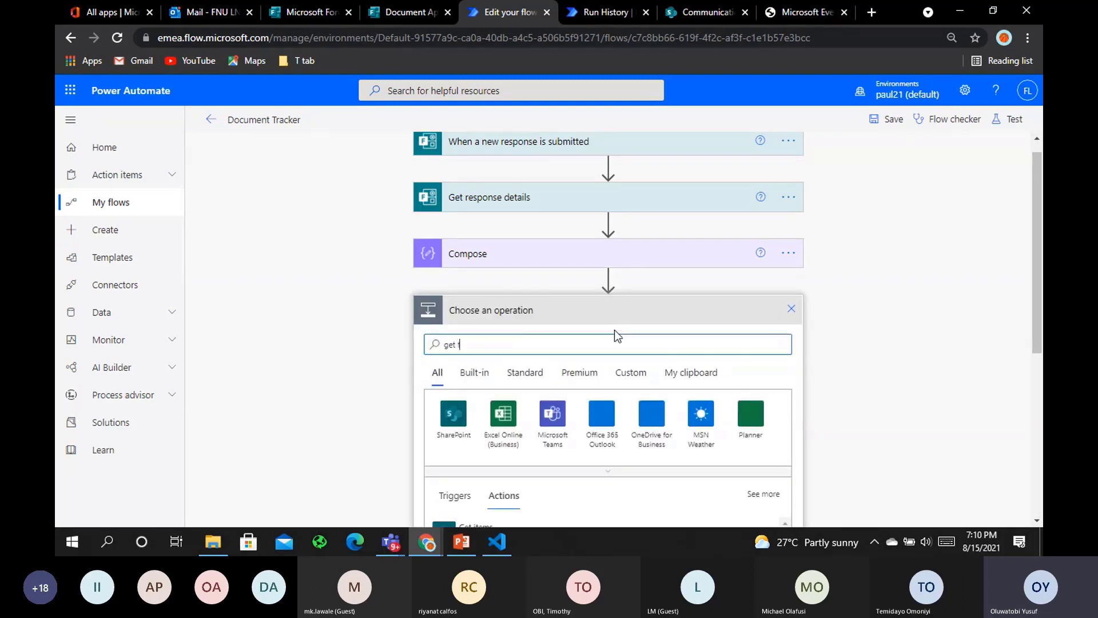
text(ile content)
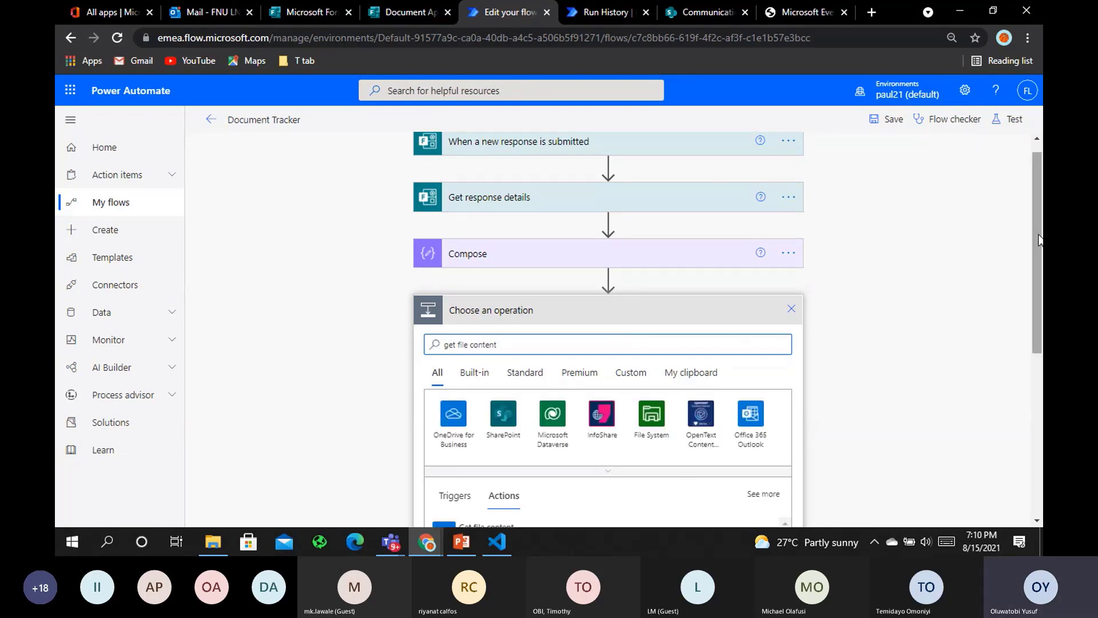
drag(1039, 246, 1041, 320)
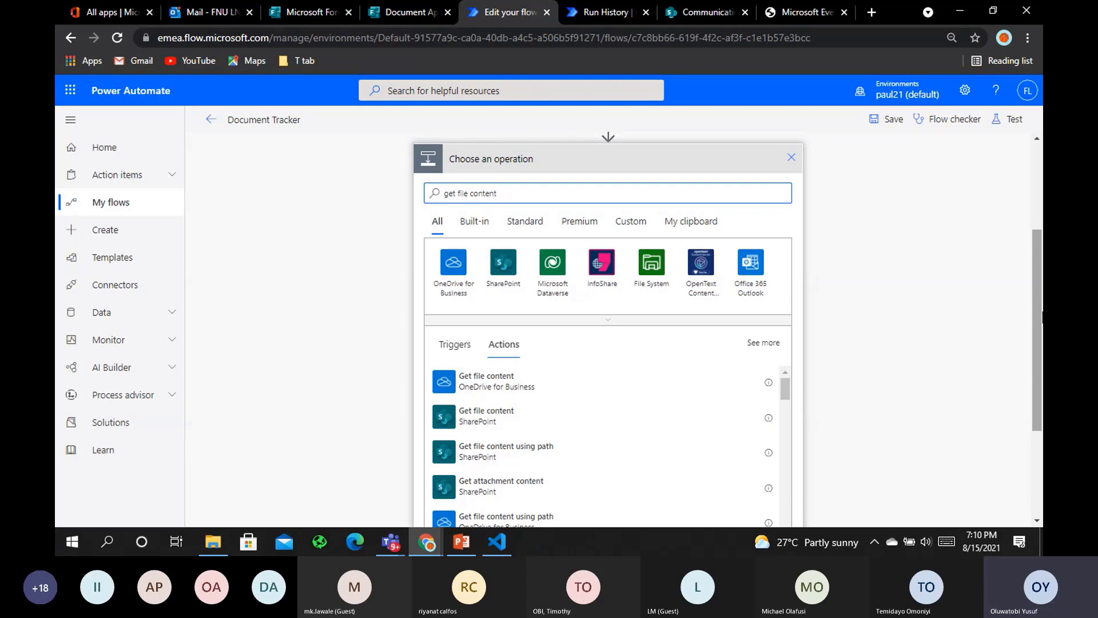
click(487, 384)
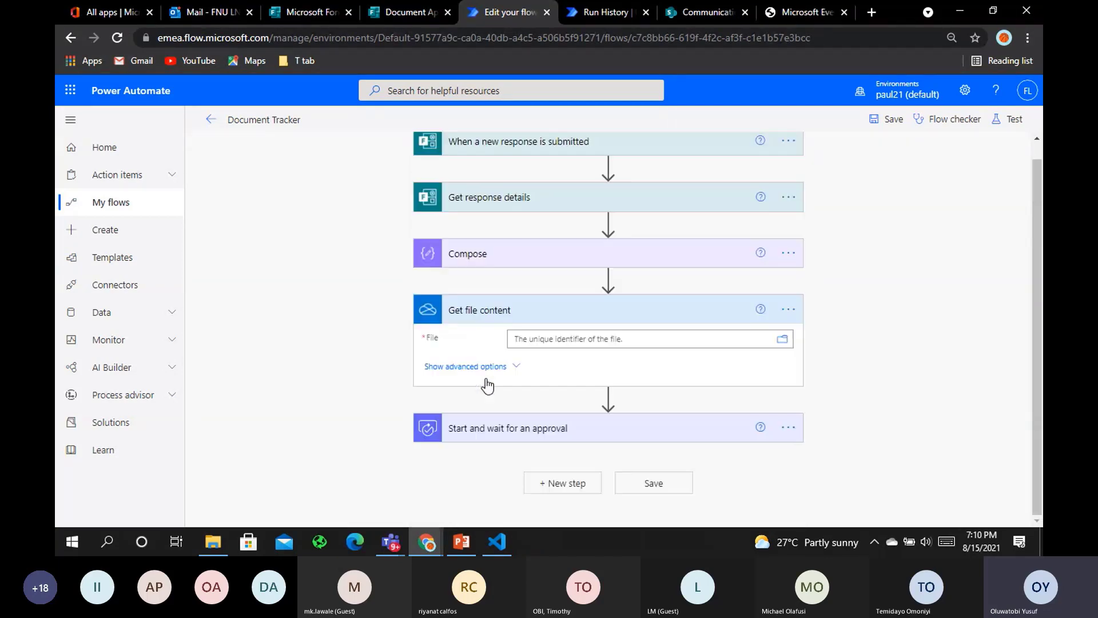
Set the Get file content File to the expression item()['id']
click(611, 338)
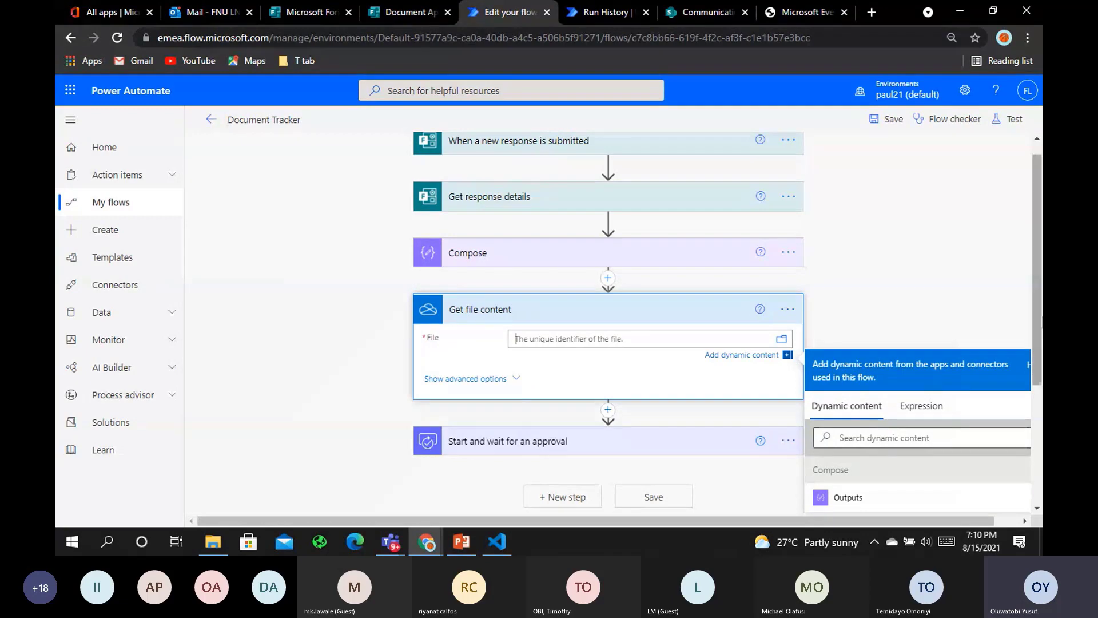
drag(1041, 322, 1041, 349)
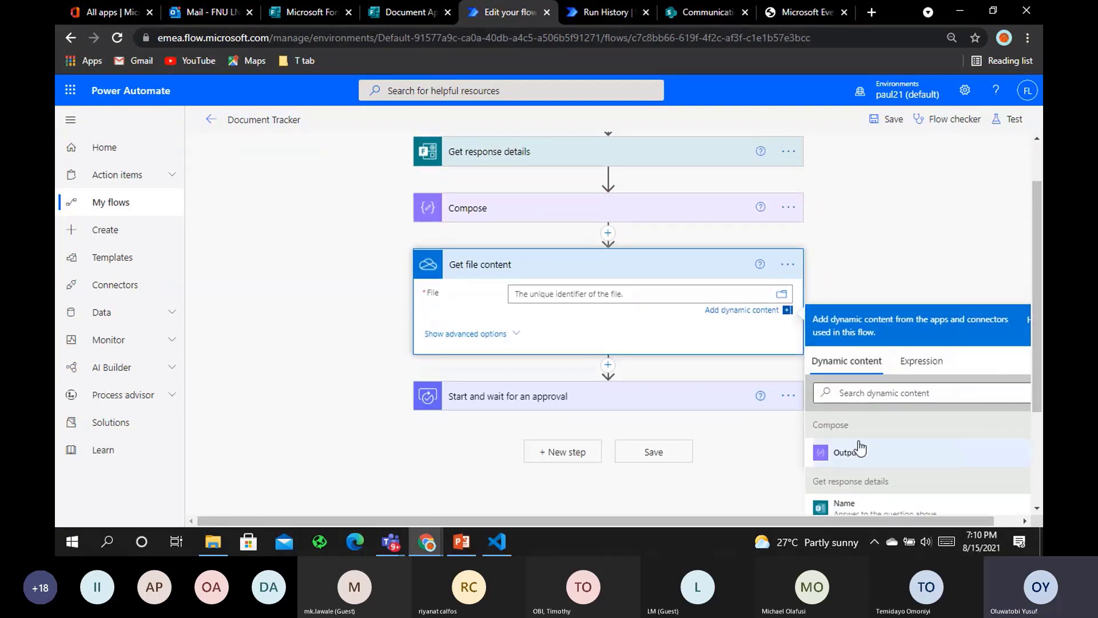
click(910, 372)
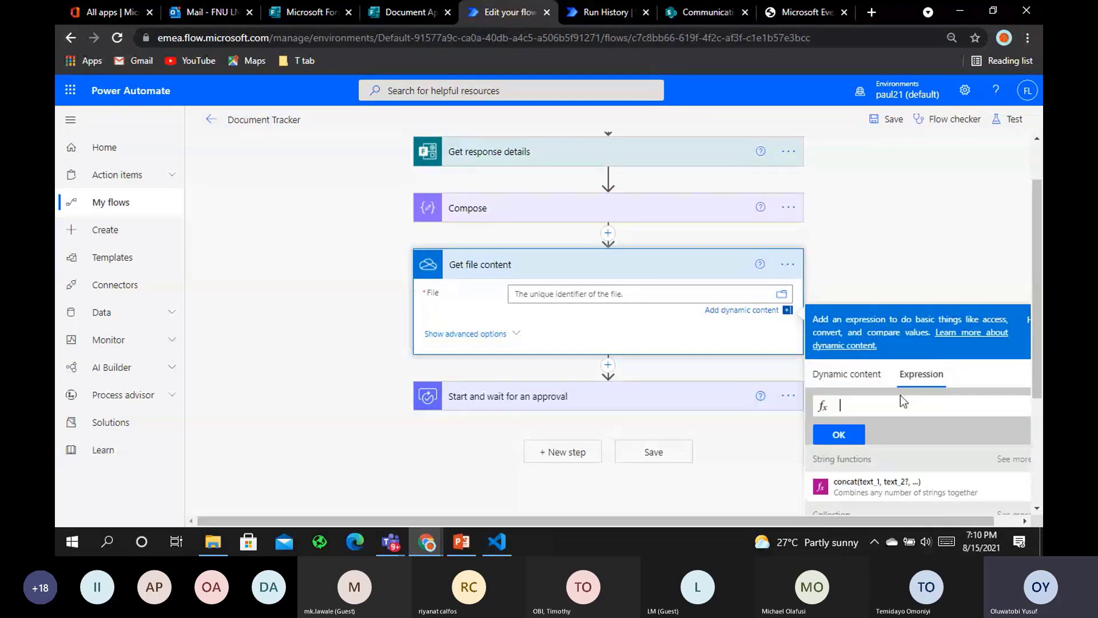
text(item())
text(['i)
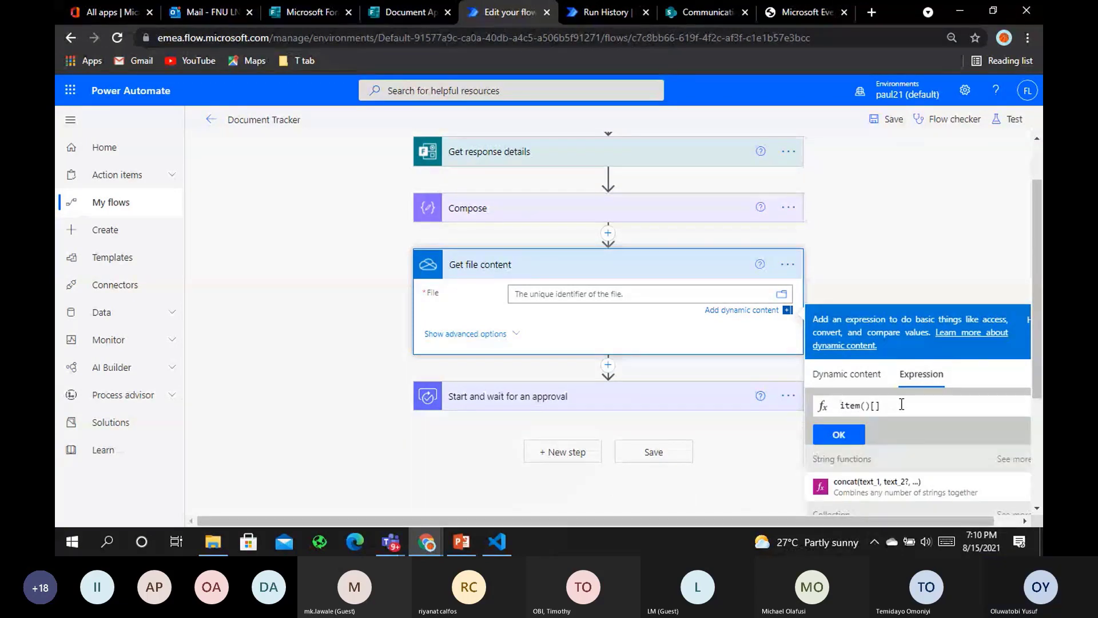
text(d)
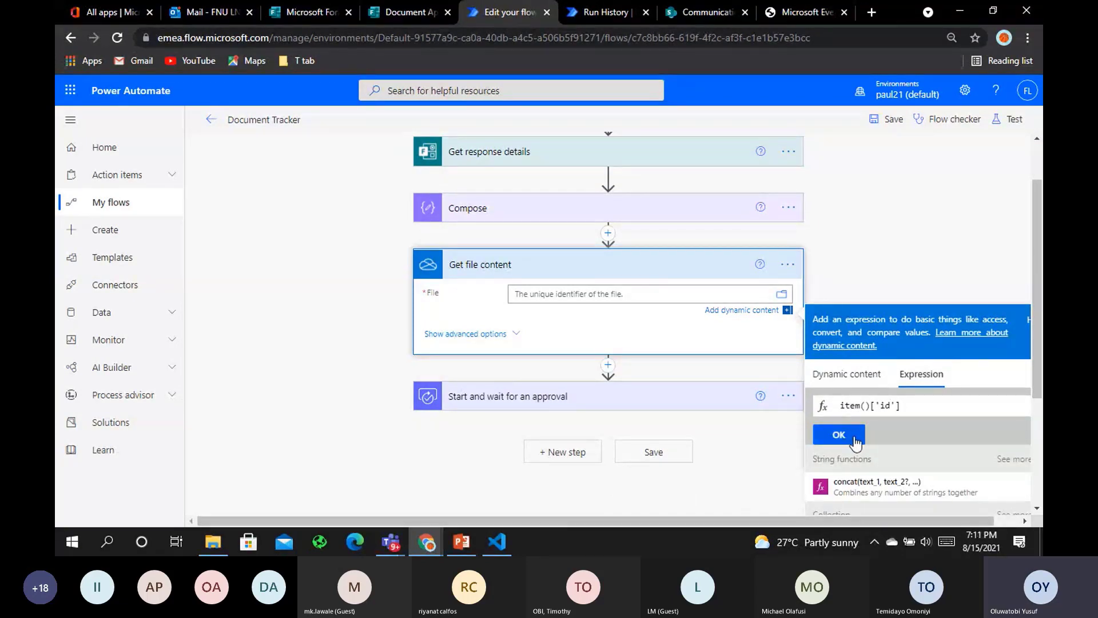
click(854, 436)
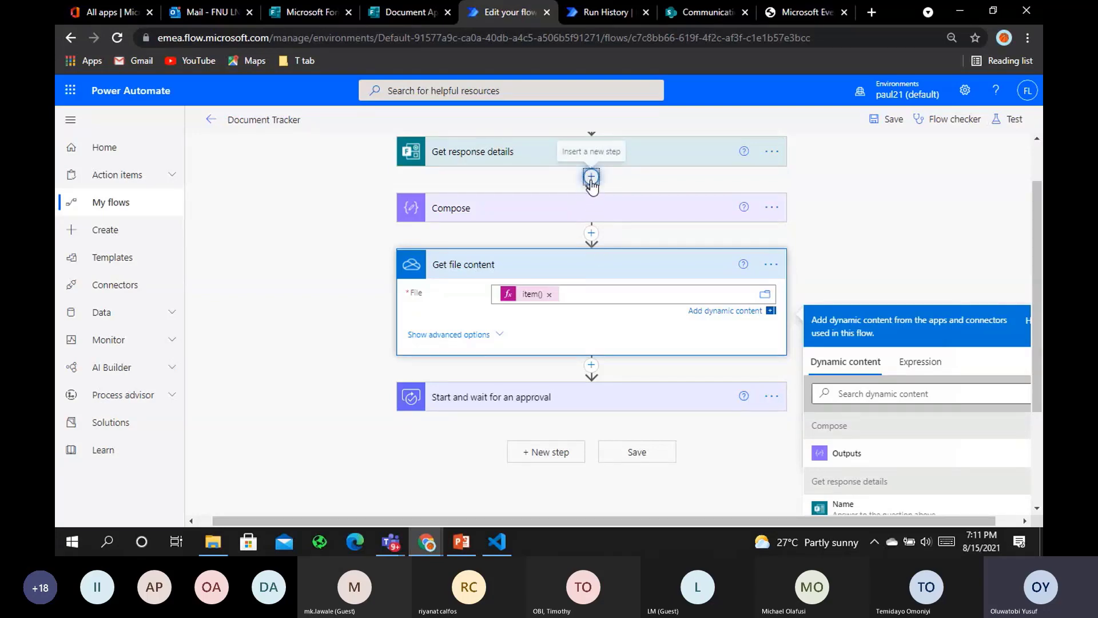
Insert an Initialize variable step before the Compose step
click(591, 179)
click(607, 228)
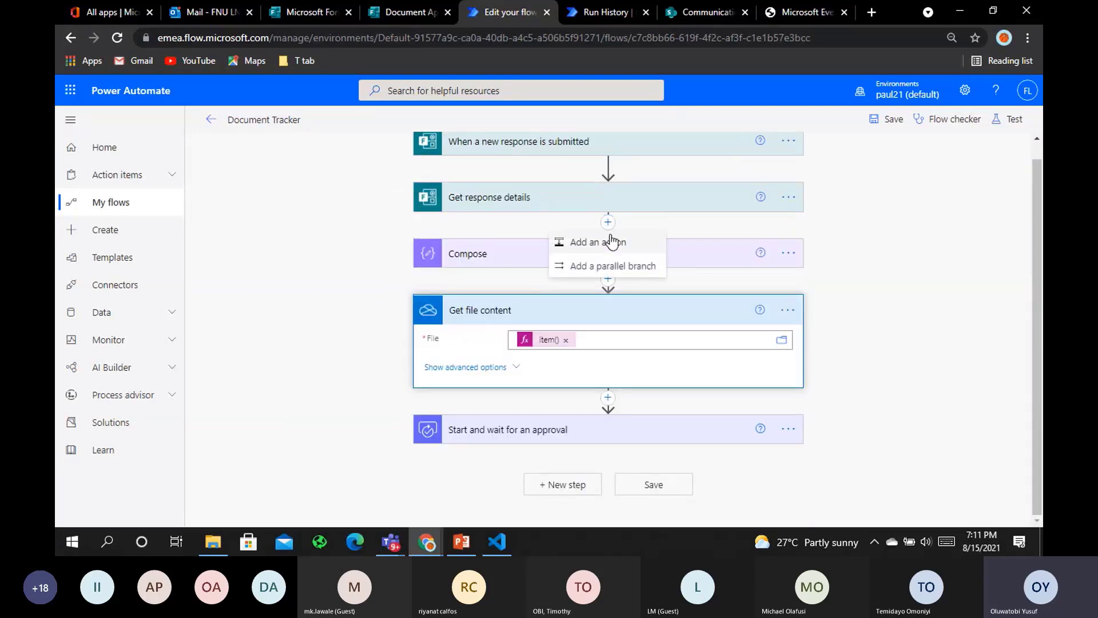
click(607, 241)
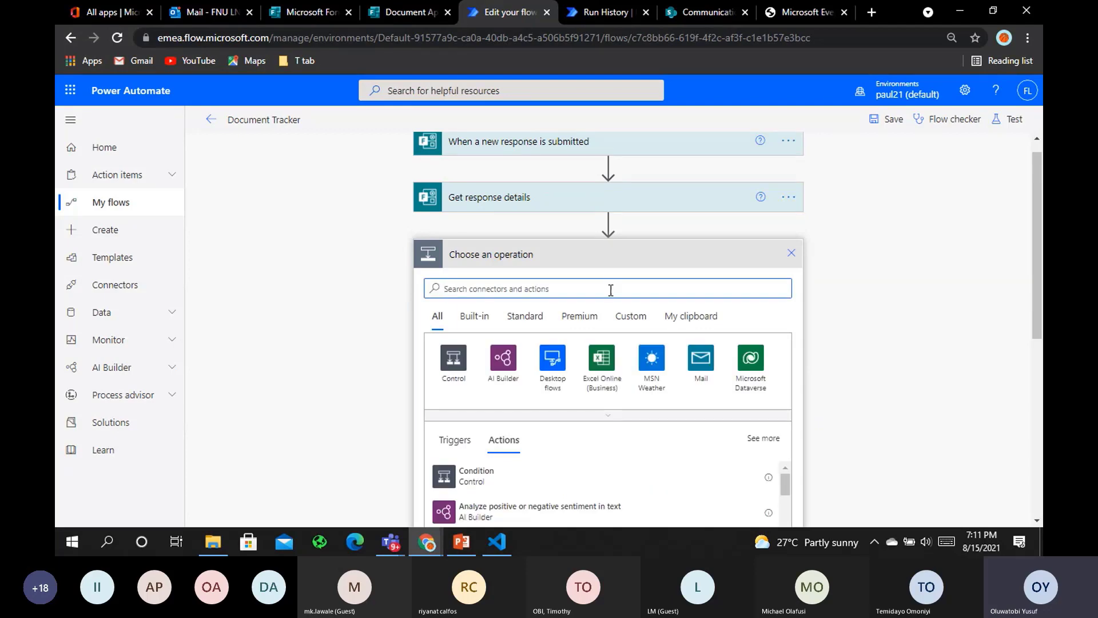
text(va)
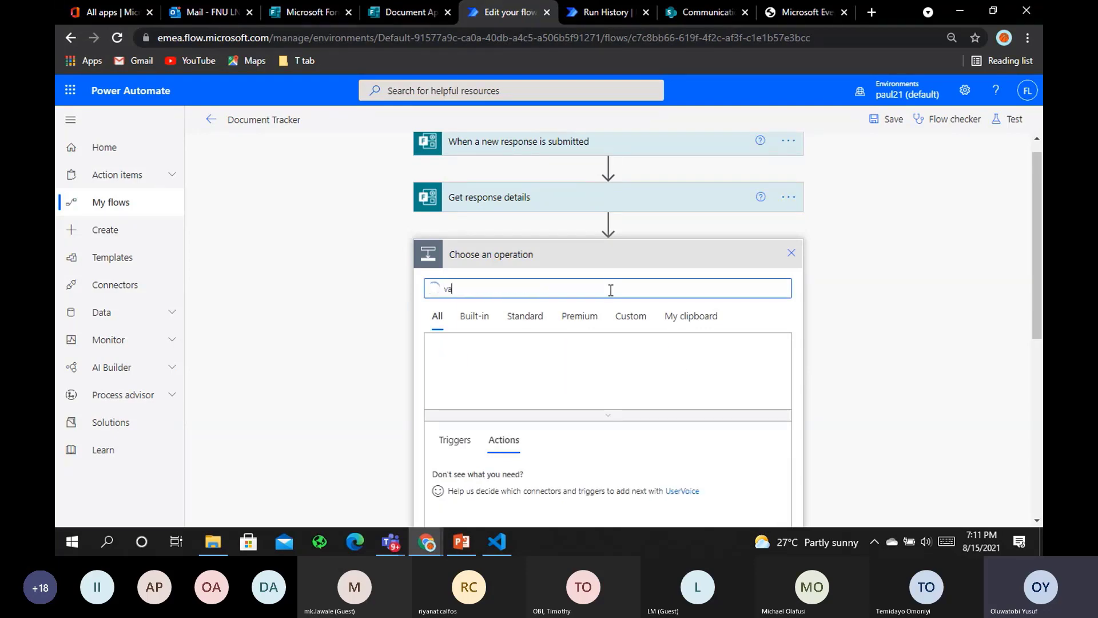
text(riable)
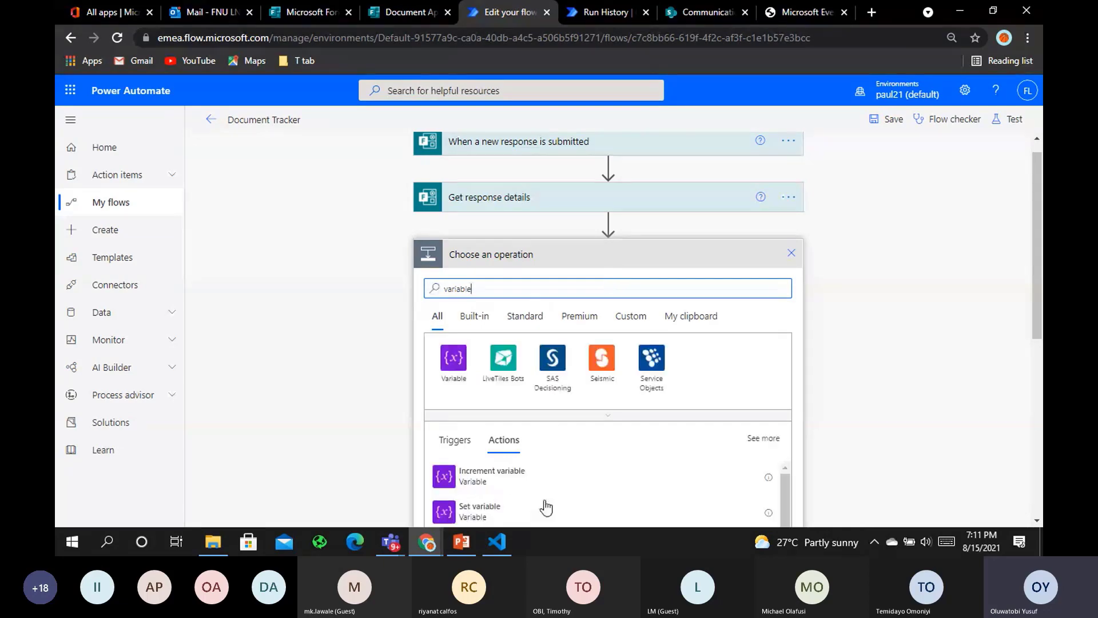
scroll(546, 507, down, 3)
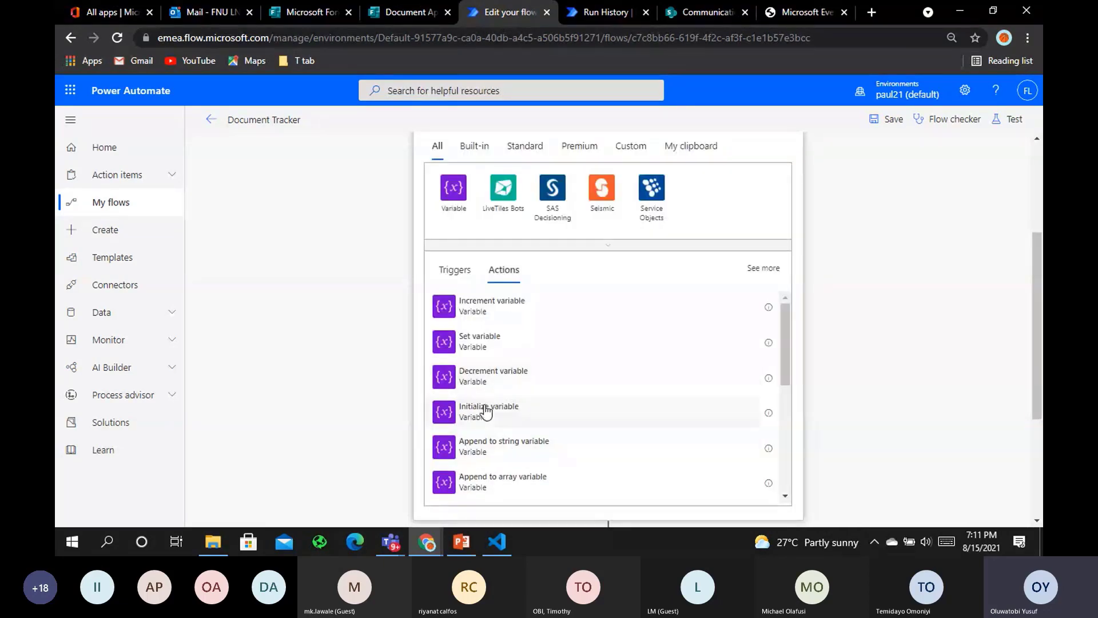
click(483, 409)
Name the variable 'Var Attachment', set its type to Array, and collapse the card
click(591, 229)
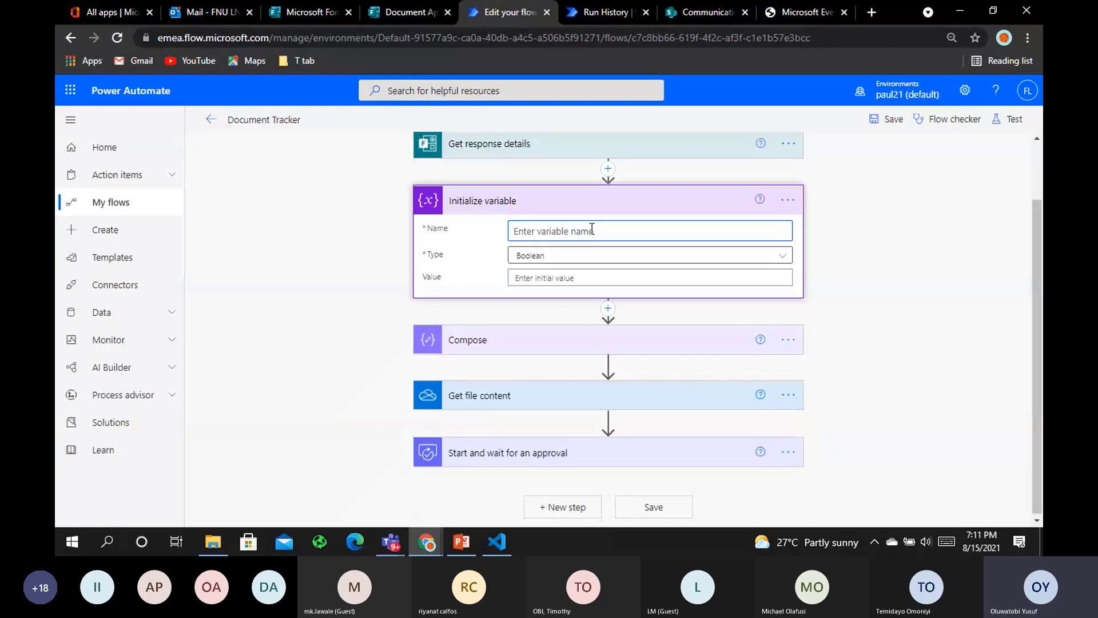
text(Var Attachmentr)
key(Home)
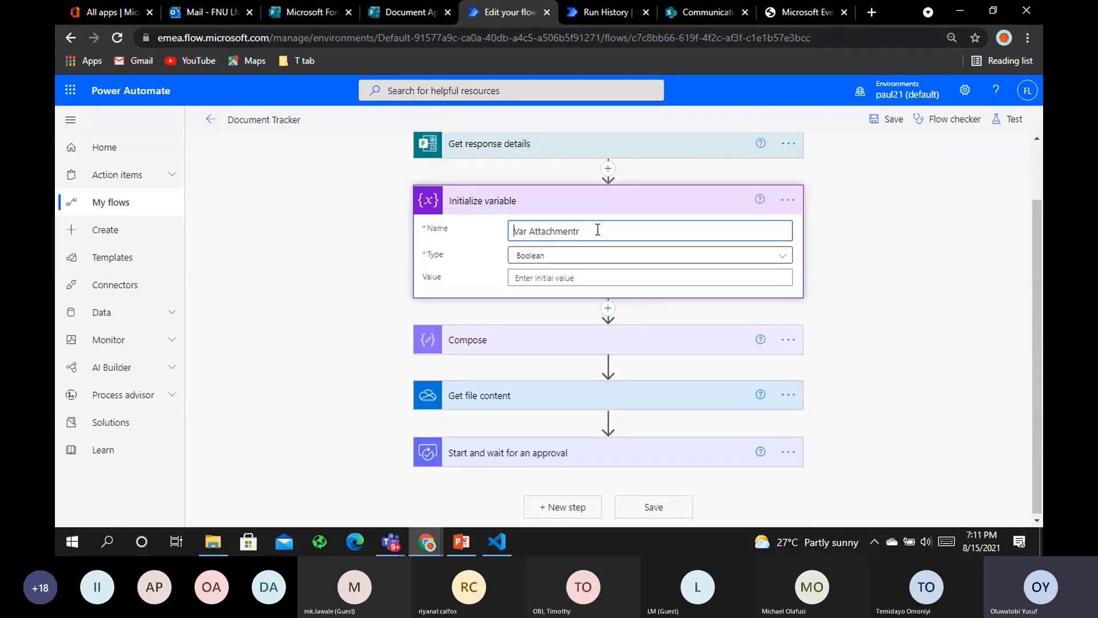
key(End)
key(BackSpace)
click(605, 260)
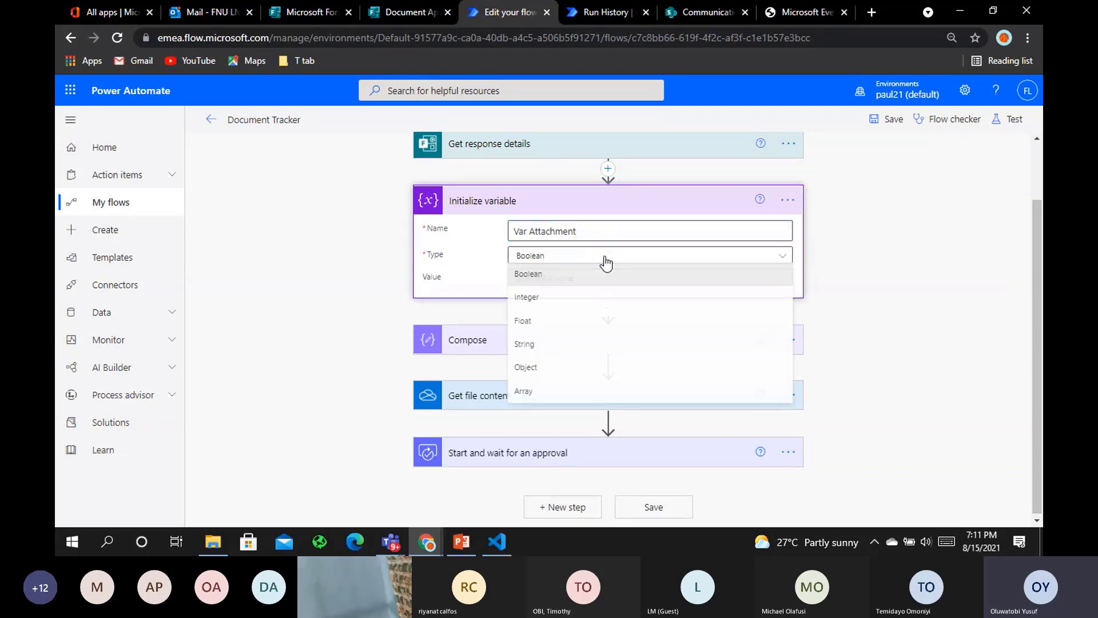
click(544, 390)
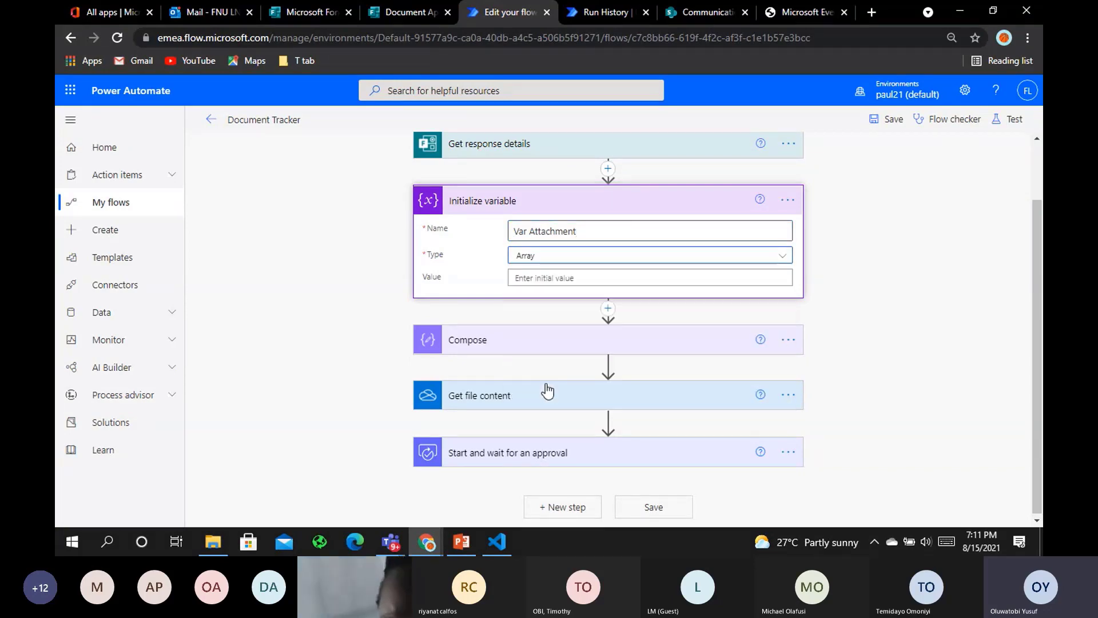
click(719, 200)
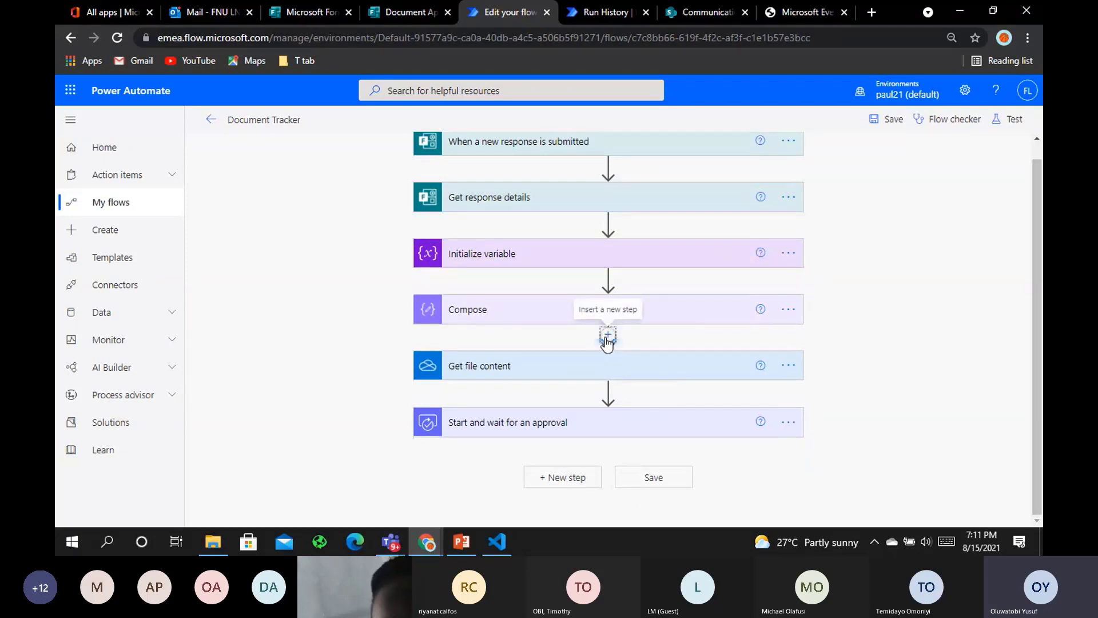
Add an Apply to each loop after Compose that iterates over the Compose Outputs
click(607, 343)
click(611, 349)
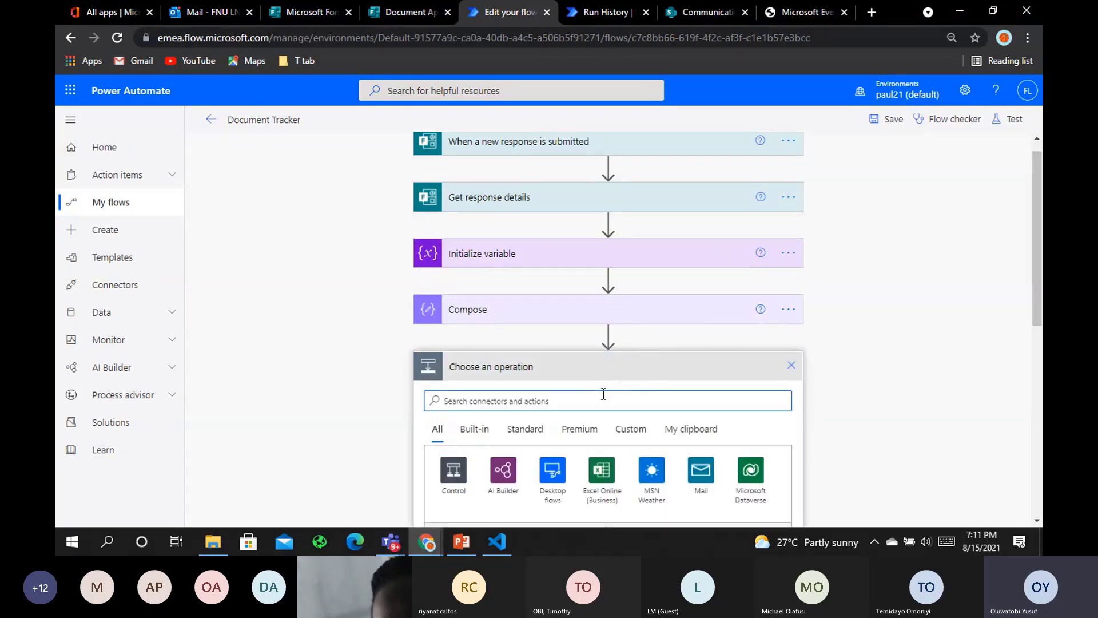
text(apply to )
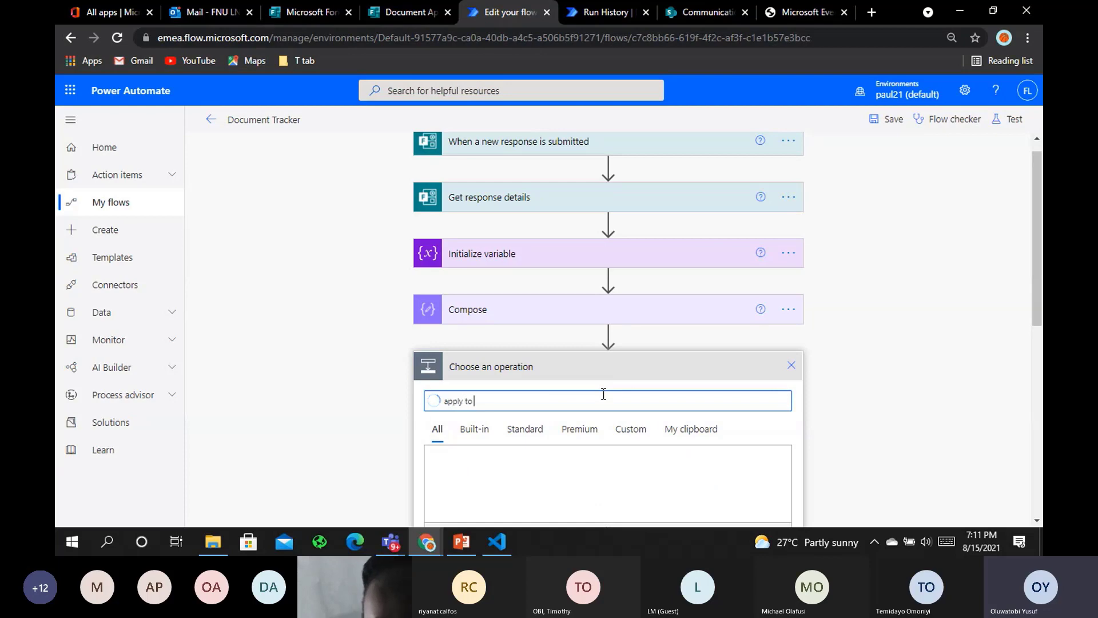
text(eac)
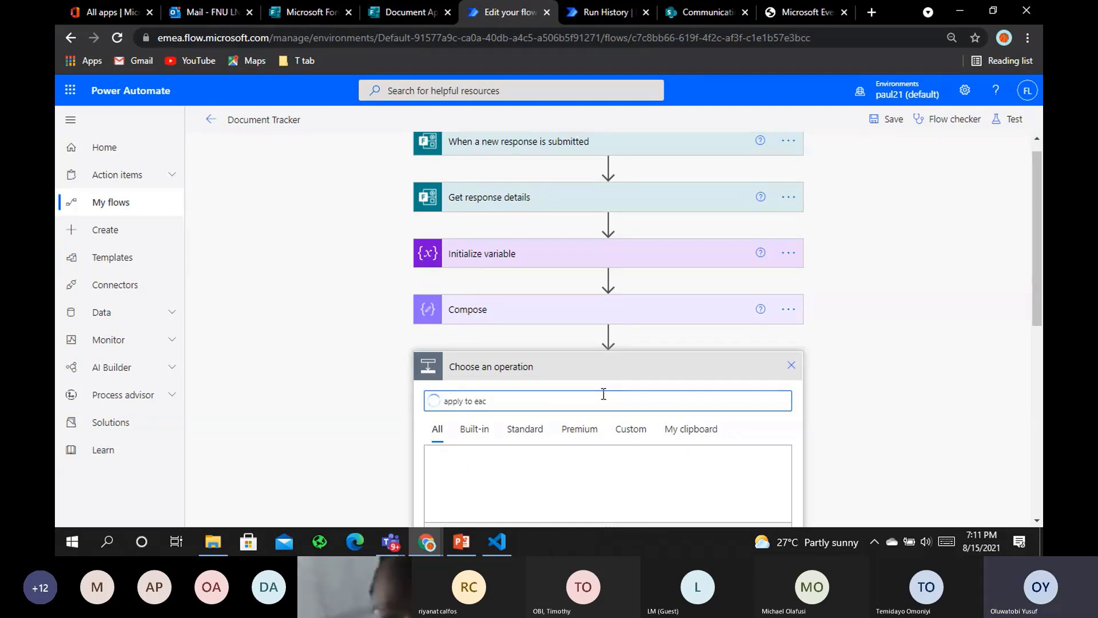
scroll(604, 393, down, 2)
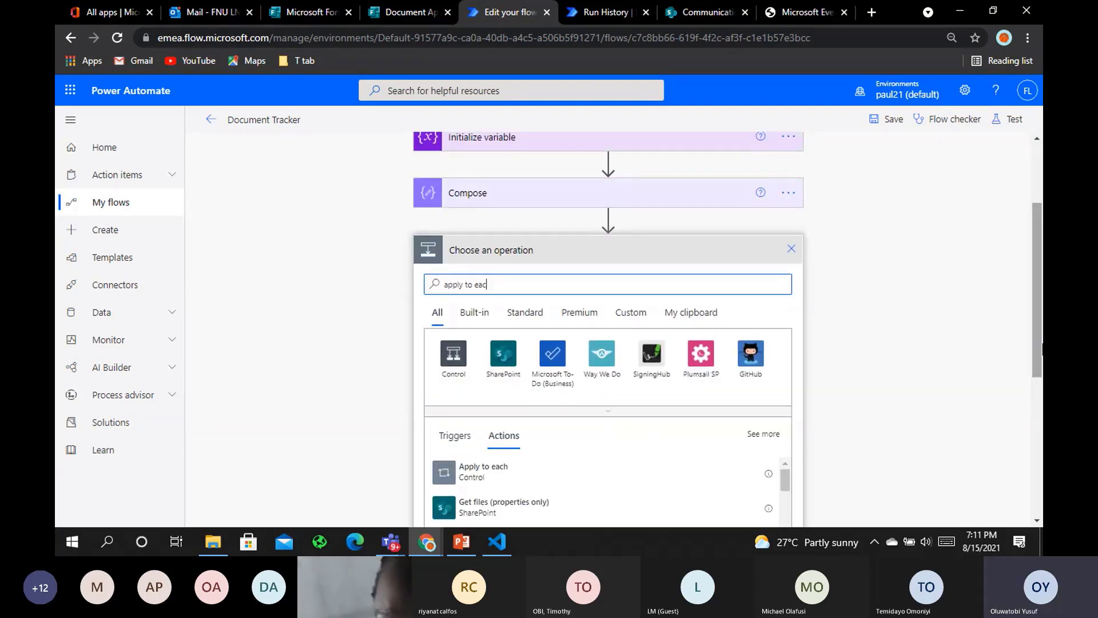
click(565, 485)
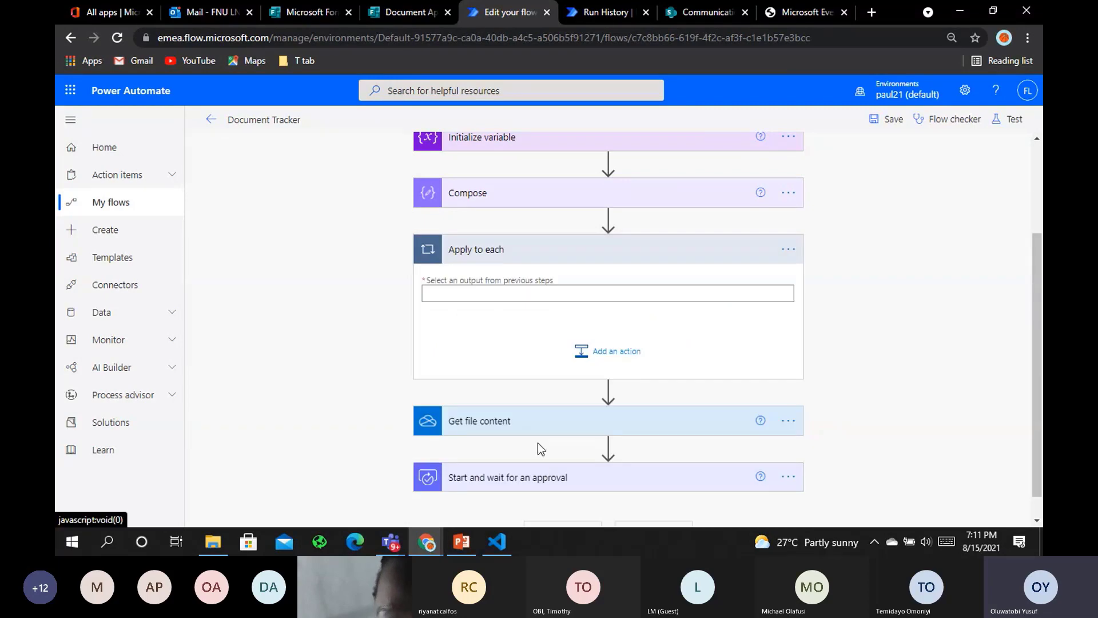
click(638, 295)
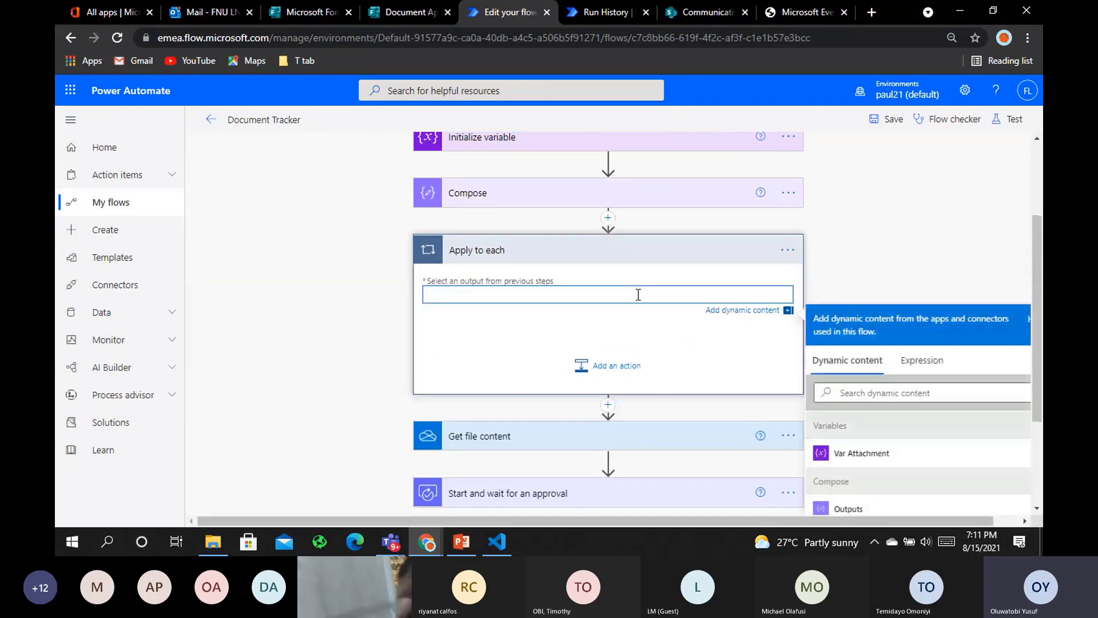
click(848, 510)
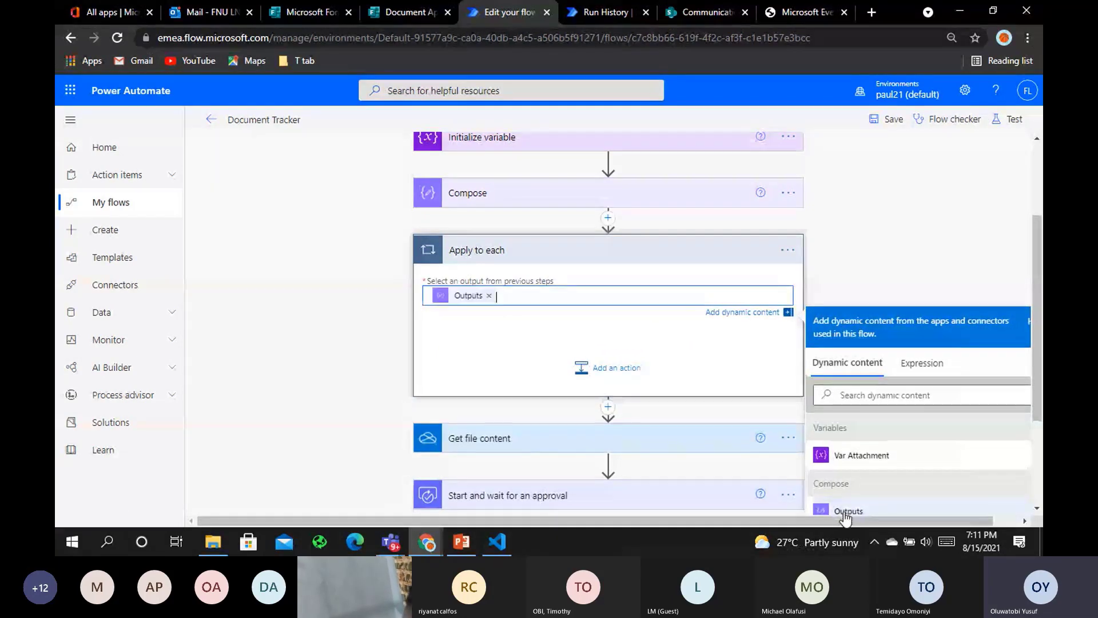
Delete the standalone Get file content step
click(789, 438)
click(852, 435)
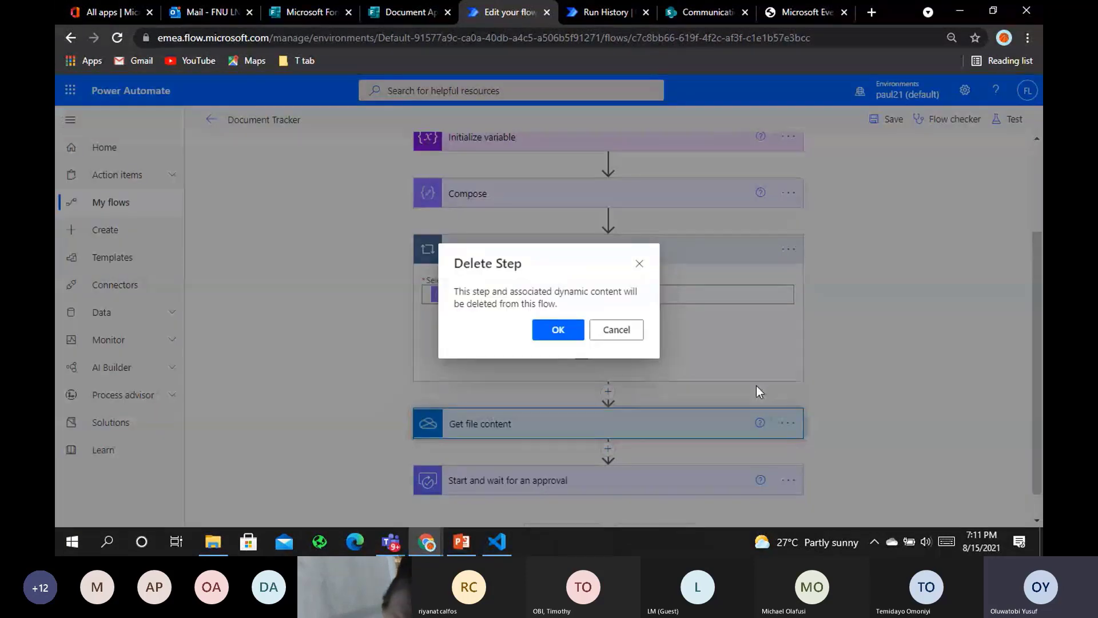
click(574, 332)
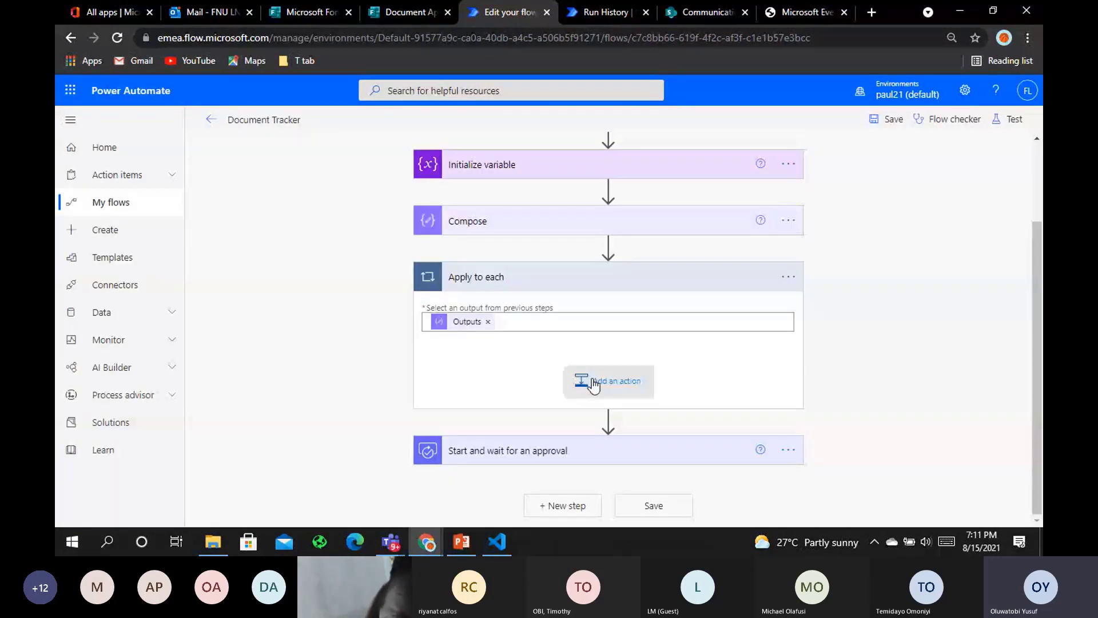
Add a OneDrive for Business Get file content step in the loop with File set to items()['id']
click(595, 385)
text(ge)
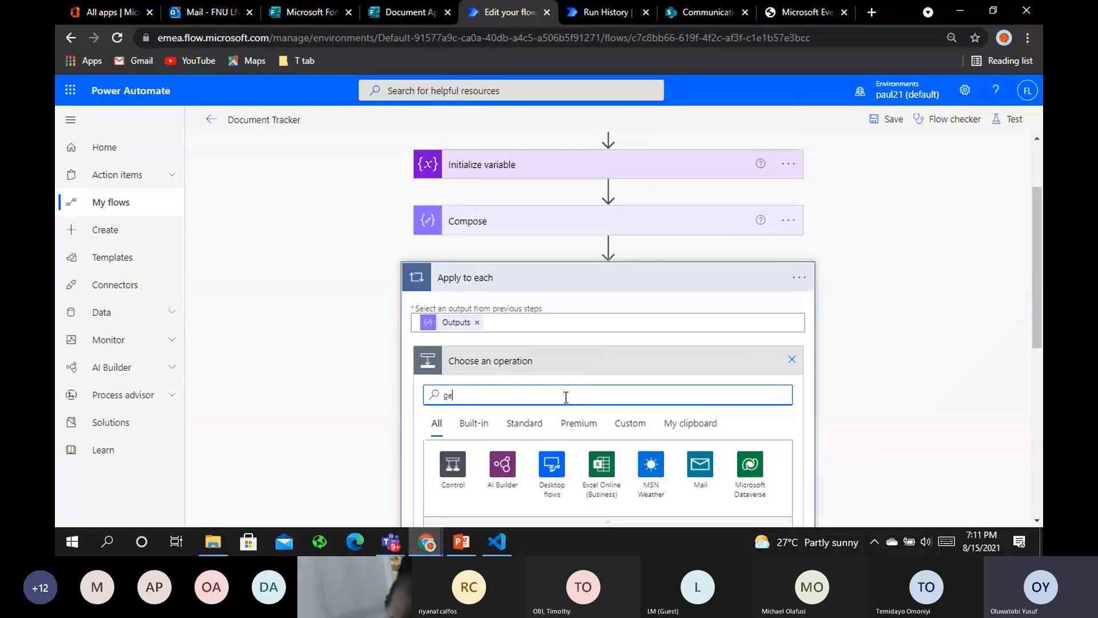
text(t fil)
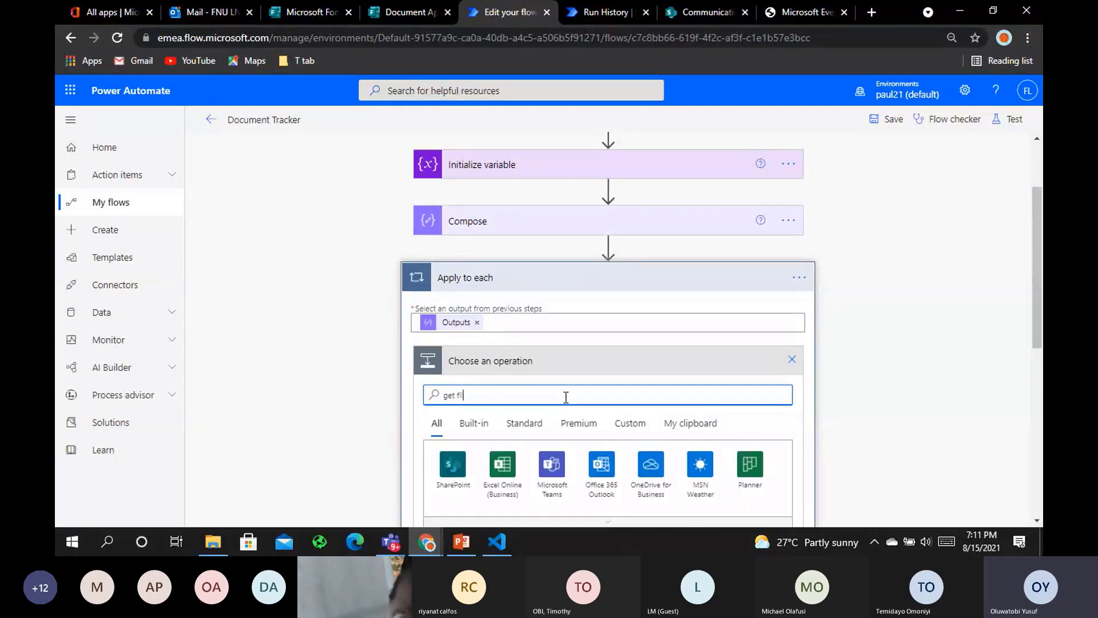
text(e cont)
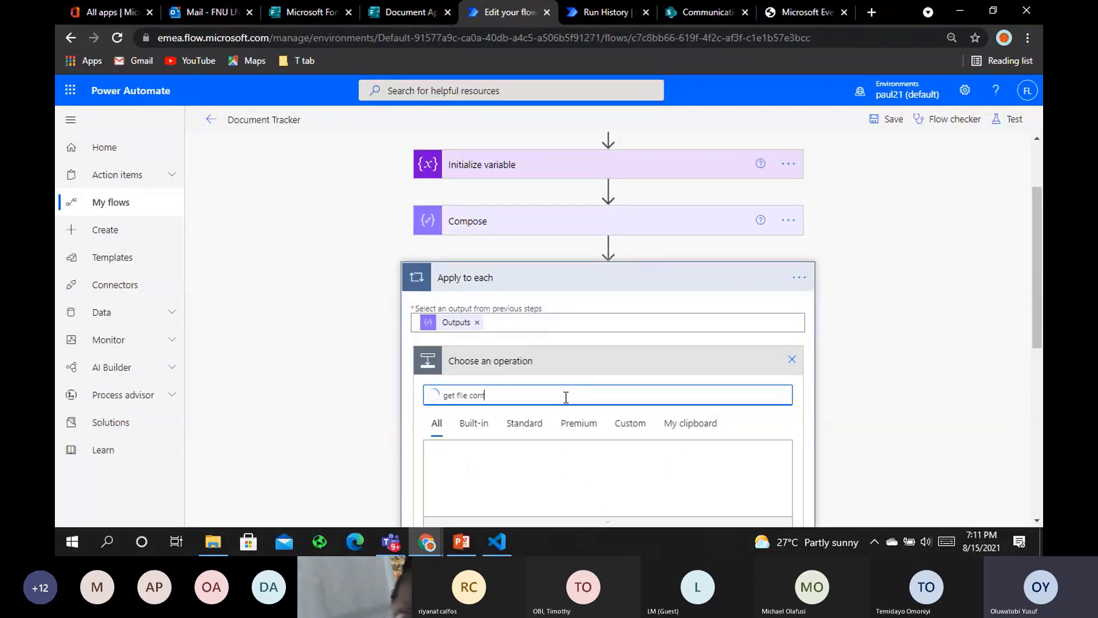
scroll(565, 397, down, 3)
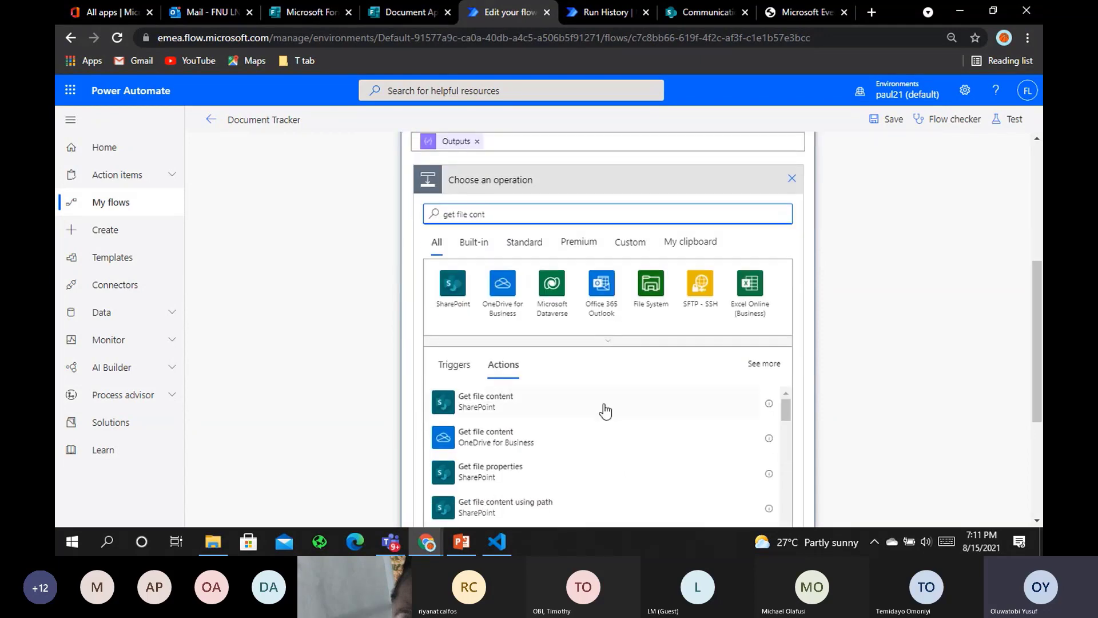
click(568, 438)
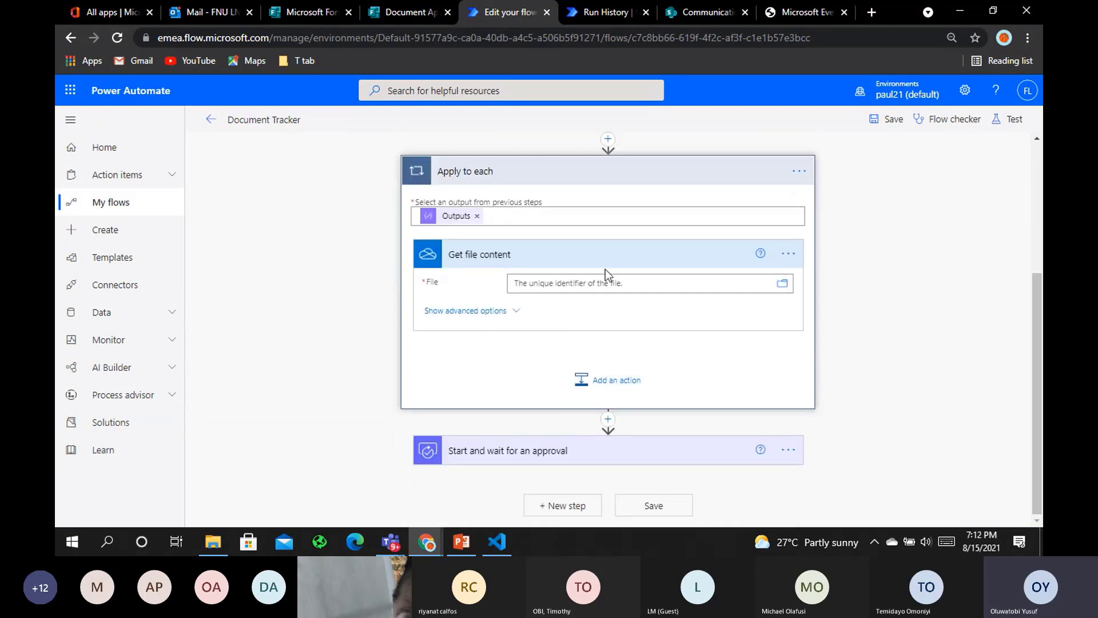
click(627, 284)
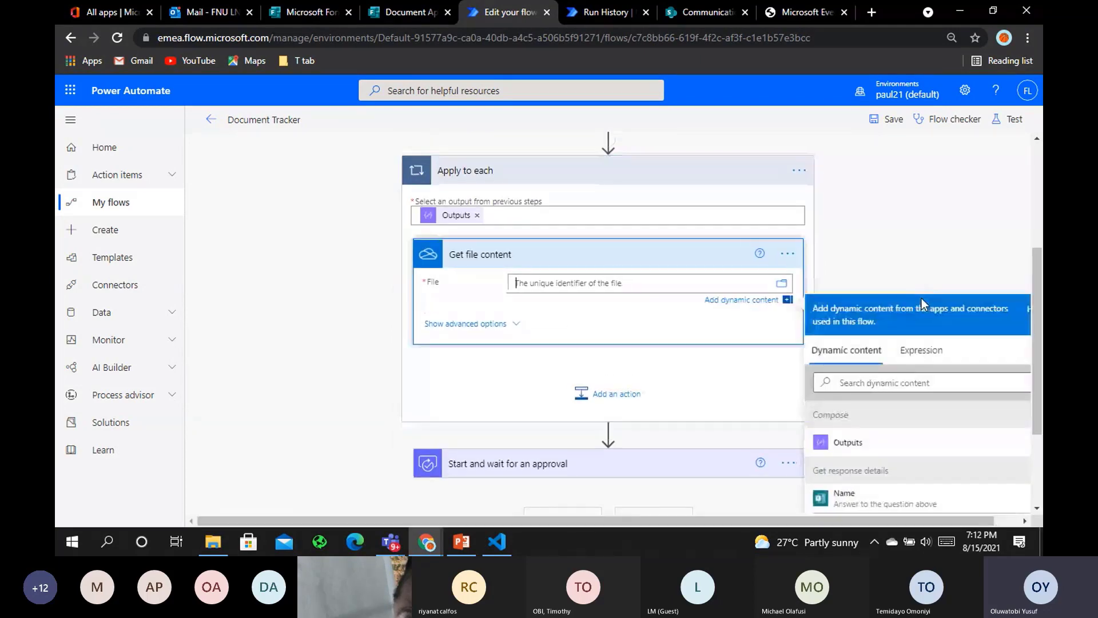
click(922, 350)
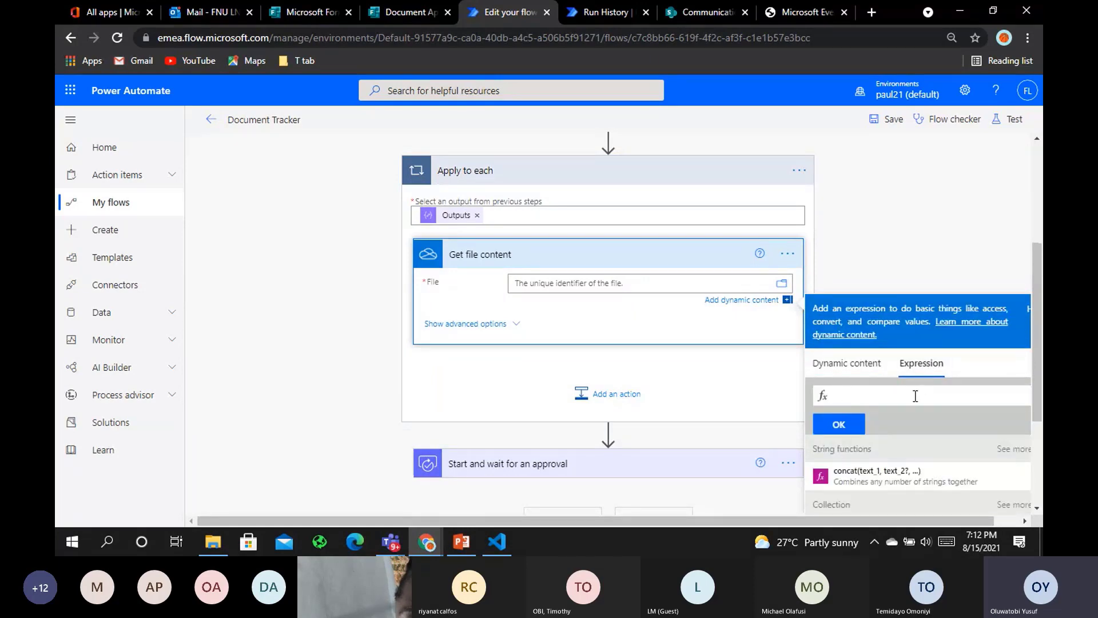
text(ite)
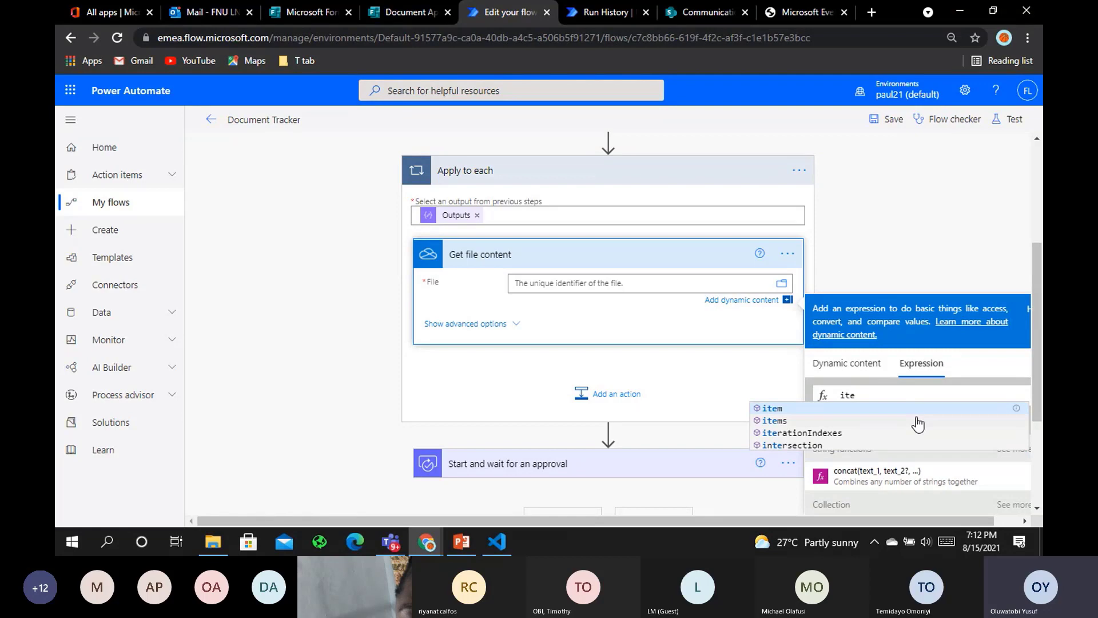
click(916, 420)
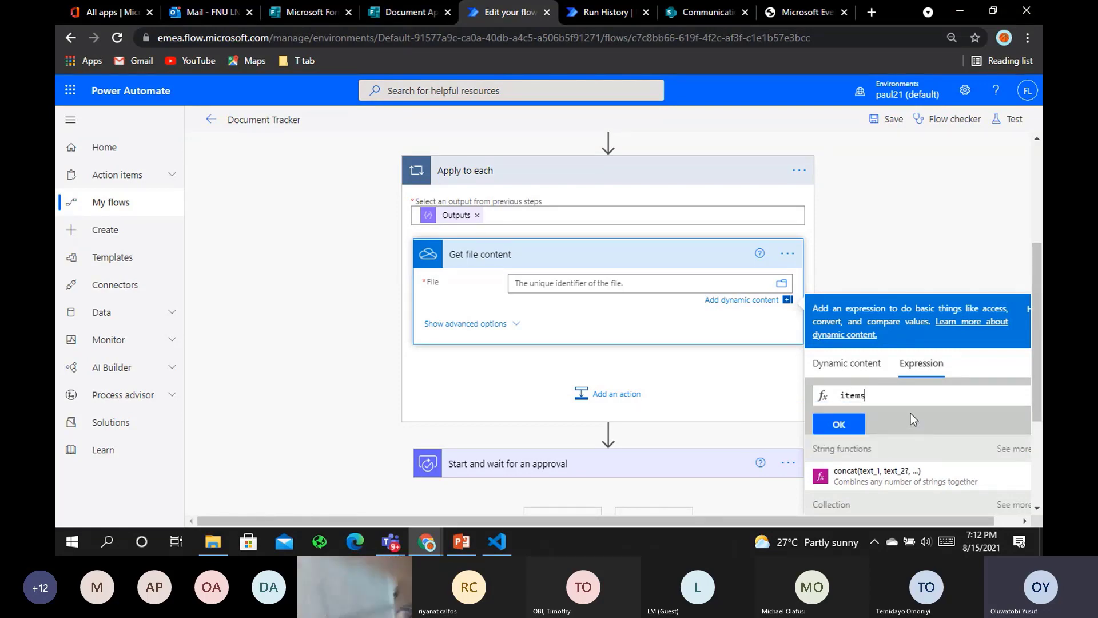
text(()
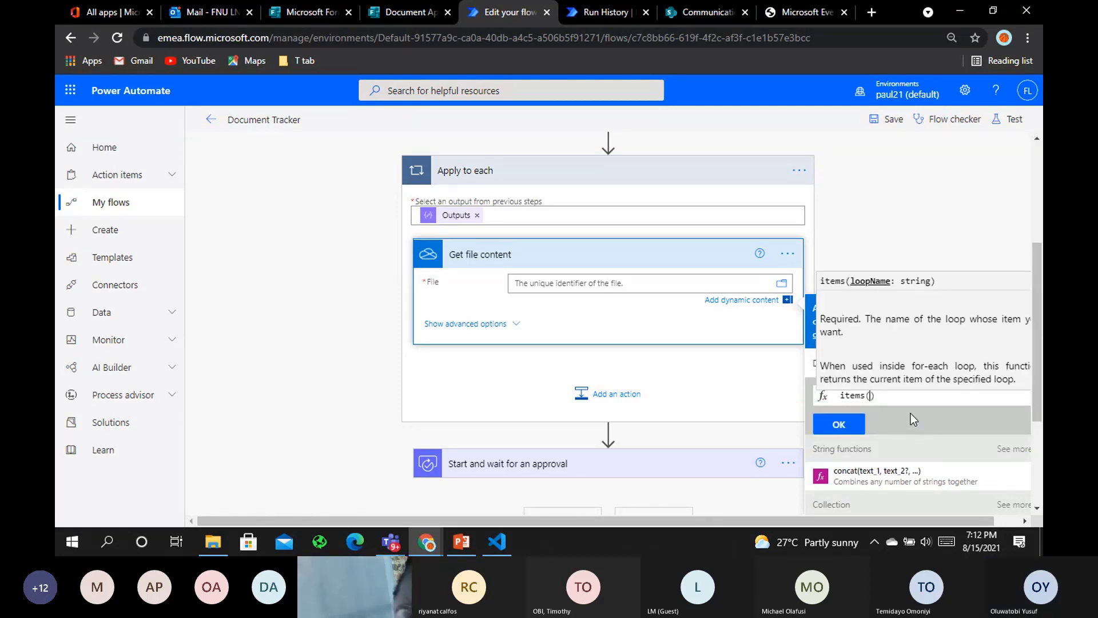
text()[')
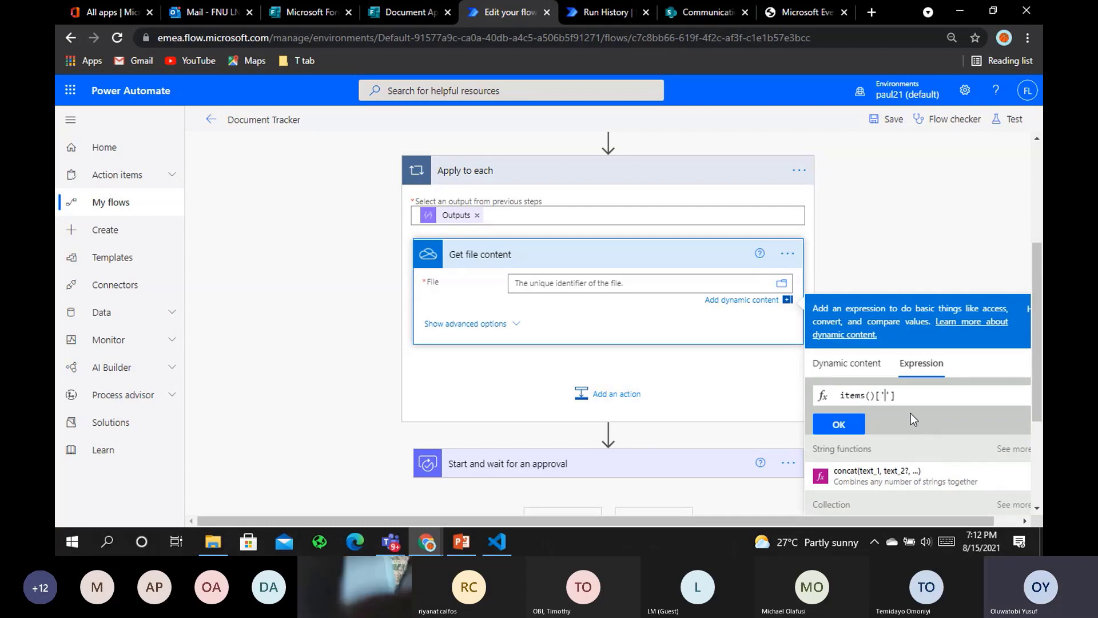
text(id)
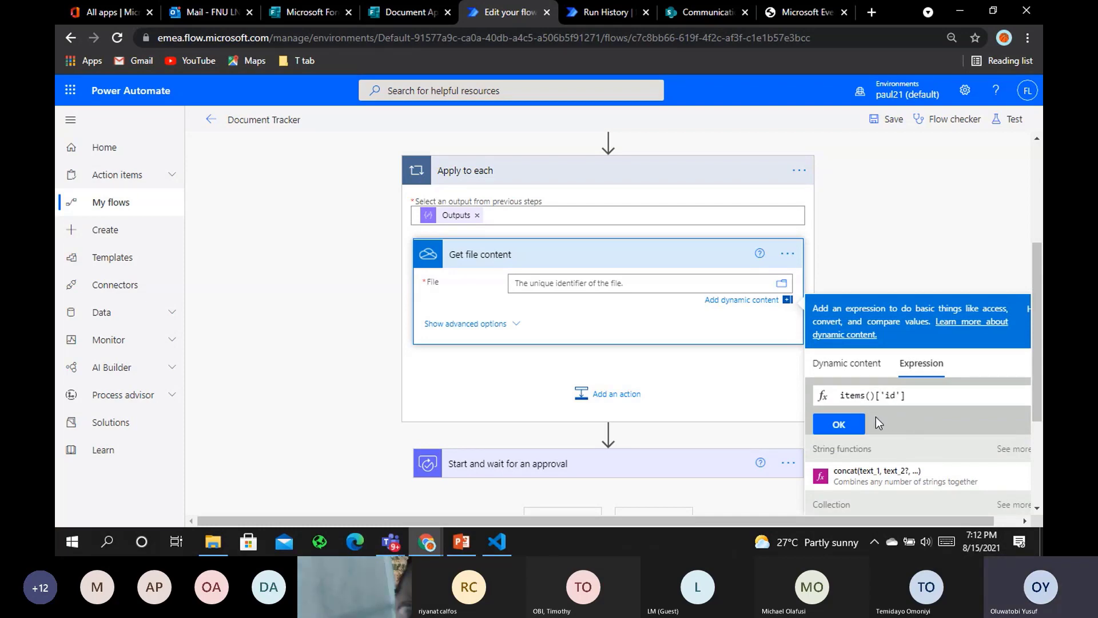
click(839, 423)
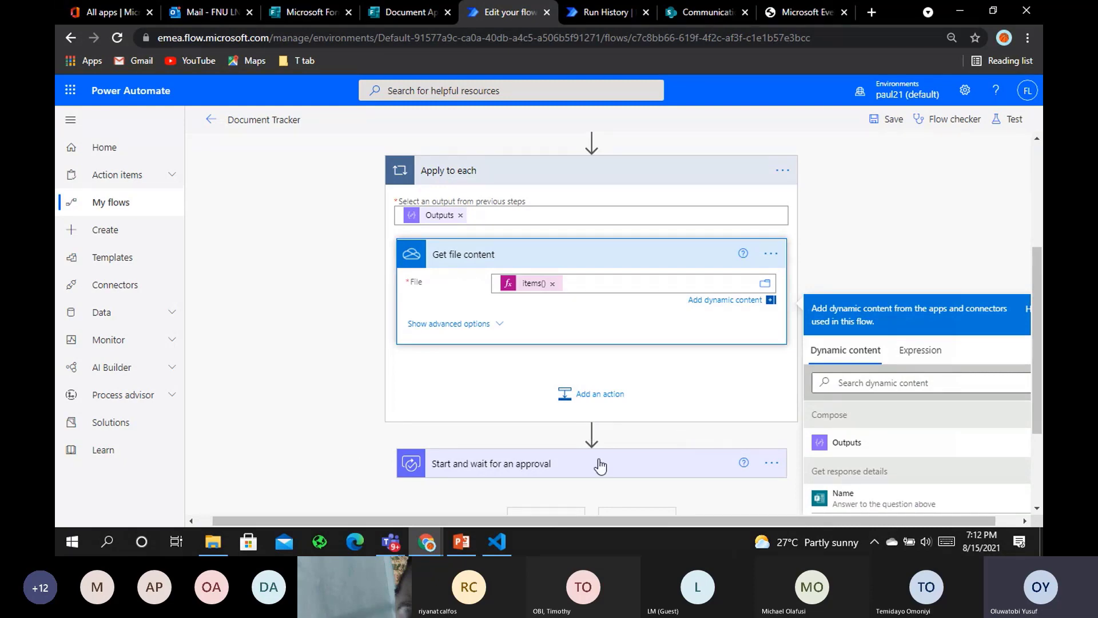
Add an Append to array variable step in the loop targeting Var Attachment
click(610, 396)
text(apper)
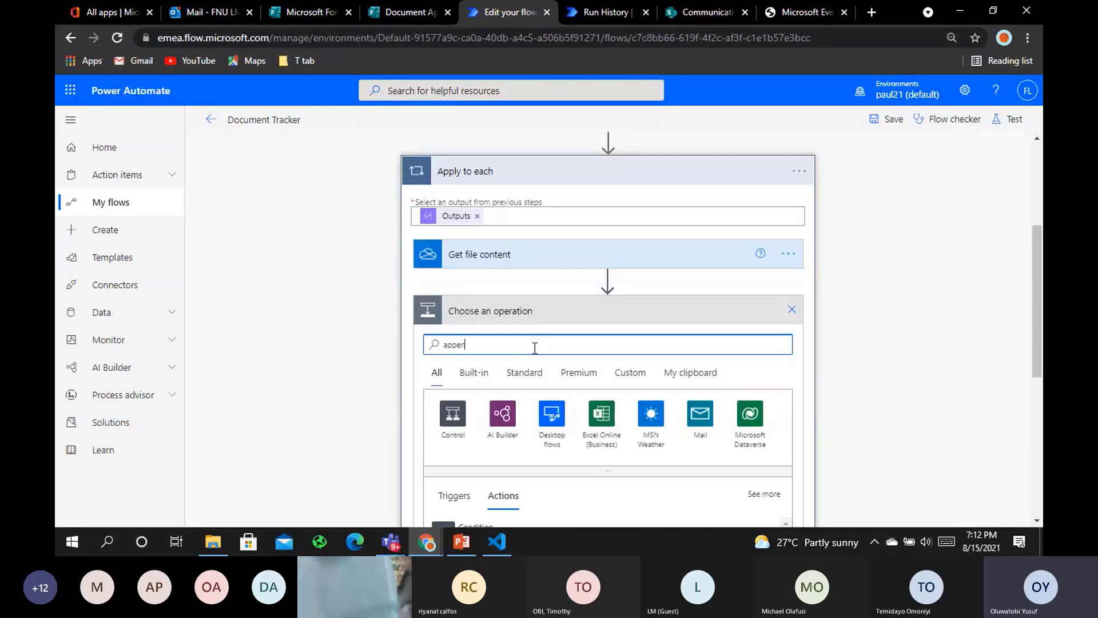
text(d)
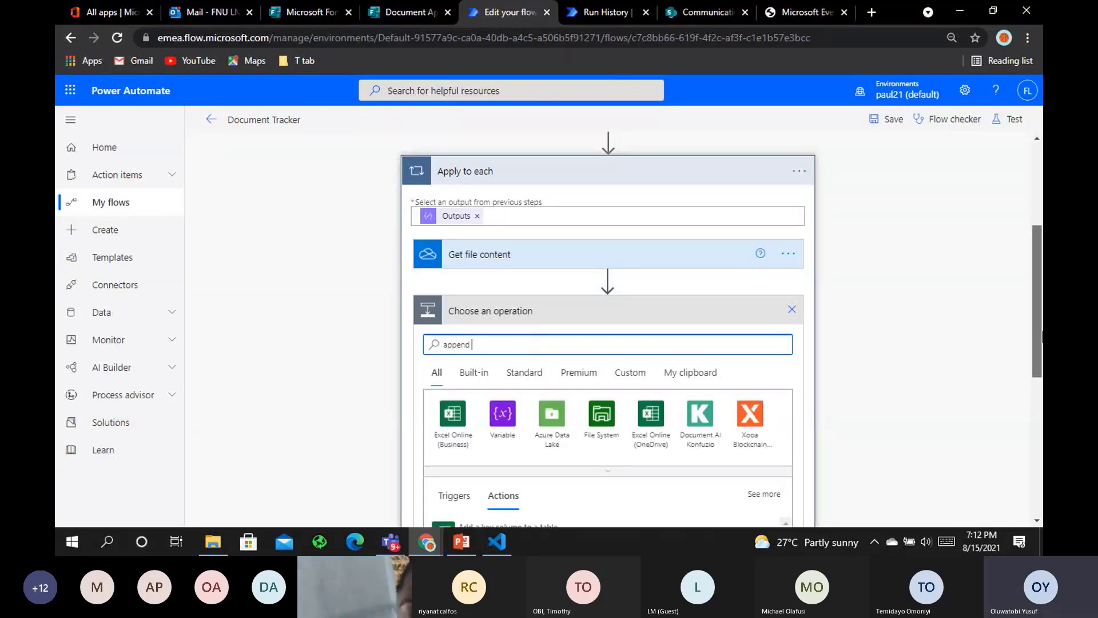
drag(1041, 332, 1041, 392)
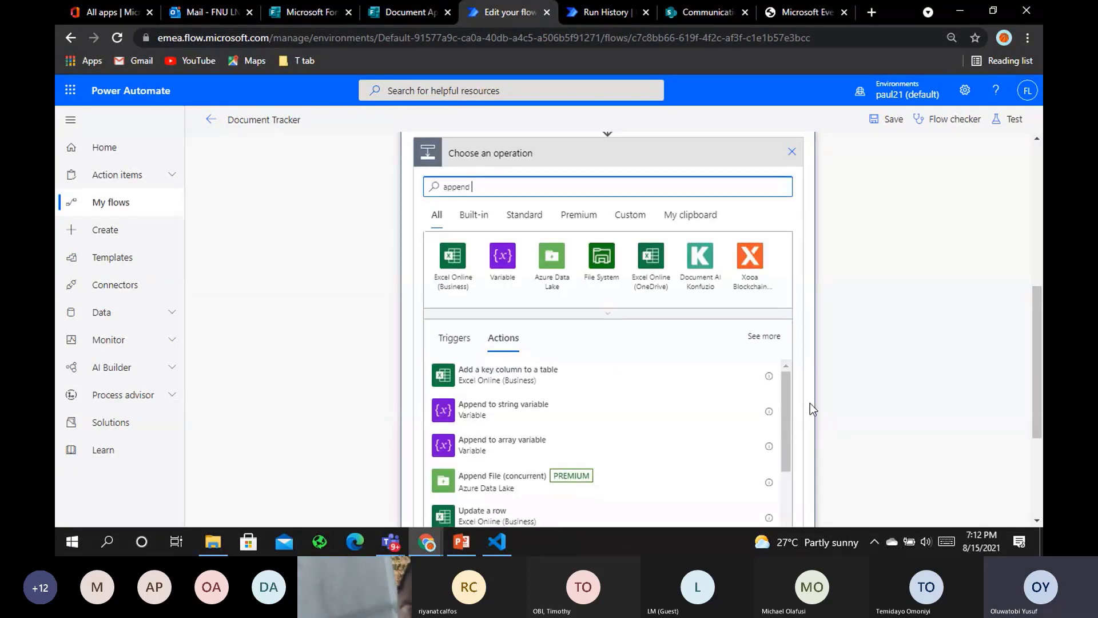
click(519, 454)
click(623, 295)
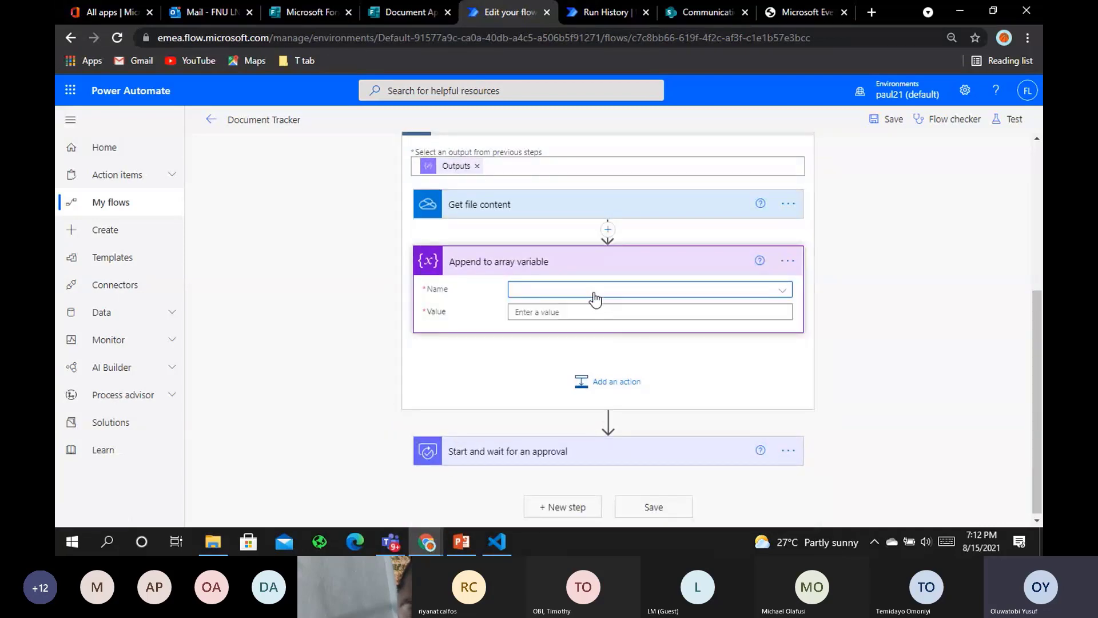
click(581, 310)
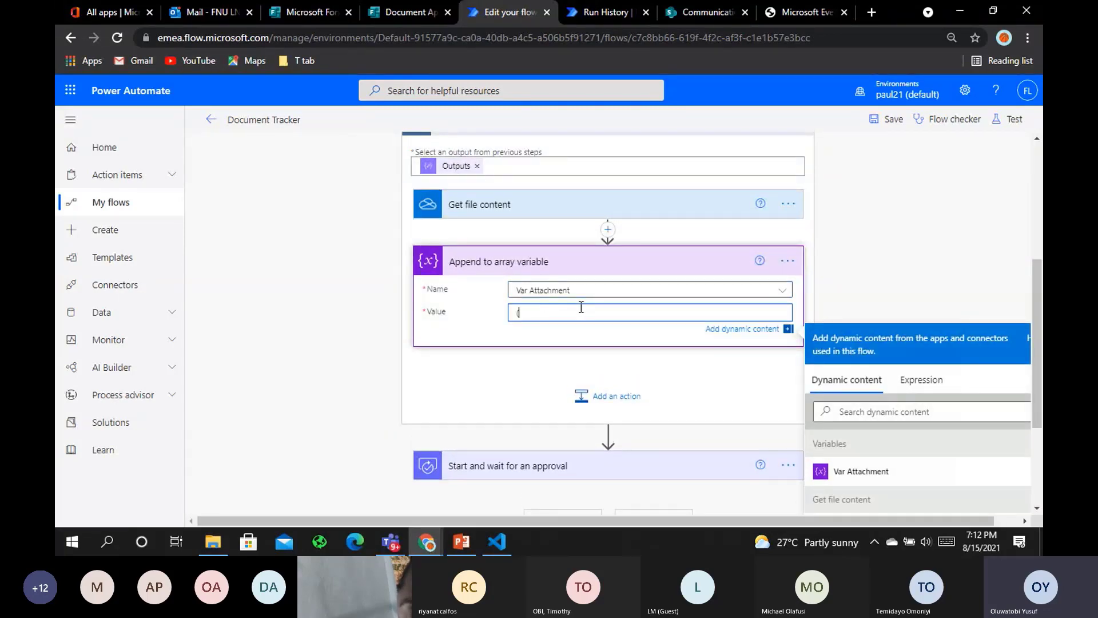
Start the Value object with a "name": property set to the items()['name'] expression
text({)
key(Return)
key(Return)
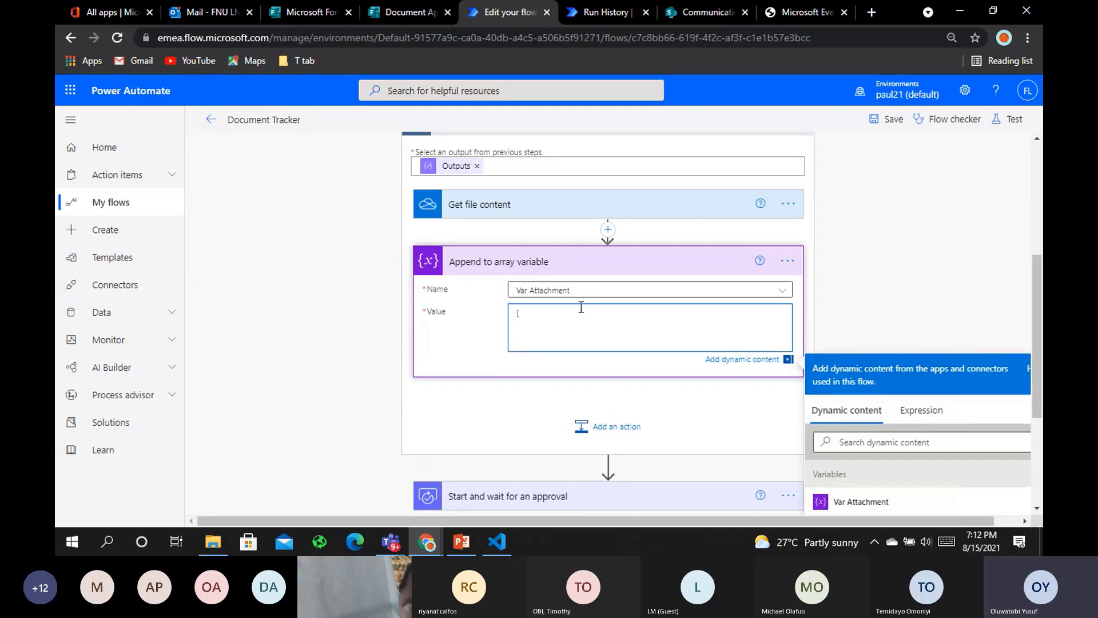
text(")
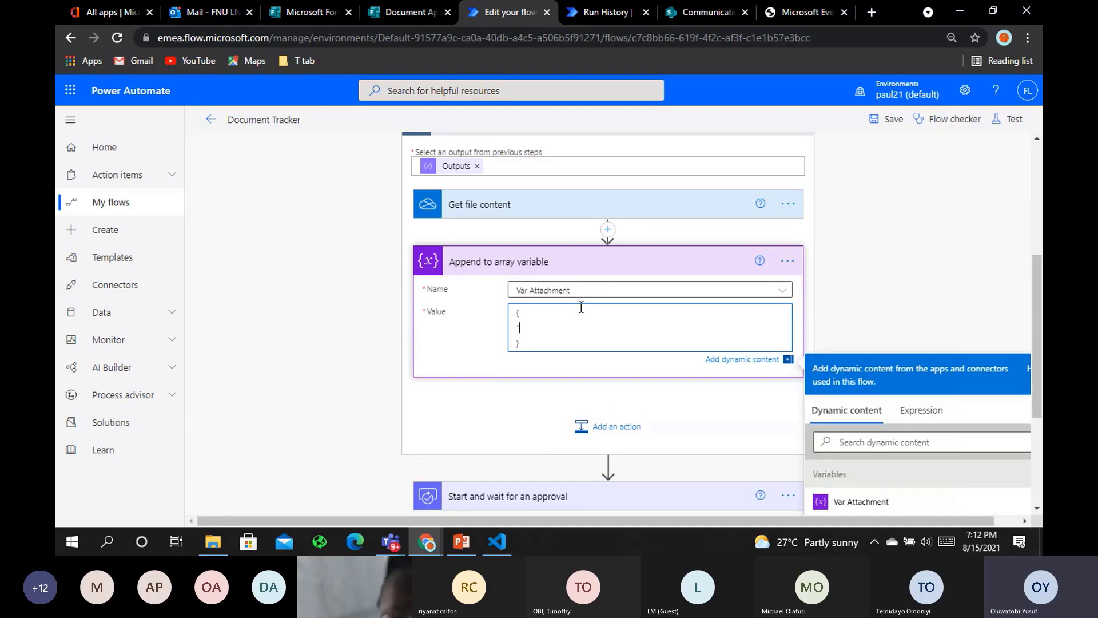
text(name":)
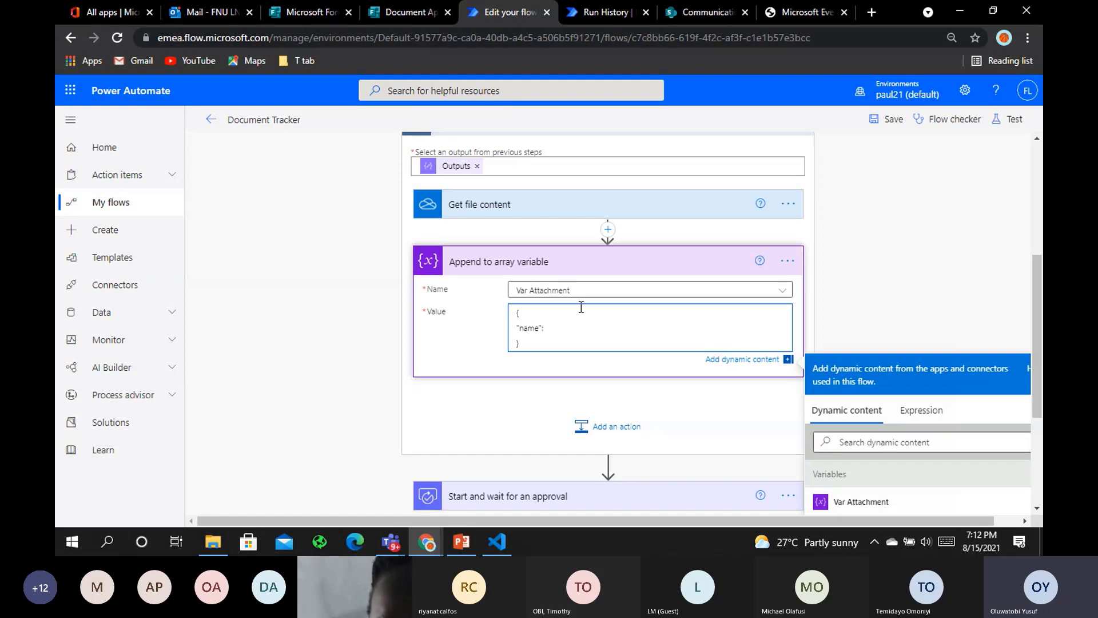
click(927, 419)
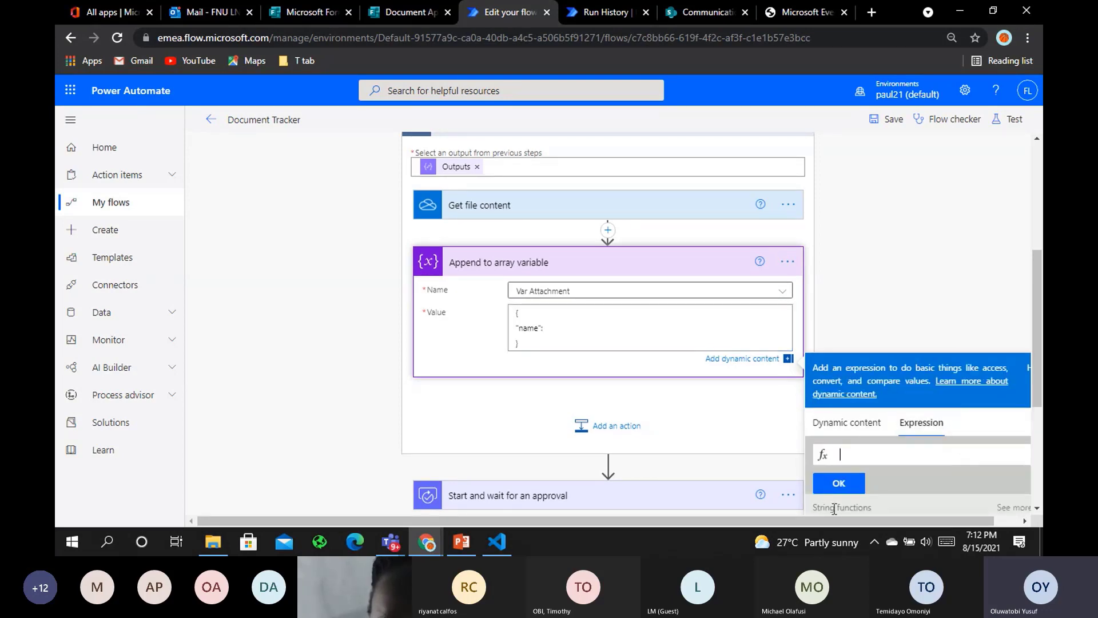
click(841, 455)
text(ite)
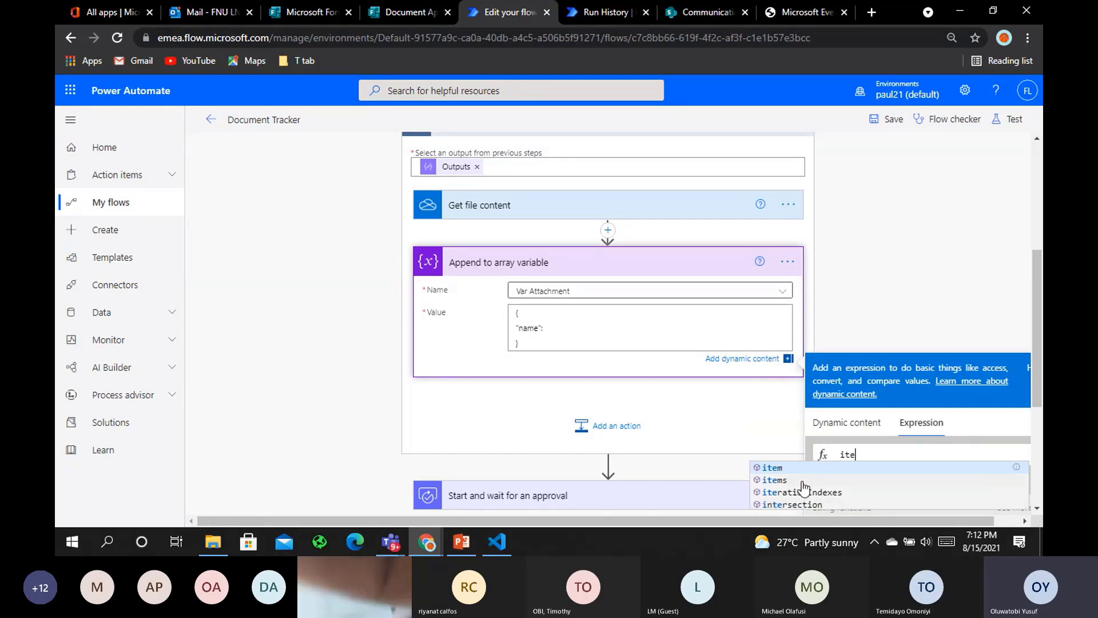
click(775, 479)
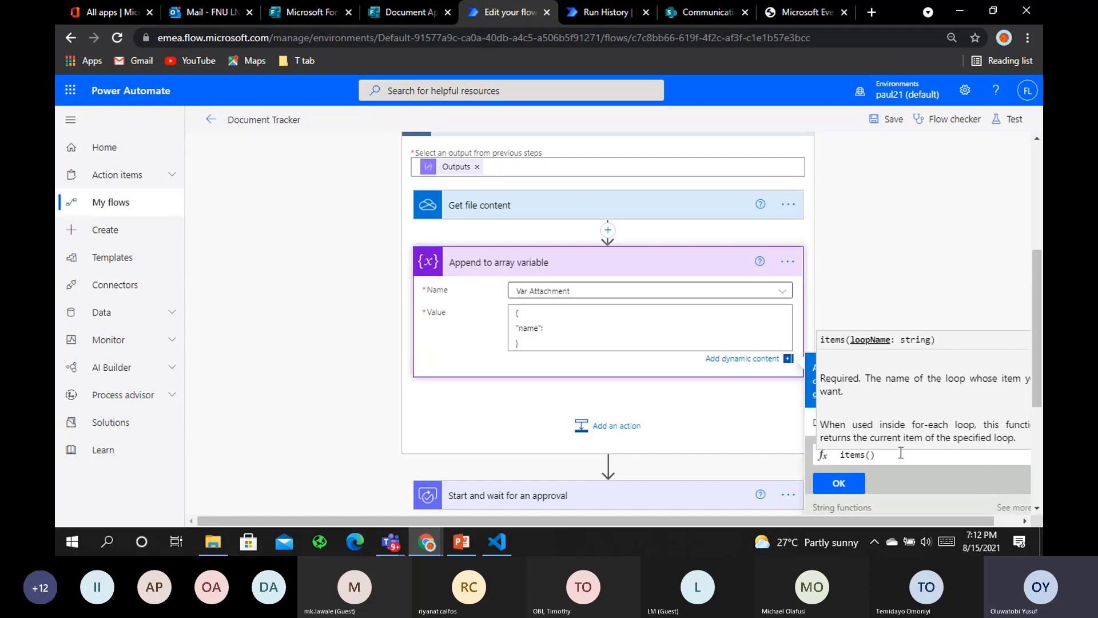
text([)
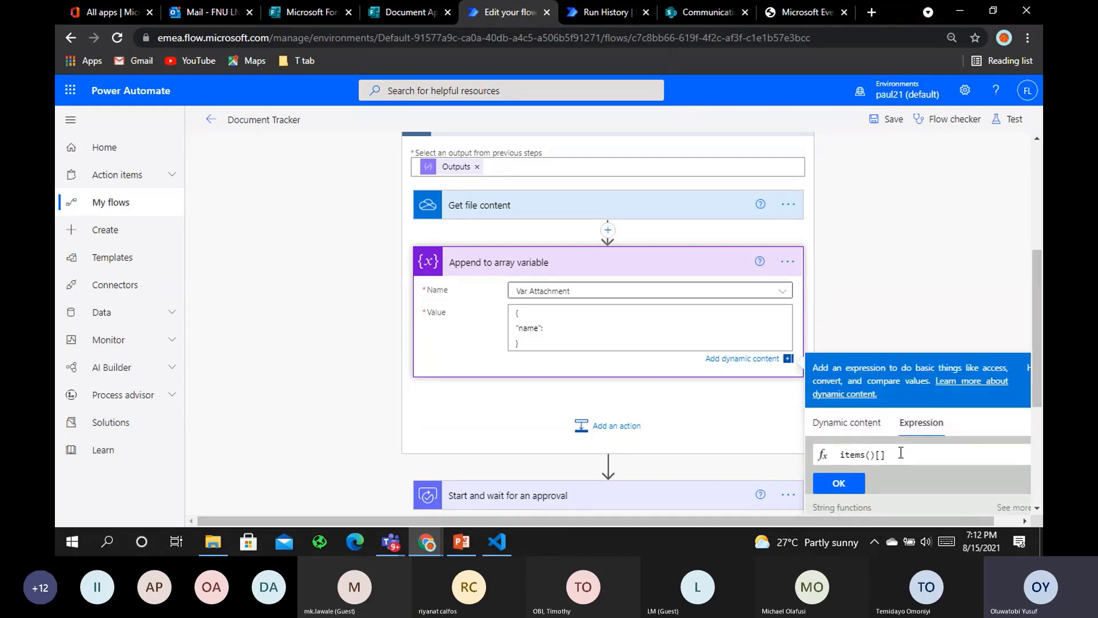
text('name)
click(839, 483)
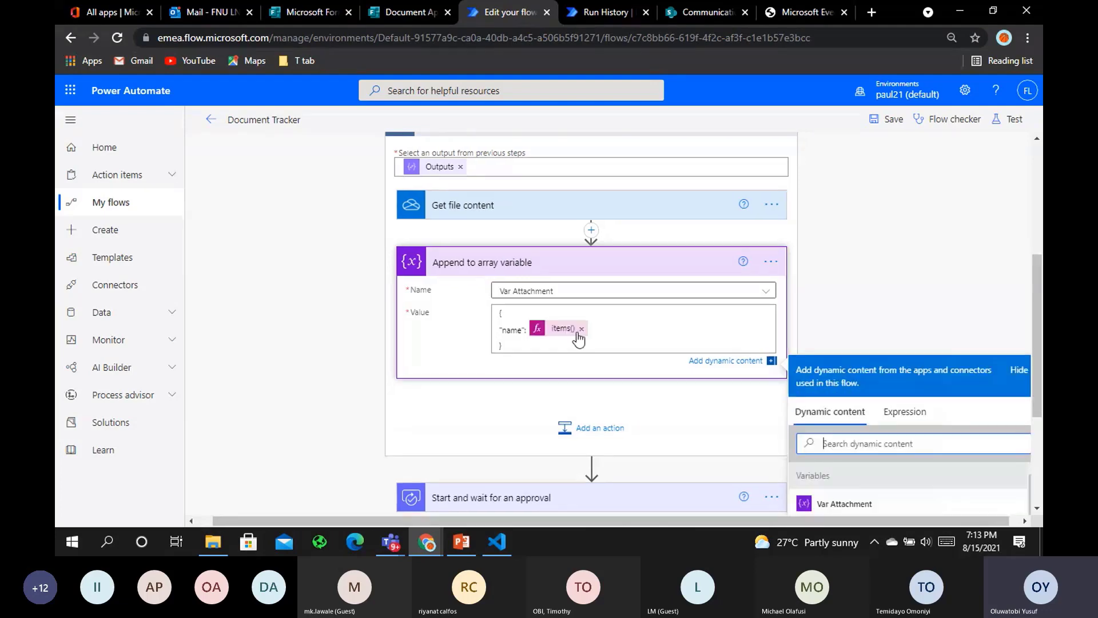
Add a "content": property to the Value holding the File content dynamic token
click(597, 330)
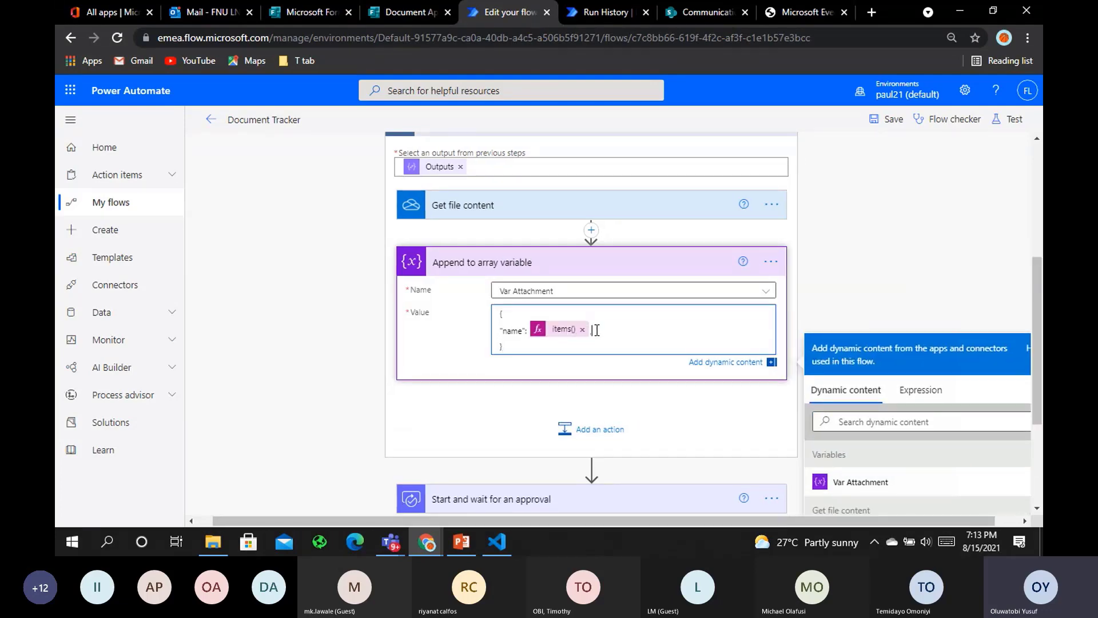
text(,)
key(Return)
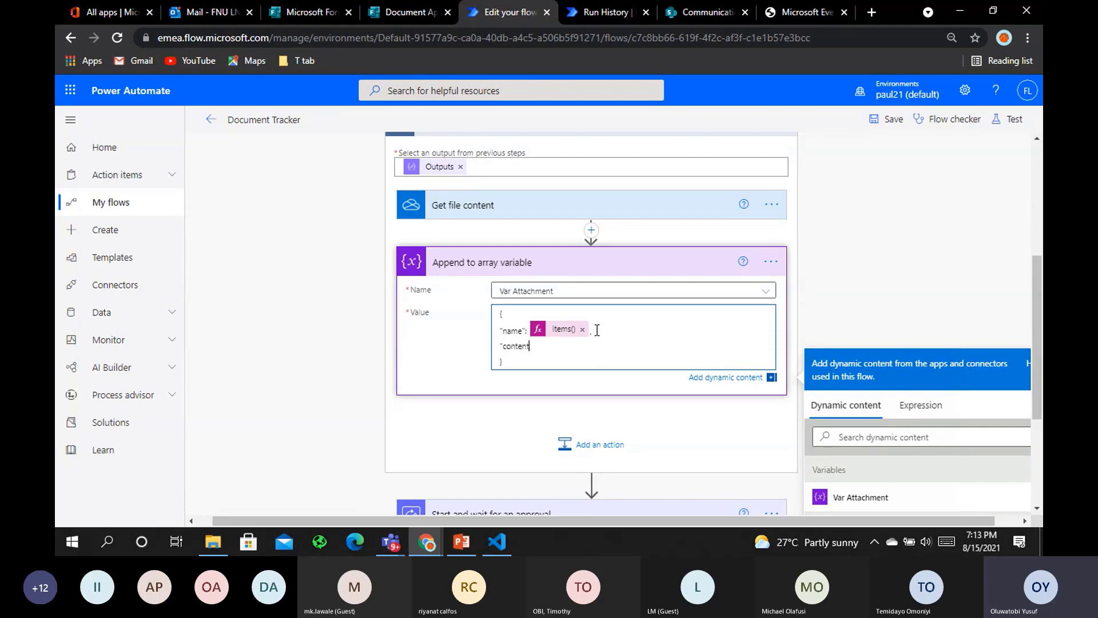
text("content":)
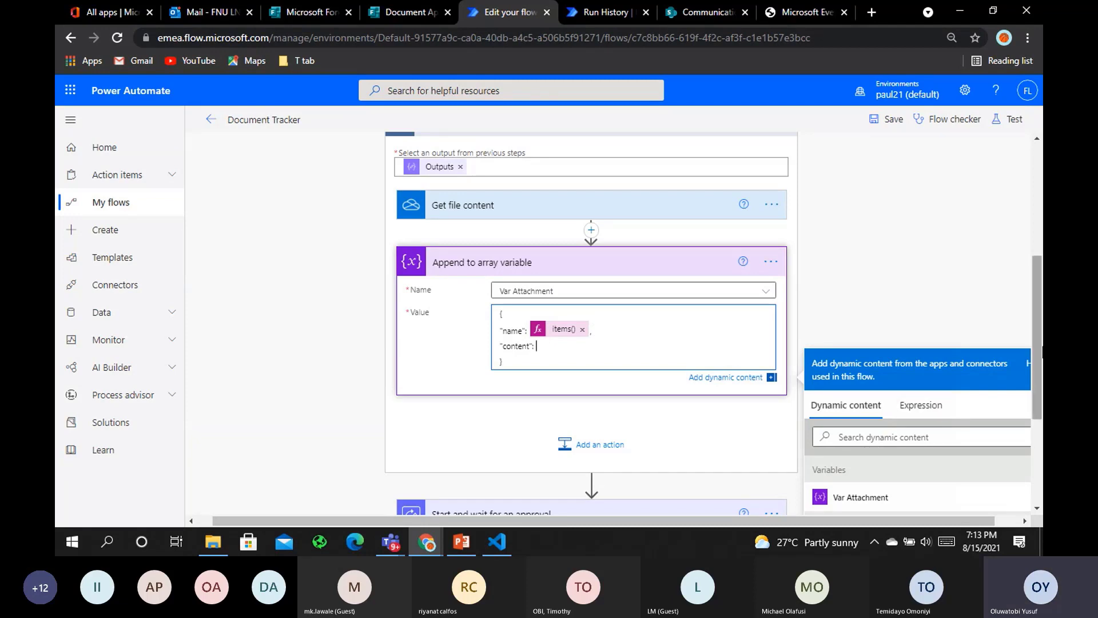
scroll(909, 435, down, 3)
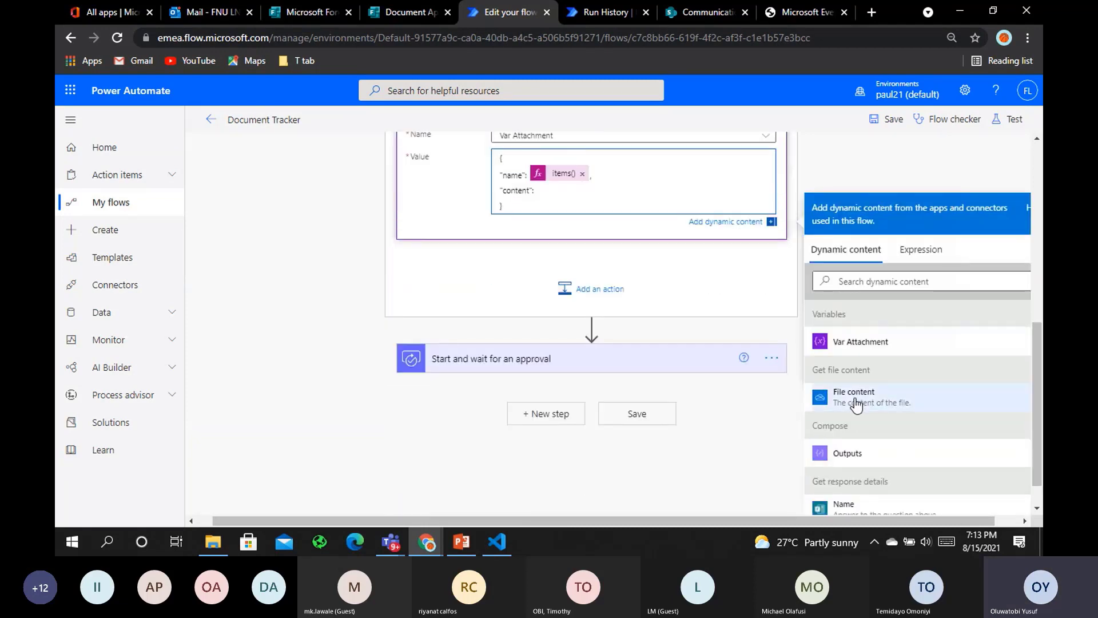
click(856, 403)
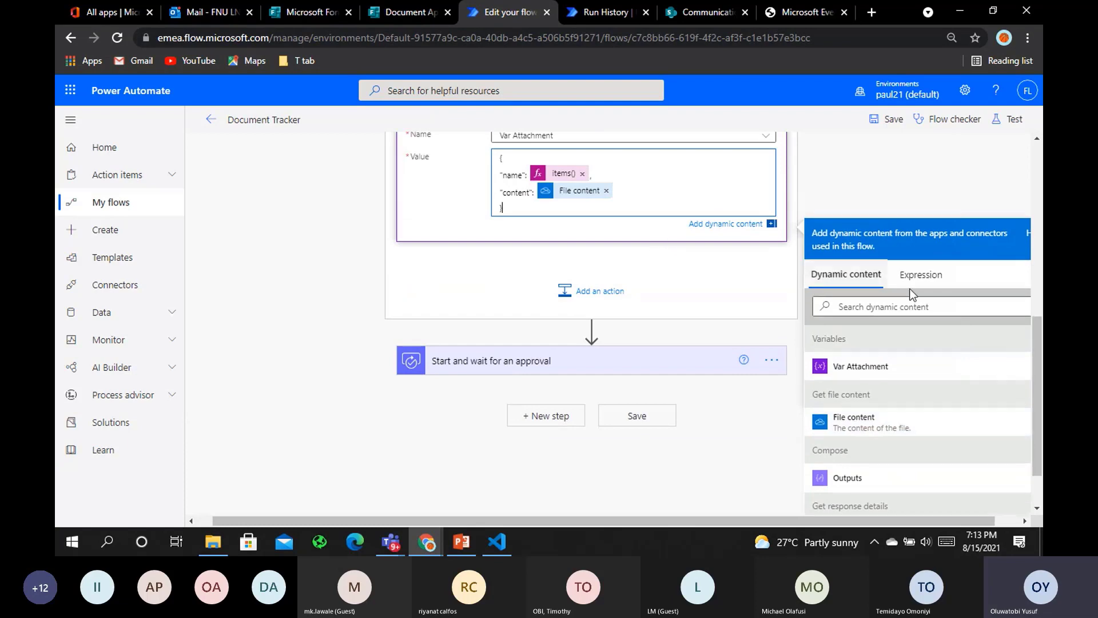
scroll(537, 357, down, 1)
Add a Condition after the approval testing whether Outcome is equal to Approve
click(539, 354)
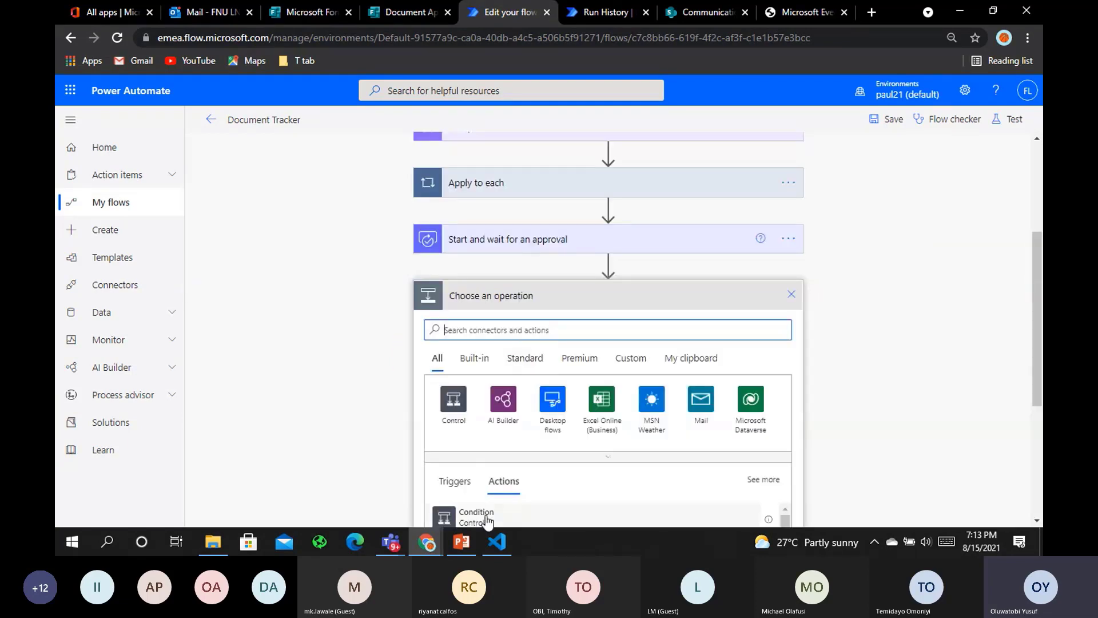
click(476, 515)
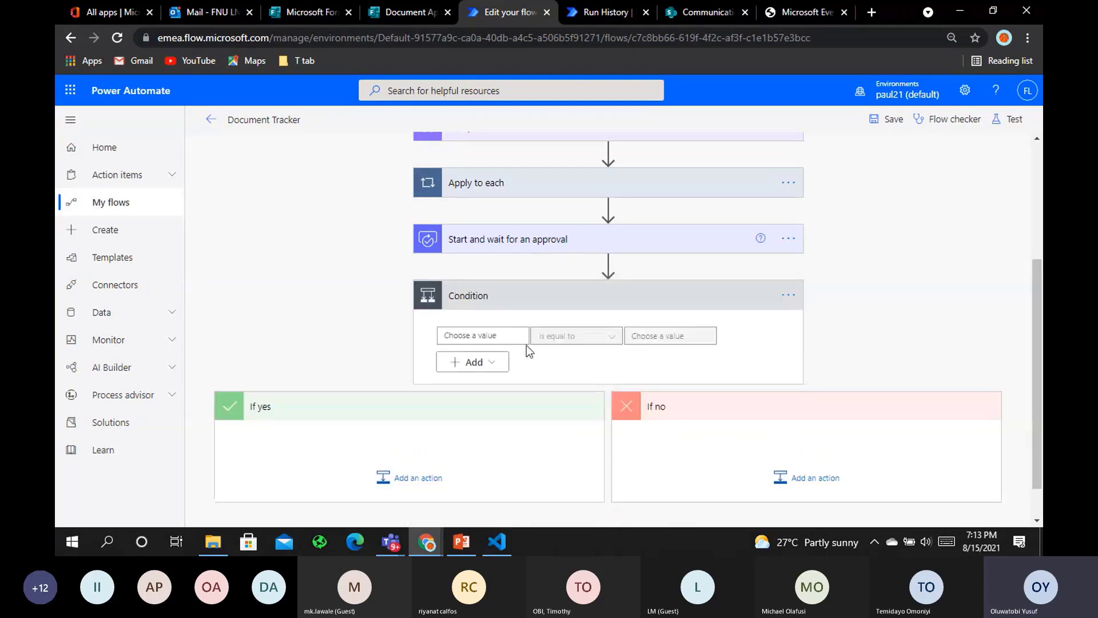
click(524, 338)
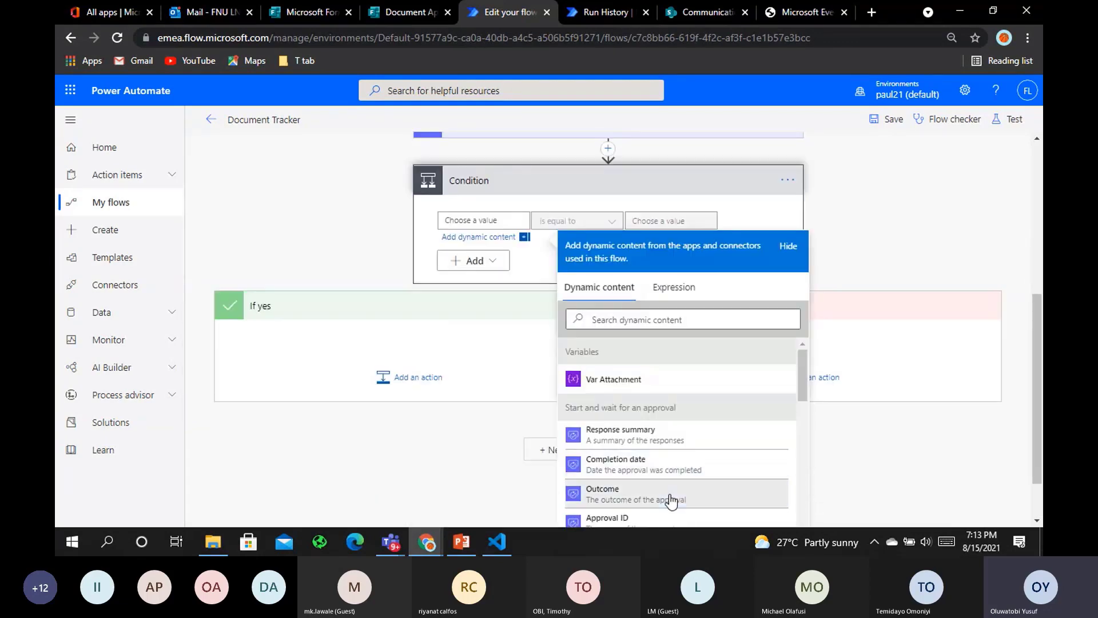
click(671, 498)
click(671, 221)
text(A)
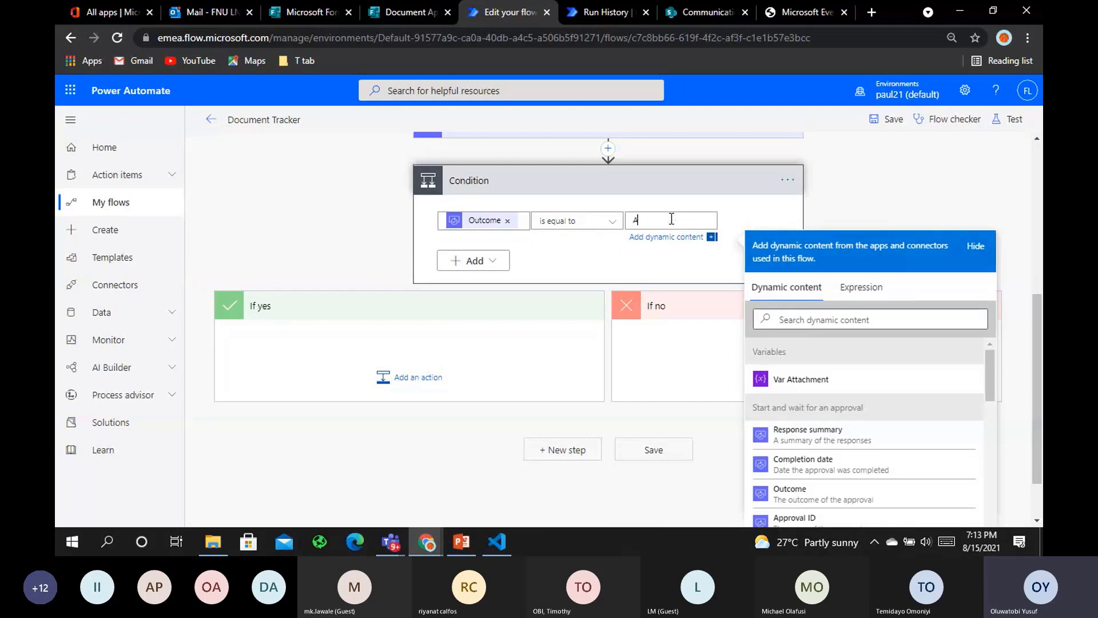
text(pprove)
click(401, 382)
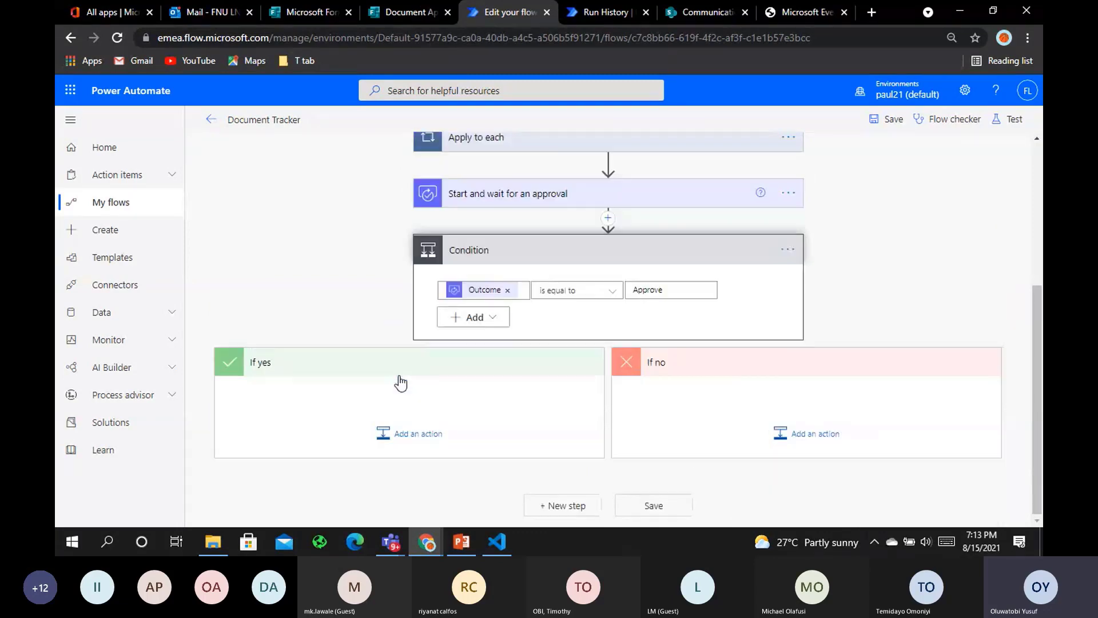
click(404, 437)
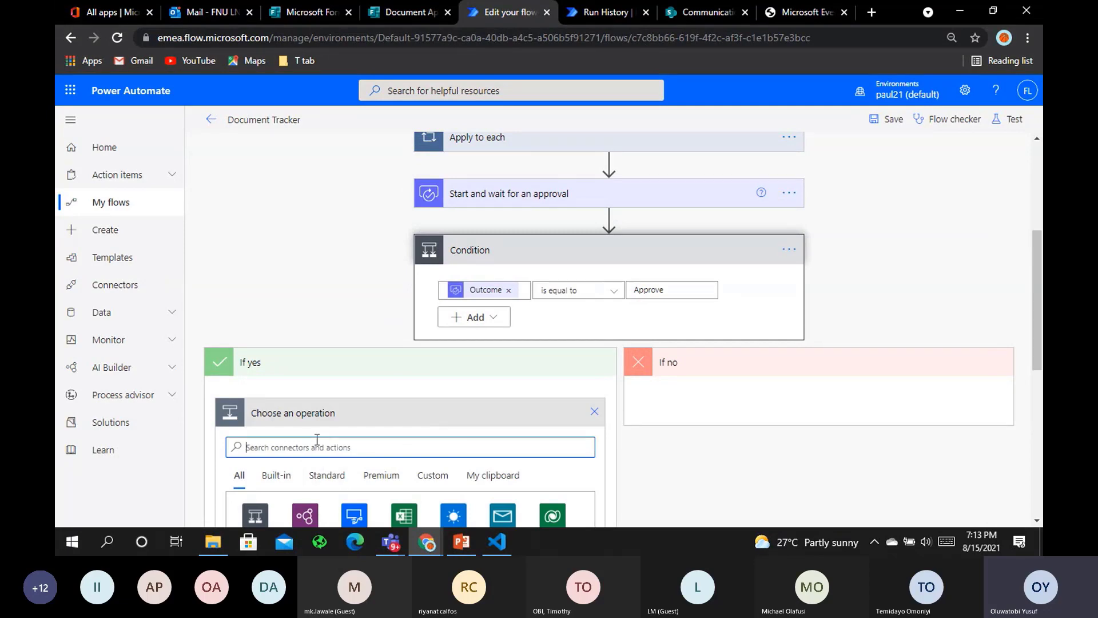
Add a Compose action under If yes with input Approve
text(compose)
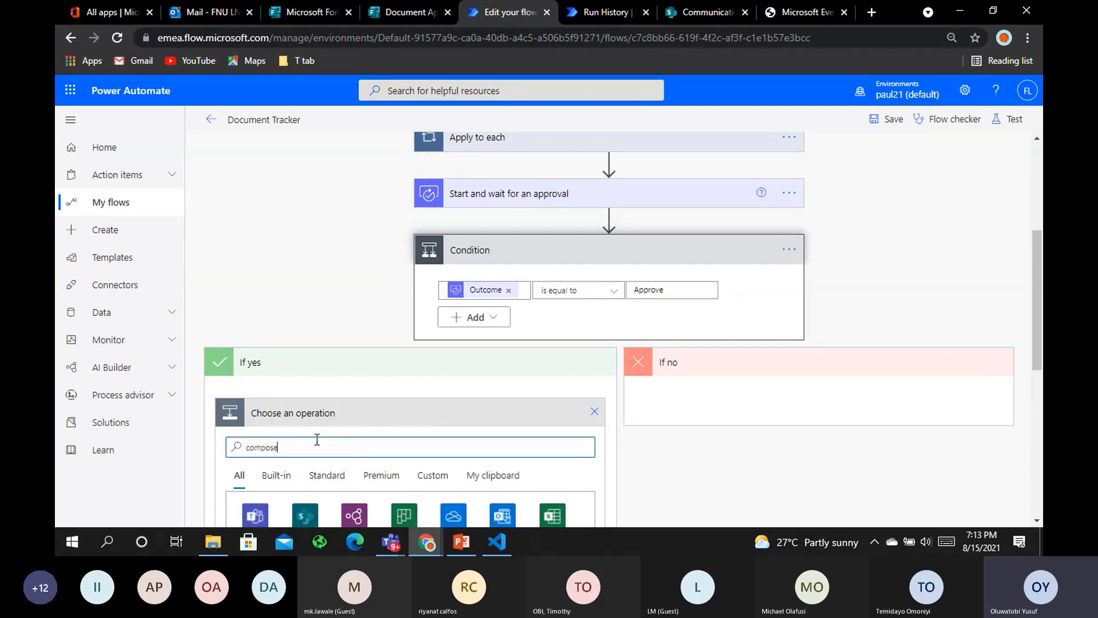
scroll(328, 358, down, 3)
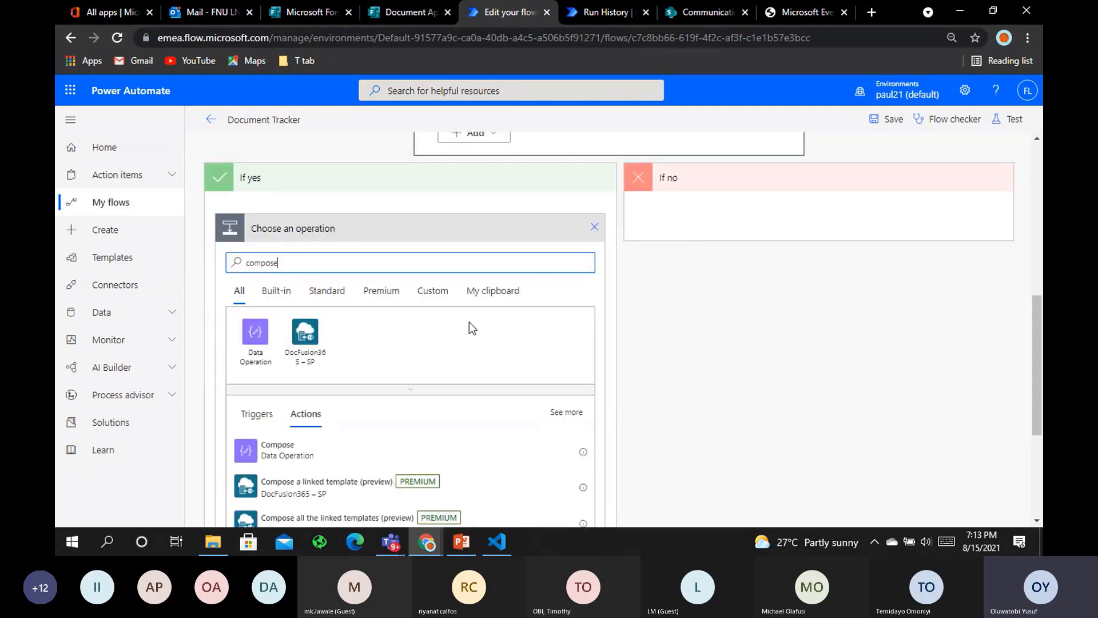
click(351, 452)
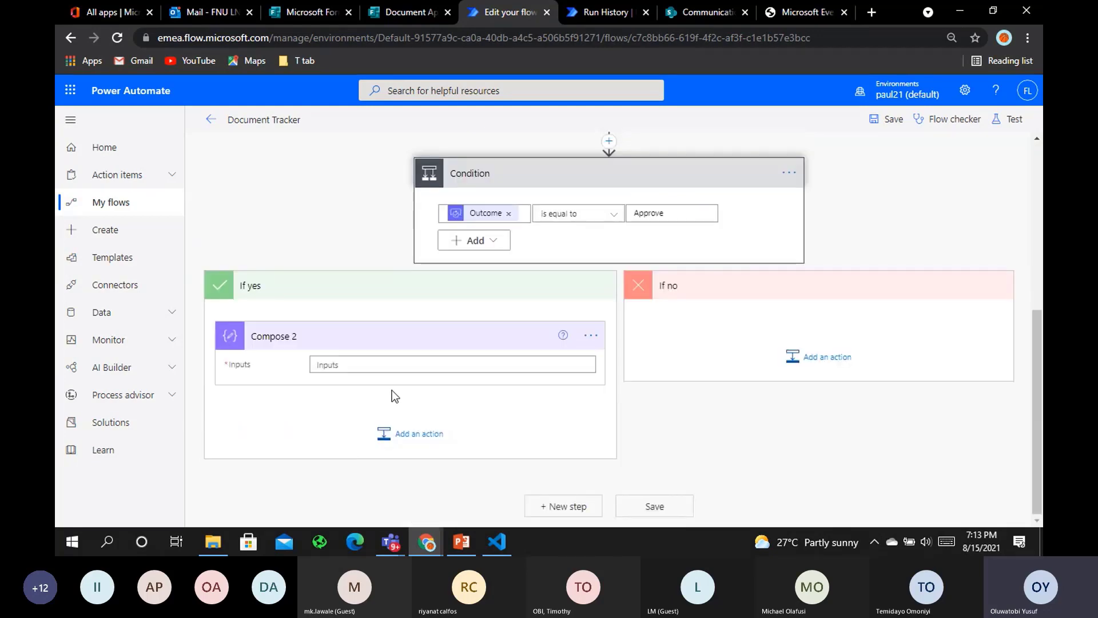
click(382, 365)
text(Approve)
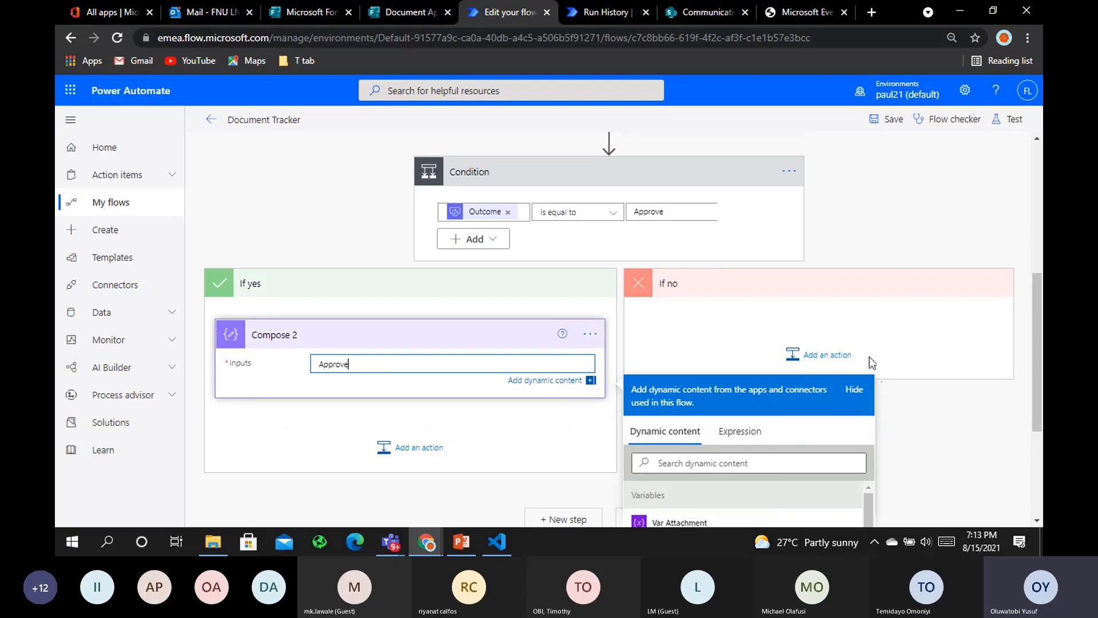
Add a Compose action under If no with input Declined, then save the flow
click(845, 355)
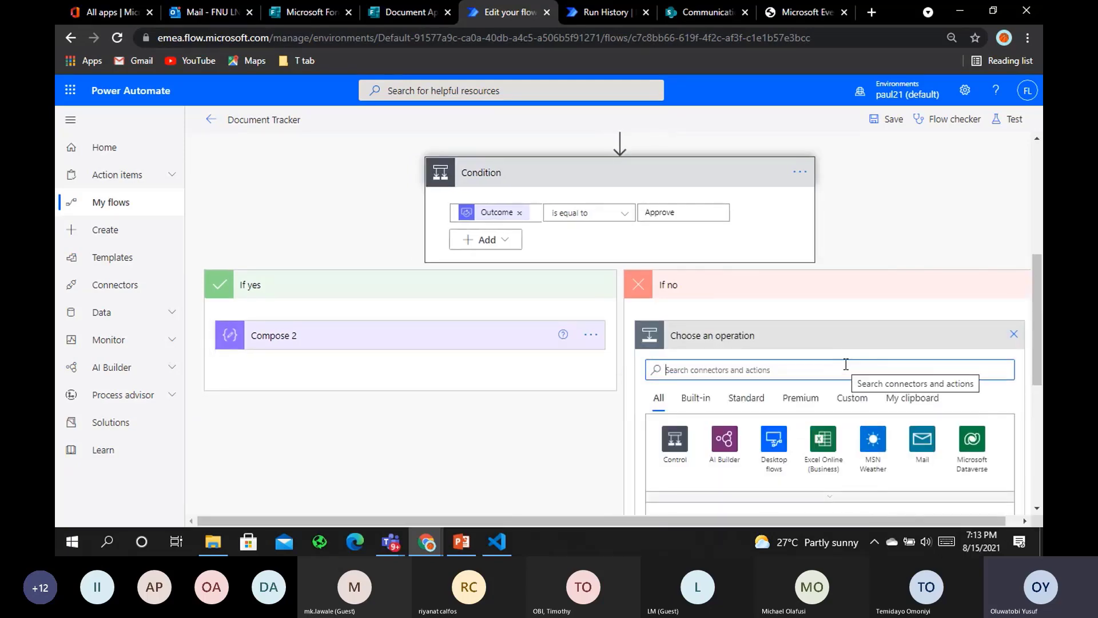
text(compose)
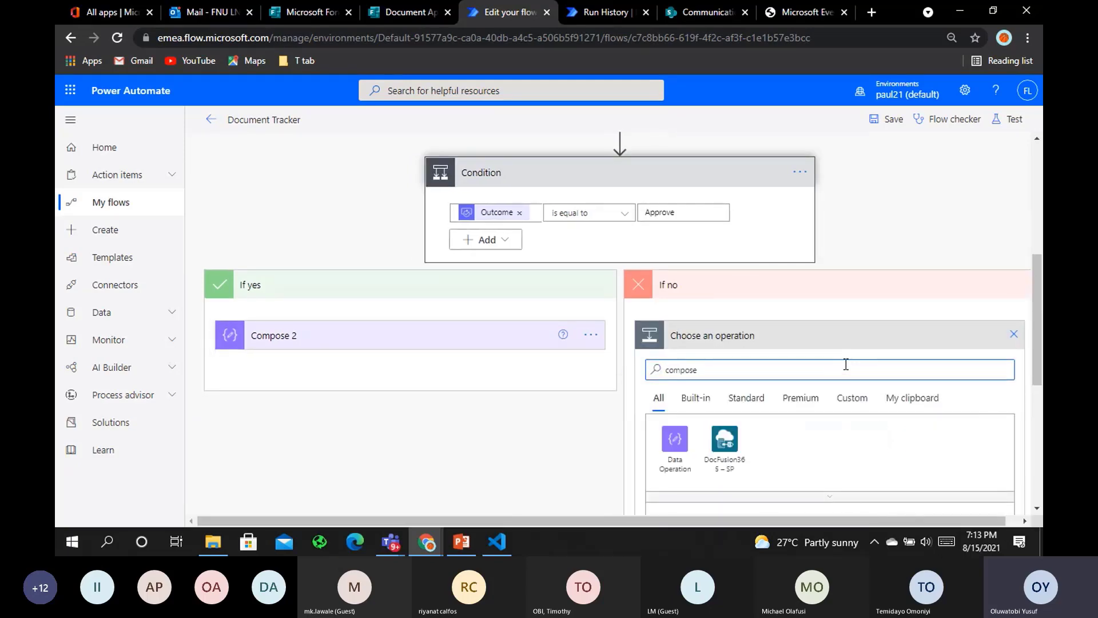
scroll(806, 378, down, 3)
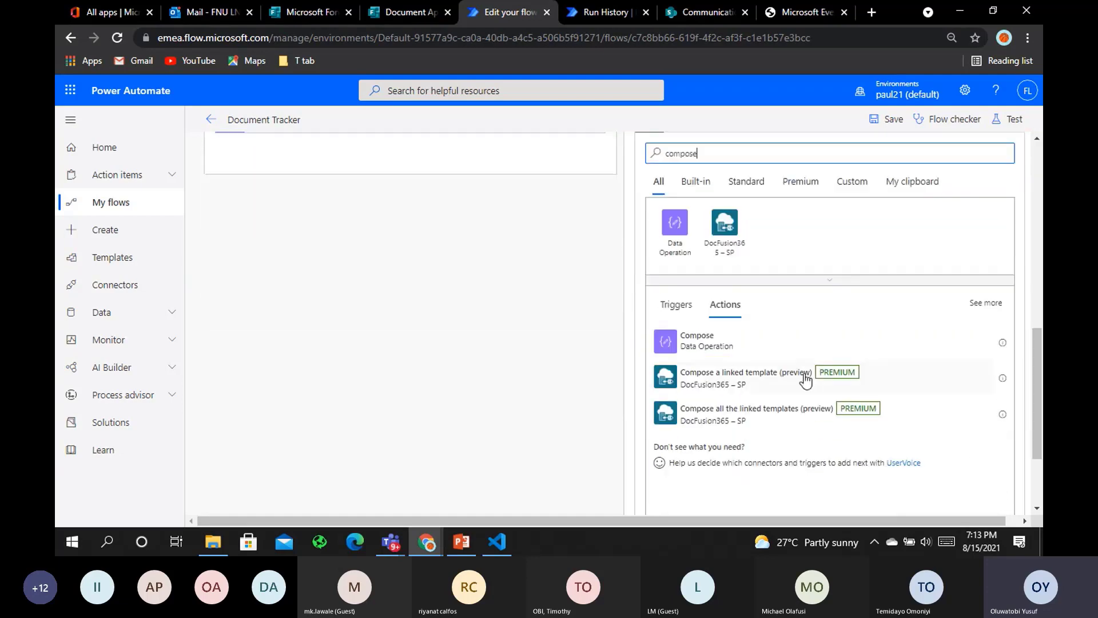
click(829, 343)
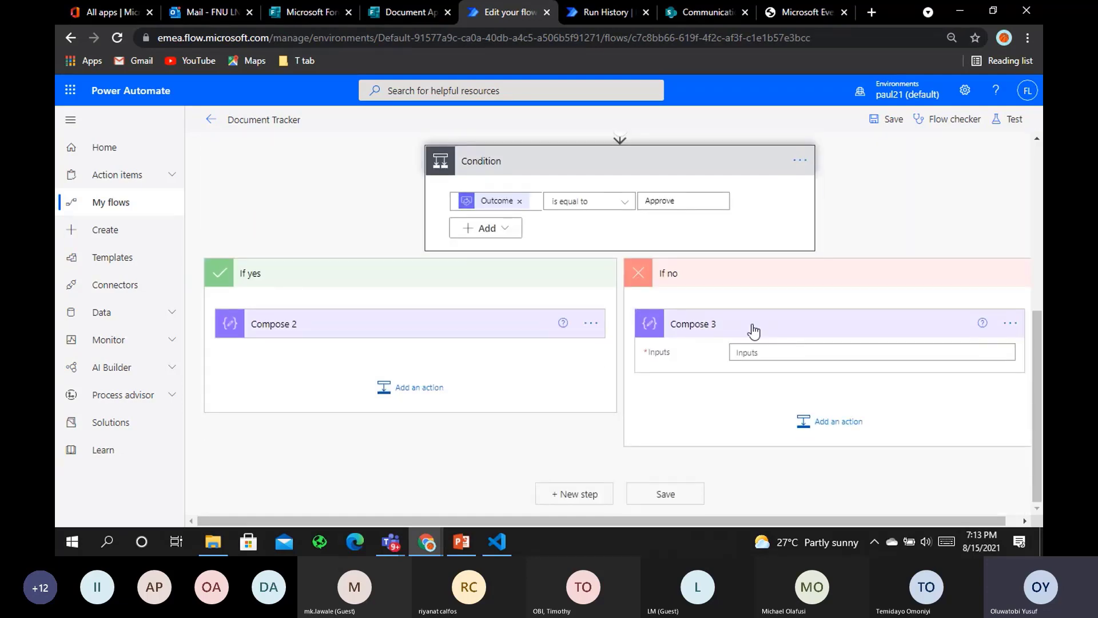
click(755, 352)
text(Declined)
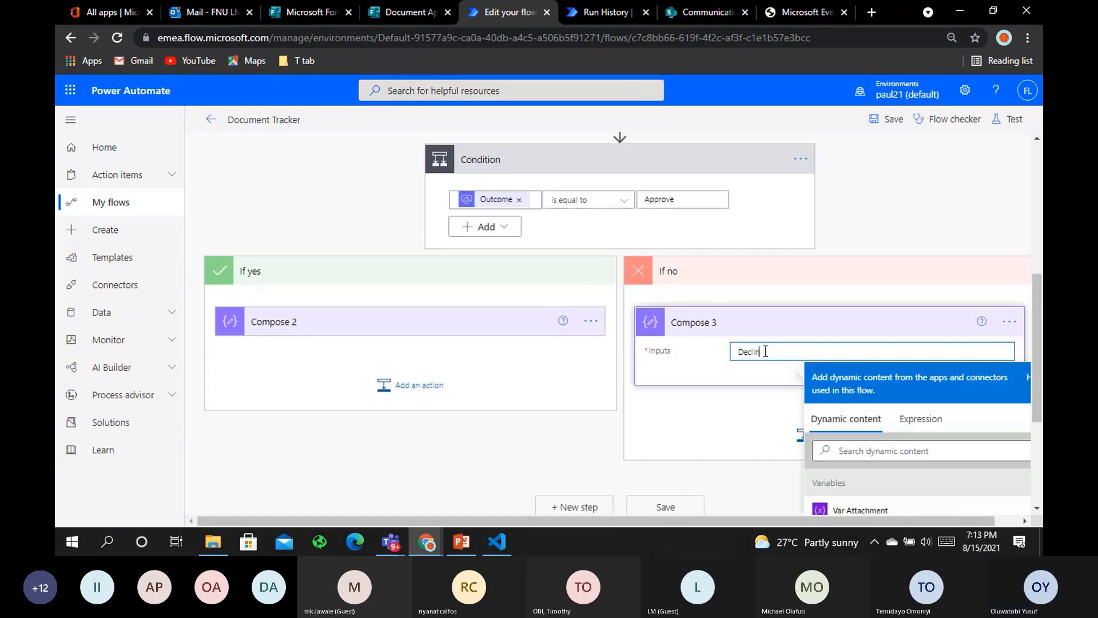
click(761, 433)
click(877, 122)
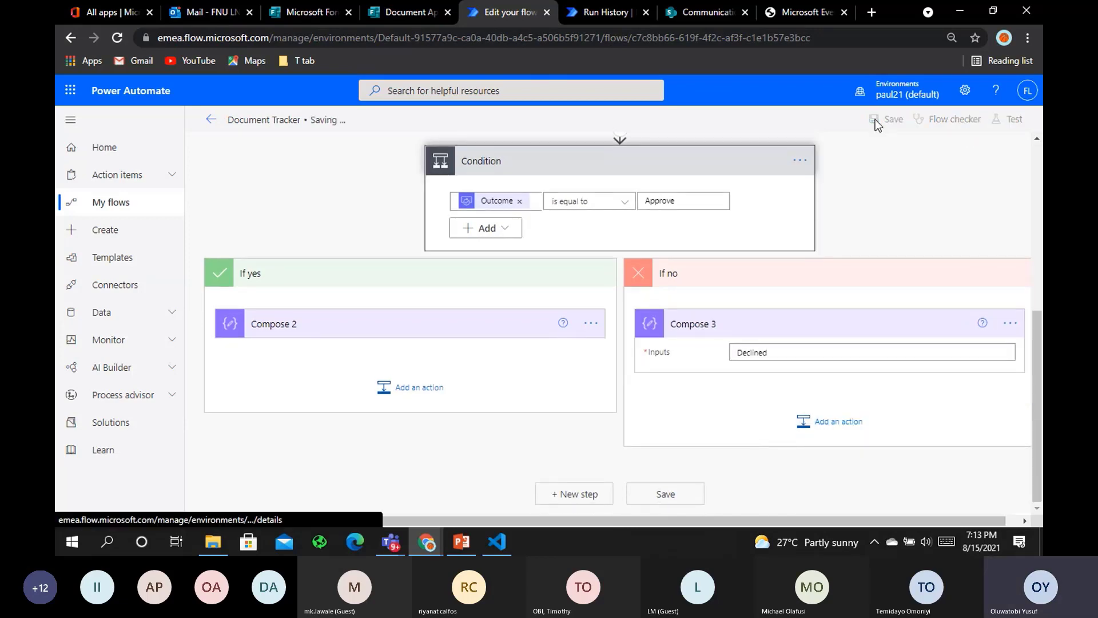
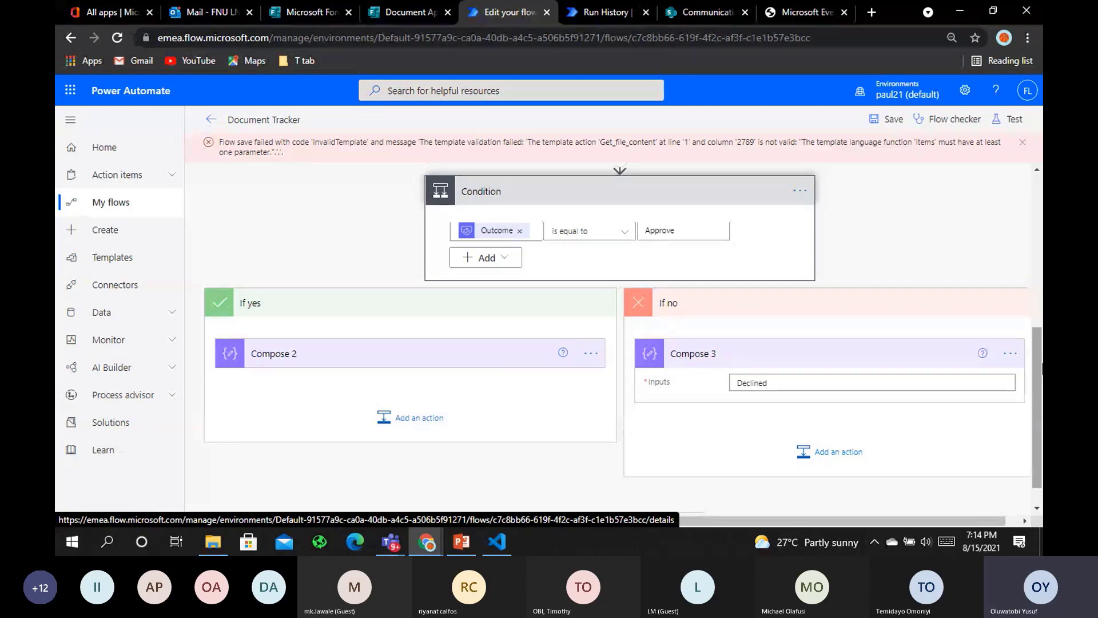
Inside Apply to each, replace items() in Get file content's File field with item()['id']
scroll(1036, 335, up, 3)
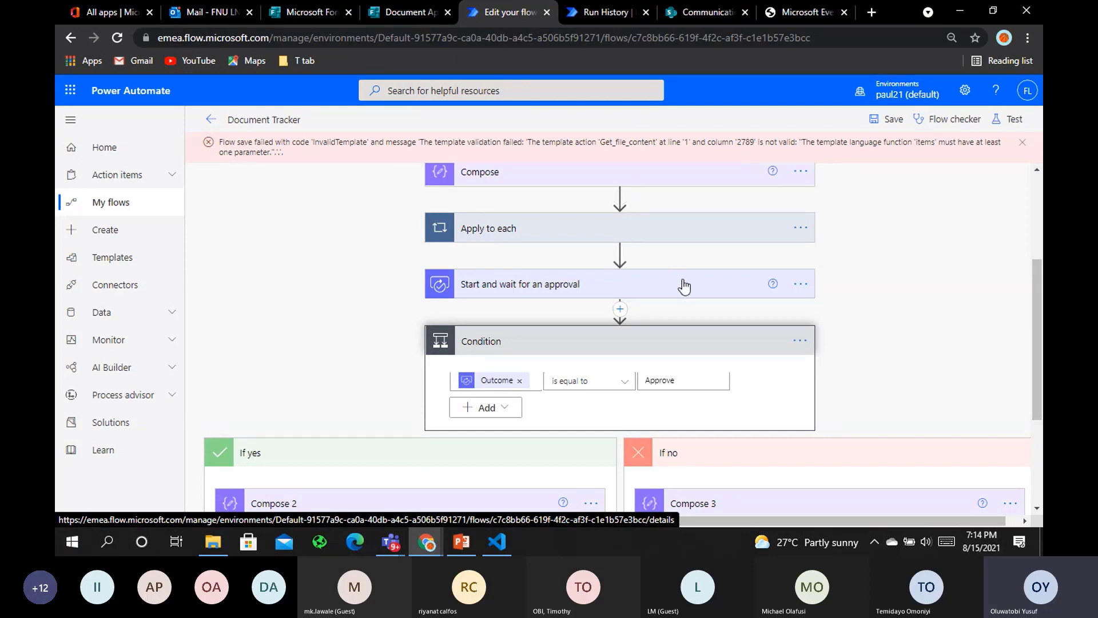
click(687, 236)
click(647, 318)
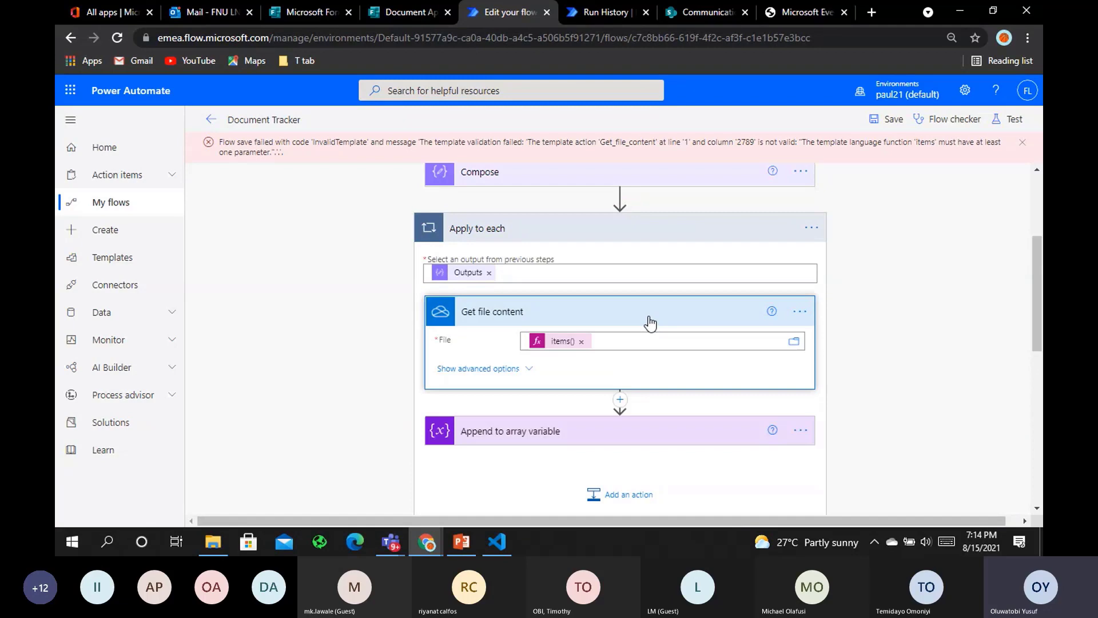
click(584, 342)
click(921, 430)
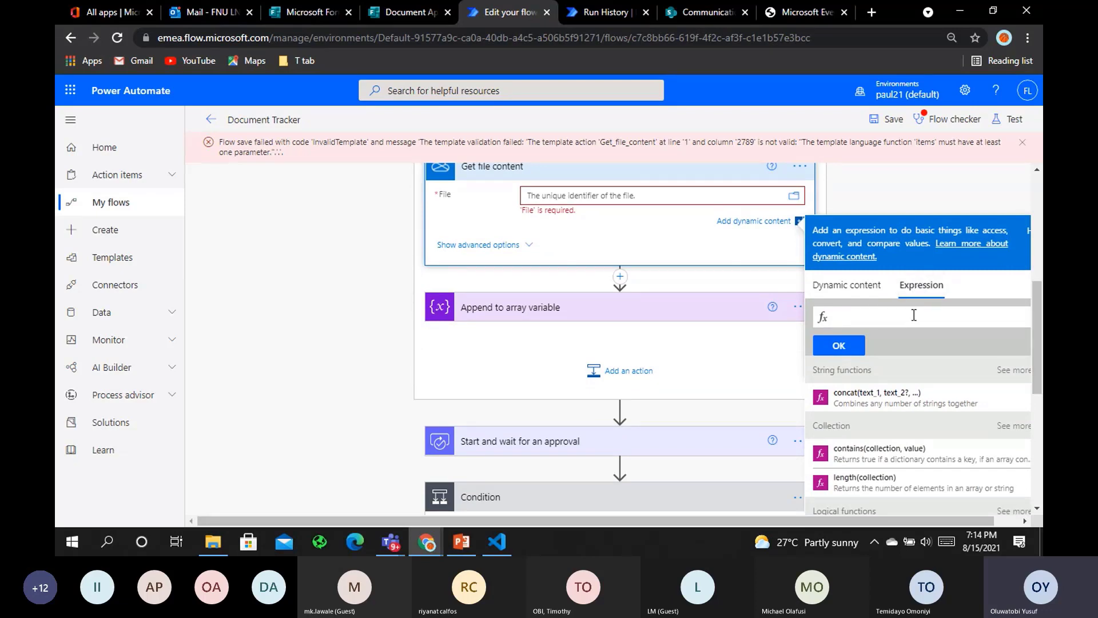
text(i)
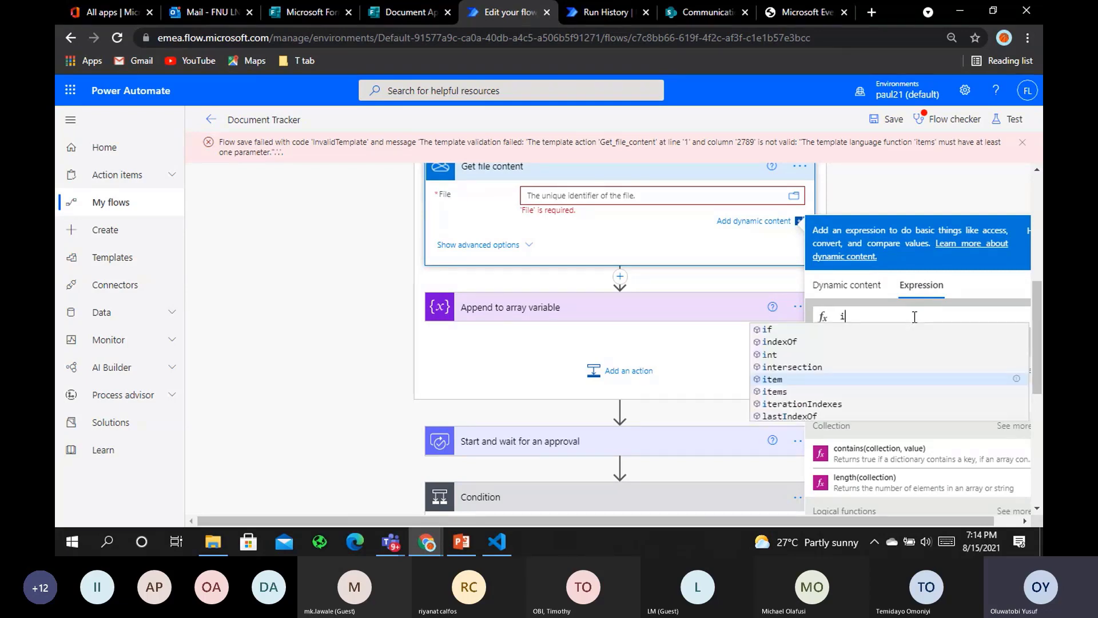
text(tem(){)
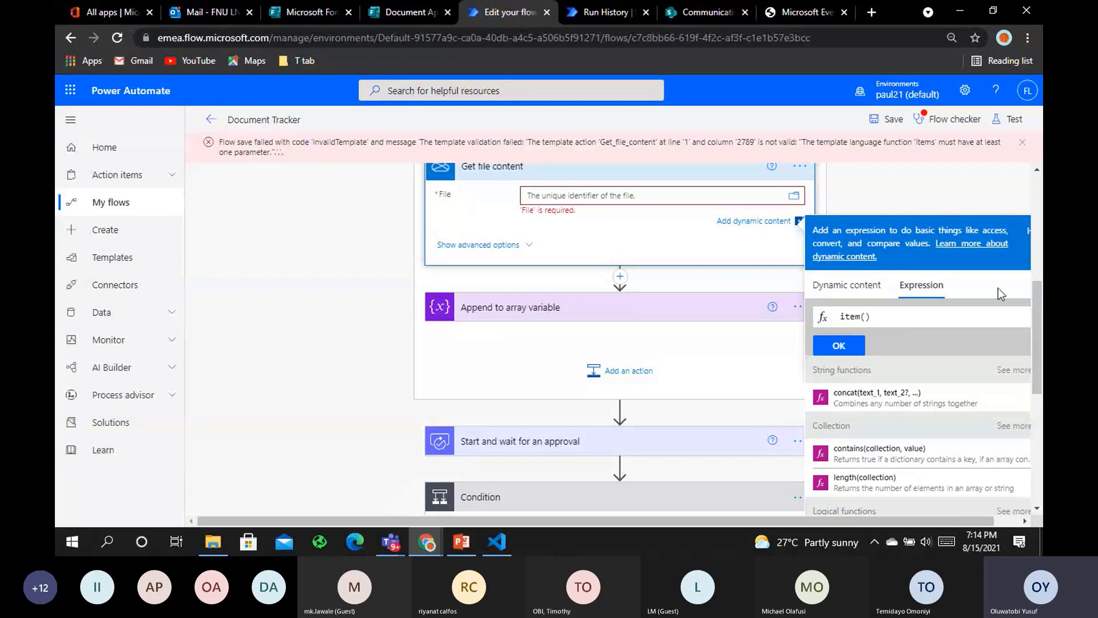
text([])
text(')
text(id)
click(853, 344)
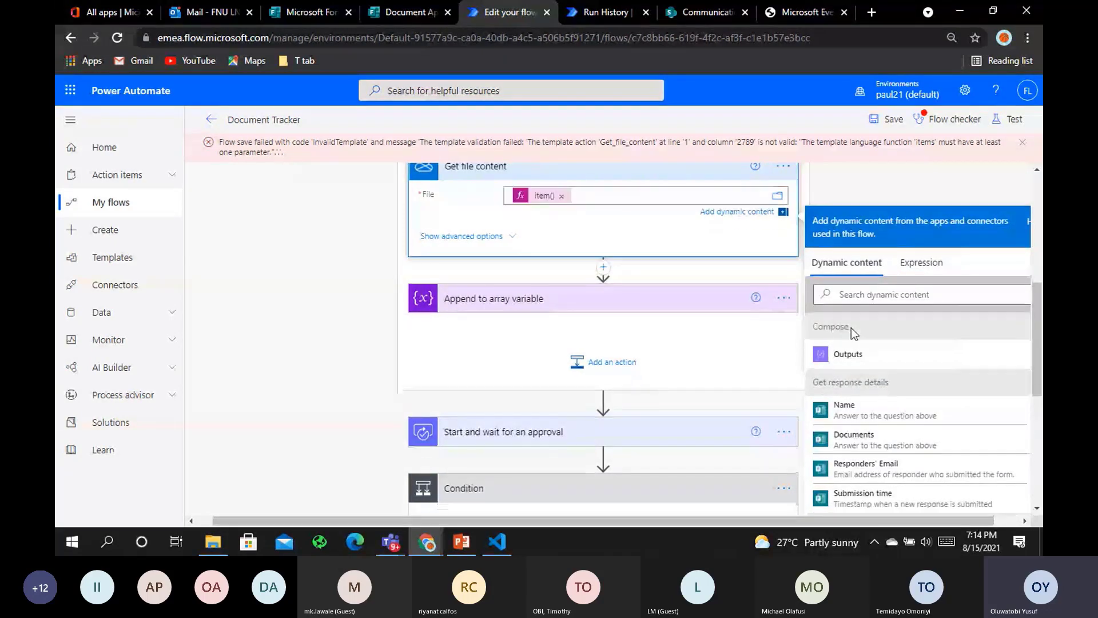
Change Append to array variable's name entry from items() to item()['name'] and save the flow
click(886, 128)
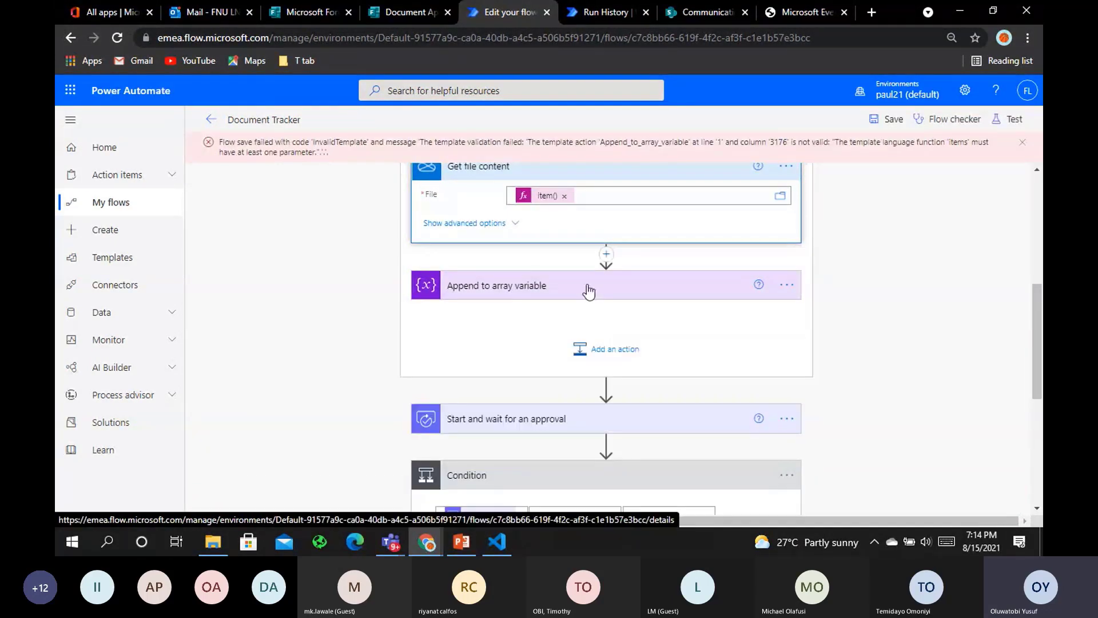
click(588, 292)
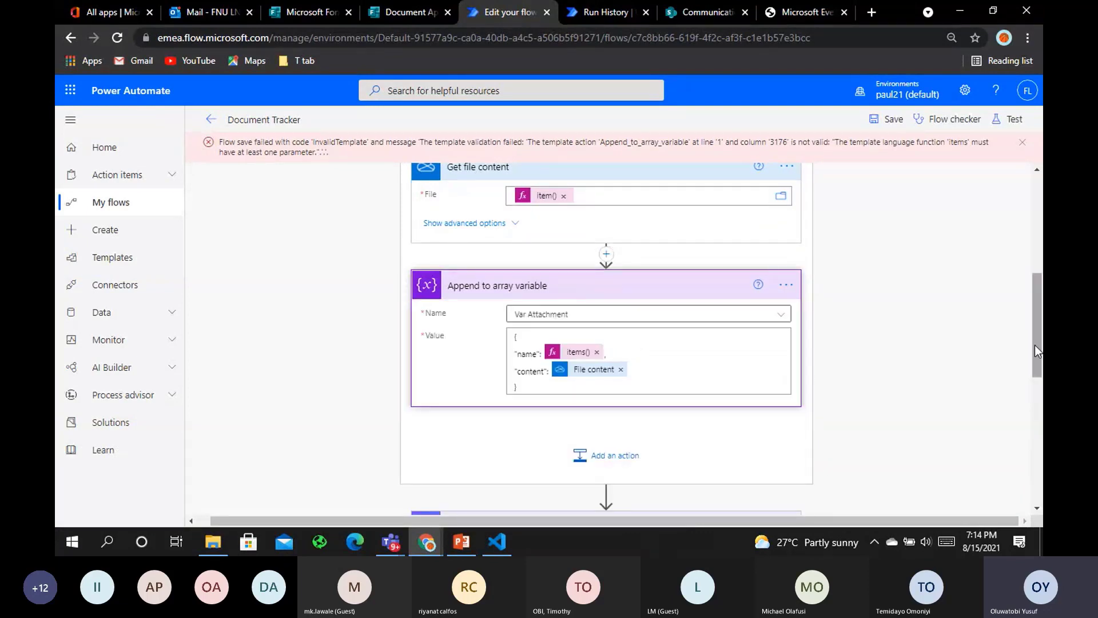
click(596, 352)
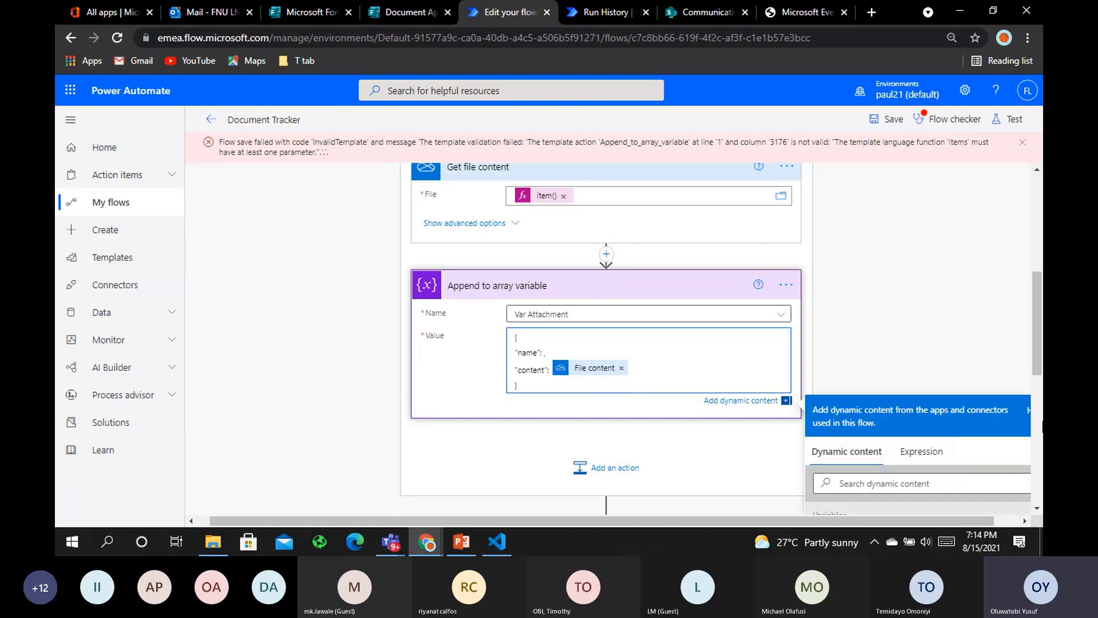
click(921, 451)
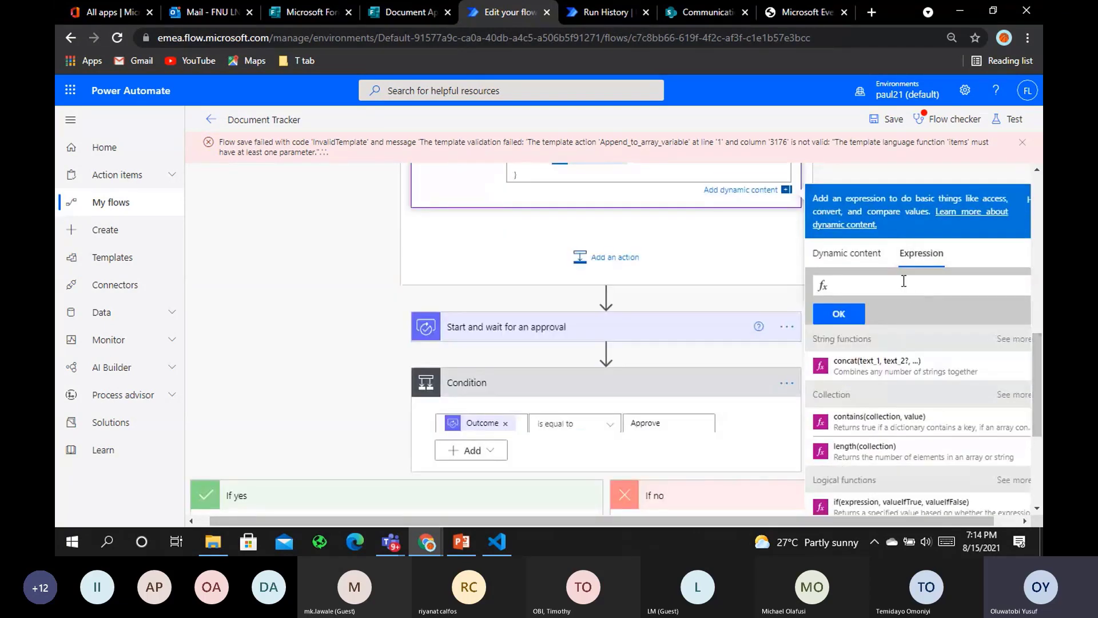
text(item)
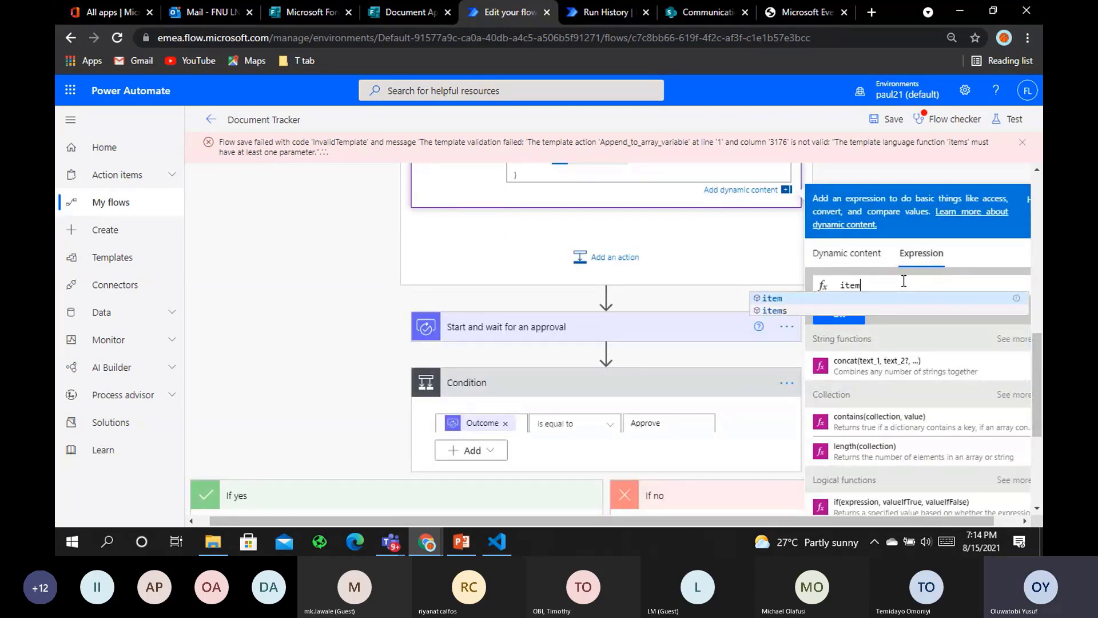
text(()[])
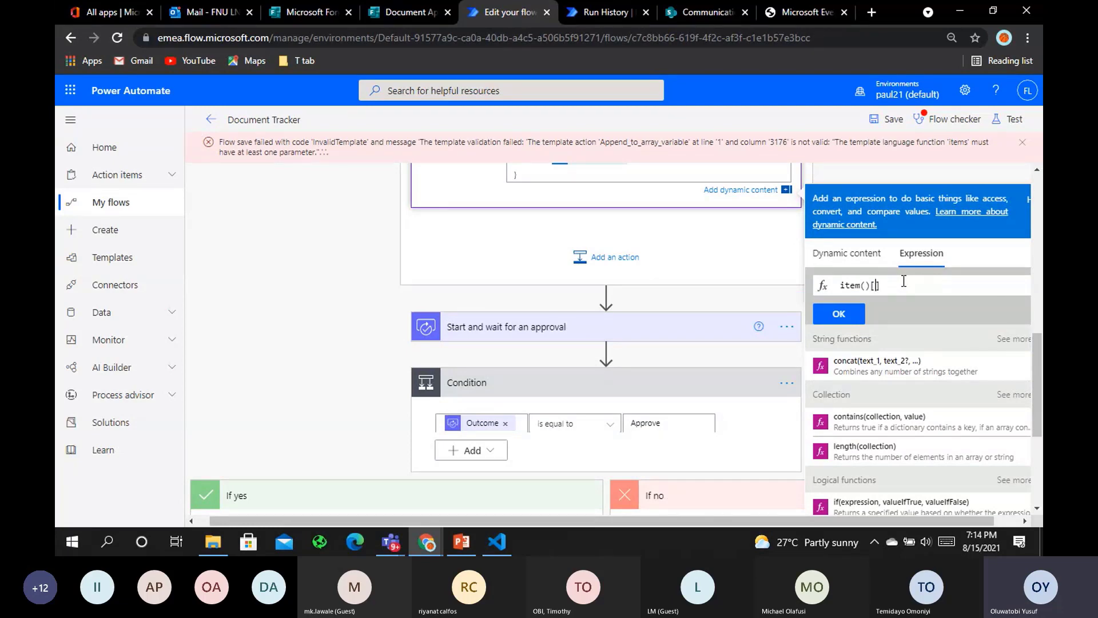
text('name)
click(839, 313)
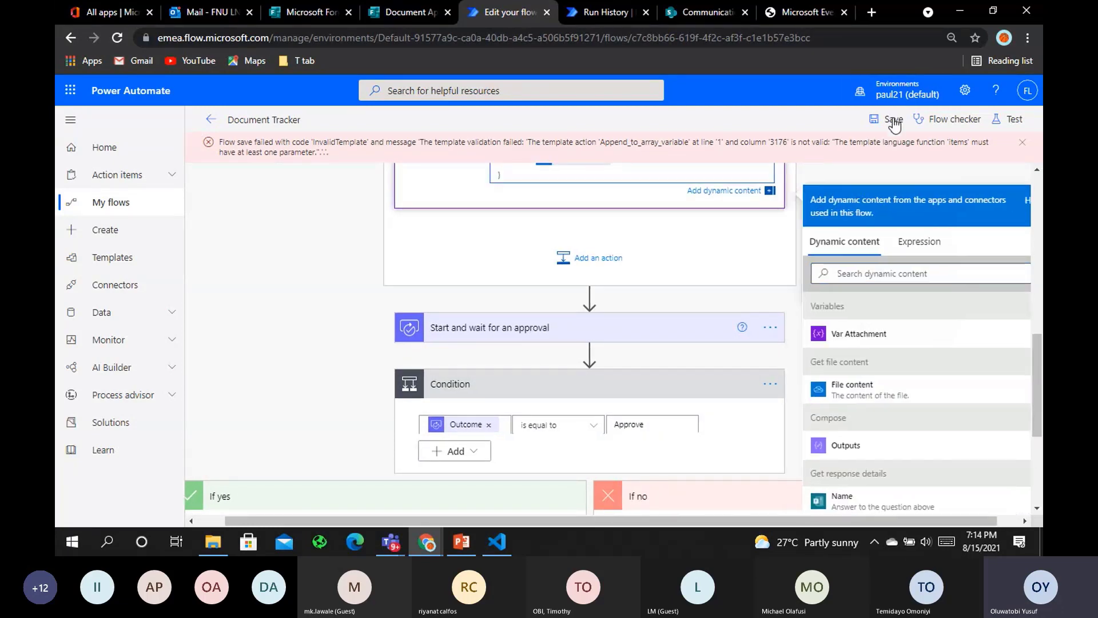
click(894, 120)
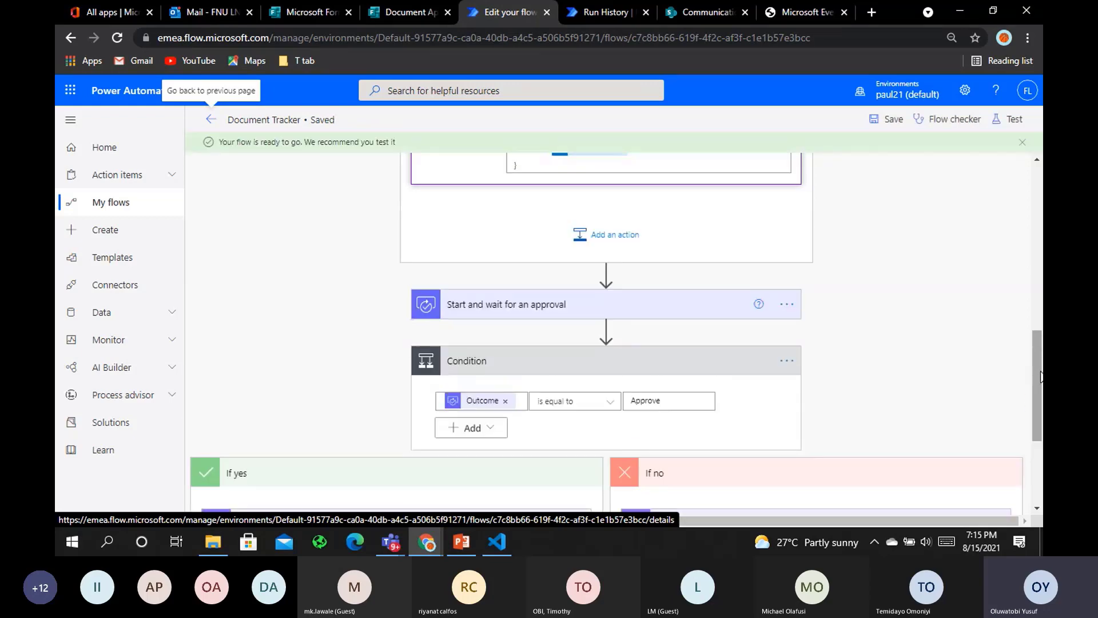
Scroll the flow back up and switch to the Document Approval form in Microsoft Forms
drag(1041, 377, 1025, 233)
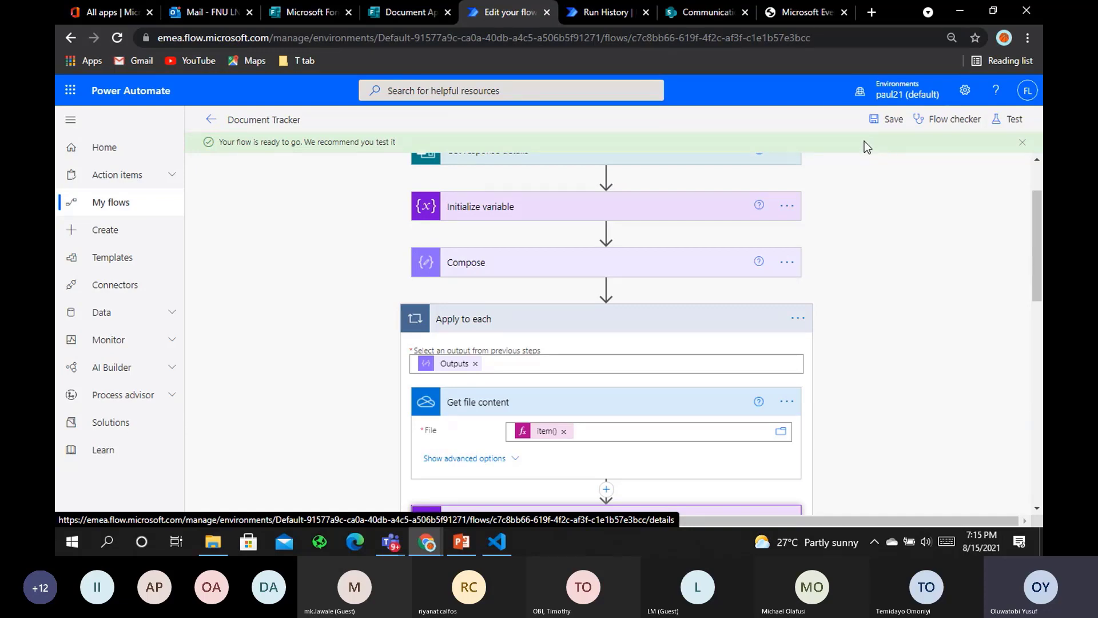
click(401, 13)
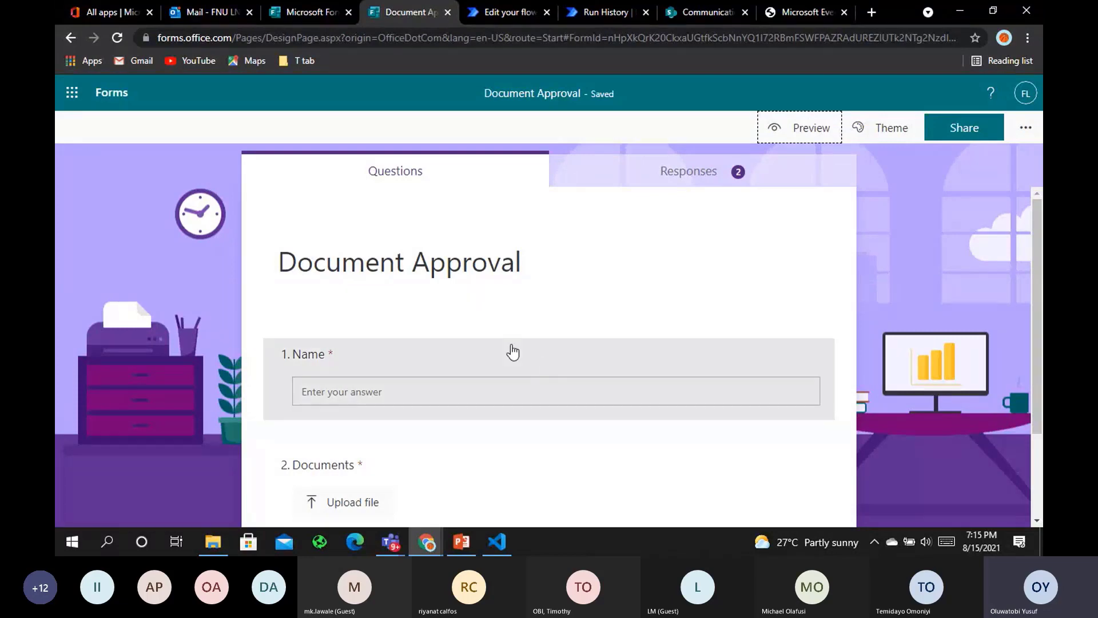
In form preview, enter the respondent's name and upload the three Test data files
click(780, 144)
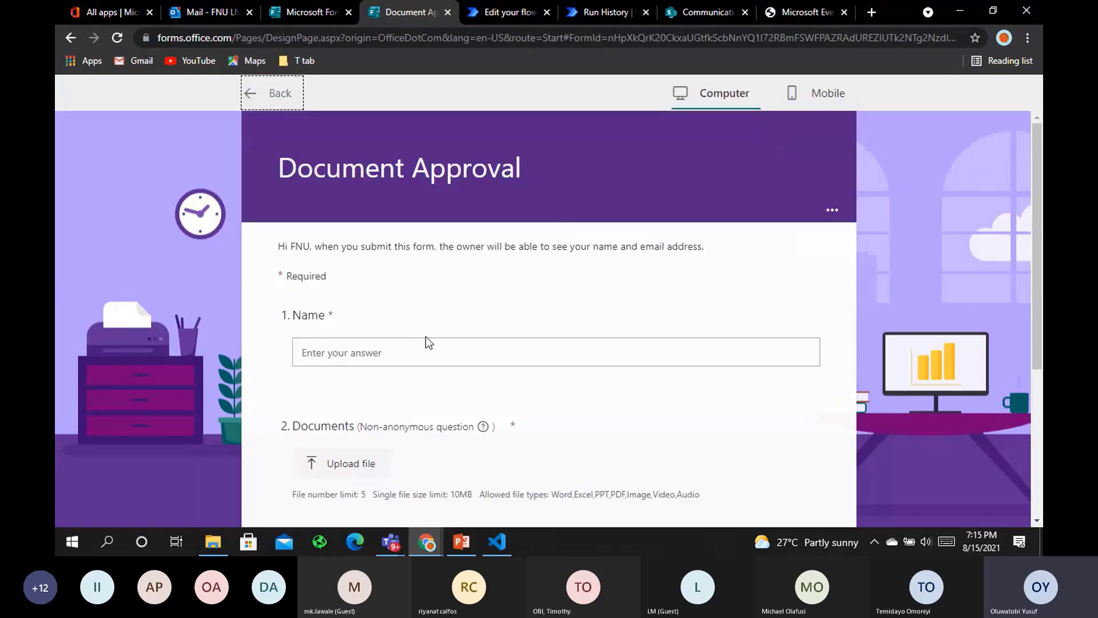
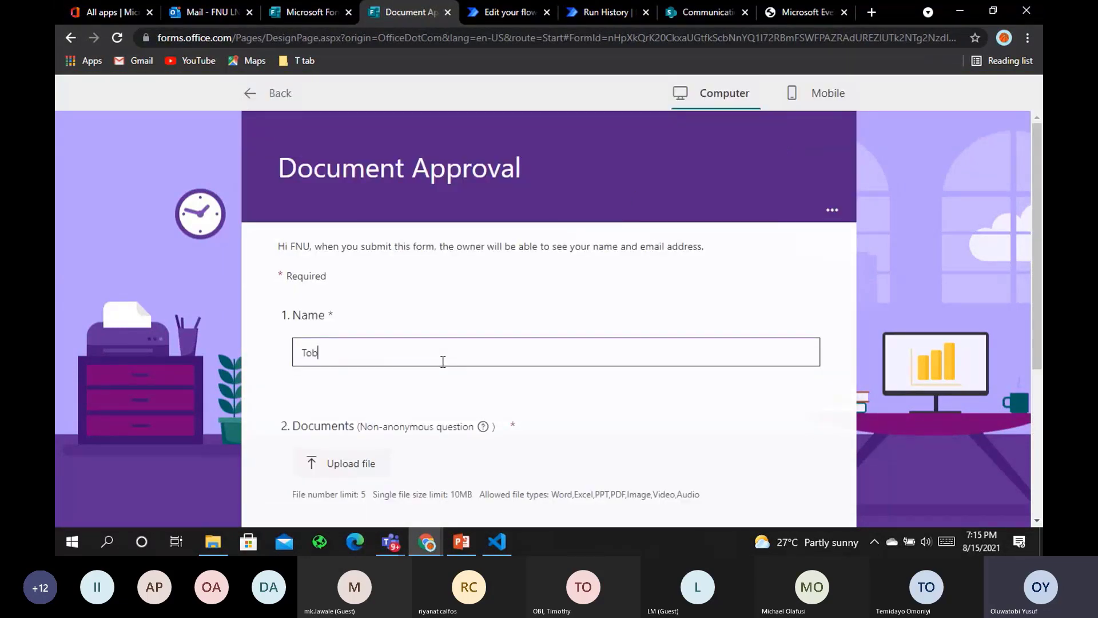
click(387, 457)
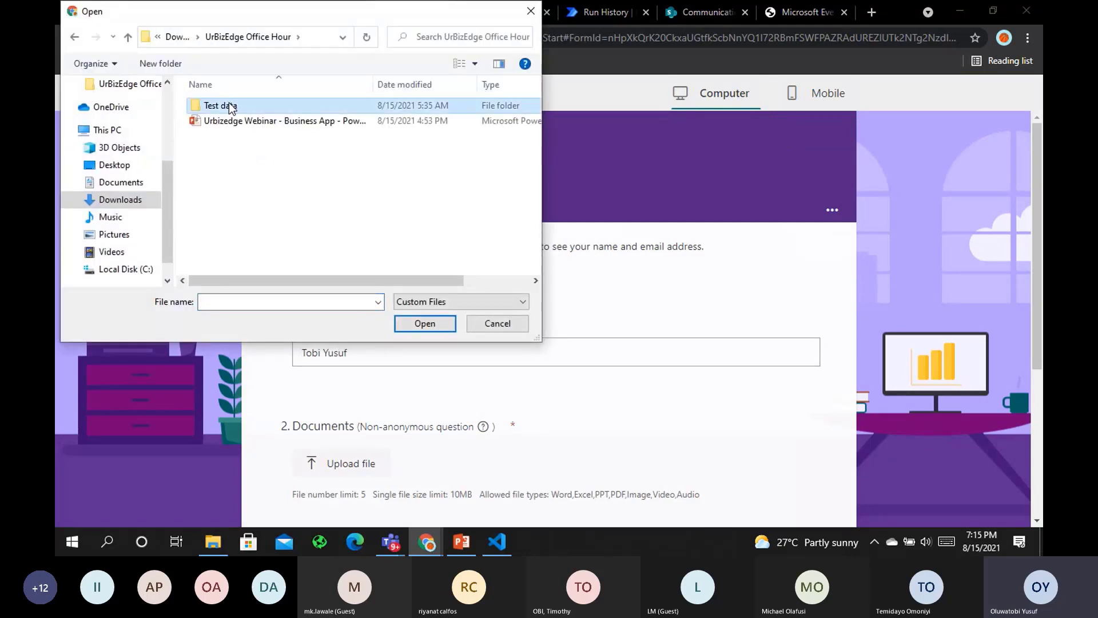
double_click(245, 106)
click(245, 106)
ctrl+click(247, 118)
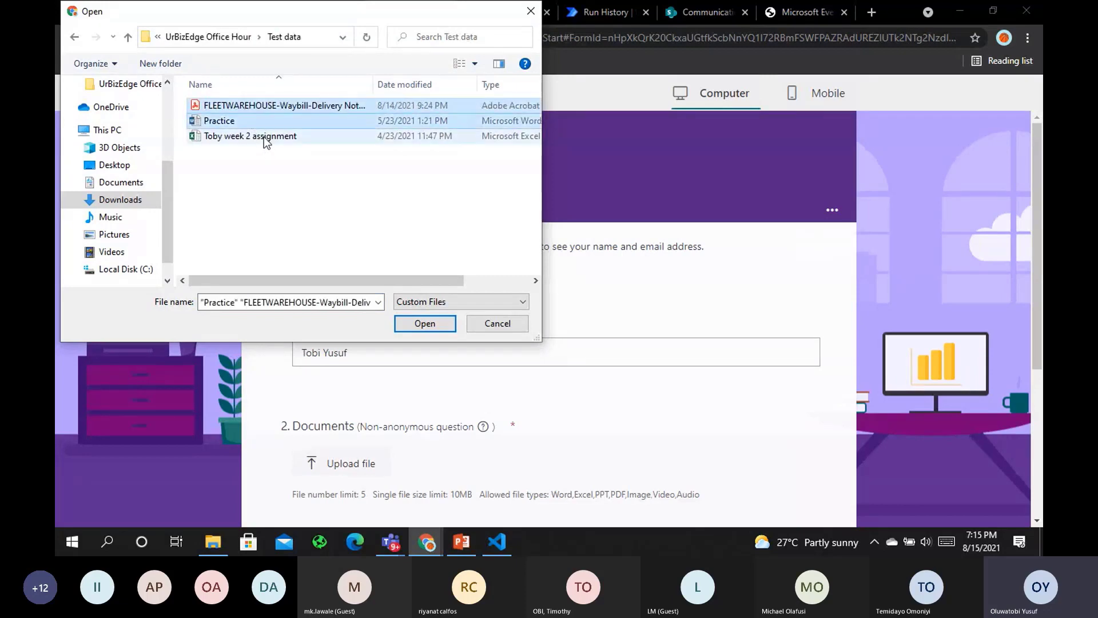
ctrl+click(264, 136)
click(421, 323)
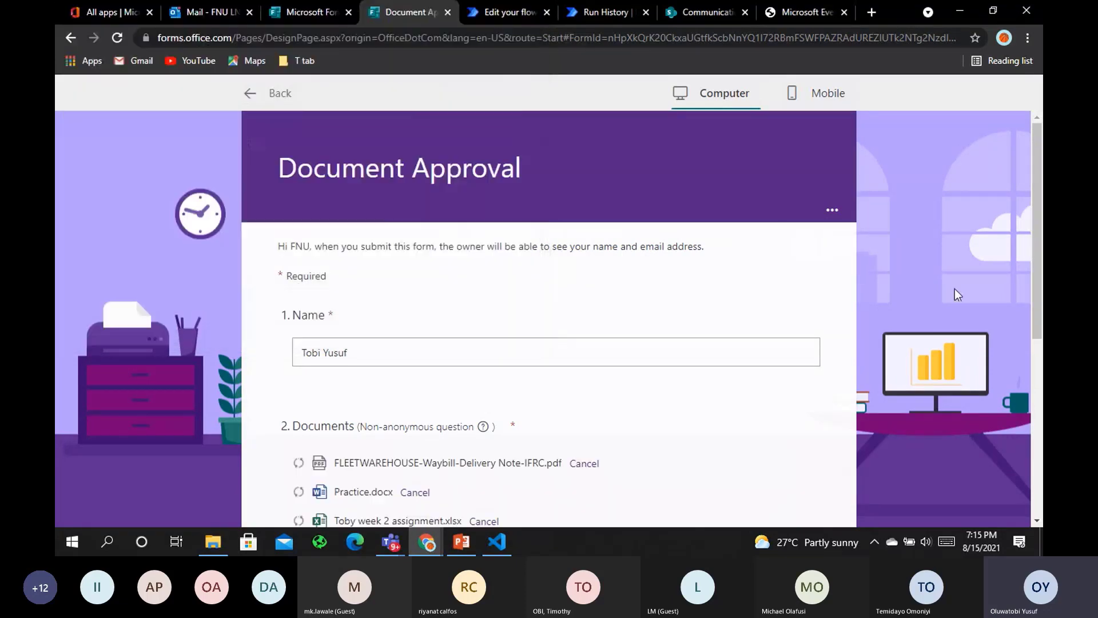
Submit the Document Approval response and return to the flow editor
scroll(343, 320, down, 2)
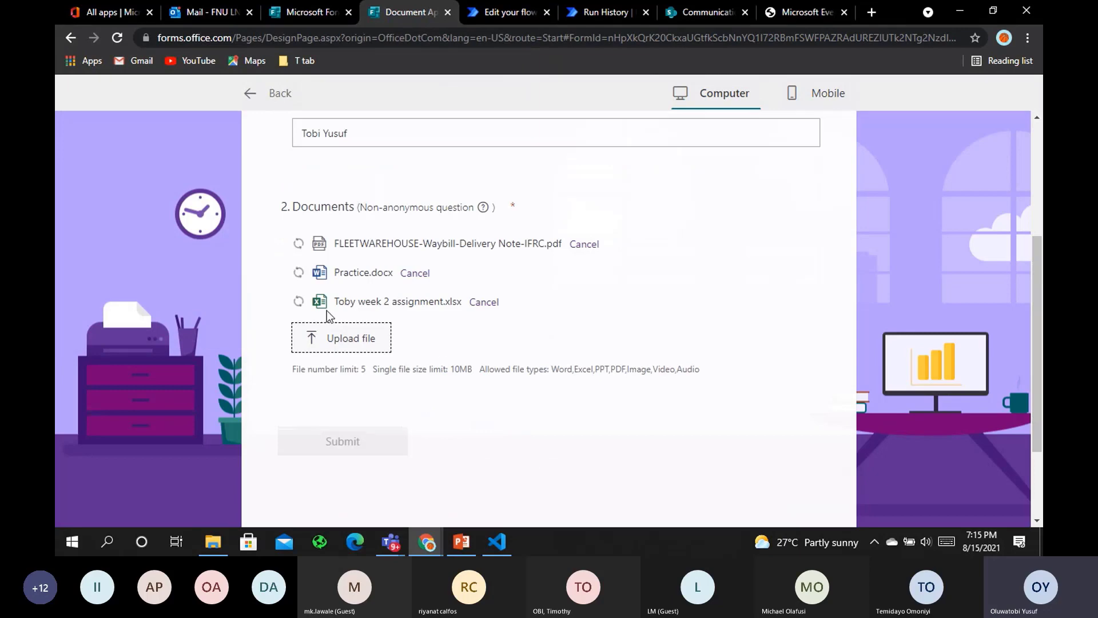
click(345, 338)
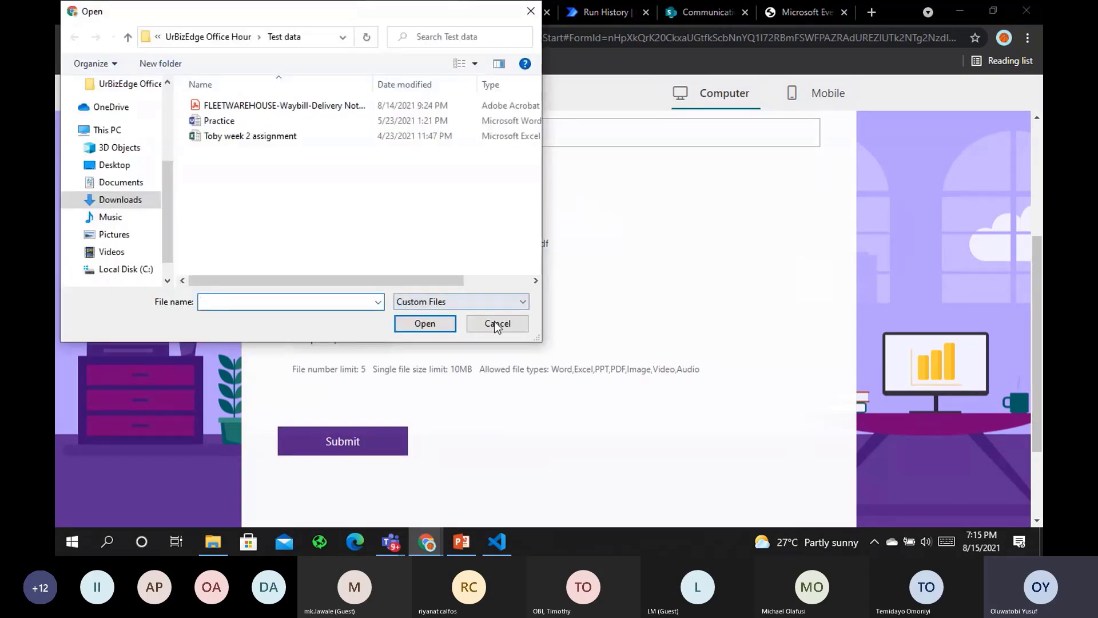
click(495, 321)
click(358, 441)
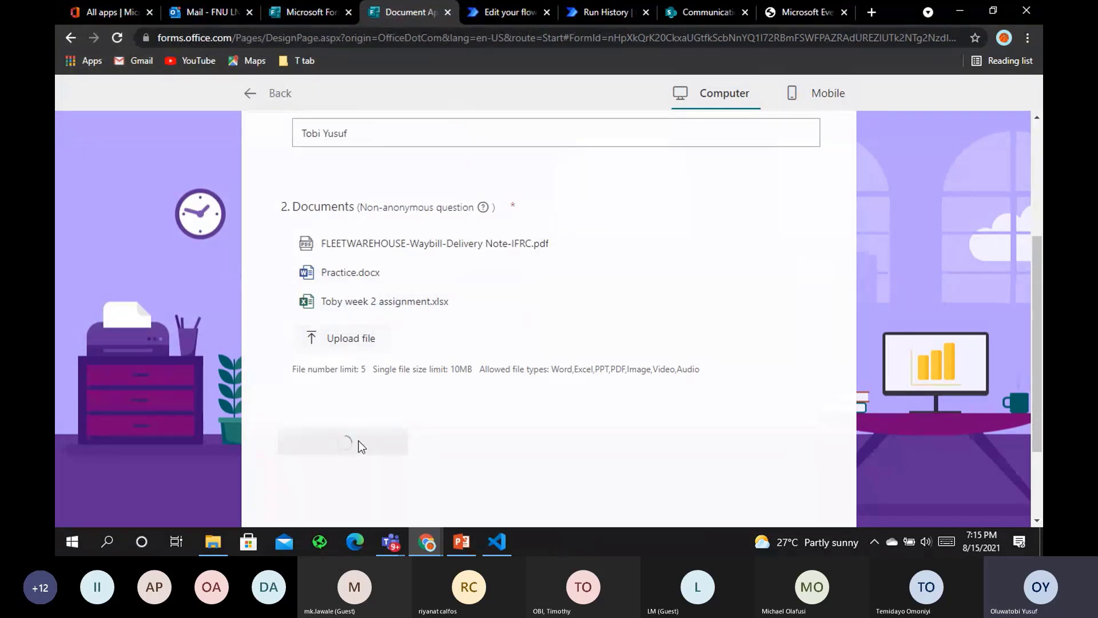
click(184, 11)
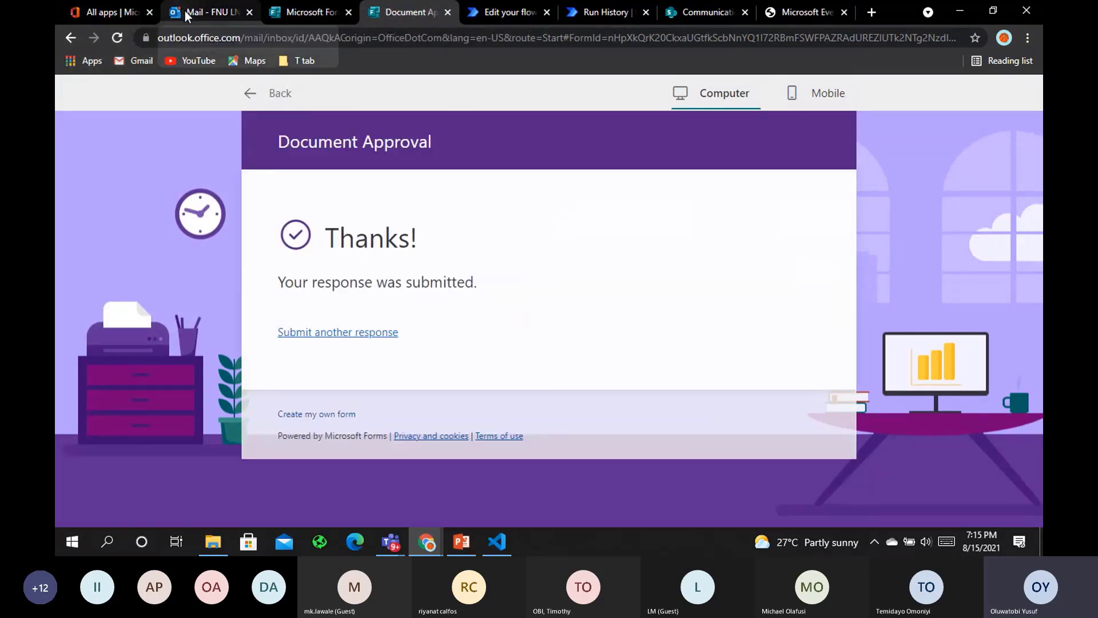
click(399, 12)
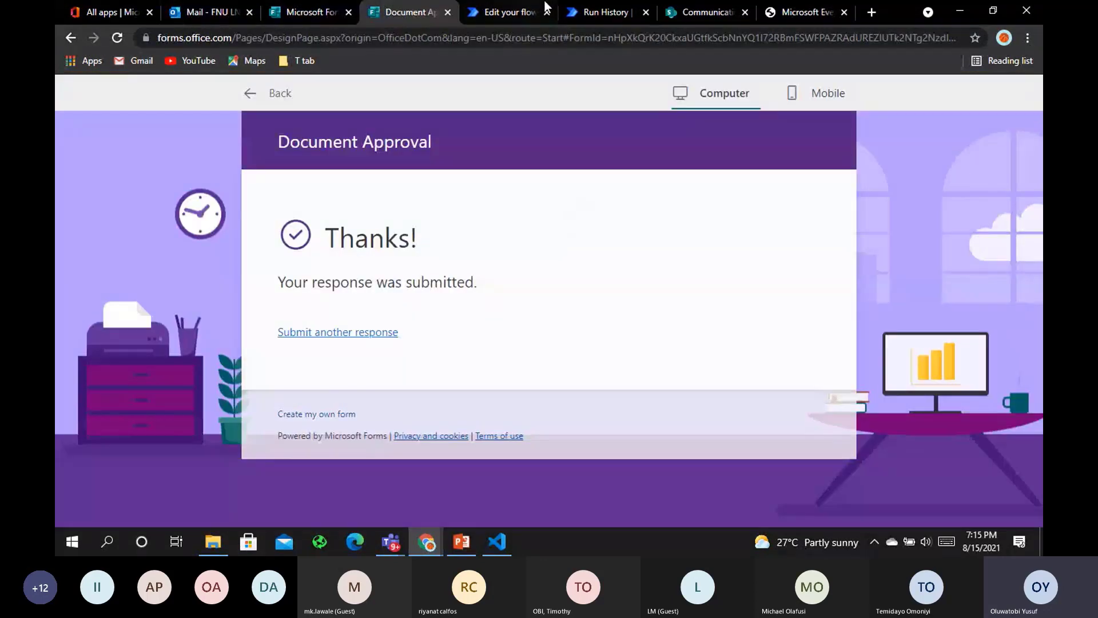
click(511, 11)
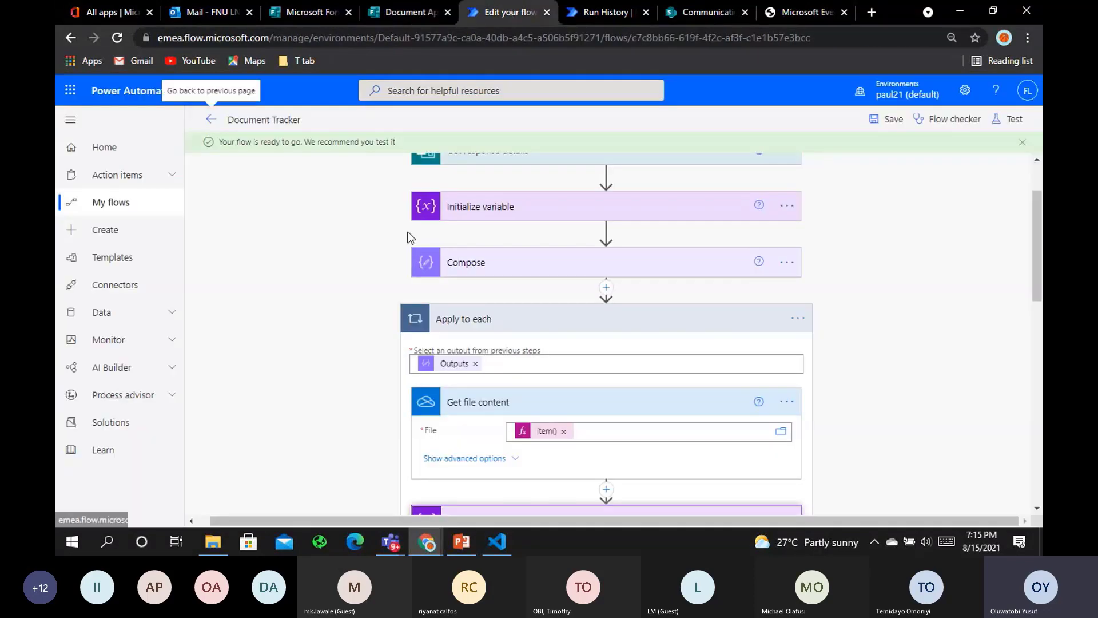
From the flow details page, open the 07:15 PM run in the run history
click(211, 121)
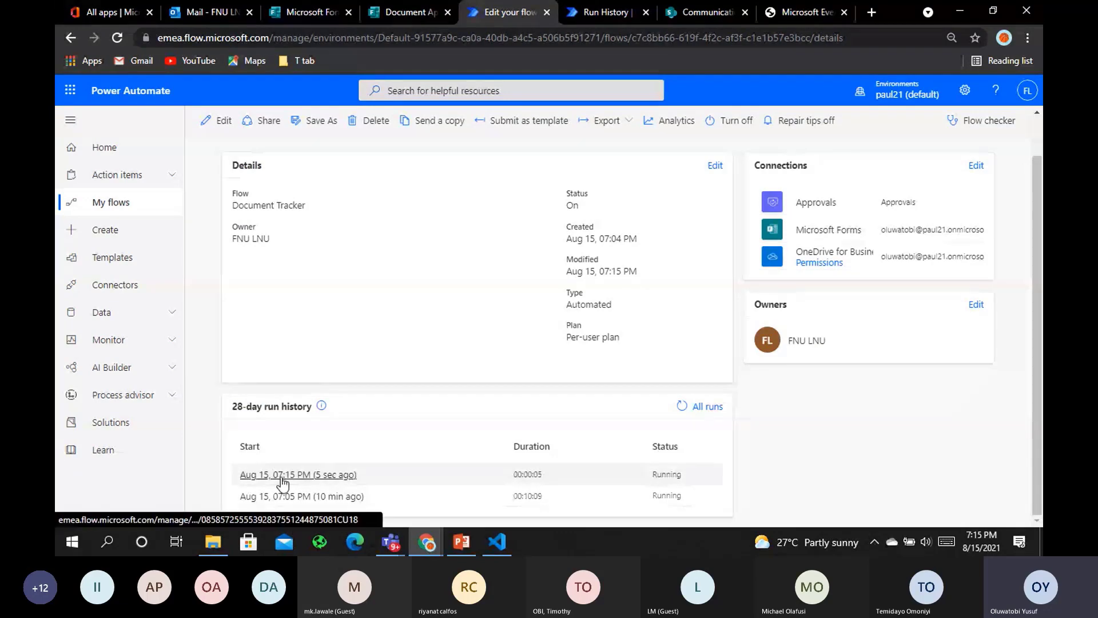
click(281, 478)
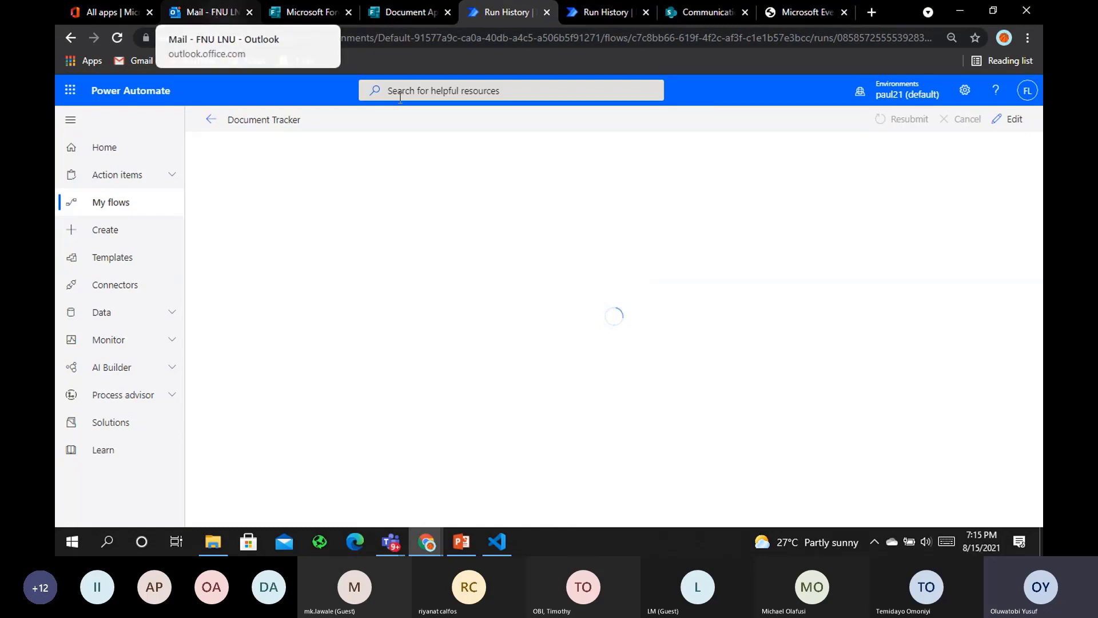
Open the 7:15 PM Document Approval email in Outlook, then return to the run page
click(184, 12)
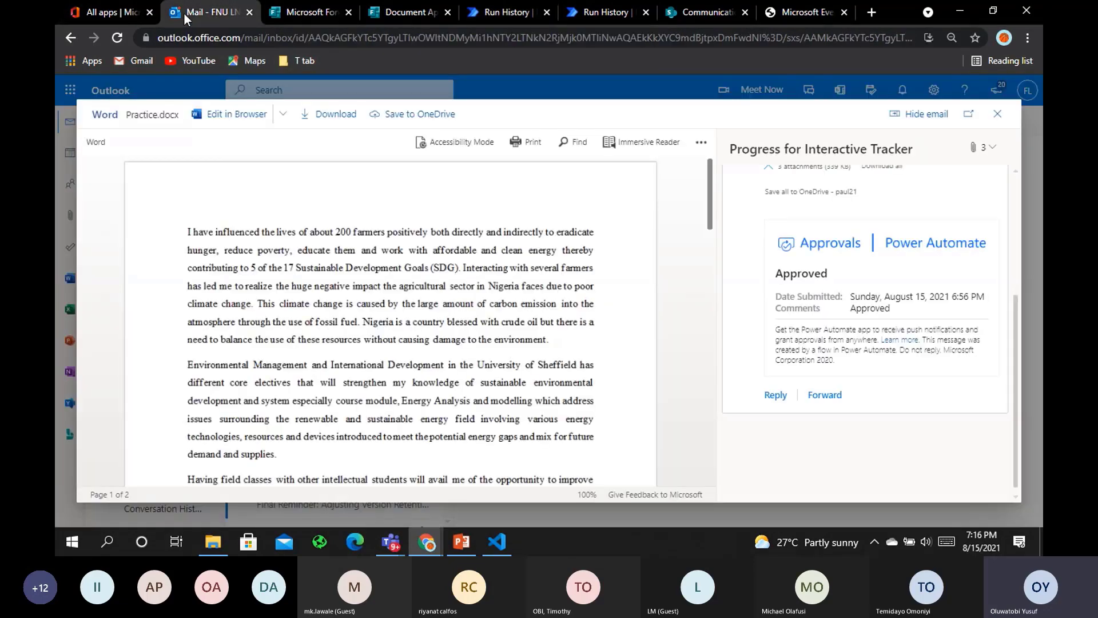
click(993, 112)
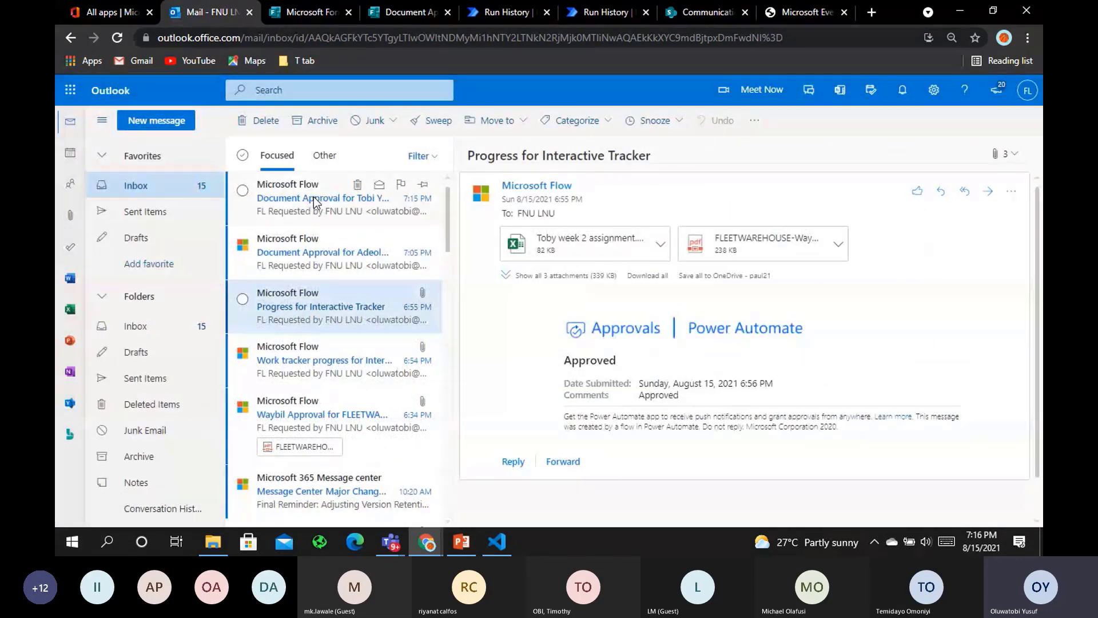
click(313, 197)
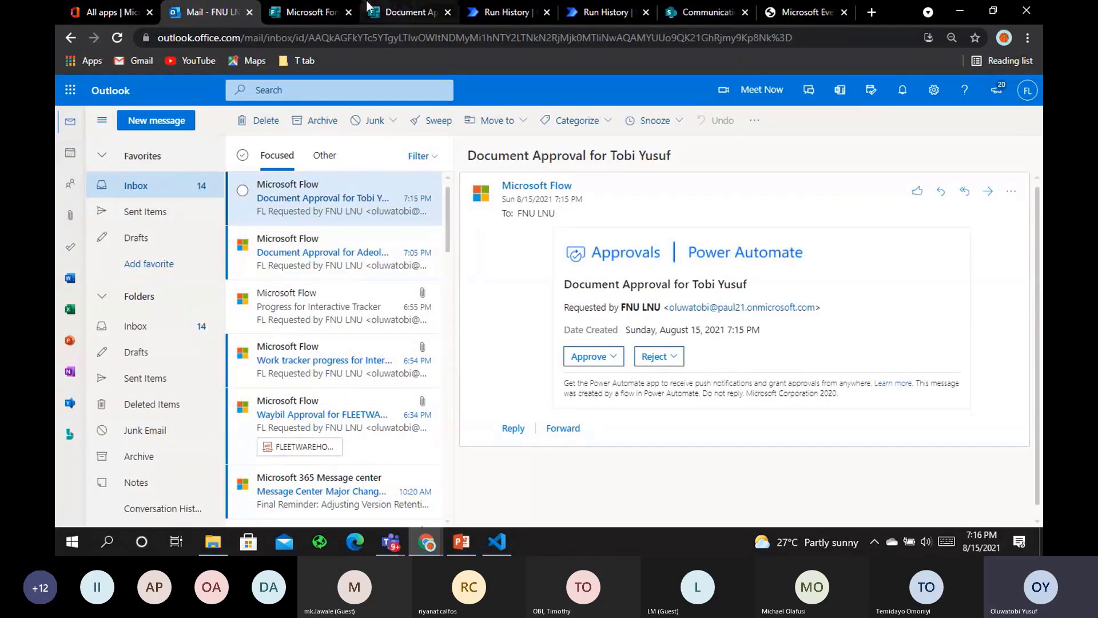
click(504, 12)
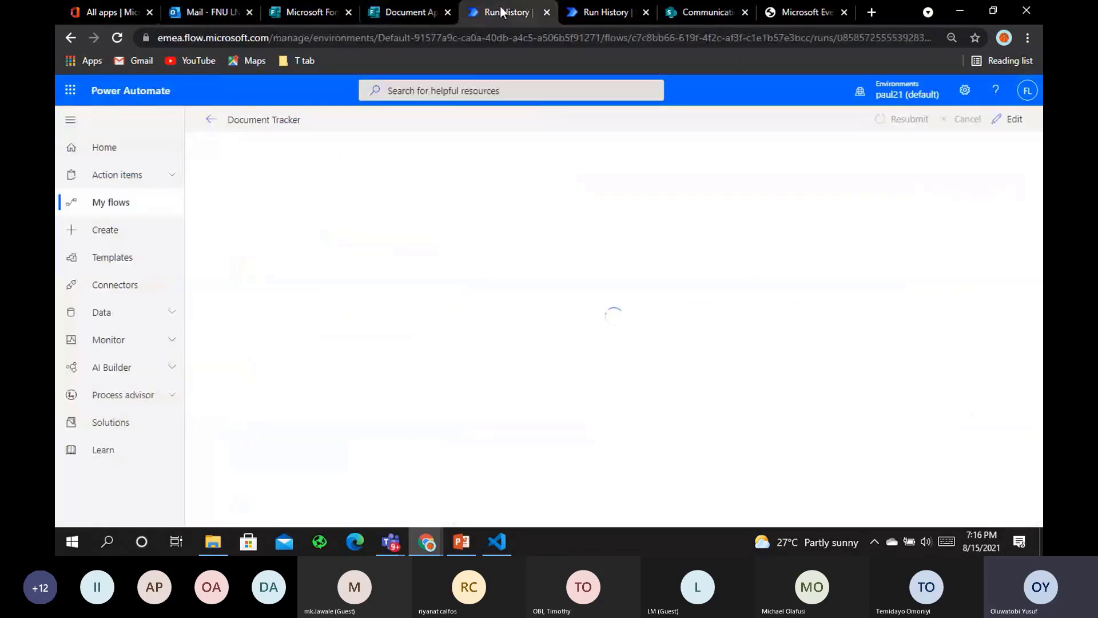
Set Start and wait for an approval's Attachments to the Var Attachment list and save
click(213, 123)
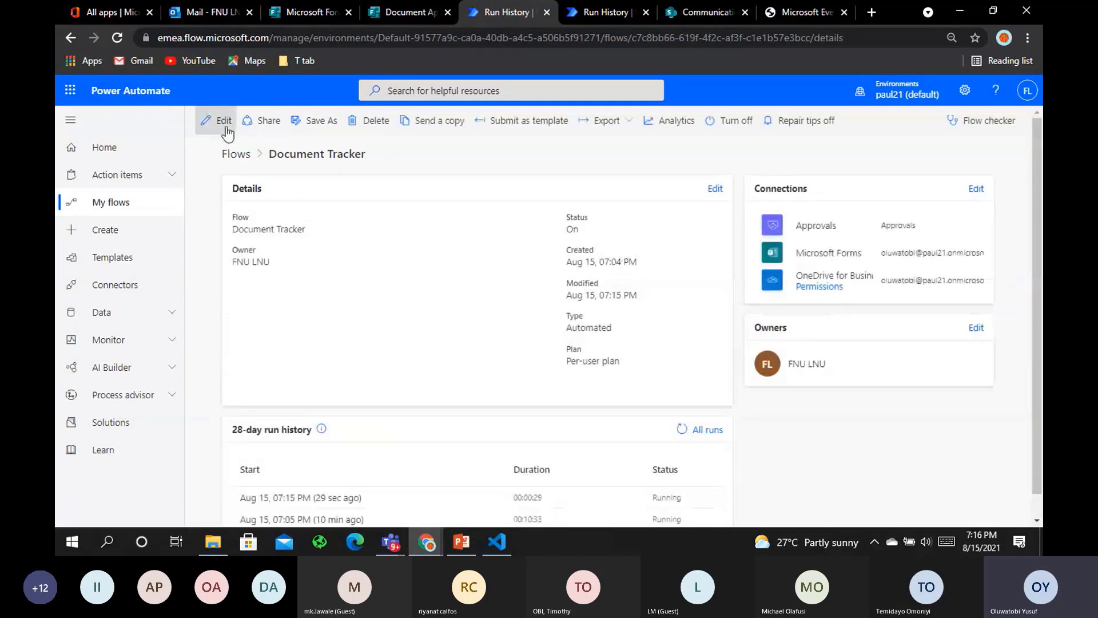
click(226, 128)
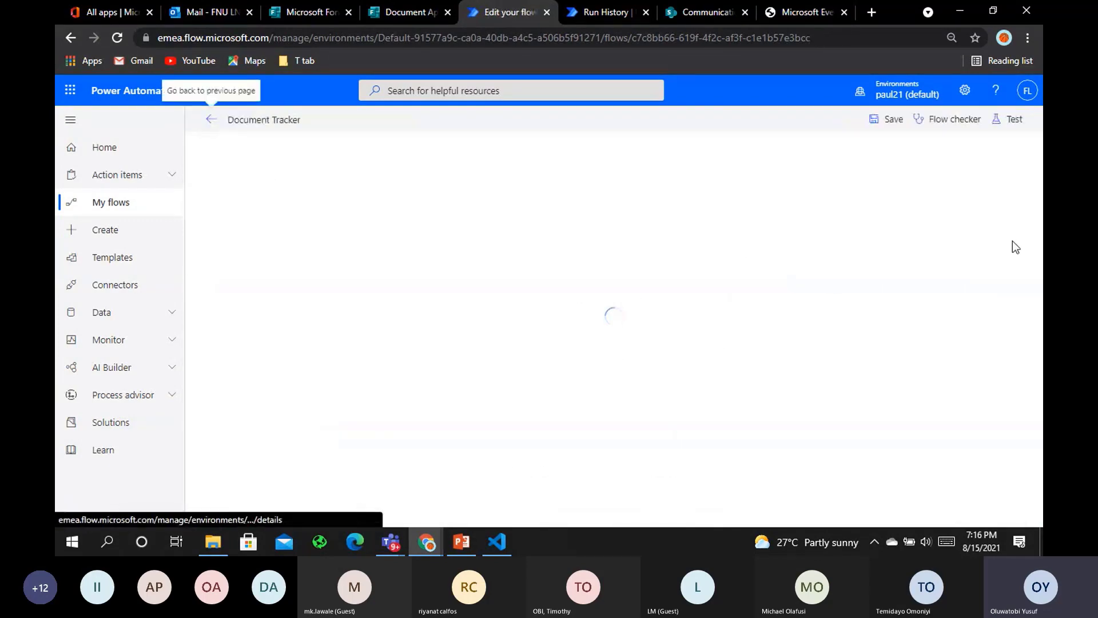
scroll(582, 419, down, 1)
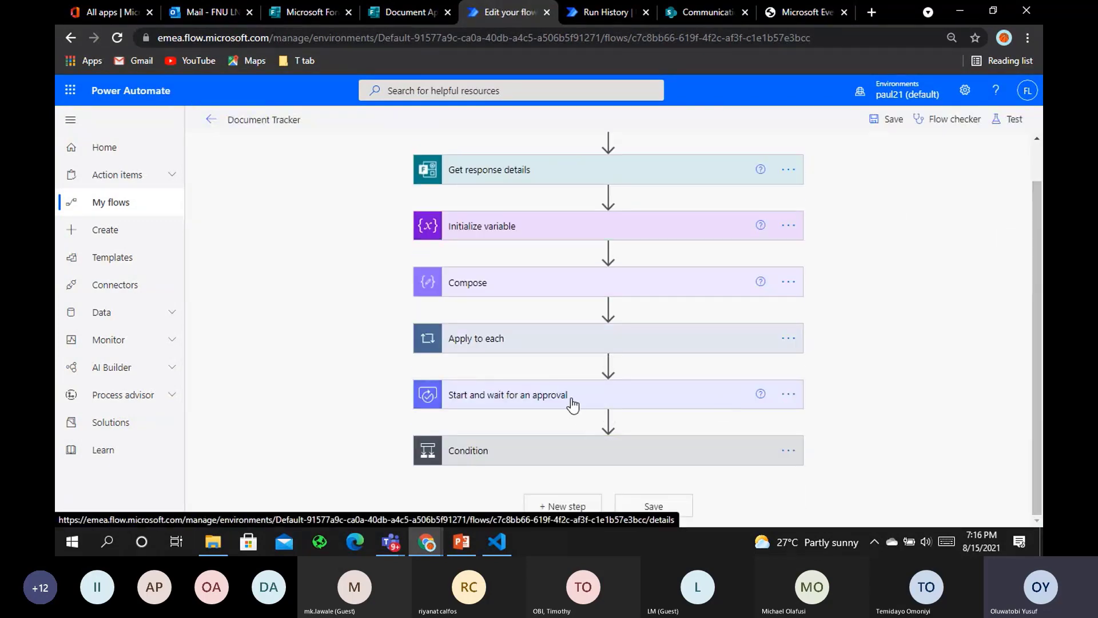
click(571, 402)
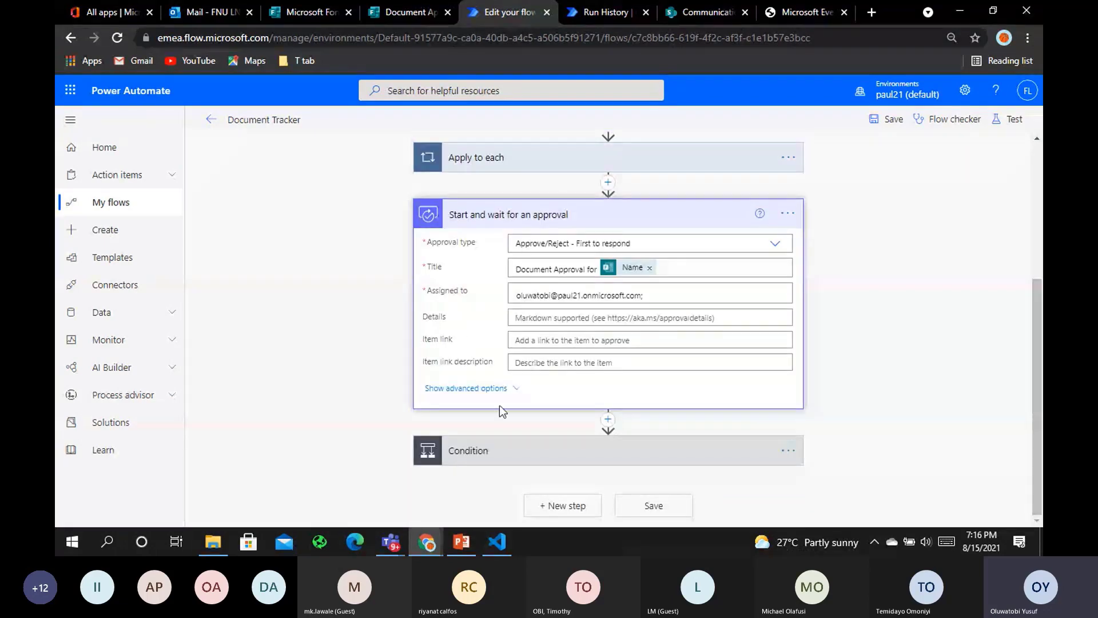
click(491, 389)
scroll(766, 307, down, 5)
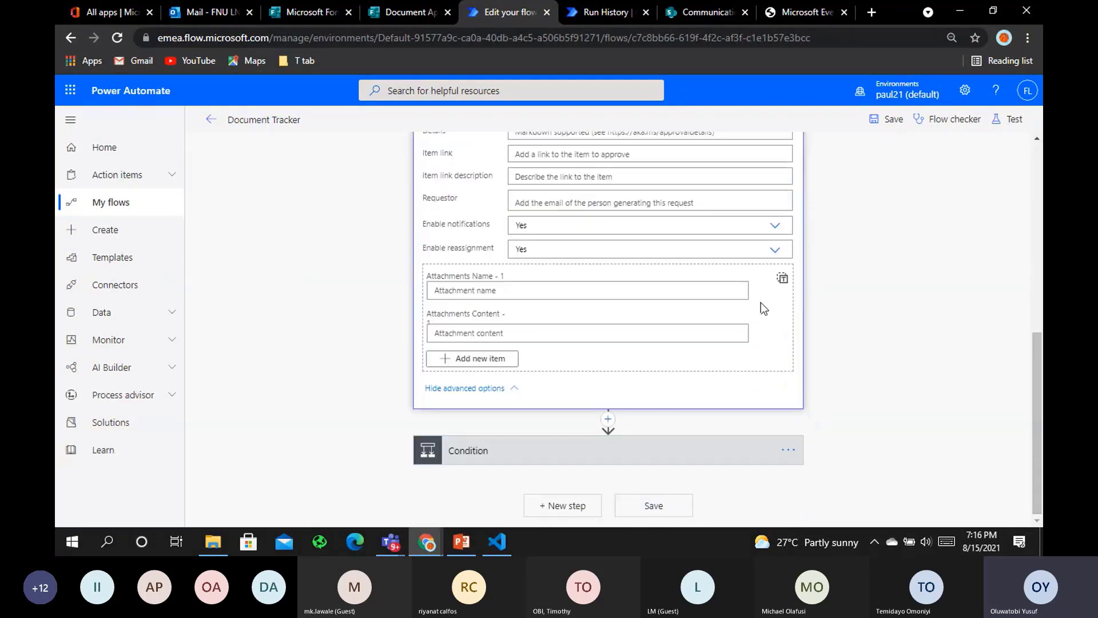
click(782, 282)
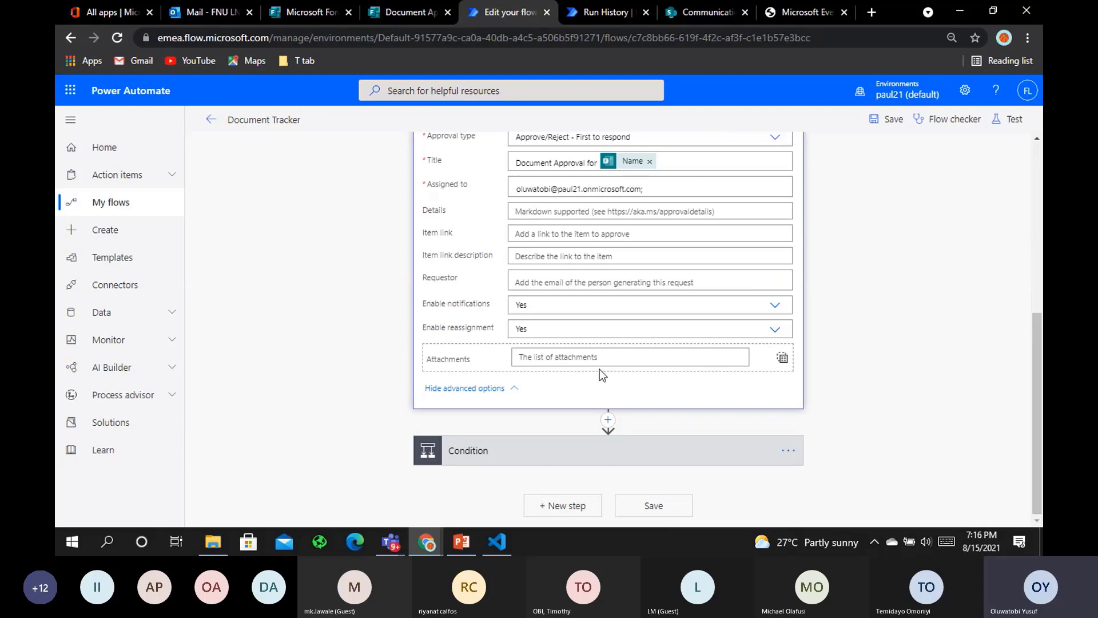
click(583, 357)
click(841, 430)
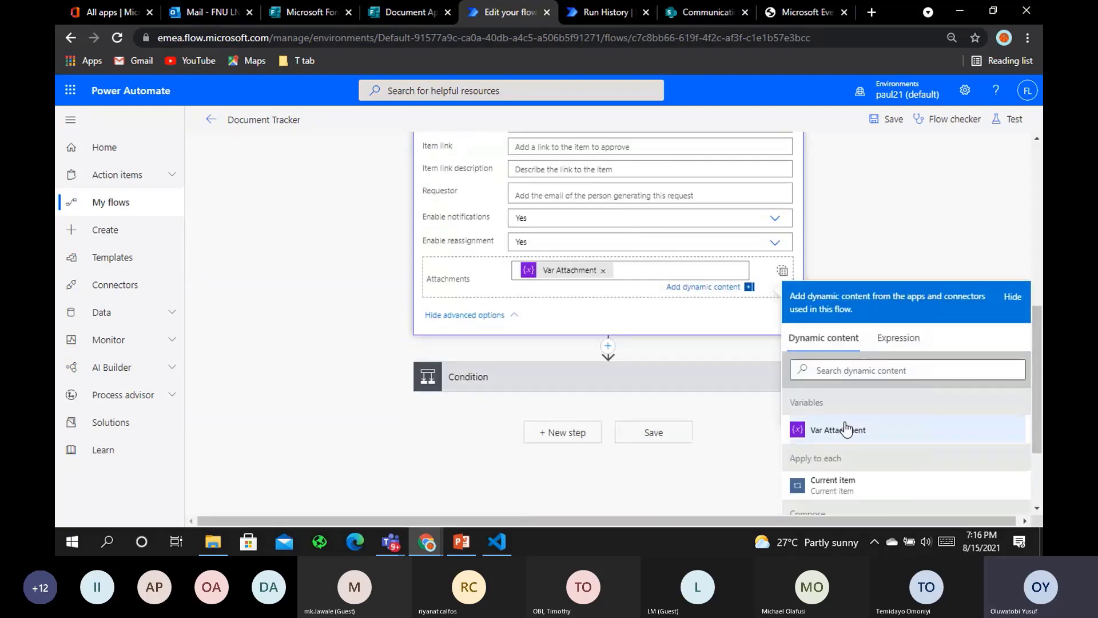
click(892, 117)
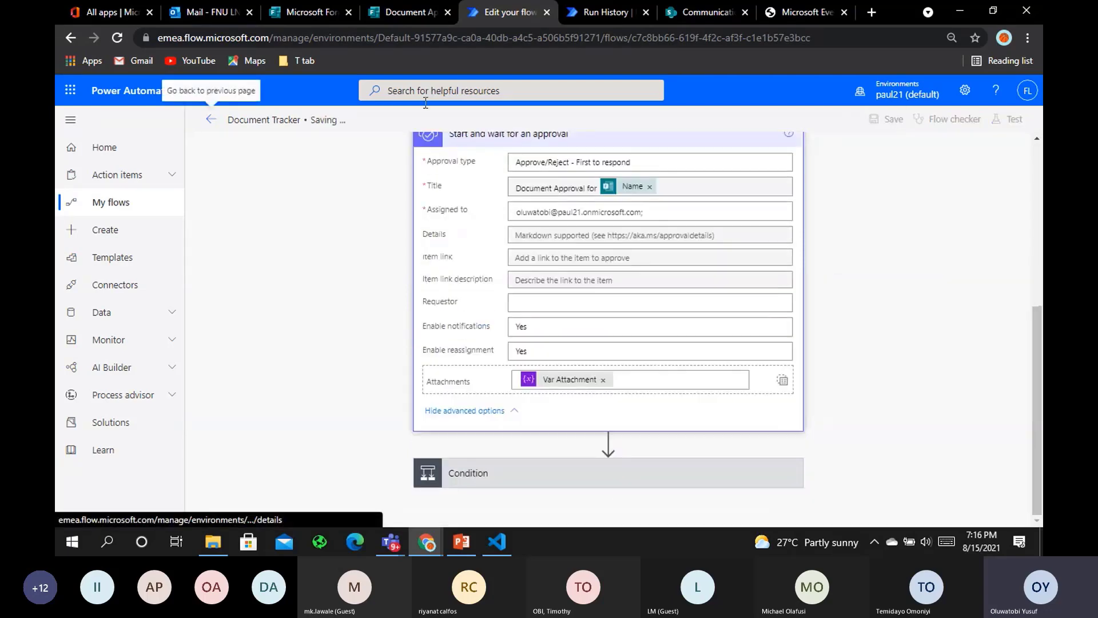
click(213, 120)
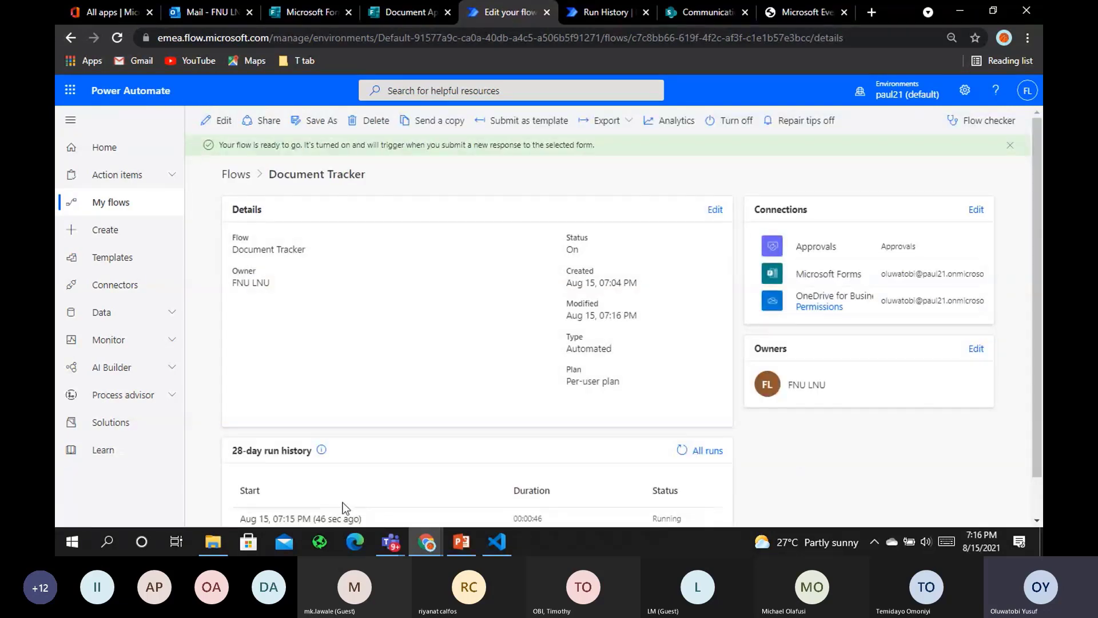
Open the running Document Tracker run, cancel it, then resubmit it with confirmation
click(342, 515)
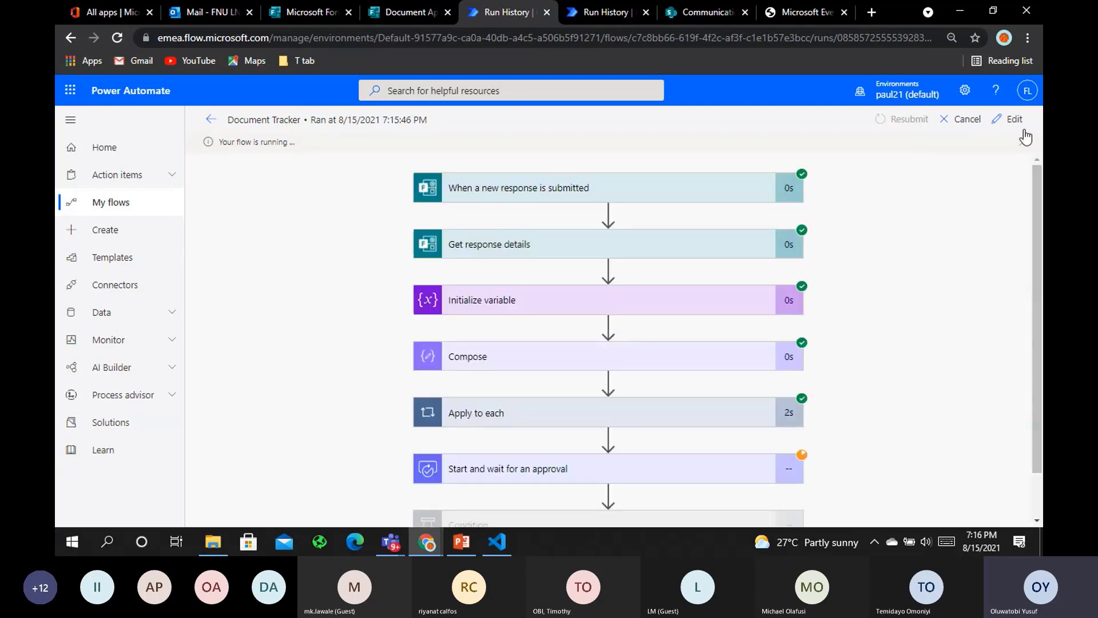
click(965, 119)
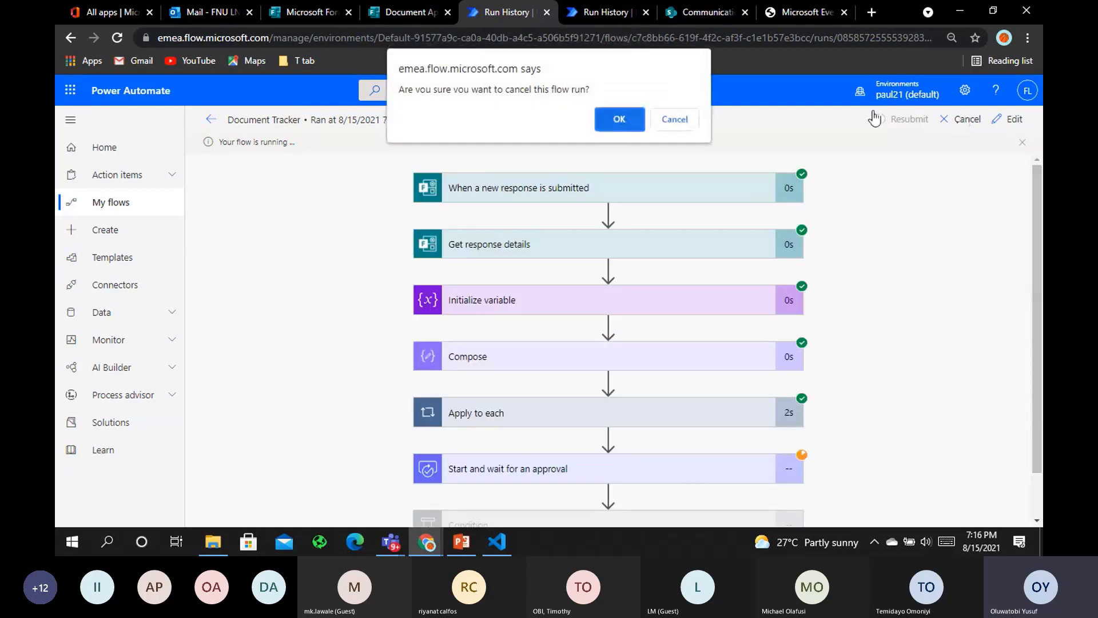
click(617, 118)
click(922, 120)
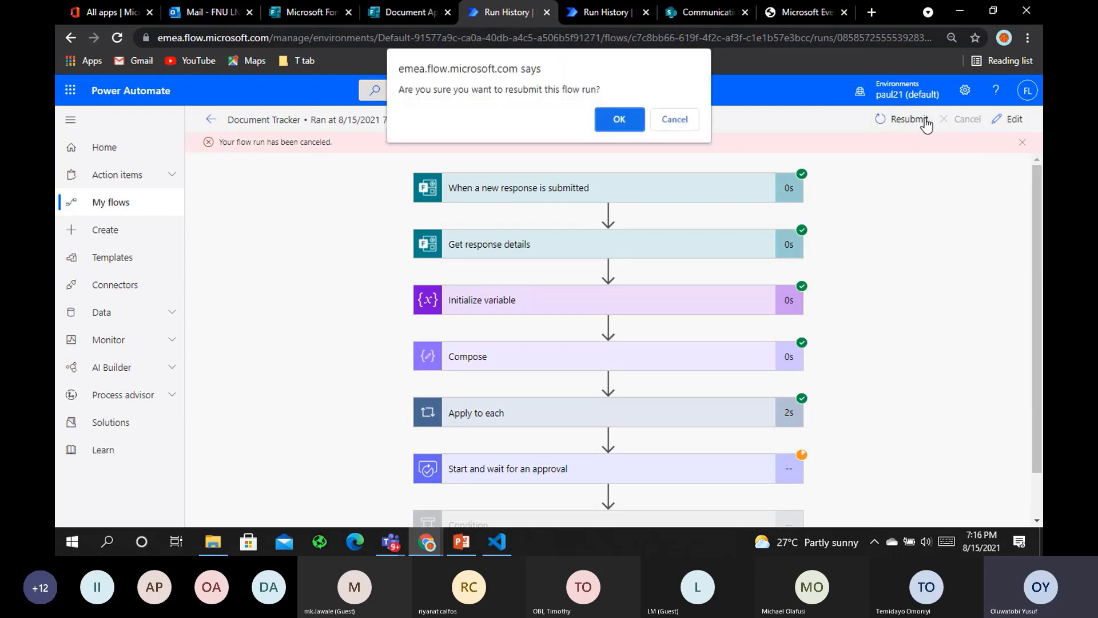
click(629, 112)
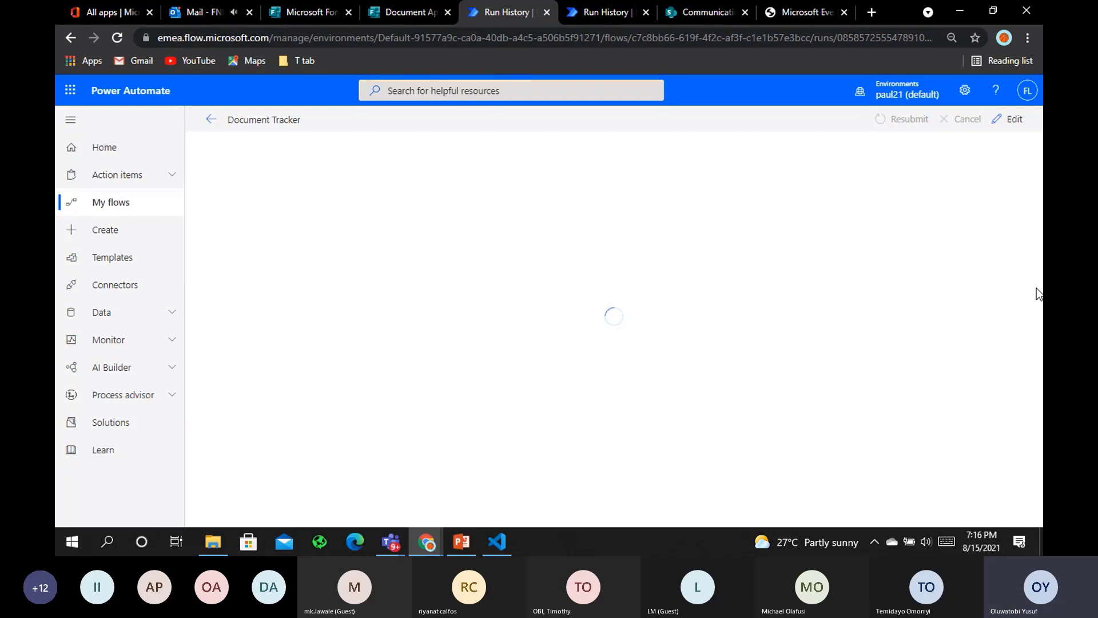
Open the 7:16 PM approval email and preview its Excel, PDF and Word attachments
click(202, 12)
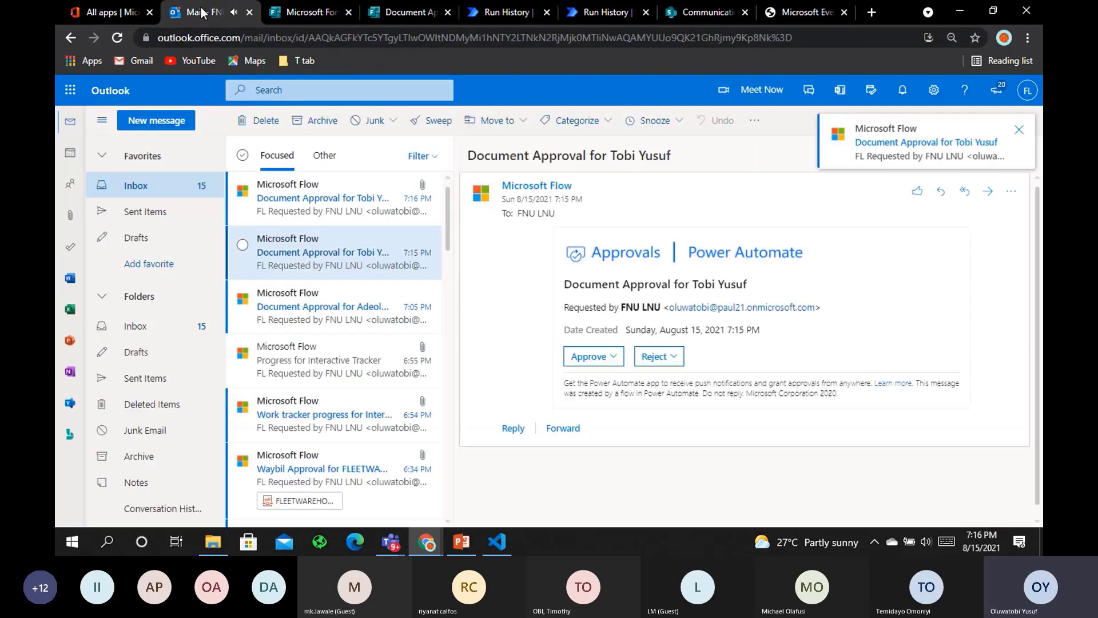
click(337, 197)
click(610, 251)
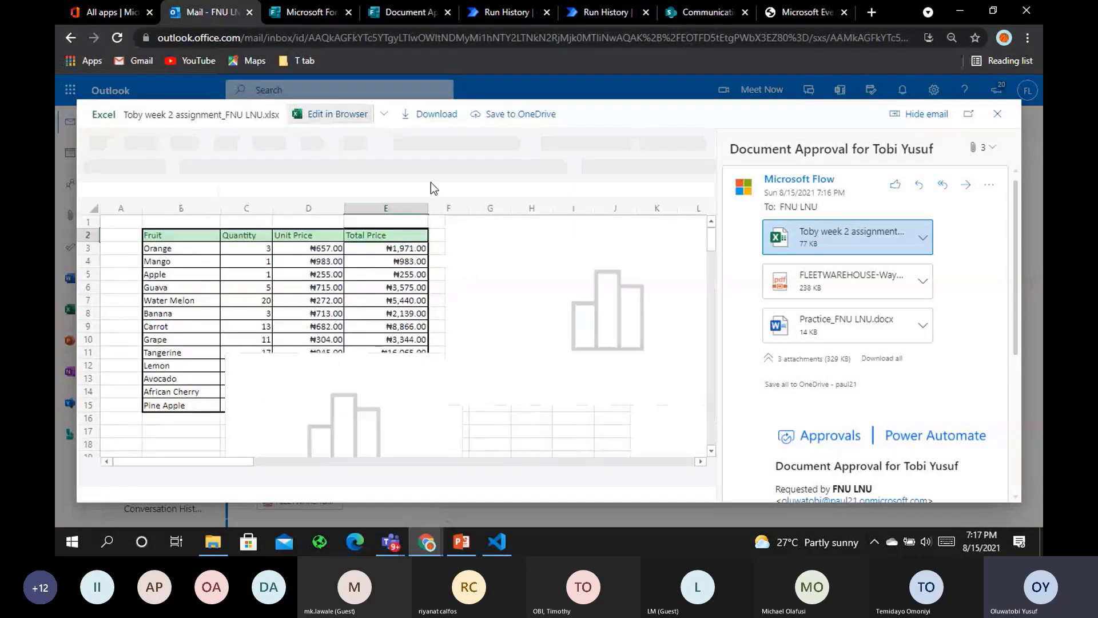
click(854, 281)
click(901, 325)
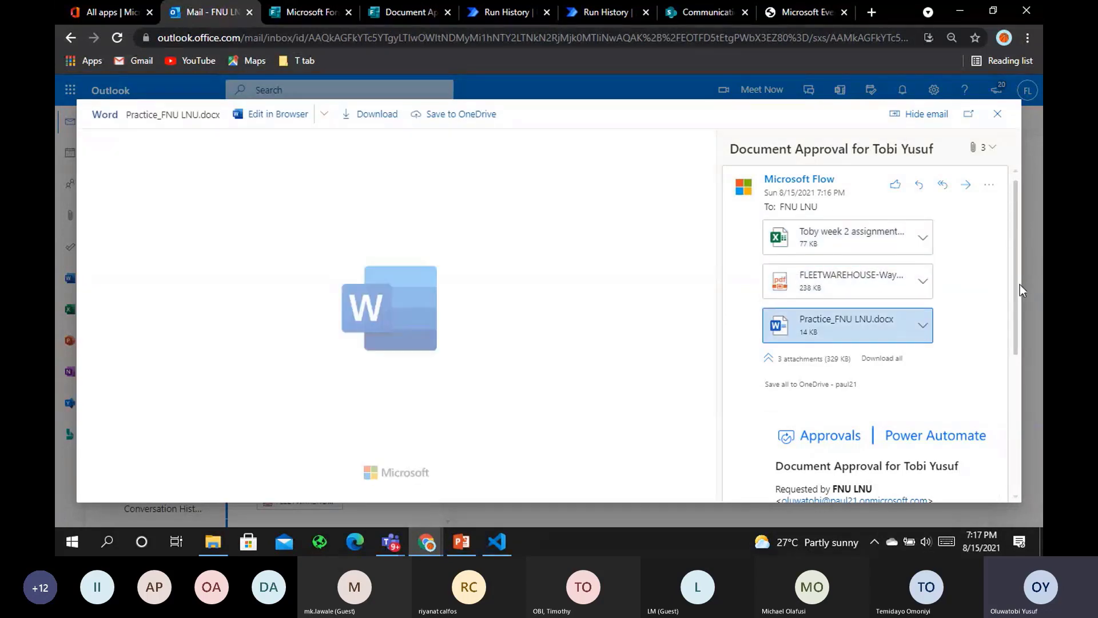
drag(1016, 284, 998, 414)
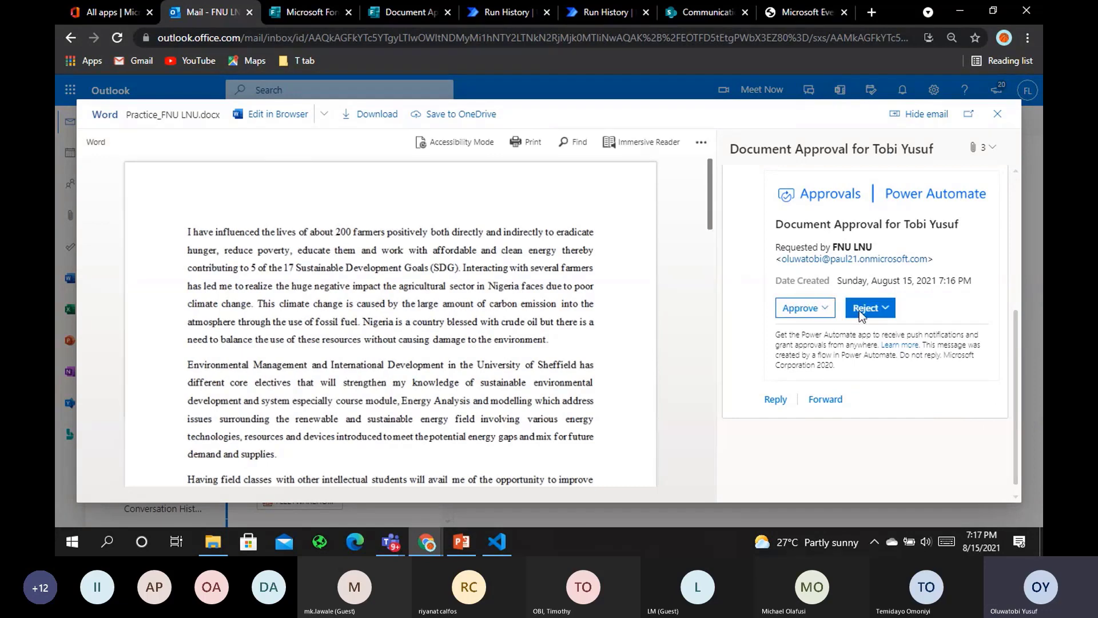
Reject the approval request with the comment Declined
click(862, 308)
text(Declined)
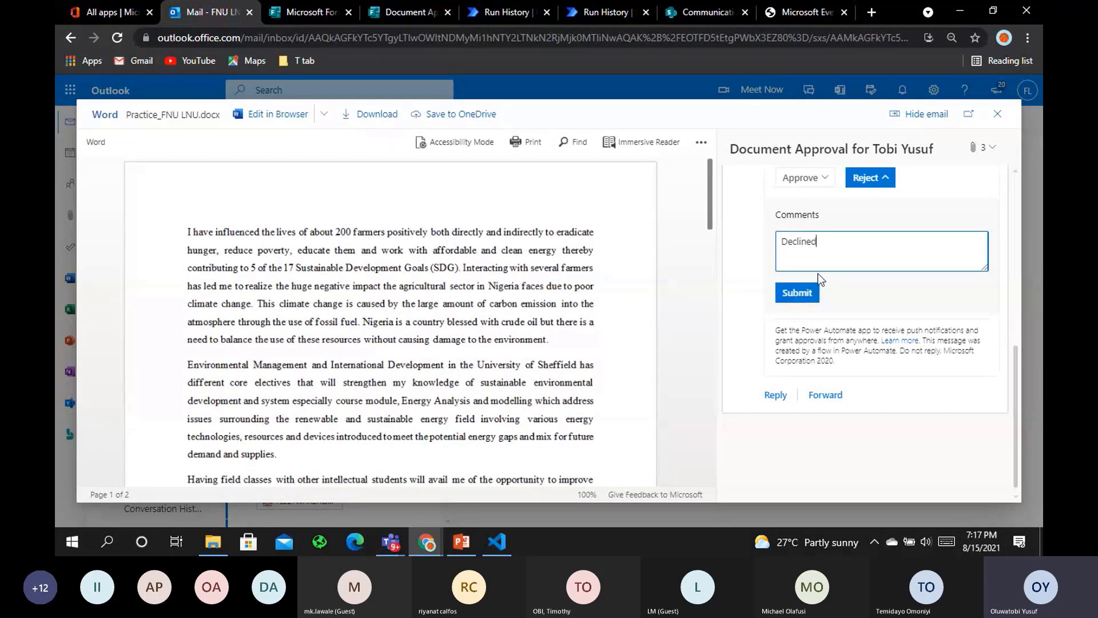
key(BackSpace)
text(d)
click(802, 288)
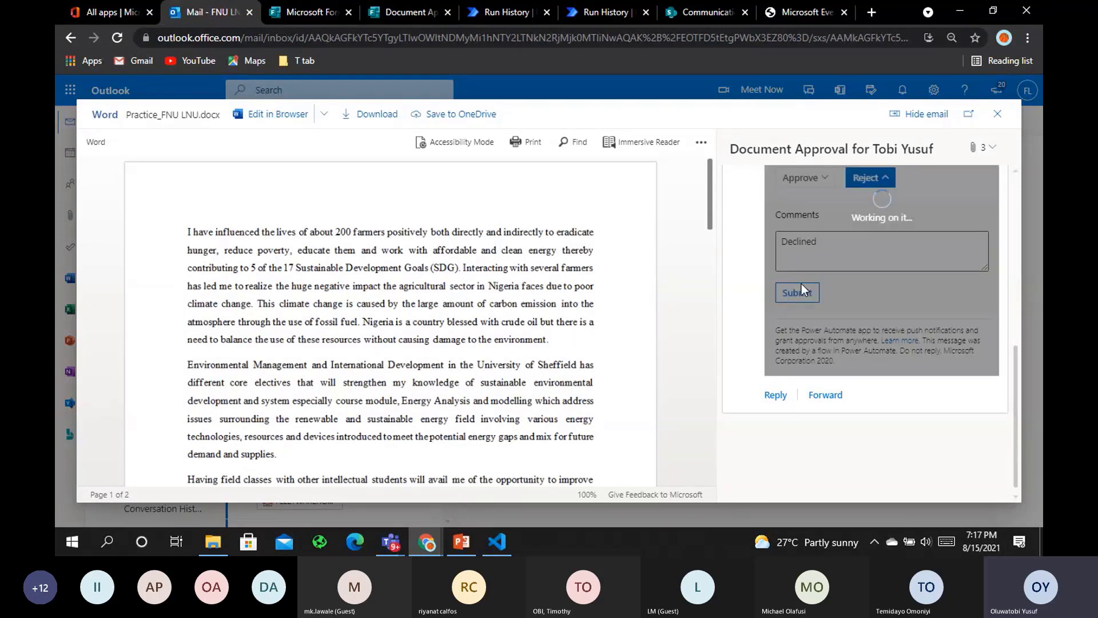
click(506, 12)
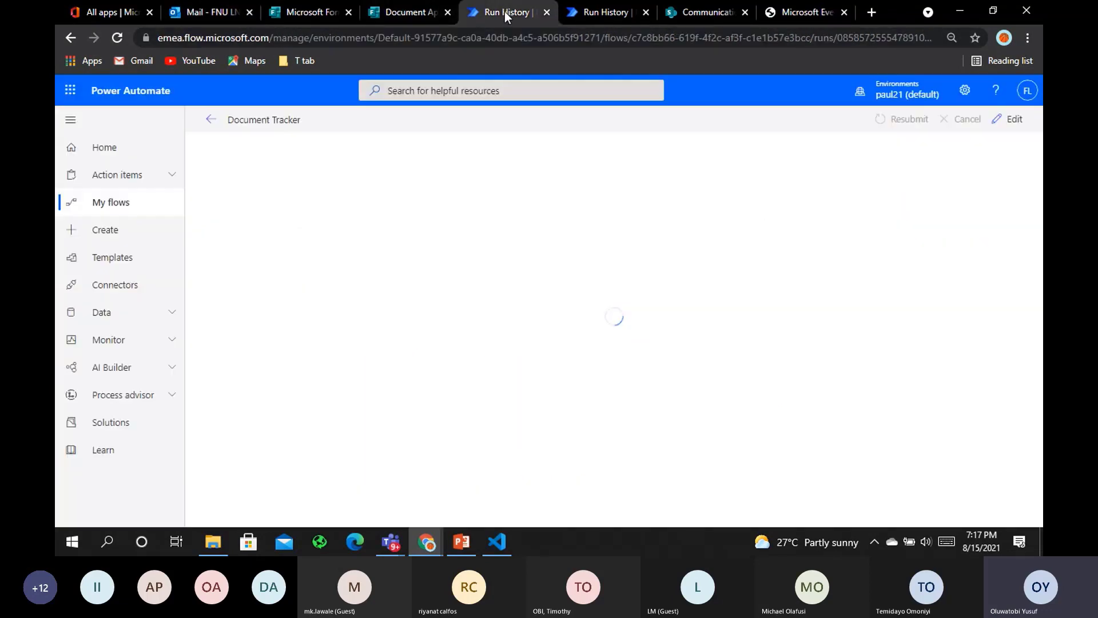
Open the 07:16 PM run, confirm the Condition took If no, then switch to PowerPoint
click(212, 125)
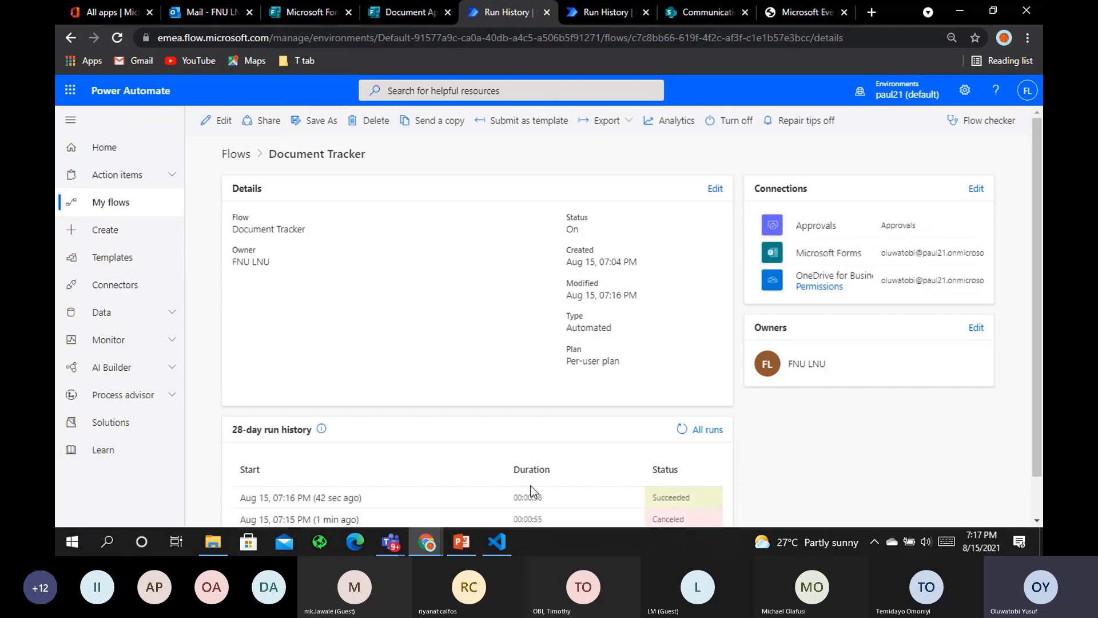
click(337, 498)
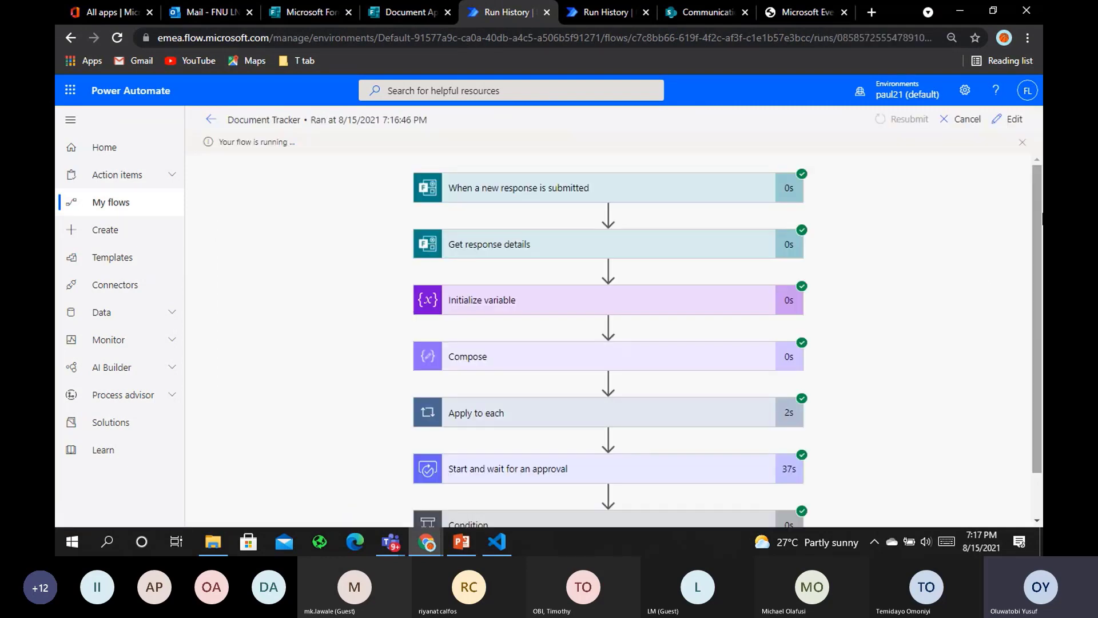
scroll(1034, 374, down, 2)
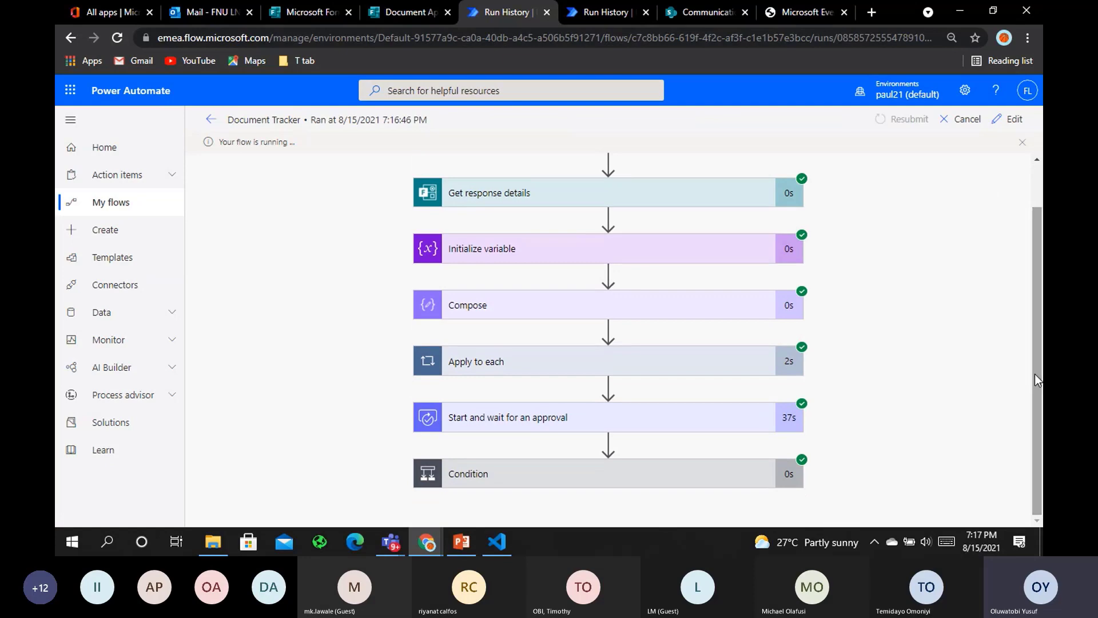
click(655, 484)
scroll(748, 470, down, 4)
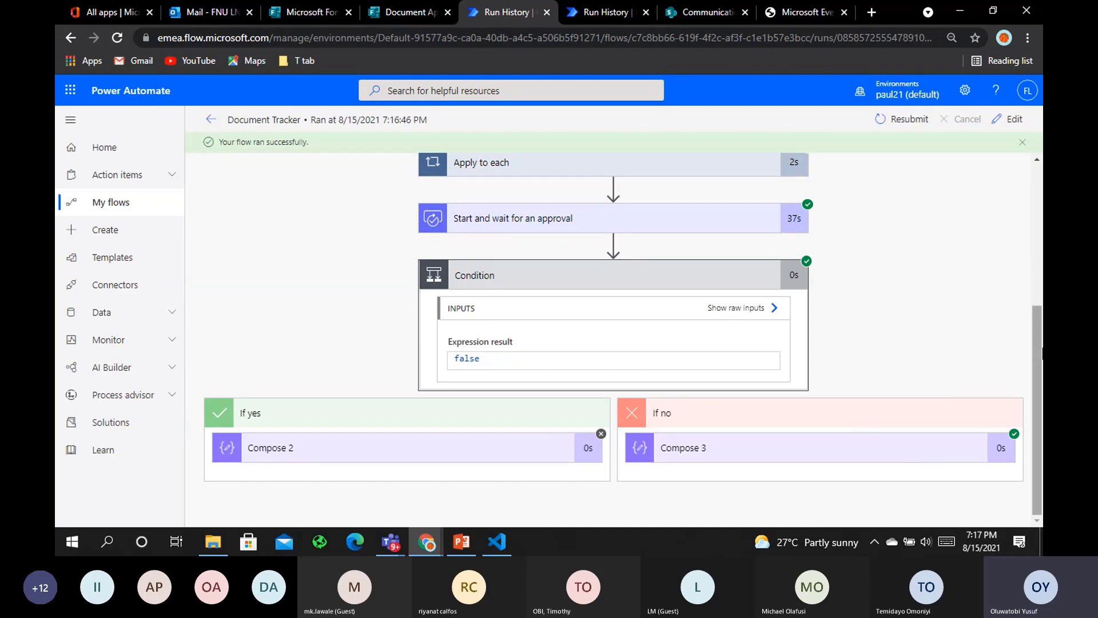
drag(1040, 350, 1040, 197)
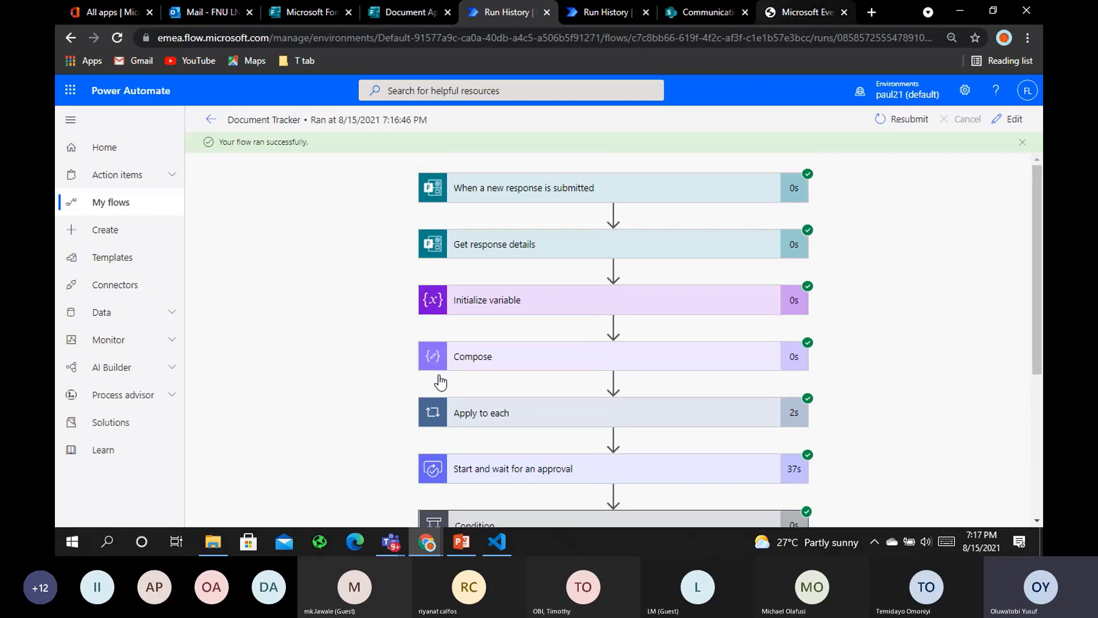
click(462, 542)
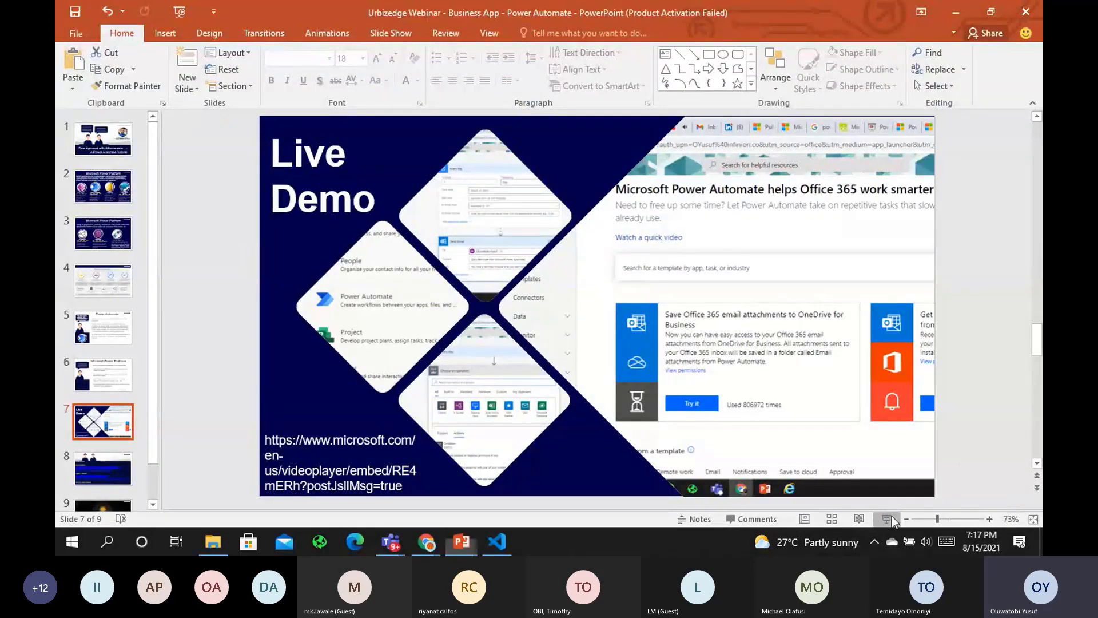
Restart the slide show from the current slide and advance to the Resources slide of documentation links
click(890, 515)
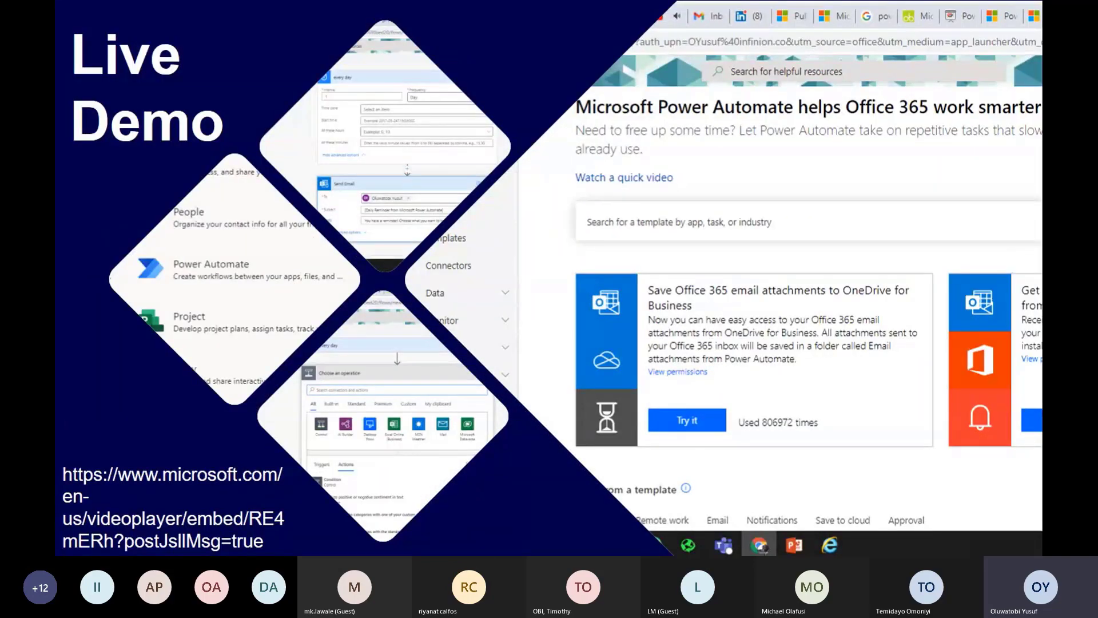
key(Right)
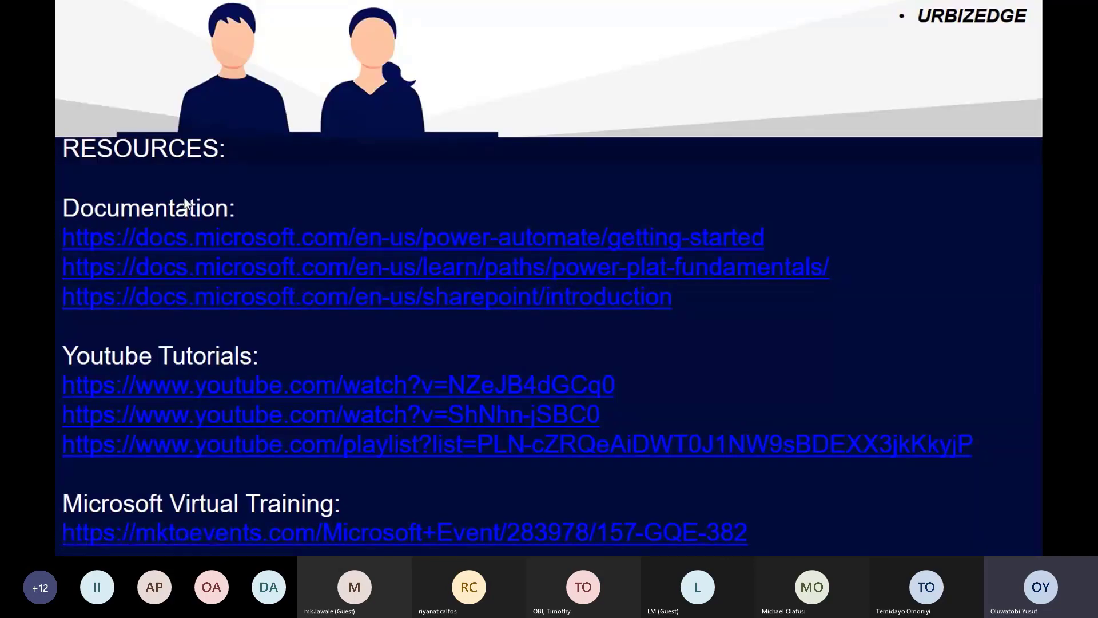
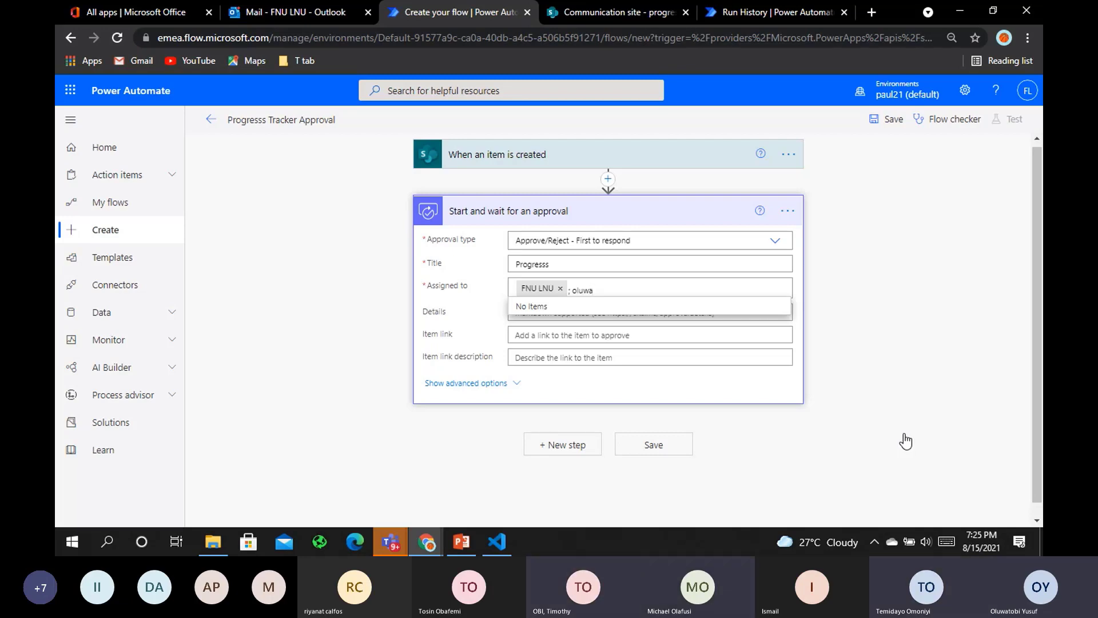
Erase the partial second-assignee name from Assigned to, then stop the Teams screen share
key(BackSpace)
key(BackSpace)
key(BackSpace)
key(BackSpace)
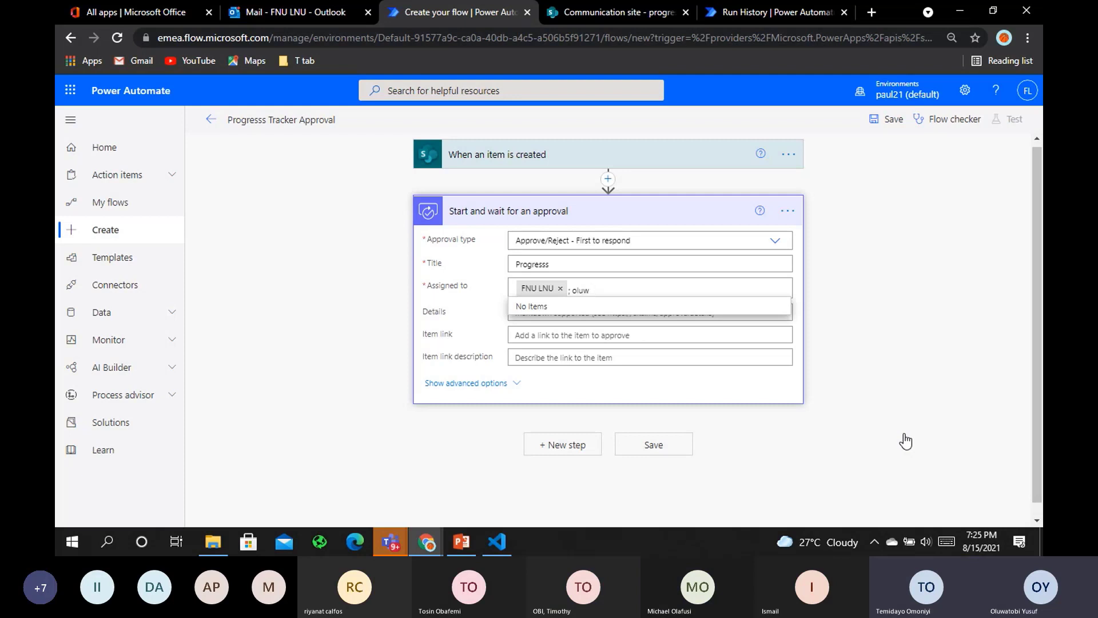
key(BackSpace)
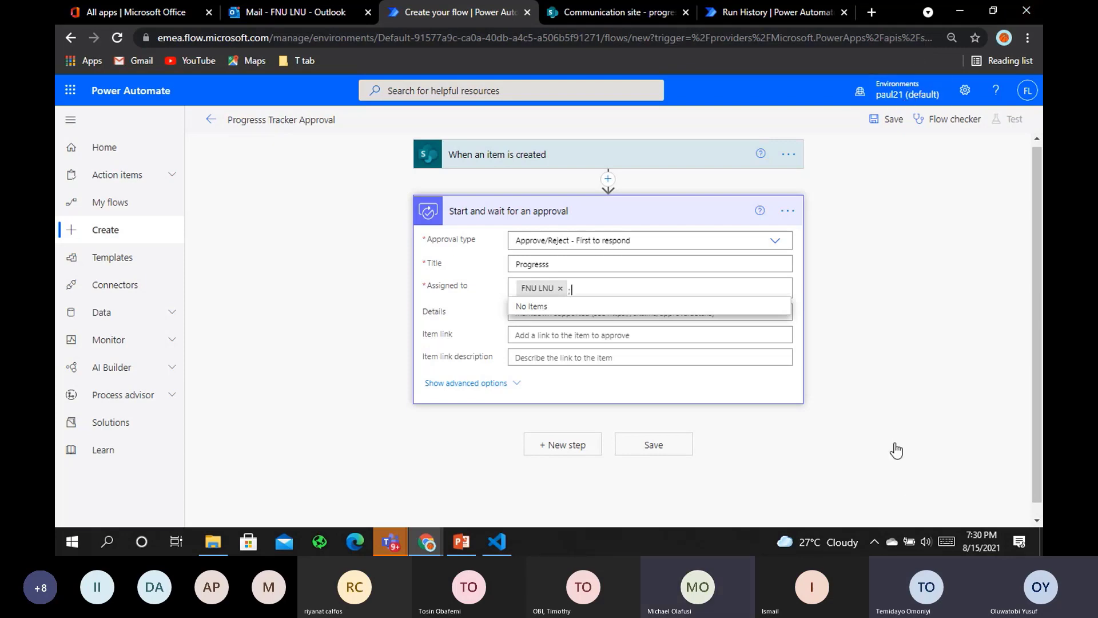
click(944, 502)
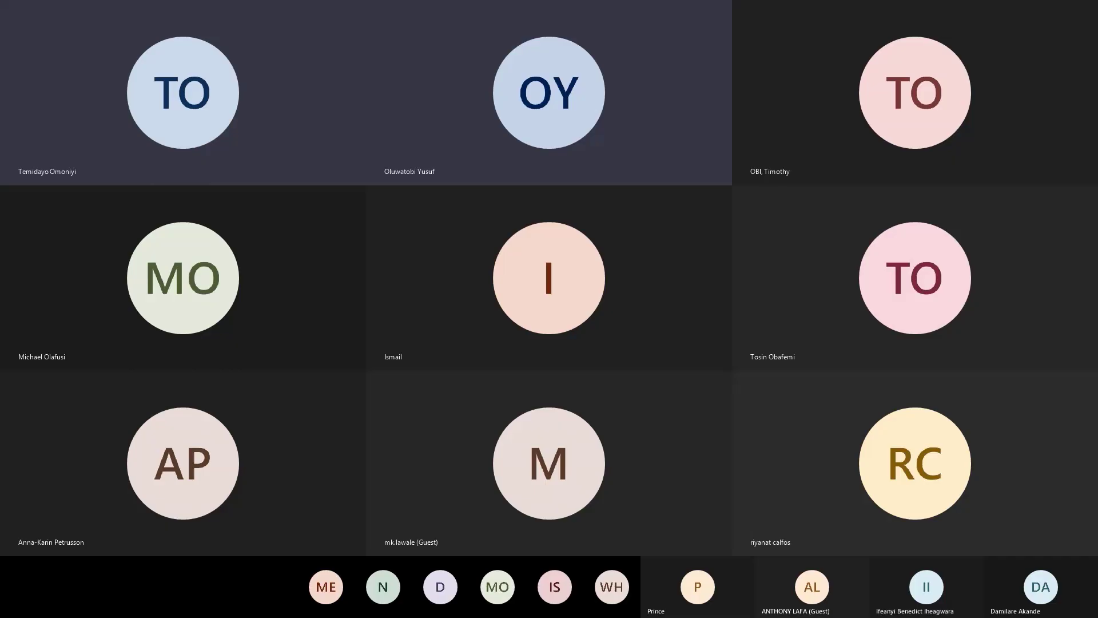